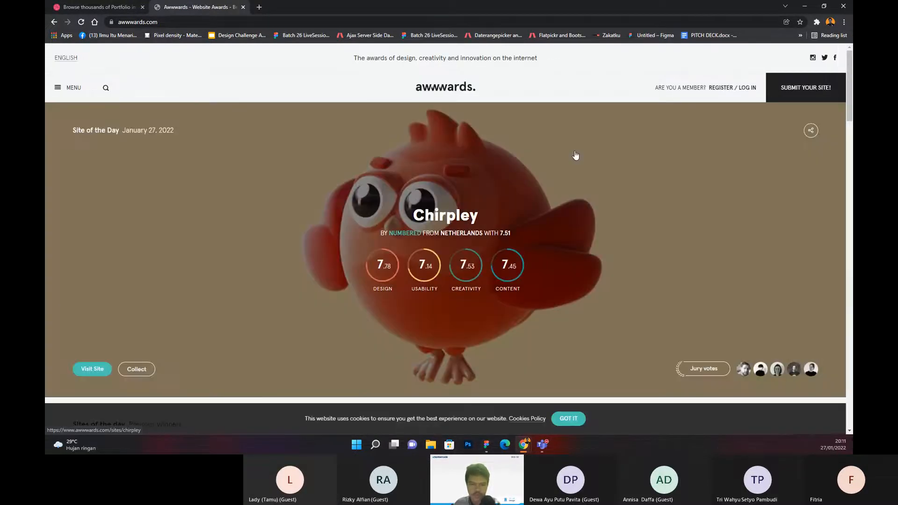
Step: Look through the previous Sites of the Day winners and the Nominees on the Awwwards home page
{"action": "scroll", "coordinate": [540, 148], "scroll_direction": "down", "scroll_amount": 2}
{"action": "scroll", "coordinate": [536, 146], "scroll_direction": "down", "scroll_amount": 5}
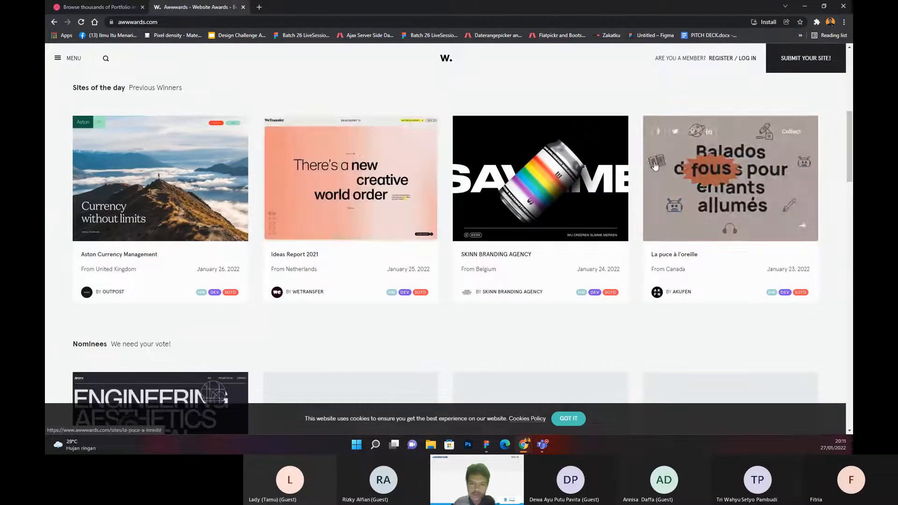
{"action": "scroll", "coordinate": [382, 160], "scroll_direction": "down", "scroll_amount": 2}
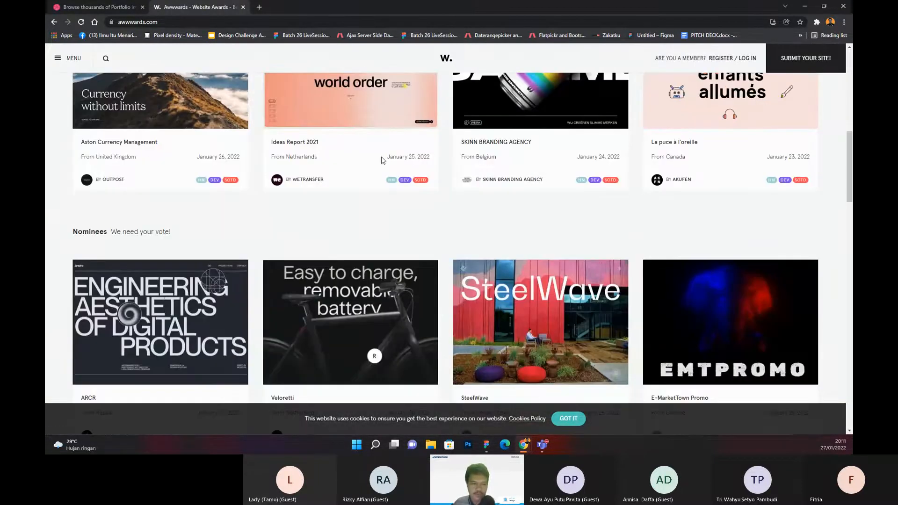
{"action": "scroll", "coordinate": [381, 160], "scroll_direction": "down", "scroll_amount": 3}
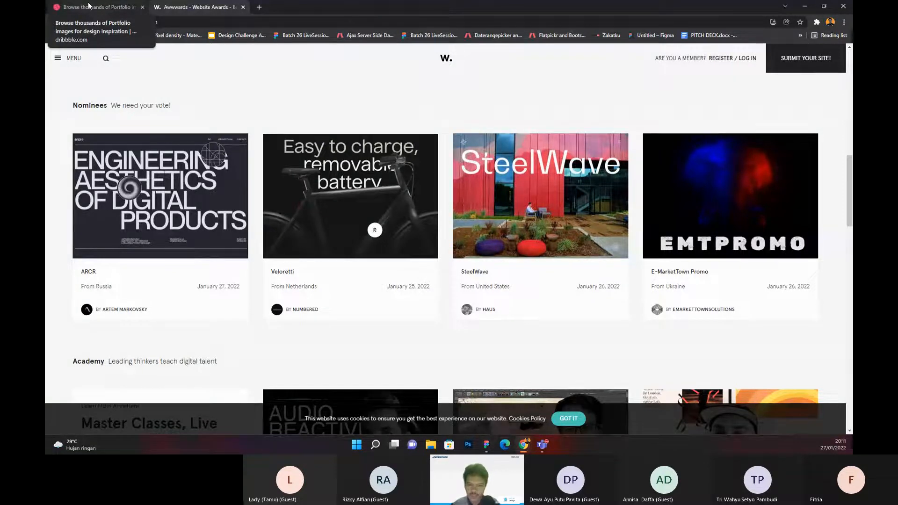
Step: Switch to the Dribbble portfolio results, browse the designs and view the Freelancer Personal Portfolio shot
{"action": "left_click", "coordinate": [89, 5]}
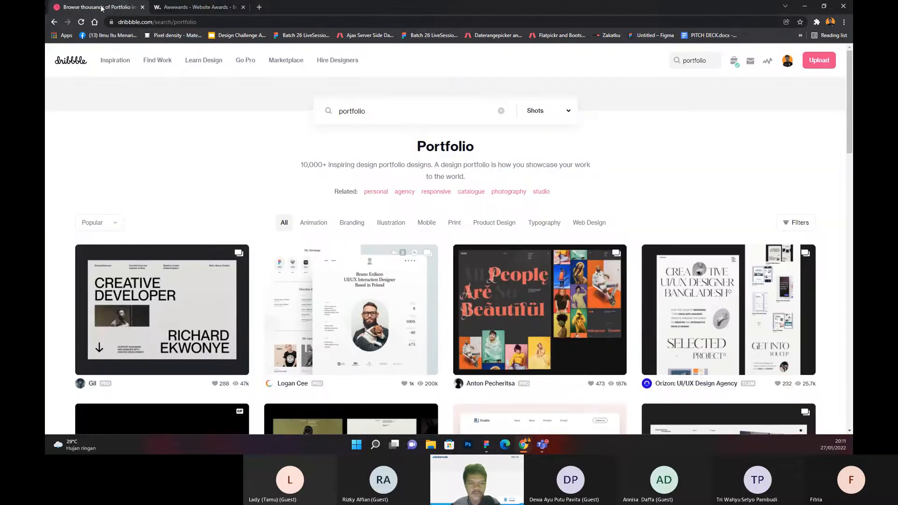
{"action": "scroll", "coordinate": [370, 169], "scroll_direction": "down", "scroll_amount": 2}
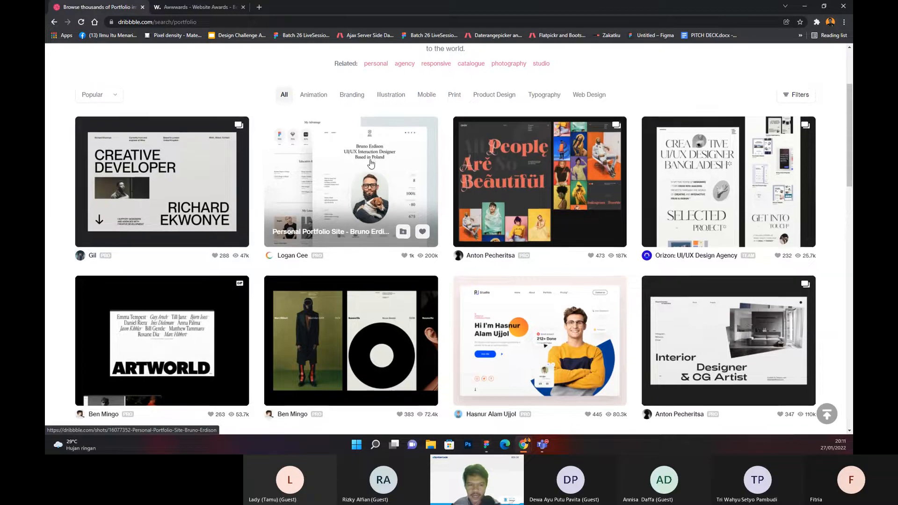
{"action": "scroll", "coordinate": [371, 163], "scroll_direction": "down", "scroll_amount": 3}
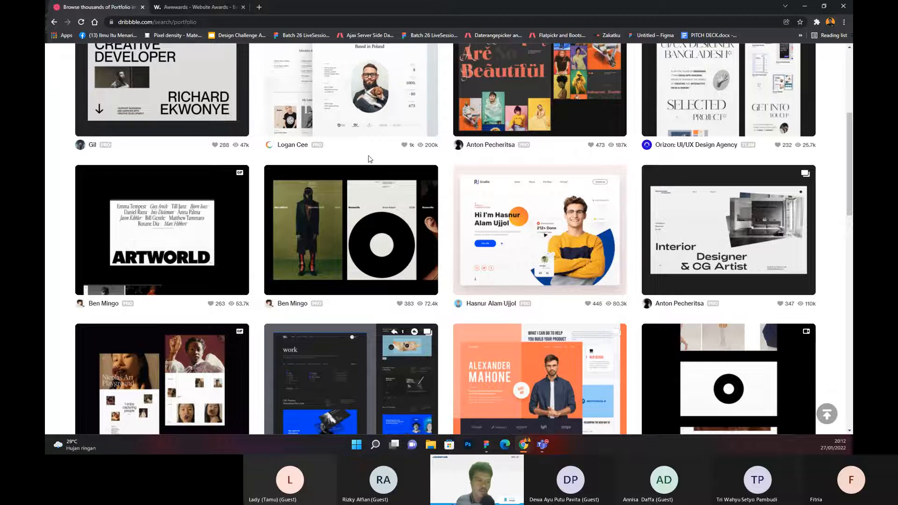
{"action": "scroll", "coordinate": [372, 174], "scroll_direction": "down", "scroll_amount": 3}
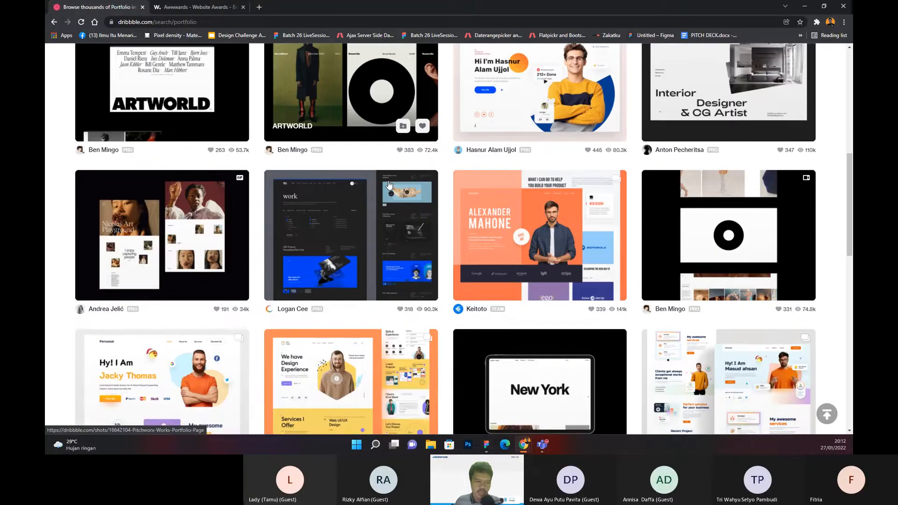
{"action": "scroll", "coordinate": [388, 185], "scroll_direction": "down", "scroll_amount": 1}
{"action": "scroll", "coordinate": [323, 237], "scroll_direction": "up", "scroll_amount": 3}
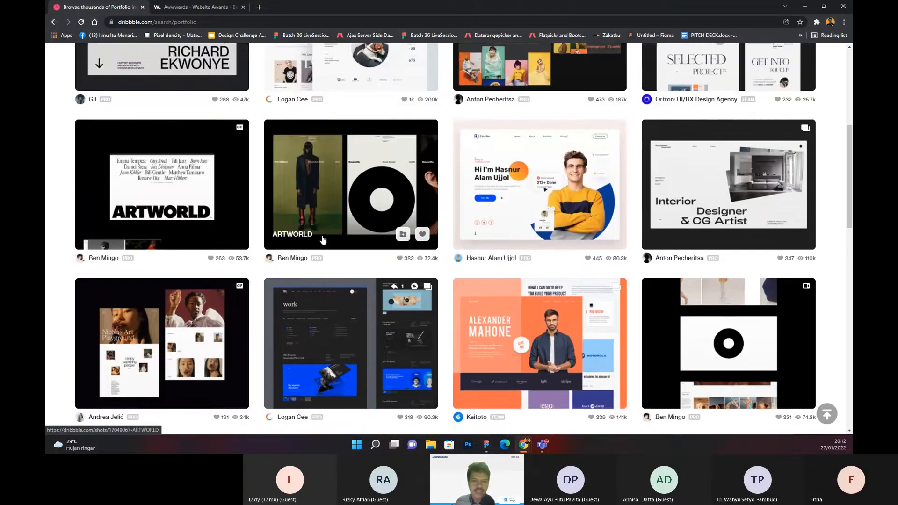
{"action": "scroll", "coordinate": [323, 239], "scroll_direction": "up", "scroll_amount": 2}
{"action": "left_click", "coordinate": [528, 267]}
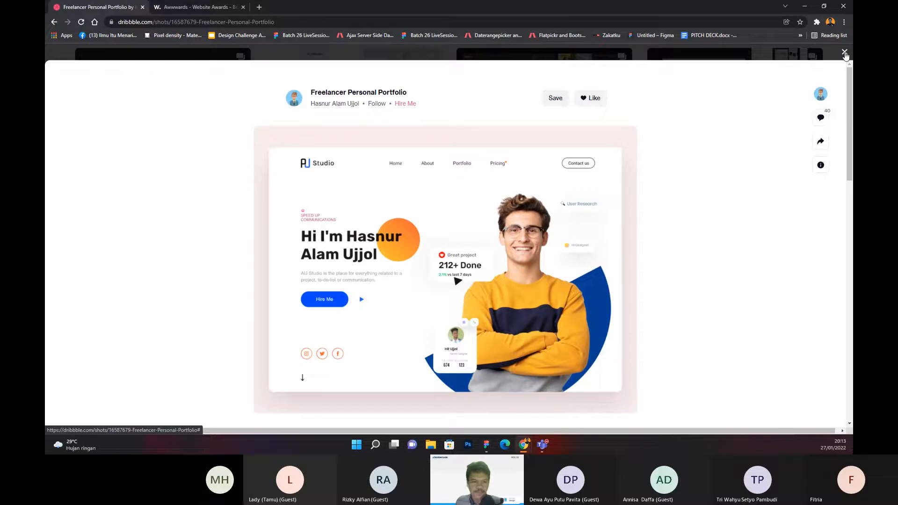
{"action": "left_click", "coordinate": [845, 52]}
Step: Examine the Developer portfolio 1 shot and its second image, and return to the search results
{"action": "scroll", "coordinate": [186, 167], "scroll_direction": "up", "scroll_amount": 3}
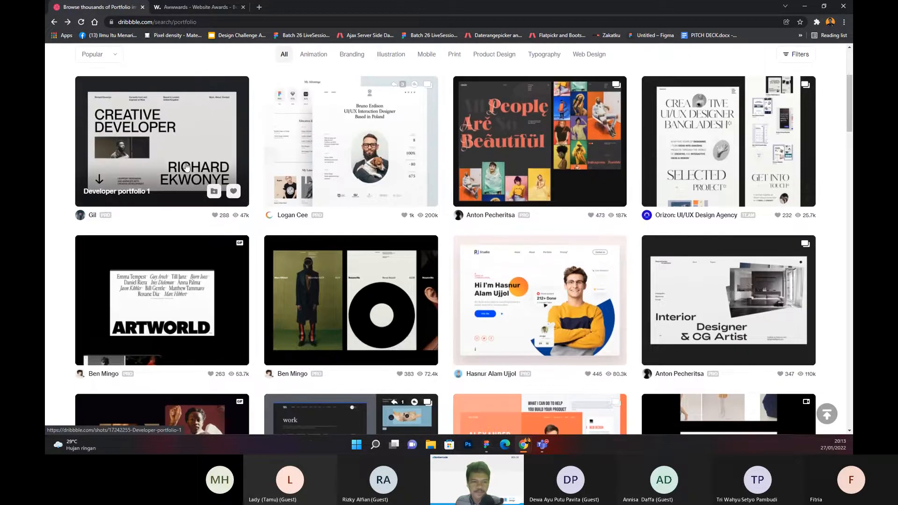
{"action": "left_click", "coordinate": [186, 167]}
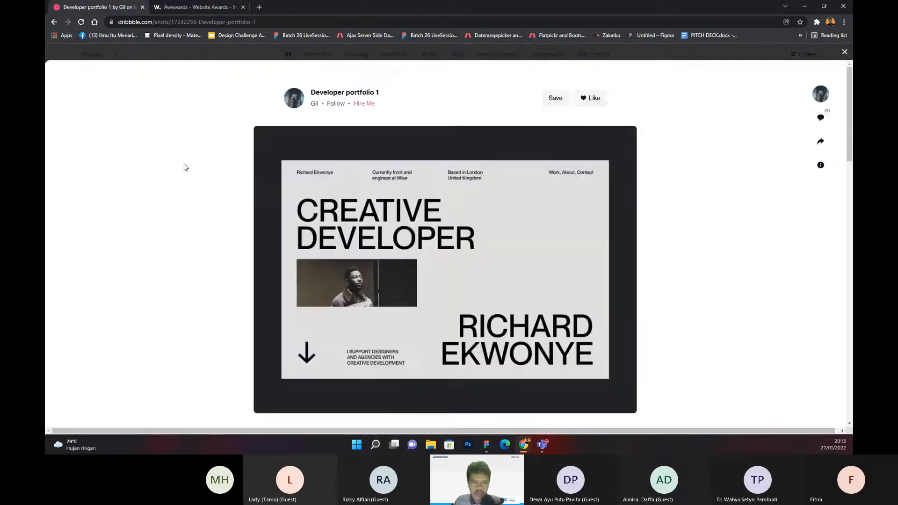
{"action": "mouse_move", "coordinate": [263, 263]}
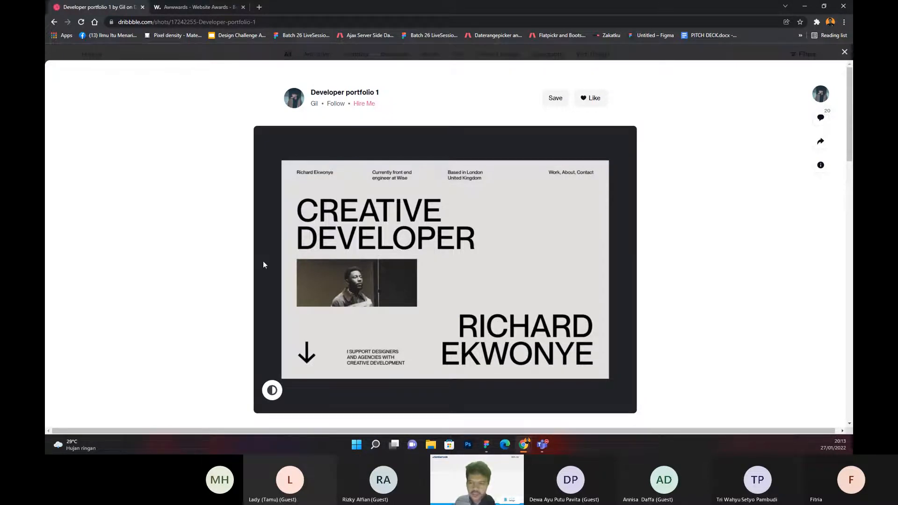
{"action": "mouse_move", "coordinate": [302, 192]}
{"action": "left_click", "coordinate": [620, 265]}
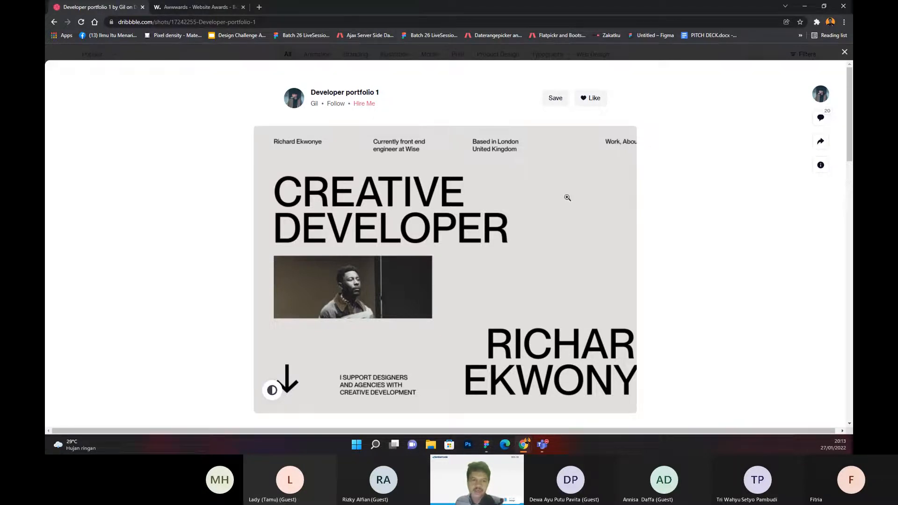
{"action": "scroll", "coordinate": [366, 226], "scroll_direction": "down", "scroll_amount": 1}
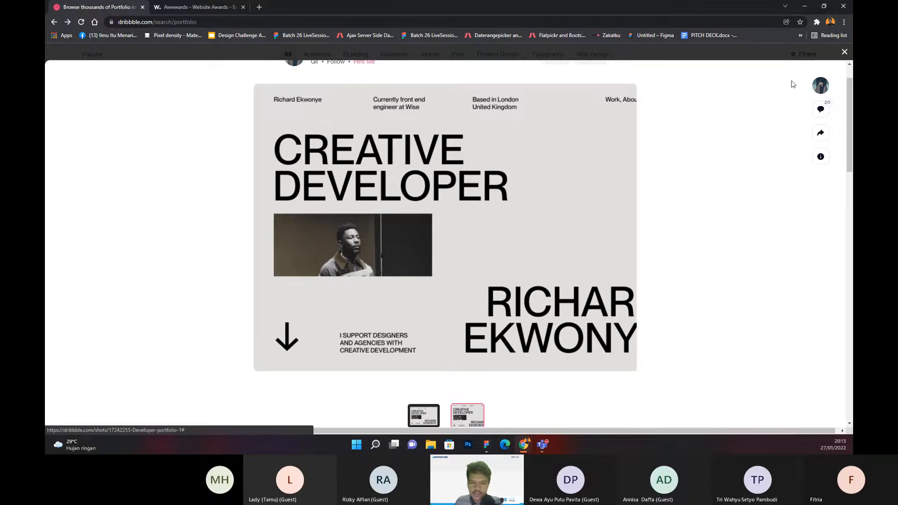
{"action": "key", "text": "Escape"}
Step: View the Personal Portfolio - Web Landing Page Design shot and browse further portfolio designs in the results
{"action": "scroll", "coordinate": [466, 225], "scroll_direction": "down", "scroll_amount": 7}
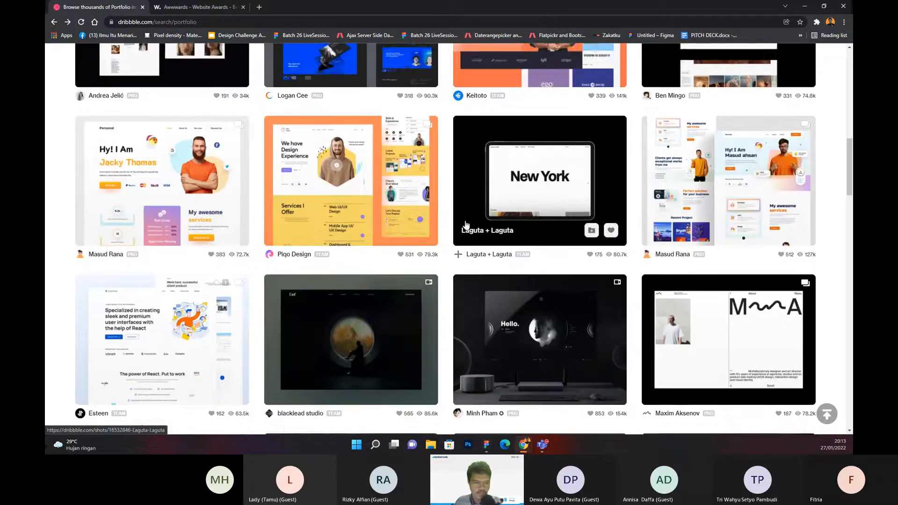
{"action": "left_click", "coordinate": [342, 154]}
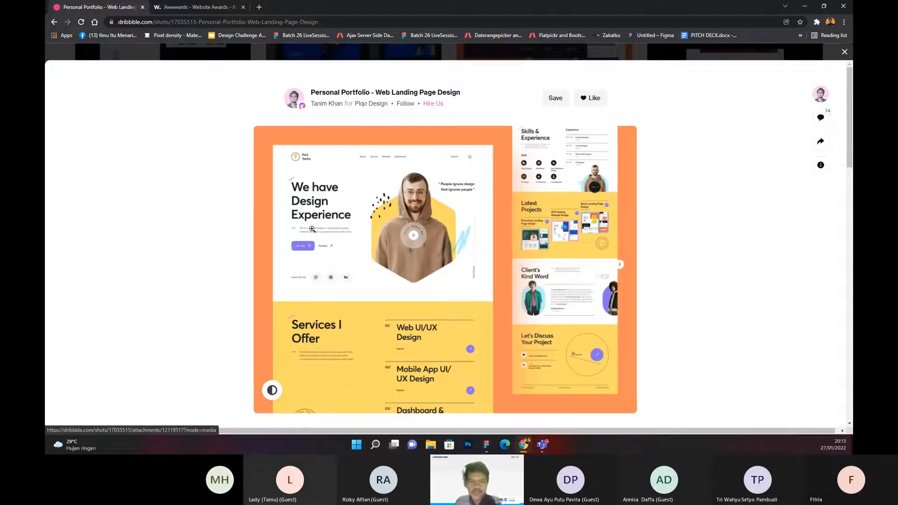
{"action": "left_click", "coordinate": [845, 53]}
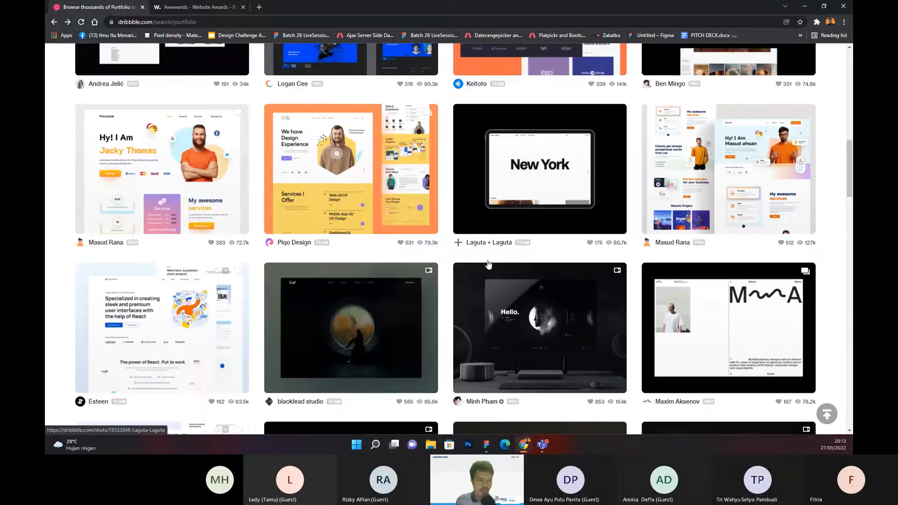
{"action": "scroll", "coordinate": [343, 301], "scroll_direction": "down", "scroll_amount": 2}
{"action": "scroll", "coordinate": [344, 301], "scroll_direction": "down", "scroll_amount": 3}
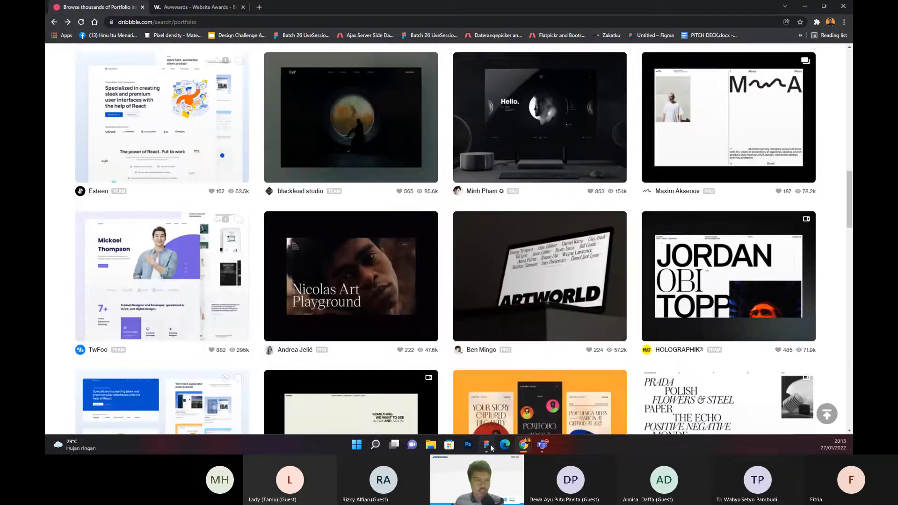
Step: Switch to Figma and duplicate the 1440 px wide desktop Home frame to the empty canvas beyond the other frames
{"action": "left_click", "coordinate": [492, 450]}
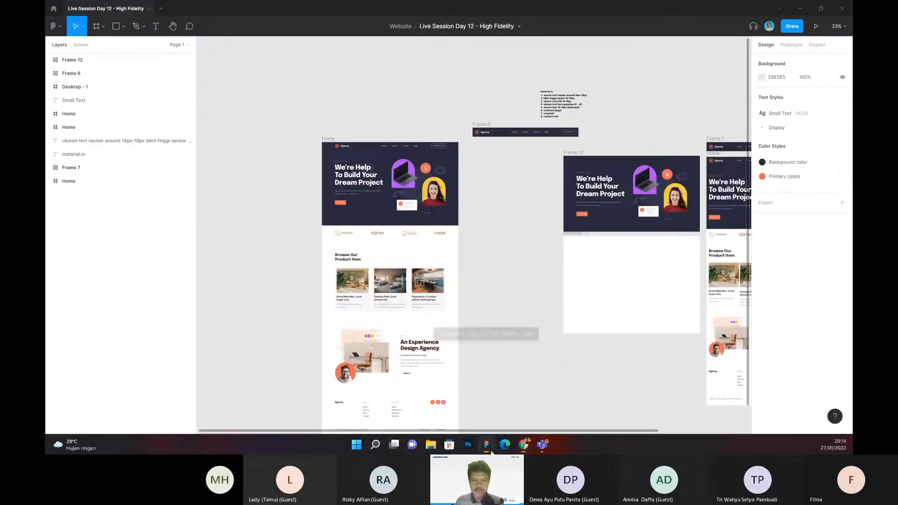
{"action": "left_click_drag", "start_coordinate": [524, 346], "coordinate": [621, 305]}
{"action": "left_click", "coordinate": [467, 152]}
{"action": "left_click", "coordinate": [468, 152]}
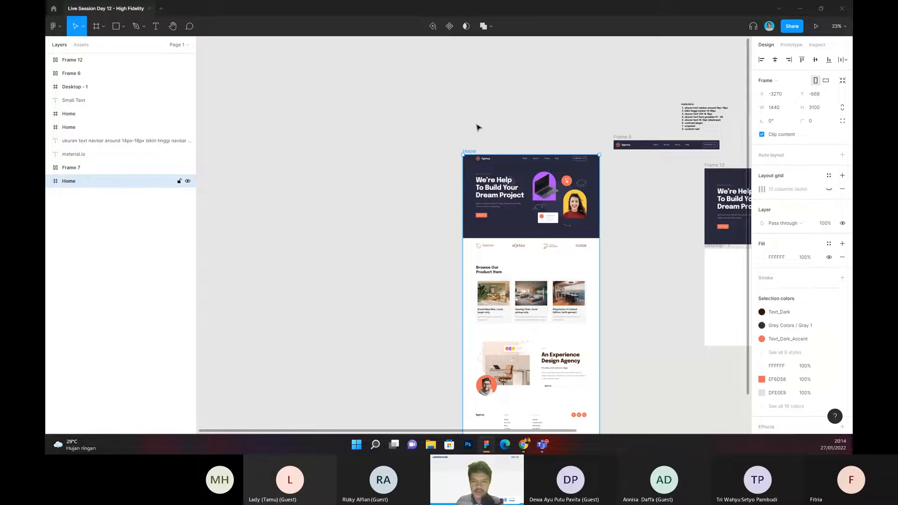
{"action": "key", "text": "ctrl+d"}
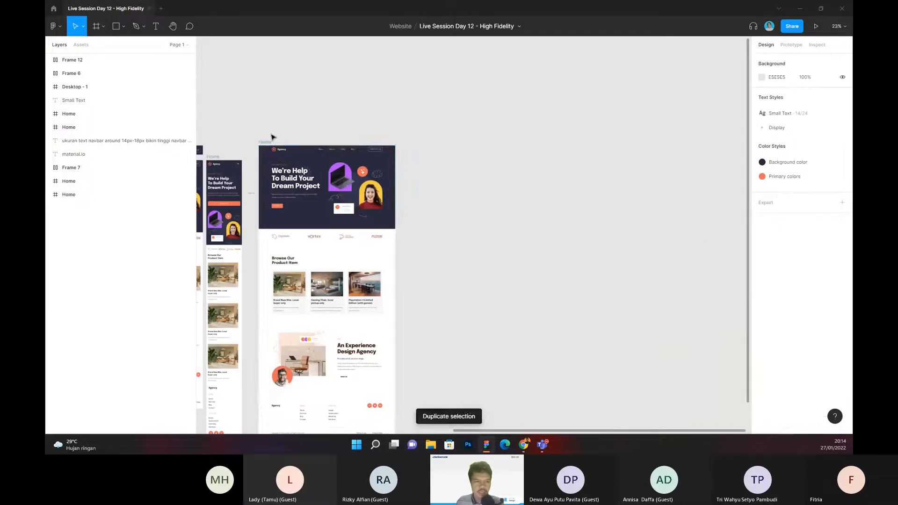
{"action": "left_click_drag", "start_coordinate": [351, 150], "coordinate": [392, 141]}
{"action": "left_click", "coordinate": [392, 141]}
{"action": "scroll", "coordinate": [359, 133], "scroll_direction": "right", "scroll_amount": 2}
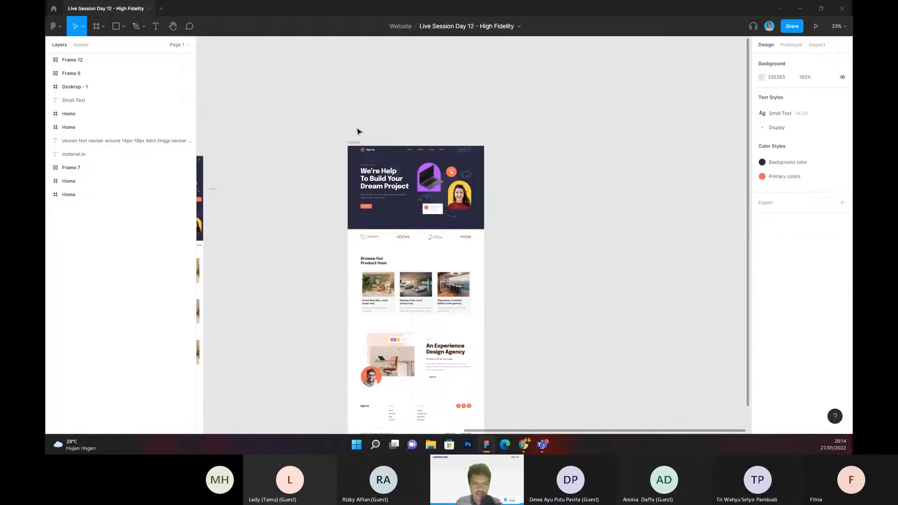
Step: Replace the Agency logo text in the duplicated Home frame's navigation bar with the portfolio owner's first name
{"action": "scroll", "coordinate": [352, 137], "scroll_direction": "up", "scroll_amount": 3}
{"action": "scroll", "coordinate": [352, 137], "scroll_direction": "up", "scroll_amount": 5}
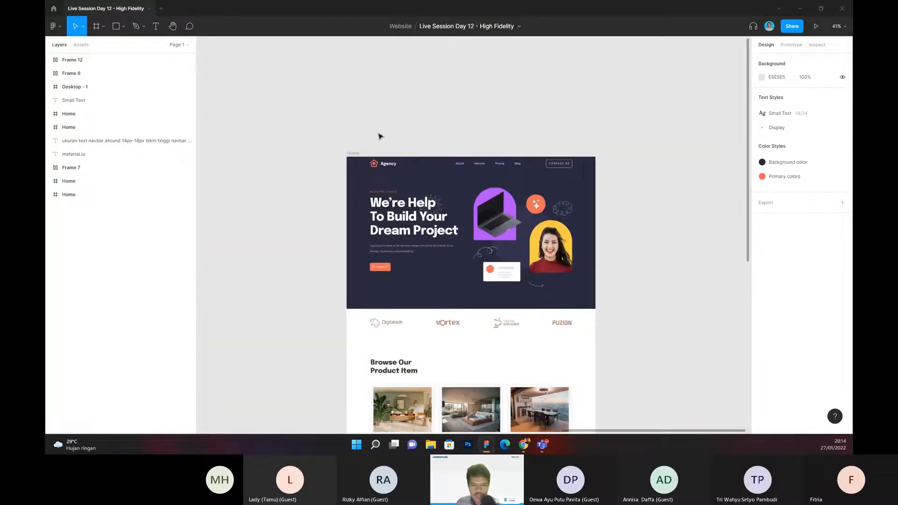
{"action": "left_click_drag", "start_coordinate": [336, 125], "coordinate": [352, 195]}
{"action": "scroll", "coordinate": [353, 197], "scroll_direction": "up", "scroll_amount": 1}
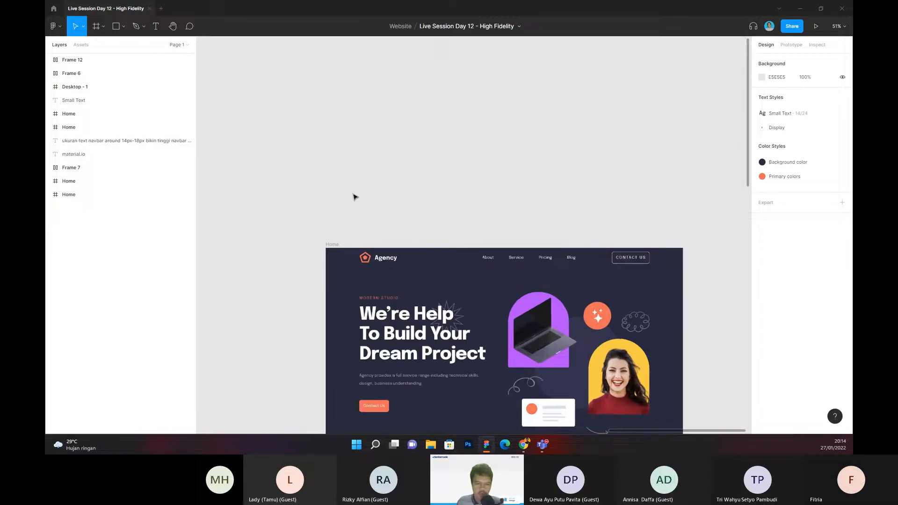
{"action": "left_click_drag", "start_coordinate": [425, 202], "coordinate": [350, 147]}
{"action": "scroll", "coordinate": [328, 208], "scroll_direction": "up", "scroll_amount": 3}
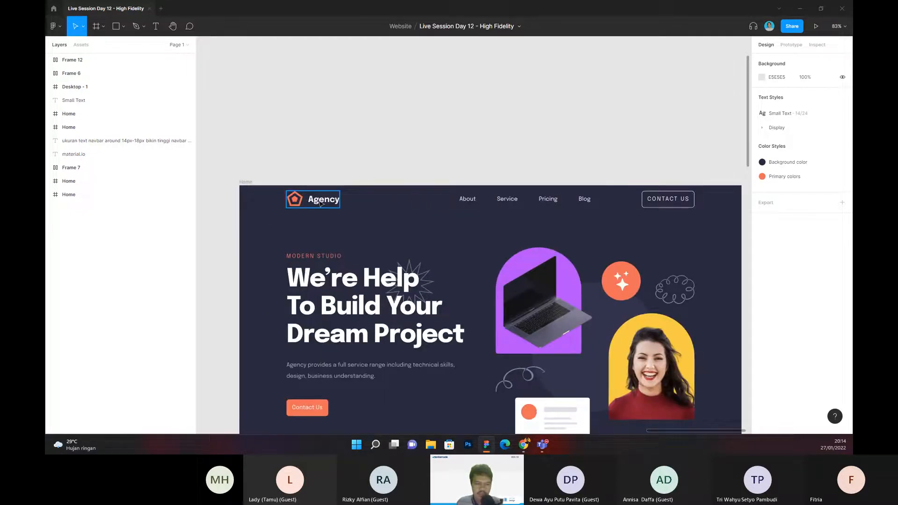
{"action": "double_click", "coordinate": [321, 201]}
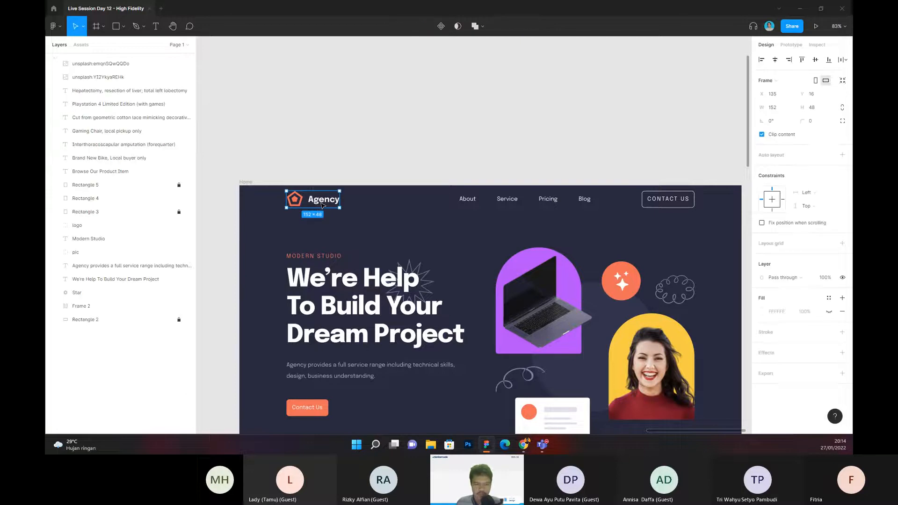
{"action": "type", "text": "Fadli"}
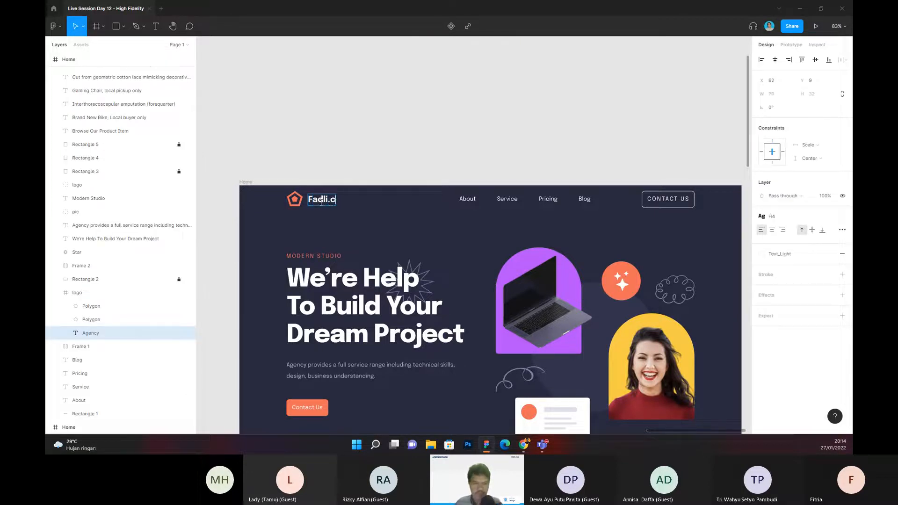
{"action": "left_click", "coordinate": [354, 183]}
Step: Change the Service link in the duplicated frame's navigation bar to Portfolio
{"action": "left_click_drag", "start_coordinate": [455, 170], "coordinate": [436, 156]}
{"action": "scroll", "coordinate": [401, 165], "scroll_direction": "up", "scroll_amount": 3}
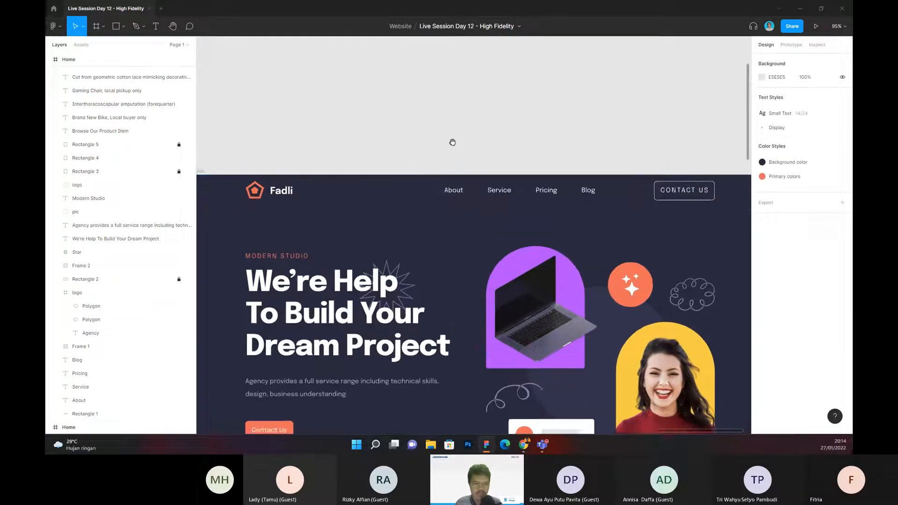
{"action": "scroll", "coordinate": [430, 150], "scroll_direction": "right", "scroll_amount": 2}
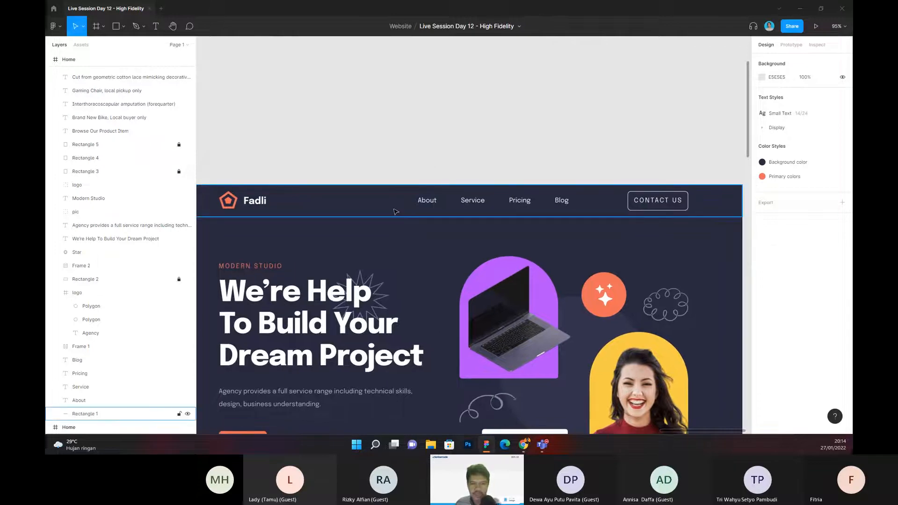
{"action": "left_click", "coordinate": [476, 201]}
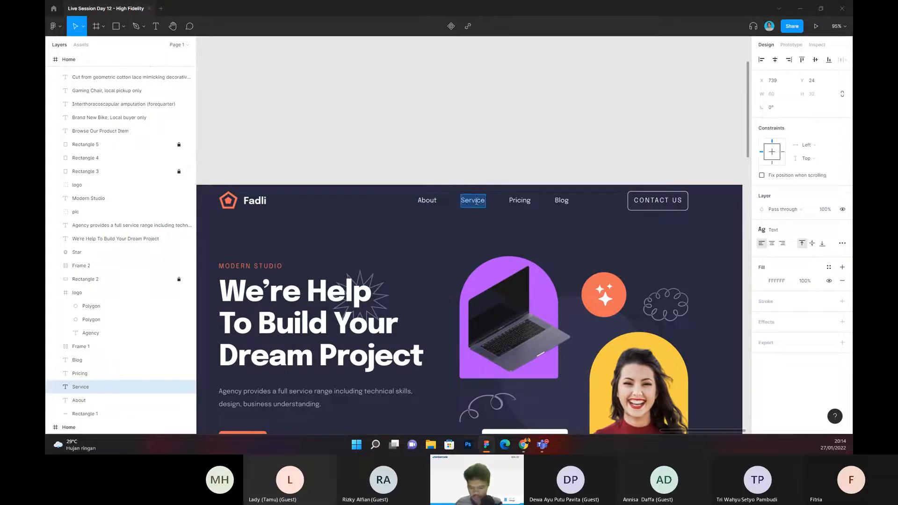
{"action": "type", "text": "P"}
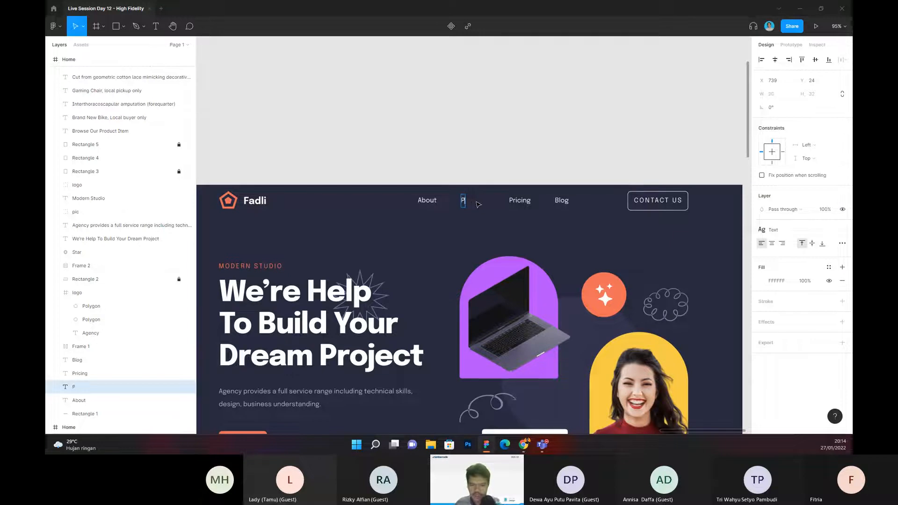
{"action": "type", "text": "ortfolio"}
{"action": "key", "text": "Escape"}
{"action": "left_click", "coordinate": [524, 177]}
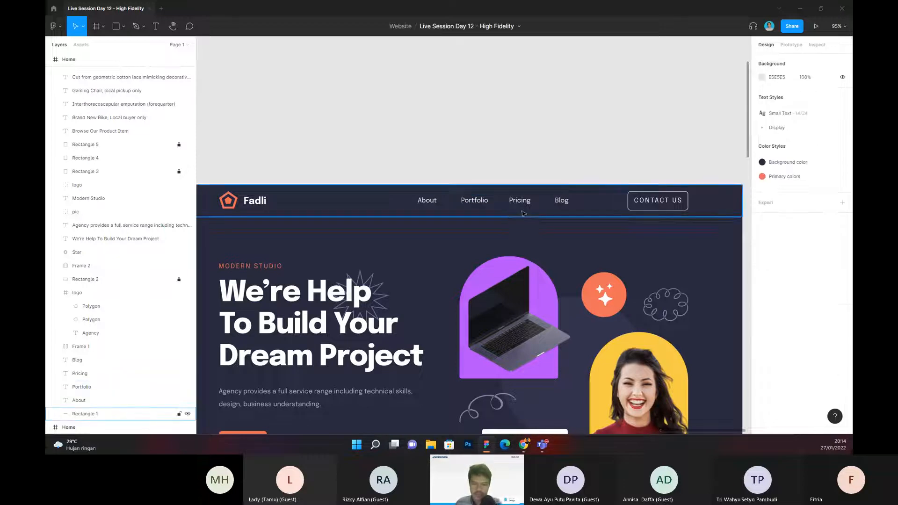
Step: Delete the Pricing and Blog links from the duplicated Home frame's navigation bar
{"action": "double_click", "coordinate": [522, 204]}
{"action": "left_click", "coordinate": [542, 126]}
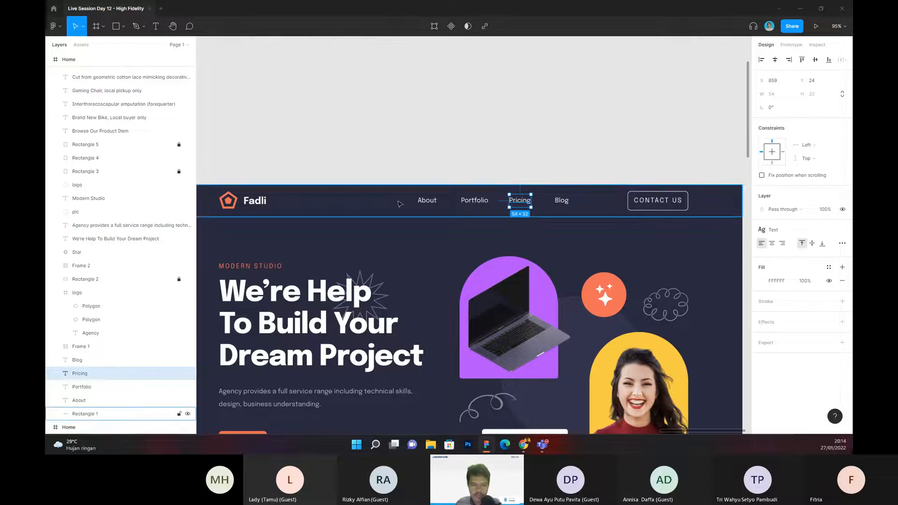
{"action": "left_click", "coordinate": [353, 132]}
{"action": "left_click_drag", "start_coordinate": [459, 144], "coordinate": [435, 144]}
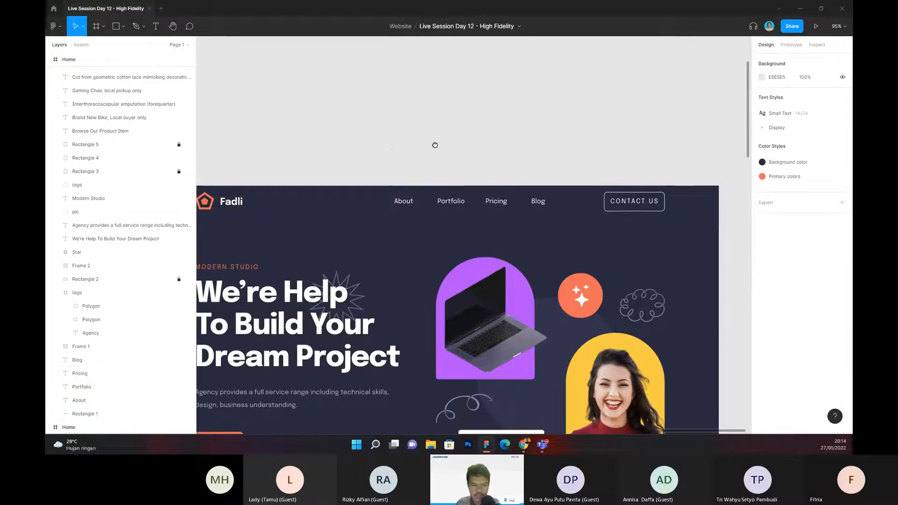
{"action": "left_click_drag", "start_coordinate": [376, 141], "coordinate": [416, 138]}
{"action": "left_click", "coordinate": [534, 197]}
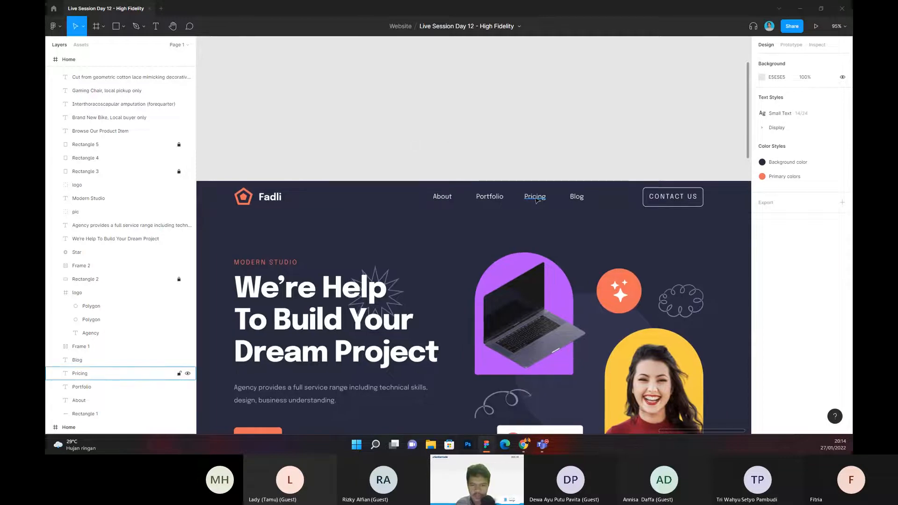
{"action": "left_click", "coordinate": [575, 198], "text": "shift"}
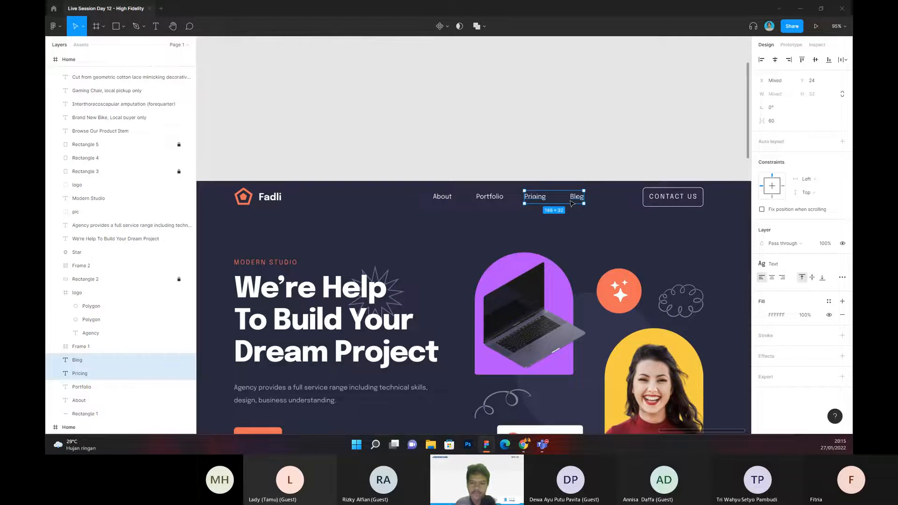
{"action": "key", "text": "Delete"}
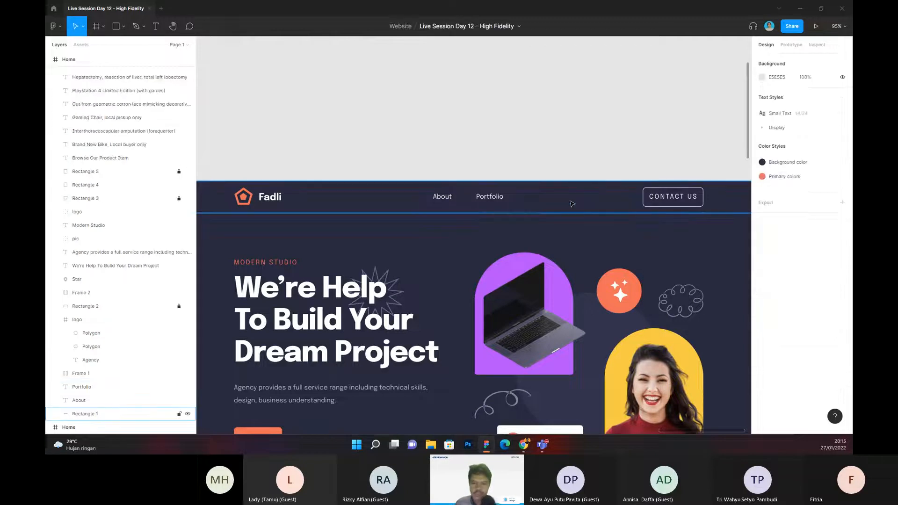
Step: Move the About and Portfolio links together horizontally toward the Contact Us button
{"action": "left_click", "coordinate": [442, 196]}
{"action": "left_click", "coordinate": [489, 197], "text": "shift"}
{"action": "left_click_drag", "start_coordinate": [495, 205], "coordinate": [555, 205]}
{"action": "left_click", "coordinate": [445, 129]}
Step: Show the 12-column layout grid on the duplicated Home frame
{"action": "scroll", "coordinate": [226, 183], "scroll_direction": "left", "scroll_amount": 2}
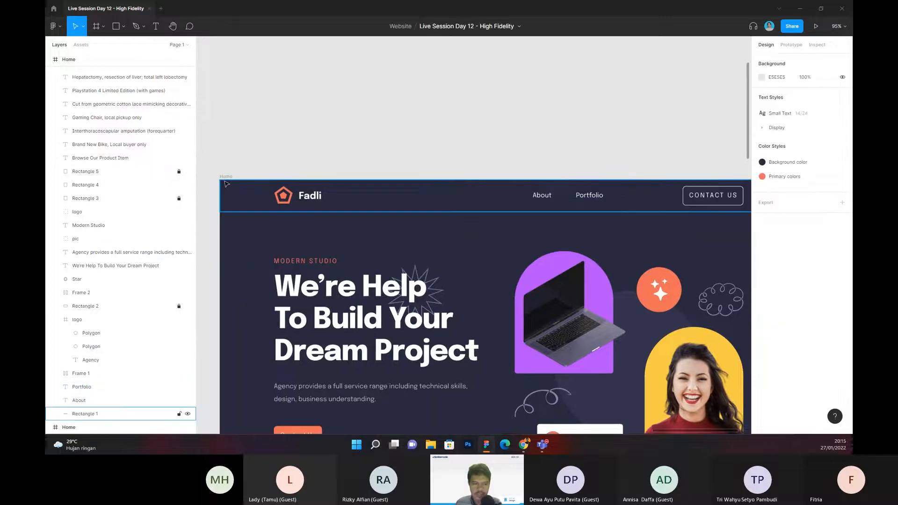
{"action": "left_click", "coordinate": [225, 177]}
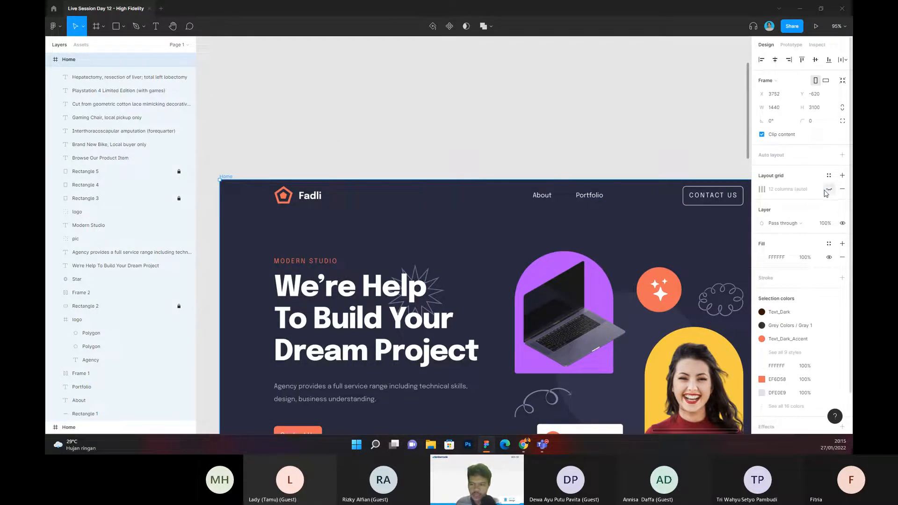
{"action": "left_click", "coordinate": [641, 148]}
{"action": "scroll", "coordinate": [640, 149], "scroll_direction": "right", "scroll_amount": 2}
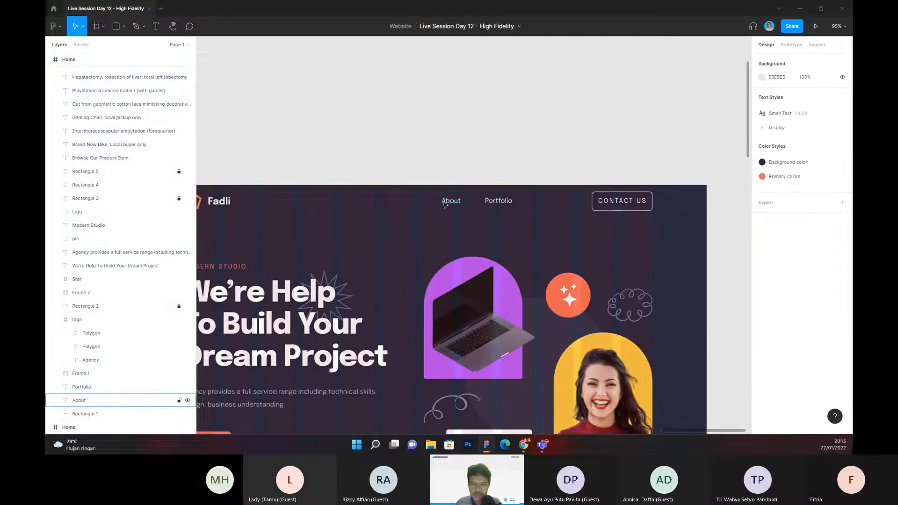
Step: Shift the About and Portfolio links slightly closer to the Contact Us button, using the column grid as a guide
{"action": "left_click", "coordinate": [451, 200]}
{"action": "left_click", "coordinate": [488, 204], "text": "shift"}
{"action": "left_click_drag", "start_coordinate": [488, 203], "coordinate": [521, 206]}
{"action": "left_click", "coordinate": [530, 152]}
Step: Change the navigation bar button's label from CONTACT US to CONTACT ME
{"action": "left_click_drag", "start_coordinate": [552, 154], "coordinate": [422, 191]}
{"action": "left_click_drag", "start_coordinate": [317, 175], "coordinate": [239, 188]}
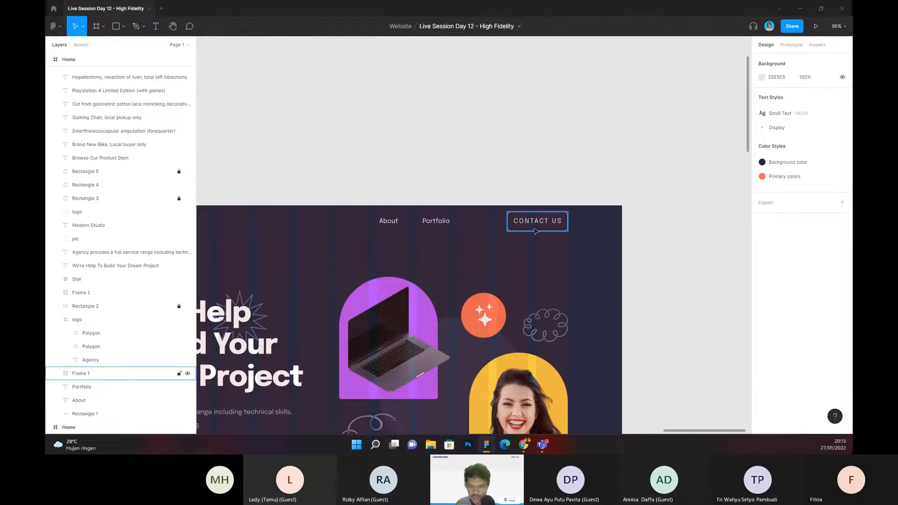
{"action": "scroll", "coordinate": [533, 217], "scroll_direction": "up", "scroll_amount": 3}
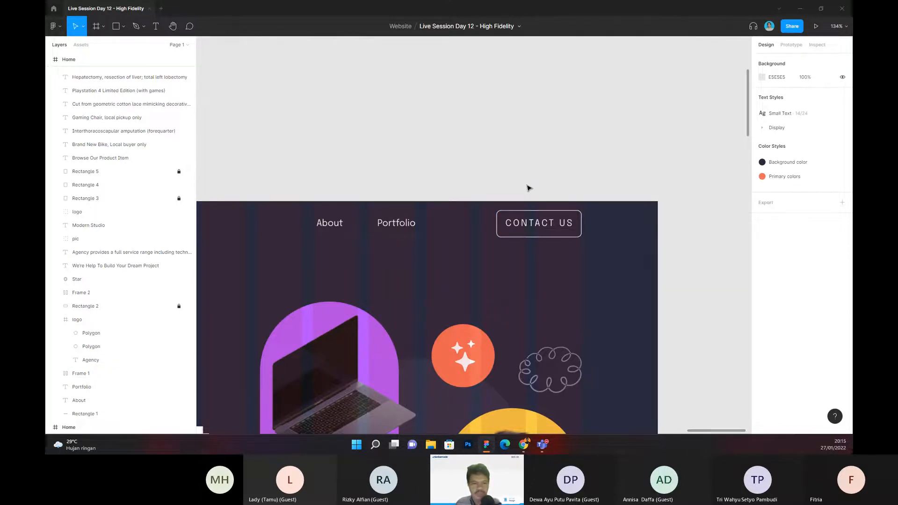
{"action": "double_click", "coordinate": [562, 223]}
{"action": "double_click", "coordinate": [562, 224]}
{"action": "key", "text": "Right"}
{"action": "key", "text": "BackSpace"}
{"action": "key", "text": "BackSpace"}
{"action": "type", "text": "ME"}
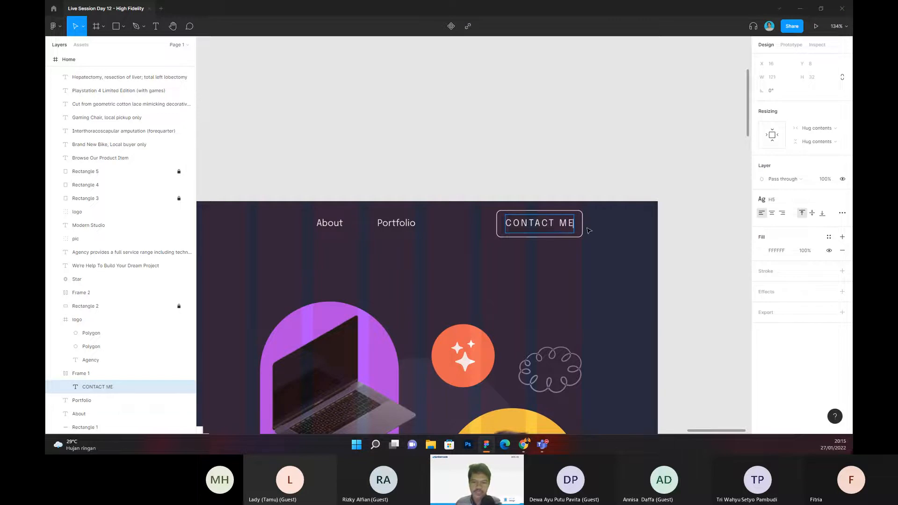
{"action": "left_click", "coordinate": [541, 170]}
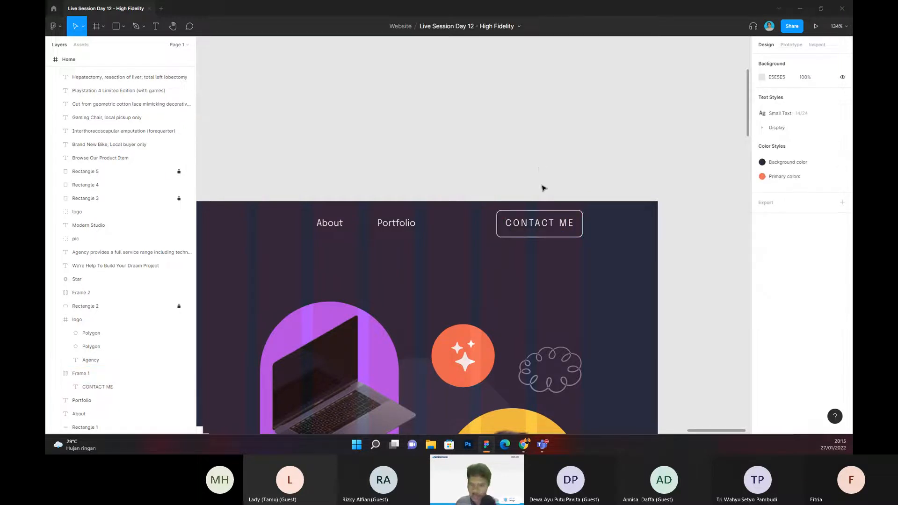
Step: Examine the navigation bar's logo, links and contact button against the column grid
{"action": "scroll", "coordinate": [506, 159], "scroll_direction": "down", "scroll_amount": 2}
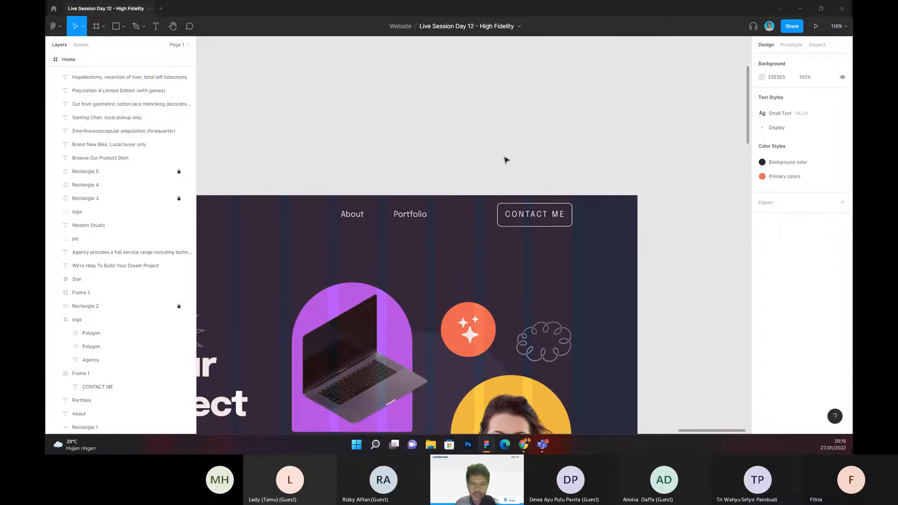
{"action": "scroll", "coordinate": [471, 147], "scroll_direction": "right", "scroll_amount": 2}
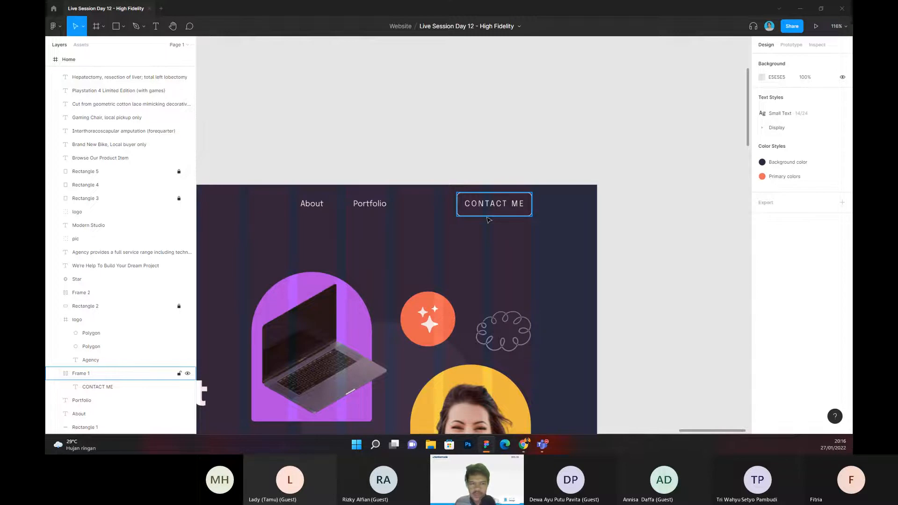
{"action": "scroll", "coordinate": [453, 155], "scroll_direction": "left", "scroll_amount": 2}
{"action": "scroll", "coordinate": [454, 161], "scroll_direction": "right", "scroll_amount": 1}
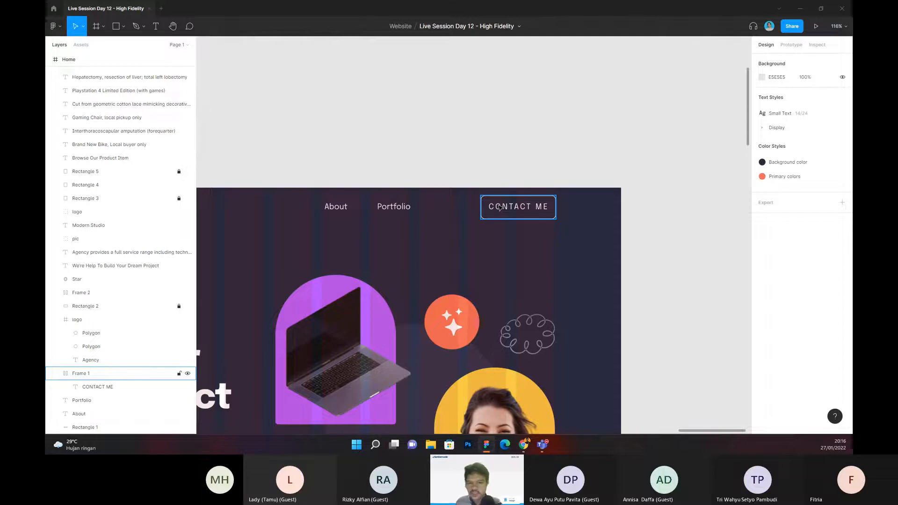
{"action": "left_click_drag", "start_coordinate": [435, 152], "coordinate": [576, 128]}
{"action": "left_click_drag", "start_coordinate": [344, 127], "coordinate": [582, 151]}
{"action": "left_click_drag", "start_coordinate": [447, 153], "coordinate": [354, 123]}
{"action": "scroll", "coordinate": [403, 92], "scroll_direction": "down", "scroll_amount": 1}
{"action": "left_click_drag", "start_coordinate": [414, 86], "coordinate": [350, 92]}
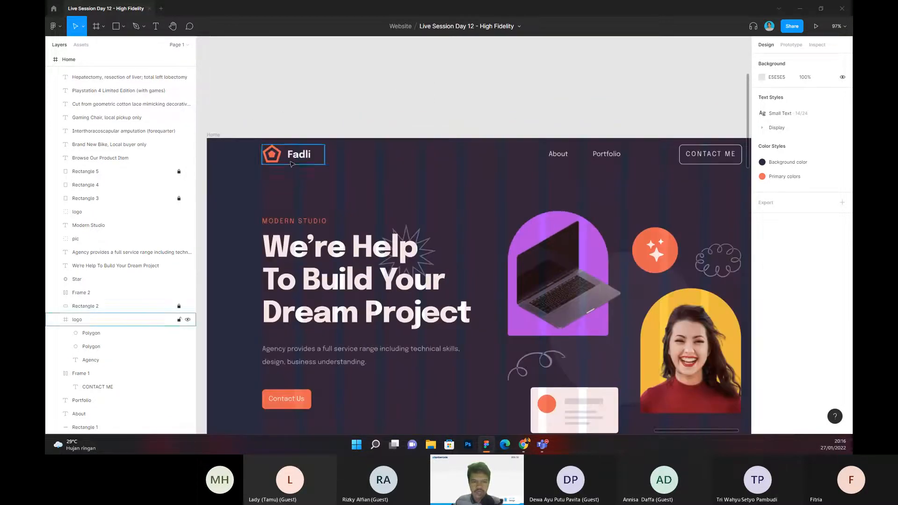
{"action": "left_click_drag", "start_coordinate": [483, 108], "coordinate": [445, 105]}
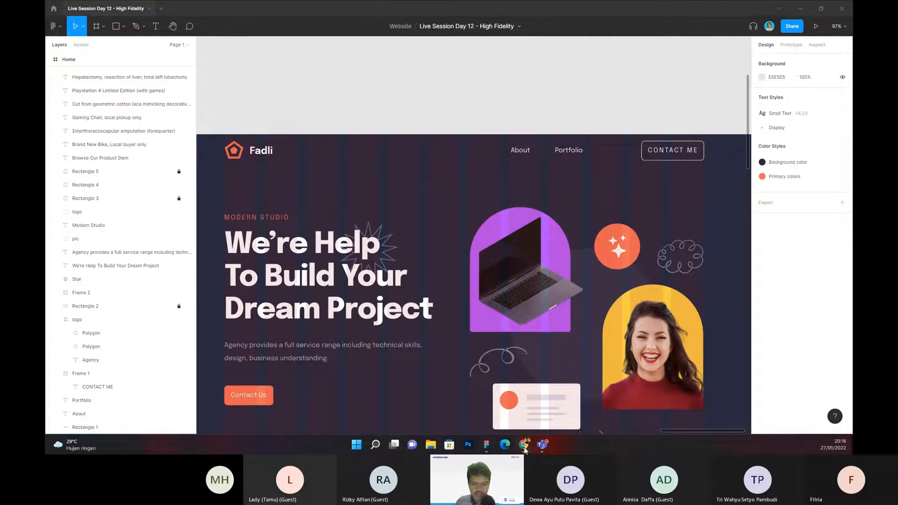
Step: Switch to the Dribbble portfolio results in Chrome and open the Developer portfolio 1 shot
{"action": "mouse_move", "coordinate": [525, 449]}
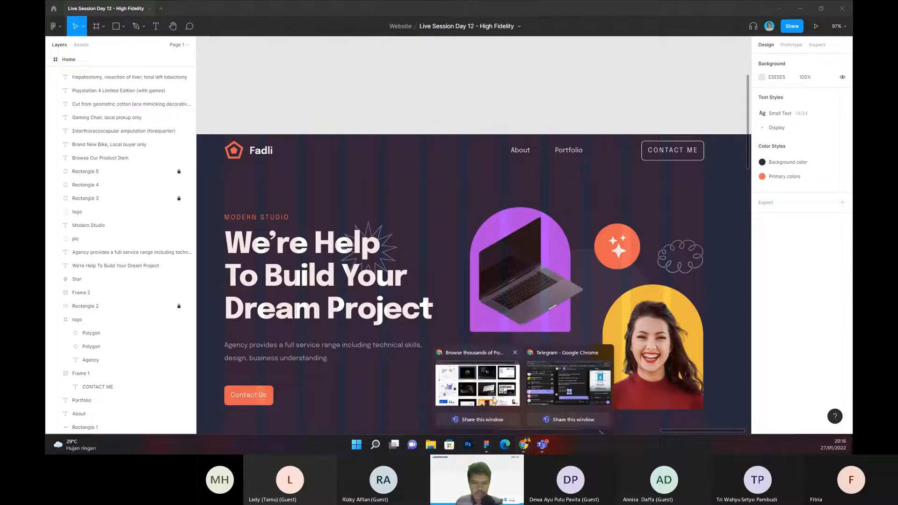
{"action": "left_click", "coordinate": [494, 400]}
{"action": "scroll", "coordinate": [215, 223], "scroll_direction": "up", "scroll_amount": 10}
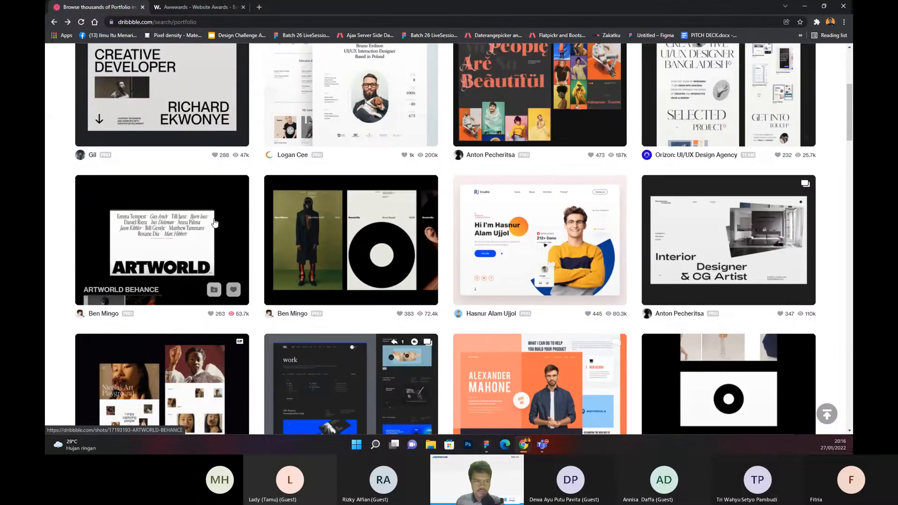
{"action": "scroll", "coordinate": [215, 223], "scroll_direction": "up", "scroll_amount": 3}
{"action": "left_click", "coordinate": [181, 179]}
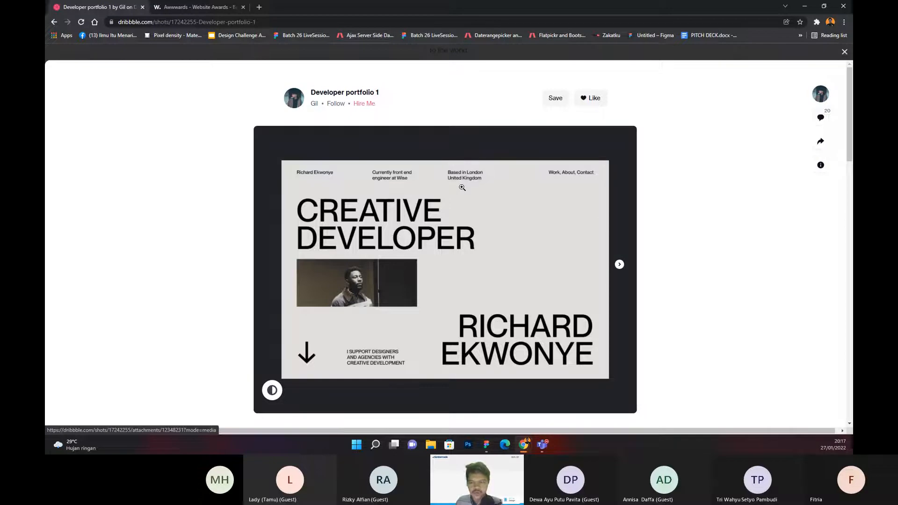
Step: Switch to Figma and draw an open bracket about 165.5 × 477 with the Pen tool beside the hero text
{"action": "left_click", "coordinate": [486, 446]}
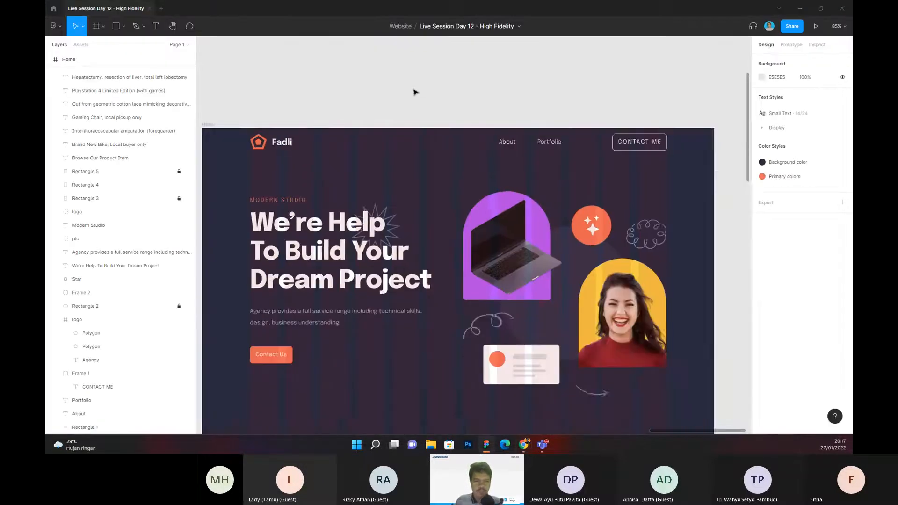
{"action": "scroll", "coordinate": [414, 91], "scroll_direction": "left", "scroll_amount": 5}
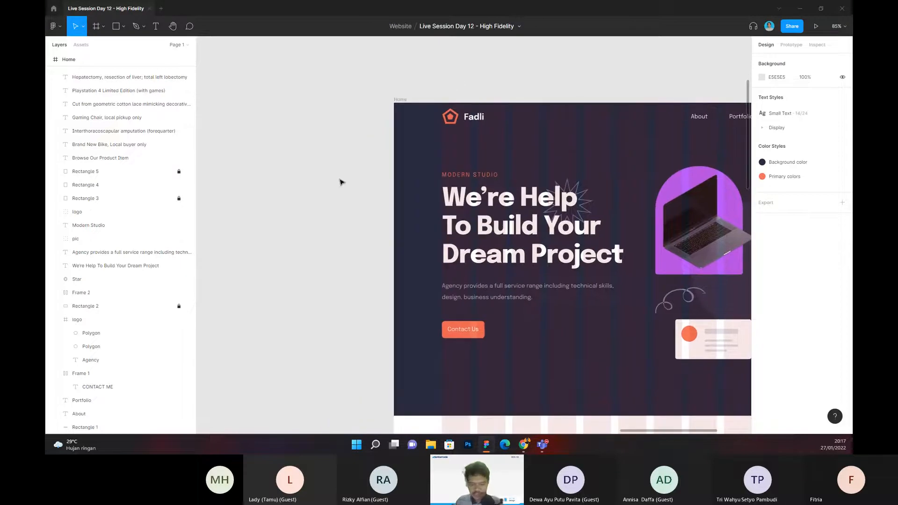
{"action": "key", "text": "r"}
{"action": "key", "text": "p"}
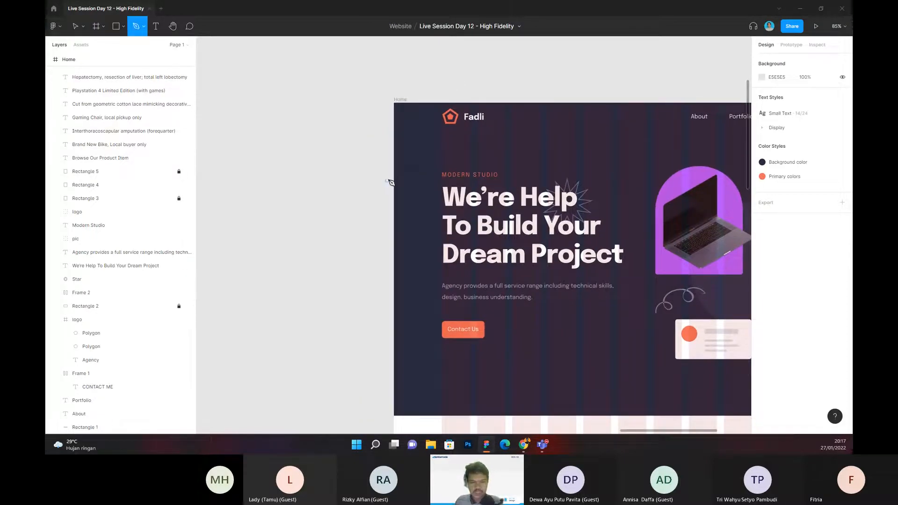
{"action": "left_click", "coordinate": [439, 172]}
{"action": "left_click", "coordinate": [380, 172]}
{"action": "left_click", "coordinate": [380, 341]}
{"action": "left_click", "coordinate": [439, 342]}
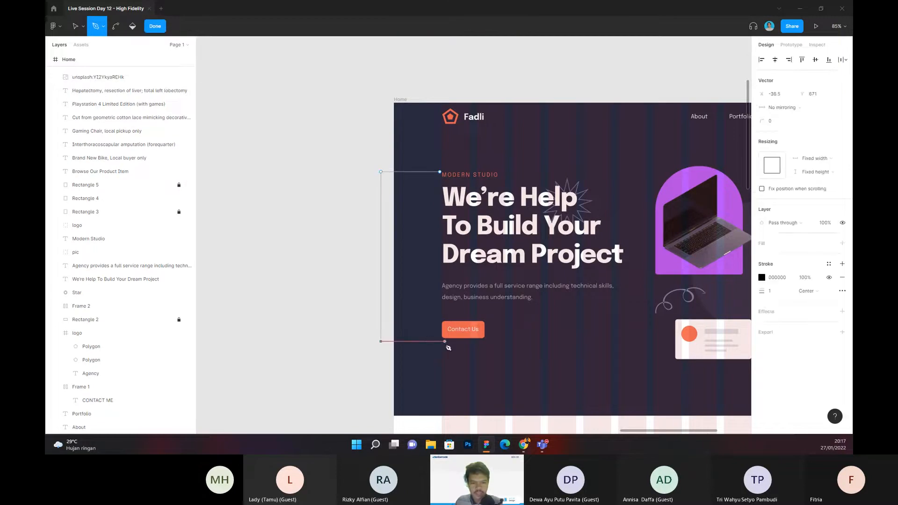
{"action": "key", "text": "Escape"}
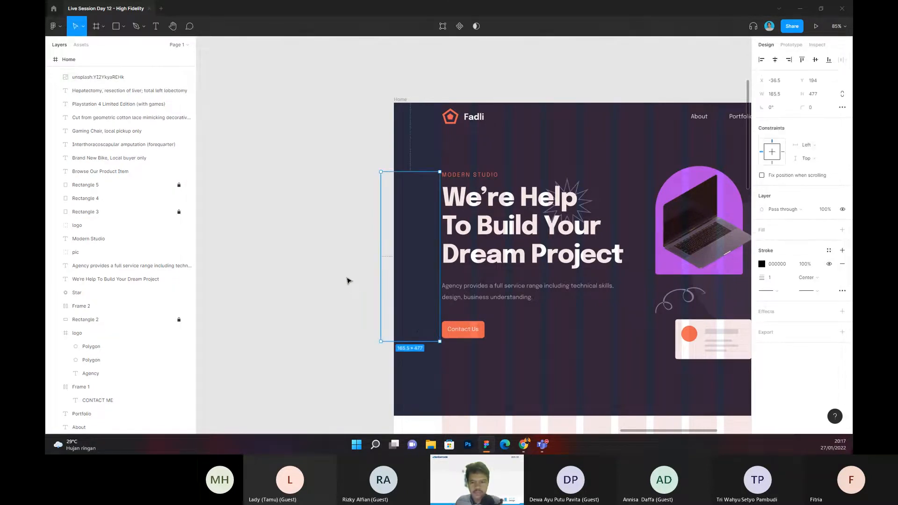
Step: Set the bracket's stroke weight to 4
{"action": "left_click", "coordinate": [778, 281]}
{"action": "type", "text": "4"}
{"action": "key", "text": "Return"}
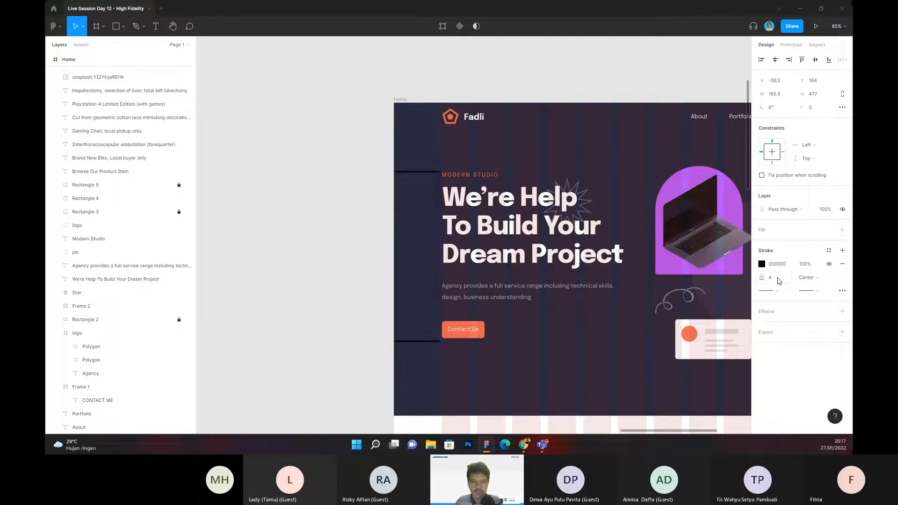
{"action": "left_click", "coordinate": [363, 211]}
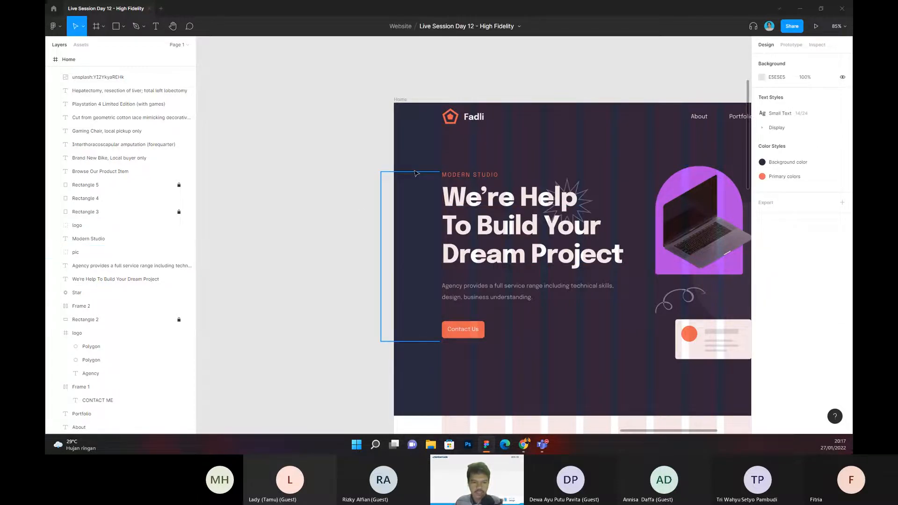
Step: Move the bracket out of the Home frame onto the canvas and nudge it back beside the hero text
{"action": "left_click", "coordinate": [416, 173]}
{"action": "left_click_drag", "start_coordinate": [425, 209], "coordinate": [315, 216]}
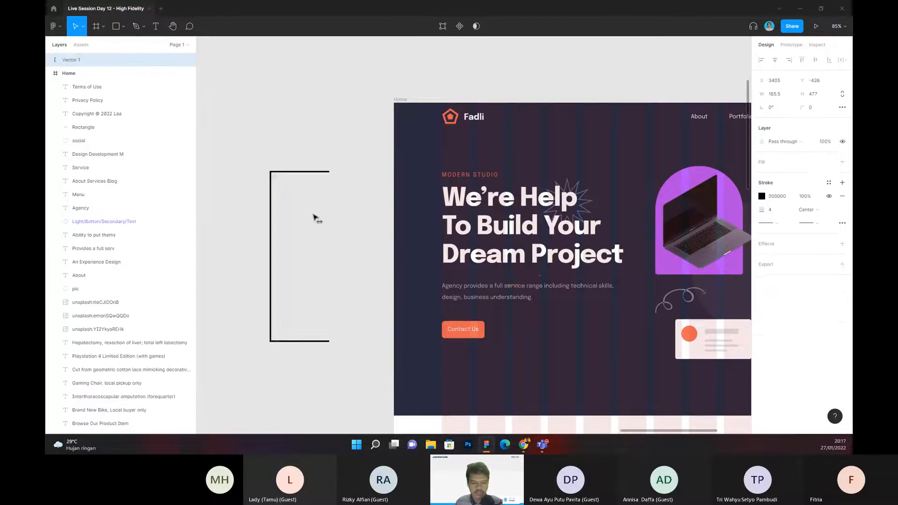
{"action": "key", "text": "shift+Right"}
{"action": "key", "text": "shift+Right"}
{"action": "key", "text": "shift+Right"}
{"action": "key", "text": "shift+Right"}
{"action": "key", "text": "shift+Right"}
{"action": "key", "text": "shift+Right"}
{"action": "key", "text": "shift+Right"}
{"action": "key", "text": "shift+Right"}
{"action": "key", "text": "shift+Right"}
{"action": "key", "text": "shift+Right"}
{"action": "key", "text": "shift+Right"}
{"action": "key", "text": "shift+Right"}
{"action": "key", "text": "shift+Right"}
{"action": "key", "text": "shift+Right"}
{"action": "key", "text": "shift+Right"}
{"action": "key", "text": "shift+Right"}
{"action": "key", "text": "shift+Right"}
{"action": "key", "text": "shift+Right"}
{"action": "key", "text": "shift+Right"}
{"action": "key", "text": "shift+Right"}
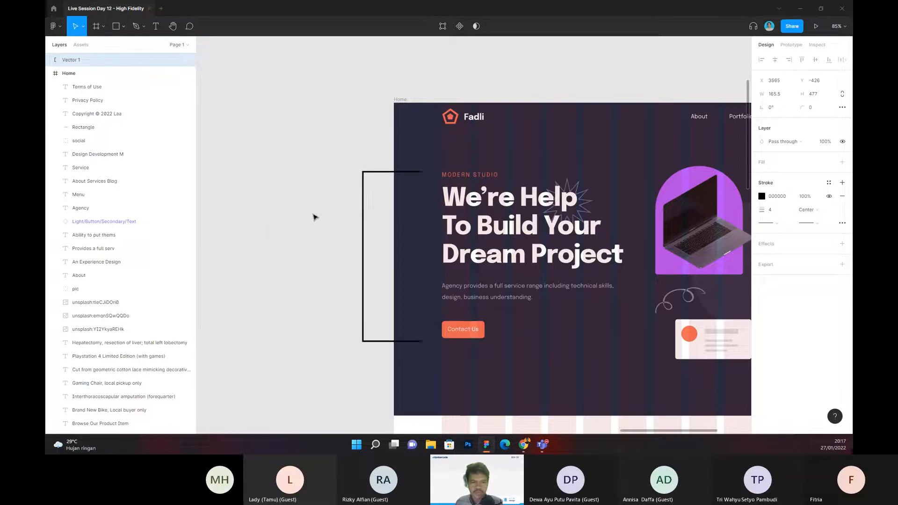
Step: Set the bracket's stroke color to white (FFFFFF)
{"action": "left_click", "coordinate": [778, 197]}
{"action": "type", "text": "f"}
{"action": "key", "text": "Return"}
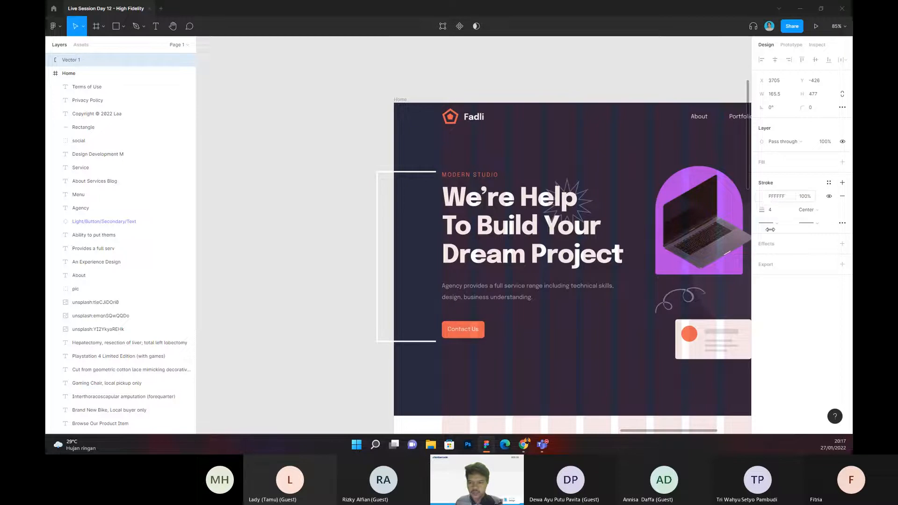
Step: Change the bracket's stroke color to red (D60B0B)
{"action": "left_click", "coordinate": [762, 196]}
{"action": "left_click", "coordinate": [743, 264]}
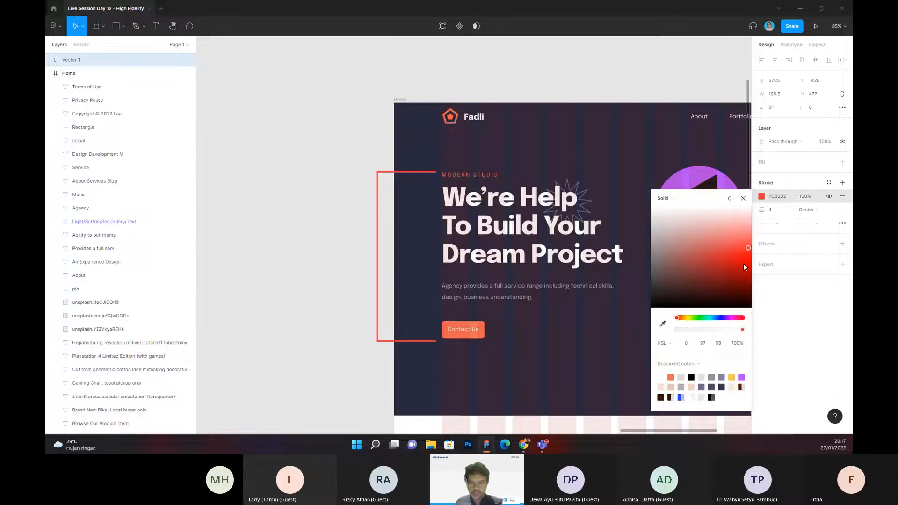
{"action": "left_click", "coordinate": [292, 250]}
Step: Add a text note reading "Siapa Saya?" on the empty canvas beside the red bracket, outside the Home frame
{"action": "scroll", "coordinate": [313, 225], "scroll_direction": "down", "scroll_amount": 1}
{"action": "scroll", "coordinate": [312, 226], "scroll_direction": "up", "scroll_amount": 2}
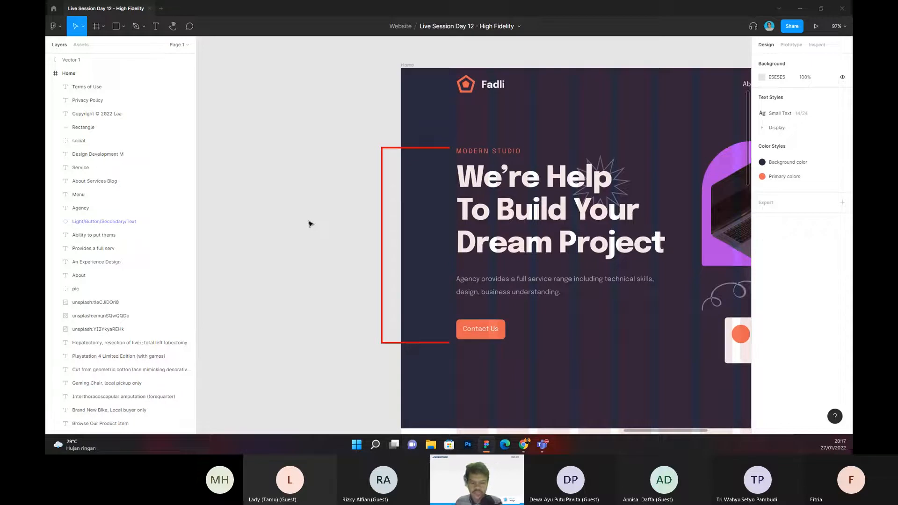
{"action": "key", "text": "t"}
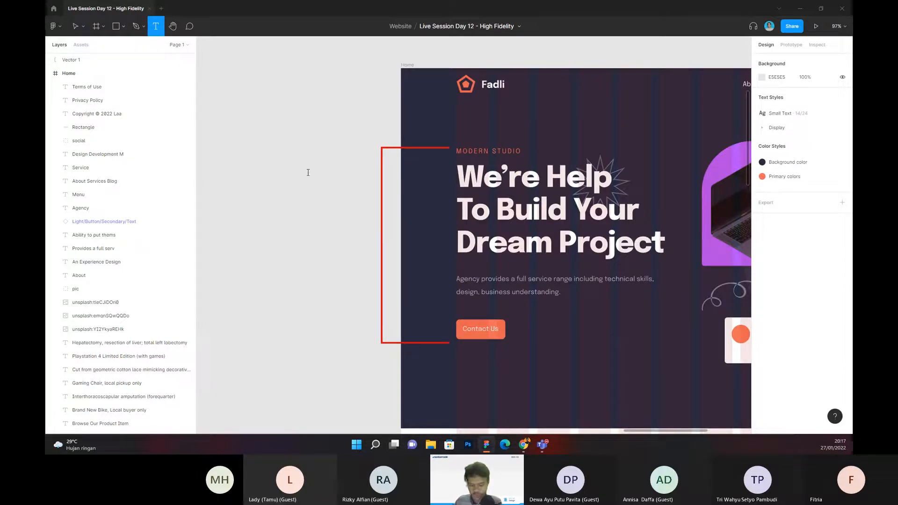
{"action": "left_click", "coordinate": [309, 173]}
{"action": "type", "text": "Siapa"}
{"action": "key", "text": "Escape"}
{"action": "left_click_drag", "start_coordinate": [320, 182], "coordinate": [321, 188]}
{"action": "double_click", "coordinate": [328, 186]}
{"action": "type", "text": "Saya?"}
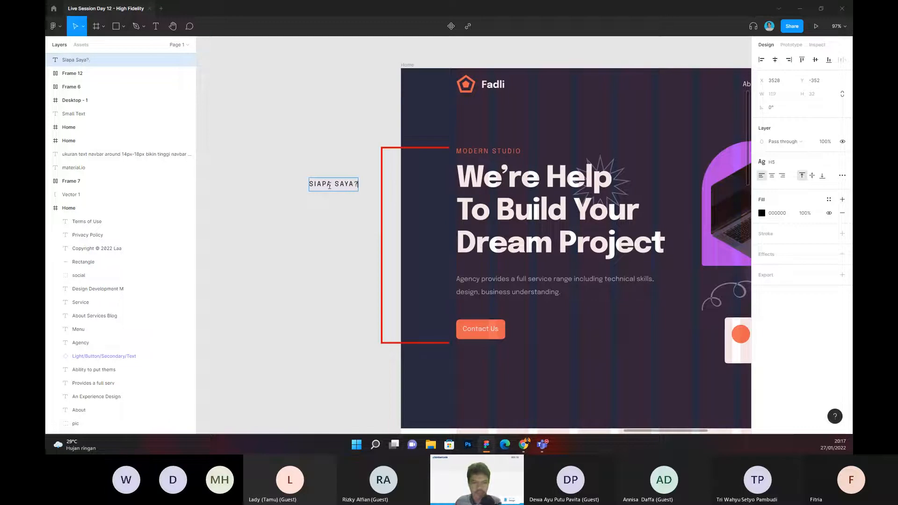
Step: Add the lines "KENAPA SAYA?" and "APA?" beneath the first line of the note
{"action": "key", "text": "Return"}
{"action": "type", "text": "KENAP"}
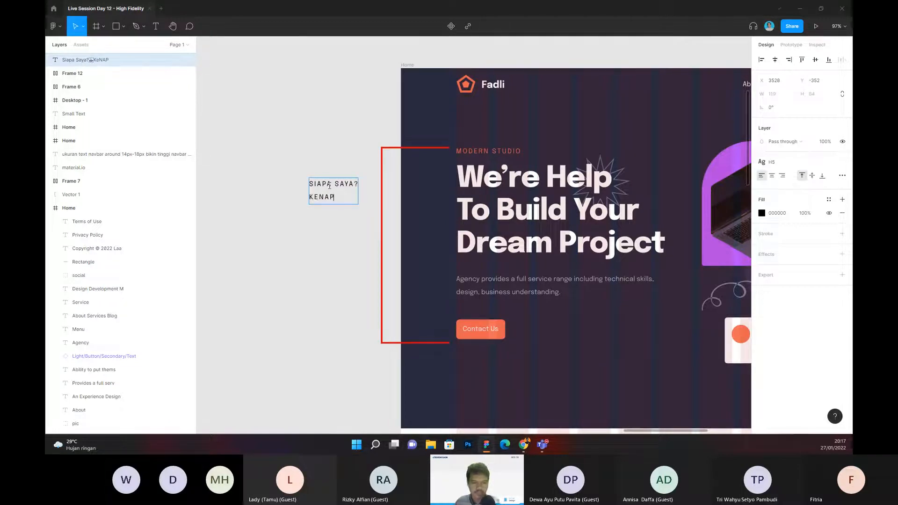
{"action": "type", "text": "A SAYA?"}
{"action": "key", "text": "Return"}
{"action": "type", "text": "APA"}
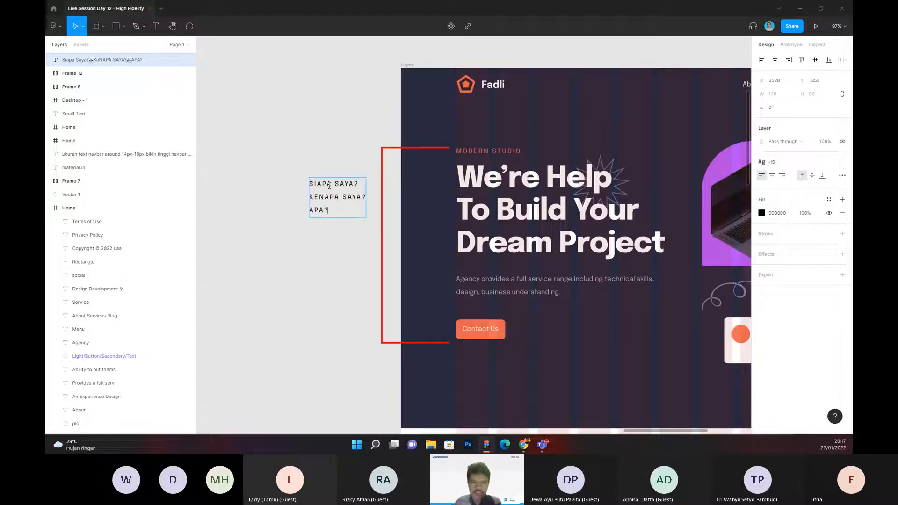
{"action": "key", "text": "Escape"}
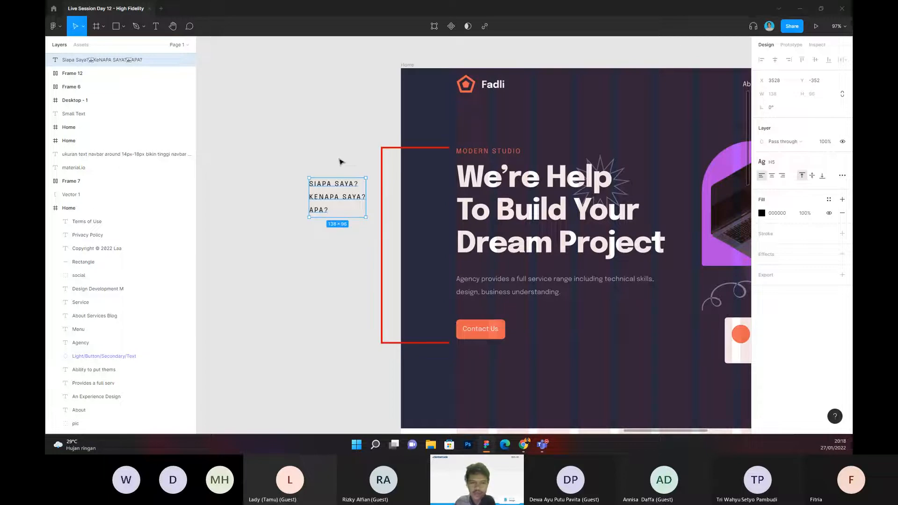
Step: Add "DIMANA?" as the fourth line of the note
{"action": "scroll", "coordinate": [356, 162], "scroll_direction": "right", "scroll_amount": 2}
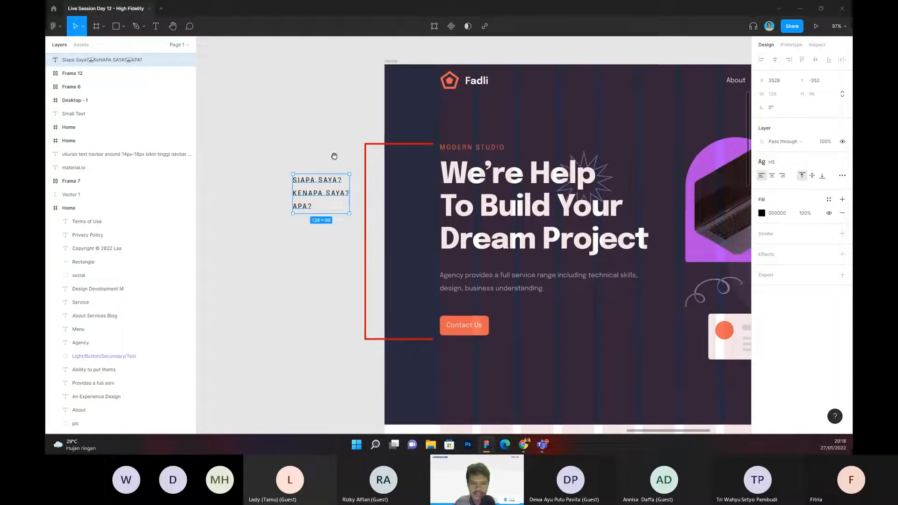
{"action": "double_click", "coordinate": [309, 207]}
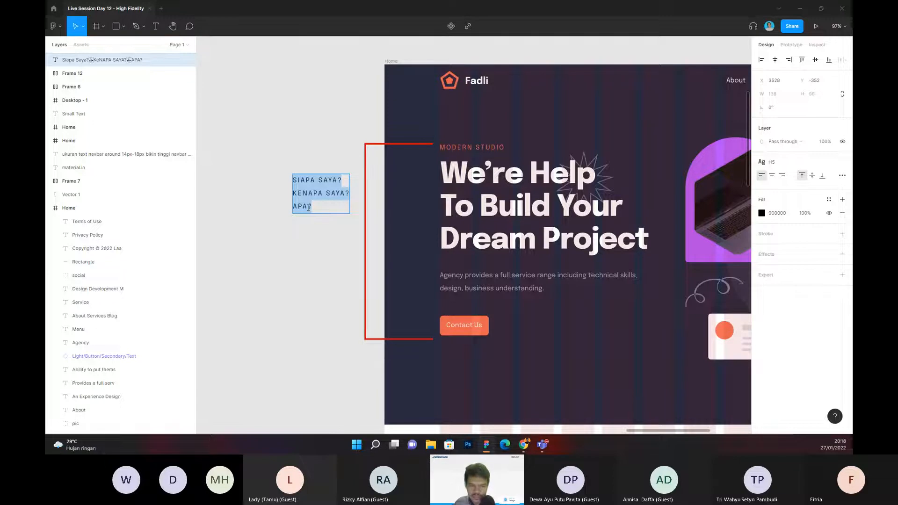
{"action": "left_click", "coordinate": [308, 207]}
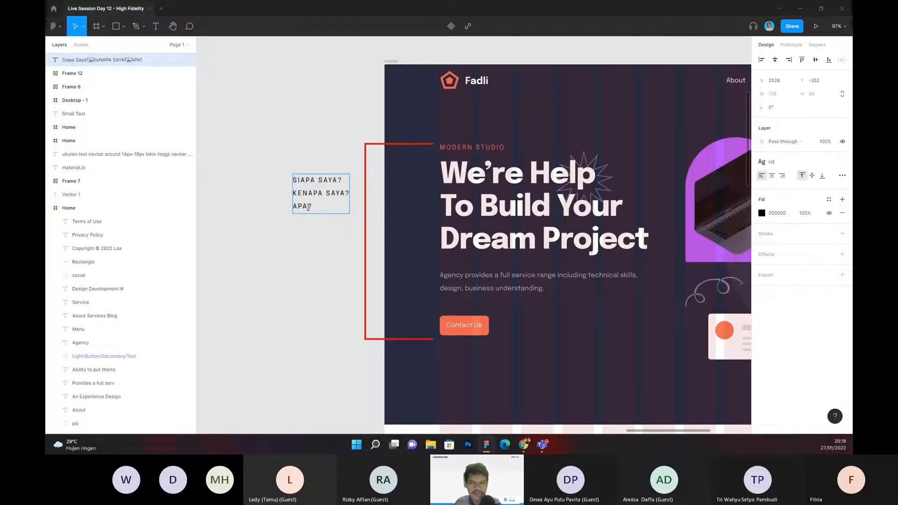
{"action": "key", "text": "Return"}
{"action": "type", "text": "DI"}
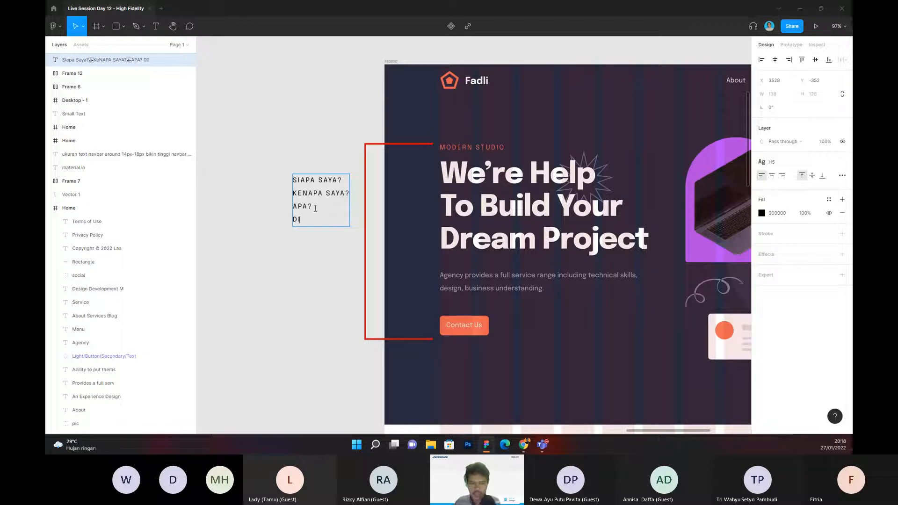
{"action": "type", "text": "AMAANA?"}
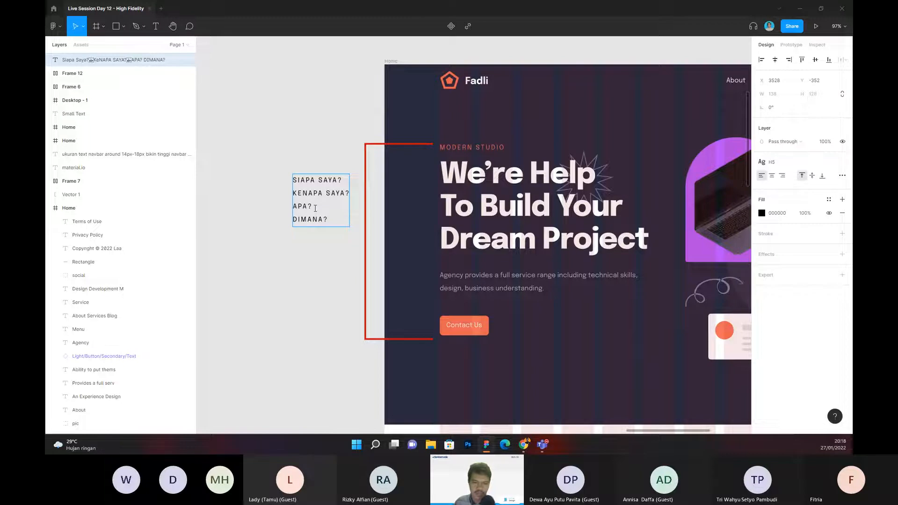
{"action": "key", "text": "Escape"}
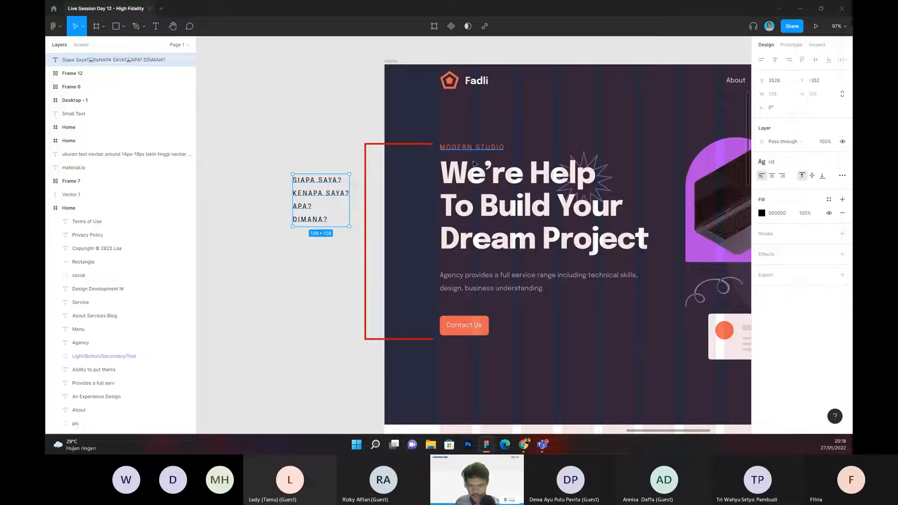
Step: Add "BAGAIMANA" as the fifth line of the note
{"action": "double_click", "coordinate": [330, 221]}
{"action": "key", "text": "Return"}
{"action": "type", "text": "BAGAIAMANA"}
{"action": "key", "text": "BackSpace"}
{"action": "key", "text": "BackSpace"}
{"action": "key", "text": "BackSpace"}
{"action": "key", "text": "BackSpace"}
{"action": "key", "text": "BackSpace"}
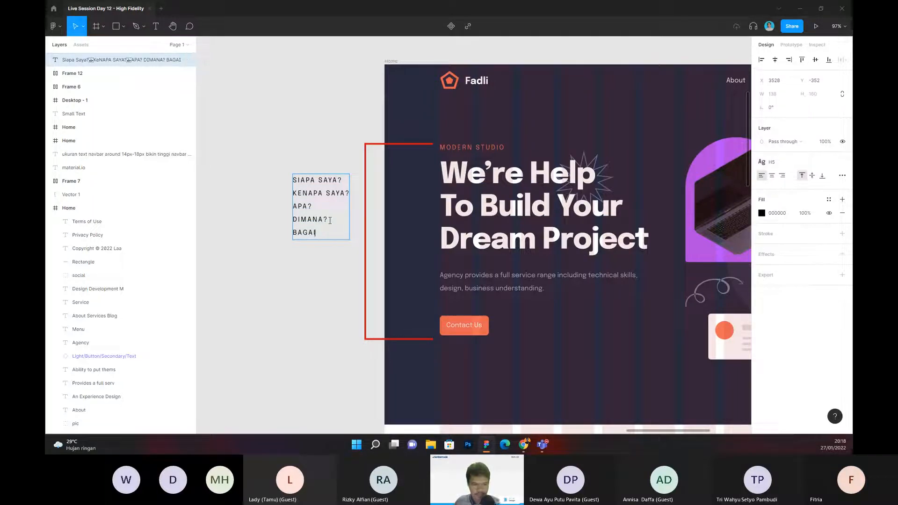
{"action": "type", "text": "MANA"}
Step: Add "CARA MENGHUBUNGI SAYA?" as the note's last line and move the note clear of the red bracket
{"action": "key", "text": "Return"}
{"action": "type", "text": "CARA"}
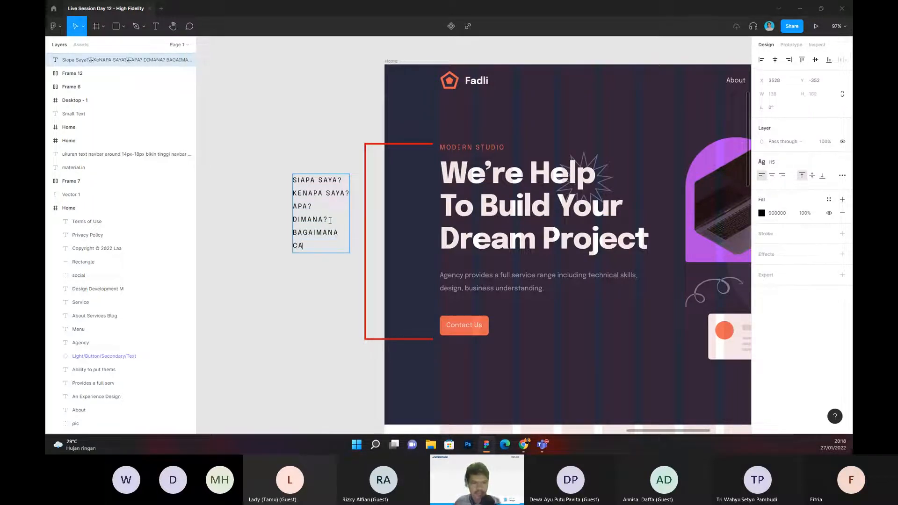
{"action": "type", "text": " MENGHUBUNGI"}
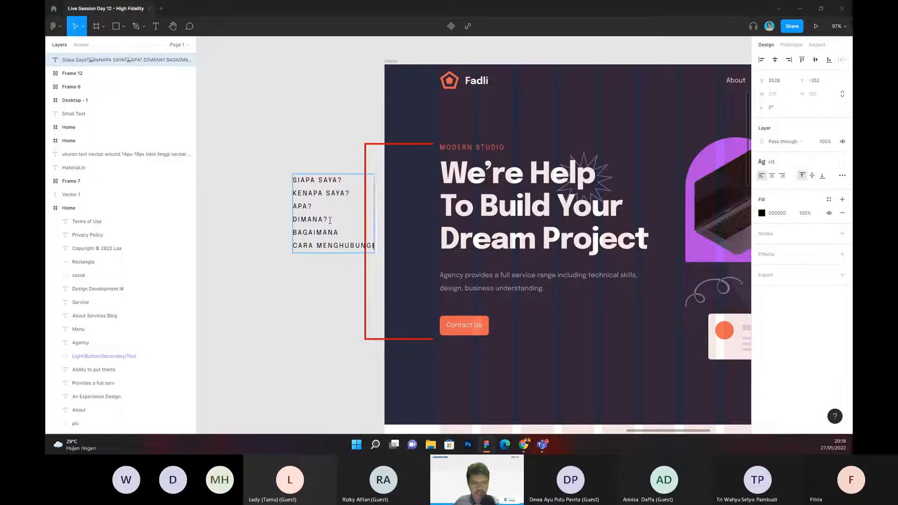
{"action": "type", "text": " SAYA?"}
{"action": "key", "text": "Escape"}
{"action": "left_click_drag", "start_coordinate": [340, 194], "coordinate": [287, 200]}
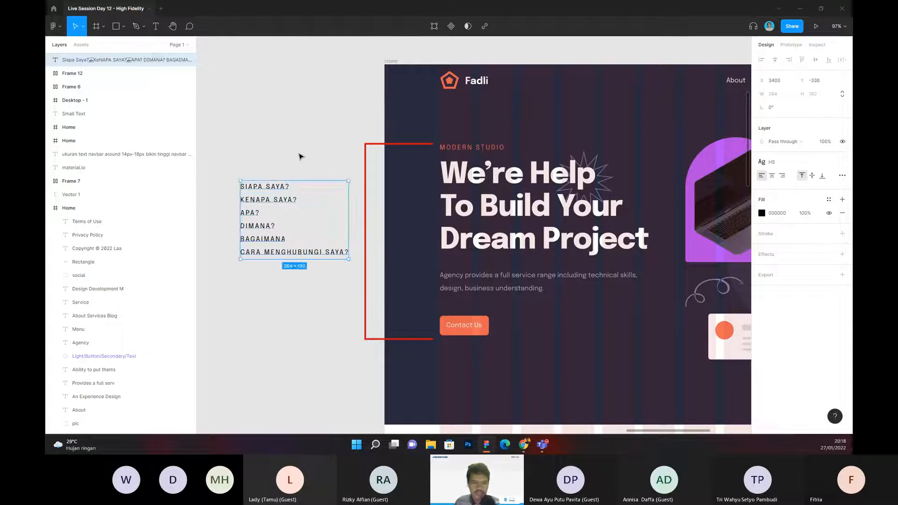
{"action": "left_click", "coordinate": [301, 157]}
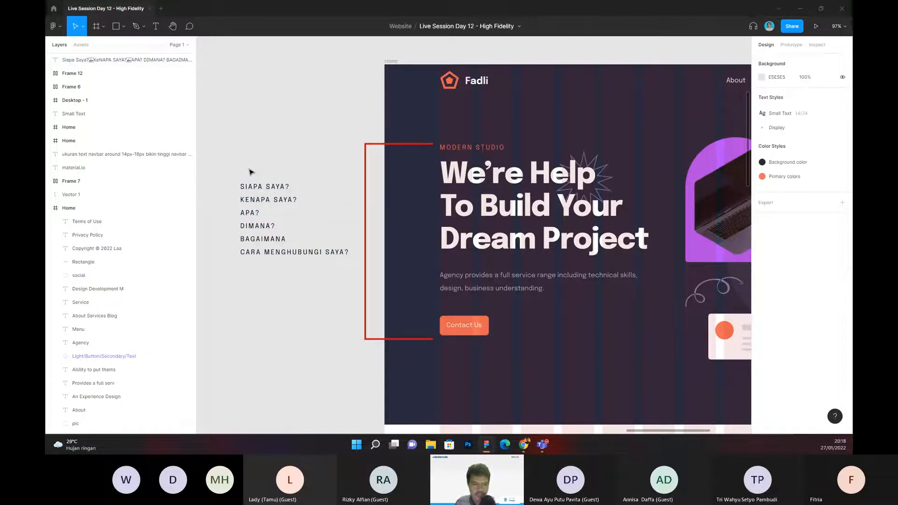
{"action": "left_click_drag", "start_coordinate": [277, 154], "coordinate": [302, 147]}
{"action": "left_click_drag", "start_coordinate": [240, 136], "coordinate": [333, 301]}
{"action": "left_click", "coordinate": [311, 114]}
{"action": "left_click_drag", "start_coordinate": [325, 108], "coordinate": [305, 104]}
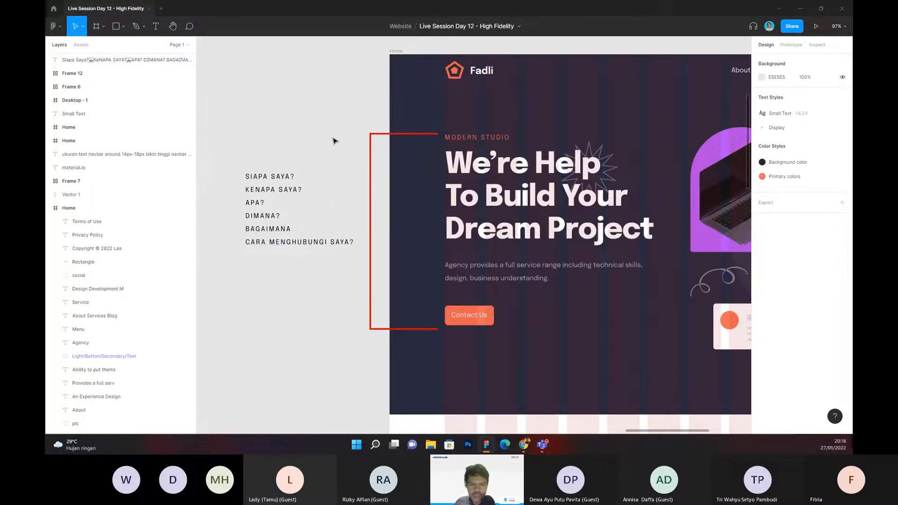
{"action": "left_click_drag", "start_coordinate": [335, 139], "coordinate": [322, 136]}
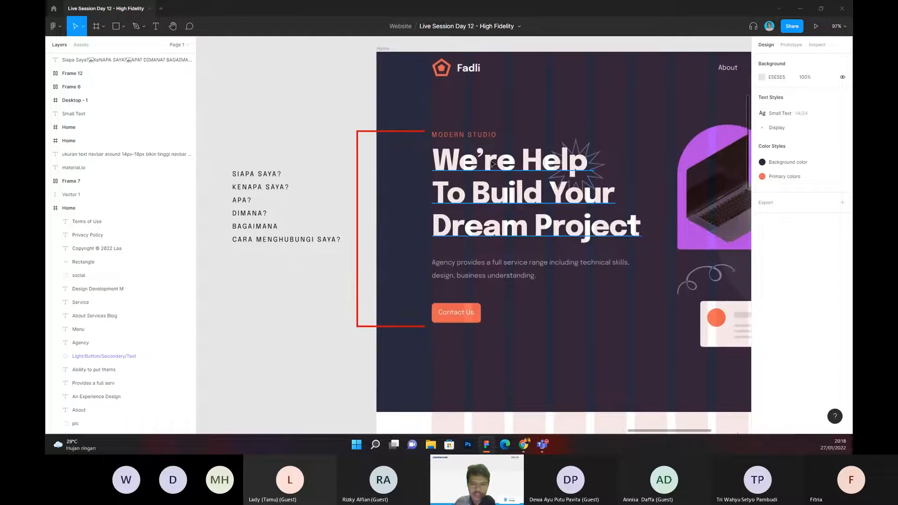
Step: Replace the hero heading's text with "Hi, I'm" followed by the designer's first name
{"action": "double_click", "coordinate": [474, 163]}
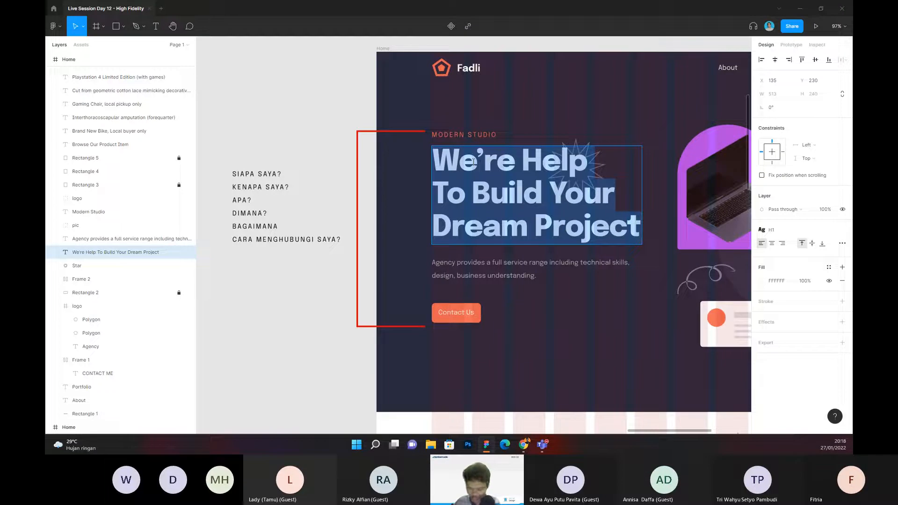
{"action": "type", "text": "Hi"}
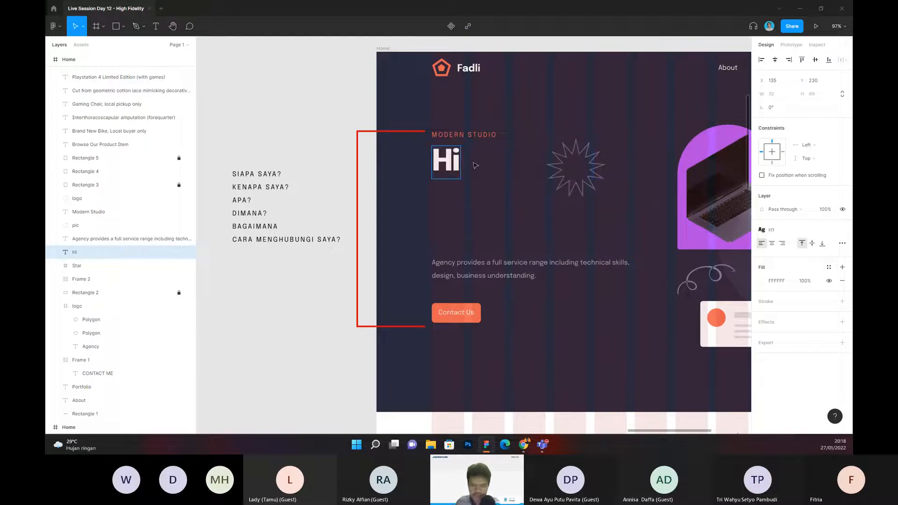
{"action": "type", "text": ", I"}
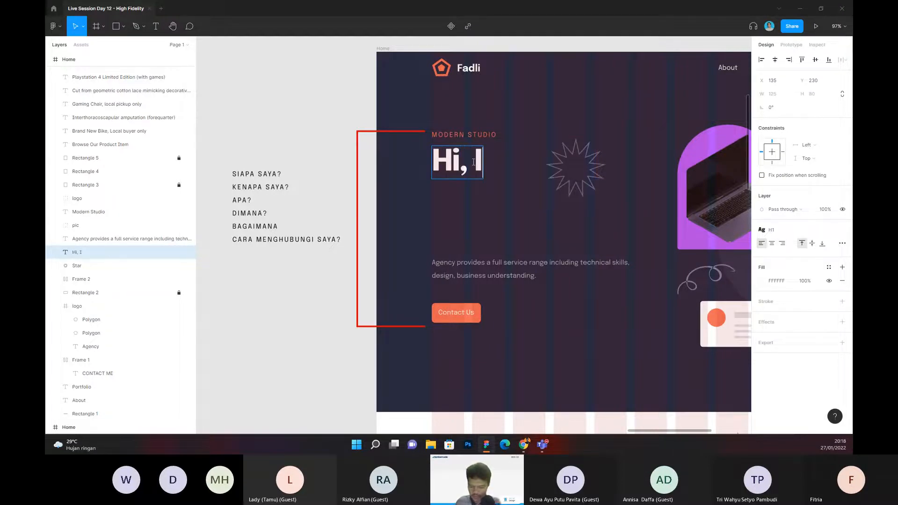
{"action": "type", "text": "'m Fadli"}
Step: Add "UX Designer" as the second line of the hero heading
{"action": "key", "text": "Return"}
{"action": "type", "text": "UI UX DE"}
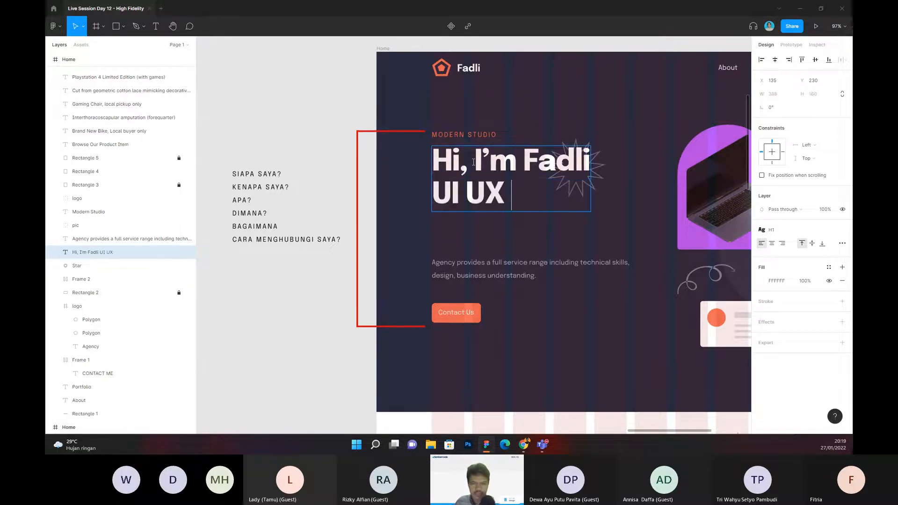
{"action": "key", "text": "BackSpace"}
{"action": "key", "text": "BackSpace"}
{"action": "key", "text": "BackSpace"}
{"action": "key", "text": "BackSpace"}
{"action": "key", "text": "BackSpace"}
{"action": "key", "text": "BackSpace"}
{"action": "key", "text": "BackSpace"}
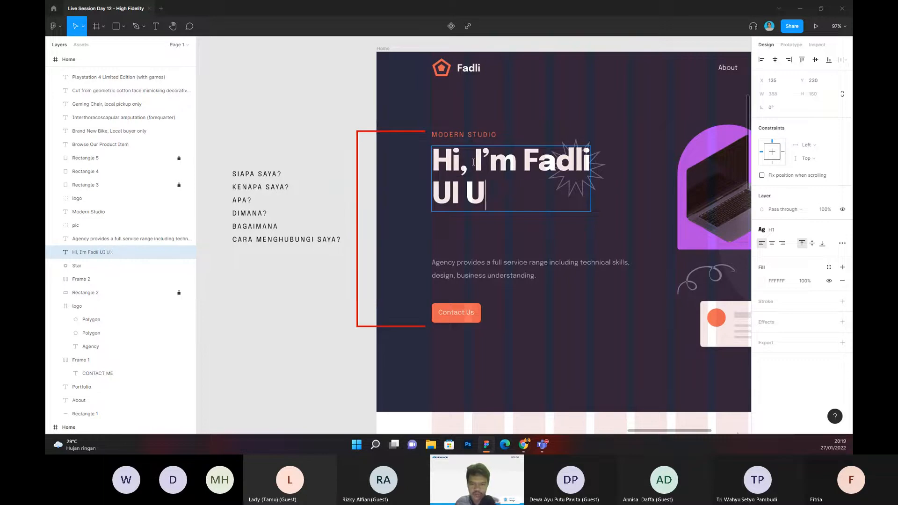
{"action": "type", "text": "X "}
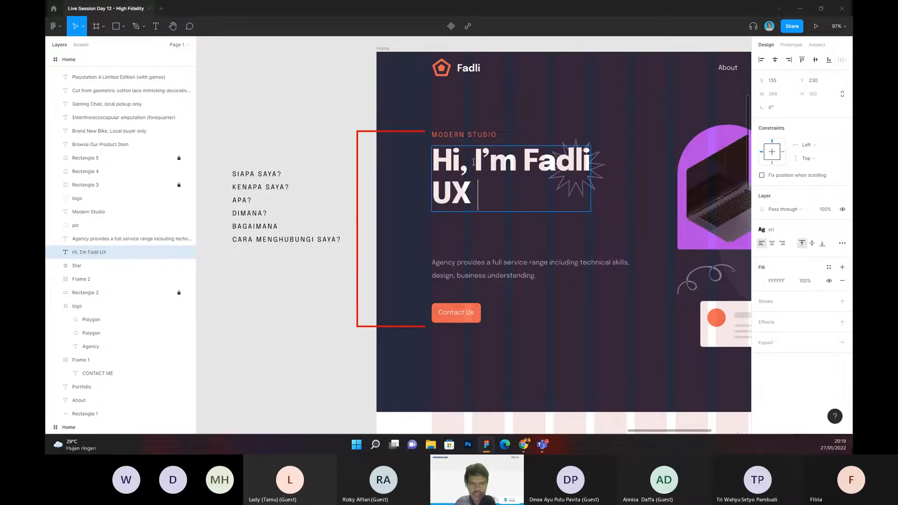
{"action": "type", "text": "Designer"}
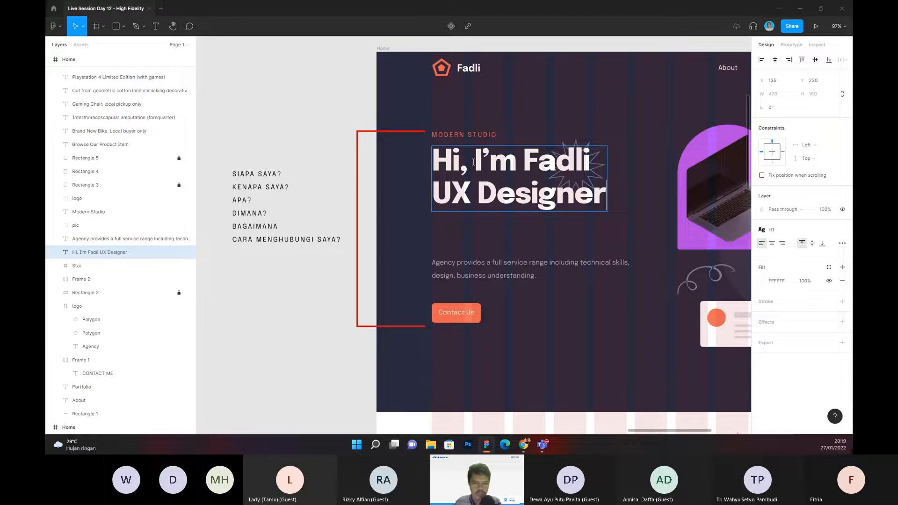
{"action": "key", "text": "Return"}
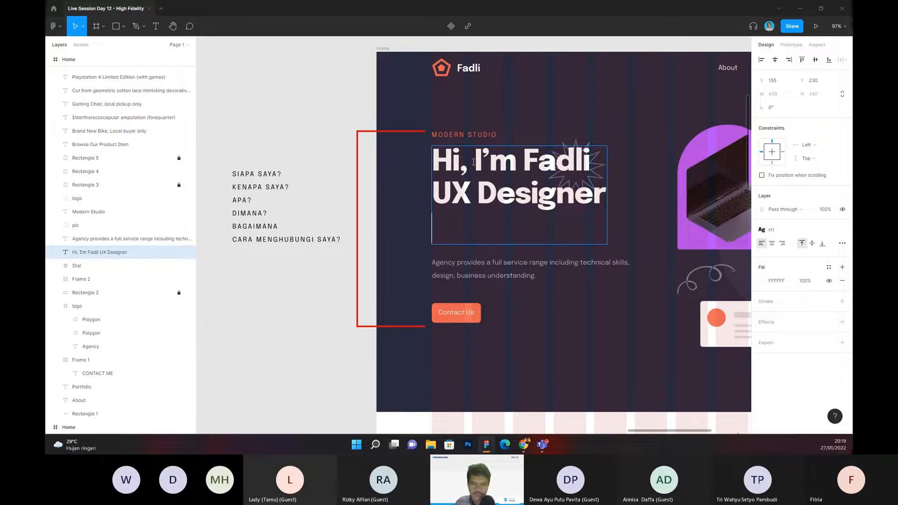
{"action": "type", "text": "Ba"}
{"action": "key", "text": "BackSpace"}
{"action": "key", "text": "BackSpace"}
{"action": "key", "text": "BackSpace"}
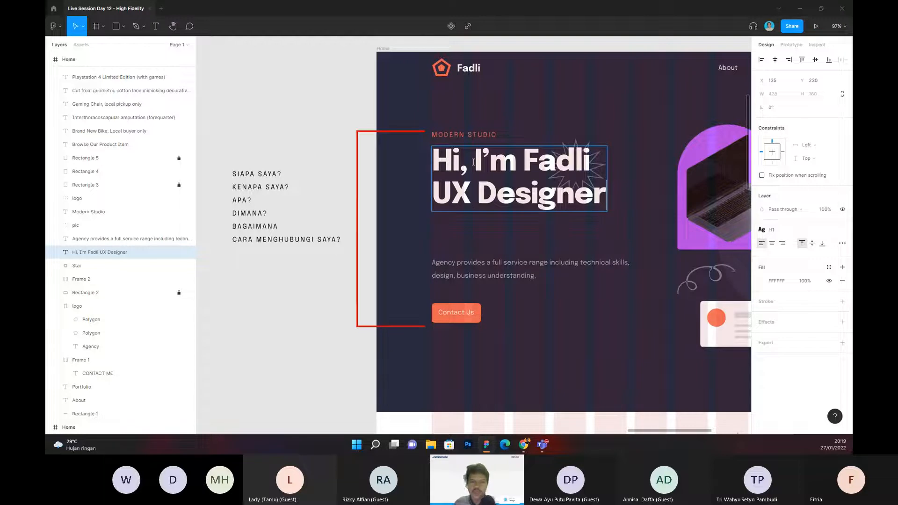
{"action": "key", "text": "Escape"}
{"action": "left_click", "coordinate": [293, 161]}
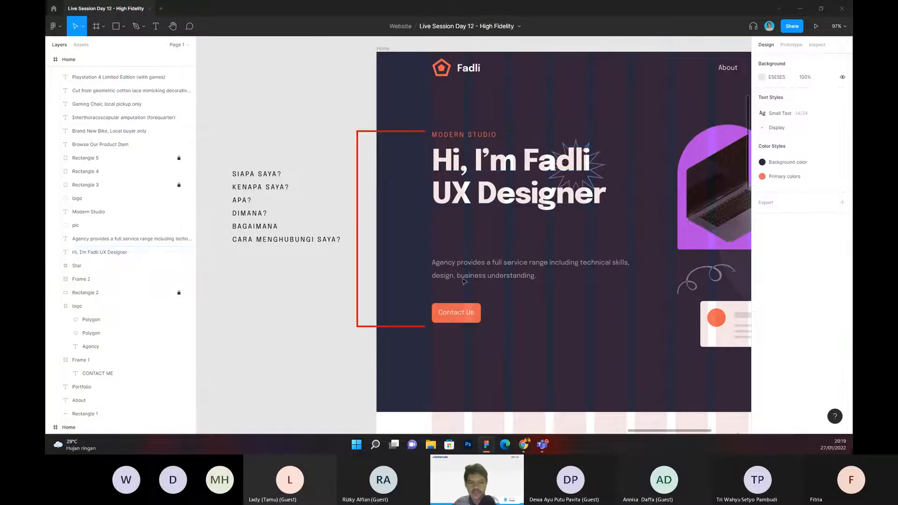
Step: Move the hero description paragraph up so it sits closer beneath the two-line heading
{"action": "left_click", "coordinate": [477, 277]}
{"action": "left_click_drag", "start_coordinate": [477, 277], "coordinate": [476, 249]}
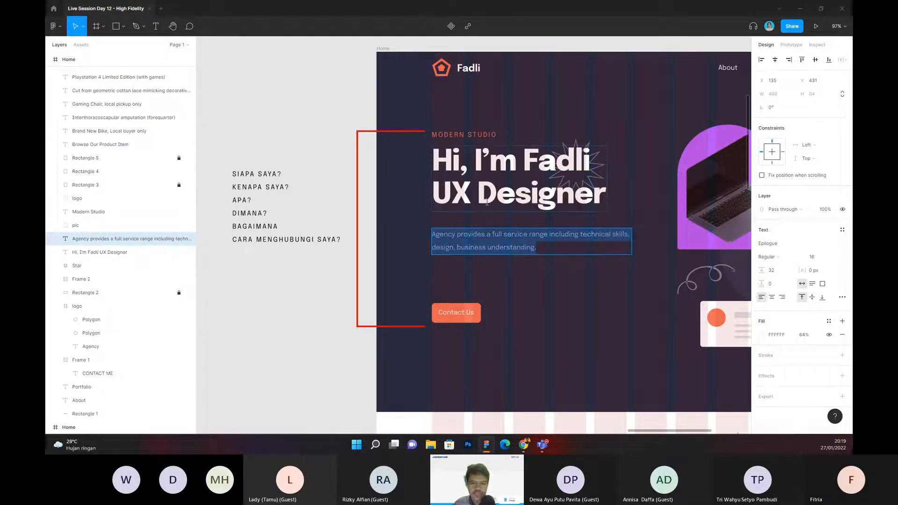
{"action": "key", "text": "Up"}
{"action": "left_click", "coordinate": [296, 150]}
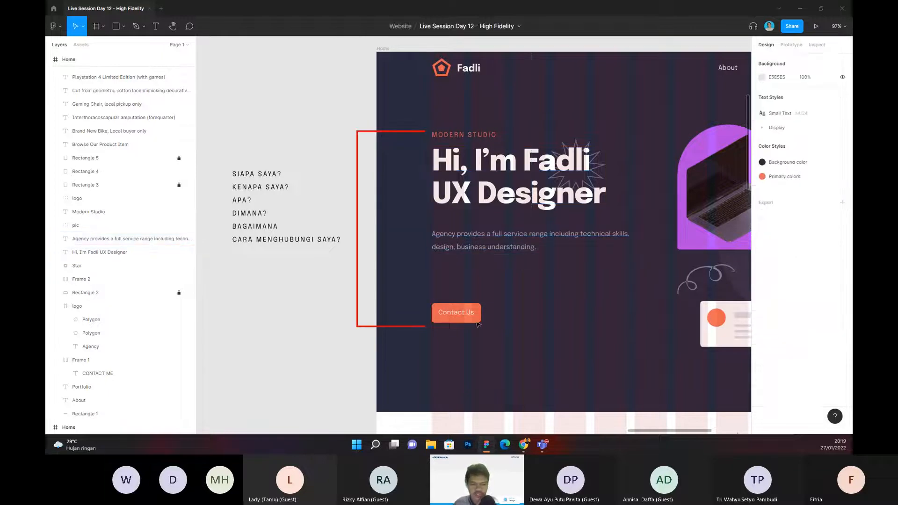
Step: Switch to Chrome to examine the hero layout of the Developer portfolio 1 shot on Dribbble, and return to Figma
{"action": "left_click", "coordinate": [525, 445]}
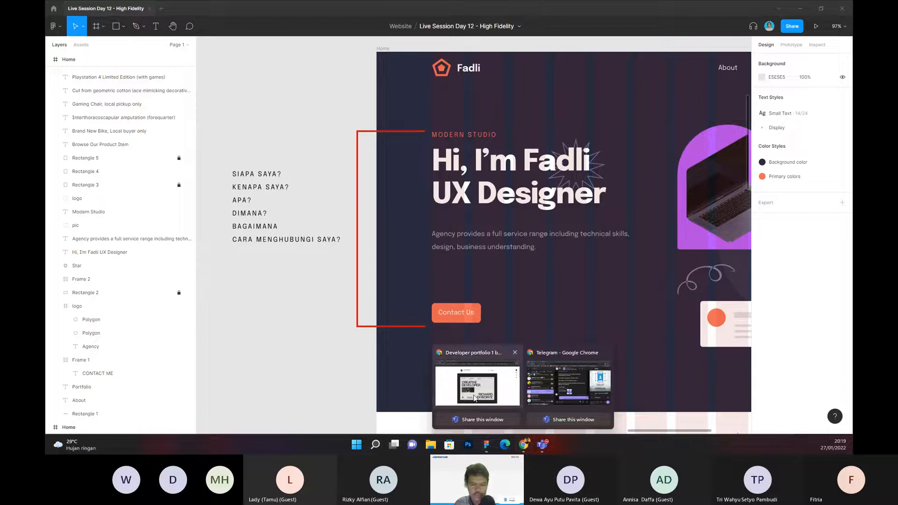
{"action": "left_click", "coordinate": [474, 398]}
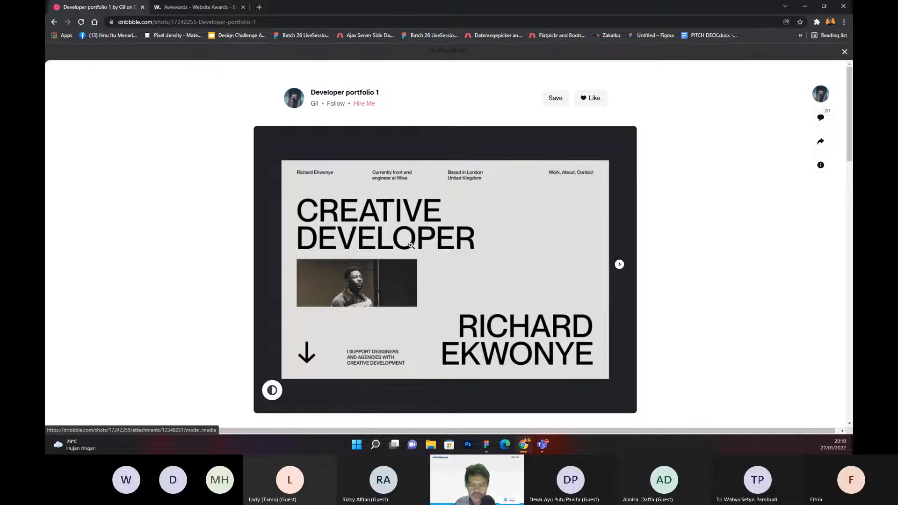
{"action": "left_click", "coordinate": [487, 445]}
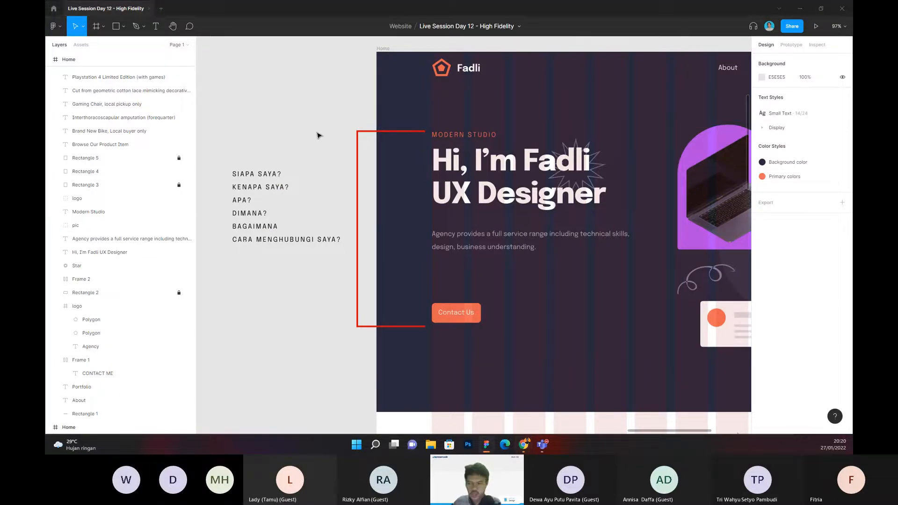
Step: Move the hero description paragraph up 20 px to Y 410, closer beneath the heading
{"action": "left_click_drag", "start_coordinate": [316, 132], "coordinate": [314, 132]}
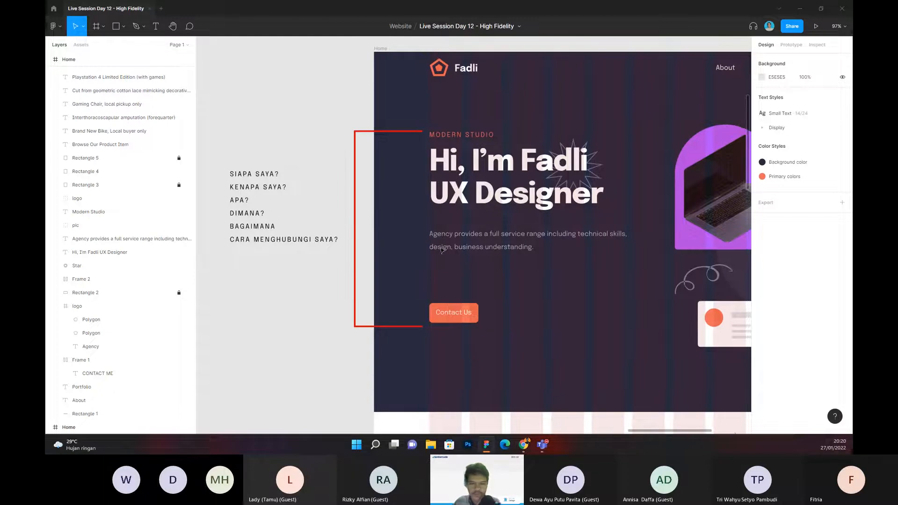
{"action": "left_click", "coordinate": [471, 234]}
{"action": "key", "text": "shift+Up"}
{"action": "key", "text": "shift+Up"}
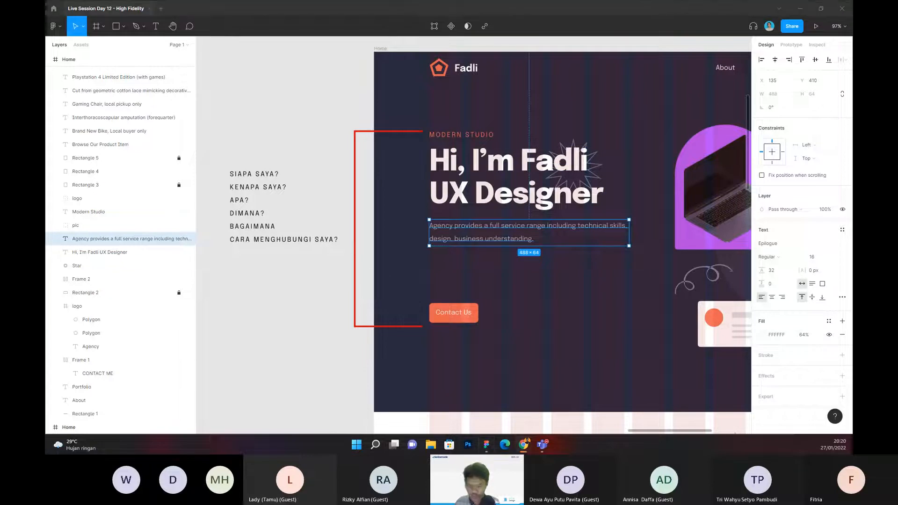
Step: Replace the hero description with the copied UX designer bio, broken into three lines after "resolve" and "imagine"
{"action": "double_click", "coordinate": [447, 237]}
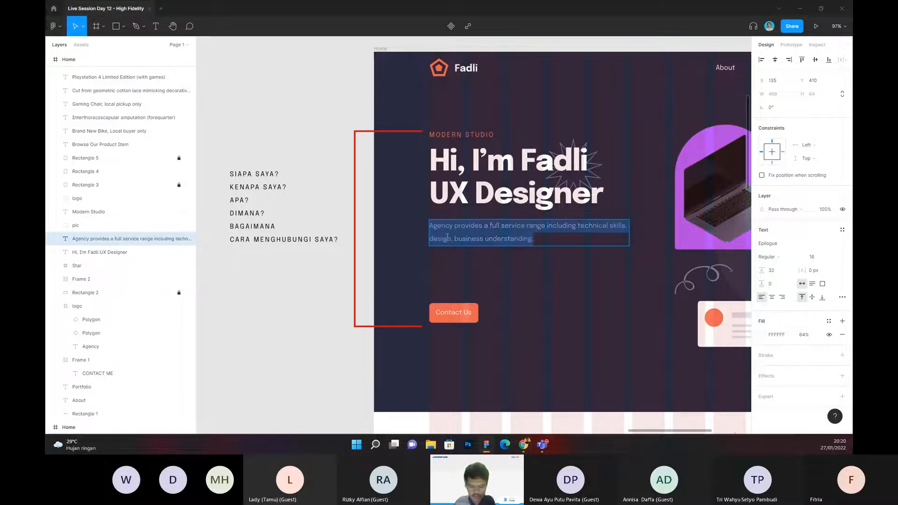
{"action": "key", "text": "ctrl+v"}
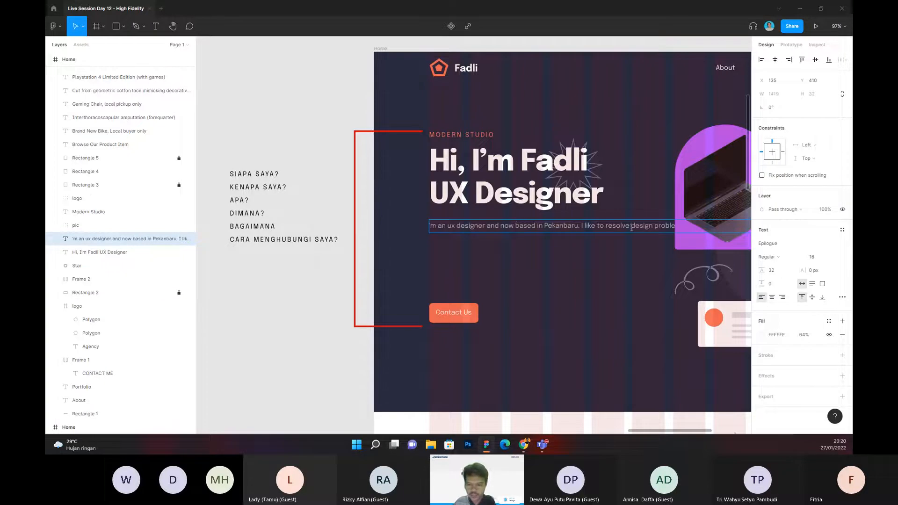
{"action": "key", "text": "Return"}
{"action": "left_click", "coordinate": [622, 239]}
{"action": "key", "text": "Return"}
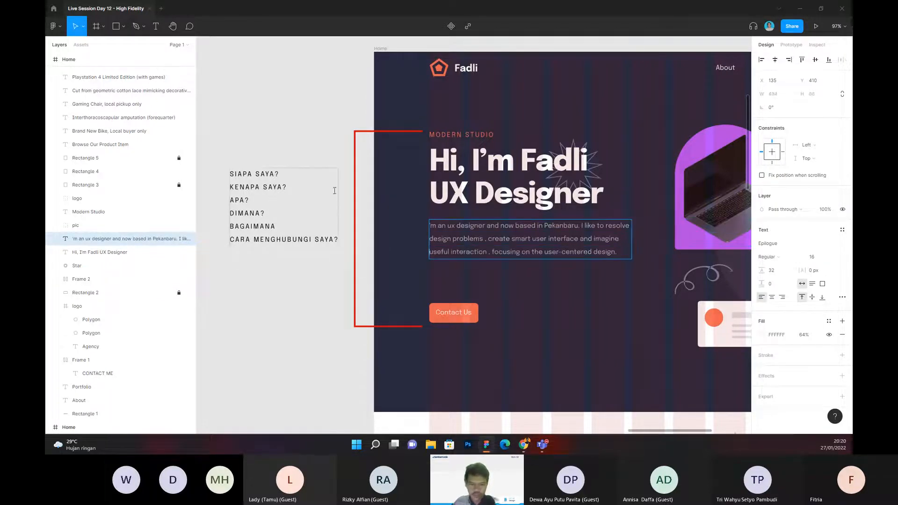
{"action": "key", "text": "Escape"}
{"action": "left_click", "coordinate": [301, 155]}
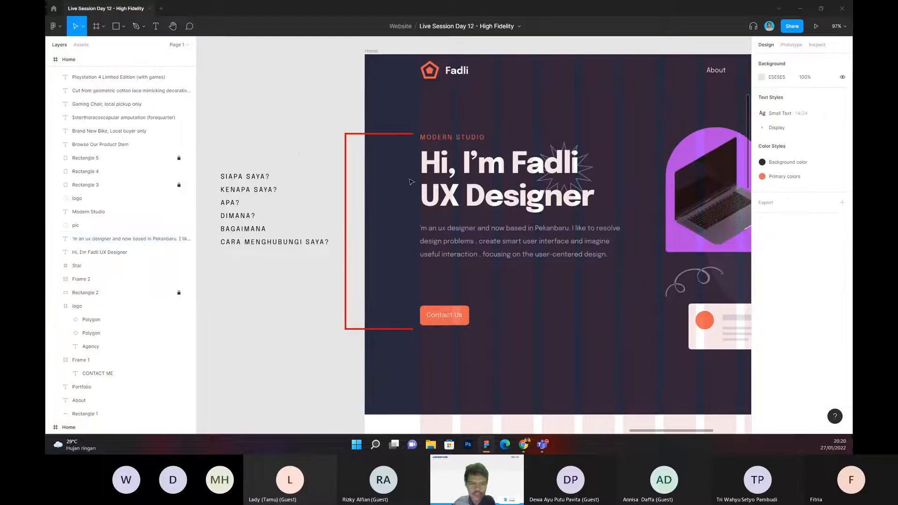
Step: Remove "'m an ux designer and now" from the hero description so that it starts with "Based in Pekanbaru"
{"action": "left_click_drag", "start_coordinate": [413, 183], "coordinate": [435, 185]}
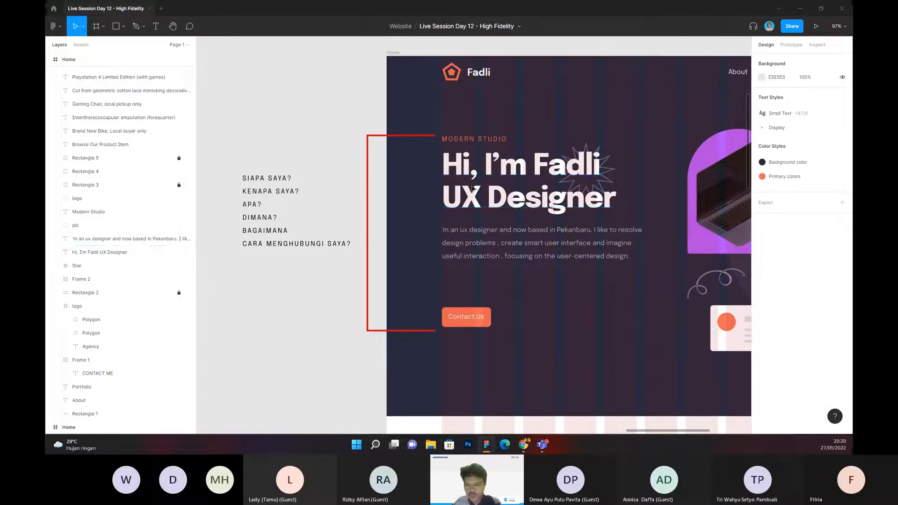
{"action": "left_click_drag", "start_coordinate": [339, 164], "coordinate": [335, 162]}
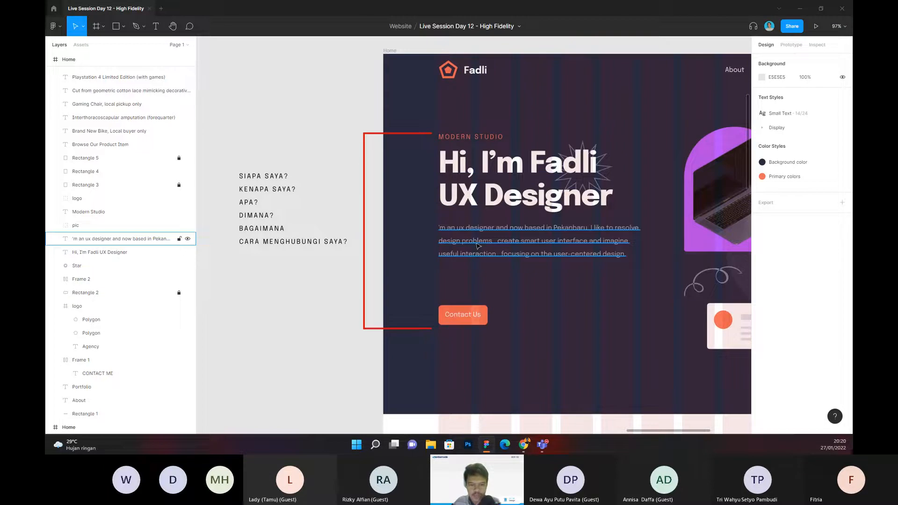
{"action": "left_click", "coordinate": [480, 249]}
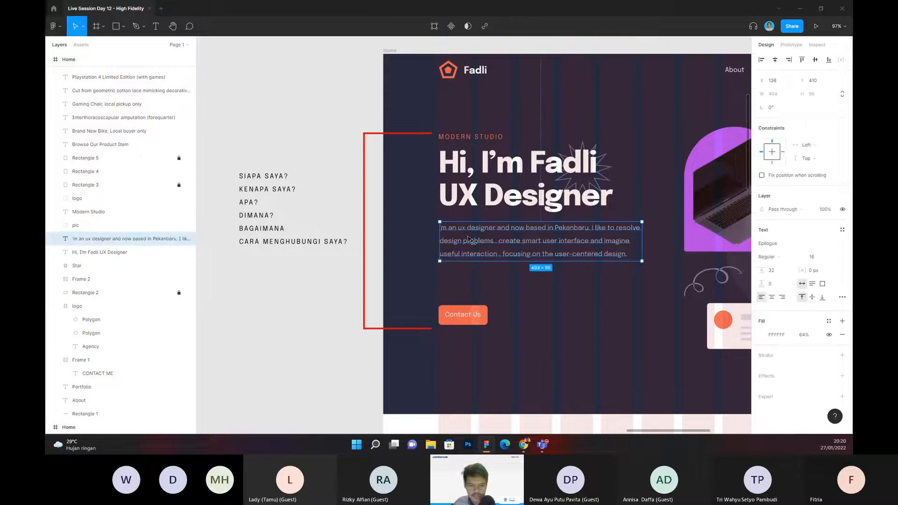
{"action": "double_click", "coordinate": [450, 230]}
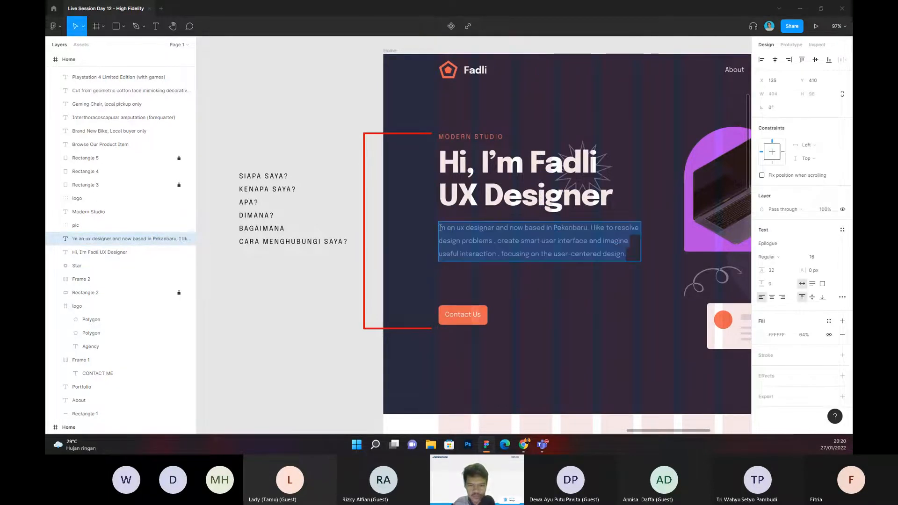
{"action": "left_click", "coordinate": [440, 227]}
{"action": "left_click_drag", "start_coordinate": [527, 228], "coordinate": [437, 234]}
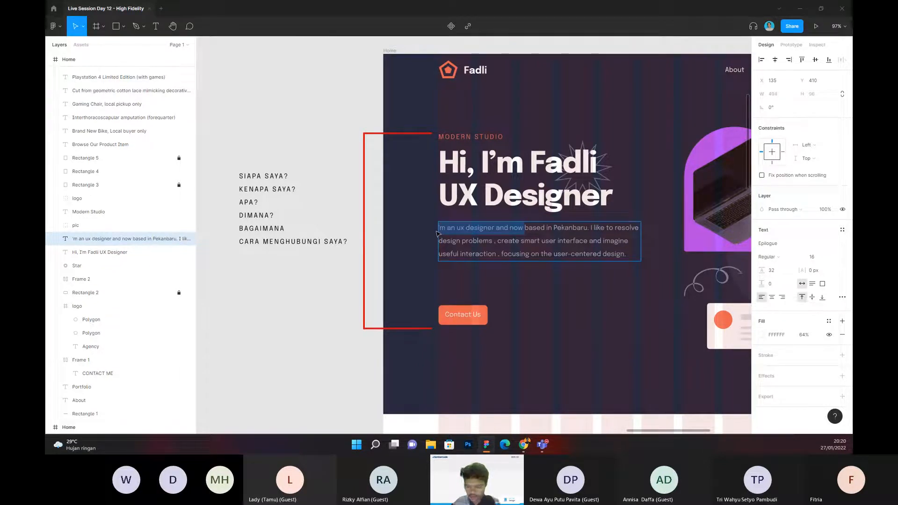
{"action": "key", "text": "BackSpace"}
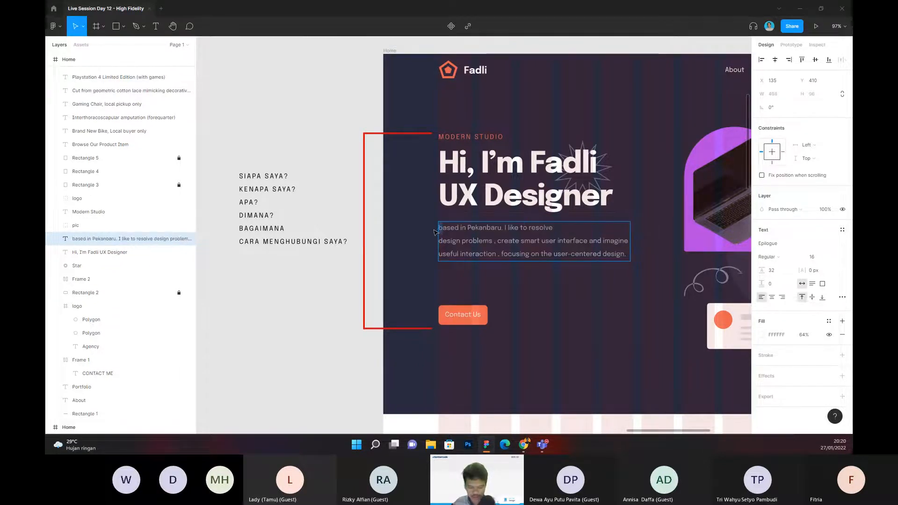
{"action": "key", "text": "Delete"}
{"action": "type", "text": "B"}
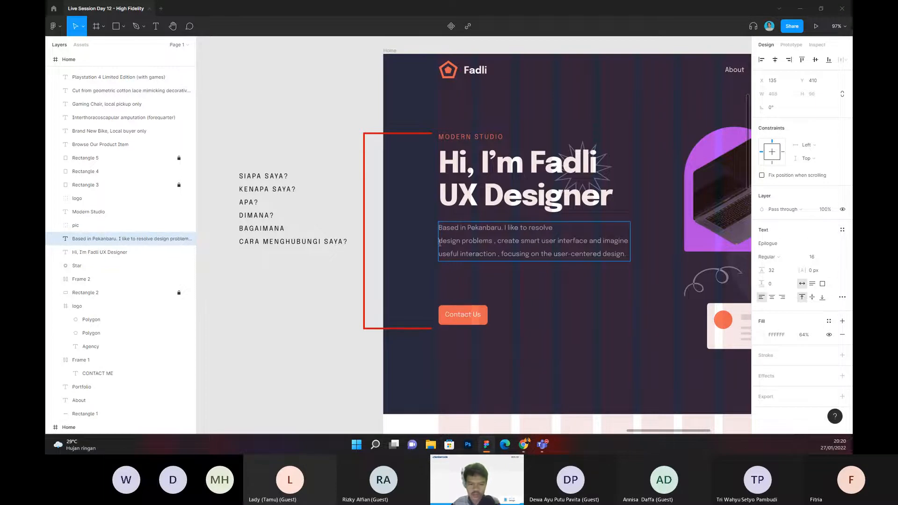
Step: Rebreak the hero description's lines after "resolve design problems ," and after "imagine useful interaction ,"
{"action": "key", "text": "BackSpace"}
{"action": "left_click", "coordinate": [613, 229]}
{"action": "key", "text": "Return"}
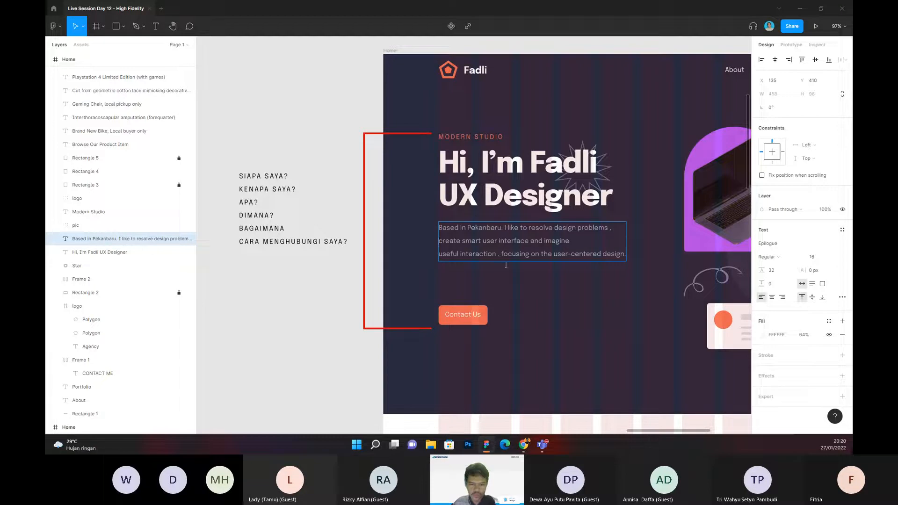
{"action": "key", "text": "BackSpace"}
{"action": "key", "text": "Return"}
{"action": "key", "text": "Escape"}
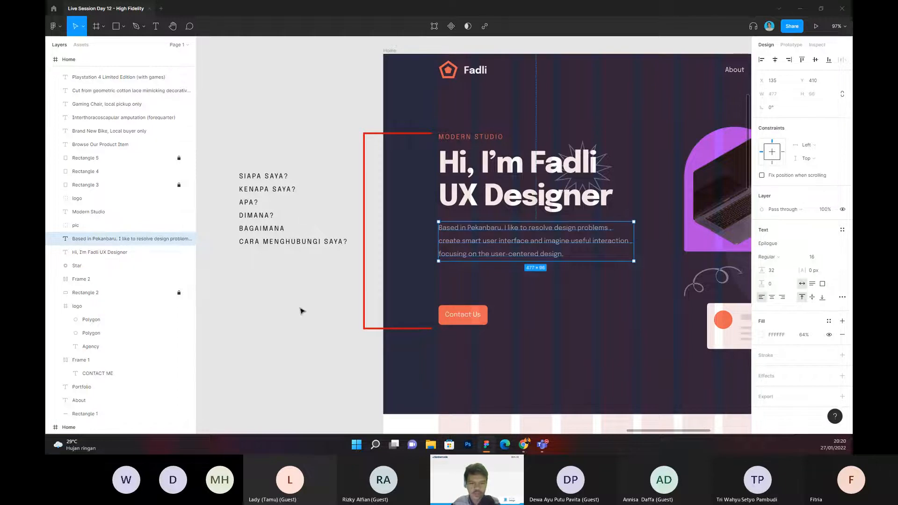
{"action": "left_click", "coordinate": [302, 311]}
{"action": "scroll", "coordinate": [309, 306], "scroll_direction": "right", "scroll_amount": 2}
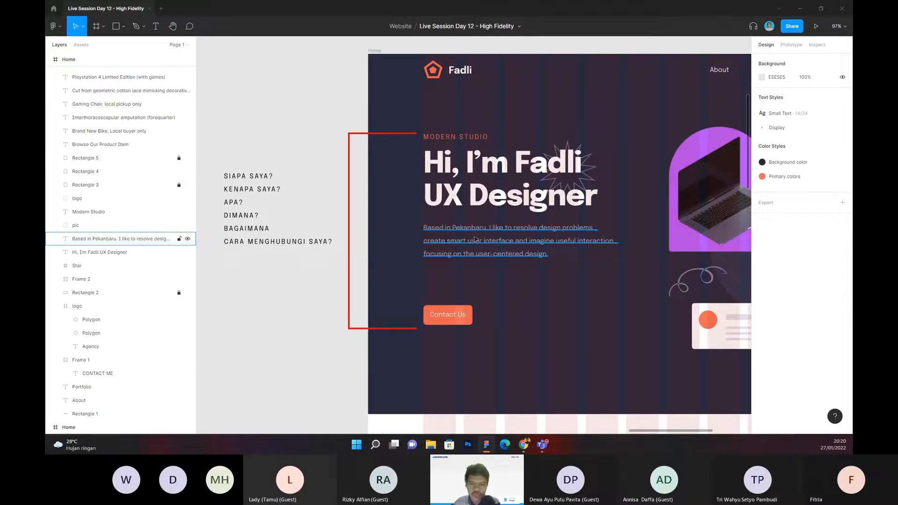
{"action": "scroll", "coordinate": [306, 262], "scroll_direction": "right", "scroll_amount": 1}
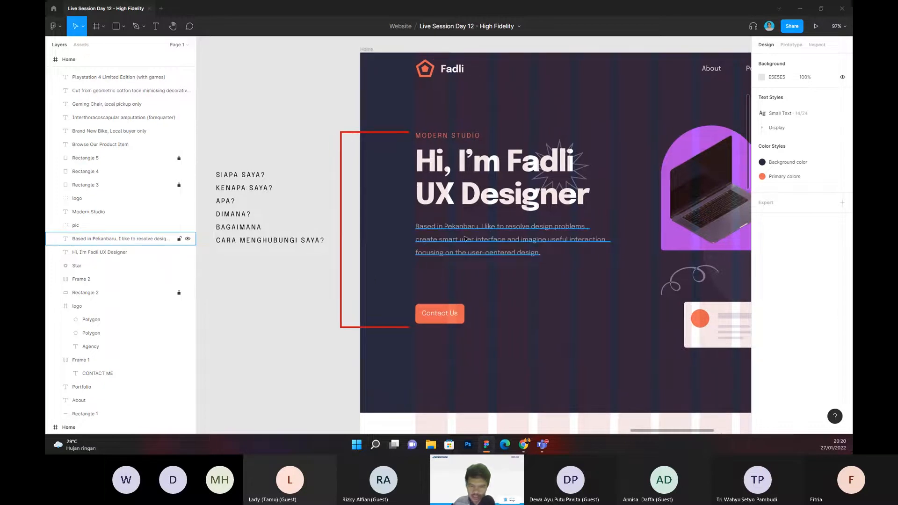
{"action": "scroll", "coordinate": [318, 281], "scroll_direction": "right", "scroll_amount": 1}
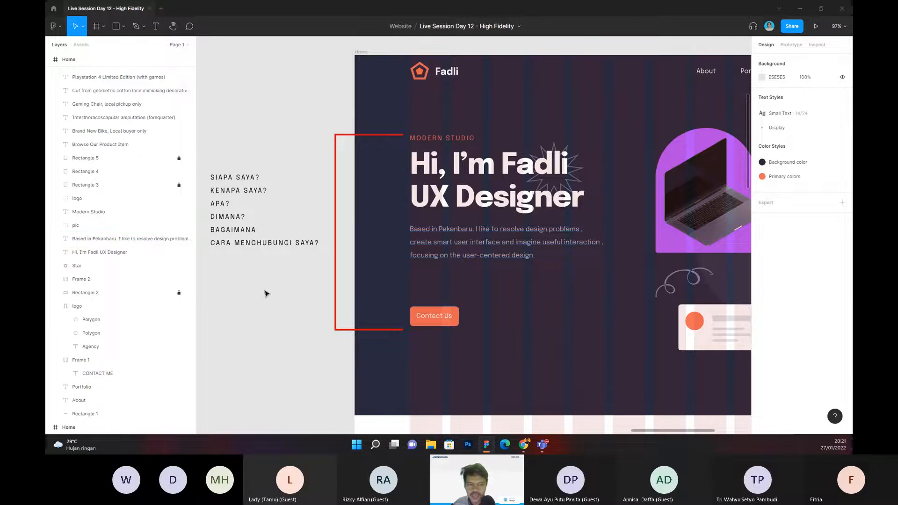
{"action": "scroll", "coordinate": [281, 290], "scroll_direction": "left", "scroll_amount": 1}
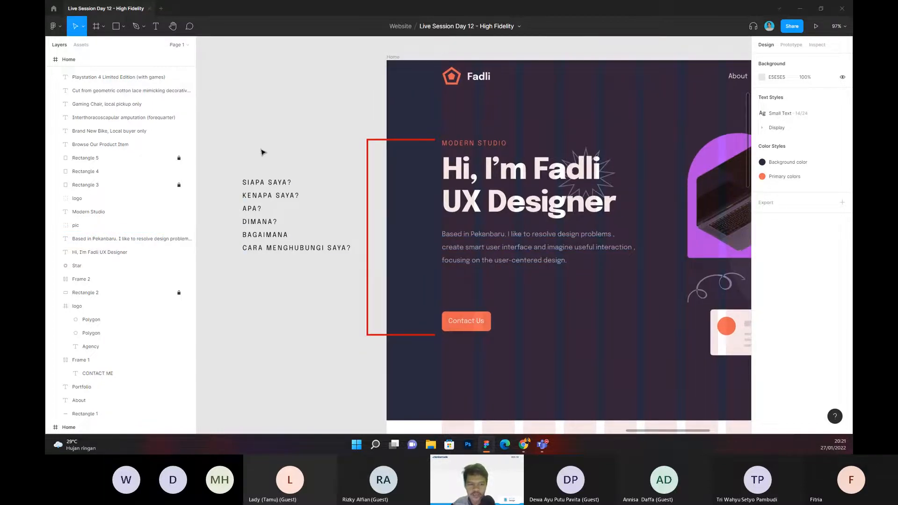
{"action": "left_click_drag", "start_coordinate": [248, 149], "coordinate": [297, 277]}
{"action": "left_click", "coordinate": [306, 269]}
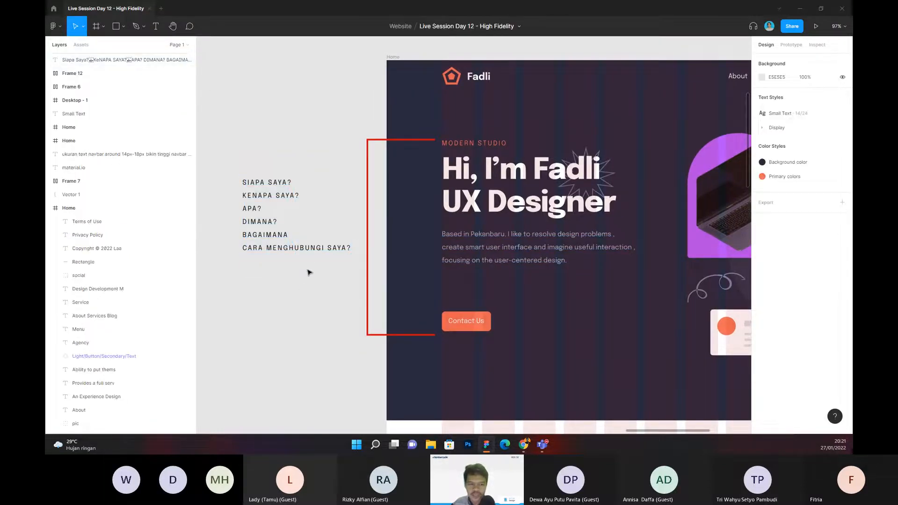
Step: Move the hero's Contact Us button up beneath the description and change its label to "Contact Me"
{"action": "left_click_drag", "start_coordinate": [457, 323], "coordinate": [461, 295]}
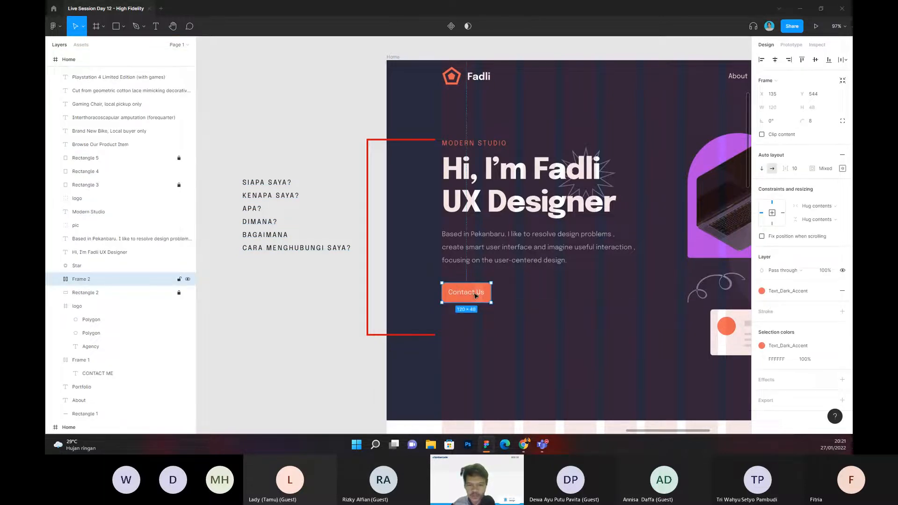
{"action": "double_click", "coordinate": [481, 294]}
{"action": "key", "text": "Return"}
{"action": "type", "text": "H"}
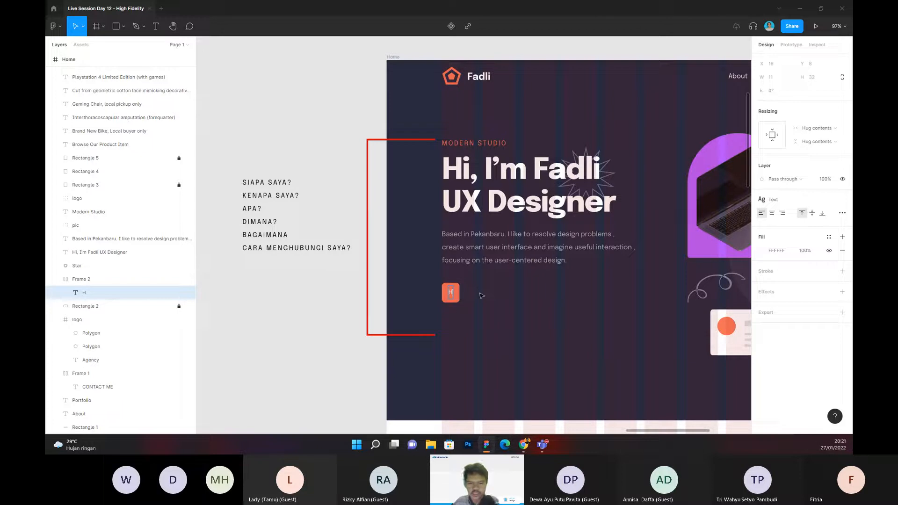
{"action": "type", "text": "ire me"}
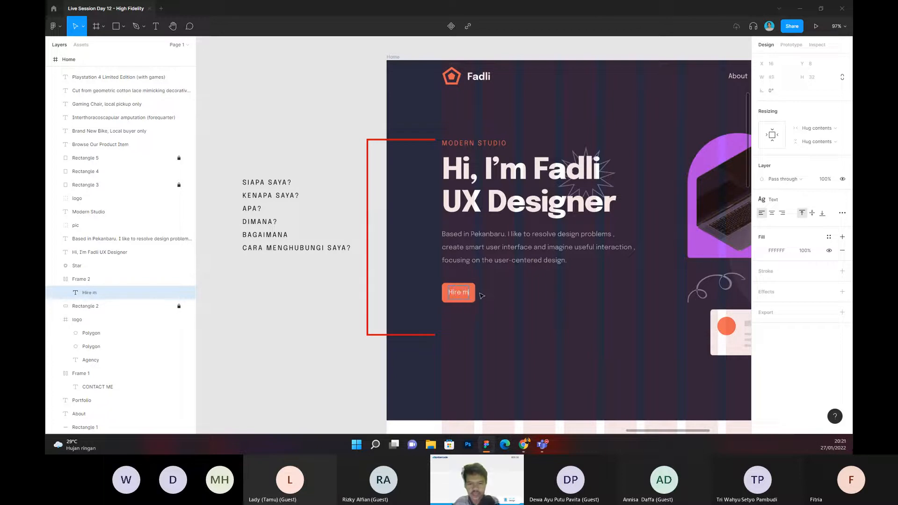
{"action": "key", "text": "BackSpace"}
{"action": "key", "text": "BackSpace"}
{"action": "key", "text": "BackSpace"}
{"action": "key", "text": "BackSpace"}
{"action": "key", "text": "BackSpace"}
{"action": "key", "text": "BackSpace"}
{"action": "key", "text": "BackSpace"}
{"action": "type", "text": "Contact Me"}
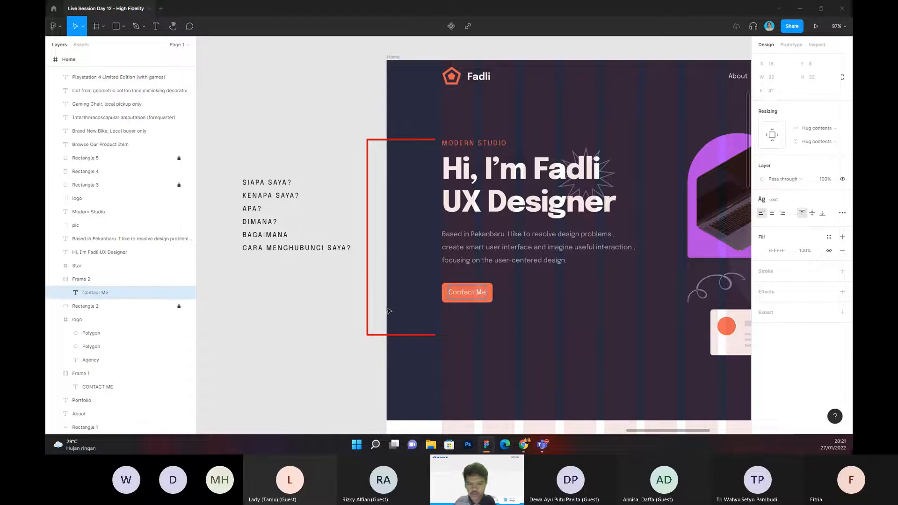
{"action": "key", "text": "Escape"}
Step: Switch to the Teams meeting window to check the meeting chat for new messages, and return to Figma
{"action": "left_click", "coordinate": [543, 445]}
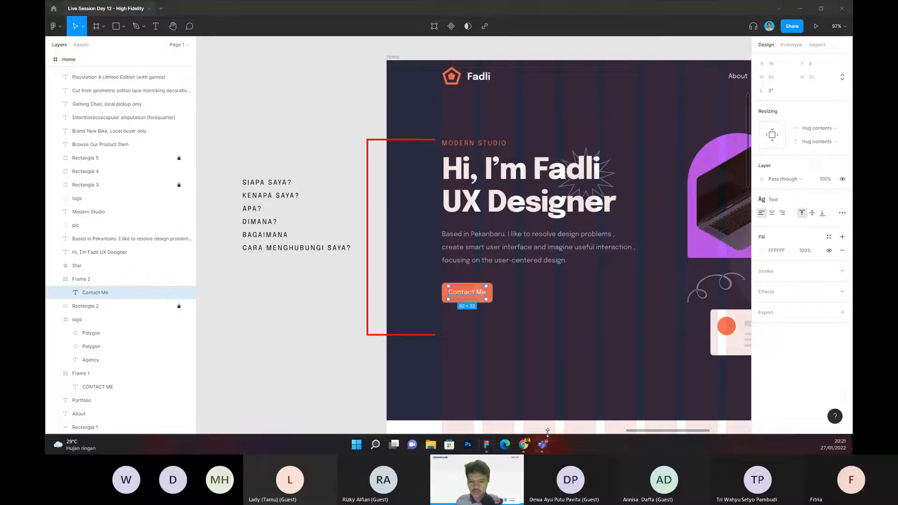
{"action": "left_click", "coordinate": [569, 408]}
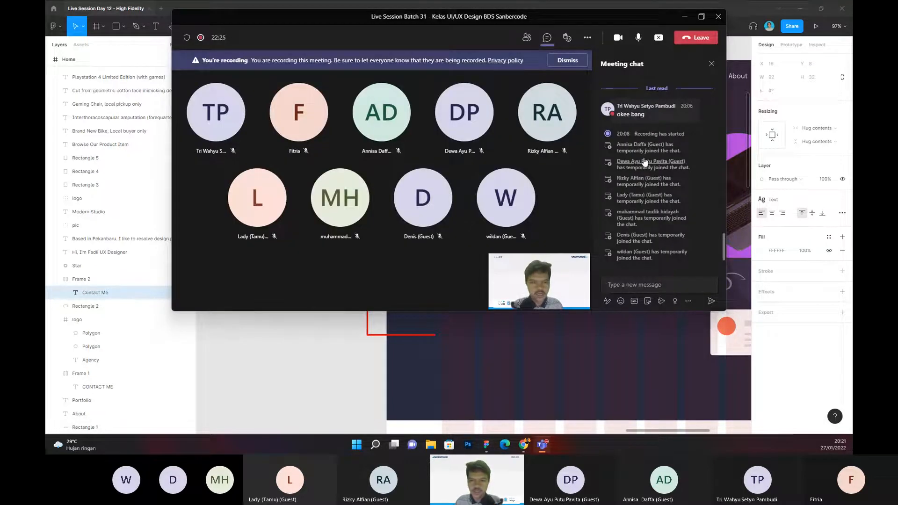
{"action": "mouse_move", "coordinate": [644, 162]}
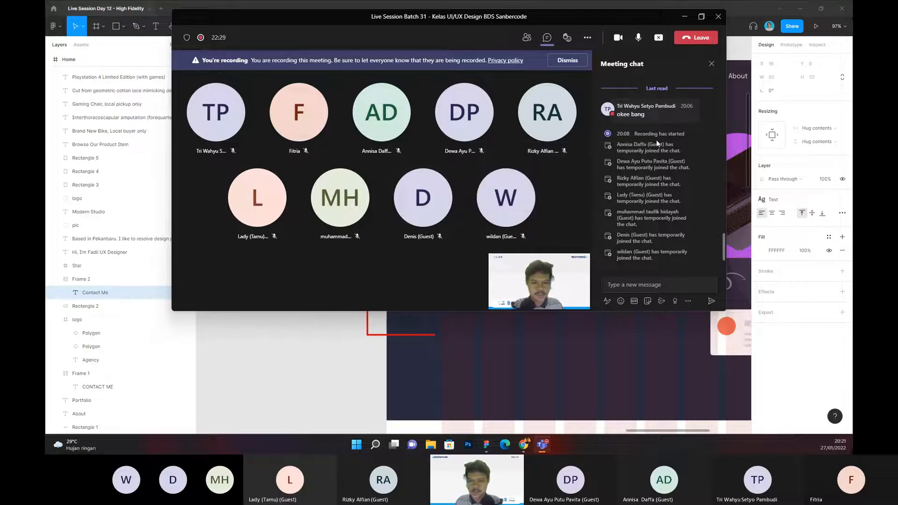
{"action": "left_click", "coordinate": [685, 20]}
{"action": "left_click", "coordinate": [310, 125]}
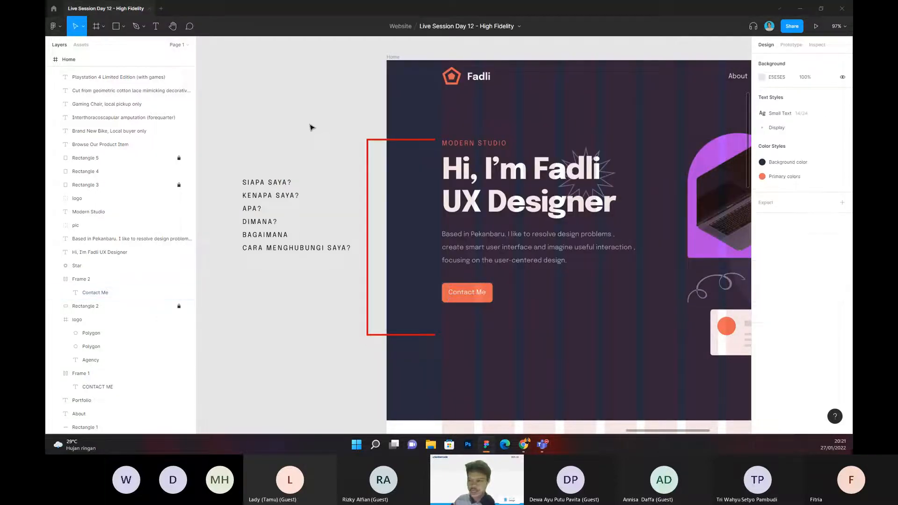
Step: Move the hero label, heading, description and button down 20 px together, and delete the "Modern Studio" label above the heading
{"action": "left_click_drag", "start_coordinate": [313, 135], "coordinate": [293, 139]}
{"action": "left_click", "coordinate": [462, 147]}
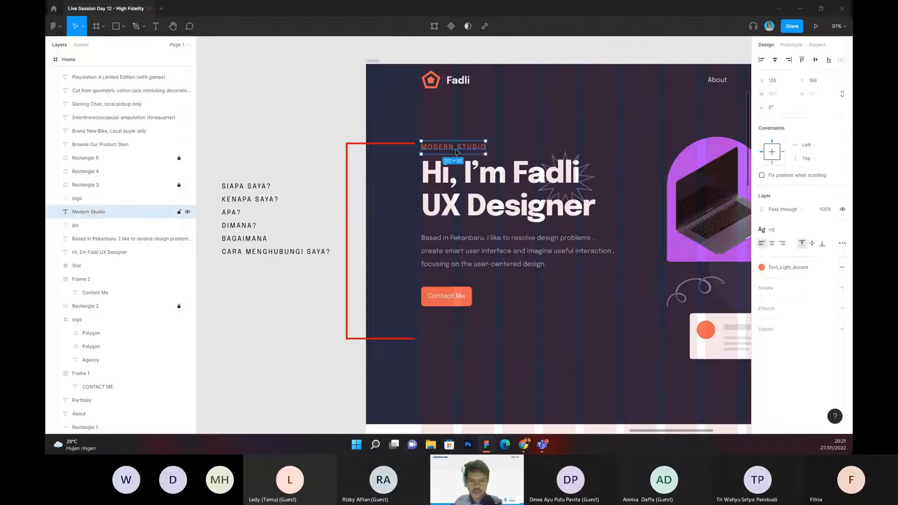
{"action": "left_click", "coordinate": [464, 172]}
{"action": "left_click", "coordinate": [468, 241], "text": "shift"}
{"action": "left_click", "coordinate": [453, 147], "text": "shift"}
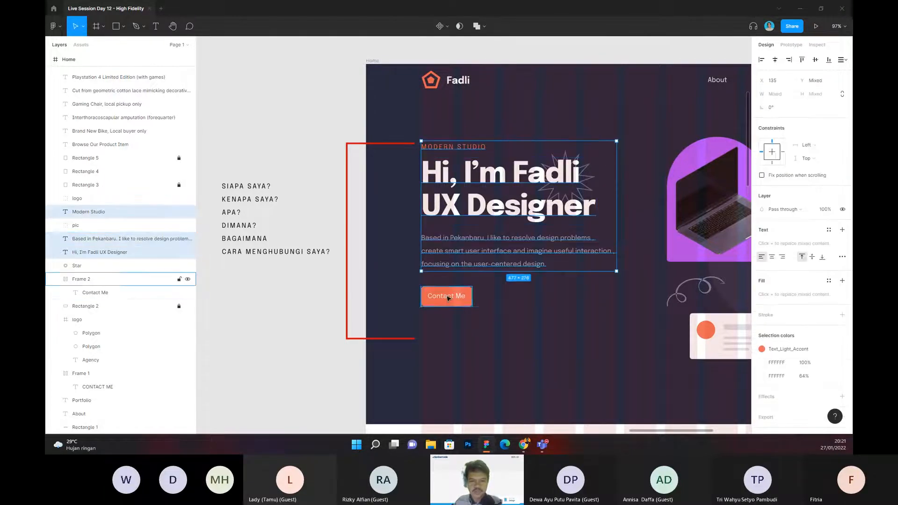
{"action": "left_click", "coordinate": [447, 295], "text": "shift"}
{"action": "key", "text": "shift+Down"}
{"action": "key", "text": "shift+Down"}
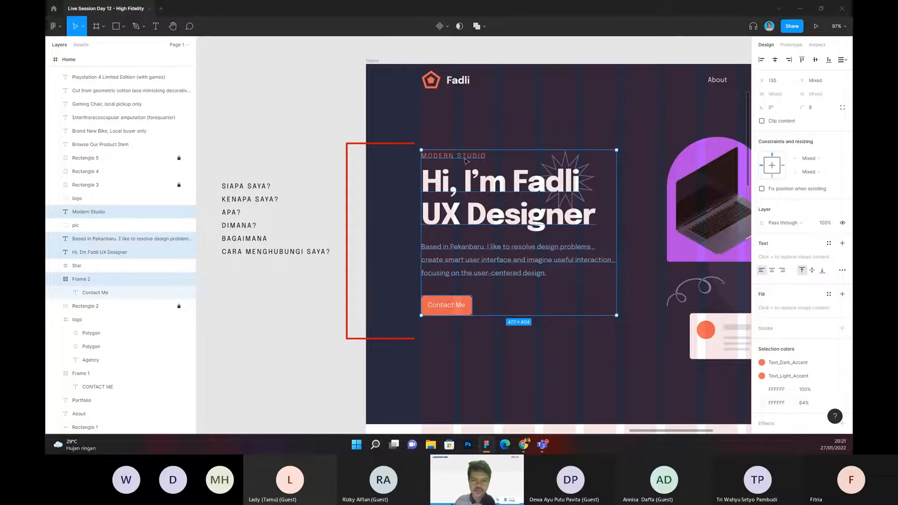
{"action": "left_click", "coordinate": [465, 159]}
{"action": "key", "text": "Delete"}
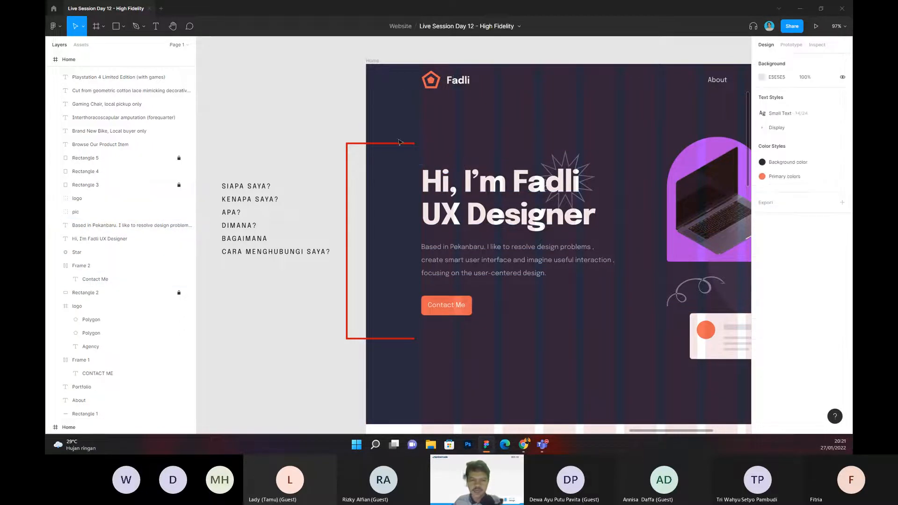
Step: Move the note listing the "Siapa saya?" questions right, so its last line overlaps the red bracket beside the hero
{"action": "left_click_drag", "start_coordinate": [305, 136], "coordinate": [341, 139]}
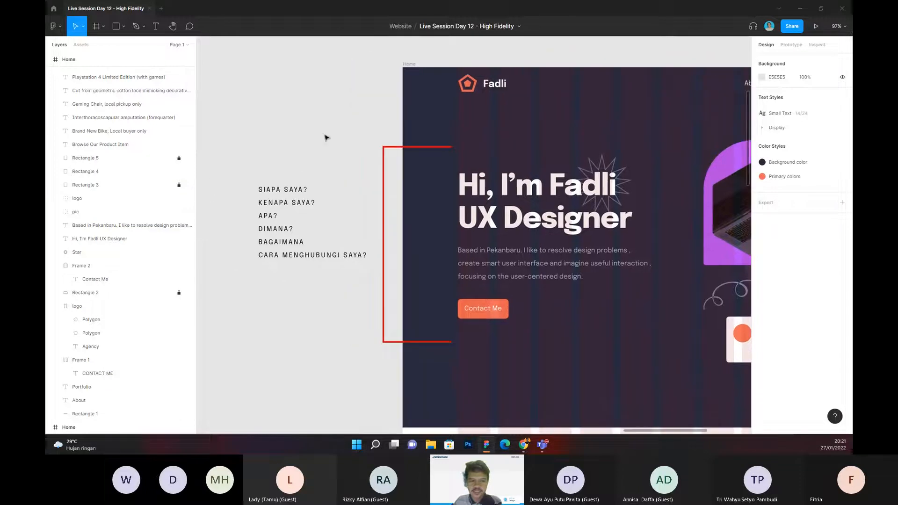
{"action": "left_click_drag", "start_coordinate": [364, 200], "coordinate": [361, 195]}
{"action": "left_click_drag", "start_coordinate": [265, 141], "coordinate": [323, 301]}
{"action": "left_click_drag", "start_coordinate": [325, 206], "coordinate": [357, 205]}
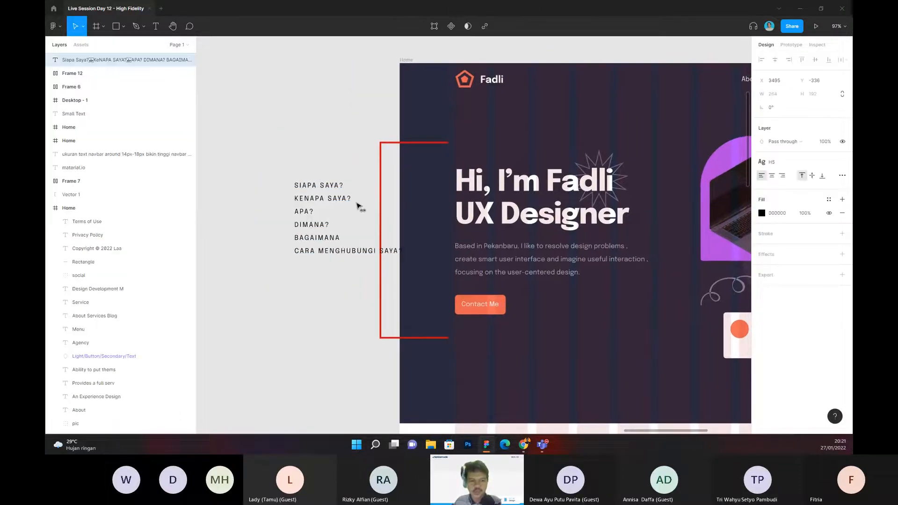
{"action": "left_click", "coordinate": [341, 155]}
{"action": "left_click_drag", "start_coordinate": [341, 155], "coordinate": [291, 161]}
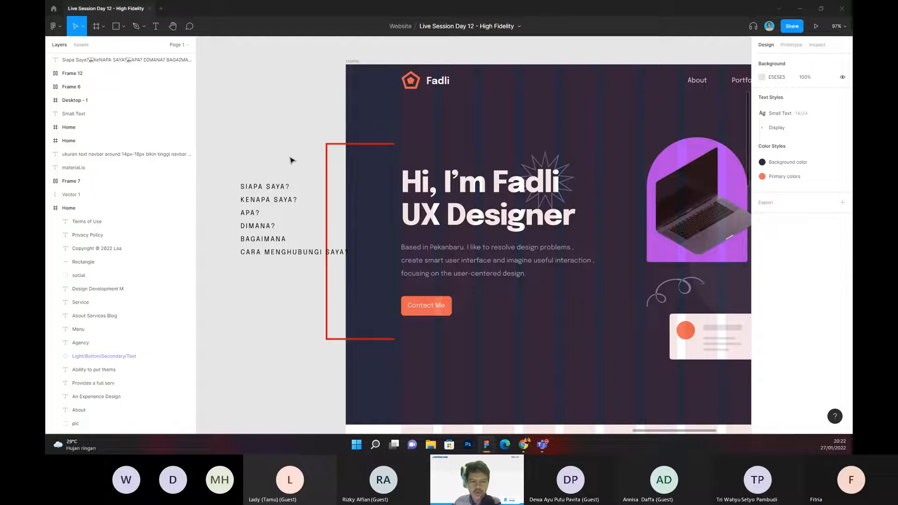
{"action": "scroll", "coordinate": [292, 157], "scroll_direction": "down", "scroll_amount": 2}
{"action": "left_click_drag", "start_coordinate": [293, 155], "coordinate": [280, 153]}
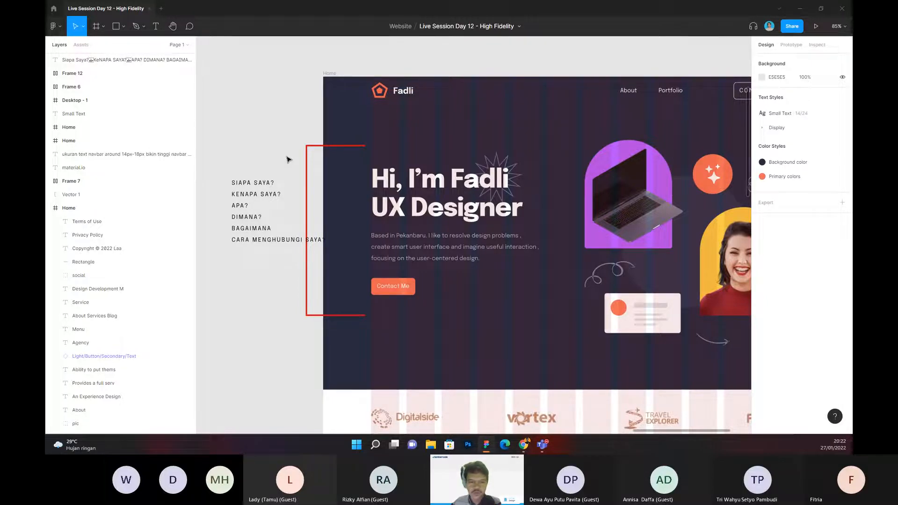
{"action": "left_click_drag", "start_coordinate": [287, 156], "coordinate": [277, 152]}
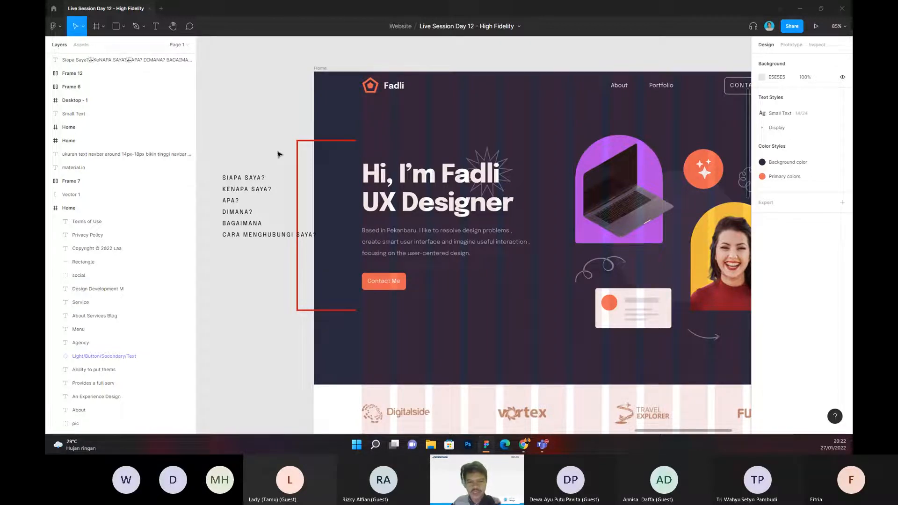
{"action": "left_click_drag", "start_coordinate": [270, 148], "coordinate": [291, 144]}
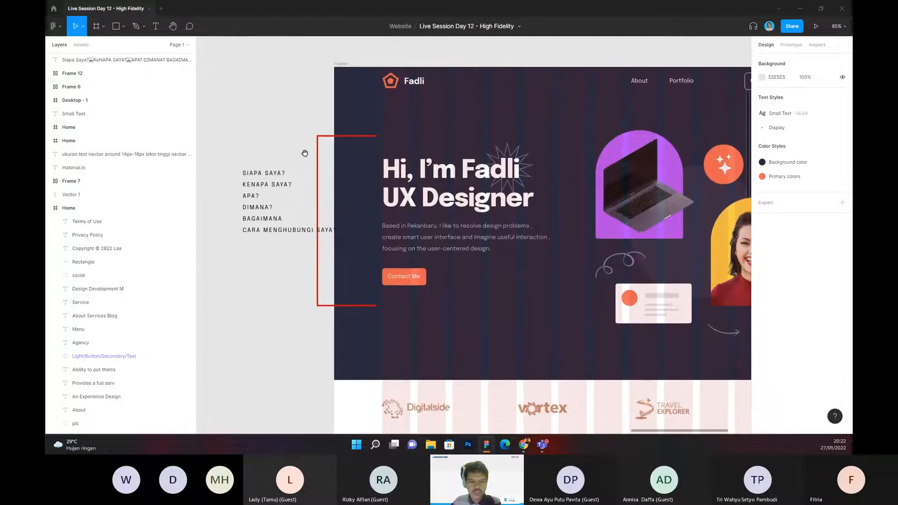
Step: Duplicate the hero's Contact Me button and place the copy beside it to the right, on the same line
{"action": "left_click", "coordinate": [406, 278]}
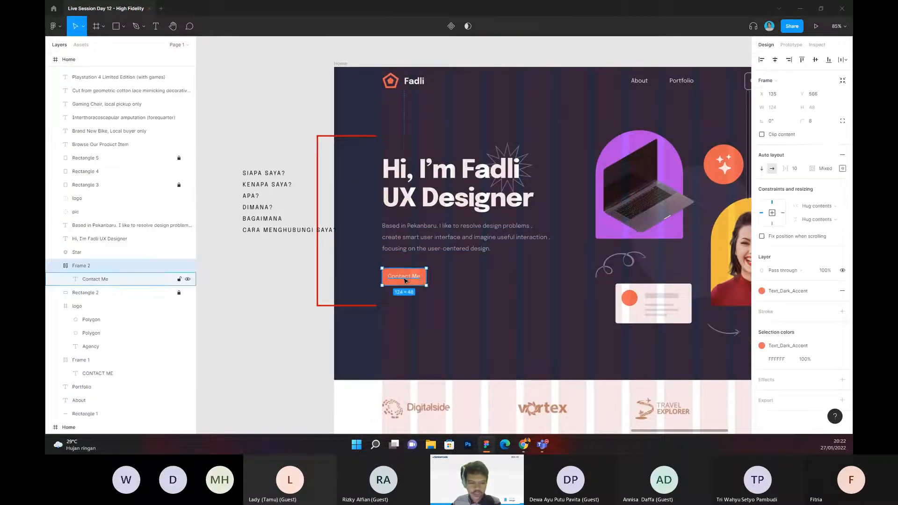
{"action": "scroll", "coordinate": [406, 279], "scroll_direction": "up", "scroll_amount": 3}
{"action": "key", "text": "ctrl+d"}
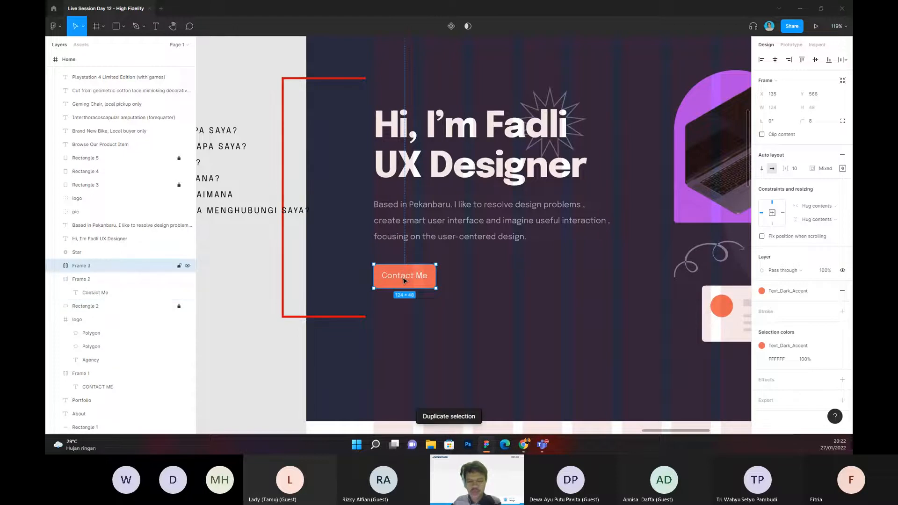
{"action": "left_click_drag", "start_coordinate": [405, 280], "coordinate": [475, 280]}
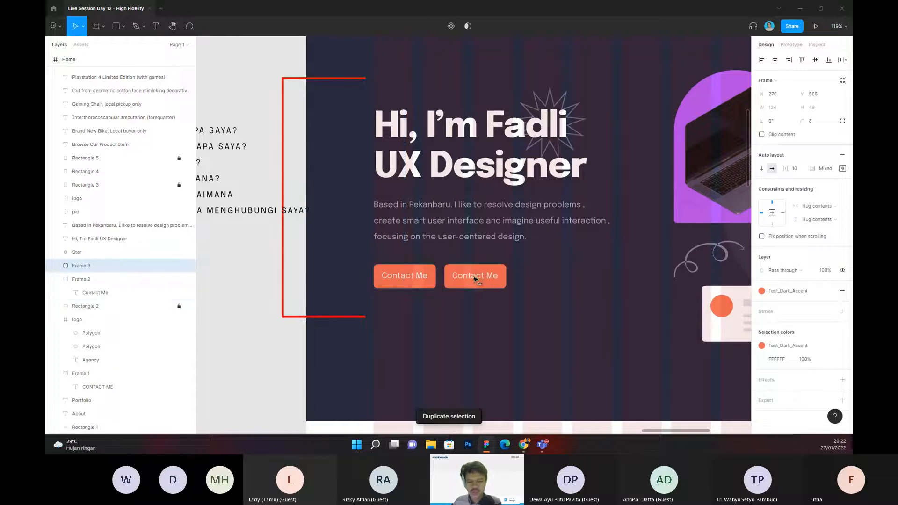
Step: Turn the duplicated button into an outlined one by removing its fill and adding an FFFFFF stroke
{"action": "left_click", "coordinate": [842, 290]}
{"action": "left_click", "coordinate": [842, 311]}
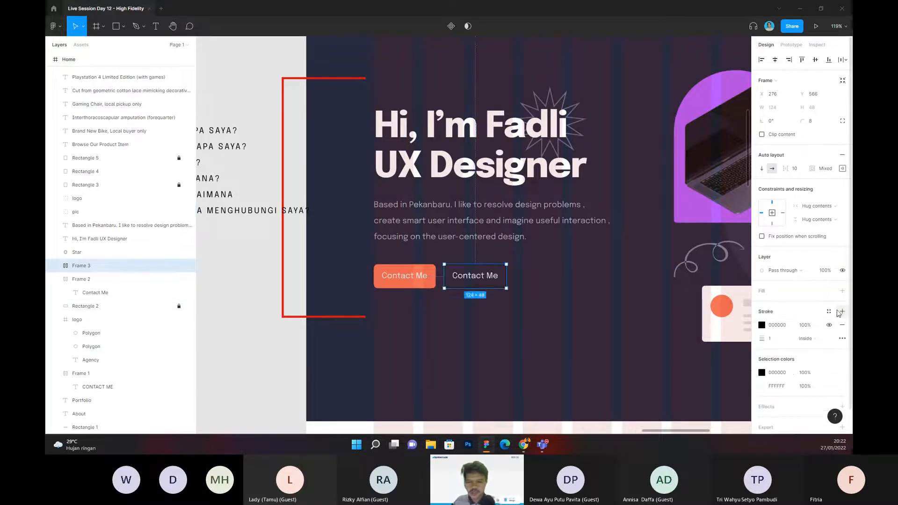
{"action": "left_click", "coordinate": [791, 326]}
{"action": "type", "text": "ffffff"}
{"action": "key", "text": "Return"}
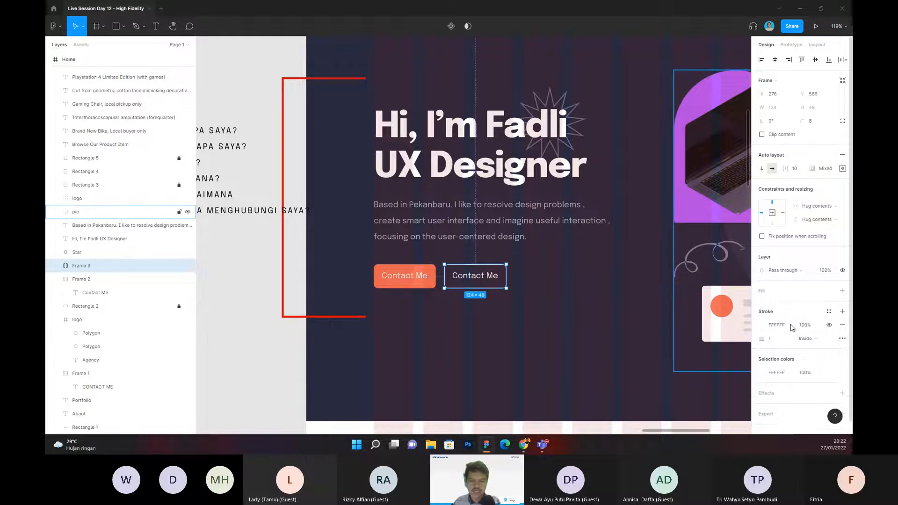
Step: Change the outlined button's label to "Download CV"
{"action": "double_click", "coordinate": [484, 277]}
{"action": "double_click", "coordinate": [483, 276]}
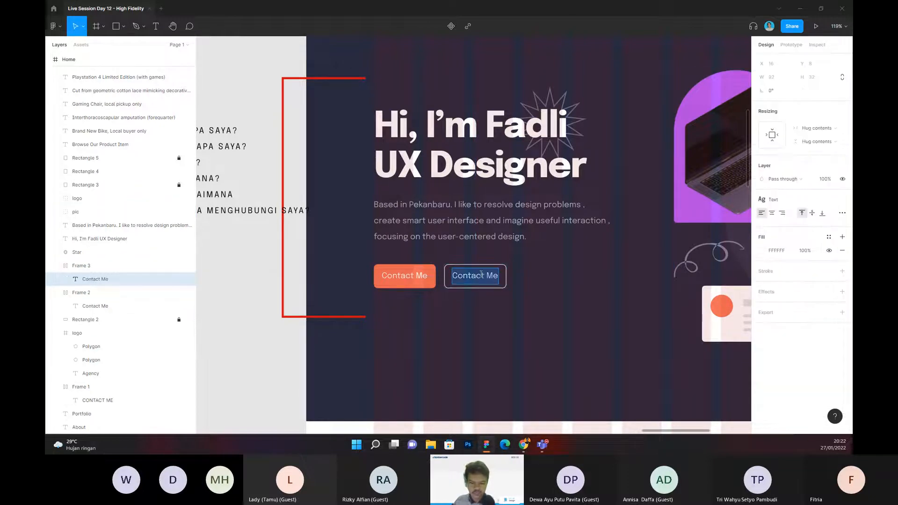
{"action": "type", "text": "Downl"}
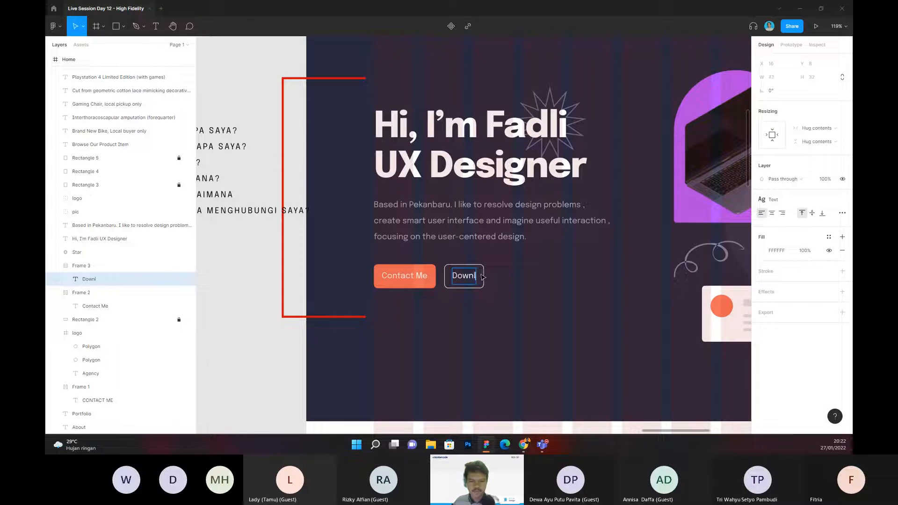
{"action": "type", "text": "oad CV"}
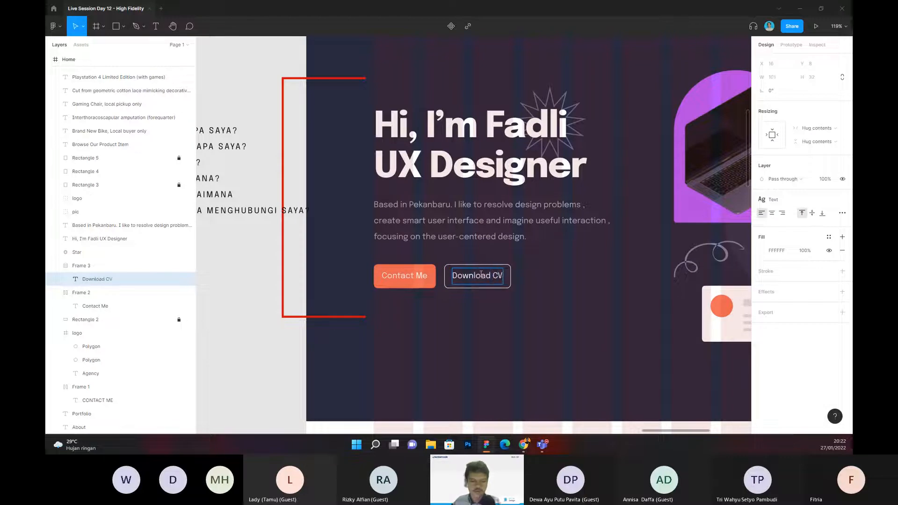
{"action": "left_click", "coordinate": [257, 293]}
{"action": "scroll", "coordinate": [259, 293], "scroll_direction": "down", "scroll_amount": 3}
{"action": "left_click_drag", "start_coordinate": [258, 292], "coordinate": [277, 279]}
{"action": "scroll", "coordinate": [391, 269], "scroll_direction": "up", "scroll_amount": 3}
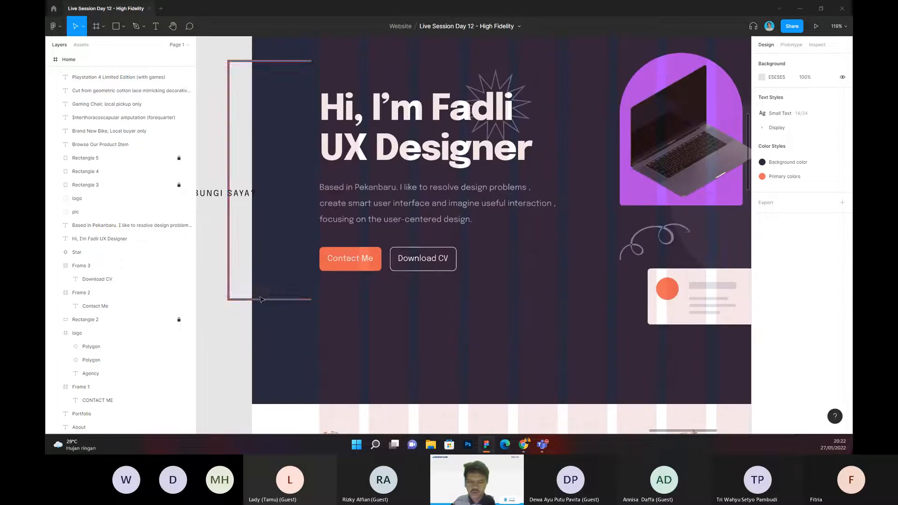
{"action": "scroll", "coordinate": [222, 289], "scroll_direction": "down", "scroll_amount": 1}
{"action": "left_click", "coordinate": [464, 270]}
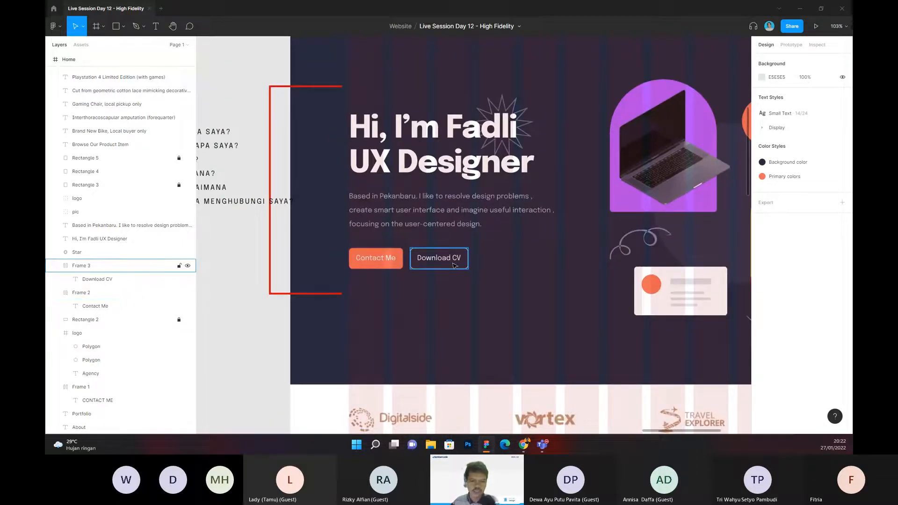
{"action": "left_click", "coordinate": [397, 260]}
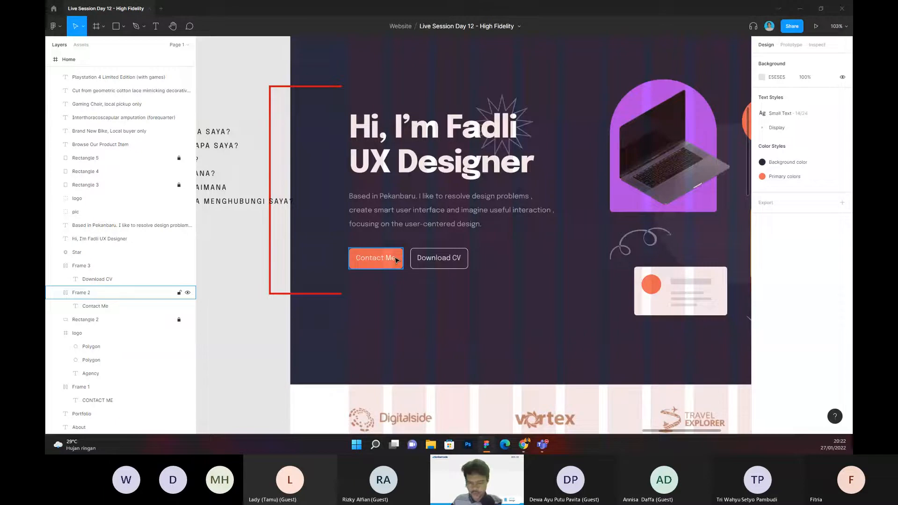
{"action": "left_click_drag", "start_coordinate": [238, 261], "coordinate": [253, 261]}
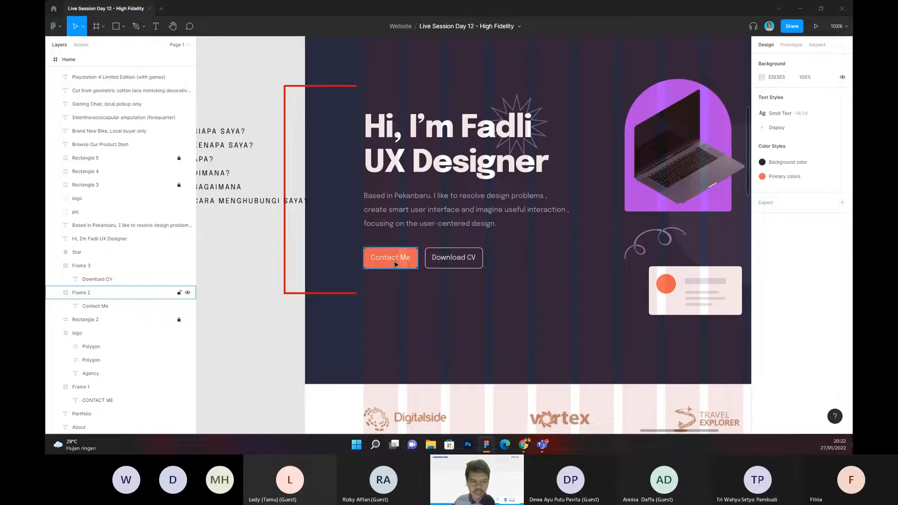
{"action": "left_click_drag", "start_coordinate": [265, 262], "coordinate": [286, 264]}
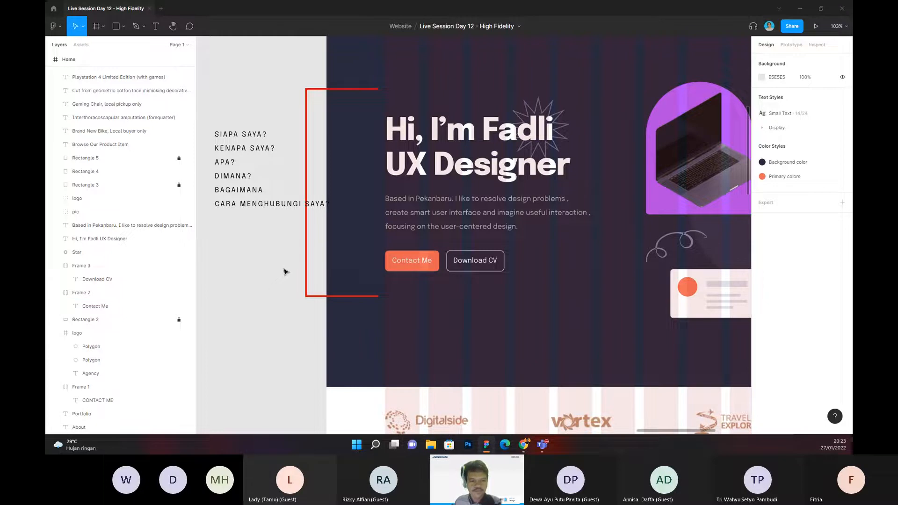
Step: Delete the outlined Download CV button from the hero
{"action": "left_click", "coordinate": [465, 272]}
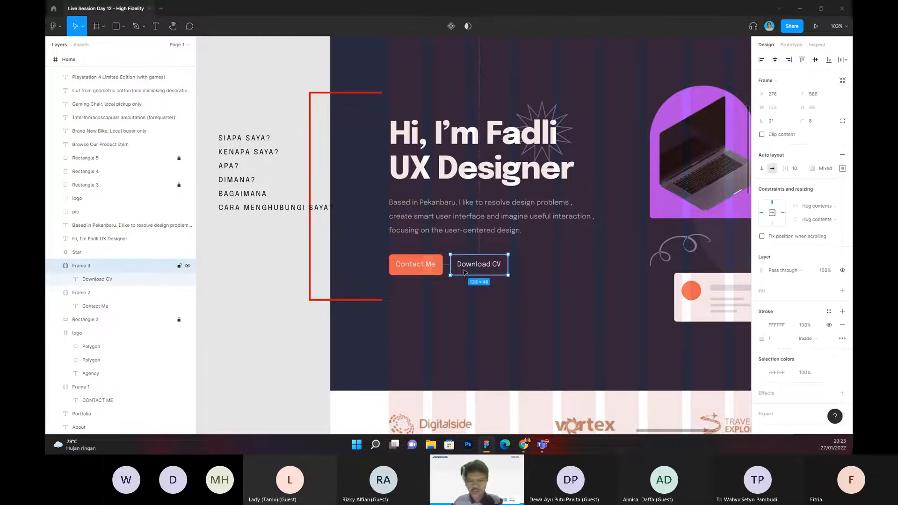
{"action": "key", "text": "Delete"}
Step: Inspect the hero's illustration group, selecting the woman's photo nested inside it
{"action": "scroll", "coordinate": [277, 295], "scroll_direction": "down", "scroll_amount": 4}
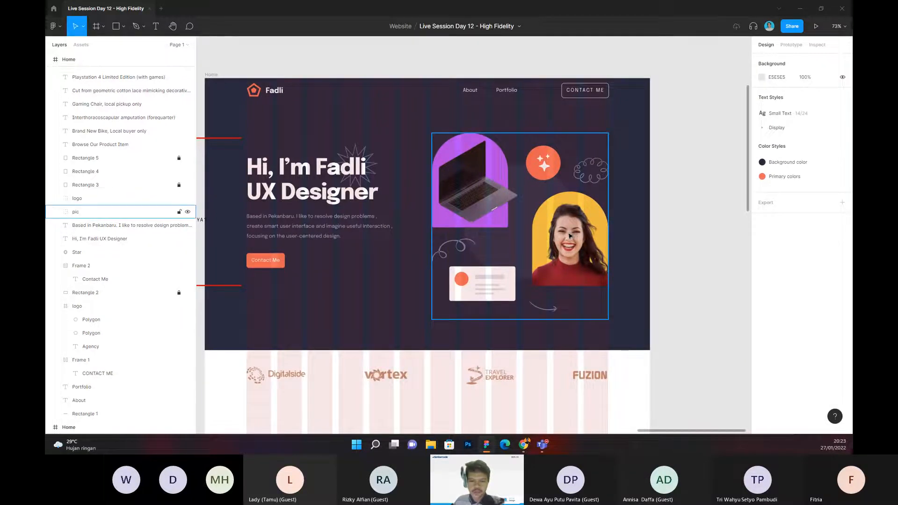
{"action": "left_click_drag", "start_coordinate": [571, 235], "coordinate": [578, 234]}
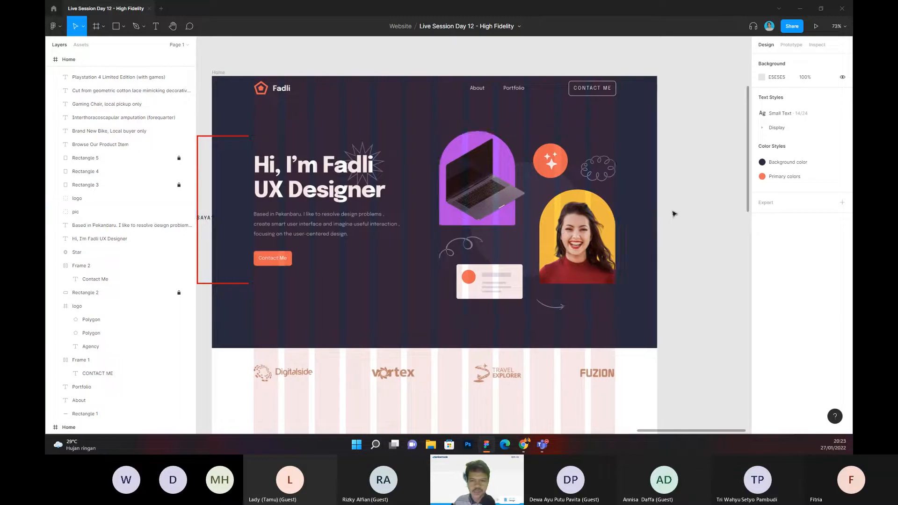
{"action": "left_click", "coordinate": [538, 214]}
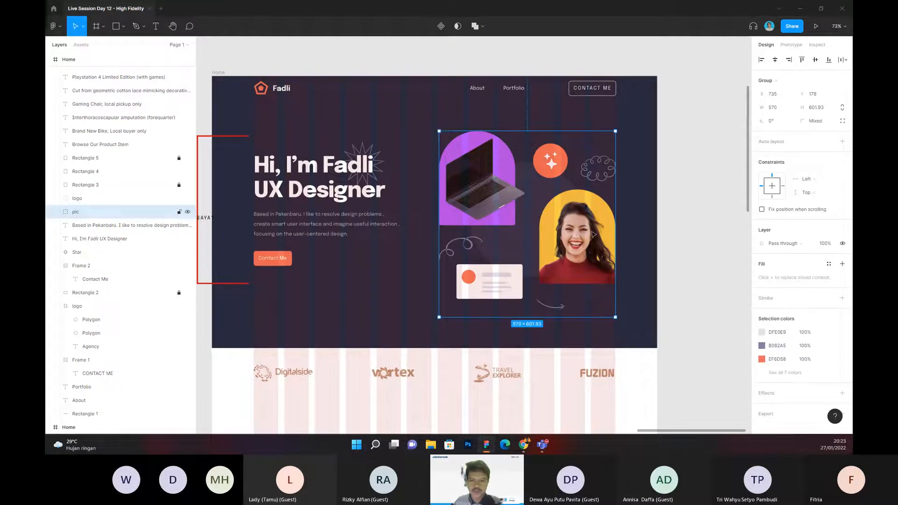
{"action": "double_click", "coordinate": [594, 234]}
{"action": "left_click", "coordinate": [702, 197]}
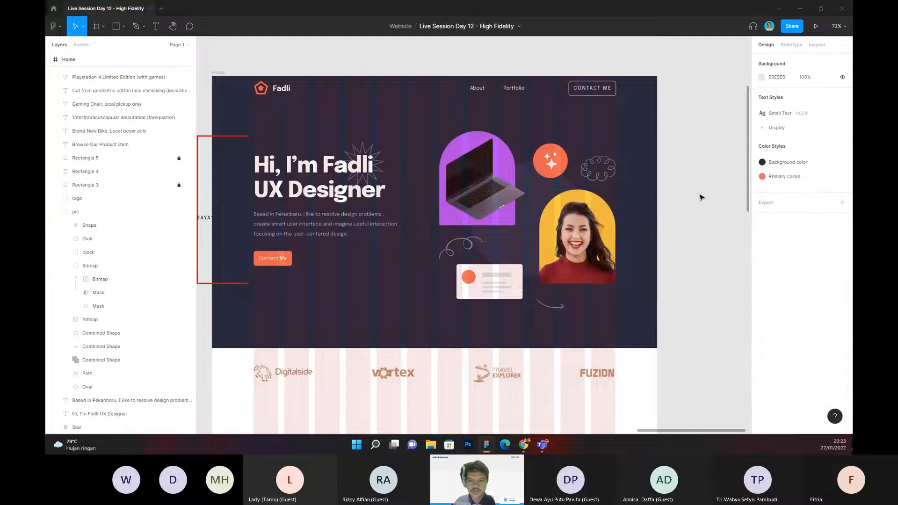
{"action": "scroll", "coordinate": [702, 198], "scroll_direction": "right", "scroll_amount": 2}
{"action": "double_click", "coordinate": [543, 239]}
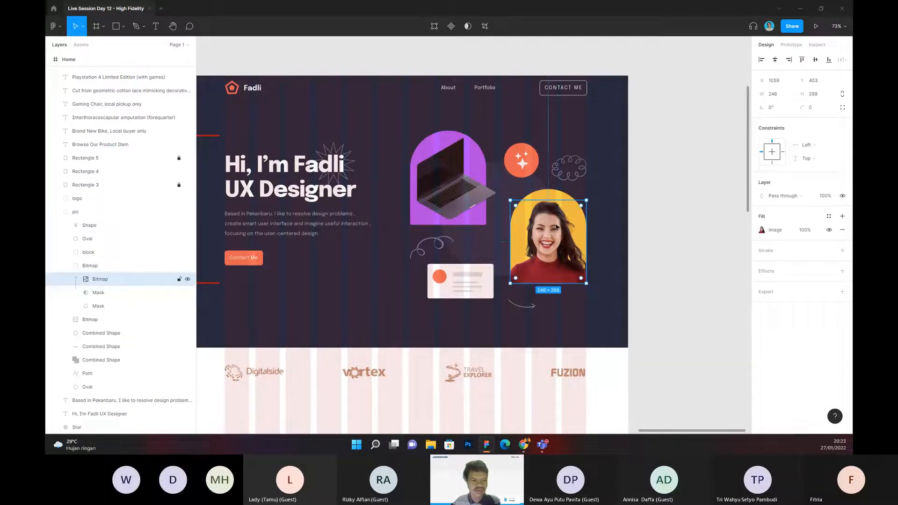
{"action": "left_click", "coordinate": [665, 146]}
{"action": "left_click_drag", "start_coordinate": [666, 145], "coordinate": [619, 156]}
{"action": "right_click", "coordinate": [613, 120]}
{"action": "mouse_move", "coordinate": [640, 188]}
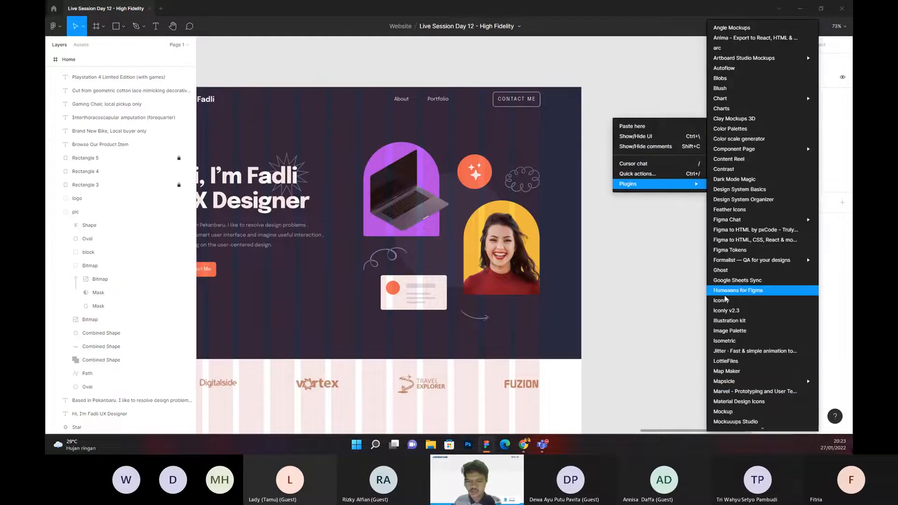
{"action": "scroll", "coordinate": [730, 327], "scroll_direction": "down", "scroll_amount": 3}
{"action": "mouse_move", "coordinate": [724, 325]}
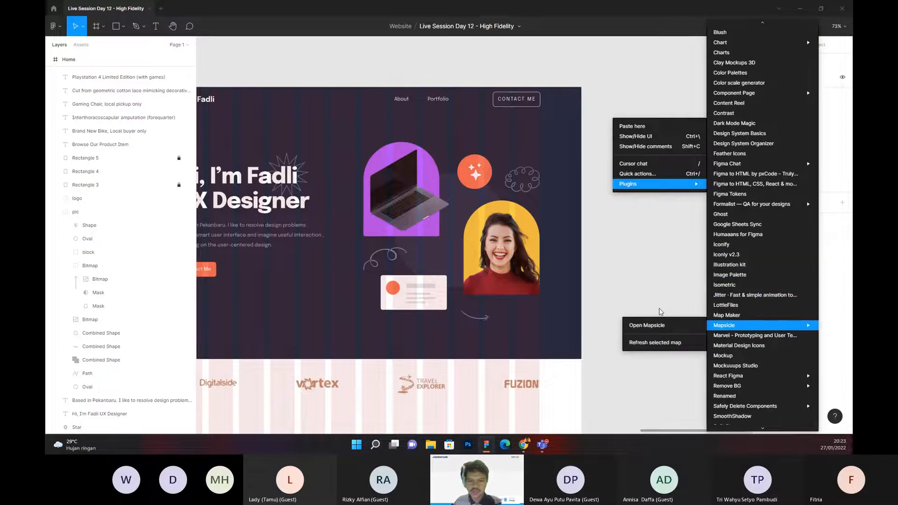
{"action": "left_click", "coordinate": [644, 276]}
{"action": "scroll", "coordinate": [635, 276], "scroll_direction": "left", "scroll_amount": 2}
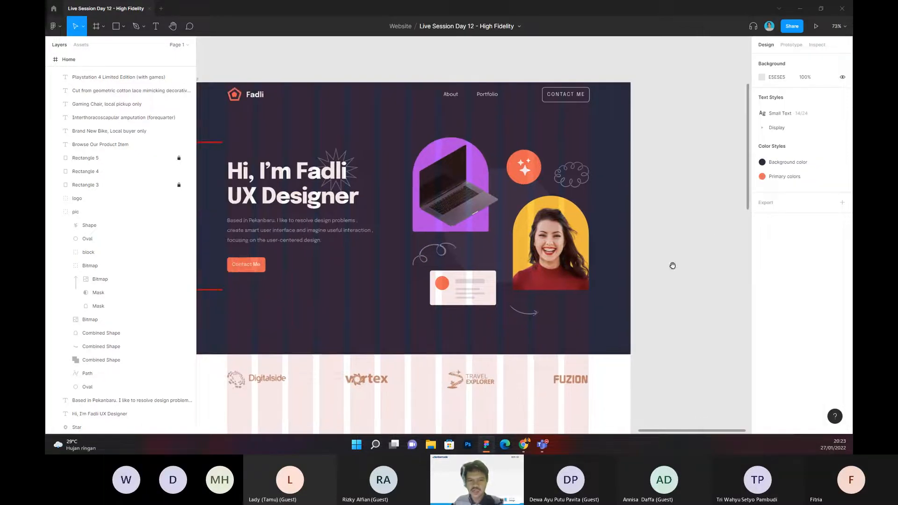
{"action": "scroll", "coordinate": [666, 248], "scroll_direction": "left", "scroll_amount": 1}
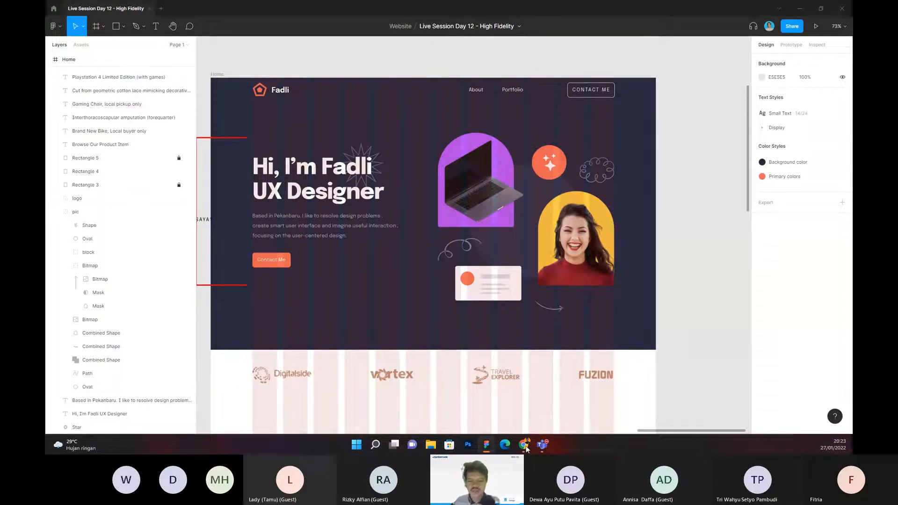
Step: Switch to the Chrome window showing the Dribbble shot "Developer portfolio 1"
{"action": "mouse_move", "coordinate": [526, 448]}
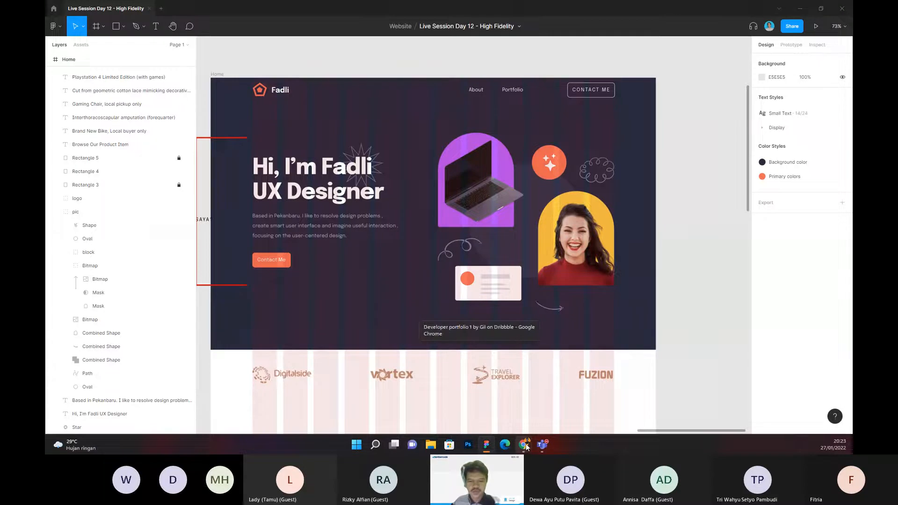
{"action": "left_click", "coordinate": [526, 446]}
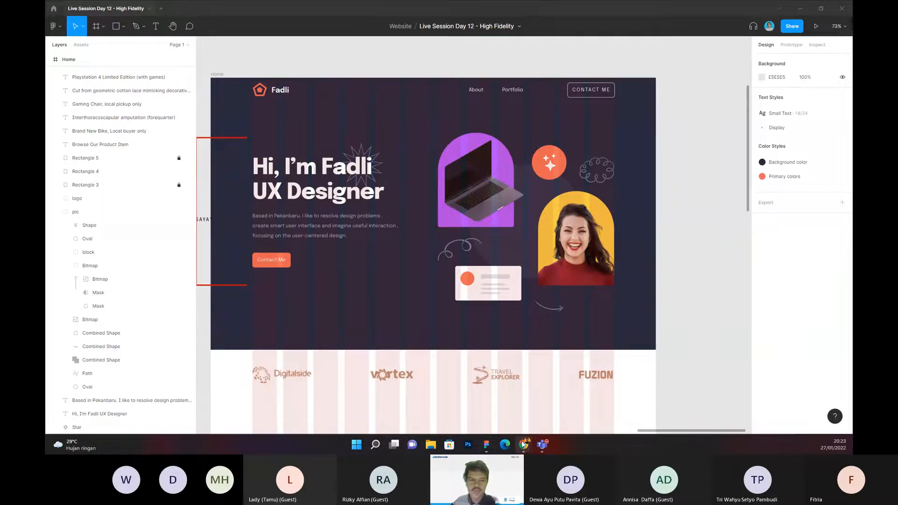
{"action": "left_click", "coordinate": [524, 444]}
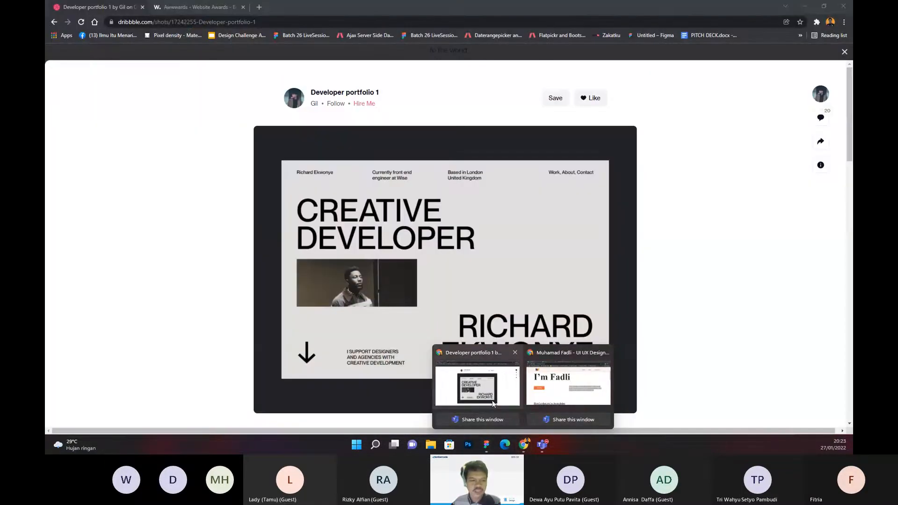
{"action": "left_click", "coordinate": [477, 386]}
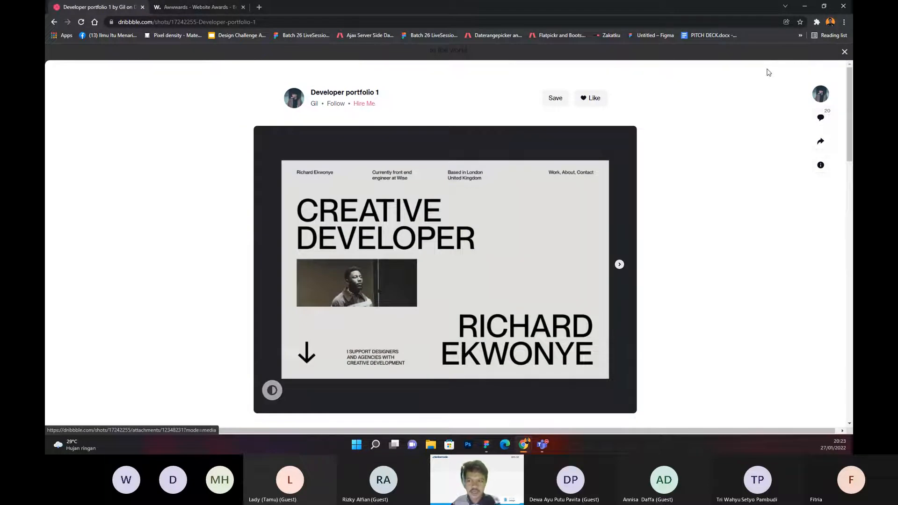
Step: Close the current shot, browse the Dribbble portfolio results and open the "Personal portfolio landing page" shot
{"action": "key", "text": "Escape"}
{"action": "scroll", "coordinate": [406, 176], "scroll_direction": "down", "scroll_amount": 5}
{"action": "scroll", "coordinate": [406, 177], "scroll_direction": "down", "scroll_amount": 2}
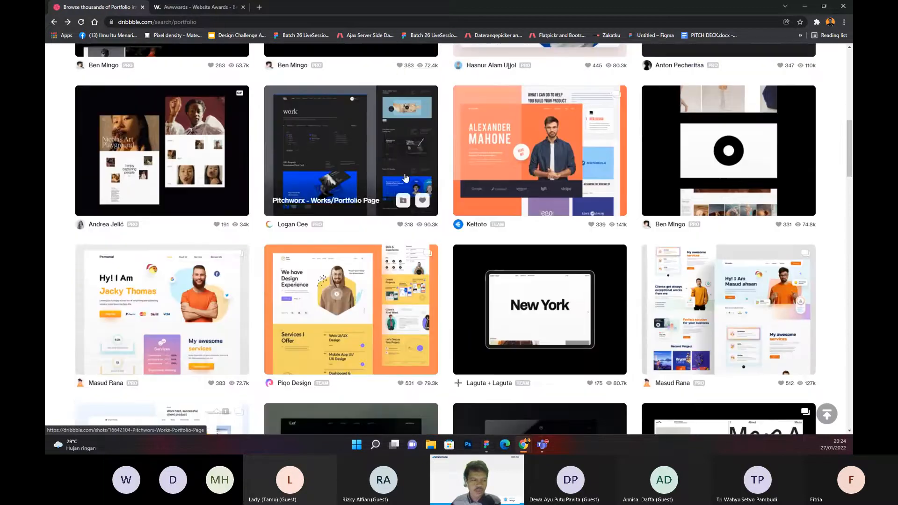
{"action": "left_click", "coordinate": [210, 283]}
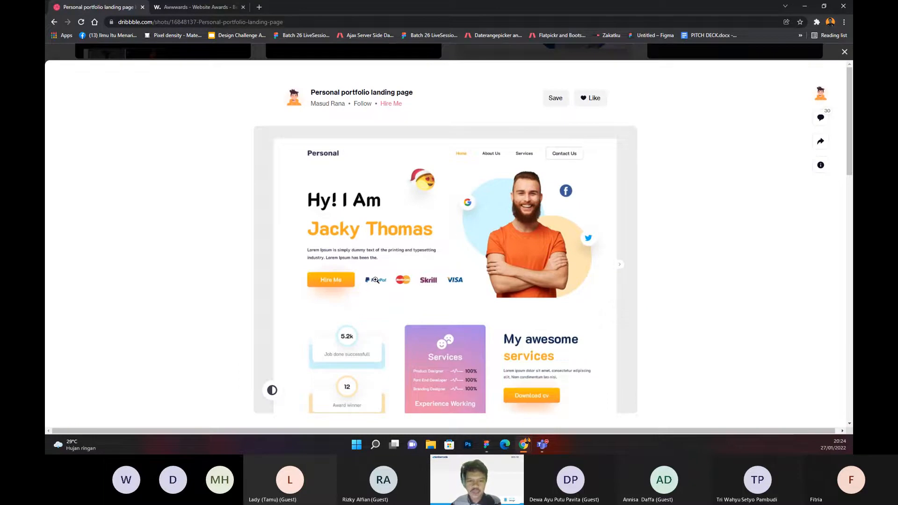
Step: Close the current shot, open the "Freelancer Personal Portfolio" shot from the results and study its hero in the enlarged view
{"action": "left_click", "coordinate": [846, 53]}
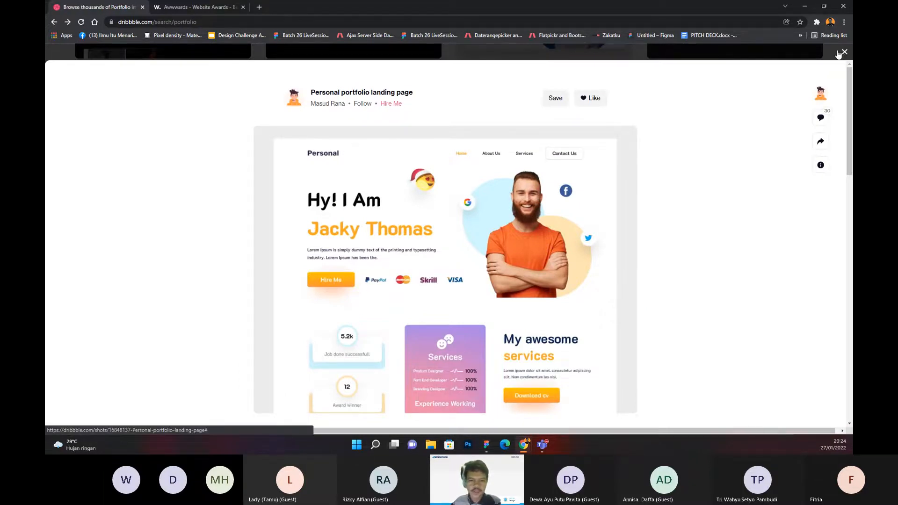
{"action": "scroll", "coordinate": [407, 212], "scroll_direction": "down", "scroll_amount": 3}
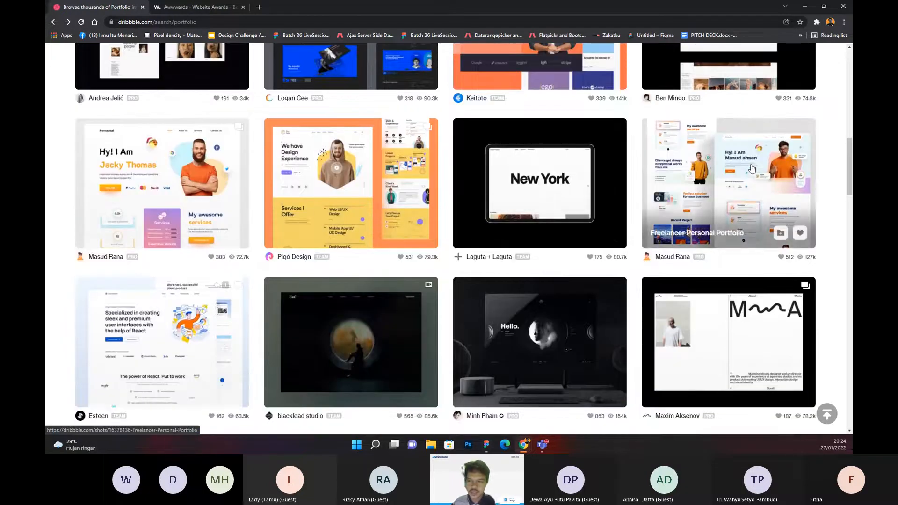
{"action": "left_click", "coordinate": [750, 168]}
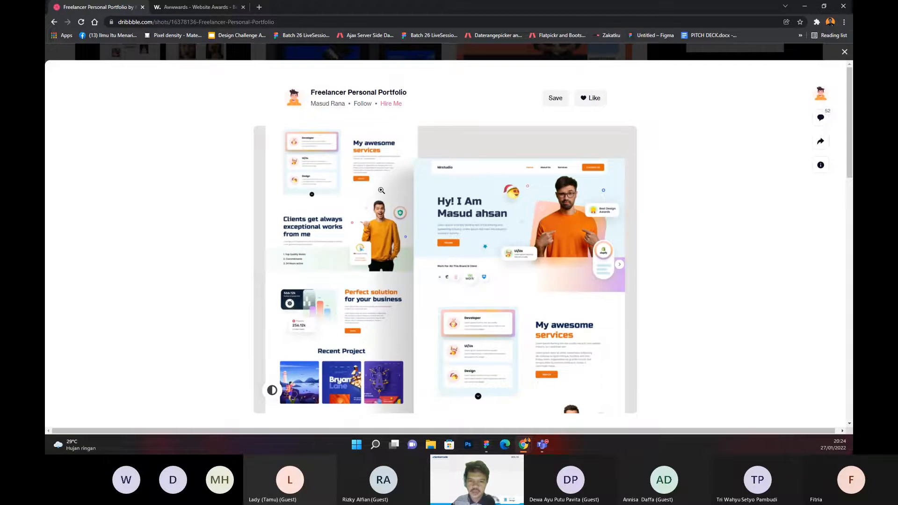
{"action": "left_click", "coordinate": [515, 260]}
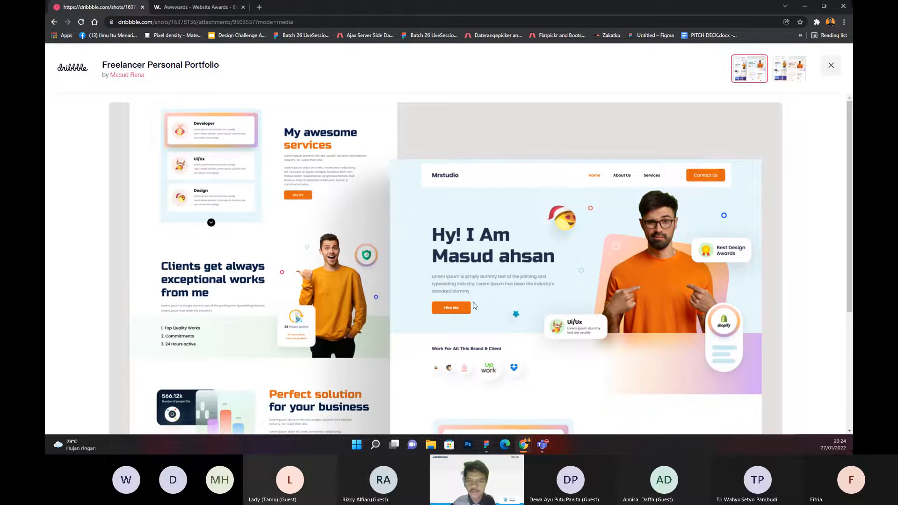
{"action": "left_click", "coordinate": [831, 66]}
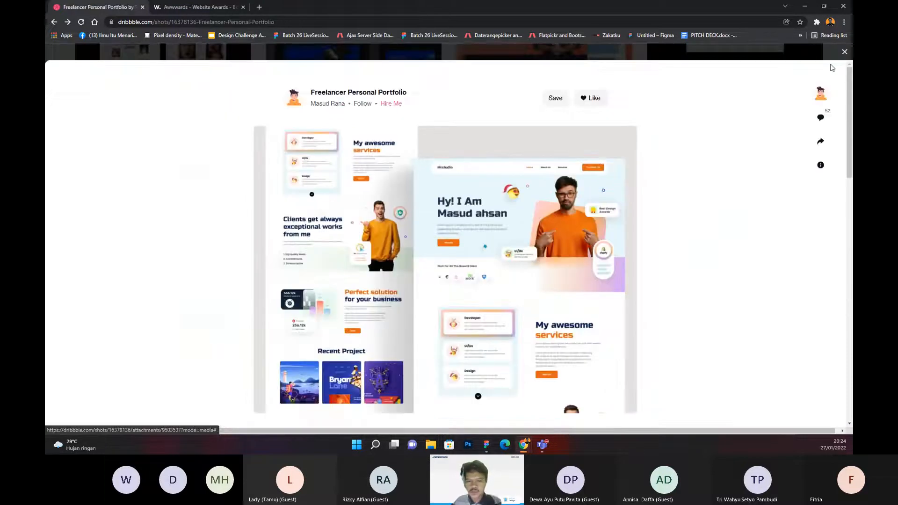
{"action": "left_click", "coordinate": [555, 232]}
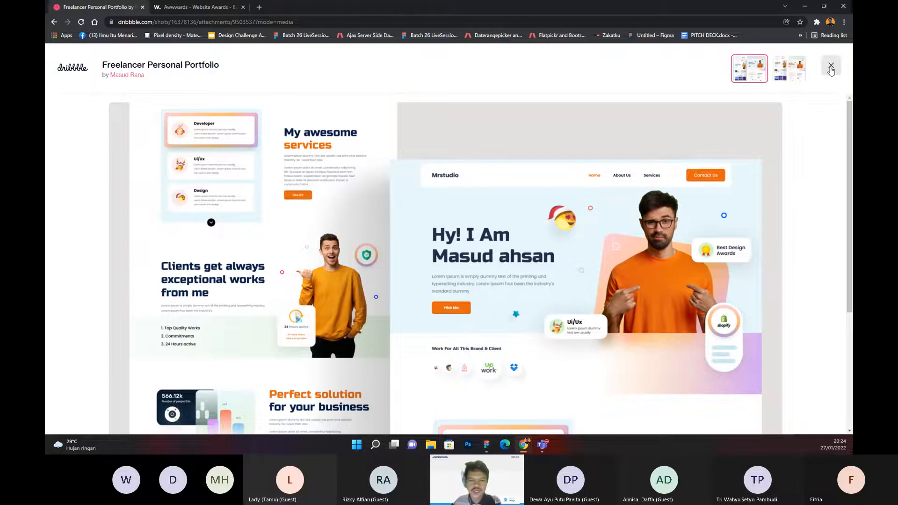
Step: Close the "Freelancer Personal Portfolio" shot and look through more of the Dribbble portfolio results
{"action": "left_click", "coordinate": [831, 65]}
{"action": "left_click", "coordinate": [844, 51]}
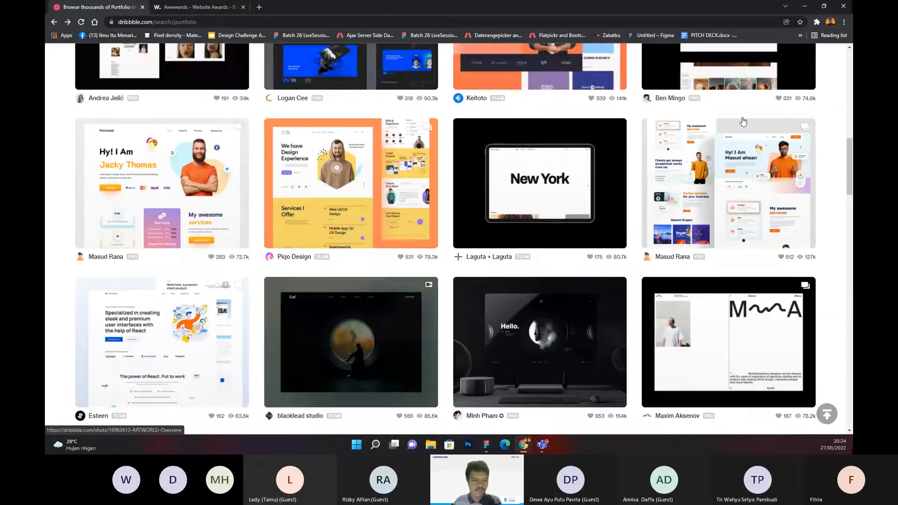
{"action": "scroll", "coordinate": [259, 232], "scroll_direction": "down", "scroll_amount": 1}
{"action": "scroll", "coordinate": [259, 232], "scroll_direction": "down", "scroll_amount": 2}
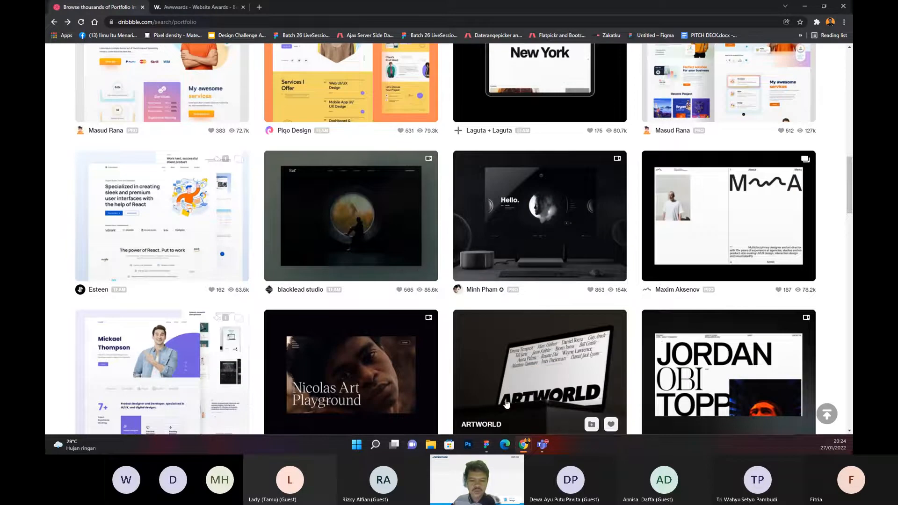
Step: Switch to Figma and move the client logo group out of the Home frame onto the canvas beside it, at about X 1724
{"action": "left_click", "coordinate": [487, 444]}
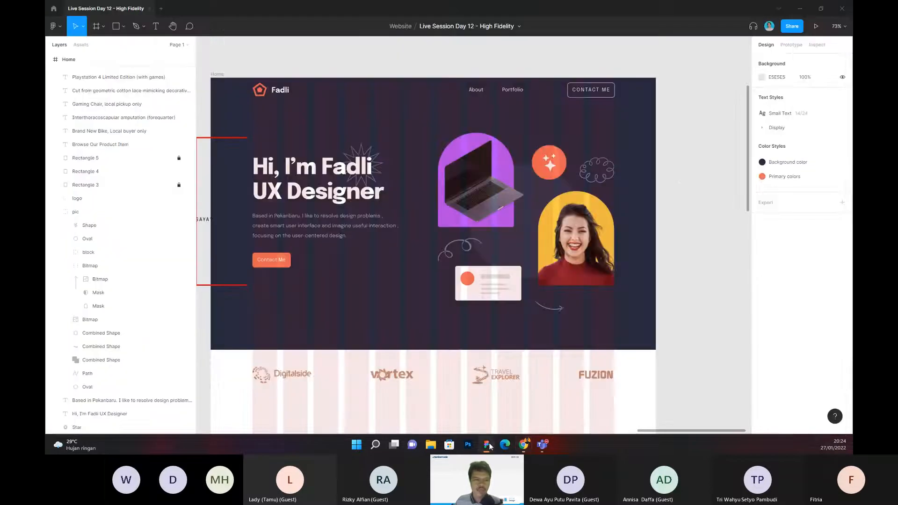
{"action": "scroll", "coordinate": [633, 147], "scroll_direction": "down", "scroll_amount": 2}
{"action": "scroll", "coordinate": [597, 240], "scroll_direction": "down", "scroll_amount": 4}
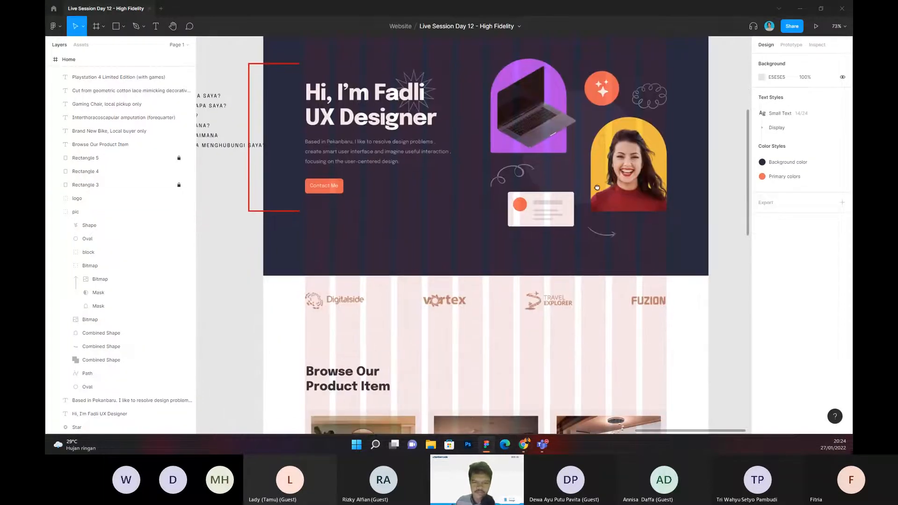
{"action": "scroll", "coordinate": [597, 240], "scroll_direction": "down", "scroll_amount": 2}
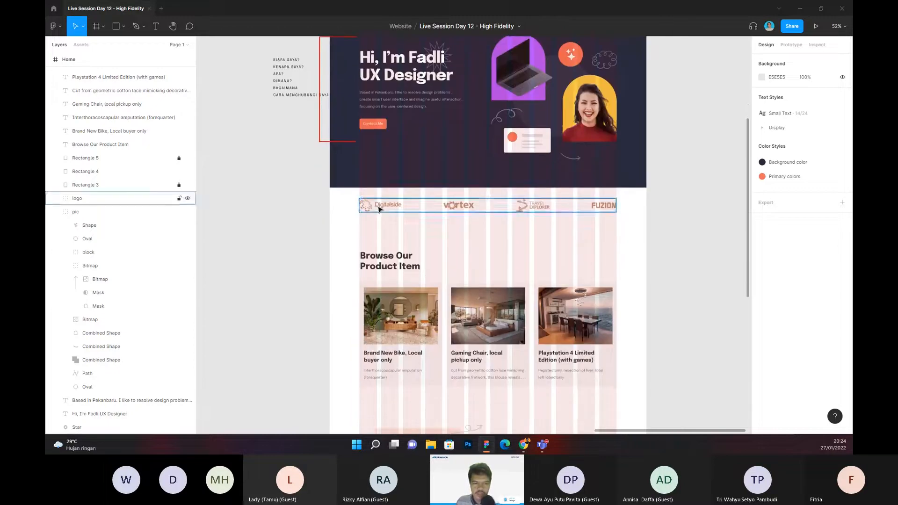
{"action": "left_click", "coordinate": [379, 209]}
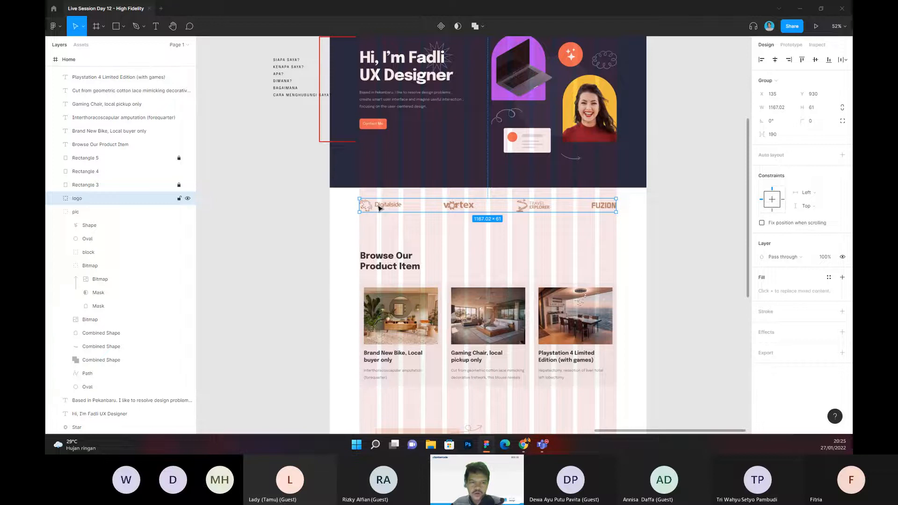
{"action": "left_click_drag", "start_coordinate": [380, 208], "coordinate": [728, 200]}
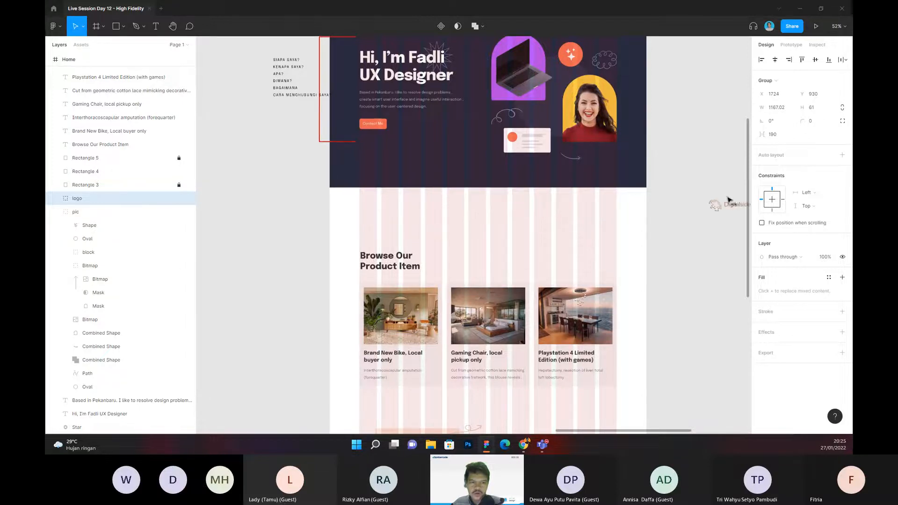
Step: Move the "Browse Our Product Item" heading with the card images and texts up towards the hero
{"action": "scroll", "coordinate": [367, 173], "scroll_direction": "down", "scroll_amount": 3}
{"action": "left_click_drag", "start_coordinate": [357, 161], "coordinate": [636, 333]}
{"action": "left_click_drag", "start_coordinate": [597, 261], "coordinate": [599, 229]}
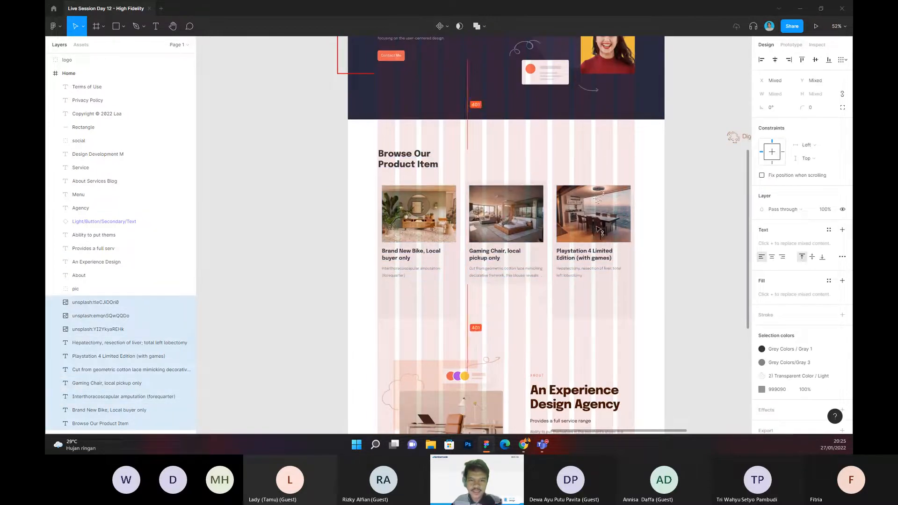
{"action": "left_click", "coordinate": [682, 219]}
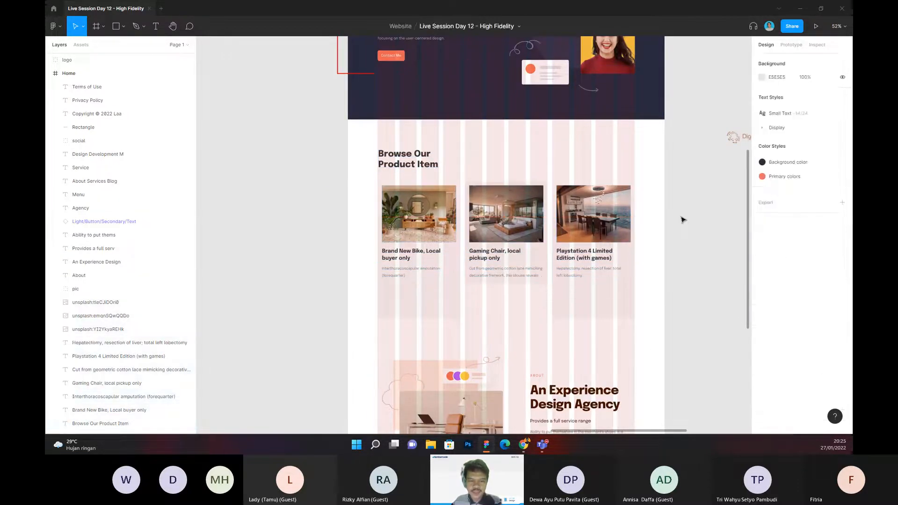
{"action": "scroll", "coordinate": [681, 219], "scroll_direction": "up", "scroll_amount": 1}
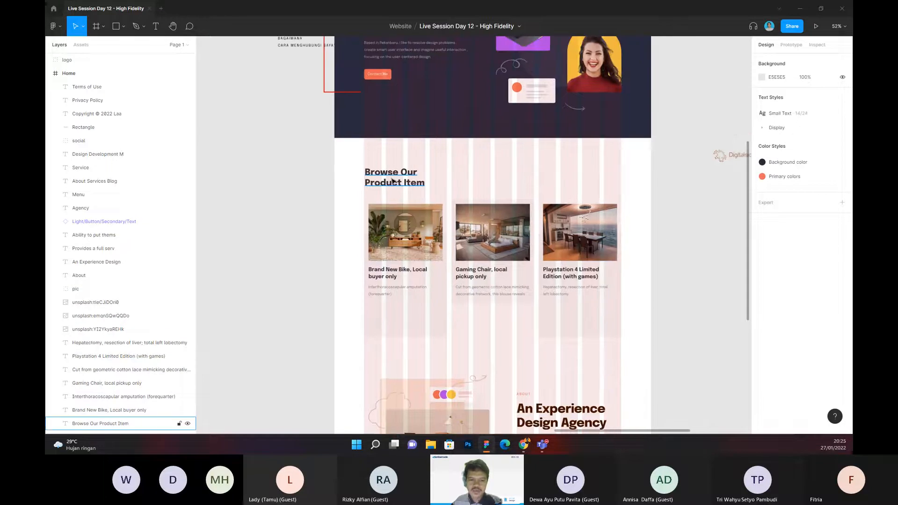
{"action": "scroll", "coordinate": [469, 177], "scroll_direction": "down", "scroll_amount": 1}
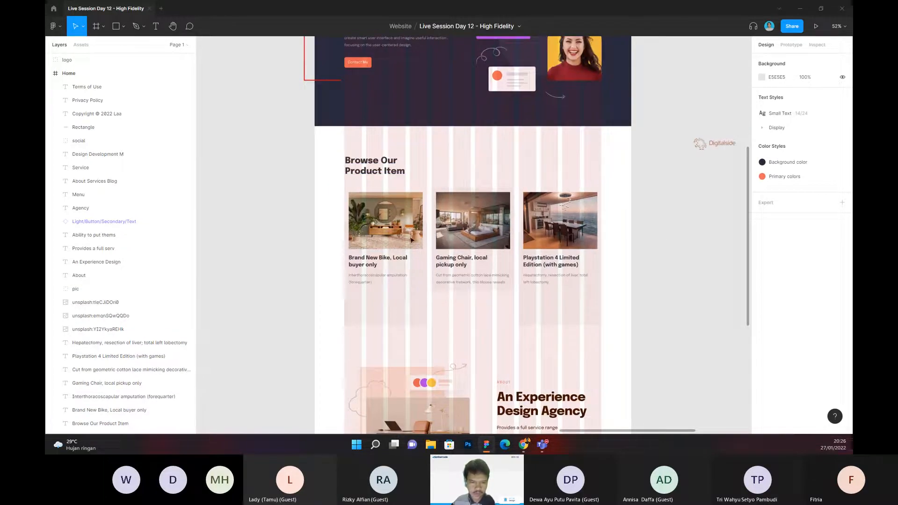
Step: Hide the 12-column layout grid of the Home frame
{"action": "scroll", "coordinate": [400, 280], "scroll_direction": "up", "scroll_amount": 6}
{"action": "left_click", "coordinate": [322, 100]}
{"action": "left_click", "coordinate": [326, 102]}
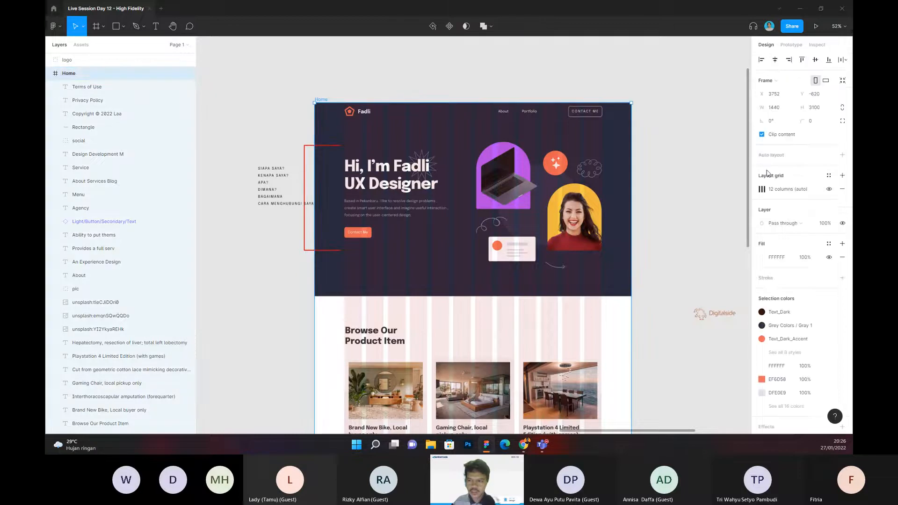
{"action": "scroll", "coordinate": [658, 225], "scroll_direction": "down", "scroll_amount": 4}
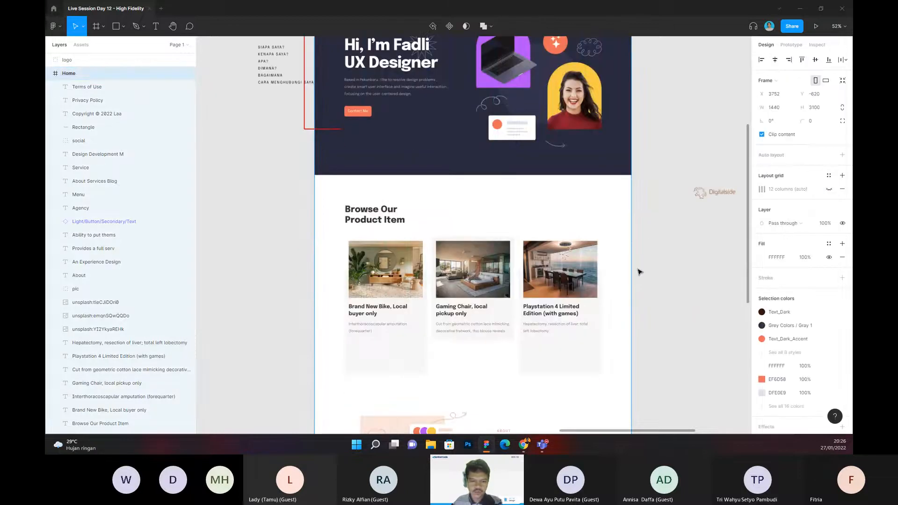
{"action": "scroll", "coordinate": [561, 281], "scroll_direction": "down", "scroll_amount": 1}
Step: Check the locked background rectangle of the first product card, and undo the grid hiding and the product section move
{"action": "left_click", "coordinate": [408, 322]}
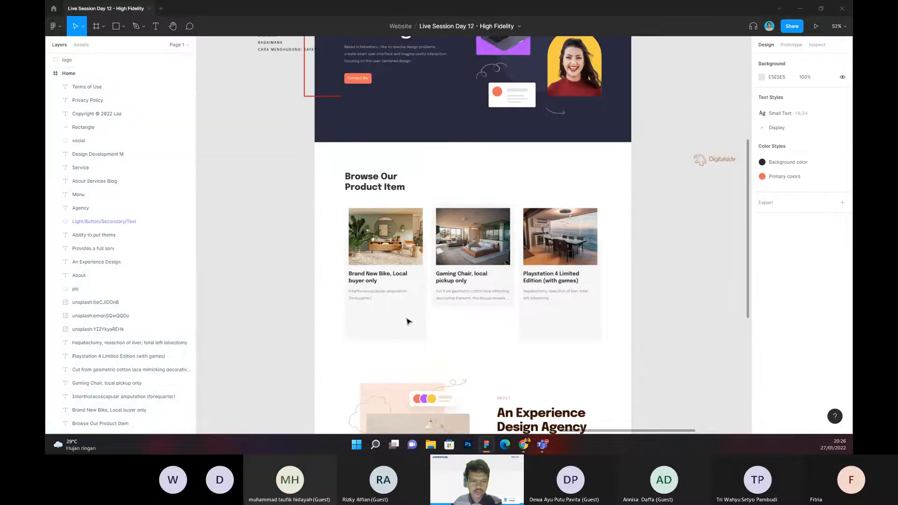
{"action": "right_click", "coordinate": [397, 322]}
{"action": "left_click", "coordinate": [379, 315]}
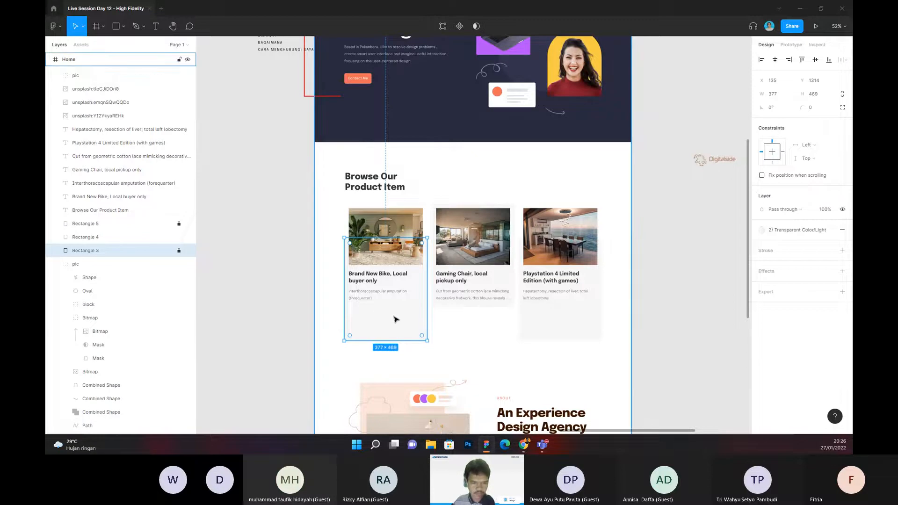
{"action": "left_click", "coordinate": [395, 319]}
{"action": "key", "text": "ctrl+shift+4"}
{"action": "key", "text": "ctrl+z"}
{"action": "key", "text": "ctrl+z"}
{"action": "key", "text": "ctrl+z"}
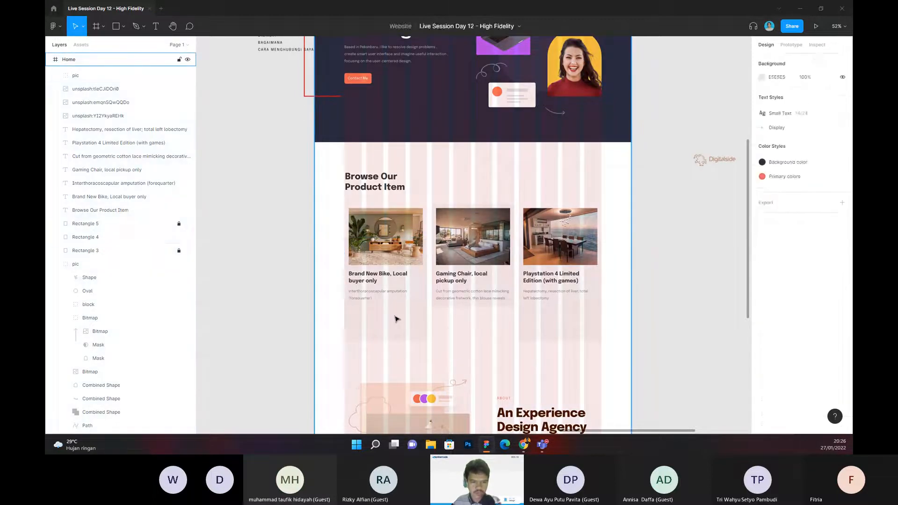
{"action": "left_click", "coordinate": [311, 237]}
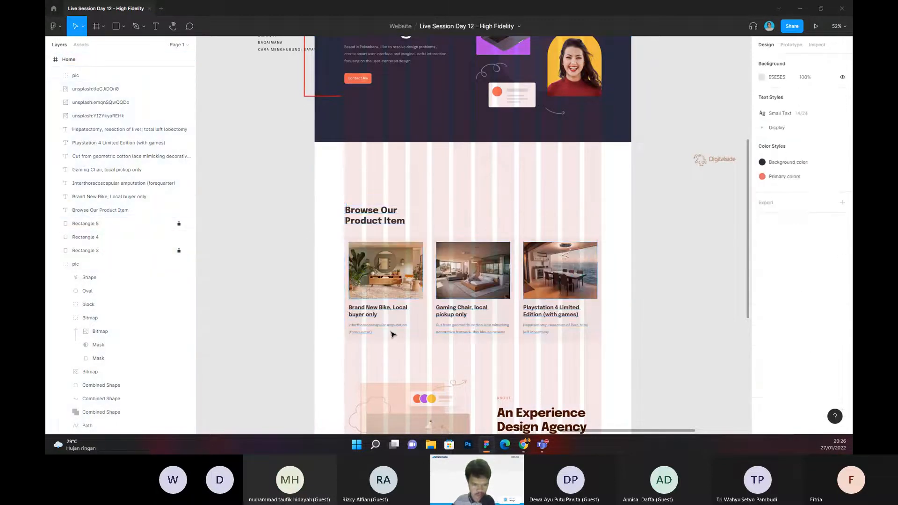
Step: Unlock the background rectangles Rectangle 3 and Rectangle 5 behind the first and third product cards
{"action": "right_click", "coordinate": [420, 333]}
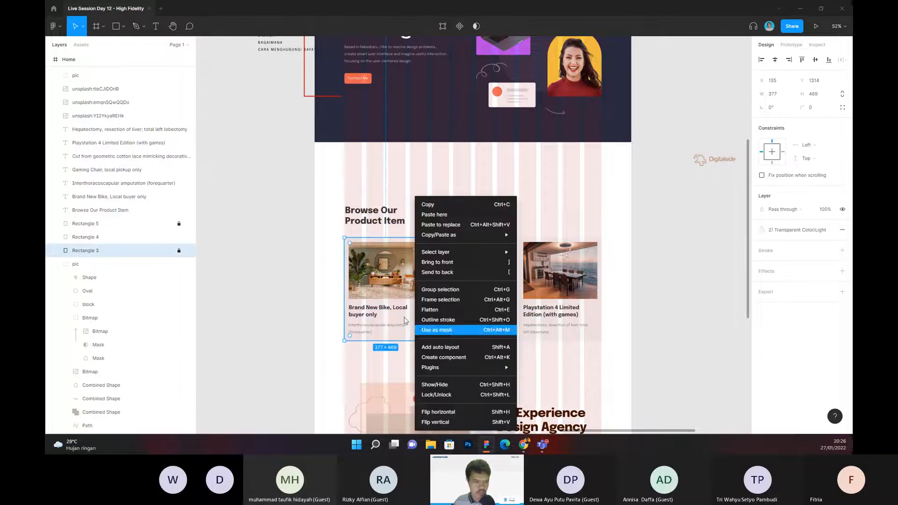
{"action": "left_click", "coordinate": [178, 250]}
{"action": "left_click", "coordinate": [179, 251]}
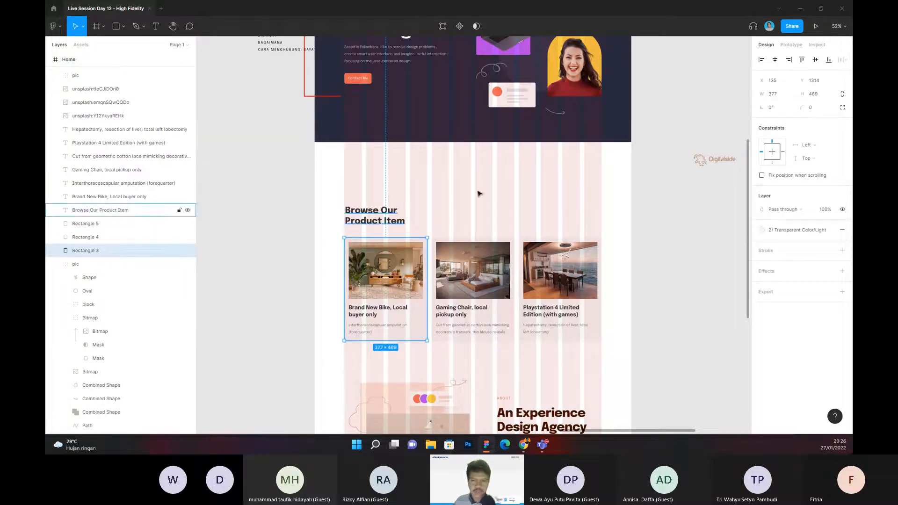
{"action": "left_click", "coordinate": [619, 191]}
Step: Select the Home frame and hide its 12-column layout grid
{"action": "scroll", "coordinate": [618, 192], "scroll_direction": "up", "scroll_amount": 3}
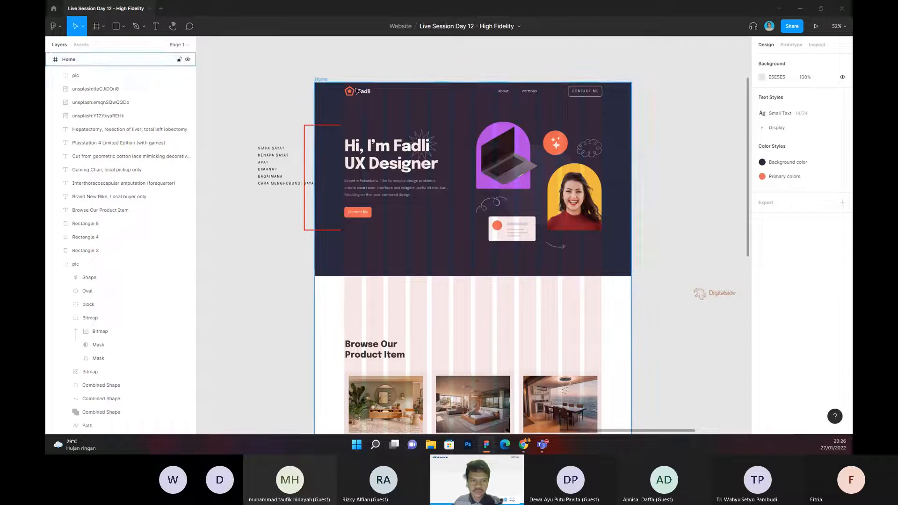
{"action": "left_click", "coordinate": [321, 80]}
{"action": "left_click", "coordinate": [828, 190]}
Step: Move the whole "Browse Our Product Item" section, including heading, cards and their background rectangles, up closer to the hero
{"action": "scroll", "coordinate": [602, 285], "scroll_direction": "down", "scroll_amount": 2}
{"action": "left_click_drag", "start_coordinate": [294, 215], "coordinate": [636, 390]}
{"action": "left_click_drag", "start_coordinate": [482, 327], "coordinate": [481, 286]}
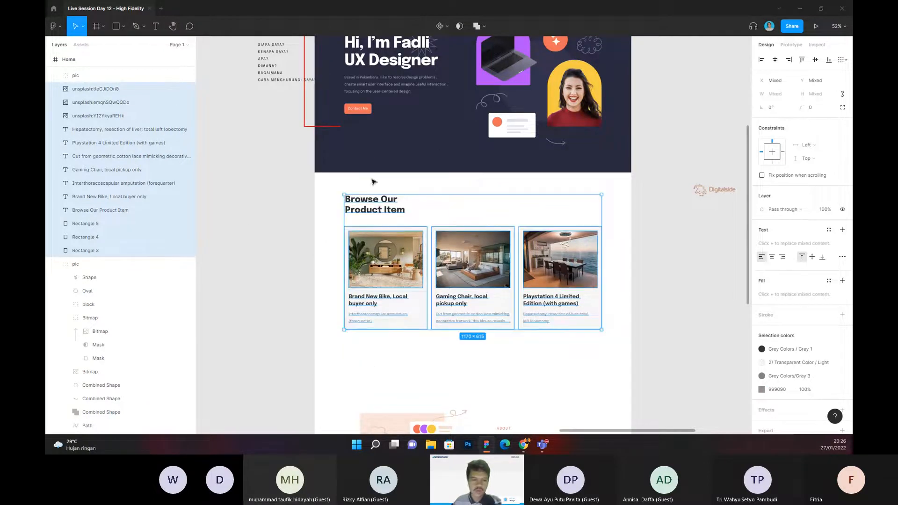
{"action": "left_click", "coordinate": [270, 232]}
Step: Examine the spacing and content of the product section, the agency About section and the footer on the Home page
{"action": "scroll", "coordinate": [270, 232], "scroll_direction": "down", "scroll_amount": 2}
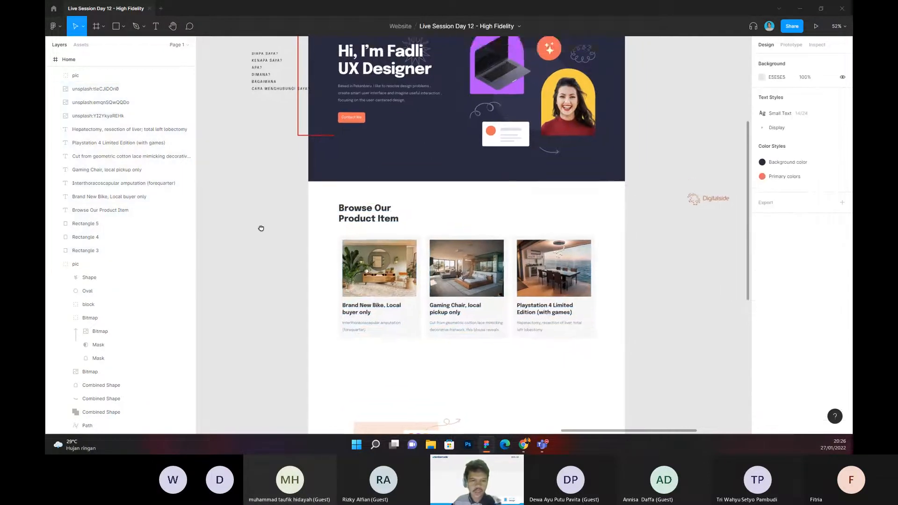
{"action": "scroll", "coordinate": [283, 223], "scroll_direction": "right", "scroll_amount": 1}
{"action": "scroll", "coordinate": [297, 206], "scroll_direction": "up", "scroll_amount": 3, "text": "ctrl"}
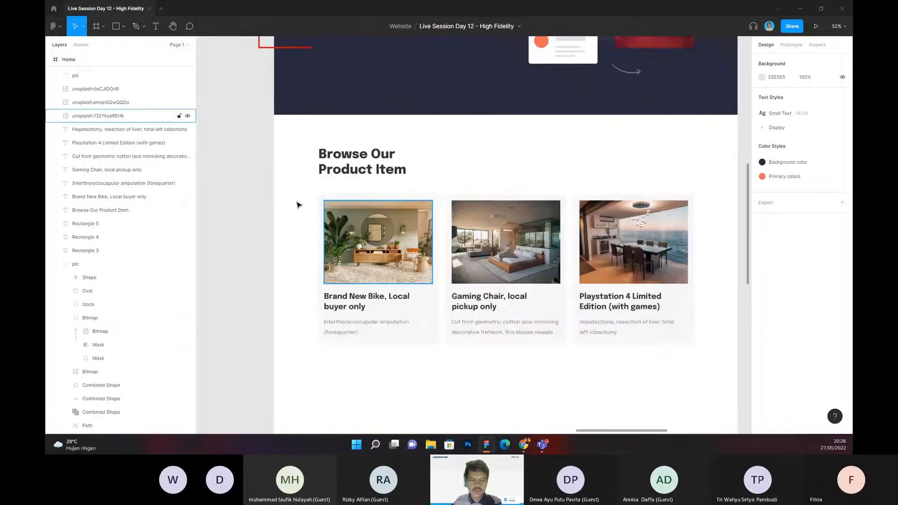
{"action": "left_click_drag", "start_coordinate": [271, 197], "coordinate": [293, 161]}
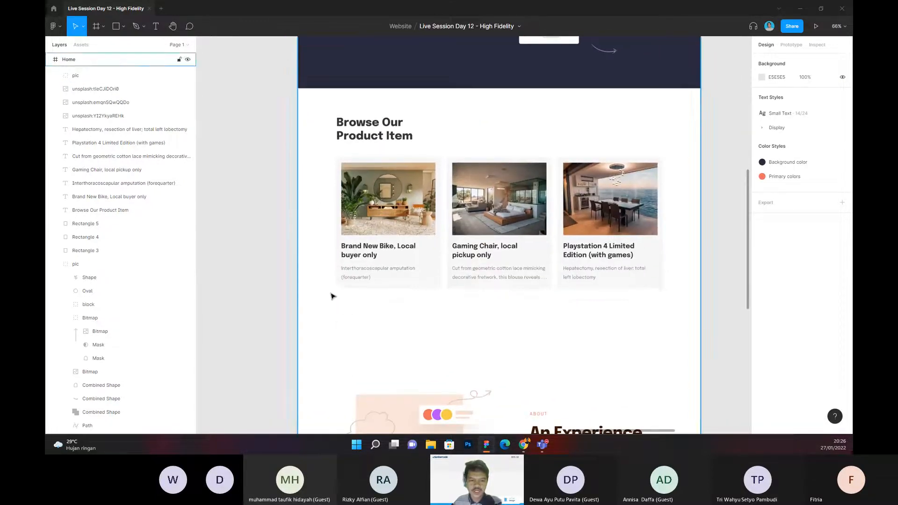
{"action": "scroll", "coordinate": [333, 295], "scroll_direction": "down", "scroll_amount": 3}
{"action": "left_click_drag", "start_coordinate": [351, 333], "coordinate": [343, 216]}
{"action": "scroll", "coordinate": [344, 216], "scroll_direction": "down", "scroll_amount": 1}
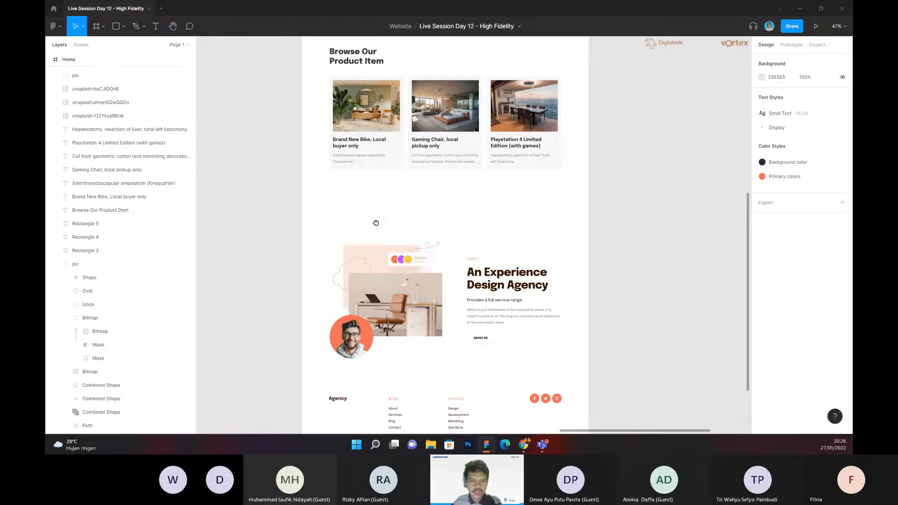
{"action": "scroll", "coordinate": [373, 224], "scroll_direction": "up", "scroll_amount": 5}
{"action": "scroll", "coordinate": [373, 224], "scroll_direction": "left", "scroll_amount": 1}
{"action": "scroll", "coordinate": [377, 203], "scroll_direction": "up", "scroll_amount": 3, "text": "ctrl"}
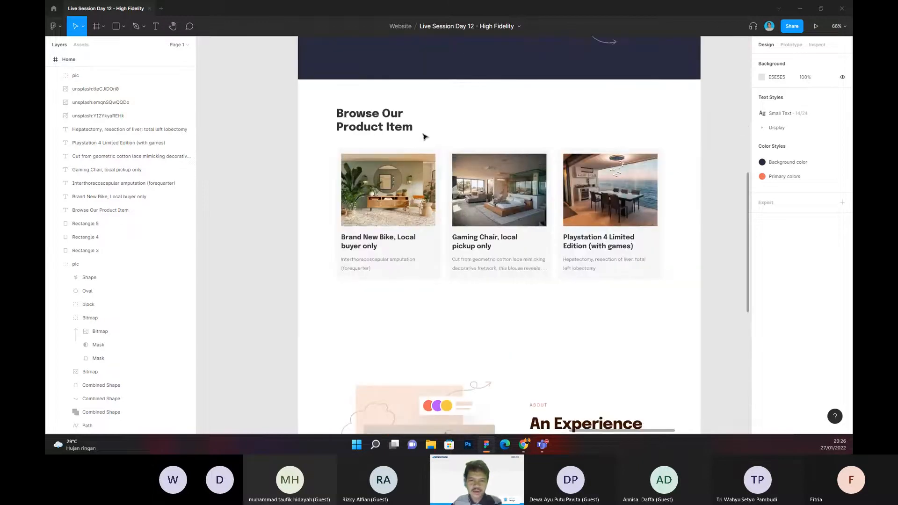
{"action": "scroll", "coordinate": [382, 279], "scroll_direction": "down", "scroll_amount": 5}
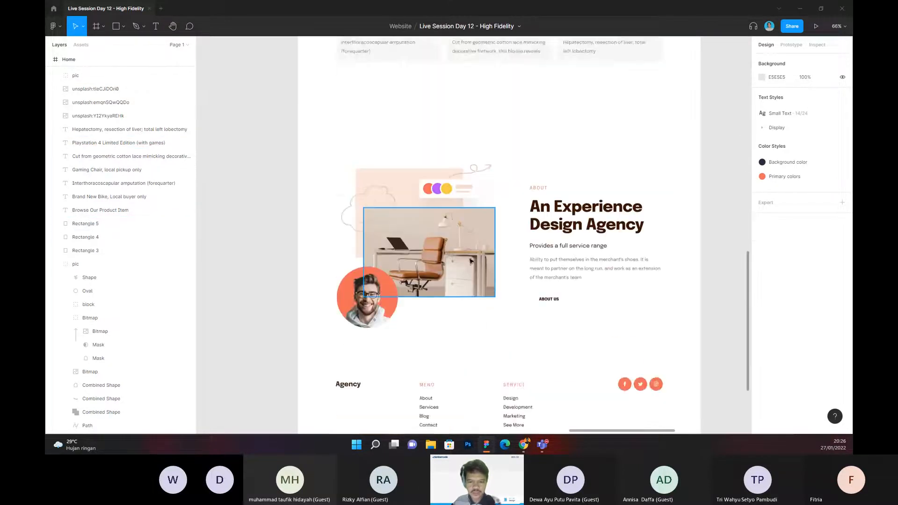
{"action": "scroll", "coordinate": [559, 239], "scroll_direction": "down", "scroll_amount": 2, "text": "ctrl"}
{"action": "scroll", "coordinate": [515, 271], "scroll_direction": "up", "scroll_amount": 3}
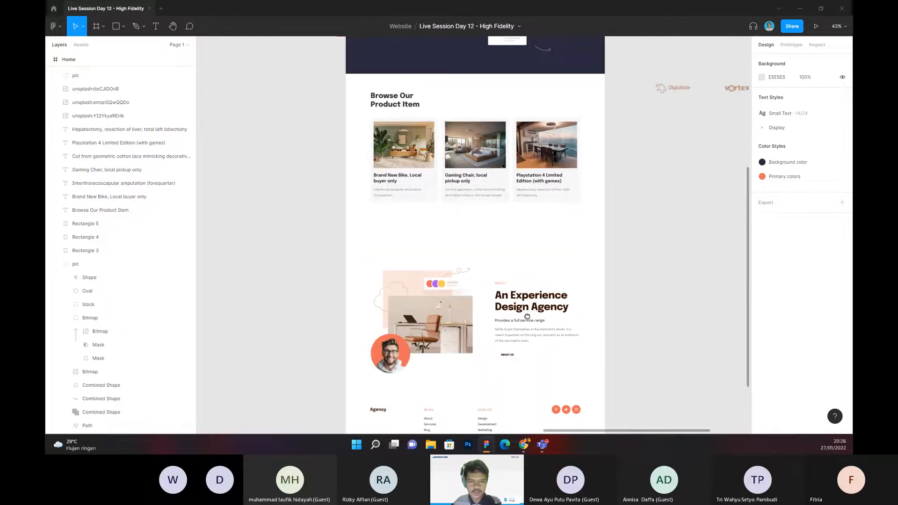
Step: Move the three product cards with their background rectangles out of the Home frame onto the empty canvas beside it
{"action": "left_click_drag", "start_coordinate": [409, 170], "coordinate": [622, 257]}
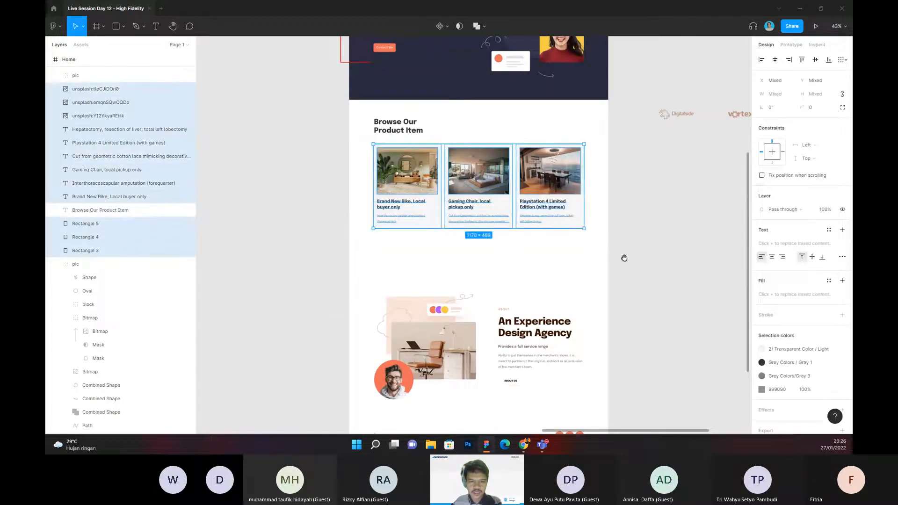
{"action": "scroll", "coordinate": [608, 224], "scroll_direction": "left", "scroll_amount": 2}
{"action": "left_click_drag", "start_coordinate": [596, 194], "coordinate": [301, 194]}
{"action": "left_click", "coordinate": [504, 227]}
Step: Move the whole "An Experience Design Agency" block, image and text, up directly beneath the "Browse Our Product Item" heading
{"action": "left_click_drag", "start_coordinate": [585, 249], "coordinate": [537, 229]}
{"action": "left_click_drag", "start_coordinate": [356, 243], "coordinate": [603, 390]}
{"action": "left_click_drag", "start_coordinate": [535, 339], "coordinate": [519, 199]}
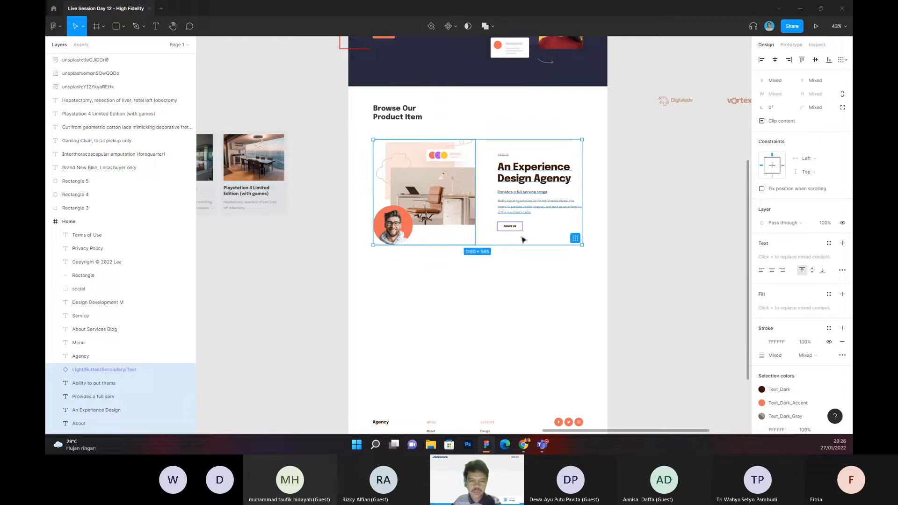
Step: Extend the Home frame downward and move the footer content down to make room below the agency block
{"action": "scroll", "coordinate": [519, 201], "scroll_direction": "down", "scroll_amount": 3}
{"action": "scroll", "coordinate": [538, 246], "scroll_direction": "down", "scroll_amount": 3}
{"action": "left_click", "coordinate": [538, 246]}
{"action": "left_click_drag", "start_coordinate": [519, 322], "coordinate": [531, 398]}
{"action": "left_click", "coordinate": [532, 410]}
{"action": "left_click_drag", "start_coordinate": [419, 237], "coordinate": [647, 378]}
{"action": "left_click_drag", "start_coordinate": [543, 295], "coordinate": [547, 376]}
{"action": "left_click", "coordinate": [640, 297]}
{"action": "left_click_drag", "start_coordinate": [627, 293], "coordinate": [593, 318]}
Step: Duplicate the agency block's image and text and place the copy as a second row, 150 px below the first
{"action": "scroll", "coordinate": [444, 169], "scroll_direction": "up", "scroll_amount": 3}
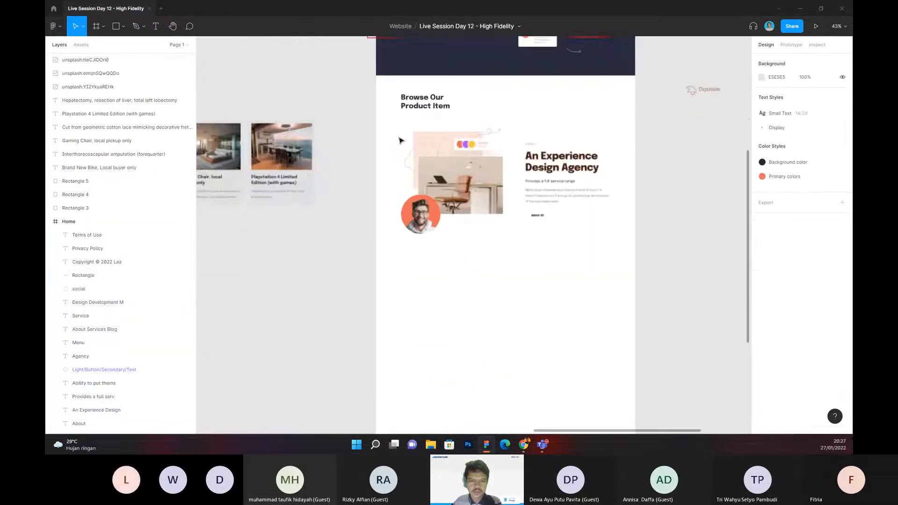
{"action": "left_click_drag", "start_coordinate": [393, 125], "coordinate": [612, 244]}
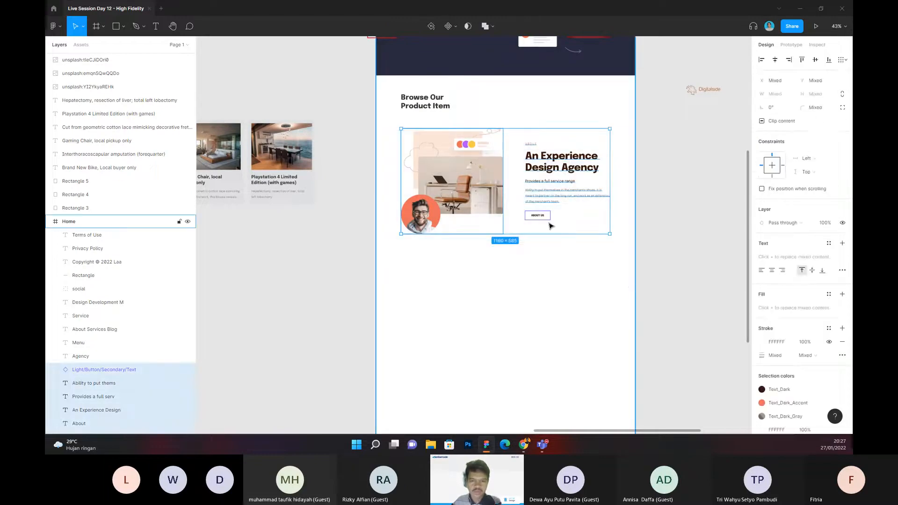
{"action": "key", "text": "ctrl+d"}
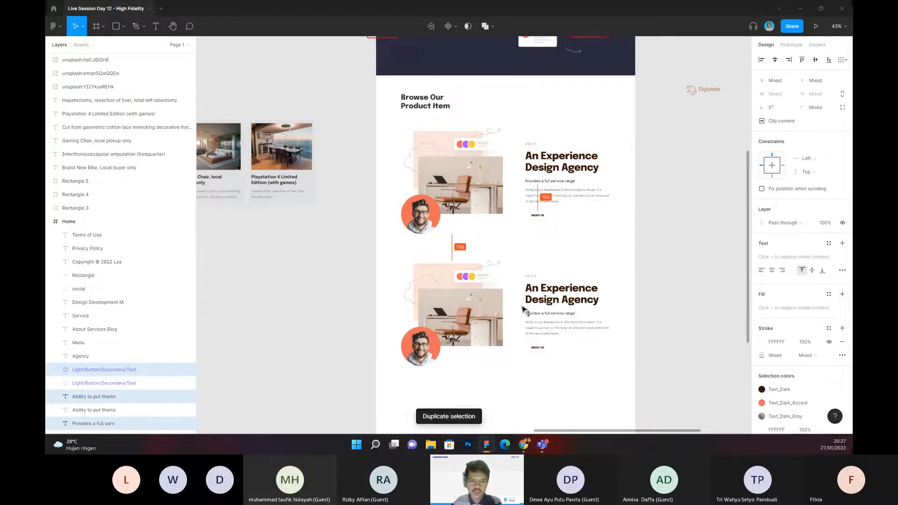
{"action": "left_click", "coordinate": [644, 310]}
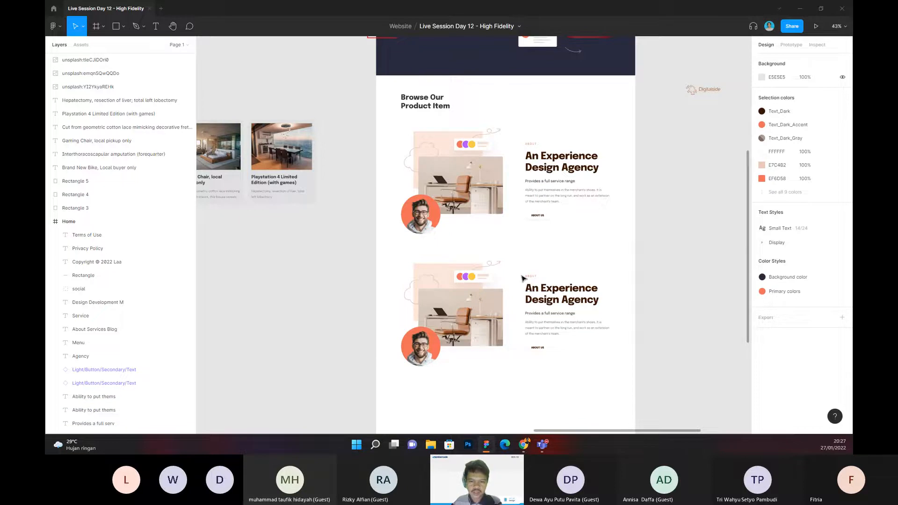
Step: Group the second row's text and swap it with the image so the text precedes the illustration
{"action": "left_click_drag", "start_coordinate": [522, 279], "coordinate": [616, 369]}
{"action": "key", "text": "ctrl+g"}
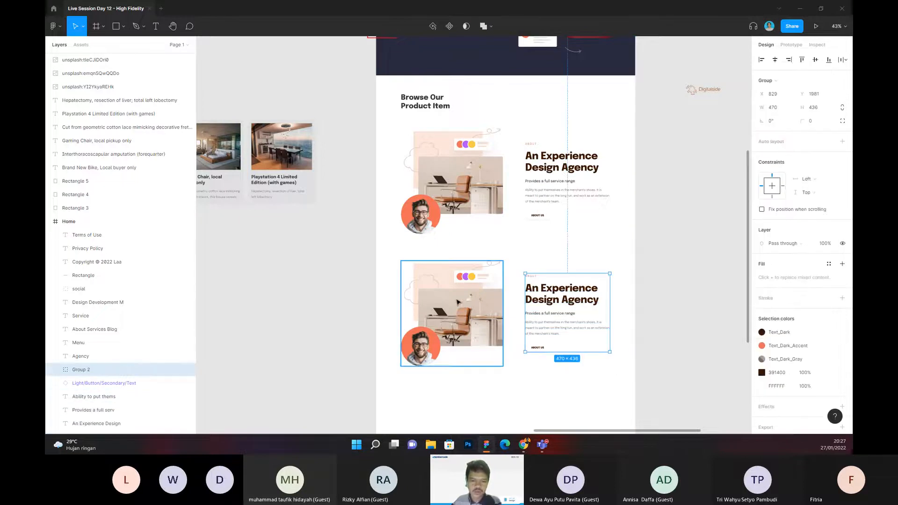
{"action": "left_click", "coordinate": [458, 302]}
{"action": "left_click_drag", "start_coordinate": [527, 254], "coordinate": [645, 369]}
{"action": "left_click", "coordinate": [490, 320], "text": "shift"}
{"action": "left_click_drag", "start_coordinate": [490, 320], "coordinate": [599, 315]}
{"action": "left_click", "coordinate": [665, 299]}
Step: Duplicate the first agency row and place the copy as a third row below the mirrored one
{"action": "left_click_drag", "start_coordinate": [668, 343], "coordinate": [657, 278]}
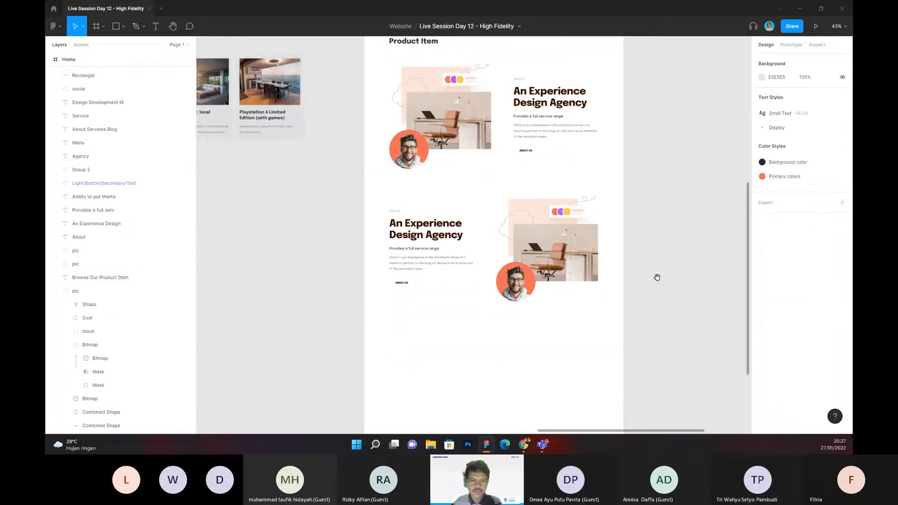
{"action": "left_click_drag", "start_coordinate": [367, 62], "coordinate": [633, 146]}
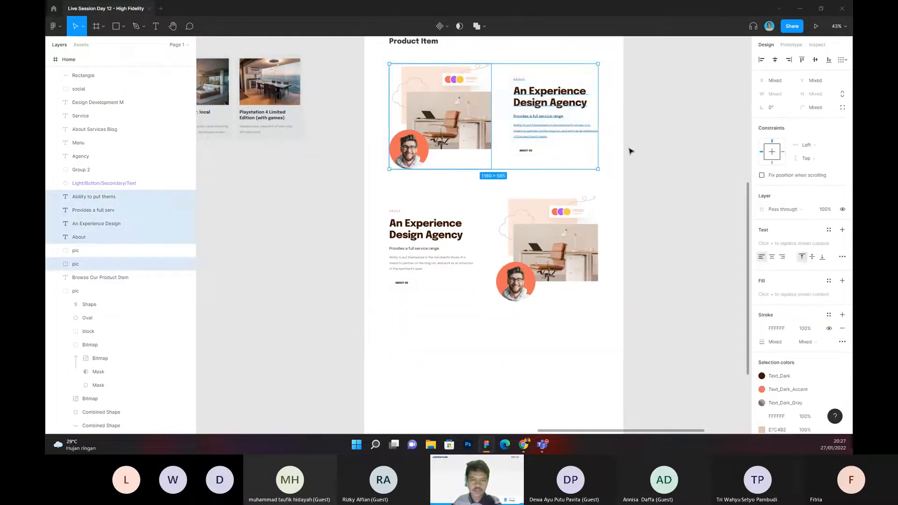
{"action": "key", "text": "ctrl+d"}
{"action": "left_click_drag", "start_coordinate": [504, 131], "coordinate": [557, 398]}
{"action": "left_click", "coordinate": [645, 226]}
Step: Reposition the three removed product cards on the empty canvas between the mobile frame and the Home frame
{"action": "left_click_drag", "start_coordinate": [270, 200], "coordinate": [480, 264]}
{"action": "scroll", "coordinate": [419, 251], "scroll_direction": "up", "scroll_amount": 1}
{"action": "left_click_drag", "start_coordinate": [419, 250], "coordinate": [483, 280]}
{"action": "left_click_drag", "start_coordinate": [380, 113], "coordinate": [576, 271]}
{"action": "scroll", "coordinate": [576, 270], "scroll_direction": "right", "scroll_amount": 2}
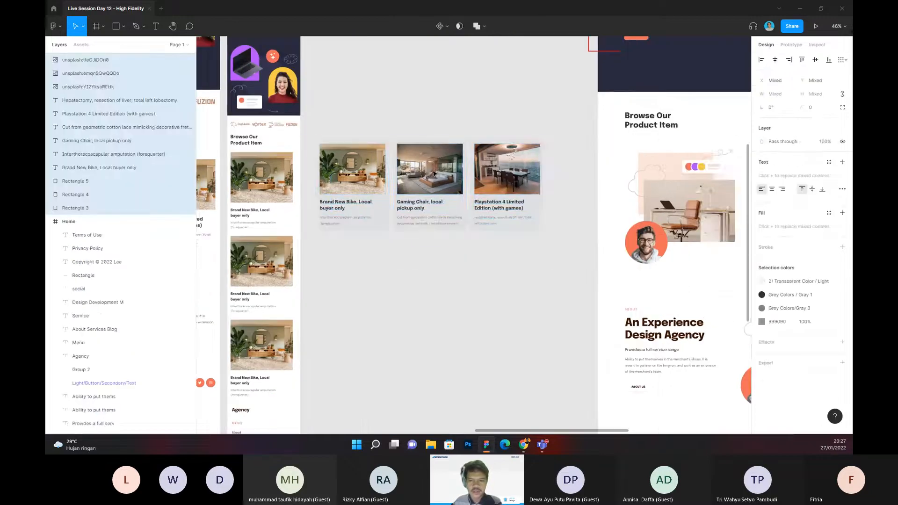
{"action": "left_click", "coordinate": [495, 115]}
Step: Examine the Home page from the hero through the three alternating image-and-text rows to the footer
{"action": "scroll", "coordinate": [496, 115], "scroll_direction": "right", "scroll_amount": 5}
{"action": "left_click_drag", "start_coordinate": [343, 154], "coordinate": [435, 217]}
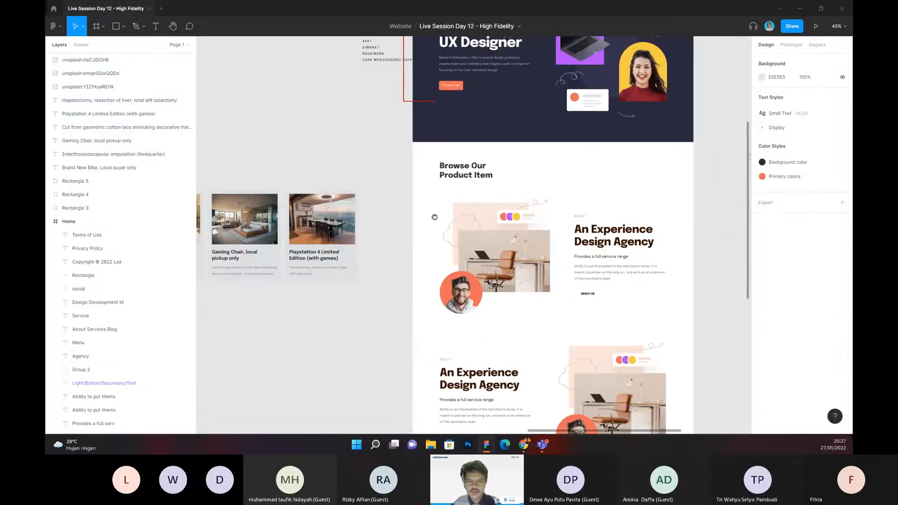
{"action": "scroll", "coordinate": [494, 202], "scroll_direction": "up", "scroll_amount": 1}
{"action": "left_click_drag", "start_coordinate": [494, 202], "coordinate": [414, 242]}
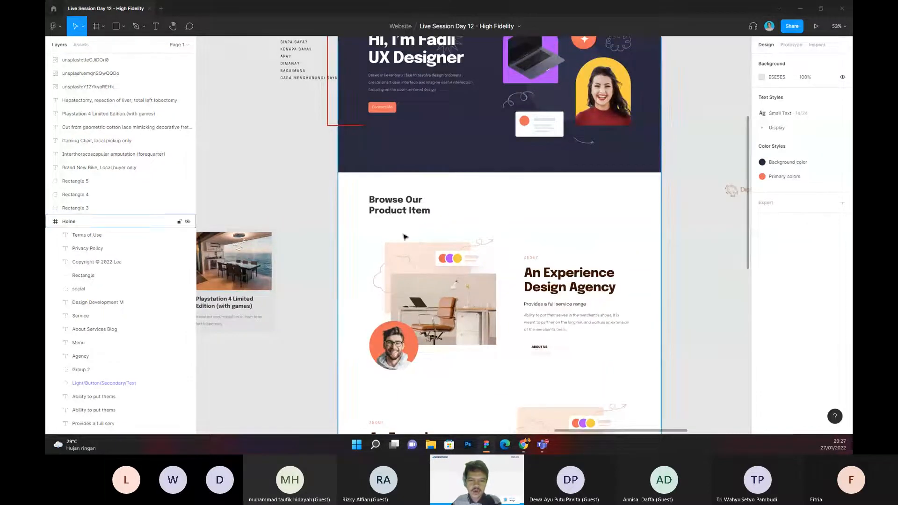
{"action": "scroll", "coordinate": [404, 237], "scroll_direction": "up", "scroll_amount": 1}
{"action": "scroll", "coordinate": [405, 237], "scroll_direction": "down", "scroll_amount": 1}
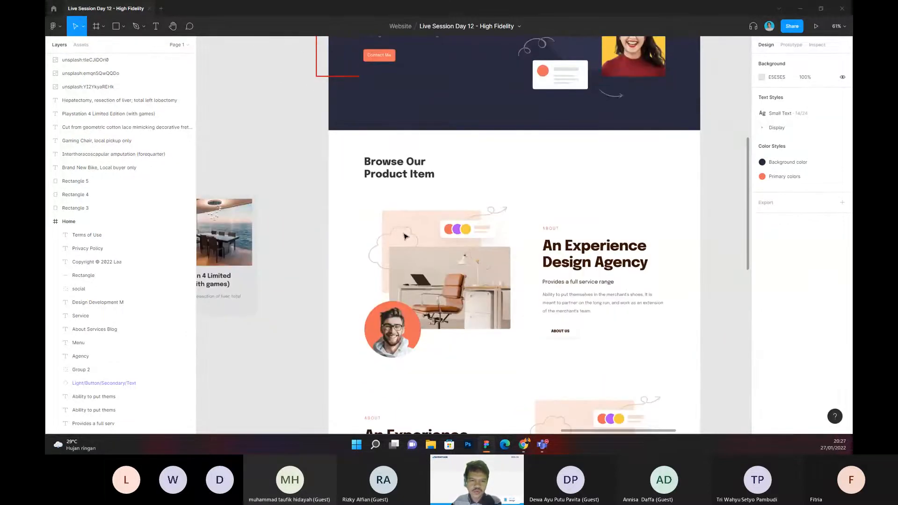
{"action": "scroll", "coordinate": [406, 235], "scroll_direction": "down", "scroll_amount": 1}
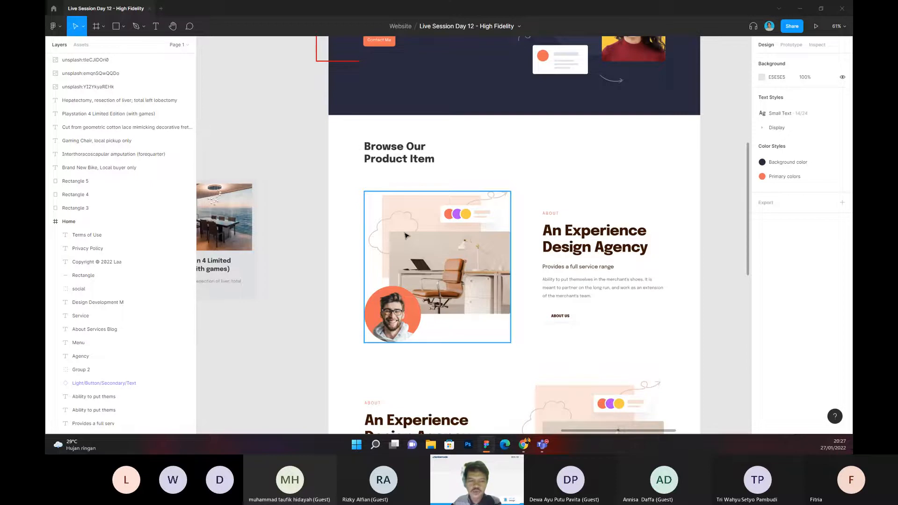
{"action": "scroll", "coordinate": [422, 220], "scroll_direction": "down", "scroll_amount": 5}
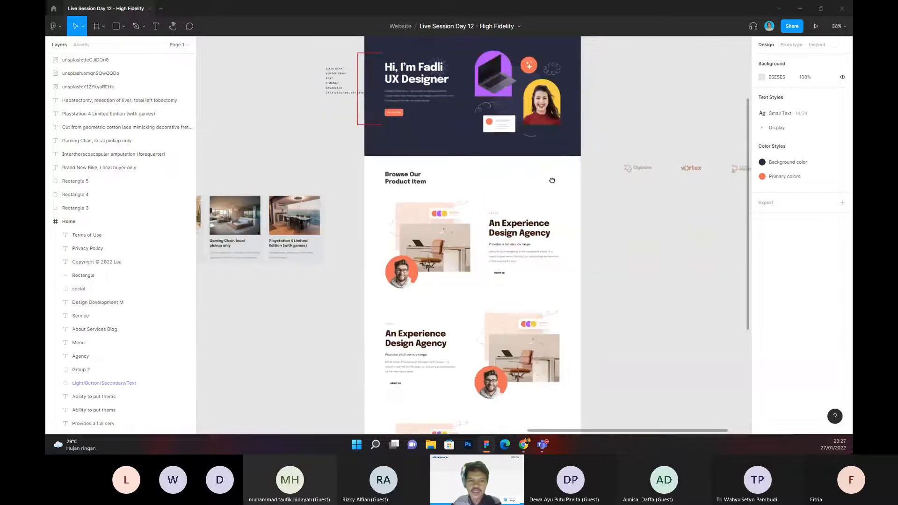
{"action": "scroll", "coordinate": [471, 188], "scroll_direction": "up", "scroll_amount": 3}
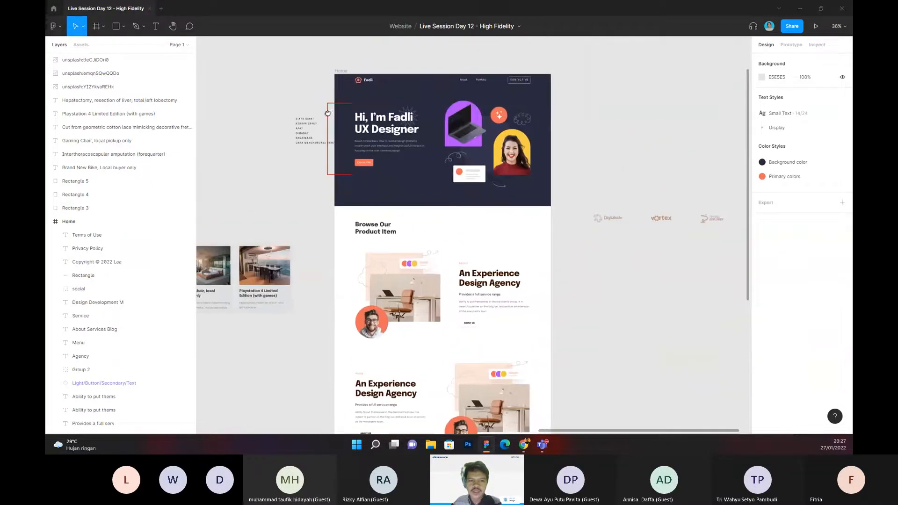
{"action": "scroll", "coordinate": [297, 114], "scroll_direction": "up", "scroll_amount": 2}
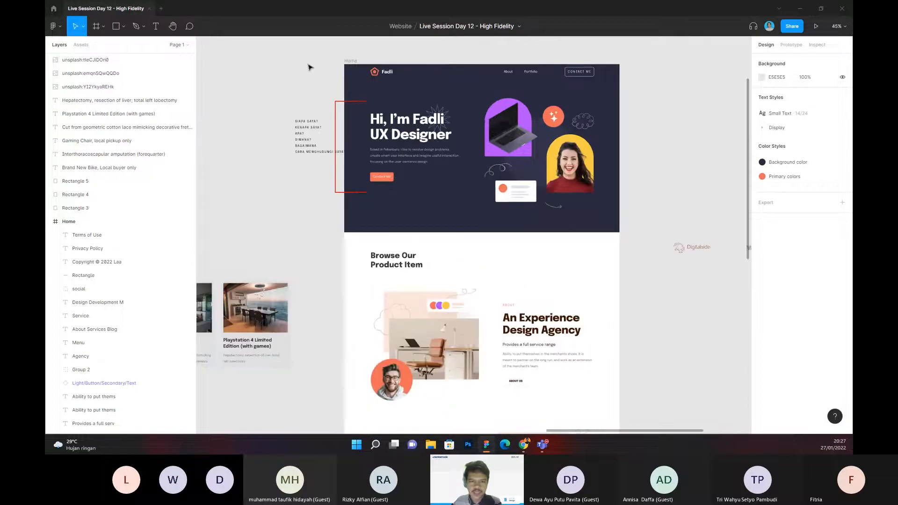
{"action": "scroll", "coordinate": [520, 146], "scroll_direction": "down", "scroll_amount": 1}
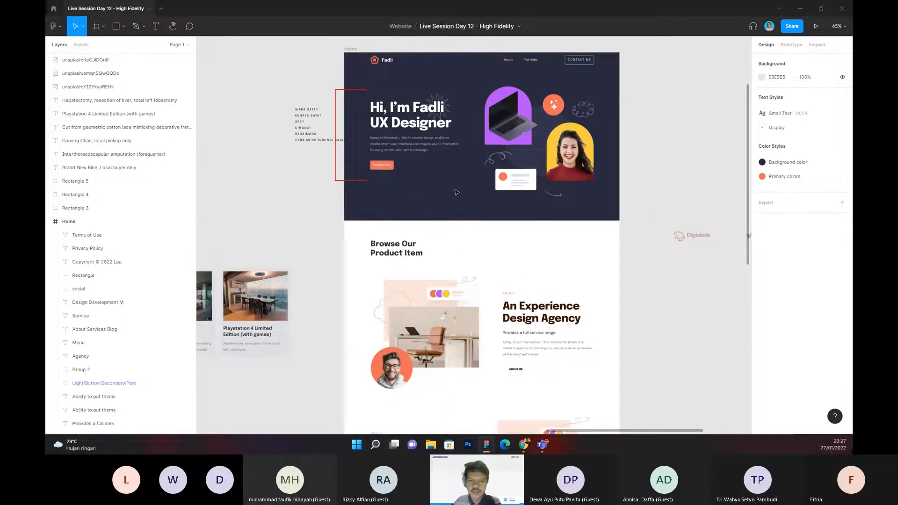
{"action": "scroll", "coordinate": [356, 182], "scroll_direction": "down", "scroll_amount": 4}
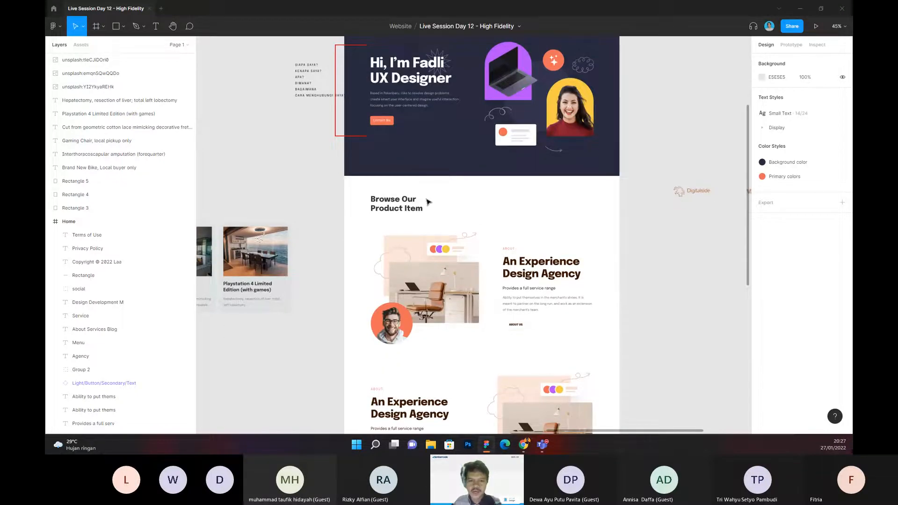
{"action": "scroll", "coordinate": [427, 208], "scroll_direction": "down", "scroll_amount": 1}
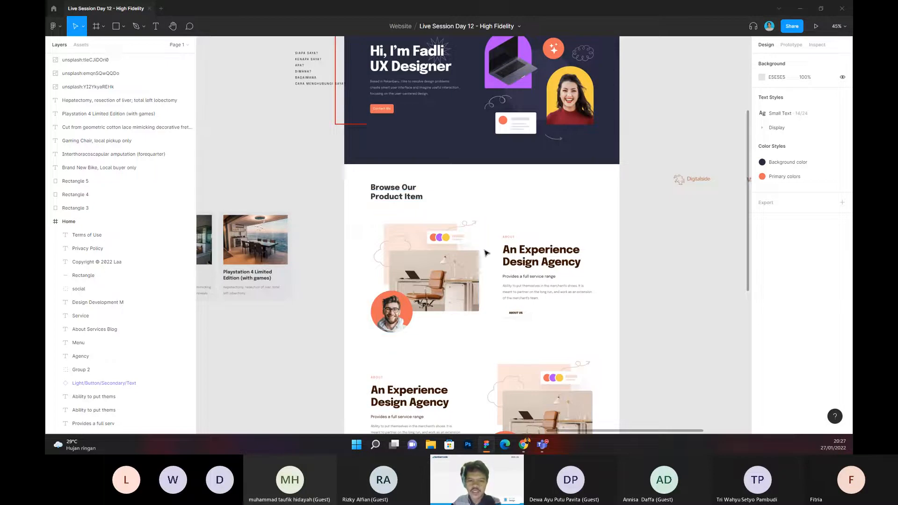
{"action": "scroll", "coordinate": [647, 267], "scroll_direction": "down", "scroll_amount": 2}
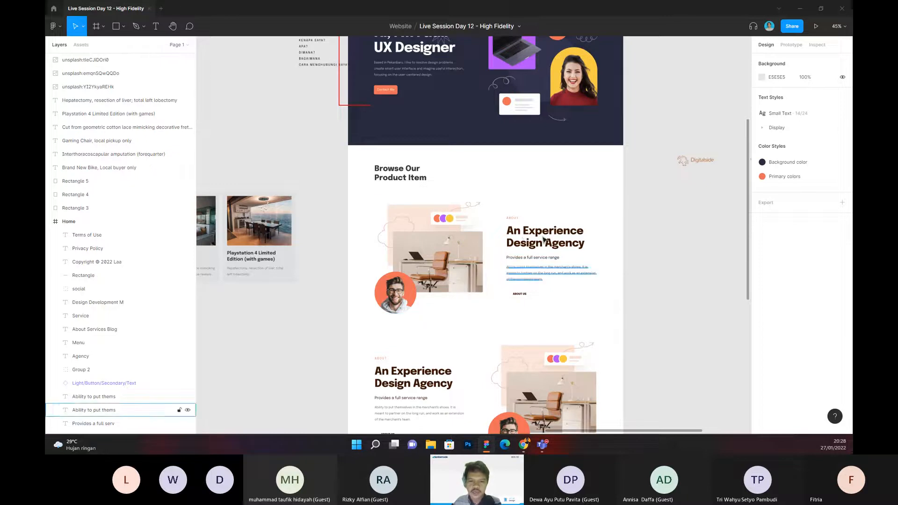
{"action": "scroll", "coordinate": [367, 177], "scroll_direction": "down", "scroll_amount": 1}
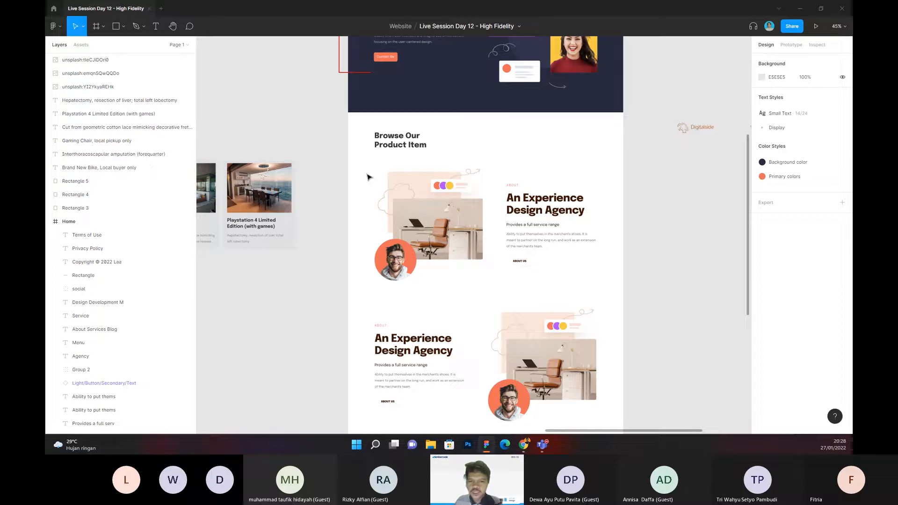
{"action": "left_click_drag", "start_coordinate": [345, 160], "coordinate": [644, 280]}
{"action": "left_click", "coordinate": [644, 281]}
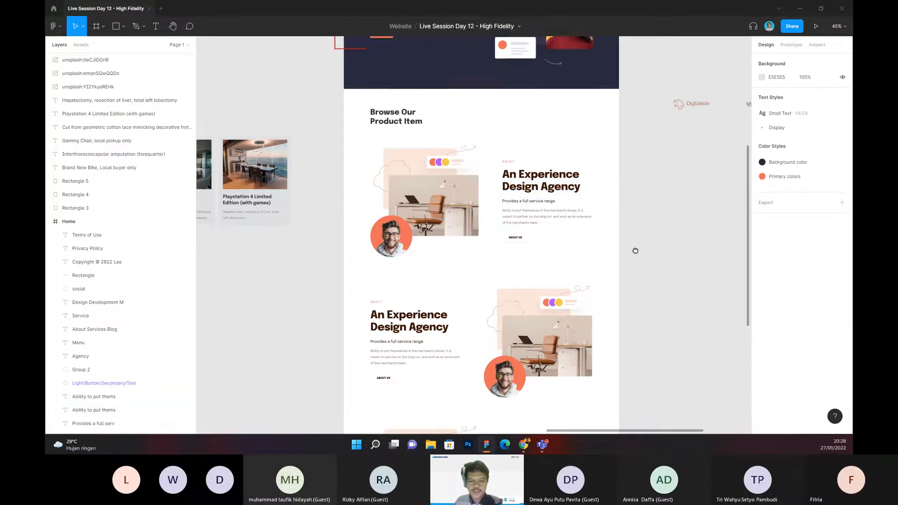
{"action": "scroll", "coordinate": [648, 272], "scroll_direction": "down", "scroll_amount": 3}
{"action": "scroll", "coordinate": [650, 262], "scroll_direction": "down", "scroll_amount": 1, "text": "ctrl"}
{"action": "scroll", "coordinate": [640, 250], "scroll_direction": "down", "scroll_amount": 2, "text": "ctrl"}
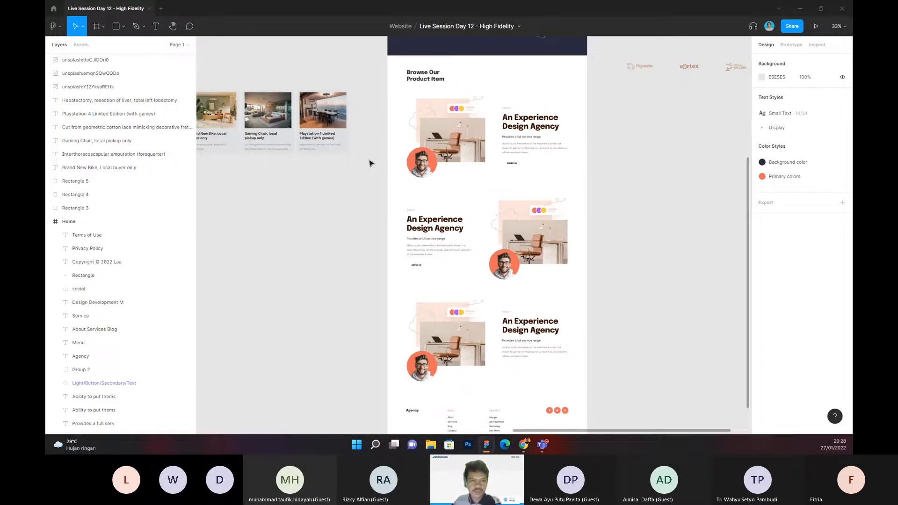
Step: Duplicate the red bracket beside the hero and stretch the copy to about 2043 px tall alongside the three rows
{"action": "scroll", "coordinate": [370, 164], "scroll_direction": "up", "scroll_amount": 2}
{"action": "left_click", "coordinate": [380, 105]}
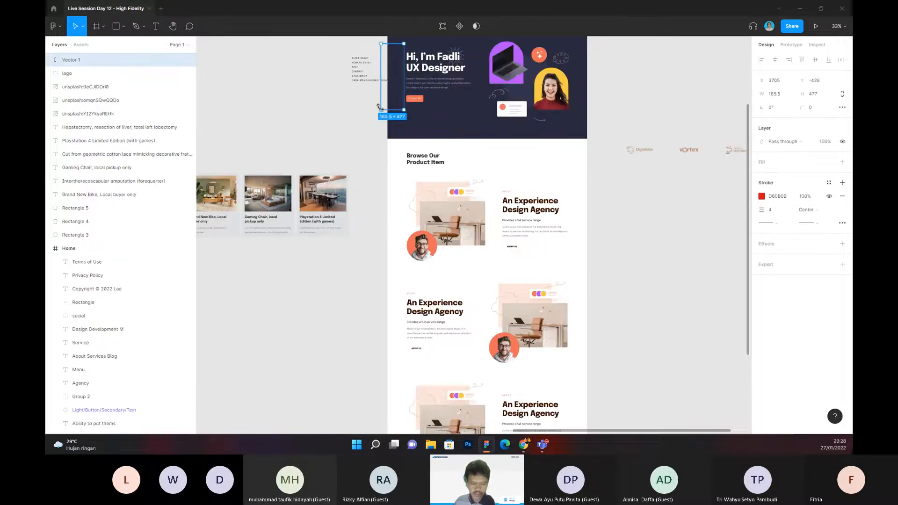
{"action": "key", "text": "ctrl+d"}
{"action": "left_click_drag", "start_coordinate": [380, 106], "coordinate": [396, 354]}
{"action": "scroll", "coordinate": [394, 400], "scroll_direction": "down", "scroll_amount": 1}
{"action": "scroll", "coordinate": [395, 399], "scroll_direction": "down", "scroll_amount": 1}
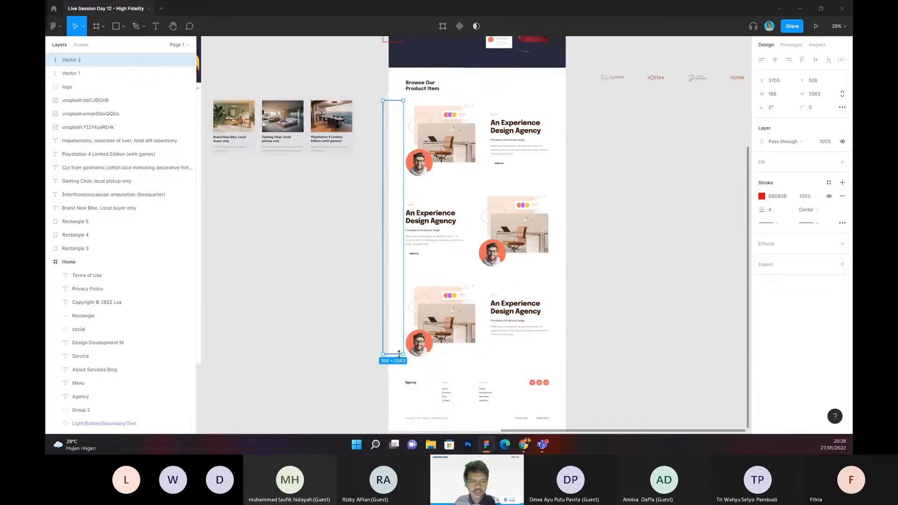
Step: Duplicate the question list note beside the hero bracket and place the copy next to the new tall bracket
{"action": "left_click", "coordinate": [309, 276]}
{"action": "left_click_drag", "start_coordinate": [309, 276], "coordinate": [408, 376]}
{"action": "left_click_drag", "start_coordinate": [320, 157], "coordinate": [448, 307]}
{"action": "left_click_drag", "start_coordinate": [392, 222], "coordinate": [345, 161]}
{"action": "left_click", "coordinate": [388, 219]}
{"action": "left_click", "coordinate": [420, 121]}
{"action": "left_click_drag", "start_coordinate": [420, 120], "coordinate": [415, 232]}
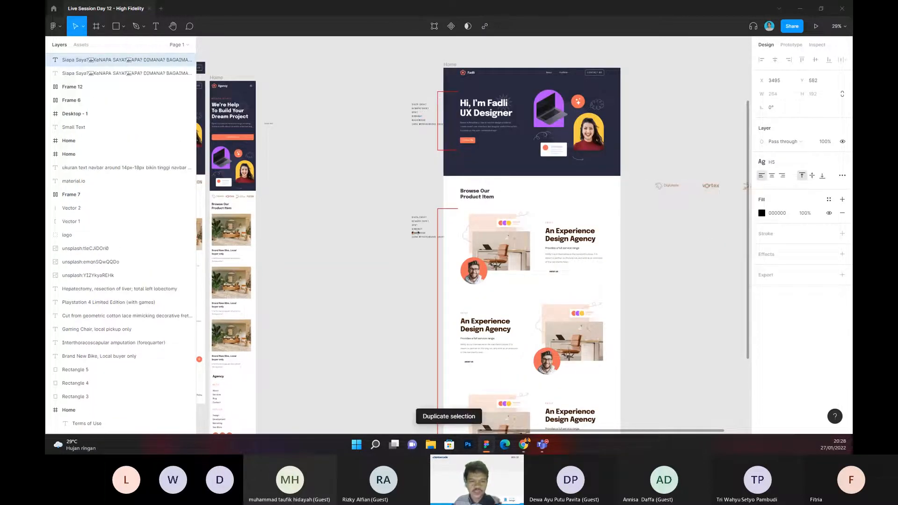
Step: Align the copied question list note with the top of the tall bracket, at about X 3415, Y 526
{"action": "scroll", "coordinate": [416, 231], "scroll_direction": "up", "scroll_amount": 6}
{"action": "left_click", "coordinate": [425, 131]}
{"action": "left_click_drag", "start_coordinate": [425, 130], "coordinate": [431, 166]}
{"action": "left_click", "coordinate": [458, 234]}
{"action": "left_click_drag", "start_coordinate": [459, 233], "coordinate": [419, 178]}
{"action": "left_click", "coordinate": [444, 150]}
Step: Replace the copied note's entire text with "Max:5 List"
{"action": "left_click", "coordinate": [416, 191]}
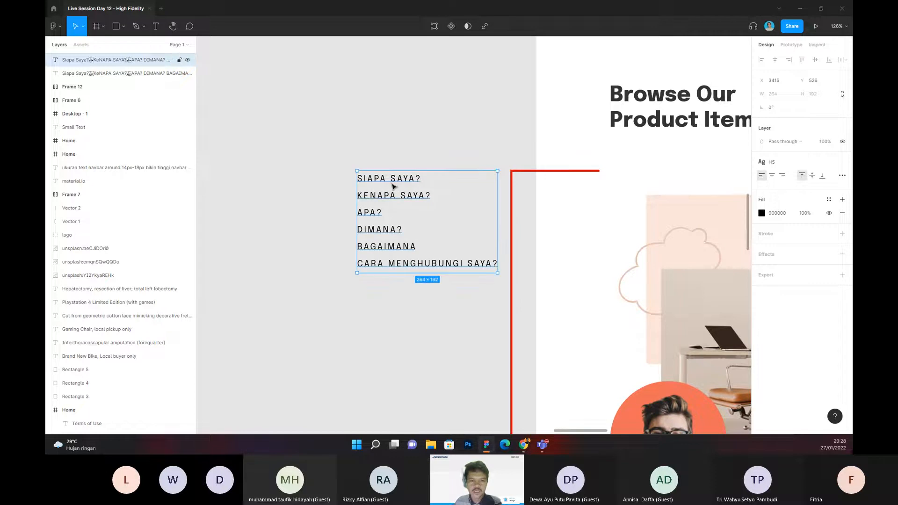
{"action": "key", "text": "Return"}
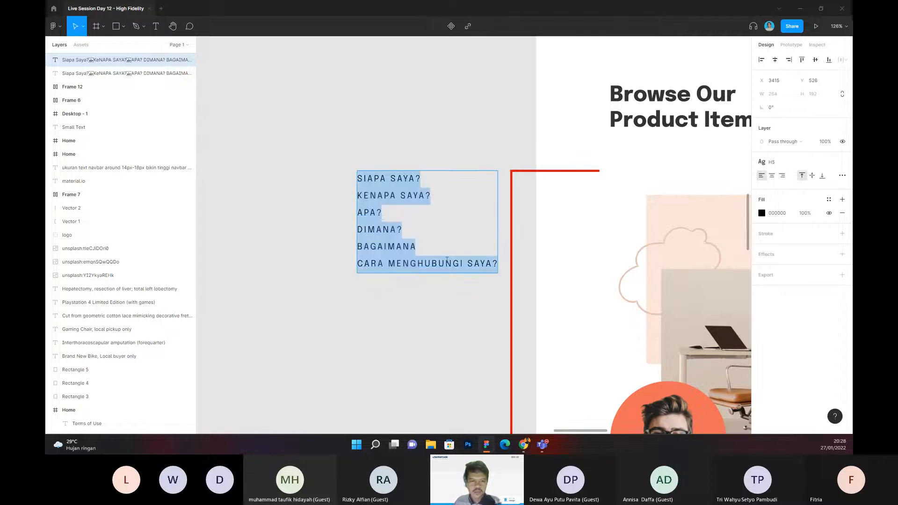
{"action": "left_click_drag", "start_coordinate": [497, 263], "coordinate": [354, 179]}
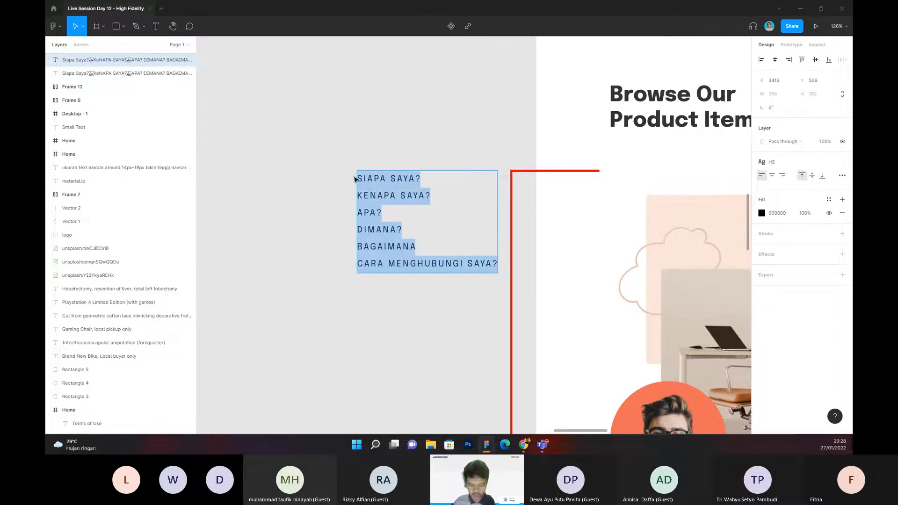
{"action": "type", "text": "Max:5 List"}
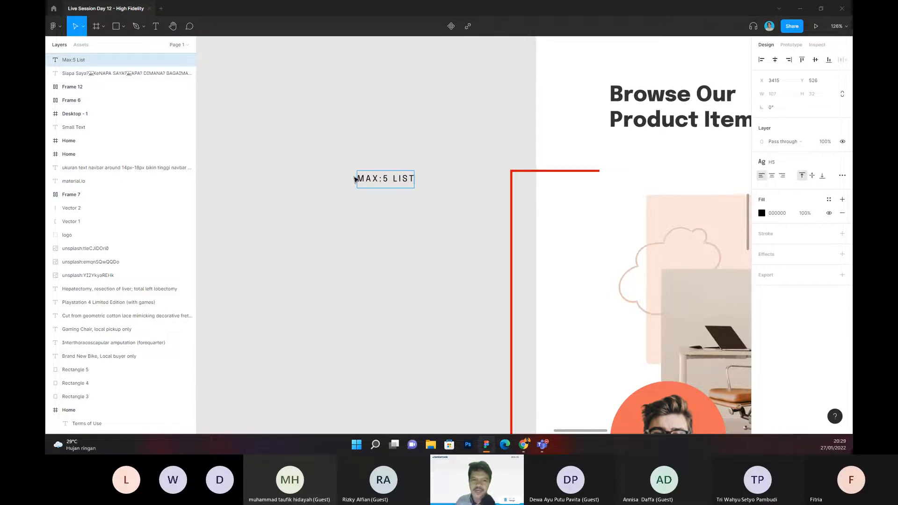
{"action": "key", "text": "Escape"}
Step: Duplicate the "Max:5 List" note and place the copy directly beneath it, at about X 3415, Y 566
{"action": "left_click_drag", "start_coordinate": [397, 235], "coordinate": [419, 247]}
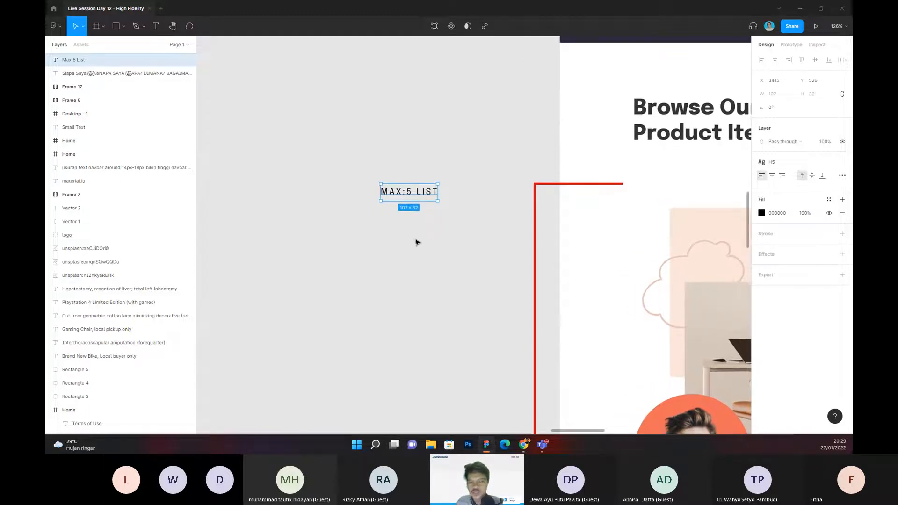
{"action": "left_click_drag", "start_coordinate": [417, 242], "coordinate": [407, 240]}
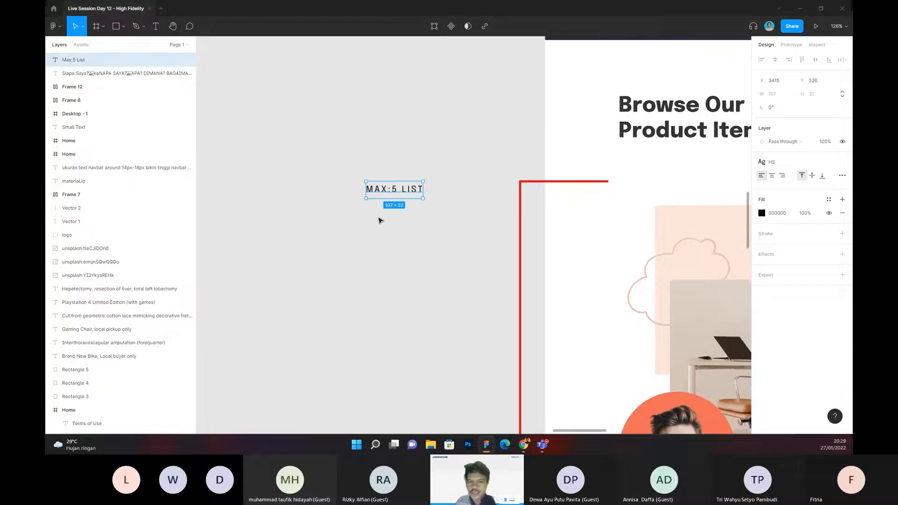
{"action": "left_click_drag", "start_coordinate": [421, 239], "coordinate": [402, 237]}
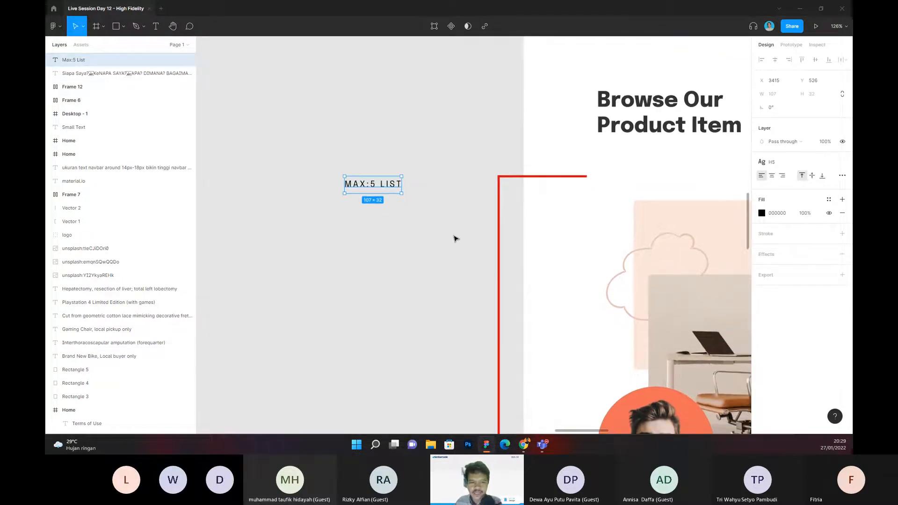
{"action": "key", "text": "ctrl+d"}
{"action": "left_click_drag", "start_coordinate": [364, 186], "coordinate": [418, 210]}
Step: Rewrite the copied note as two lines, "SEction ATAs:" followed by "PALING BAGUS"
{"action": "double_click", "coordinate": [364, 209]}
{"action": "type", "text": "PA"}
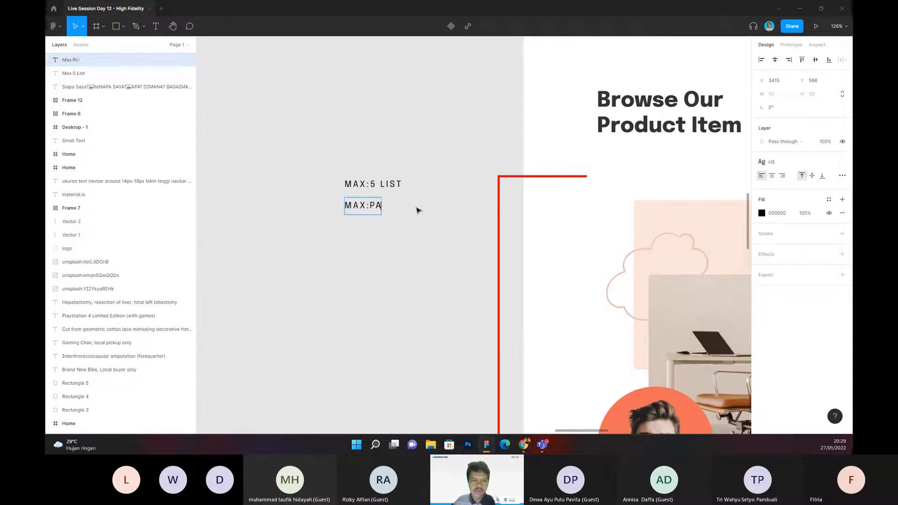
{"action": "type", "text": "LING BAGUS"}
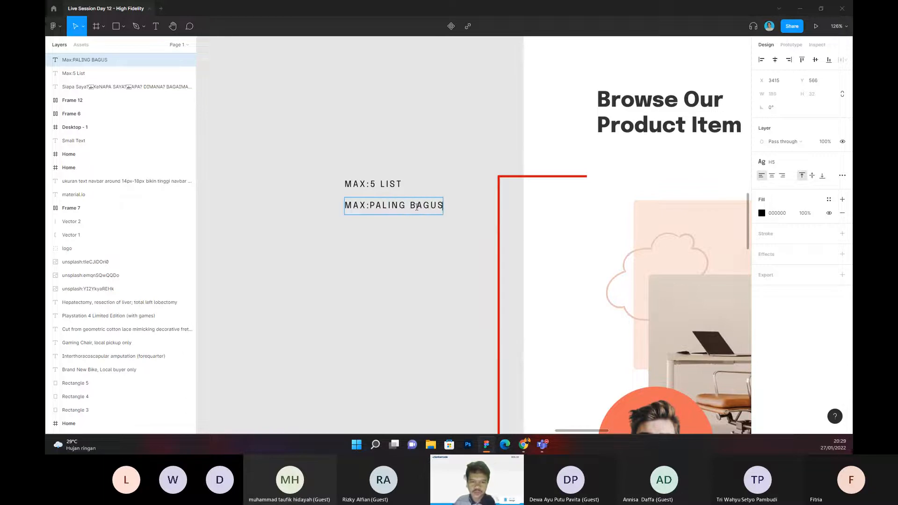
{"action": "left_click_drag", "start_coordinate": [369, 205], "coordinate": [333, 224]}
{"action": "type", "text": "SEction "}
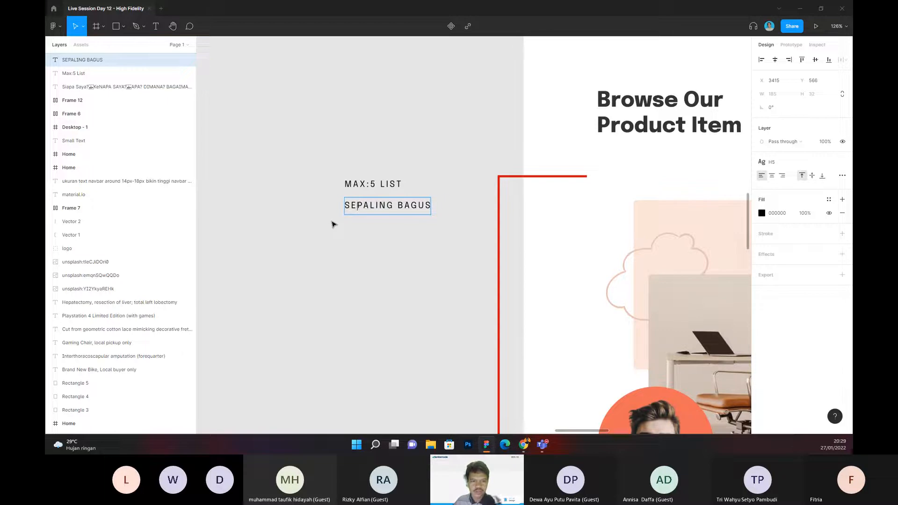
{"action": "type", "text": "ATAs"}
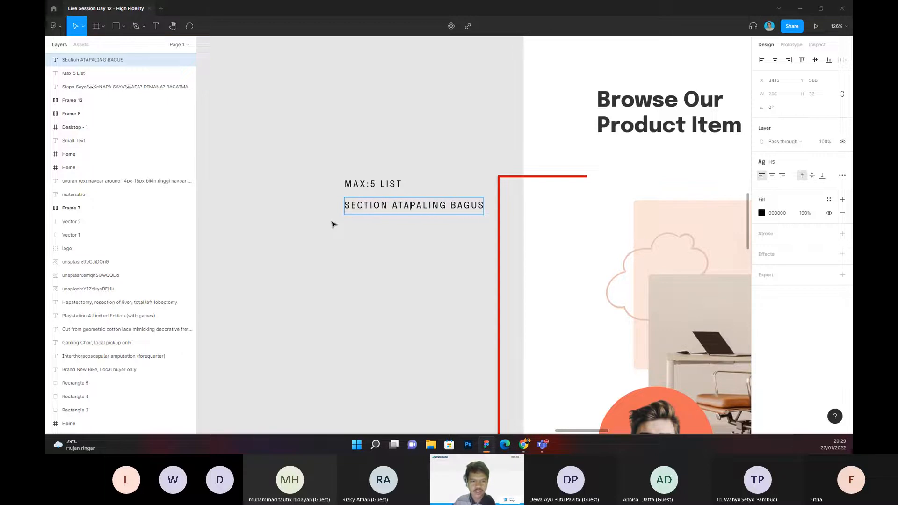
{"action": "key", "text": "Return"}
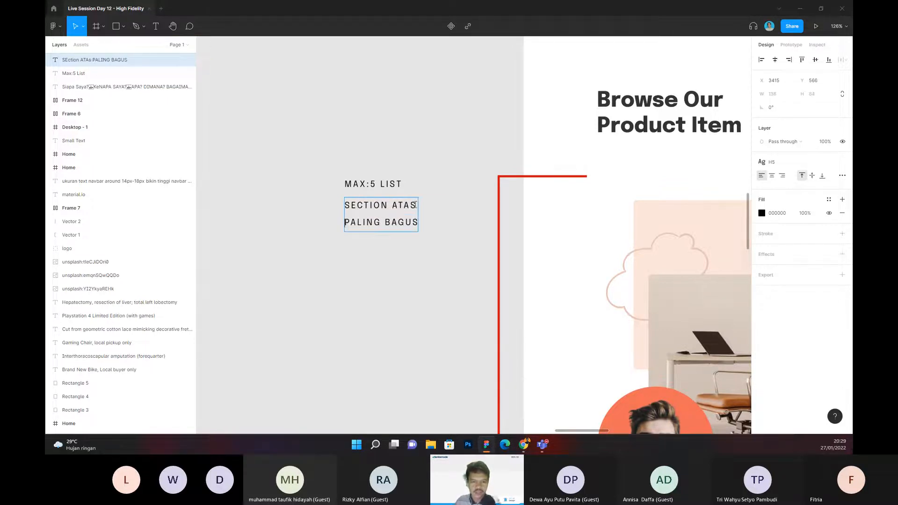
{"action": "type", "text": ":"}
{"action": "key", "text": "Escape"}
{"action": "key", "text": "Escape"}
Step: Select the whole first project row below the Browse Our Product Item heading, including its picture, texts and About Us button
{"action": "scroll", "coordinate": [400, 287], "scroll_direction": "down", "scroll_amount": 5}
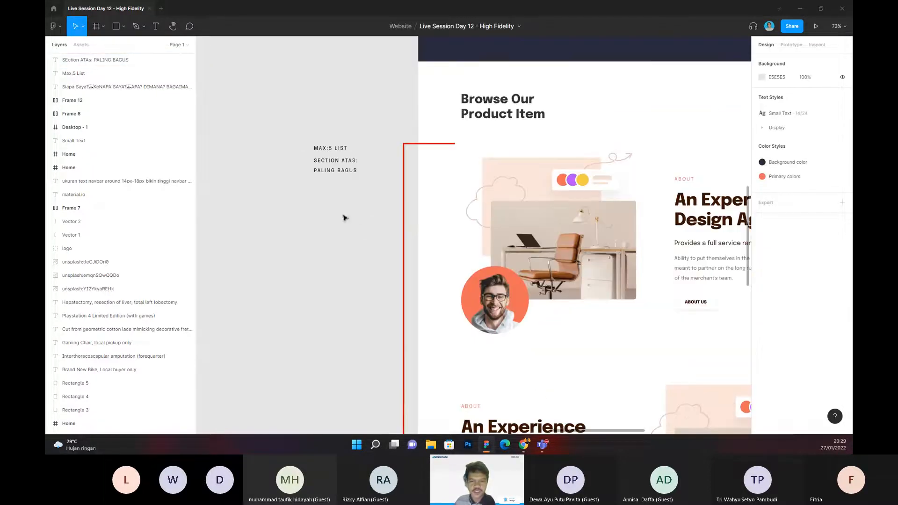
{"action": "scroll", "coordinate": [322, 203], "scroll_direction": "down", "scroll_amount": 3}
{"action": "left_click_drag", "start_coordinate": [439, 153], "coordinate": [661, 285]}
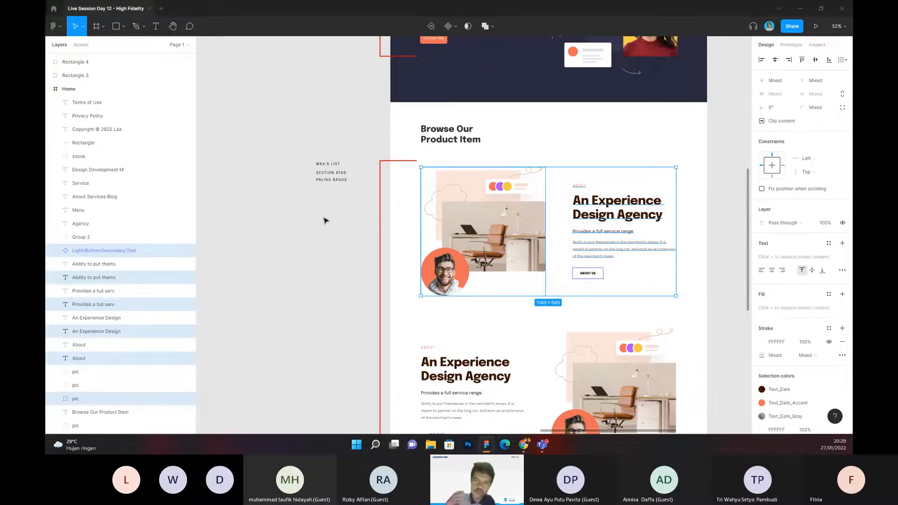
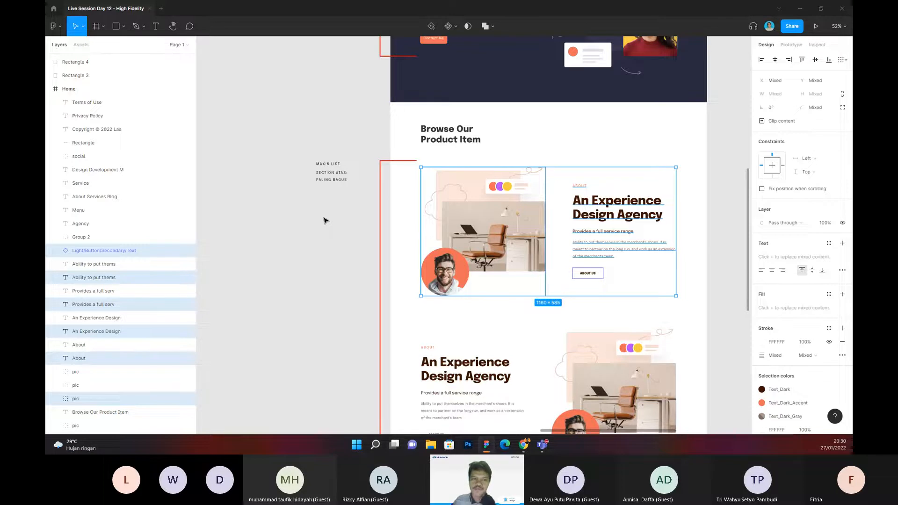
Step: Duplicate the "Max:5 List" note and place the copy beneath the "Section Atas: Paling Bagus" note, at about X 3415, Y 638
{"action": "scroll", "coordinate": [326, 221], "scroll_direction": "up", "scroll_amount": 3, "text": "ctrl"}
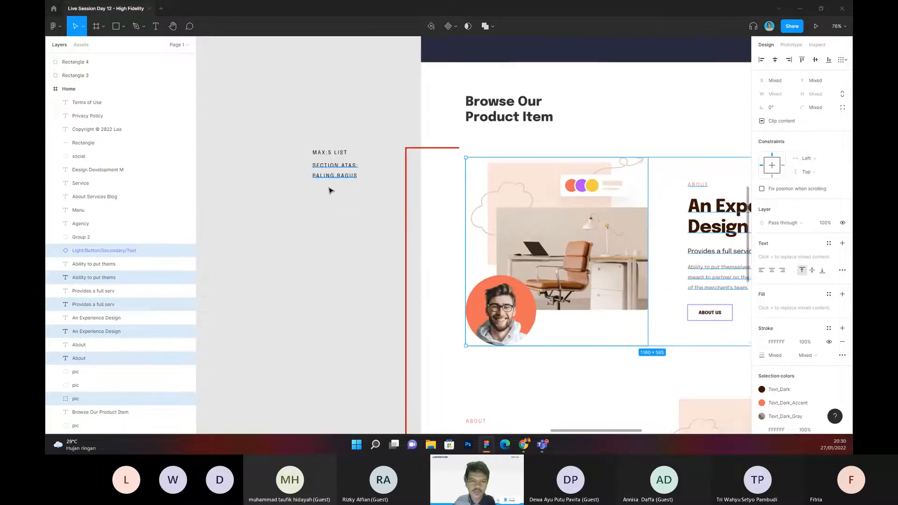
{"action": "scroll", "coordinate": [336, 211], "scroll_direction": "down", "scroll_amount": 3}
{"action": "scroll", "coordinate": [342, 217], "scroll_direction": "down", "scroll_amount": 4, "text": "ctrl"}
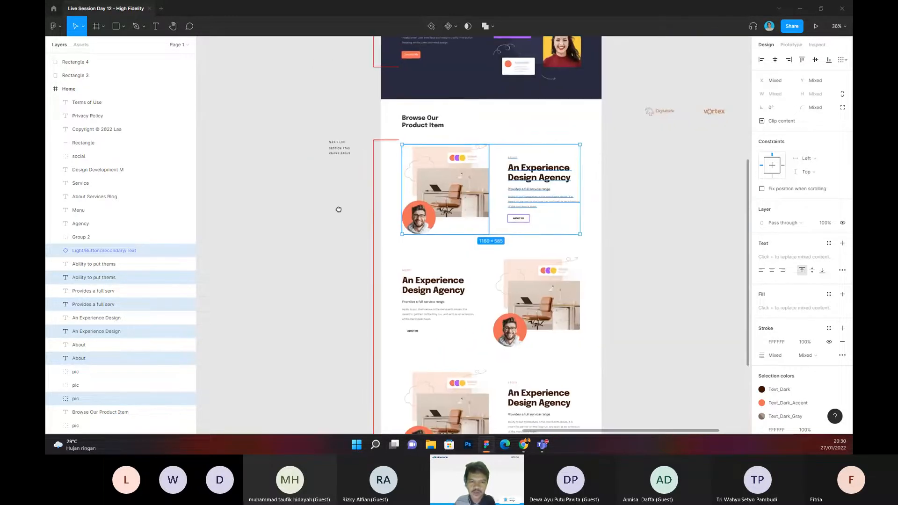
{"action": "scroll", "coordinate": [338, 171], "scroll_direction": "up", "scroll_amount": 5, "text": "ctrl"}
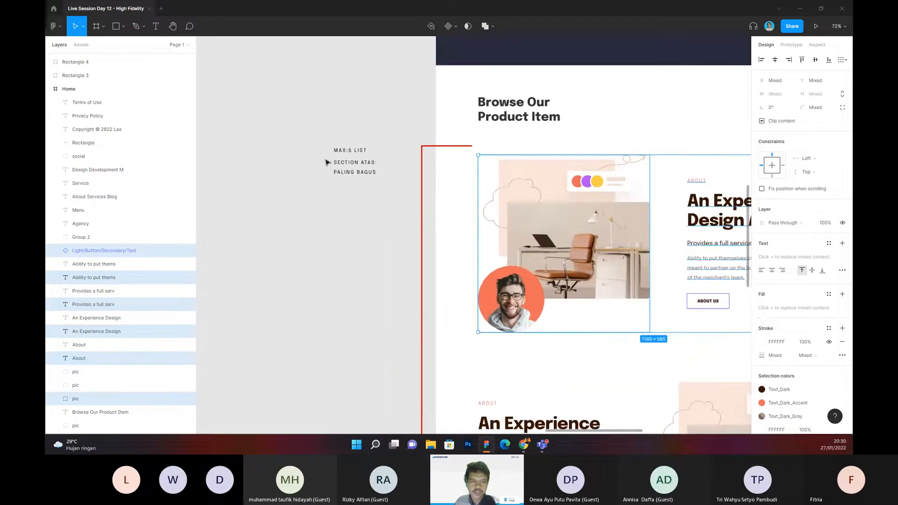
{"action": "left_click", "coordinate": [360, 148]}
{"action": "left_click_drag", "start_coordinate": [360, 149], "coordinate": [352, 205], "text": "alt"}
Step: Rewrite the lowest copied note as "MIN:1 Project"
{"action": "double_click", "coordinate": [367, 207]}
{"action": "type", "text": "IN:5 LIST"}
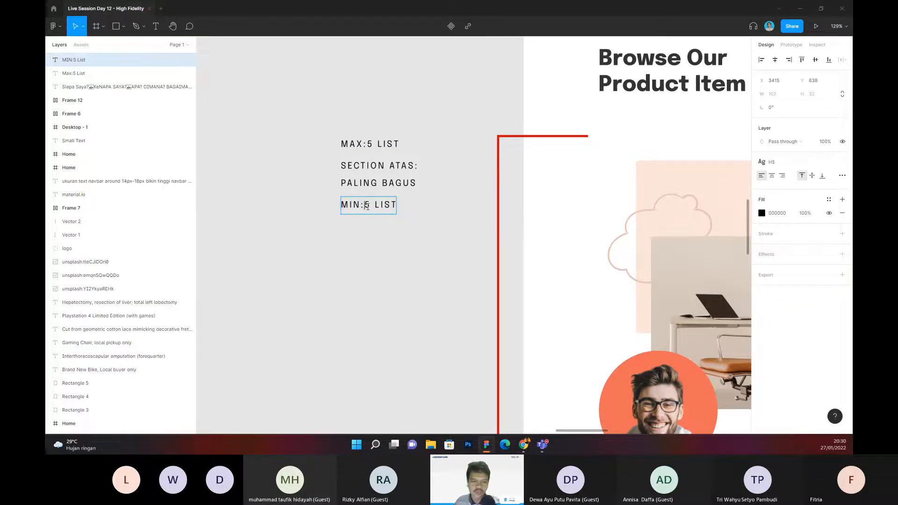
{"action": "double_click", "coordinate": [369, 206]}
{"action": "type", "text": "1"}
{"action": "double_click", "coordinate": [388, 205]}
{"action": "type", "text": "Project"}
Step: Replace the word "List" in the topmost "Max:5" note with "PROJECT"
{"action": "double_click", "coordinate": [388, 144]}
{"action": "type", "text": "PROJECT"}
{"action": "left_click", "coordinate": [424, 233]}
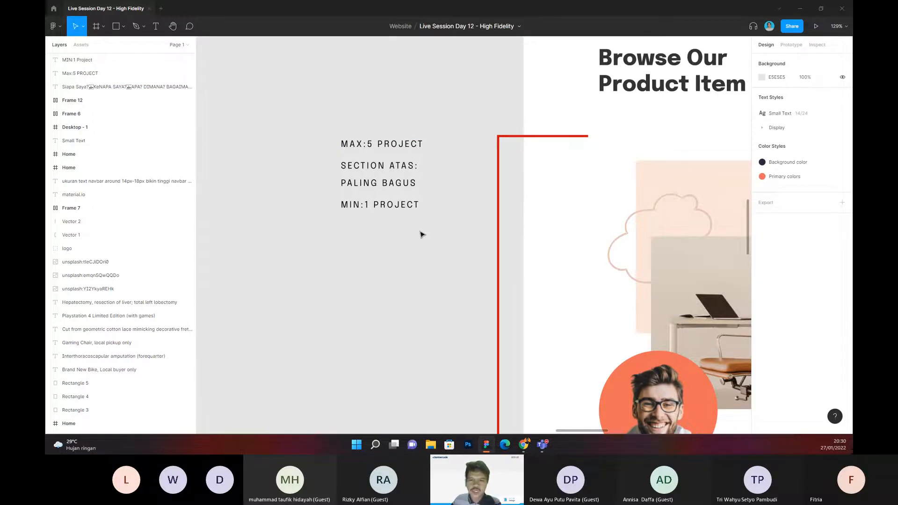
Step: Duplicate the "MIN:1 Project" note and place the copy directly beneath it, at about X 3415, Y 678
{"action": "scroll", "coordinate": [422, 234], "scroll_direction": "down", "scroll_amount": 2}
{"action": "left_click_drag", "start_coordinate": [425, 243], "coordinate": [351, 239]}
{"action": "scroll", "coordinate": [385, 152], "scroll_direction": "down", "scroll_amount": 1}
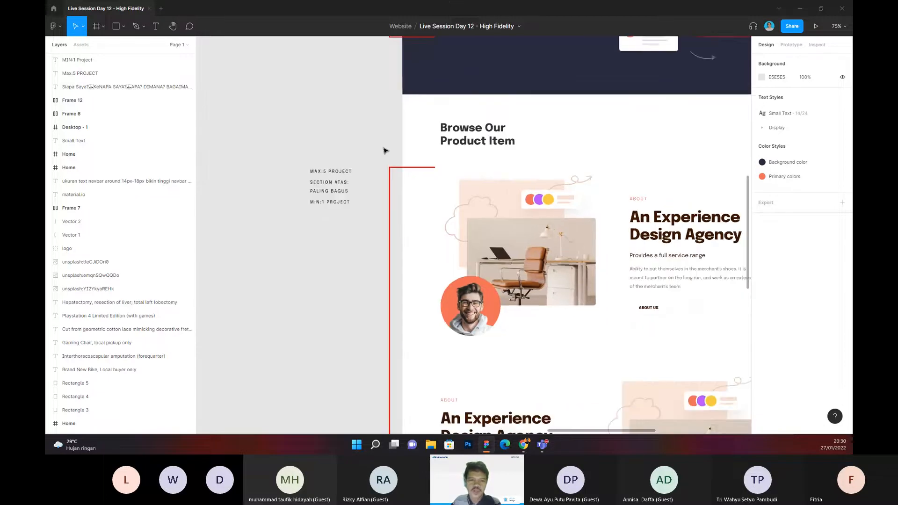
{"action": "left_click_drag", "start_coordinate": [352, 150], "coordinate": [398, 158]}
{"action": "scroll", "coordinate": [377, 190], "scroll_direction": "up", "scroll_amount": 3}
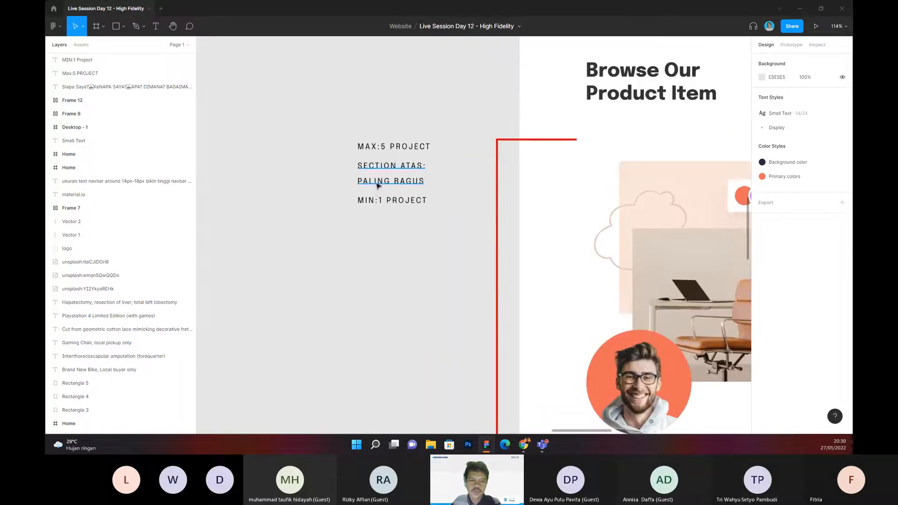
{"action": "left_click_drag", "start_coordinate": [436, 205], "coordinate": [396, 217]}
{"action": "scroll", "coordinate": [386, 204], "scroll_direction": "up", "scroll_amount": 2}
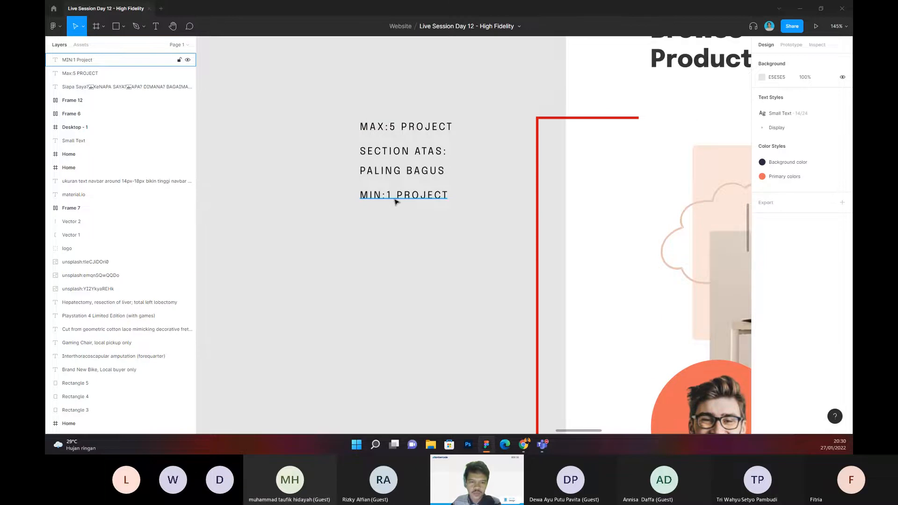
{"action": "left_click", "coordinate": [395, 201]}
{"action": "scroll", "coordinate": [451, 235], "scroll_direction": "down", "scroll_amount": 4}
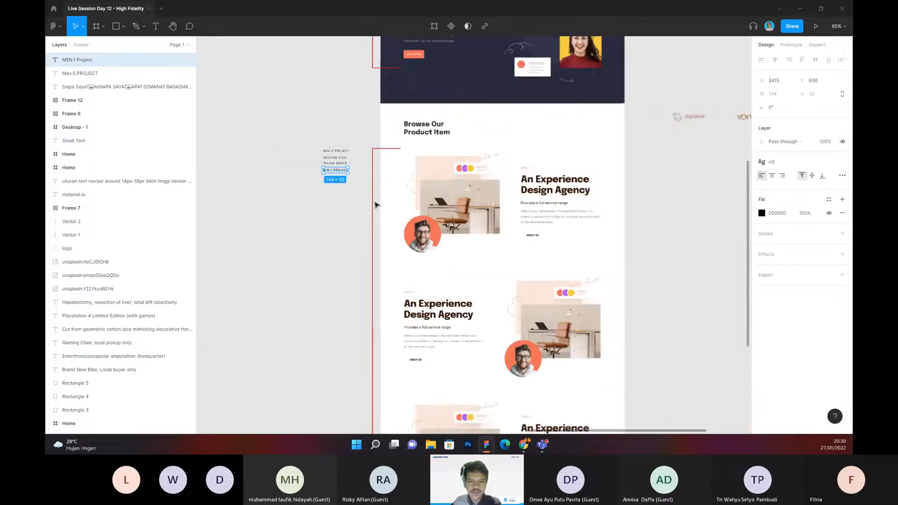
{"action": "left_click_drag", "start_coordinate": [385, 141], "coordinate": [344, 90]}
{"action": "left_click_drag", "start_coordinate": [469, 286], "coordinate": [610, 278]}
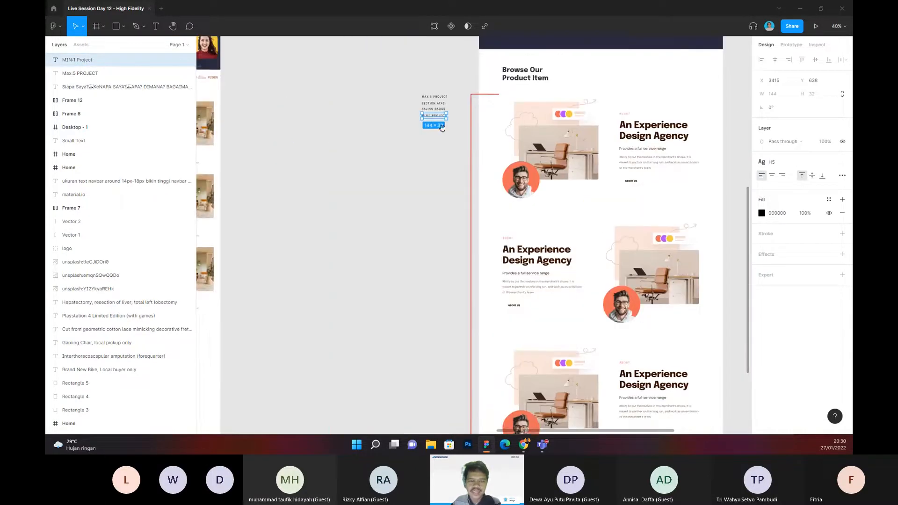
{"action": "scroll", "coordinate": [427, 130], "scroll_direction": "up", "scroll_amount": 10}
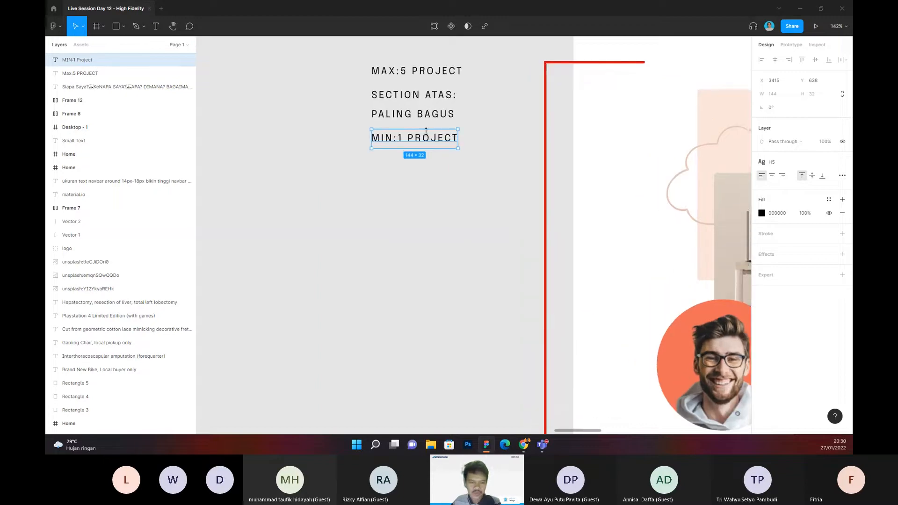
{"action": "key", "text": "ctrl+d"}
{"action": "left_click_drag", "start_coordinate": [425, 135], "coordinate": [369, 164]}
Step: Replace "MIN:1" in the new copy with "BIASANYA 3" so the note reads "BIASANYA 3 Project"
{"action": "double_click", "coordinate": [408, 166]}
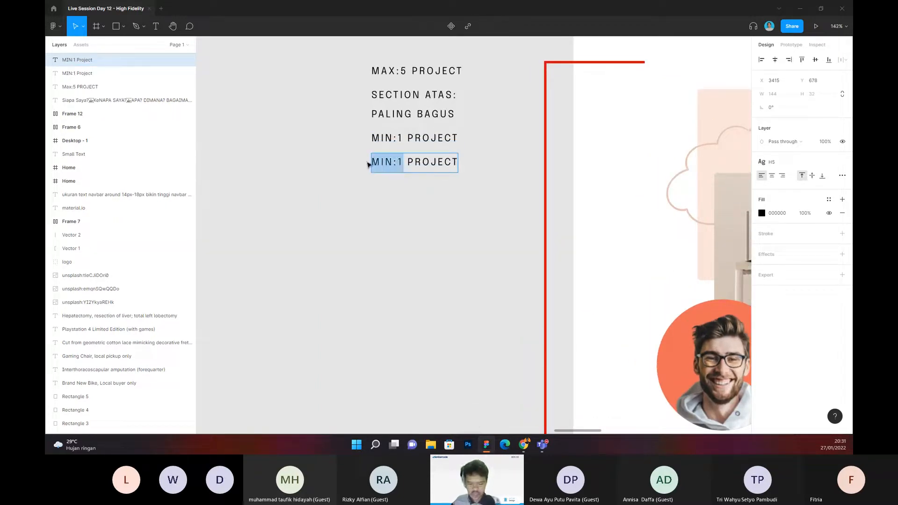
{"action": "type", "text": "BIASANYA 3"}
{"action": "key", "text": "Escape"}
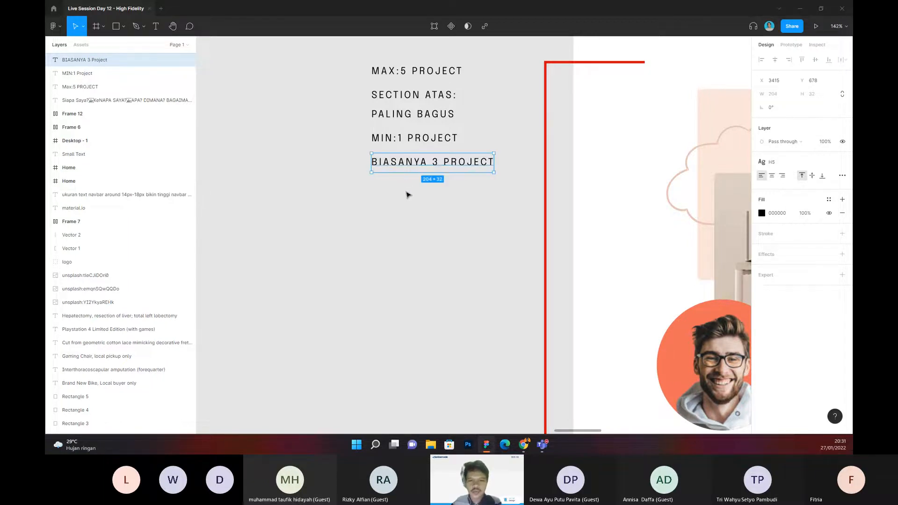
{"action": "left_click", "coordinate": [407, 195]}
Step: Examine the stacked project notes beside the red bracket together with the project rows they describe
{"action": "scroll", "coordinate": [407, 194], "scroll_direction": "down", "scroll_amount": 5}
{"action": "left_click_drag", "start_coordinate": [362, 182], "coordinate": [334, 145]}
{"action": "scroll", "coordinate": [334, 145], "scroll_direction": "down", "scroll_amount": 3}
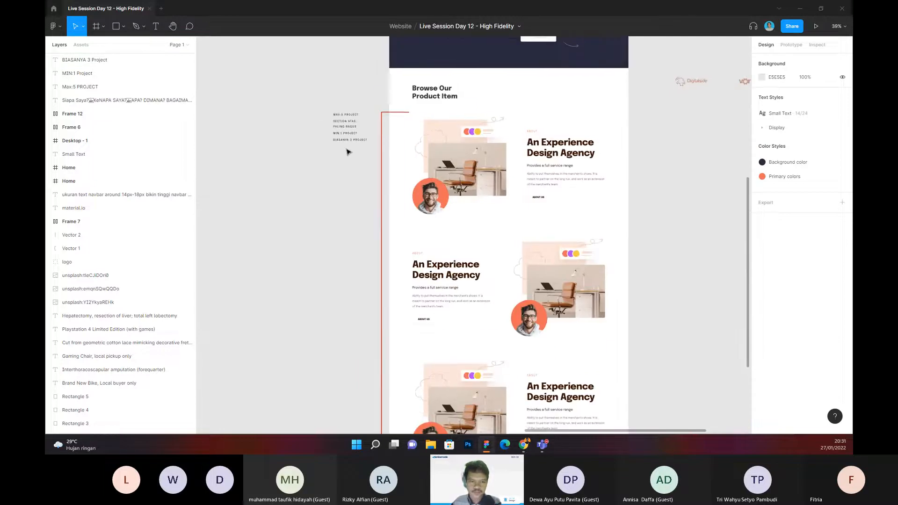
{"action": "scroll", "coordinate": [347, 154], "scroll_direction": "up", "scroll_amount": 3}
{"action": "left_click_drag", "start_coordinate": [347, 154], "coordinate": [381, 213]}
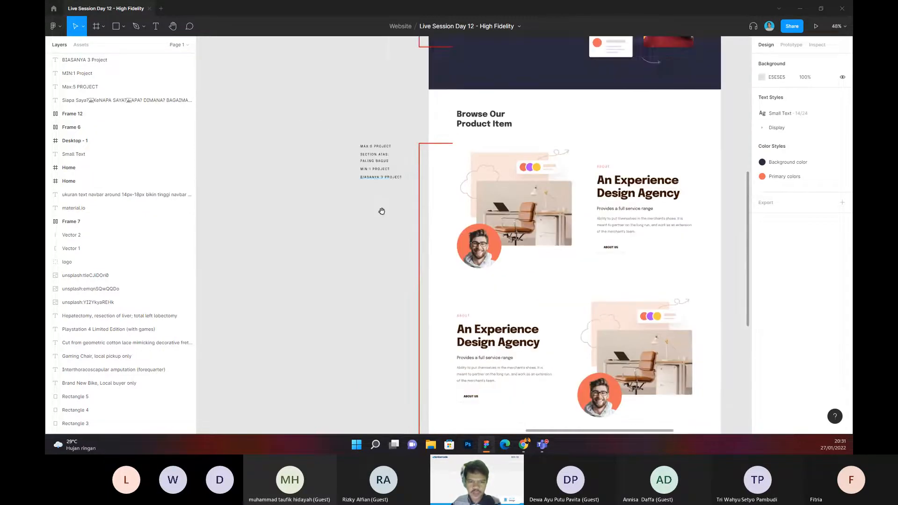
{"action": "scroll", "coordinate": [382, 181], "scroll_direction": "up", "scroll_amount": 5}
{"action": "scroll", "coordinate": [390, 199], "scroll_direction": "down", "scroll_amount": 5}
{"action": "left_click_drag", "start_coordinate": [436, 133], "coordinate": [377, 90]}
{"action": "scroll", "coordinate": [374, 219], "scroll_direction": "up", "scroll_amount": 6}
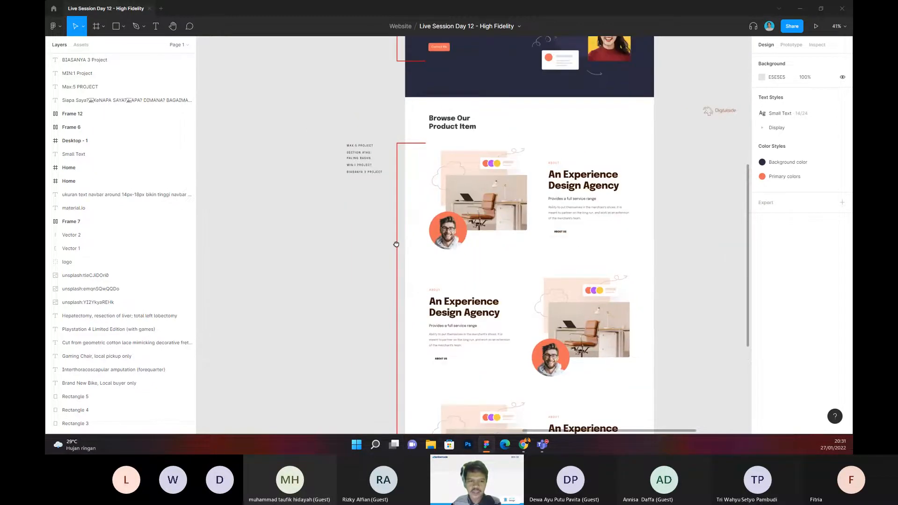
{"action": "left_click_drag", "start_coordinate": [404, 230], "coordinate": [409, 235]}
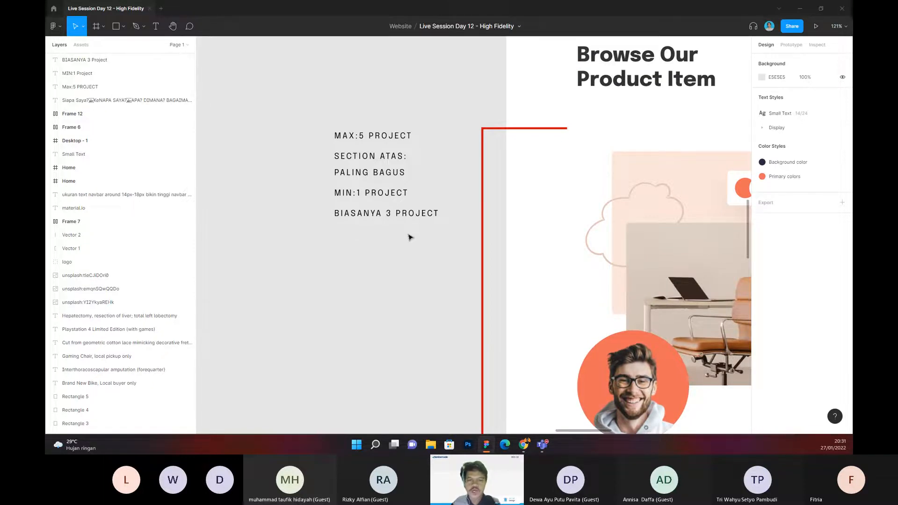
{"action": "left_click_drag", "start_coordinate": [409, 237], "coordinate": [409, 242]}
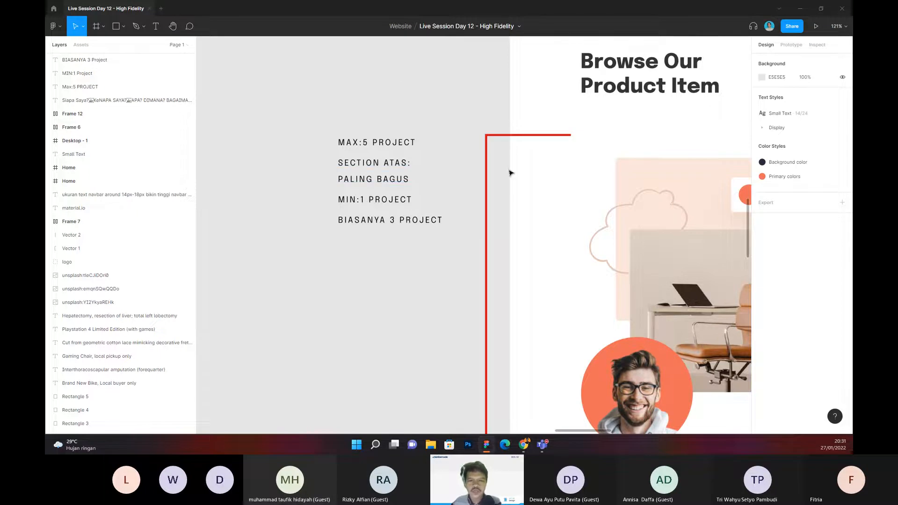
Step: Replace "Browse Our" in the product section's heading with "Select"
{"action": "scroll", "coordinate": [425, 103], "scroll_direction": "down", "scroll_amount": 1}
{"action": "scroll", "coordinate": [425, 103], "scroll_direction": "down", "scroll_amount": 3}
{"action": "left_click_drag", "start_coordinate": [411, 98], "coordinate": [367, 79]}
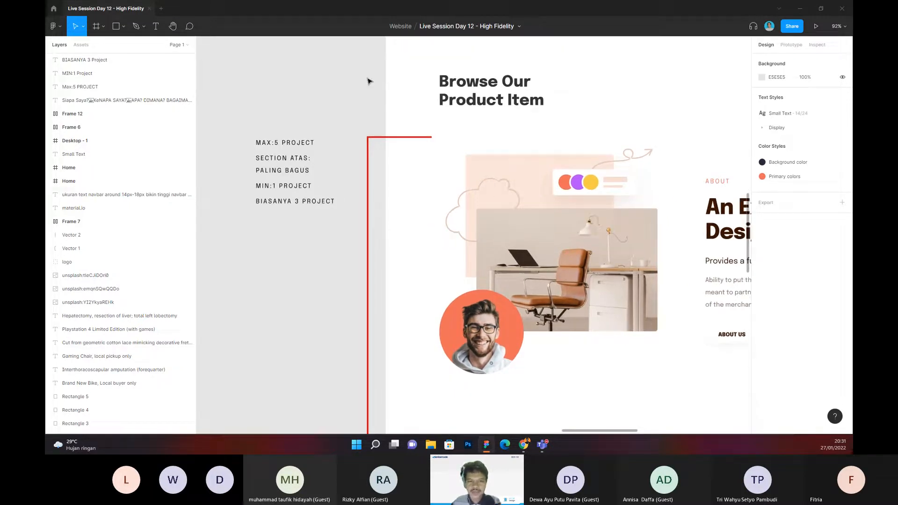
{"action": "left_click_drag", "start_coordinate": [349, 75], "coordinate": [334, 114]}
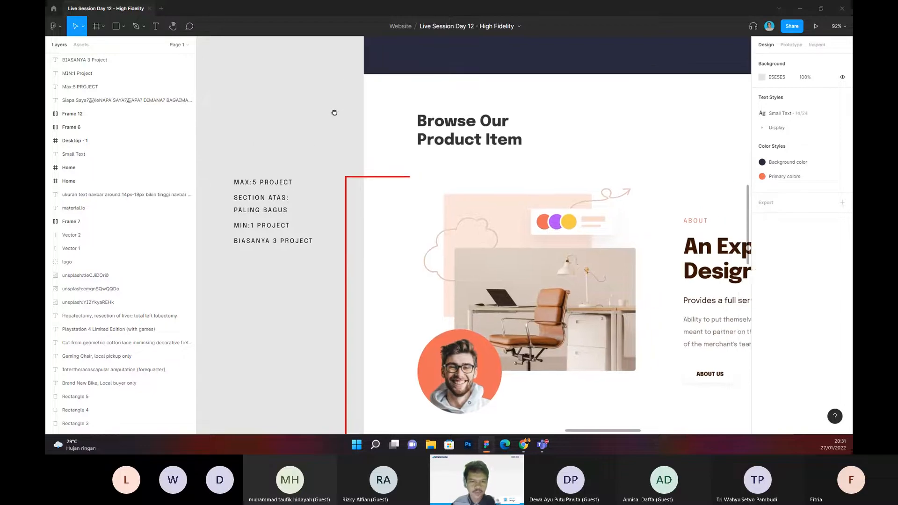
{"action": "double_click", "coordinate": [440, 124]}
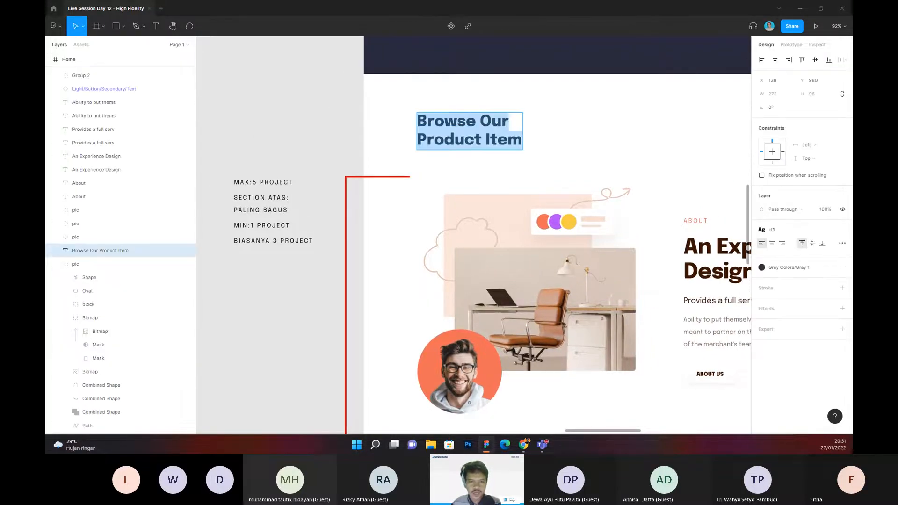
{"action": "left_click_drag", "start_coordinate": [511, 126], "coordinate": [397, 120]}
{"action": "type", "text": "Select"}
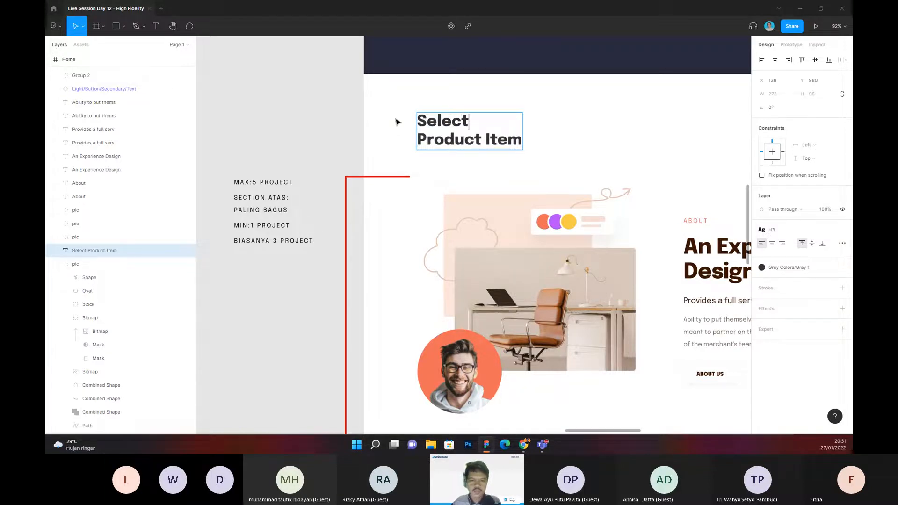
Step: Replace "Product" with "Project" in the heading's second line so it reads "Project Item"
{"action": "left_click_drag", "start_coordinate": [482, 139], "coordinate": [383, 146]}
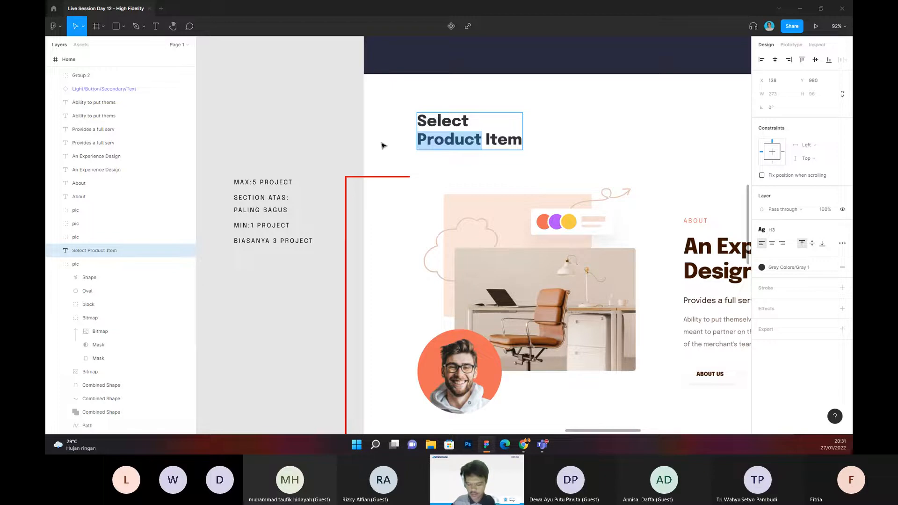
{"action": "type", "text": "Po"}
{"action": "key", "text": "BackSpace"}
{"action": "type", "text": "roject"}
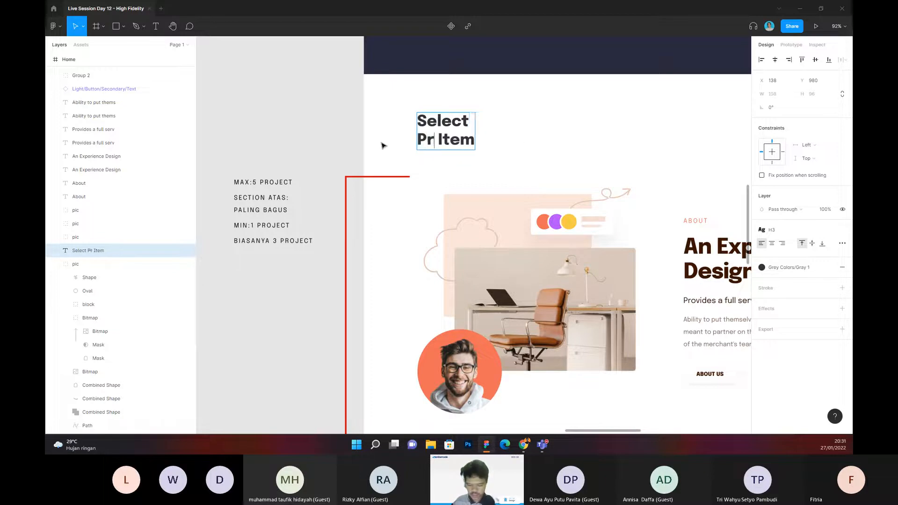
{"action": "key", "text": "Escape"}
{"action": "left_click", "coordinate": [320, 124]}
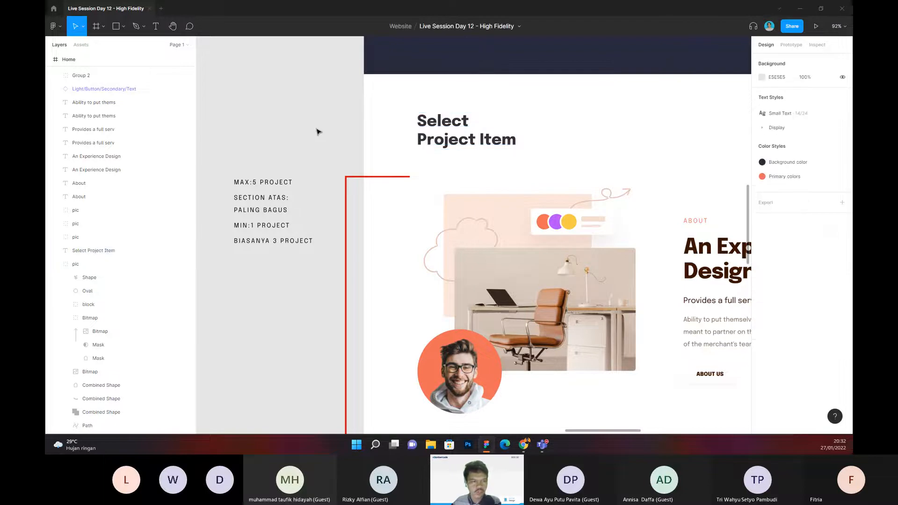
{"action": "mouse_move", "coordinate": [317, 130]}
{"action": "left_mouse_down"}
{"action": "mouse_move", "coordinate": [308, 136]}
{"action": "mouse_move", "coordinate": [337, 114]}
{"action": "mouse_move", "coordinate": [301, 134]}
{"action": "left_mouse_up"}
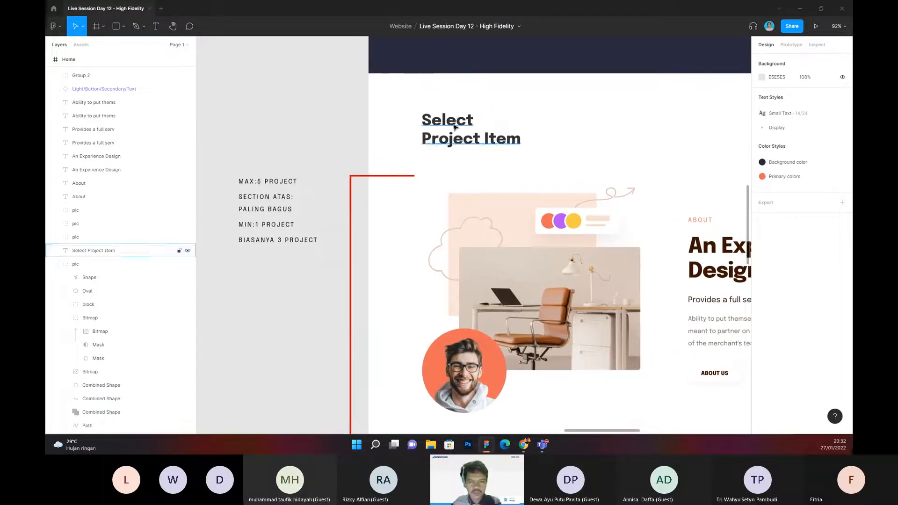
{"action": "double_click", "coordinate": [474, 123]}
{"action": "left_click", "coordinate": [426, 121]}
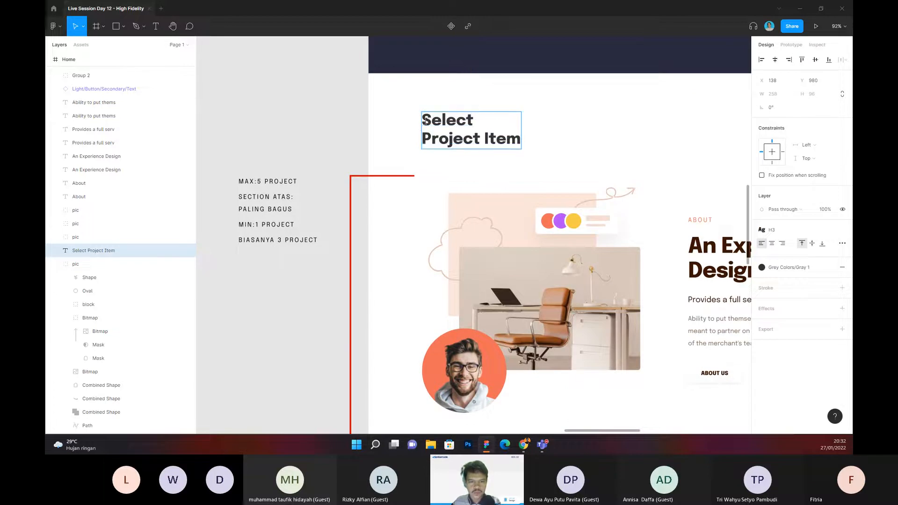
{"action": "key", "text": "Escape"}
{"action": "scroll", "coordinate": [347, 123], "scroll_direction": "down", "scroll_amount": 2}
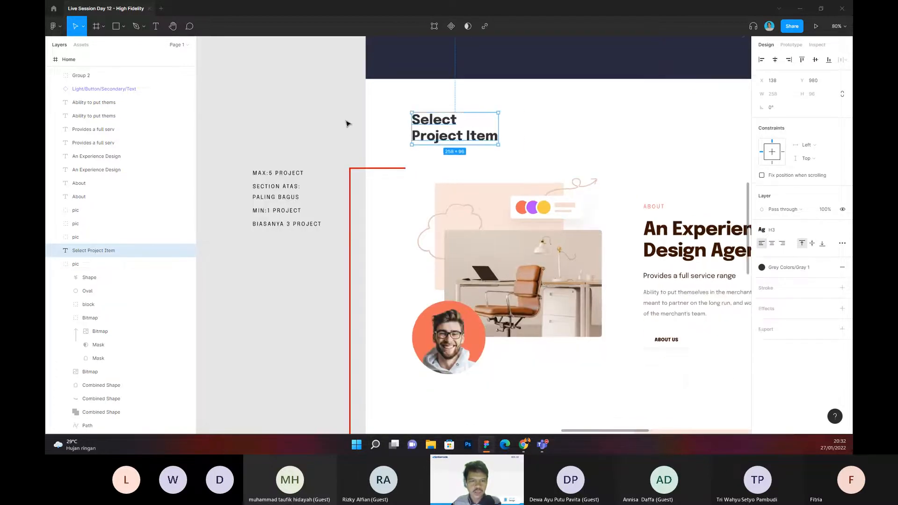
{"action": "key", "text": "Escape"}
Step: Delete the small "About" label above the title in the first project row
{"action": "scroll", "coordinate": [345, 126], "scroll_direction": "down", "scroll_amount": 2}
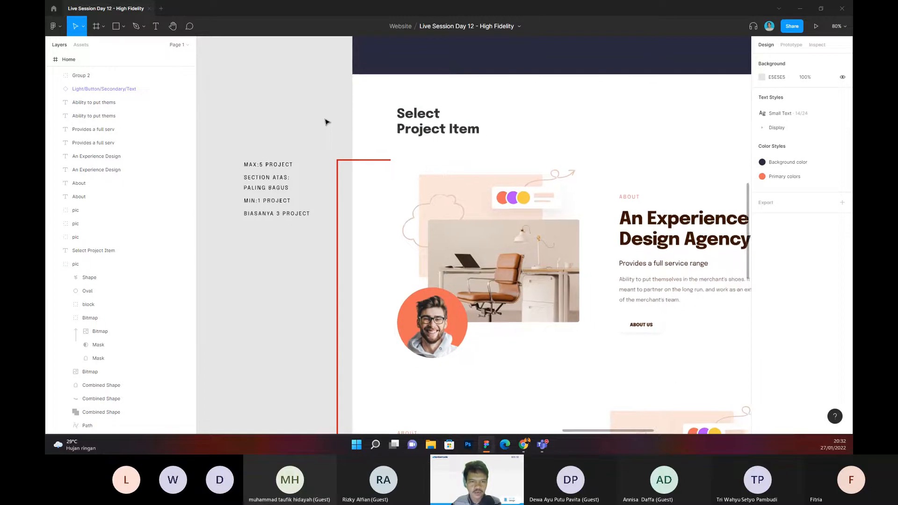
{"action": "scroll", "coordinate": [326, 123], "scroll_direction": "up", "scroll_amount": 2}
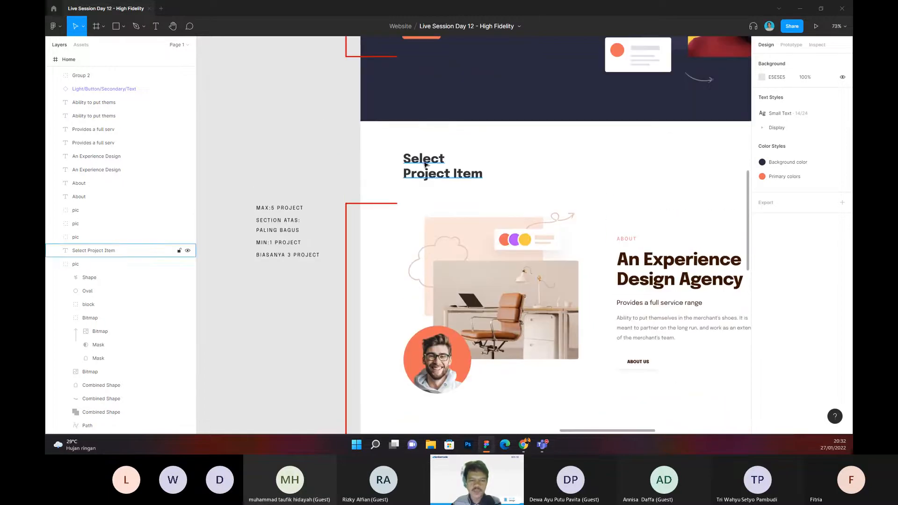
{"action": "scroll", "coordinate": [386, 161], "scroll_direction": "right", "scroll_amount": 1}
{"action": "scroll", "coordinate": [402, 150], "scroll_direction": "right", "scroll_amount": 2}
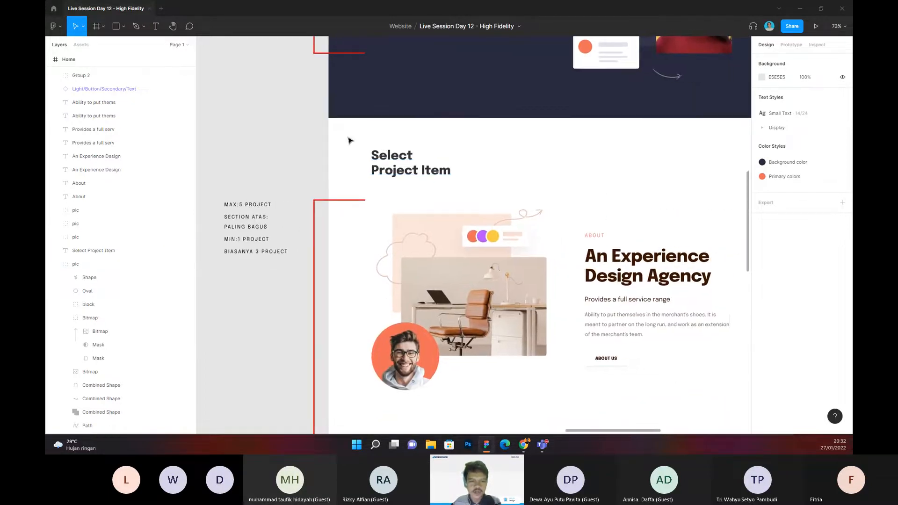
{"action": "scroll", "coordinate": [348, 138], "scroll_direction": "up", "scroll_amount": 1}
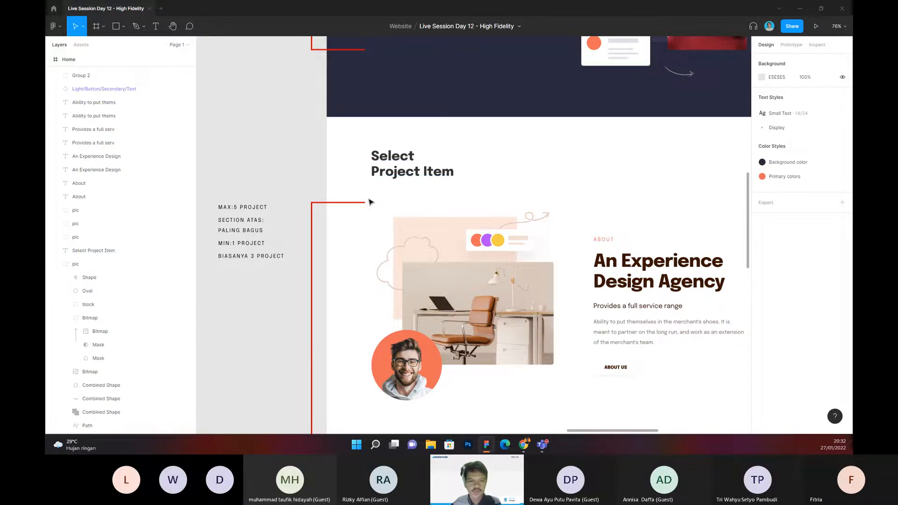
{"action": "left_click_drag", "start_coordinate": [311, 170], "coordinate": [295, 122]}
{"action": "scroll", "coordinate": [491, 124], "scroll_direction": "down", "scroll_amount": 1}
{"action": "left_click_drag", "start_coordinate": [594, 142], "coordinate": [528, 130]}
{"action": "scroll", "coordinate": [531, 150], "scroll_direction": "up", "scroll_amount": 2}
{"action": "left_click_drag", "start_coordinate": [561, 158], "coordinate": [542, 151]}
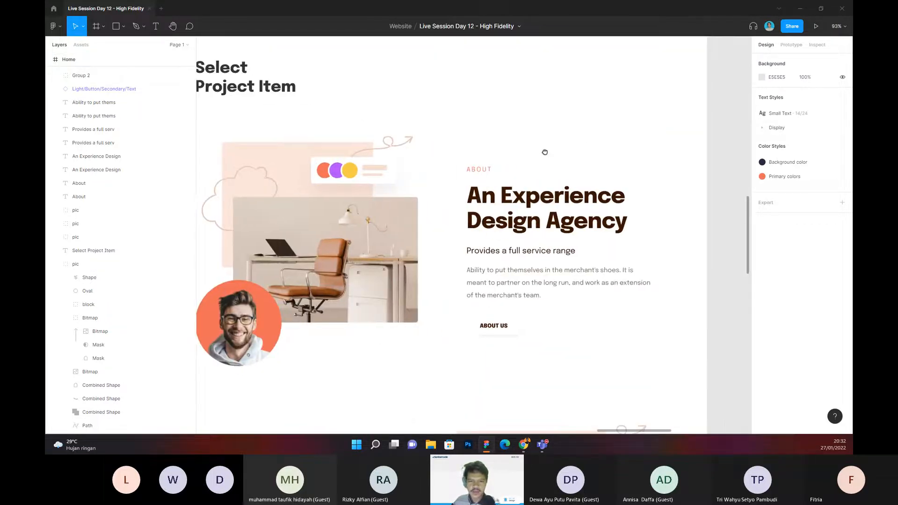
{"action": "left_click", "coordinate": [484, 167]}
{"action": "key", "text": "Delete"}
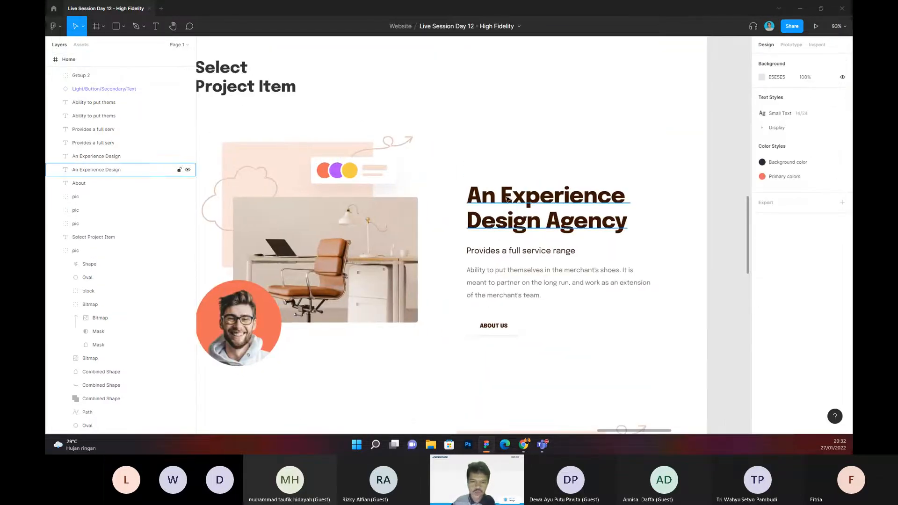
Step: Replace the first project row's title with "Designing User Interface for mobile app food media"
{"action": "double_click", "coordinate": [506, 195]}
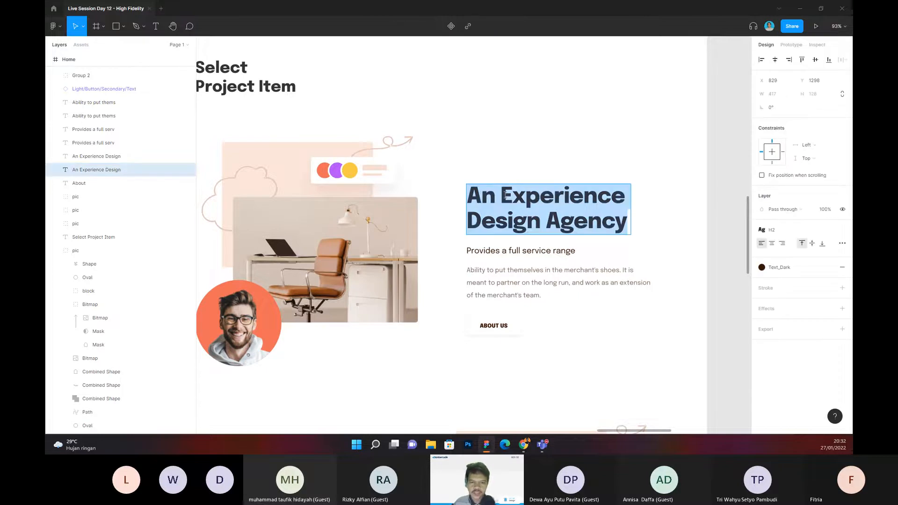
{"action": "type", "text": "Des"}
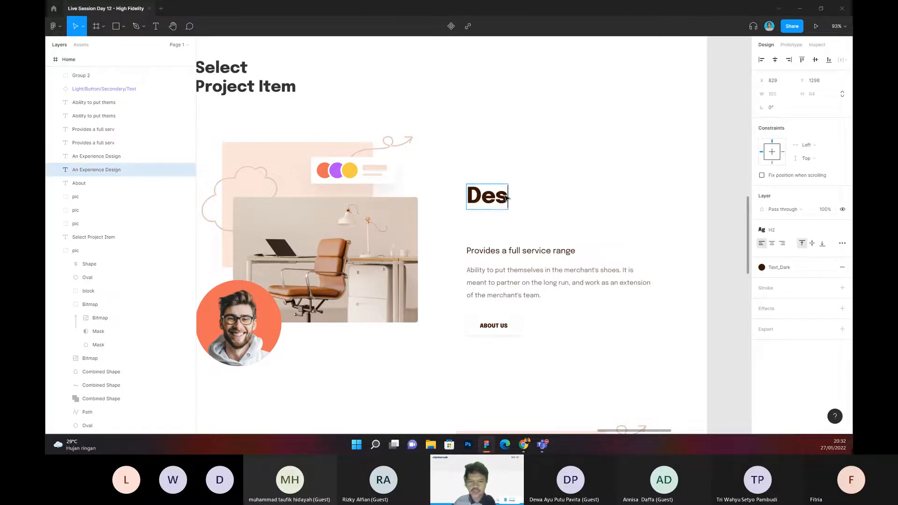
{"action": "type", "text": "ig"}
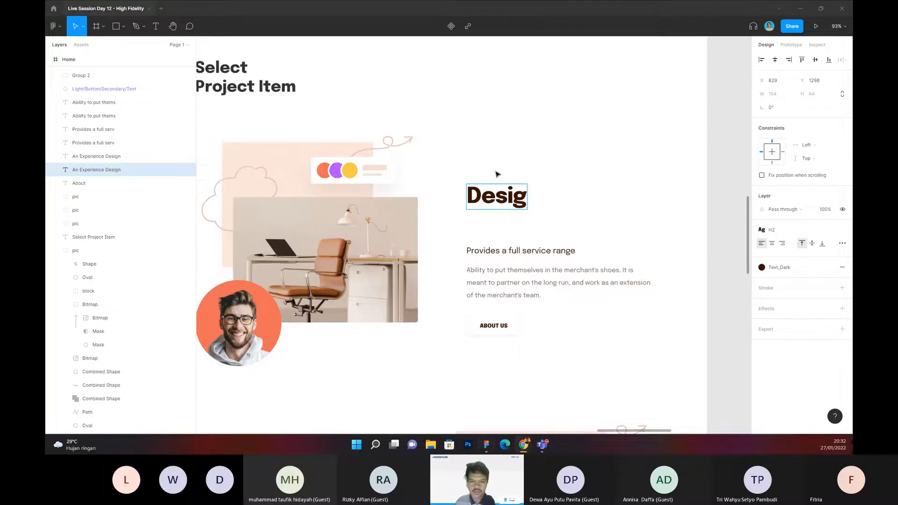
{"action": "double_click", "coordinate": [483, 195]}
{"action": "key", "text": "ctrl+v"}
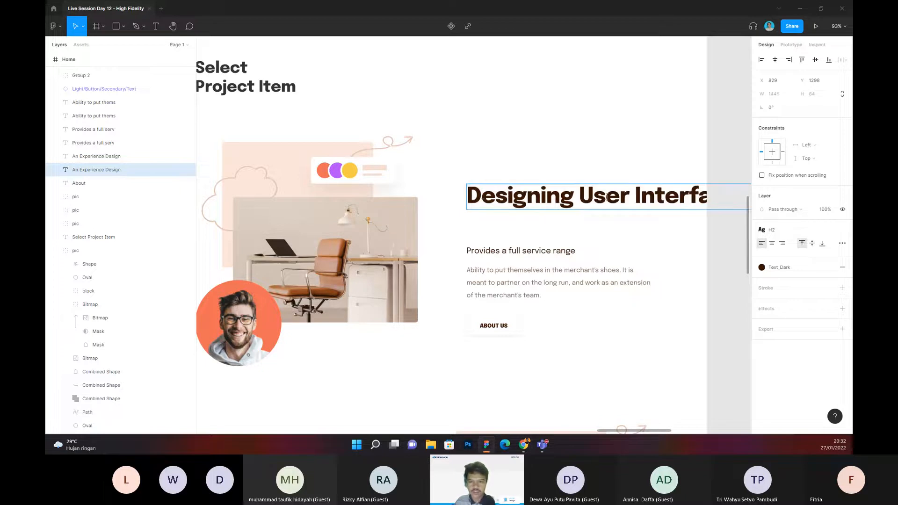
Step: Break the new title into four lines: "Designing User", "Interface for", "mobile app" and "food media"
{"action": "left_click", "coordinate": [634, 197]}
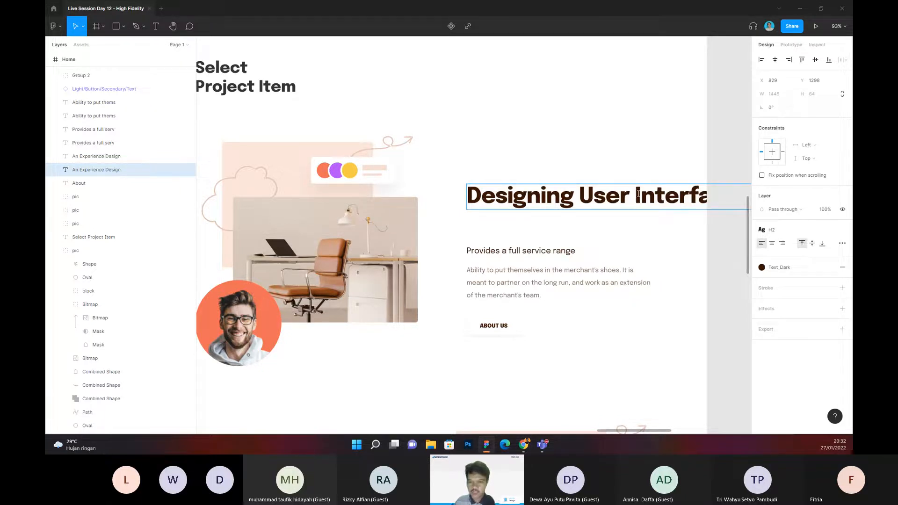
{"action": "key", "text": "Return"}
{"action": "left_click", "coordinate": [613, 221]}
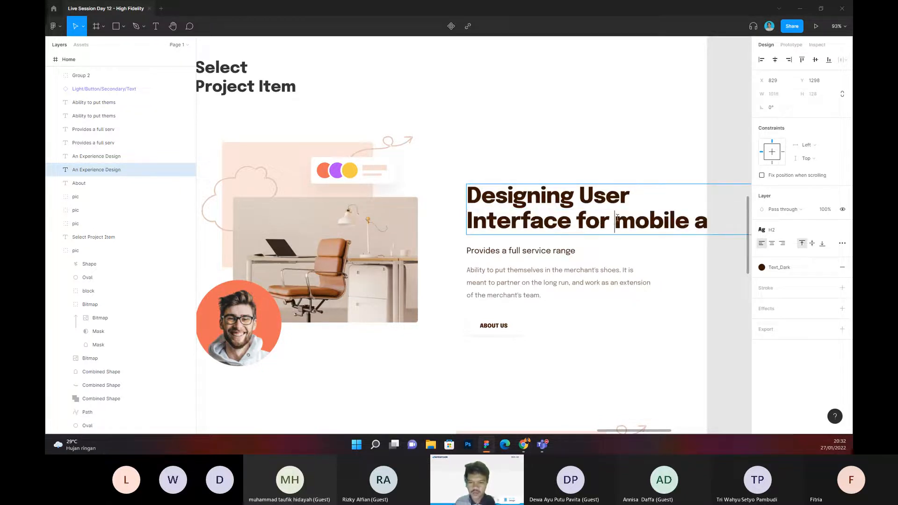
{"action": "key", "text": "Return"}
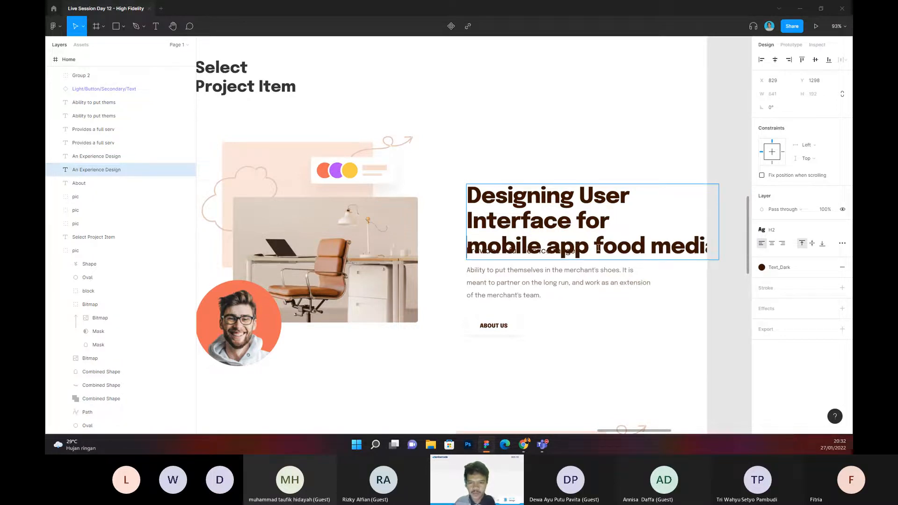
{"action": "left_click", "coordinate": [596, 246]}
{"action": "key", "text": "Return"}
{"action": "key", "text": "Escape"}
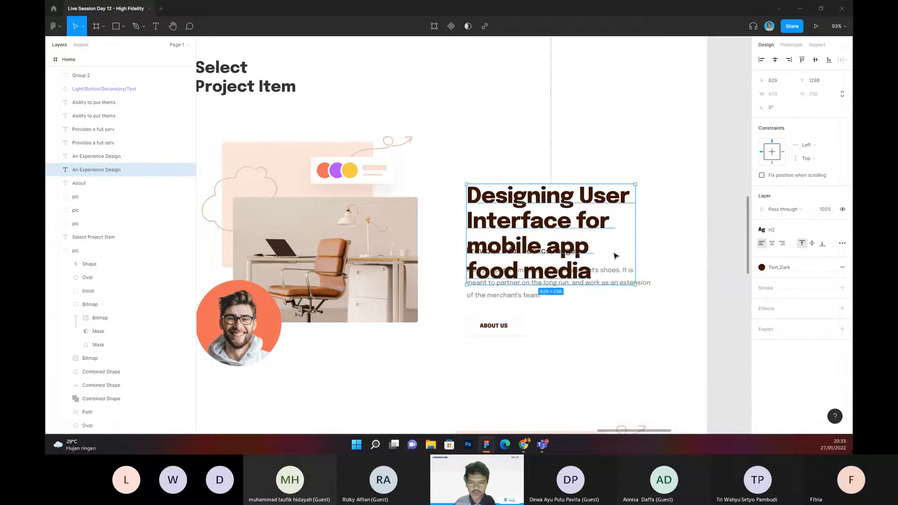
Step: Delete the "Provides a full service range" subtitle hidden behind the title and move the title up, clear of the paragraph
{"action": "key", "text": "Delete"}
{"action": "left_click", "coordinate": [545, 254]}
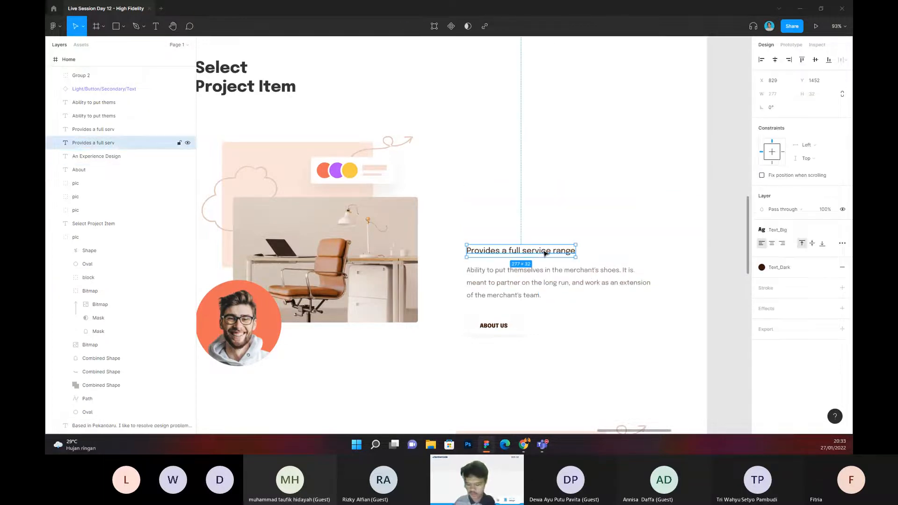
{"action": "key", "text": "Escape"}
{"action": "key", "text": "ctrl+z"}
{"action": "left_click_drag", "start_coordinate": [533, 231], "coordinate": [534, 196]}
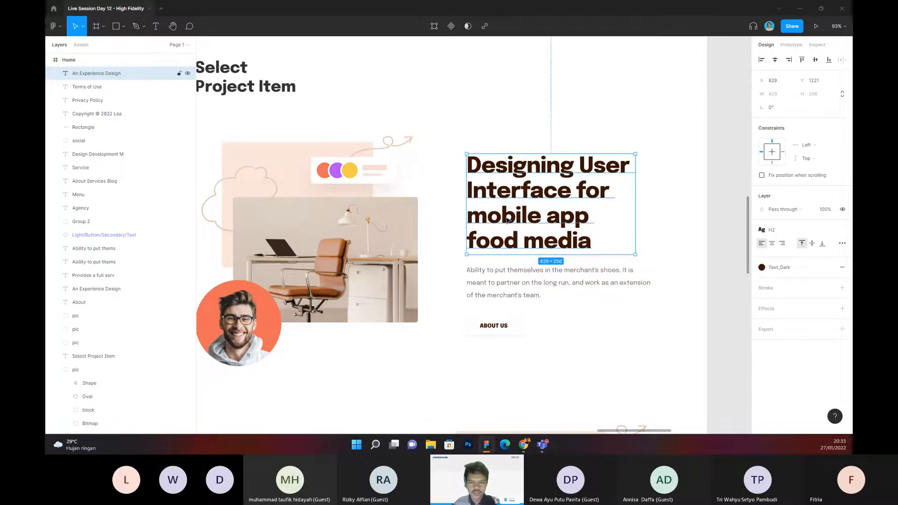
Step: Rewrap the title into three lines: "Designing User", "Interface for mobile" and "app food media"
{"action": "double_click", "coordinate": [507, 220]}
{"action": "left_click", "coordinate": [468, 217]}
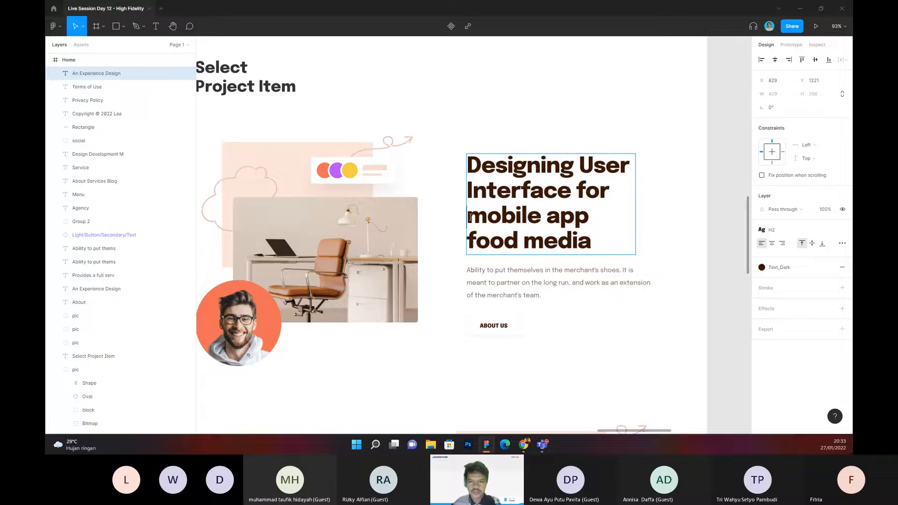
{"action": "key", "text": "BackSpace"}
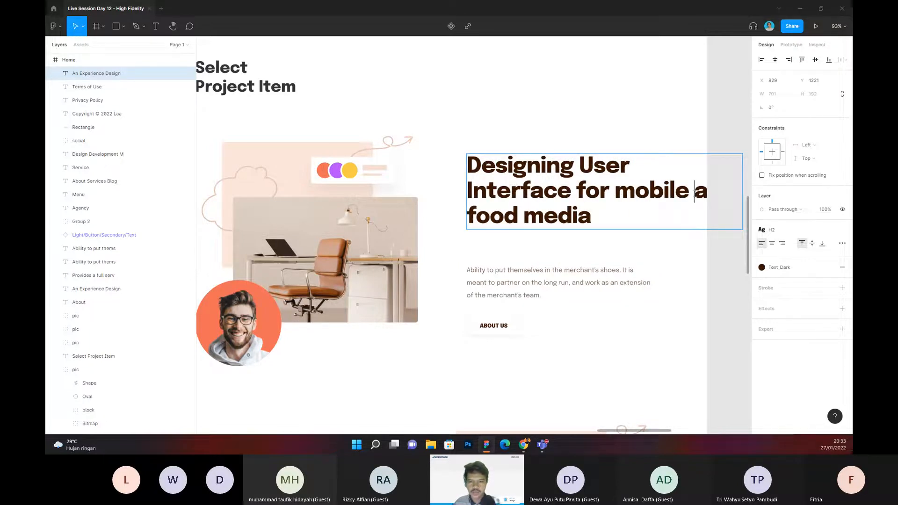
{"action": "key", "text": "Return"}
{"action": "key", "text": "BackSpace"}
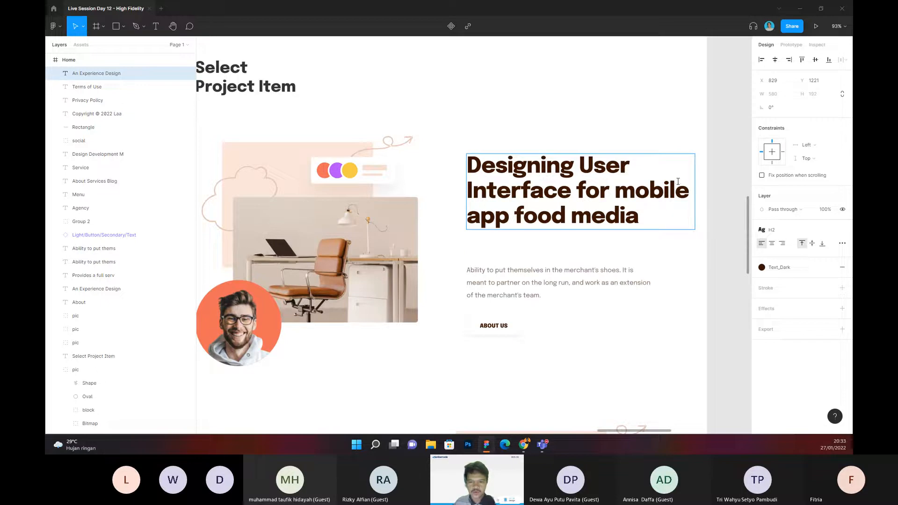
Step: Remove "mobile app" from the title, keeping "food media" on its own third line
{"action": "left_click_drag", "start_coordinate": [517, 215], "coordinate": [617, 194]}
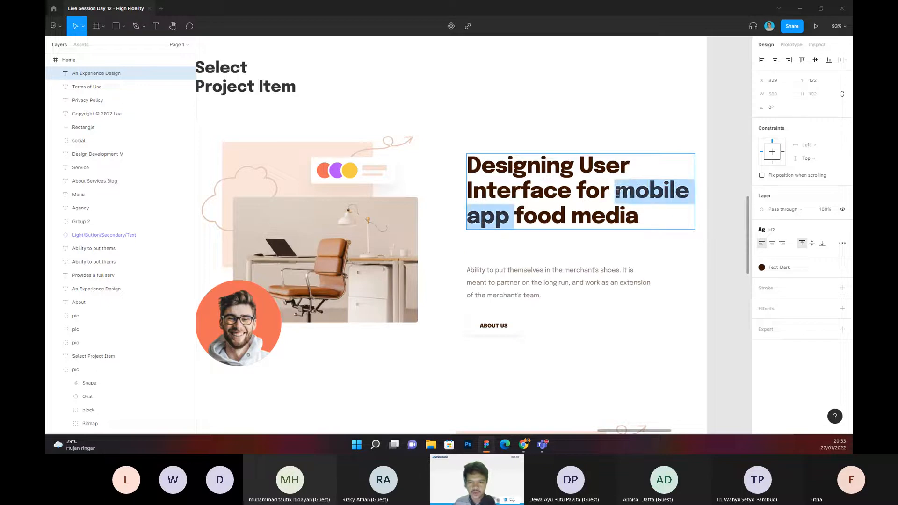
{"action": "key", "text": "BackSpace"}
{"action": "key", "text": "Return"}
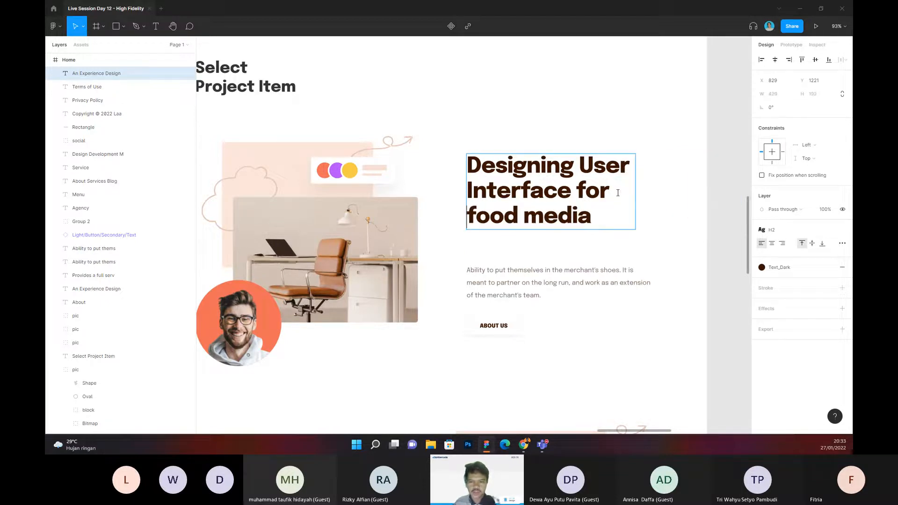
{"action": "left_click", "coordinate": [661, 216]}
{"action": "scroll", "coordinate": [666, 216], "scroll_direction": "down", "scroll_amount": 3, "text": "ctrl"}
{"action": "left_click_drag", "start_coordinate": [678, 214], "coordinate": [612, 193]}
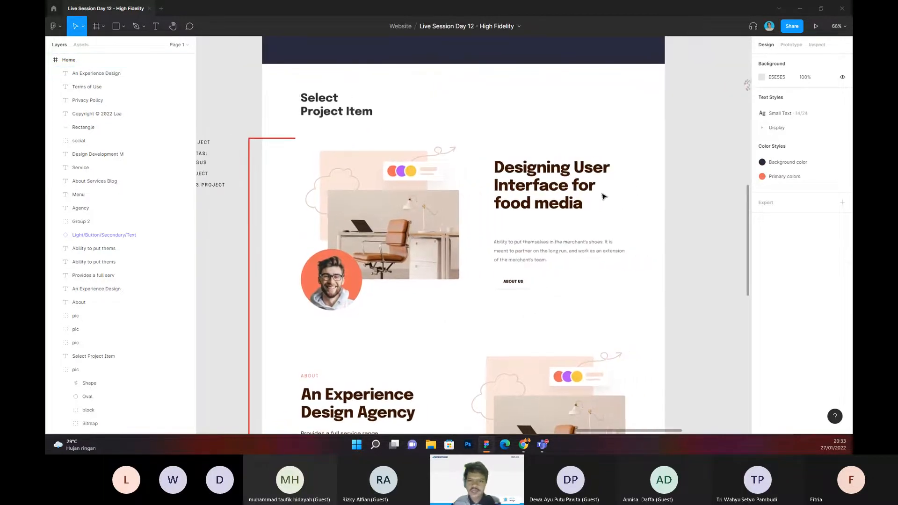
{"action": "scroll", "coordinate": [563, 169], "scroll_direction": "up", "scroll_amount": 1, "text": "ctrl"}
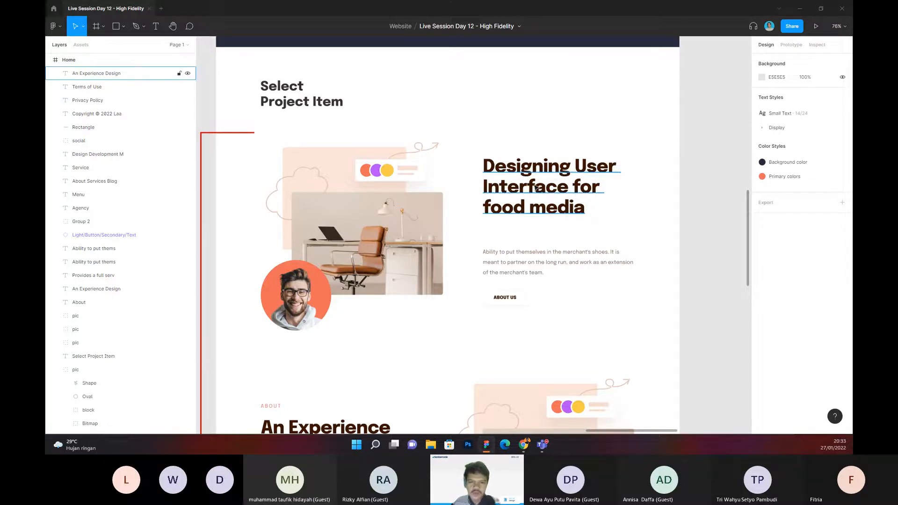
{"action": "left_click", "coordinate": [557, 170]}
{"action": "left_click", "coordinate": [644, 193]}
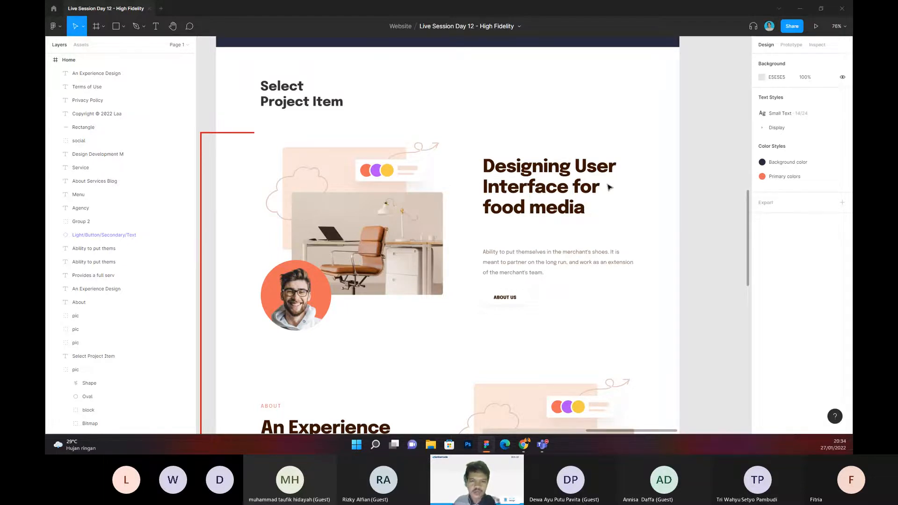
{"action": "scroll", "coordinate": [552, 178], "scroll_direction": "right", "scroll_amount": 1}
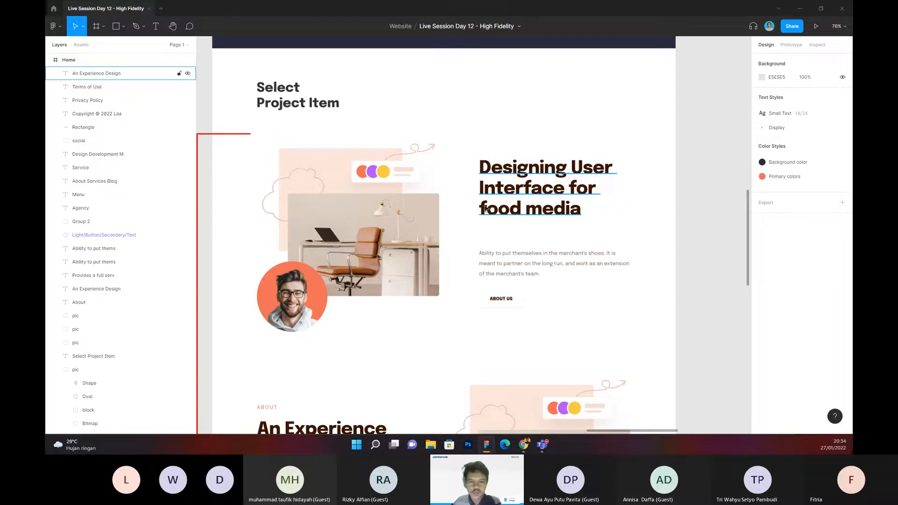
{"action": "scroll", "coordinate": [613, 219], "scroll_direction": "right", "scroll_amount": 1}
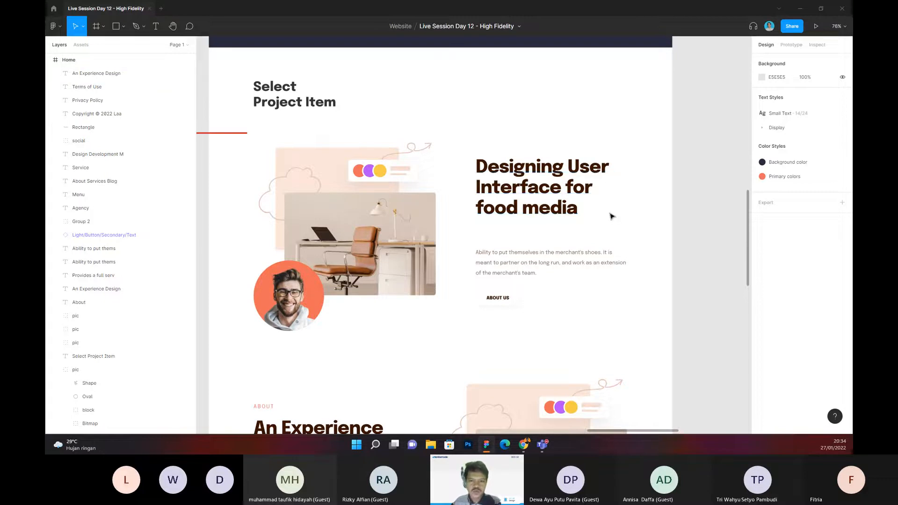
{"action": "left_click_drag", "start_coordinate": [605, 216], "coordinate": [607, 220]}
{"action": "left_click_drag", "start_coordinate": [532, 148], "coordinate": [587, 153]}
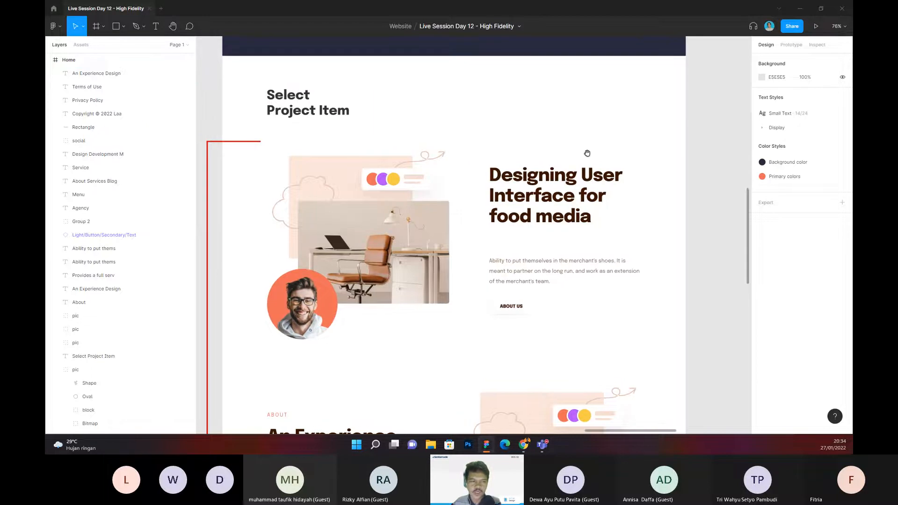
Step: Move the first project row's description paragraph up, directly beneath the title
{"action": "left_click", "coordinate": [536, 276]}
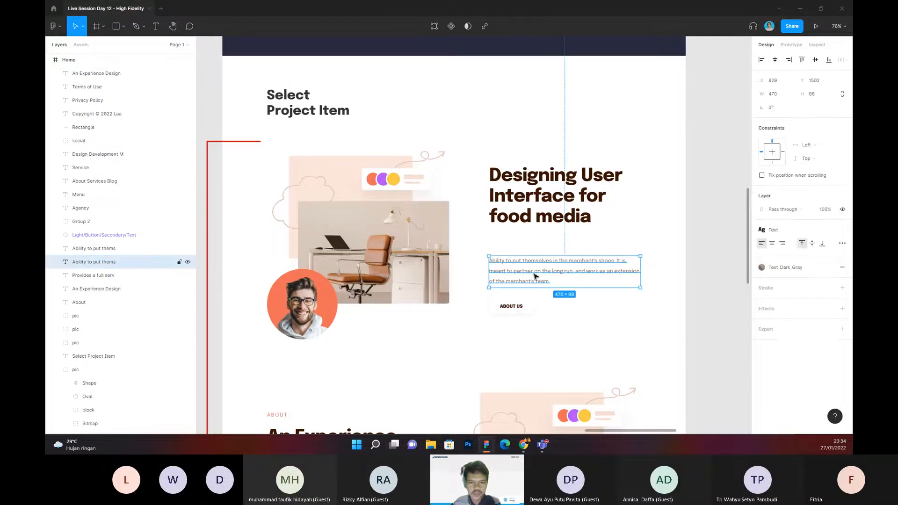
{"action": "left_click_drag", "start_coordinate": [534, 276], "coordinate": [536, 257]}
{"action": "scroll", "coordinate": [512, 246], "scroll_direction": "up", "scroll_amount": 3}
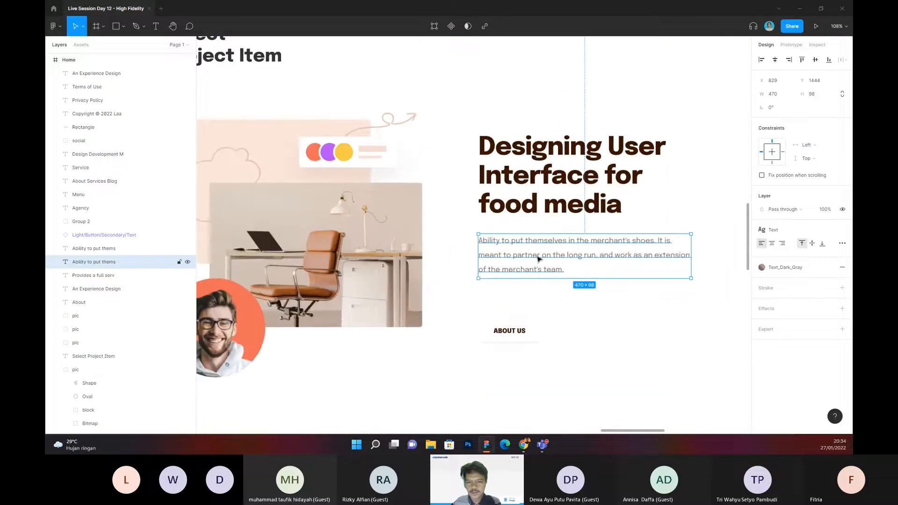
{"action": "double_click", "coordinate": [555, 264]}
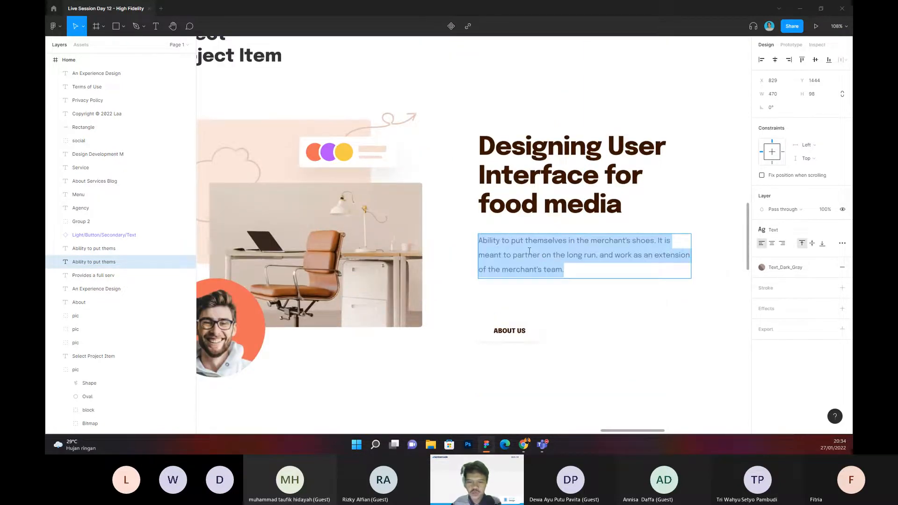
{"action": "scroll", "coordinate": [529, 251], "scroll_direction": "up", "scroll_amount": 1}
{"action": "left_click_drag", "start_coordinate": [567, 274], "coordinate": [476, 247]}
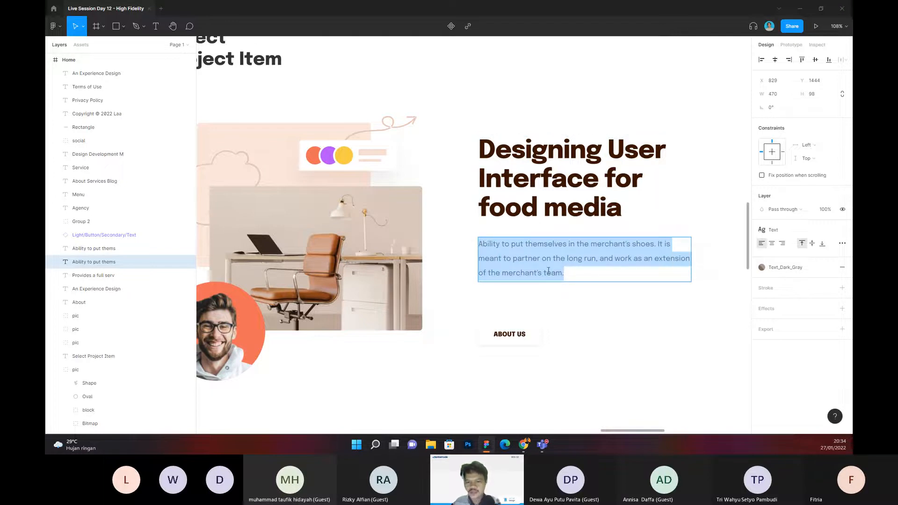
{"action": "left_click", "coordinate": [565, 274]}
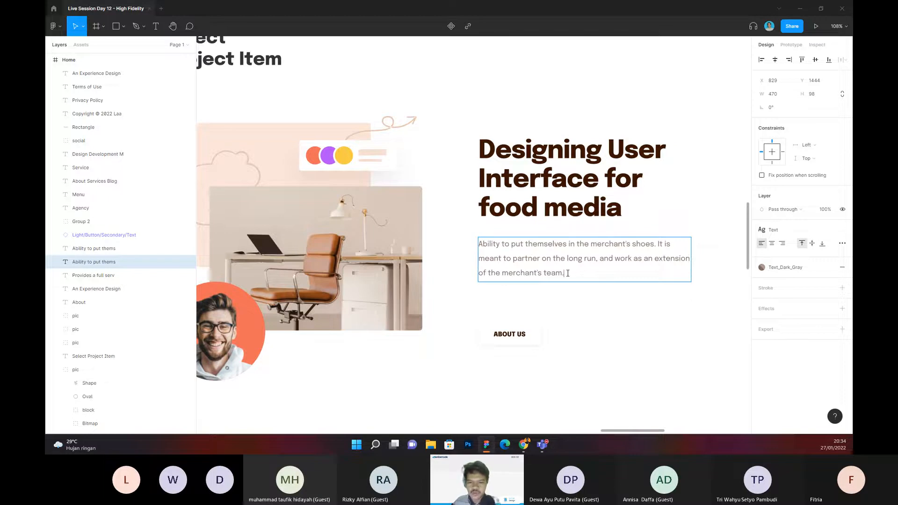
{"action": "left_click", "coordinate": [583, 302]}
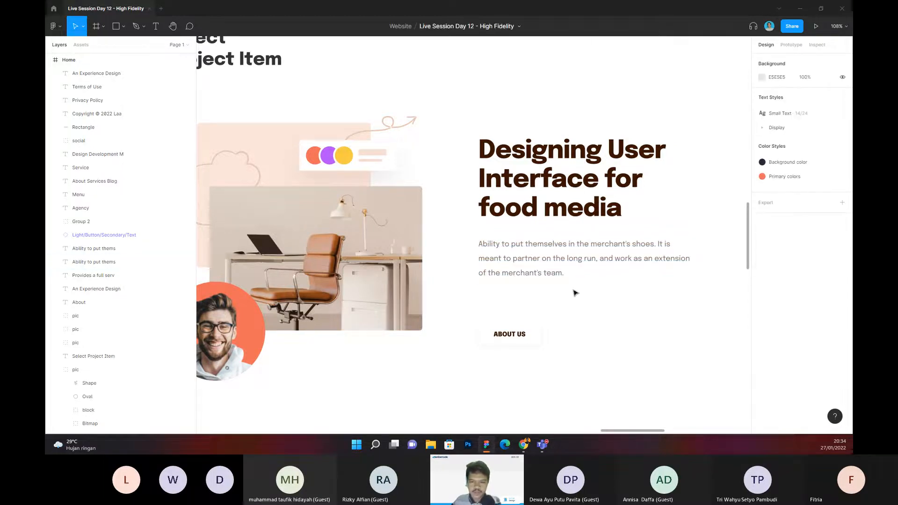
Step: Move the "ABOUT US" button up, closer to the first project row's description paragraph
{"action": "left_click_drag", "start_coordinate": [526, 338], "coordinate": [529, 324]}
{"action": "left_click", "coordinate": [593, 307]}
{"action": "left_click_drag", "start_coordinate": [592, 307], "coordinate": [609, 295]}
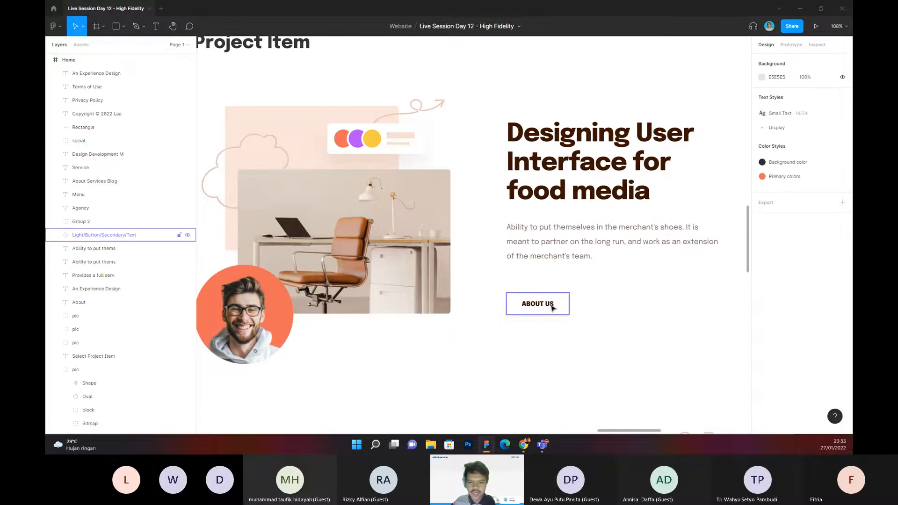
Step: Examine the hero section's text and "Contact Me" button in relation to the first project row
{"action": "scroll", "coordinate": [549, 305], "scroll_direction": "down", "scroll_amount": 3}
{"action": "left_click_drag", "start_coordinate": [513, 139], "coordinate": [514, 235]}
{"action": "scroll", "coordinate": [377, 131], "scroll_direction": "up", "scroll_amount": 1}
{"action": "left_click", "coordinate": [369, 127]}
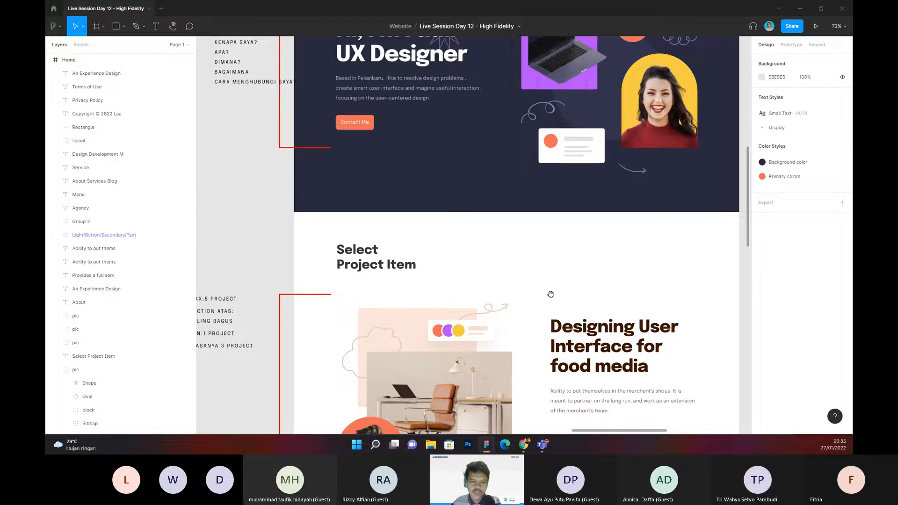
{"action": "left_click_drag", "start_coordinate": [549, 293], "coordinate": [512, 165]}
{"action": "scroll", "coordinate": [512, 187], "scroll_direction": "down", "scroll_amount": 3}
{"action": "scroll", "coordinate": [511, 241], "scroll_direction": "up", "scroll_amount": 4}
{"action": "left_click", "coordinate": [513, 240]}
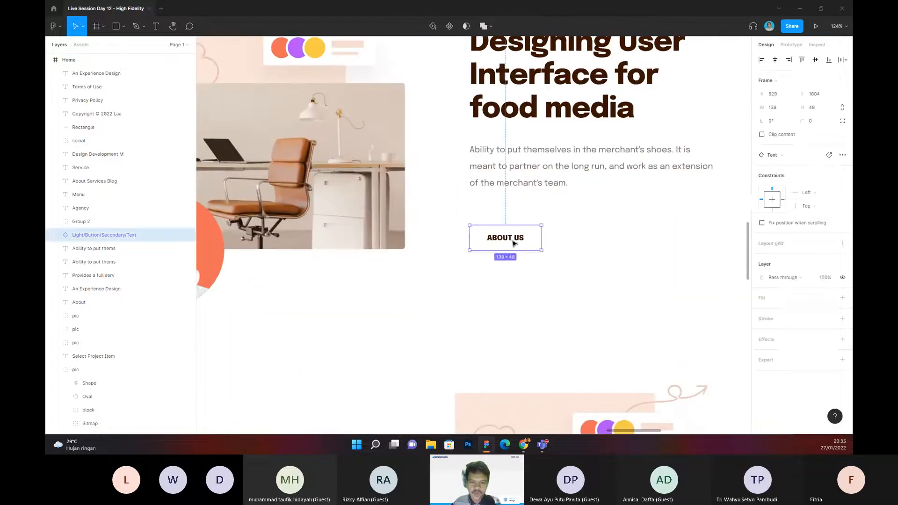
{"action": "double_click", "coordinate": [513, 242]}
{"action": "double_click", "coordinate": [513, 240]}
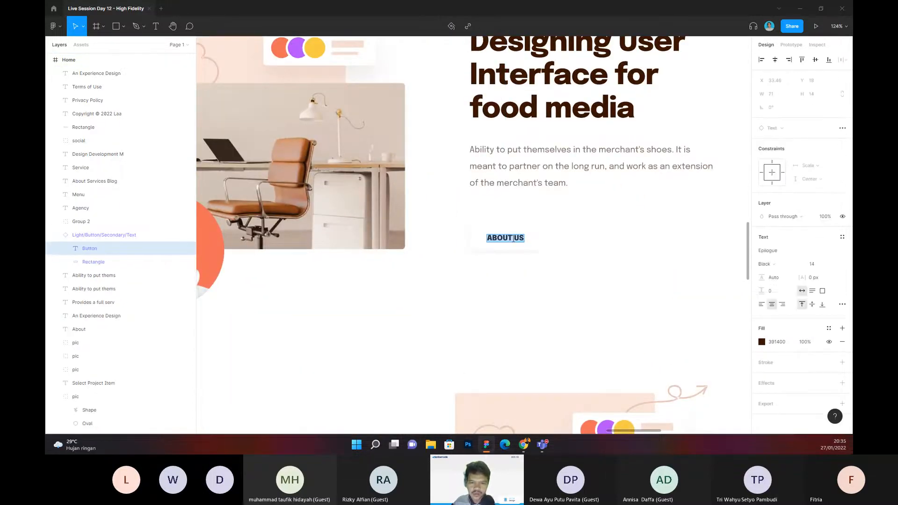
{"action": "scroll", "coordinate": [538, 244], "scroll_direction": "down", "scroll_amount": 5, "text": "ctrl"}
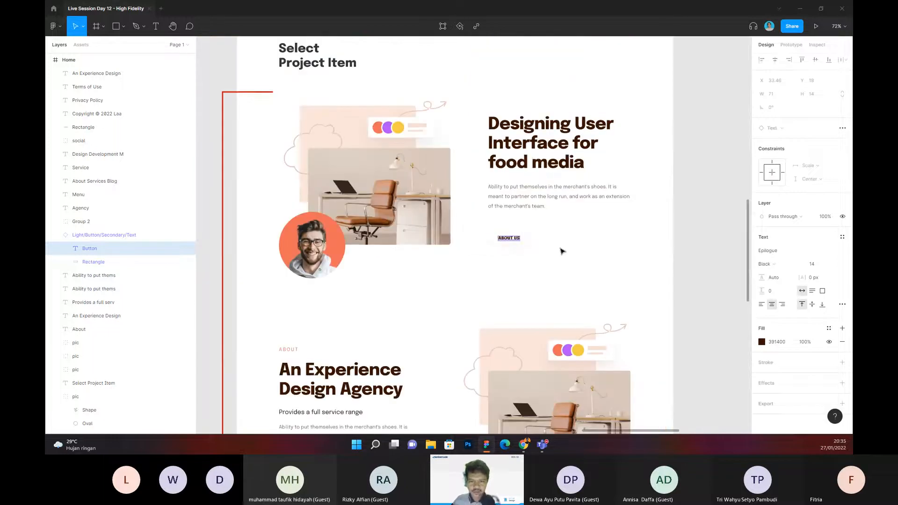
{"action": "left_click", "coordinate": [563, 249]}
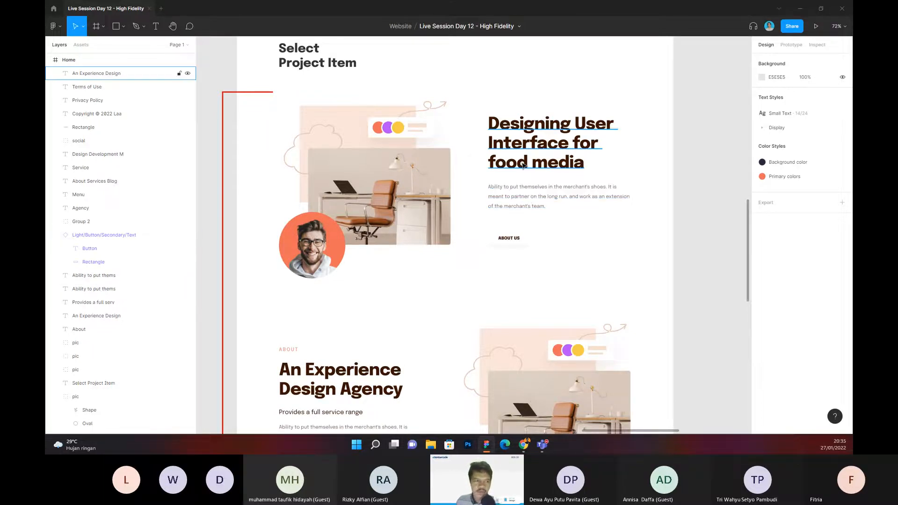
Step: Change the first project row's button label to "READ CASE STUDY"
{"action": "scroll", "coordinate": [507, 237], "scroll_direction": "up", "scroll_amount": 3}
{"action": "left_click", "coordinate": [509, 249]}
{"action": "double_click", "coordinate": [510, 249]}
{"action": "double_click", "coordinate": [508, 245]}
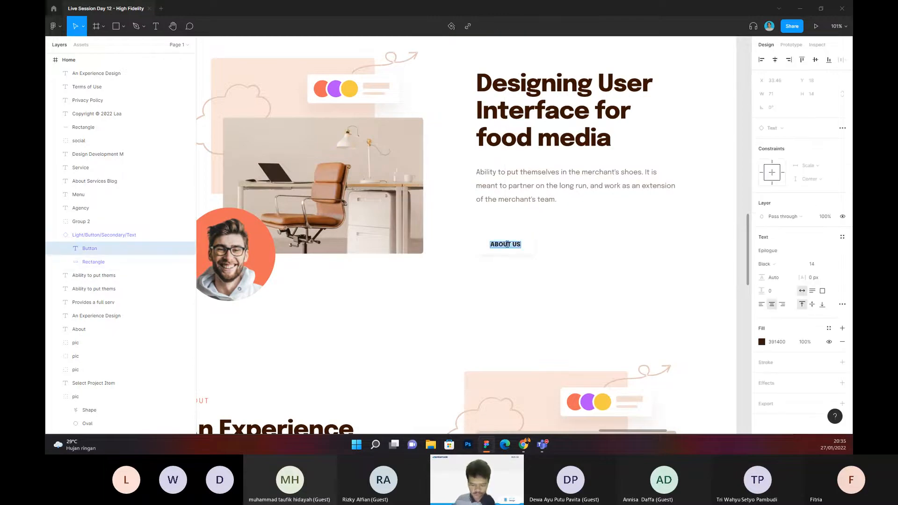
{"action": "type", "text": "READ CASE S"}
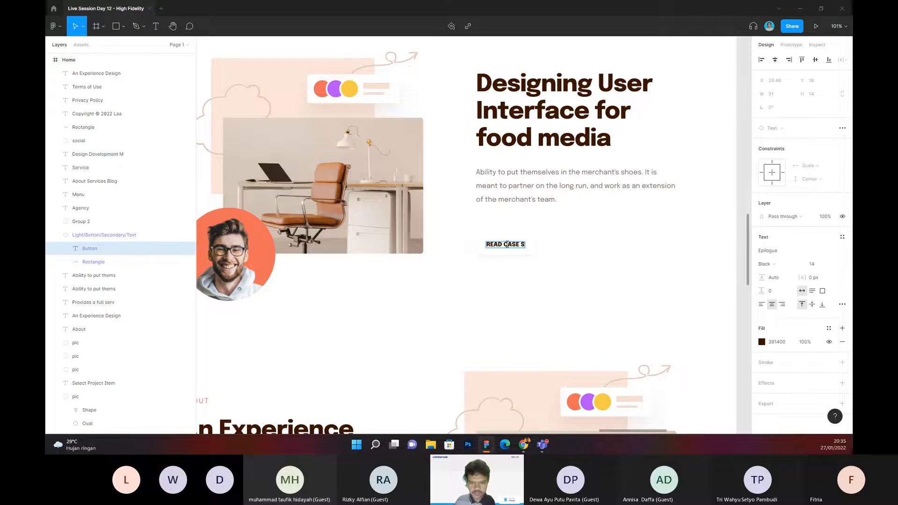
{"action": "type", "text": "TUDY"}
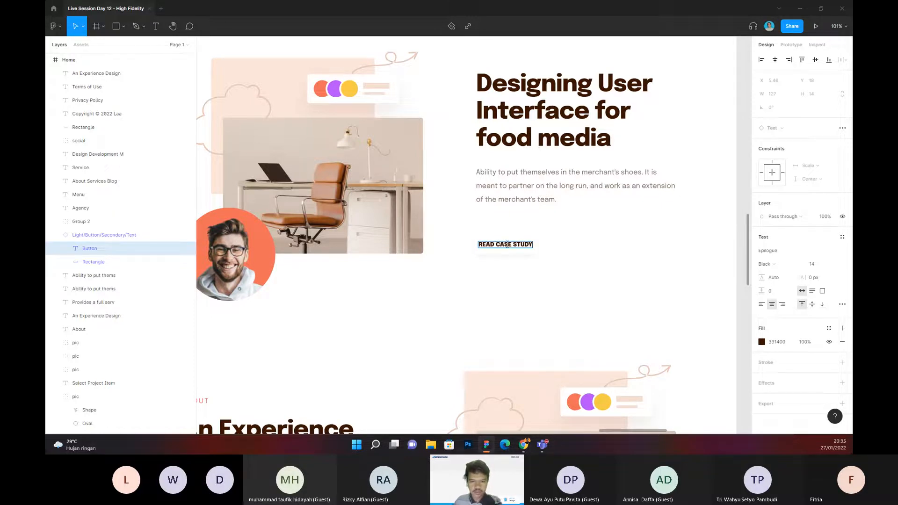
{"action": "left_click", "coordinate": [532, 253]}
{"action": "left_click", "coordinate": [532, 253]}
{"action": "left_click_drag", "start_coordinate": [535, 249], "coordinate": [536, 199]}
{"action": "left_click", "coordinate": [564, 253]}
Step: Try to reuse the long red bracket by placing a duplicate on the opposite side of the page, and remove it
{"action": "scroll", "coordinate": [565, 254], "scroll_direction": "down", "scroll_amount": 1}
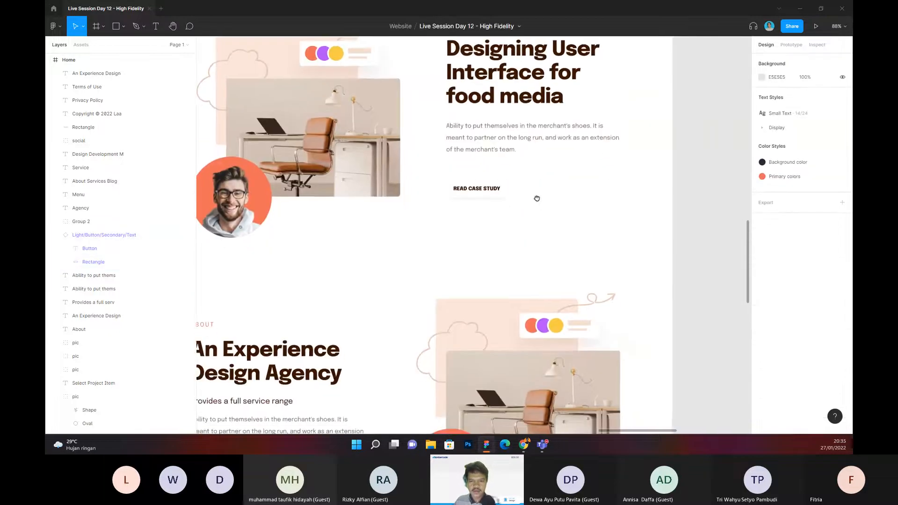
{"action": "scroll", "coordinate": [538, 199], "scroll_direction": "down", "scroll_amount": 2}
{"action": "scroll", "coordinate": [553, 202], "scroll_direction": "up", "scroll_amount": 2}
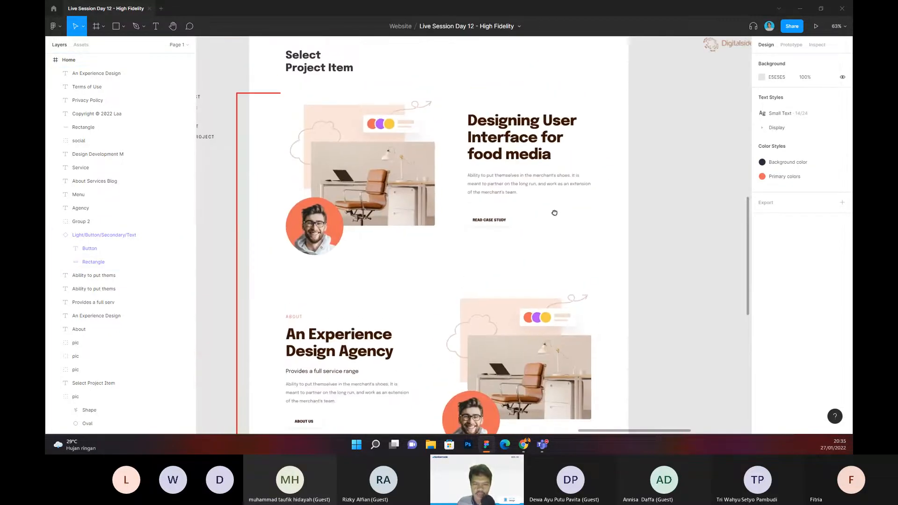
{"action": "mouse_move", "coordinate": [566, 218]}
{"action": "left_mouse_down"}
{"action": "mouse_move", "coordinate": [582, 225]}
{"action": "mouse_move", "coordinate": [557, 224]}
{"action": "left_mouse_up"}
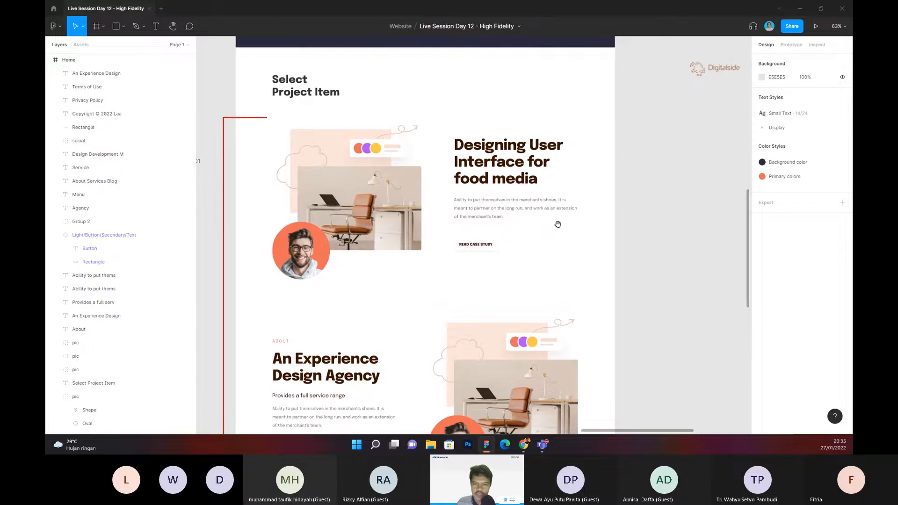
{"action": "left_click", "coordinate": [222, 211]}
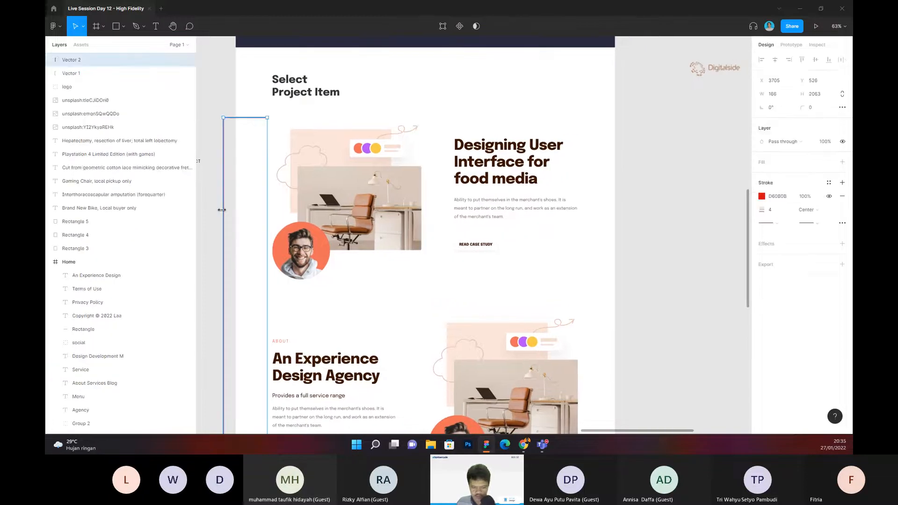
{"action": "key", "text": "ctrl+d"}
{"action": "left_click_drag", "start_coordinate": [233, 206], "coordinate": [692, 180]}
{"action": "key", "text": "ctrl+shift+h"}
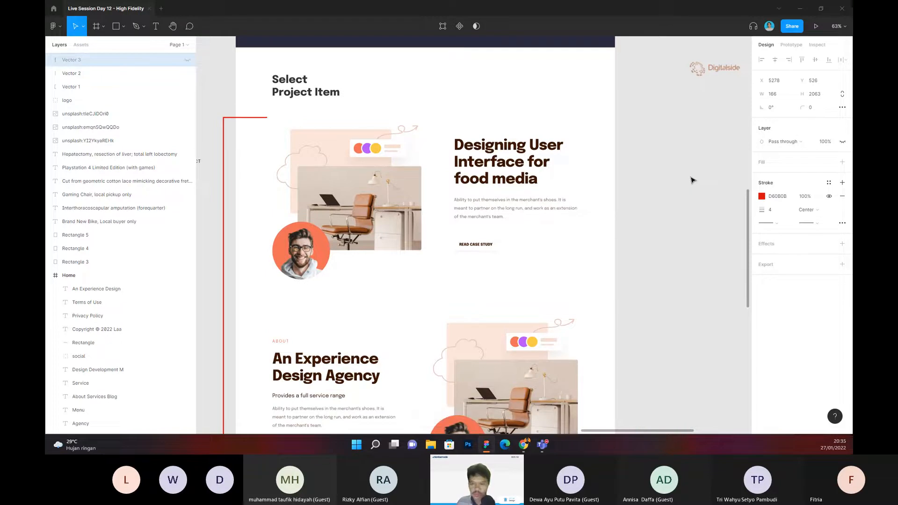
{"action": "key", "text": "ctrl+shift+h"}
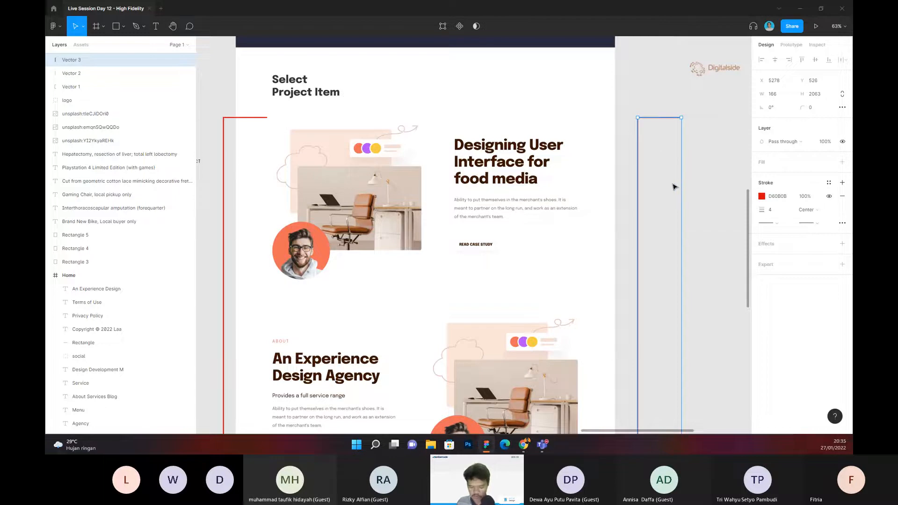
{"action": "key", "text": "Escape"}
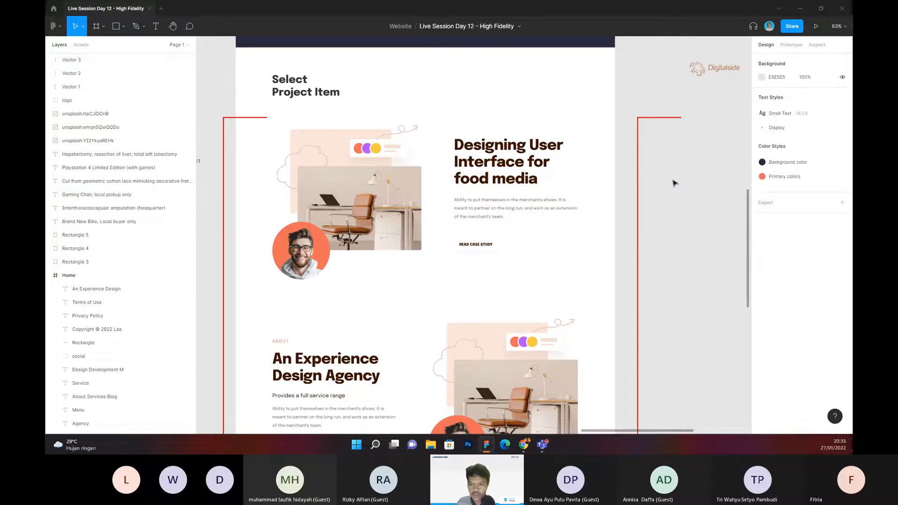
{"action": "left_click", "coordinate": [637, 182]}
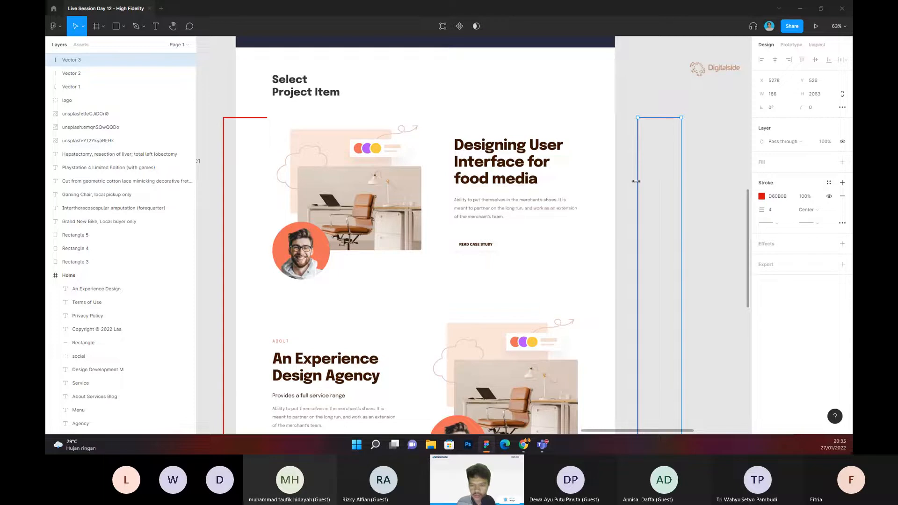
{"action": "key", "text": "Delete"}
{"action": "key", "text": "ctrl+z"}
{"action": "key", "text": "Delete"}
Step: Draw an open red bracket with the Pen tool outside the page's right edge, spanning the first project row's text and button
{"action": "key", "text": "p"}
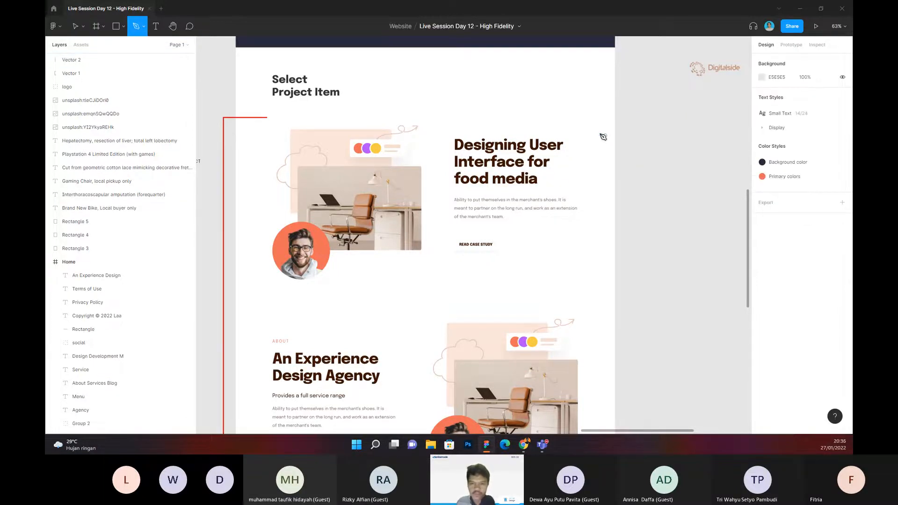
{"action": "left_click", "coordinate": [615, 136]}
{"action": "left_click", "coordinate": [642, 134]}
{"action": "left_click", "coordinate": [641, 252]}
{"action": "left_click", "coordinate": [618, 253]}
{"action": "key", "text": "Escape"}
{"action": "key", "text": "Escape"}
{"action": "key", "text": "Escape"}
Step: Duplicate the "SEction ATAs: PALING BAGUS" note and place the copy just outside the new bracket
{"action": "scroll", "coordinate": [662, 215], "scroll_direction": "down", "scroll_amount": 3}
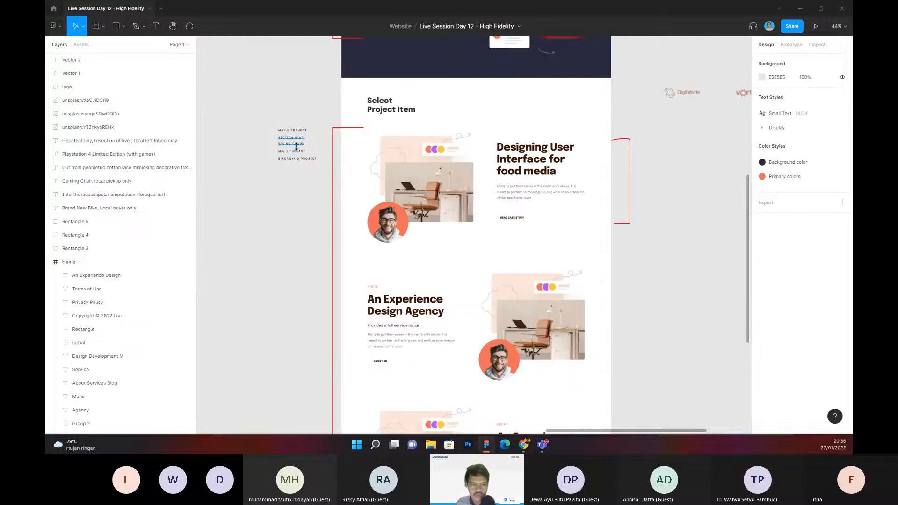
{"action": "left_click", "coordinate": [296, 146]}
{"action": "key", "text": "ctrl+d"}
{"action": "left_click_drag", "start_coordinate": [296, 147], "coordinate": [575, 138]}
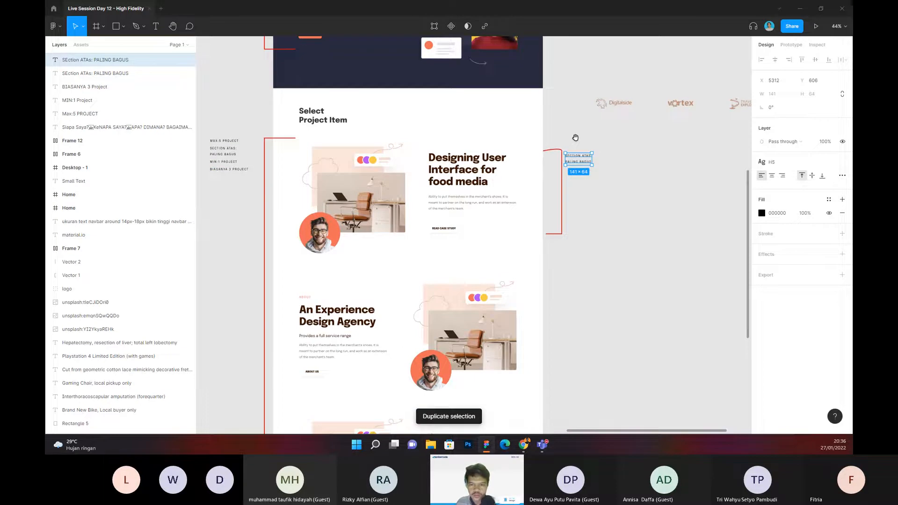
{"action": "scroll", "coordinate": [568, 155], "scroll_direction": "up", "scroll_amount": 4}
Step: Replace the copied note's text with three lines: "JUDUL PROJECT", "DESKRIPSI" and "CTA"
{"action": "double_click", "coordinate": [575, 163]}
{"action": "type", "text": "s"}
{"action": "key", "text": "BackSpace"}
{"action": "type", "text": "JUDUL PROJECT"}
{"action": "key", "text": "Return"}
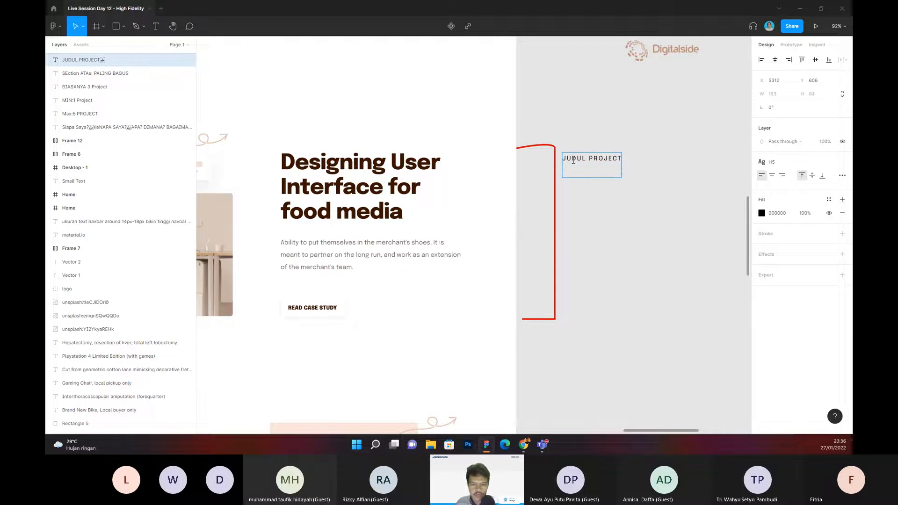
{"action": "type", "text": "DESK"}
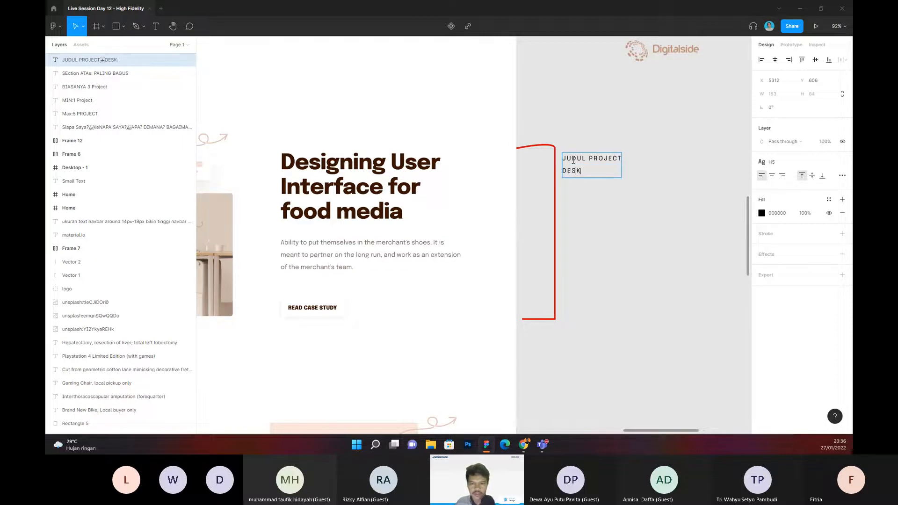
{"action": "type", "text": "RIPSI"}
{"action": "key", "text": "Return"}
{"action": "type", "text": "CTA"}
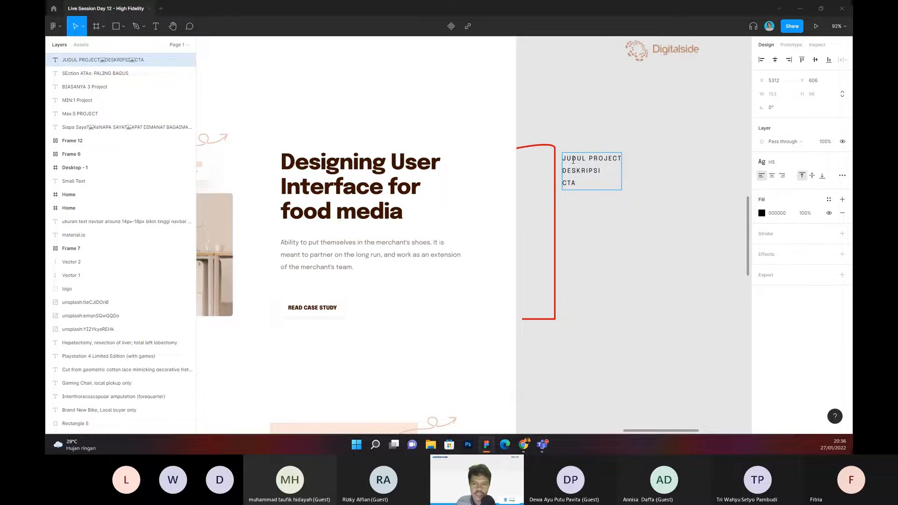
{"action": "key", "text": "Escape"}
{"action": "scroll", "coordinate": [571, 241], "scroll_direction": "left", "scroll_amount": 2}
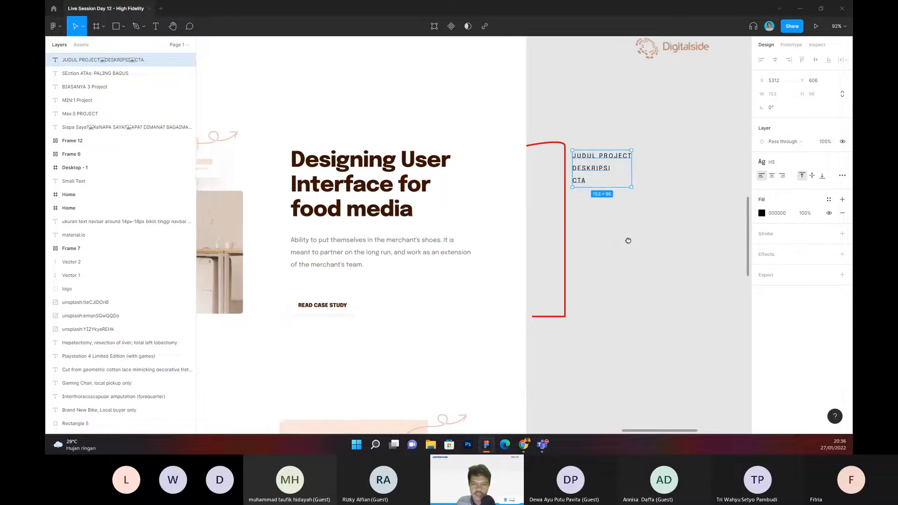
Step: Examine the first project row's title, description, case-study button and picture group, including its round portrait, against the bracket note
{"action": "scroll", "coordinate": [627, 241], "scroll_direction": "down", "scroll_amount": 3}
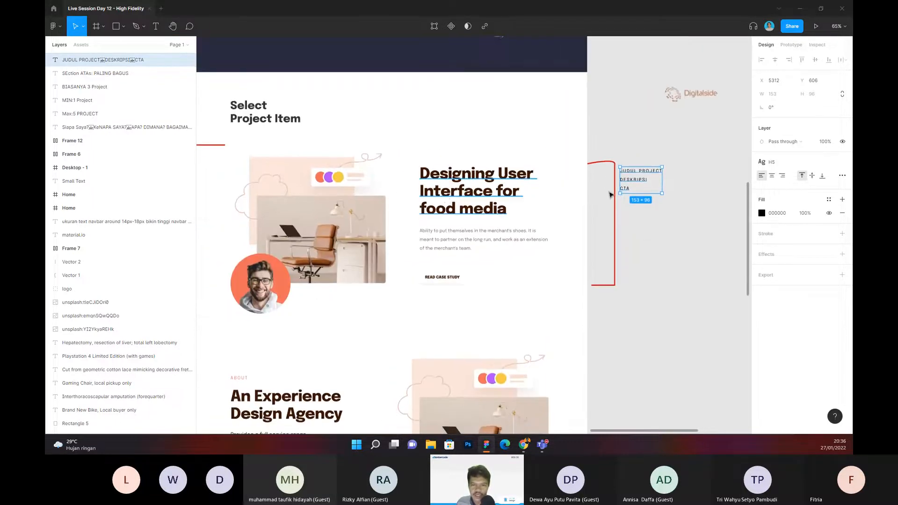
{"action": "scroll", "coordinate": [451, 190], "scroll_direction": "left", "scroll_amount": 1}
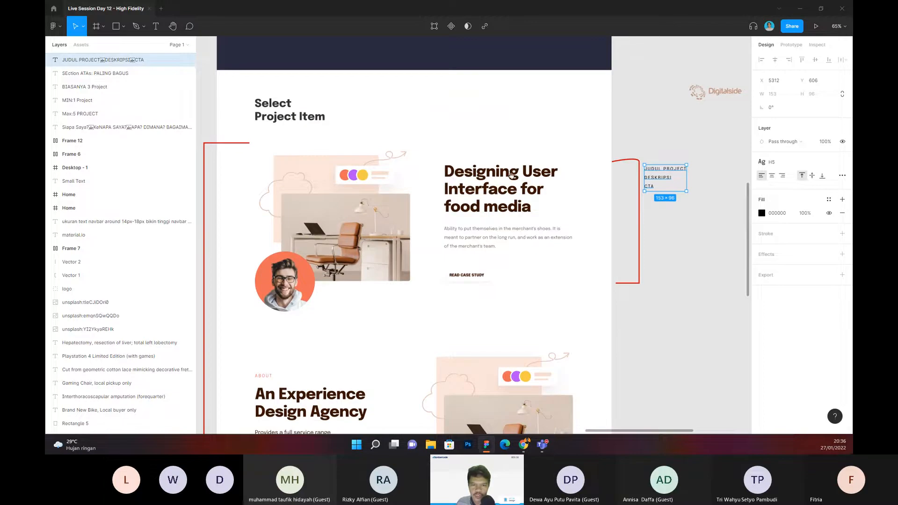
{"action": "scroll", "coordinate": [451, 173], "scroll_direction": "right", "scroll_amount": 1}
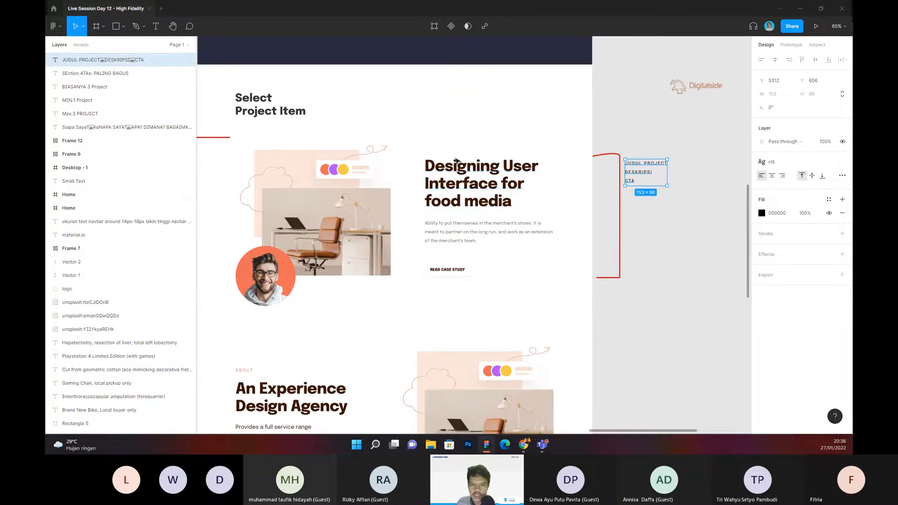
{"action": "scroll", "coordinate": [428, 156], "scroll_direction": "right", "scroll_amount": 1}
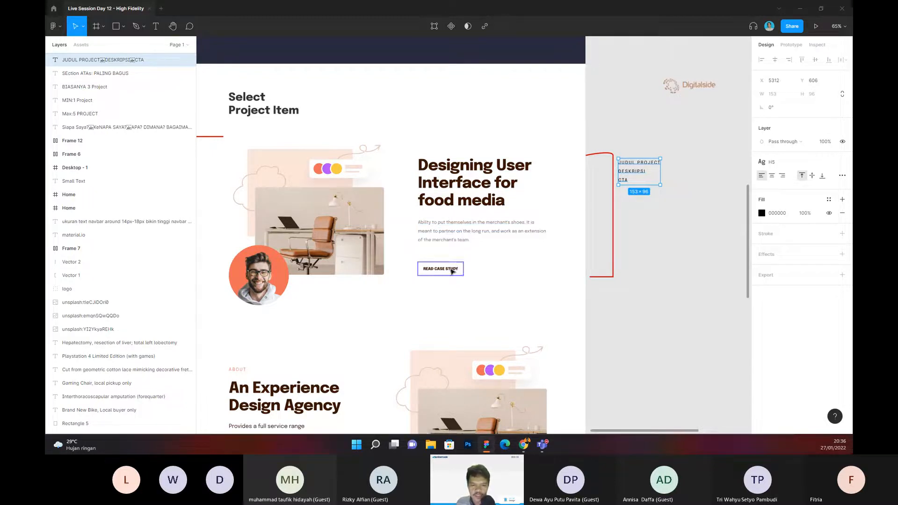
{"action": "left_click_drag", "start_coordinate": [459, 269], "coordinate": [465, 266]}
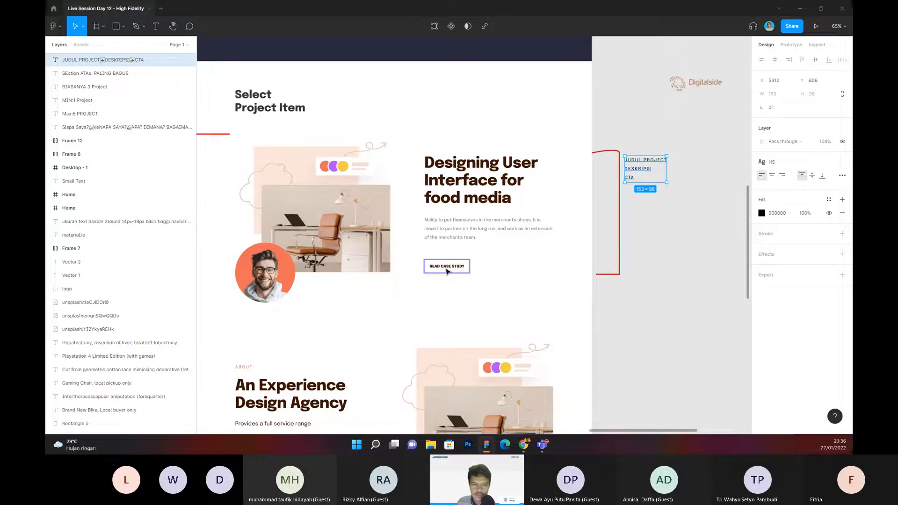
{"action": "left_click_drag", "start_coordinate": [442, 271], "coordinate": [491, 273]}
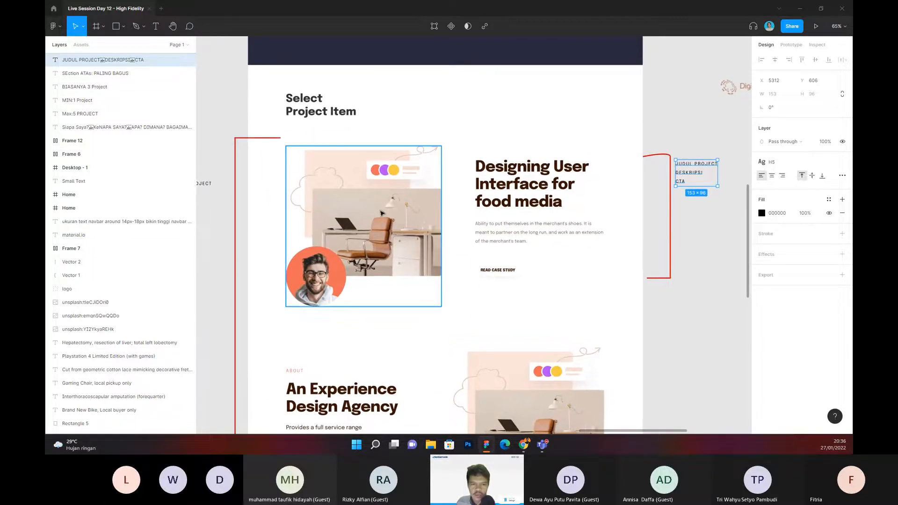
{"action": "left_click_drag", "start_coordinate": [442, 180], "coordinate": [461, 174]}
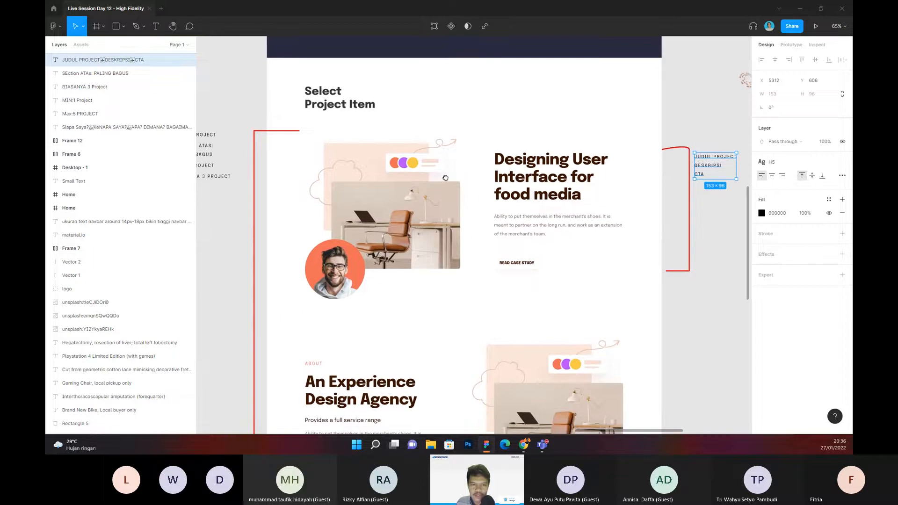
{"action": "double_click", "coordinate": [353, 264]}
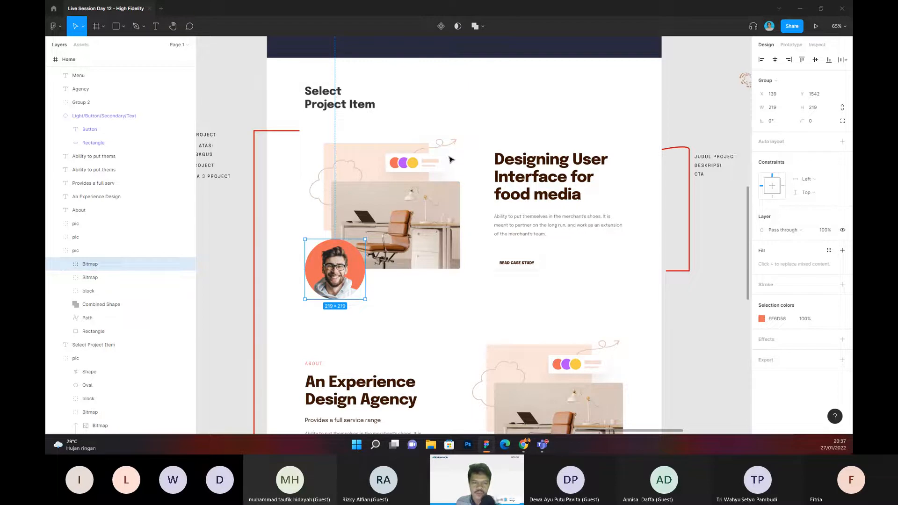
Step: Review the hero section and the first project row's elements, and compare the layout with the neighbouring page designs
{"action": "scroll", "coordinate": [449, 157], "scroll_direction": "up", "scroll_amount": 5}
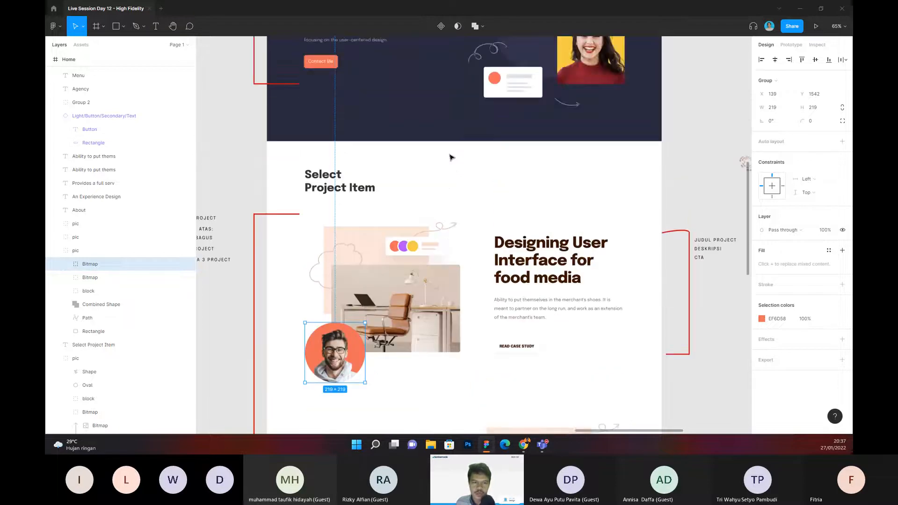
{"action": "scroll", "coordinate": [408, 143], "scroll_direction": "up", "scroll_amount": 2}
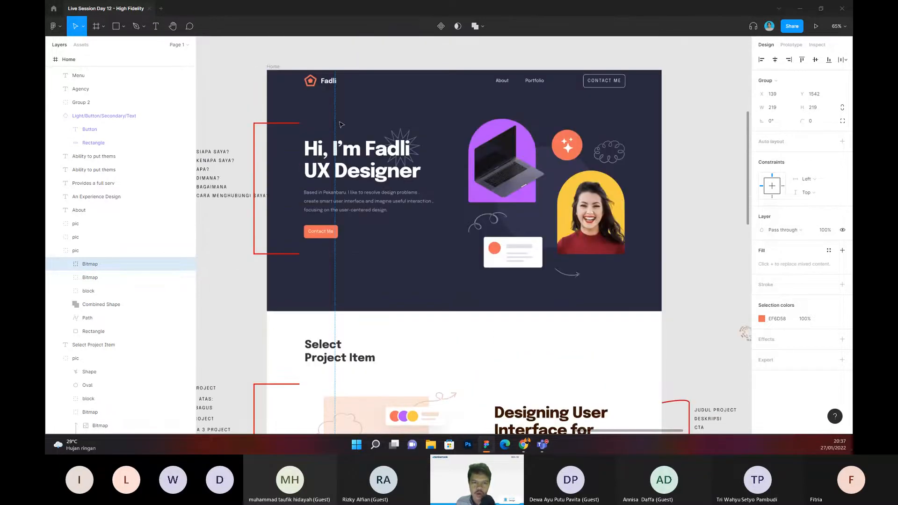
{"action": "scroll", "coordinate": [398, 170], "scroll_direction": "down", "scroll_amount": 3}
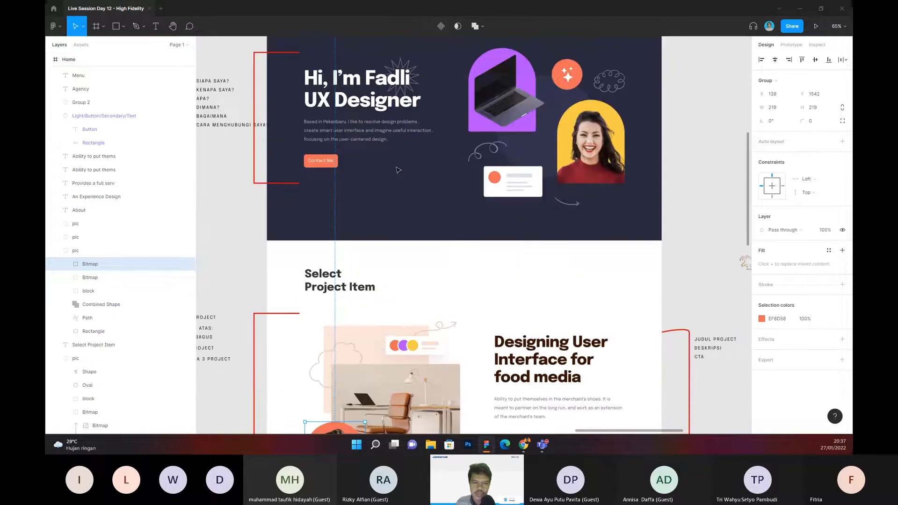
{"action": "scroll", "coordinate": [397, 170], "scroll_direction": "down", "scroll_amount": 7}
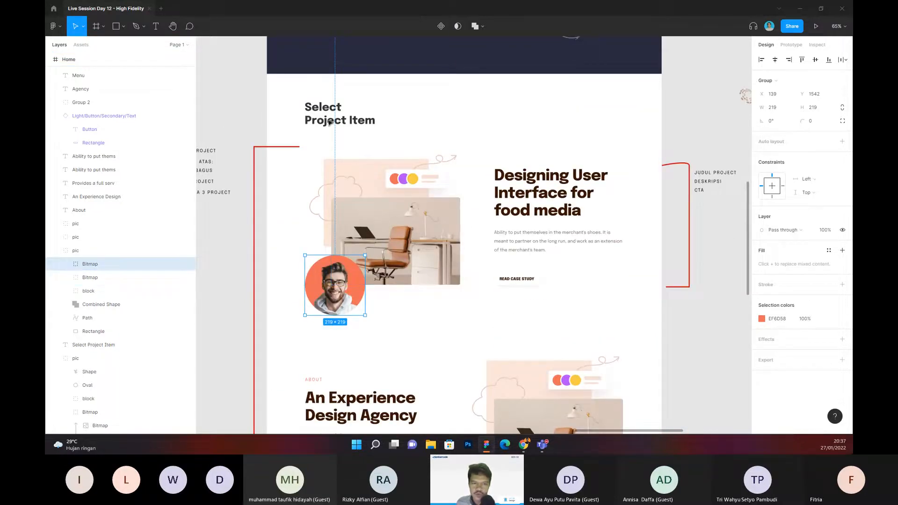
{"action": "scroll", "coordinate": [451, 156], "scroll_direction": "down", "scroll_amount": 1}
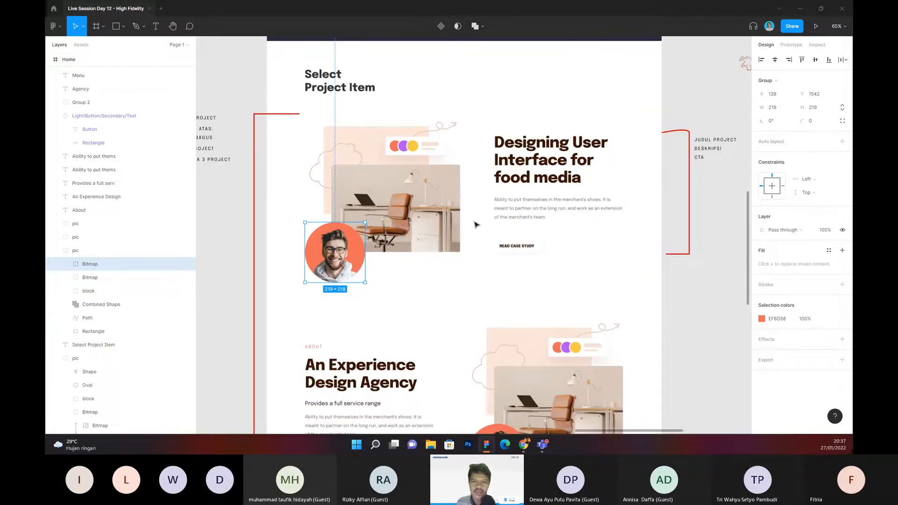
{"action": "scroll", "coordinate": [476, 224], "scroll_direction": "down", "scroll_amount": 1}
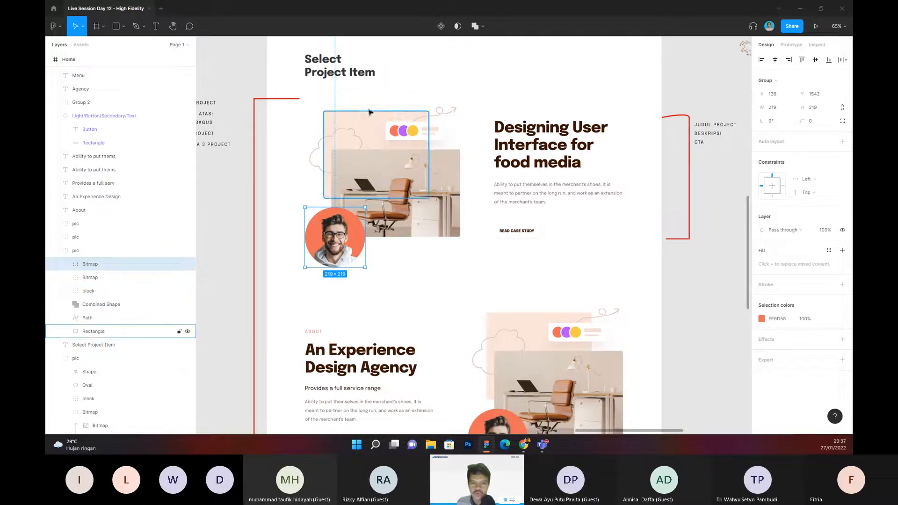
{"action": "left_click_drag", "start_coordinate": [306, 100], "coordinate": [625, 268]}
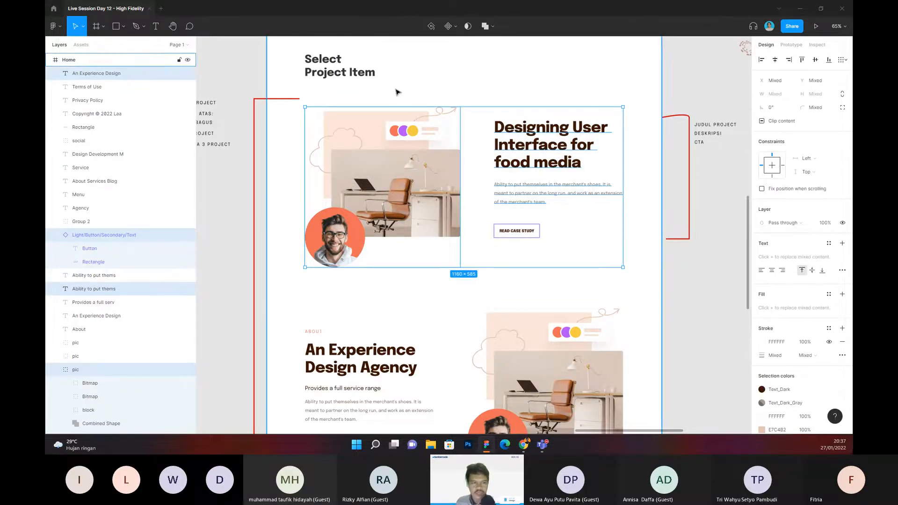
{"action": "scroll", "coordinate": [395, 91], "scroll_direction": "down", "scroll_amount": 2}
{"action": "left_click", "coordinate": [259, 177]}
{"action": "left_click_drag", "start_coordinate": [255, 176], "coordinate": [510, 226]}
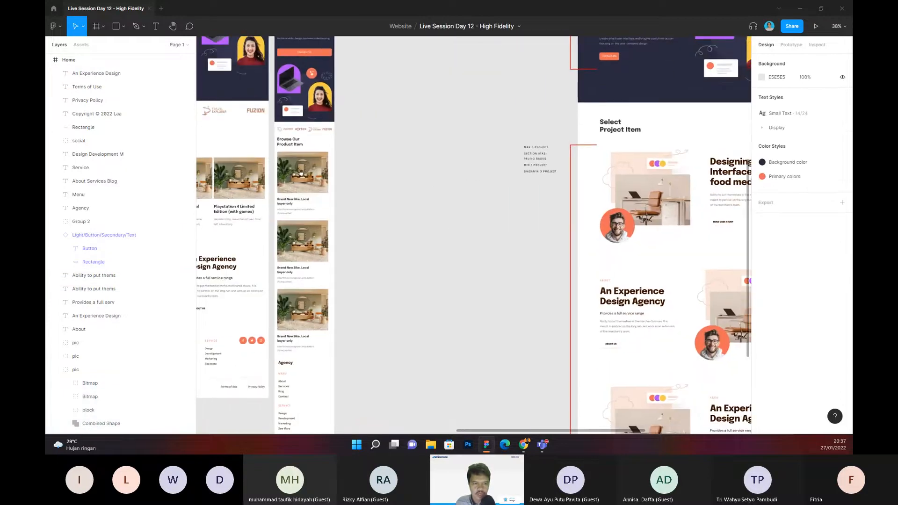
{"action": "left_click_drag", "start_coordinate": [377, 181], "coordinate": [254, 163]}
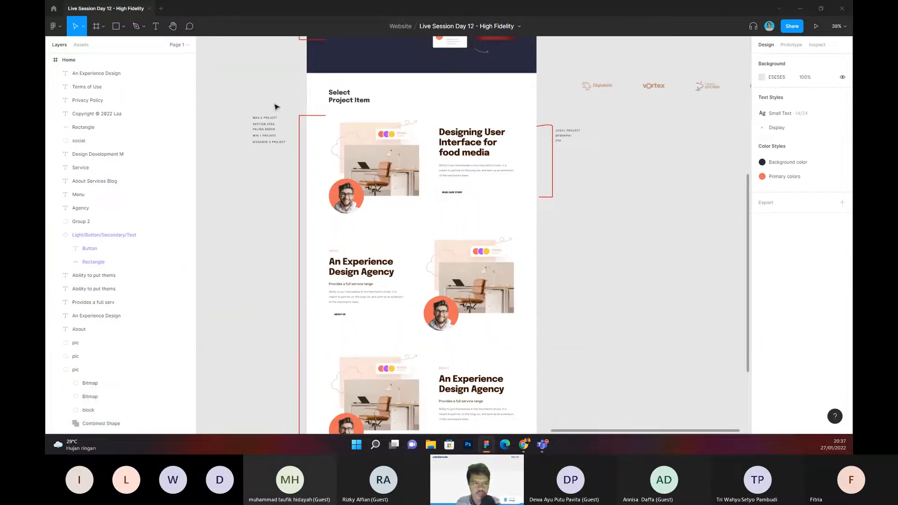
Step: Review the project rows against their bracket notes and continue down to the page footer
{"action": "scroll", "coordinate": [308, 174], "scroll_direction": "up", "scroll_amount": 1, "text": "ctrl"}
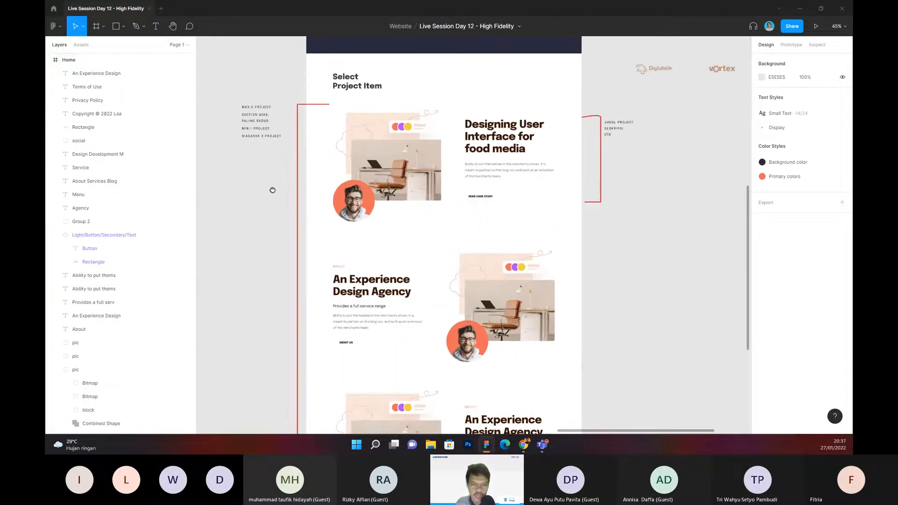
{"action": "scroll", "coordinate": [271, 187], "scroll_direction": "down", "scroll_amount": 1}
{"action": "scroll", "coordinate": [261, 164], "scroll_direction": "down", "scroll_amount": 3}
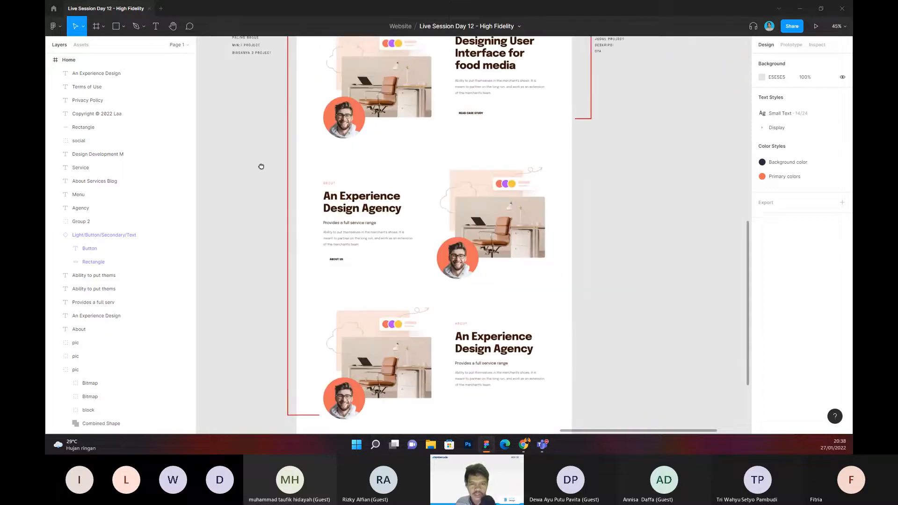
{"action": "scroll", "coordinate": [275, 176], "scroll_direction": "up", "scroll_amount": 1}
{"action": "scroll", "coordinate": [285, 129], "scroll_direction": "down", "scroll_amount": 7}
{"action": "scroll", "coordinate": [282, 155], "scroll_direction": "up", "scroll_amount": 2}
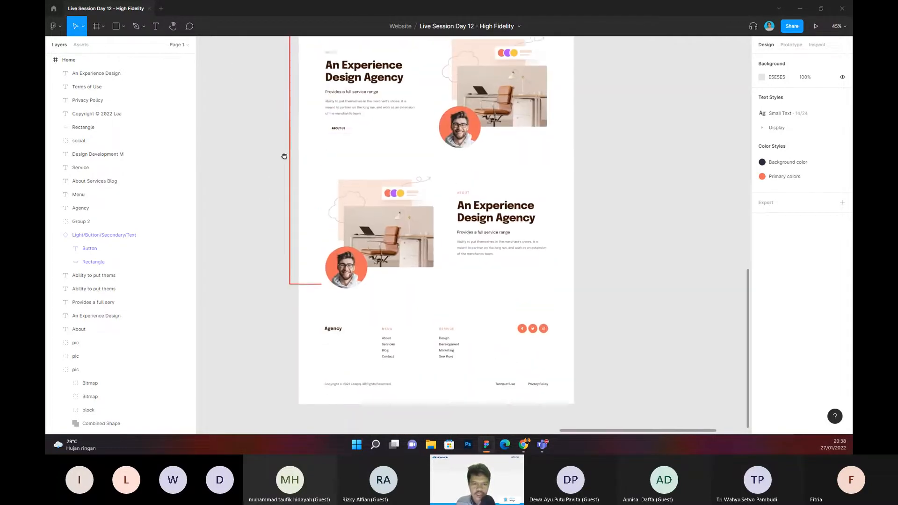
{"action": "scroll", "coordinate": [290, 154], "scroll_direction": "down", "scroll_amount": 3}
{"action": "left_click_drag", "start_coordinate": [284, 174], "coordinate": [298, 101]}
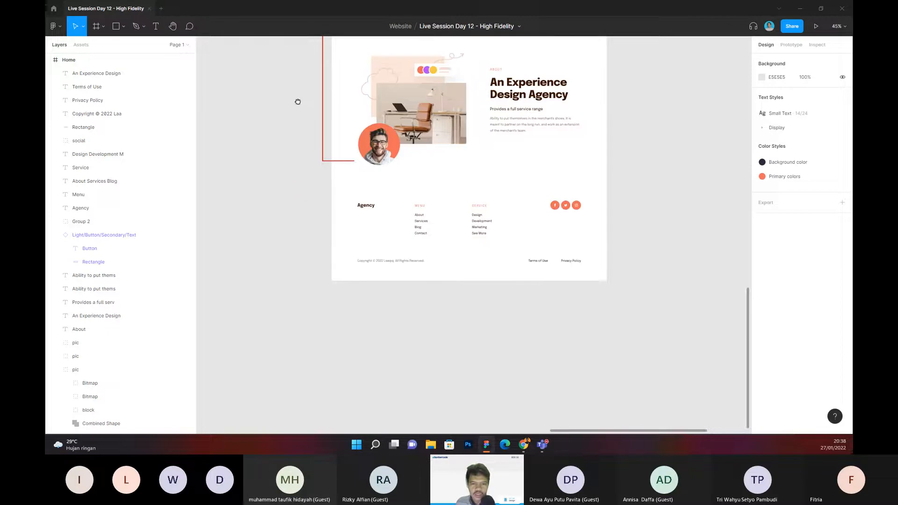
{"action": "scroll", "coordinate": [324, 216], "scroll_direction": "up", "scroll_amount": 3}
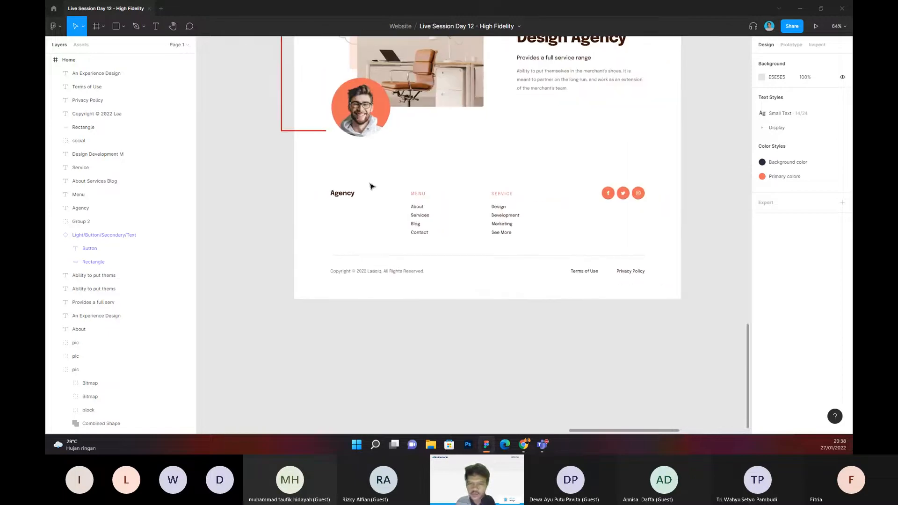
{"action": "scroll", "coordinate": [358, 162], "scroll_direction": "down", "scroll_amount": 1}
{"action": "scroll", "coordinate": [583, 167], "scroll_direction": "down", "scroll_amount": 5}
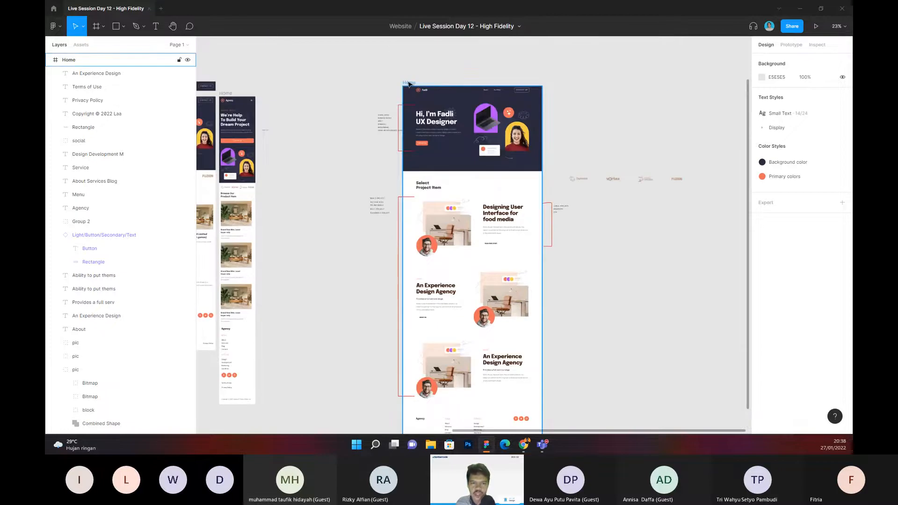
Step: Examine the portfolio Home frame's footer, including its brand name, link columns and social icons
{"action": "left_click", "coordinate": [409, 83]}
{"action": "left_click_drag", "start_coordinate": [612, 396], "coordinate": [601, 168]}
{"action": "scroll", "coordinate": [469, 222], "scroll_direction": "up", "scroll_amount": 4}
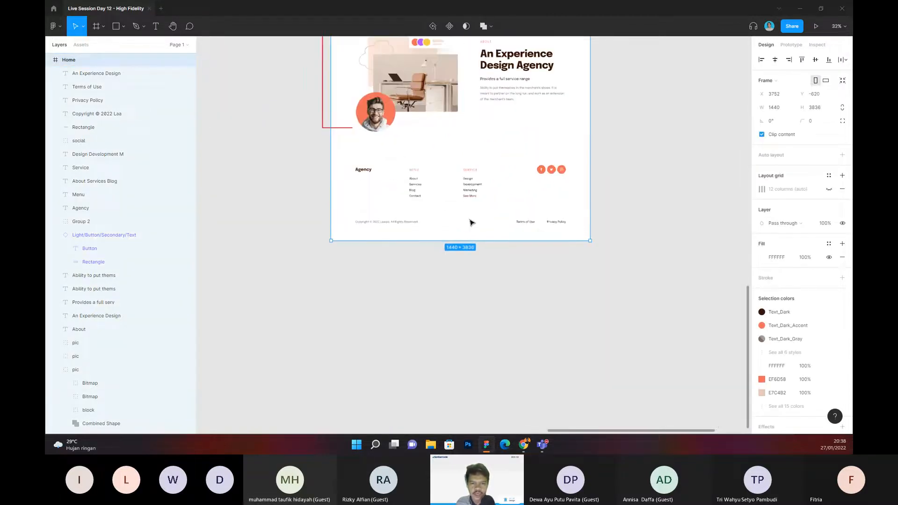
{"action": "left_click", "coordinate": [635, 174]}
{"action": "scroll", "coordinate": [359, 124], "scroll_direction": "up", "scroll_amount": 2}
{"action": "left_click_drag", "start_coordinate": [324, 155], "coordinate": [668, 292]}
{"action": "left_click", "coordinate": [296, 207]}
{"action": "mouse_move", "coordinate": [296, 206]}
{"action": "left_mouse_down"}
{"action": "mouse_move", "coordinate": [269, 203]}
{"action": "mouse_move", "coordinate": [302, 190]}
{"action": "left_mouse_up"}
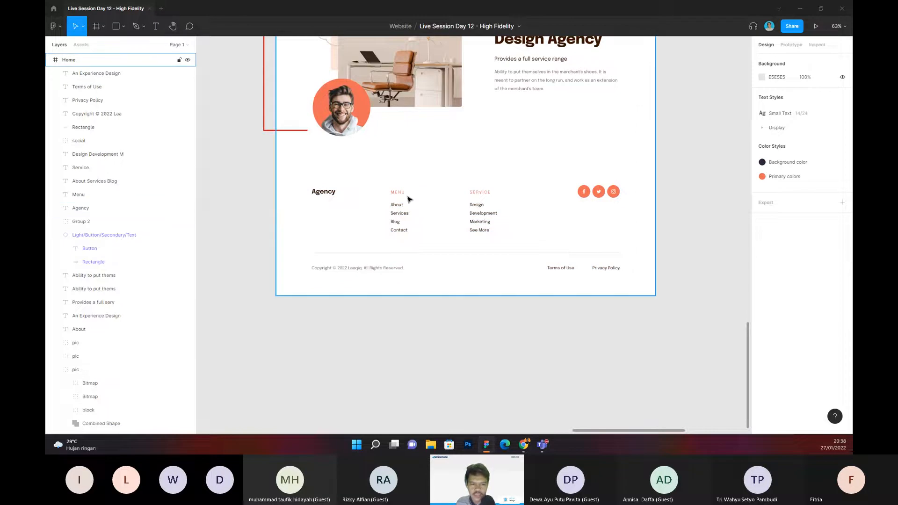
{"action": "scroll", "coordinate": [410, 201], "scroll_direction": "up", "scroll_amount": 3}
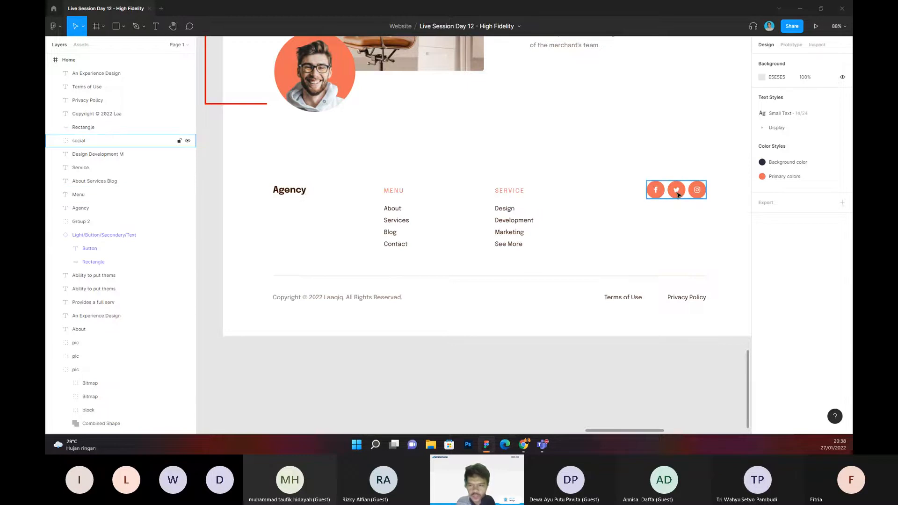
{"action": "left_click_drag", "start_coordinate": [676, 207], "coordinate": [699, 200]}
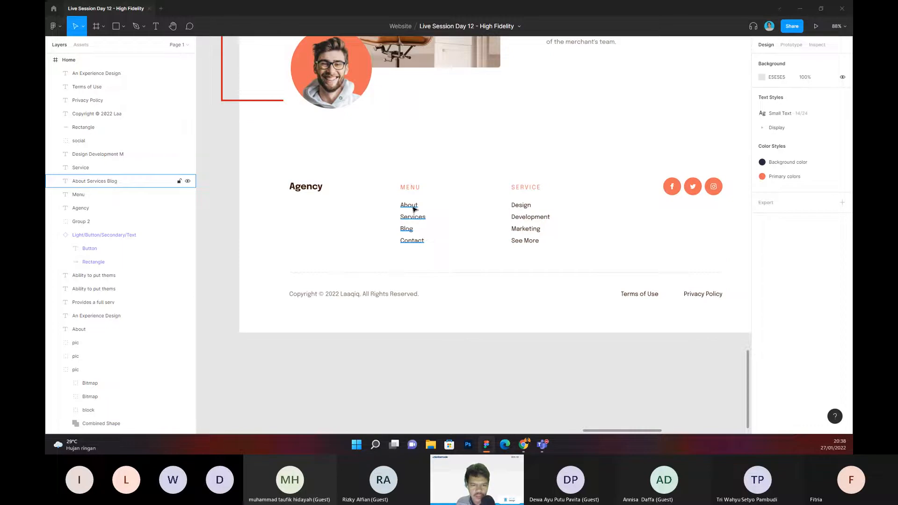
Step: Inspect the text of the link list under the footer's MENU heading
{"action": "double_click", "coordinate": [414, 209]}
{"action": "left_click_drag", "start_coordinate": [425, 242], "coordinate": [403, 202]}
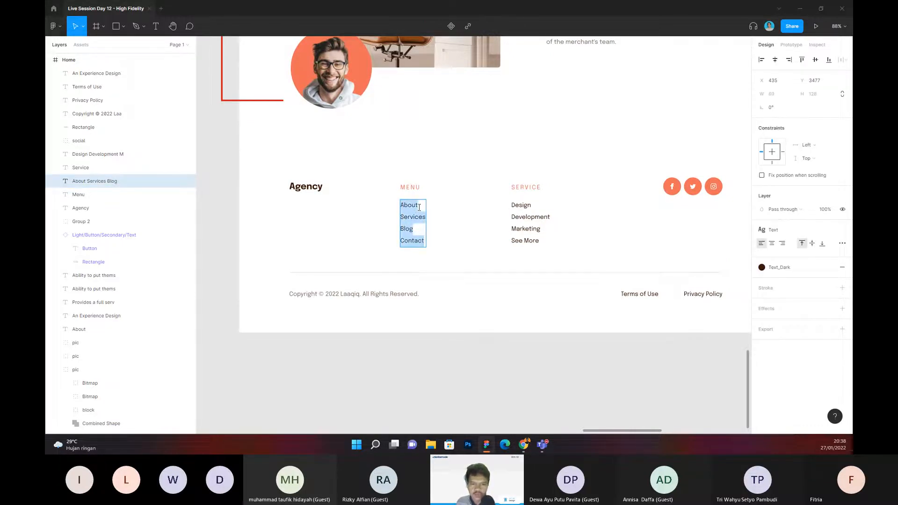
{"action": "left_click", "coordinate": [418, 207]}
{"action": "left_click_drag", "start_coordinate": [418, 230], "coordinate": [440, 201]}
{"action": "left_click", "coordinate": [443, 192]}
{"action": "left_click", "coordinate": [436, 196]}
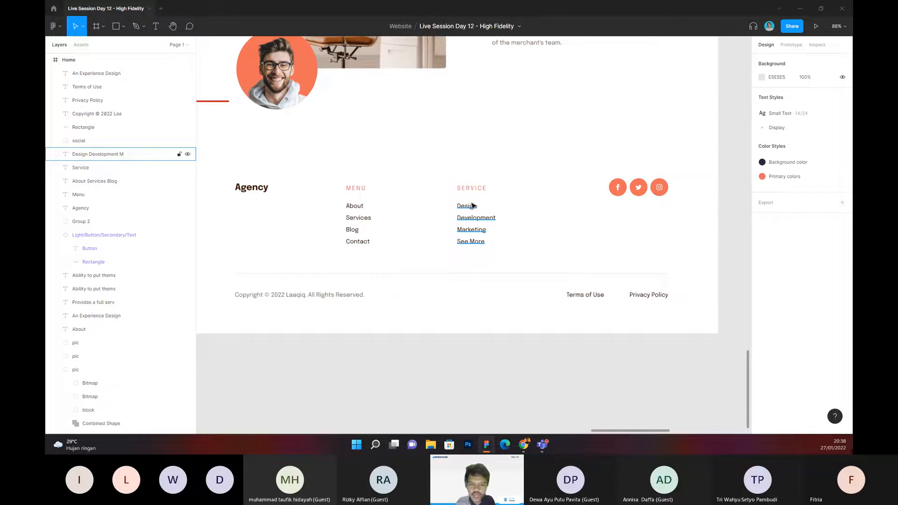
Step: Delete the "See More" entry from the footer's SERVICE list
{"action": "double_click", "coordinate": [487, 242]}
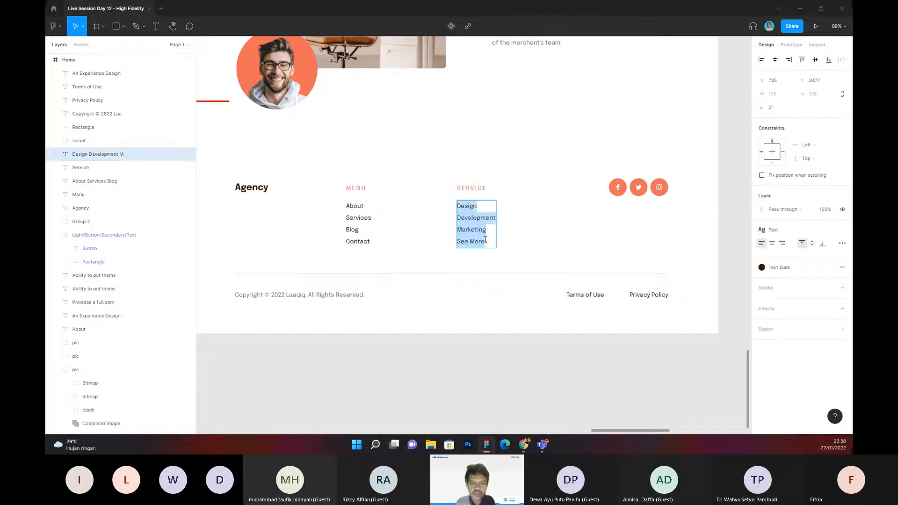
{"action": "left_click_drag", "start_coordinate": [488, 243], "coordinate": [409, 239]}
{"action": "key", "text": "BackSpace"}
{"action": "key", "text": "BackSpace"}
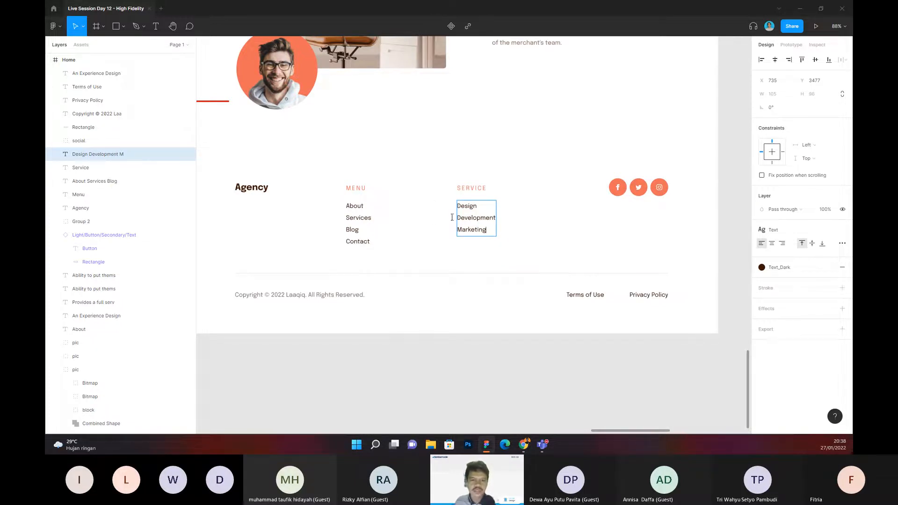
{"action": "left_click", "coordinate": [430, 200]}
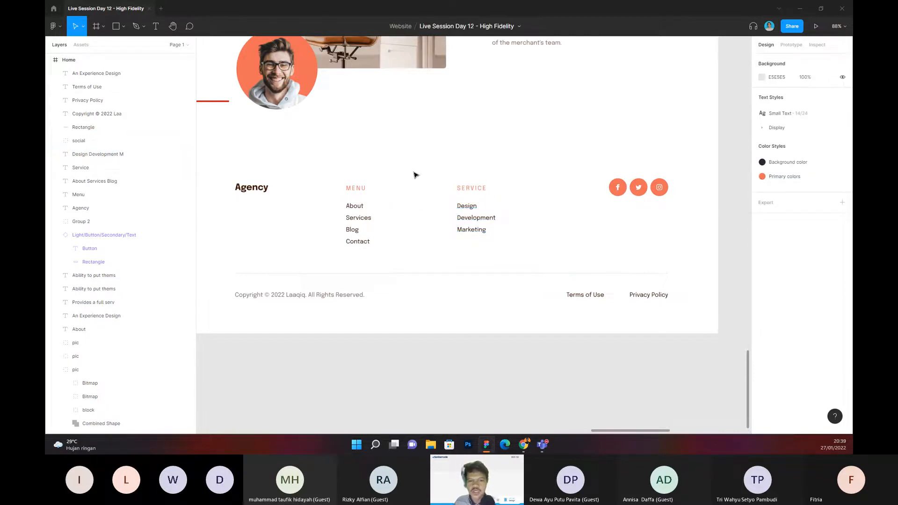
Step: Review the footer's columns and spacing, and check how it fits at the end of the whole portfolio page
{"action": "left_click_drag", "start_coordinate": [416, 183], "coordinate": [407, 178]}
{"action": "left_click_drag", "start_coordinate": [397, 148], "coordinate": [399, 160]}
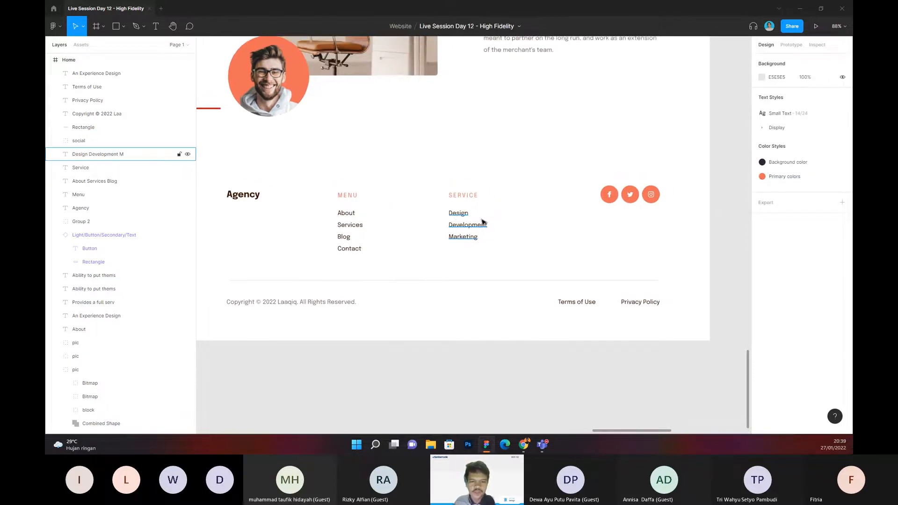
{"action": "scroll", "coordinate": [482, 213], "scroll_direction": "down", "scroll_amount": 2}
{"action": "left_click_drag", "start_coordinate": [482, 203], "coordinate": [467, 200]}
{"action": "left_click_drag", "start_coordinate": [239, 163], "coordinate": [607, 338]}
{"action": "left_click", "coordinate": [322, 189]}
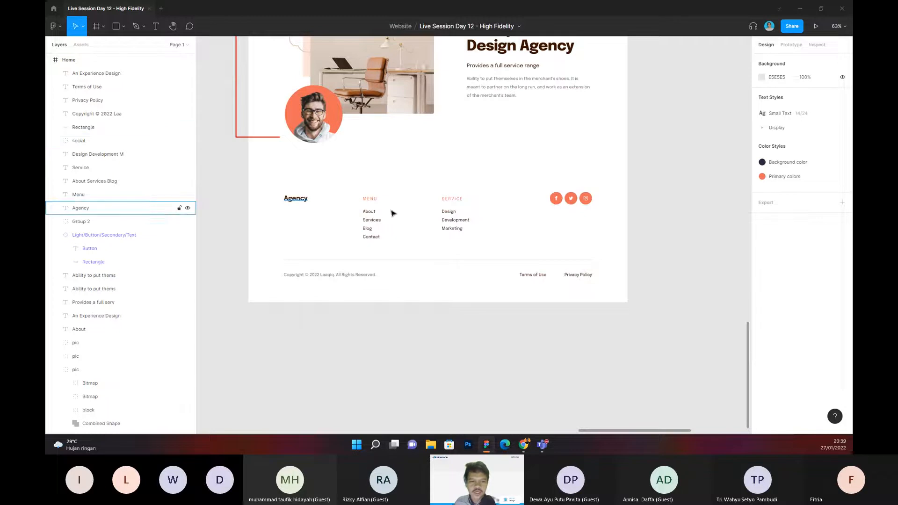
{"action": "scroll", "coordinate": [421, 308], "scroll_direction": "up", "scroll_amount": 1}
{"action": "scroll", "coordinate": [399, 308], "scroll_direction": "left", "scroll_amount": 3}
{"action": "scroll", "coordinate": [399, 308], "scroll_direction": "up", "scroll_amount": 1}
{"action": "left_click_drag", "start_coordinate": [254, 176], "coordinate": [618, 317]}
{"action": "left_click", "coordinate": [617, 319]}
{"action": "left_click_drag", "start_coordinate": [470, 203], "coordinate": [448, 235]}
{"action": "scroll", "coordinate": [446, 220], "scroll_direction": "down", "scroll_amount": 3}
{"action": "left_click_drag", "start_coordinate": [479, 191], "coordinate": [470, 279]}
{"action": "scroll", "coordinate": [479, 204], "scroll_direction": "down", "scroll_amount": 3}
{"action": "scroll", "coordinate": [470, 280], "scroll_direction": "down", "scroll_amount": 4}
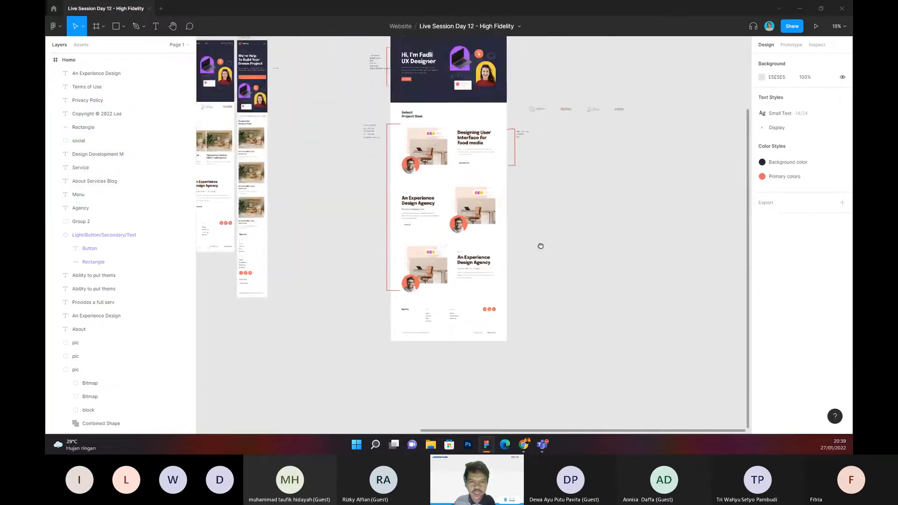
{"action": "left_click_drag", "start_coordinate": [539, 245], "coordinate": [536, 275]}
Step: Examine the portfolio Home frame's overall layout from the hero section through the project rows to the footer
{"action": "left_click", "coordinate": [492, 209]}
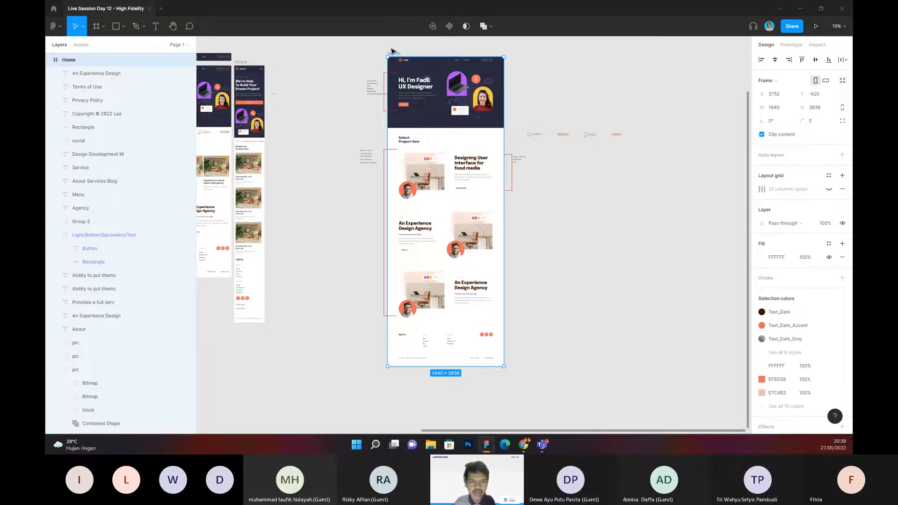
{"action": "scroll", "coordinate": [391, 50], "scroll_direction": "up", "scroll_amount": 1}
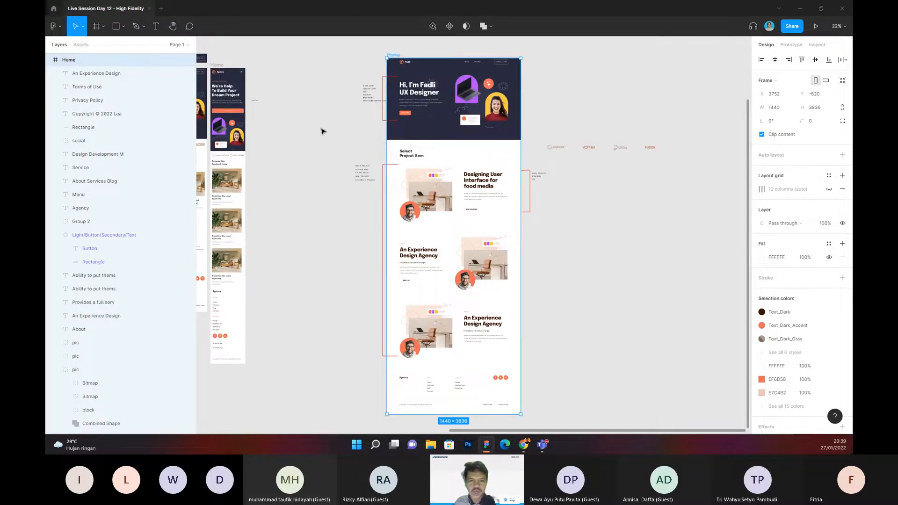
{"action": "scroll", "coordinate": [322, 117], "scroll_direction": "down", "scroll_amount": 2}
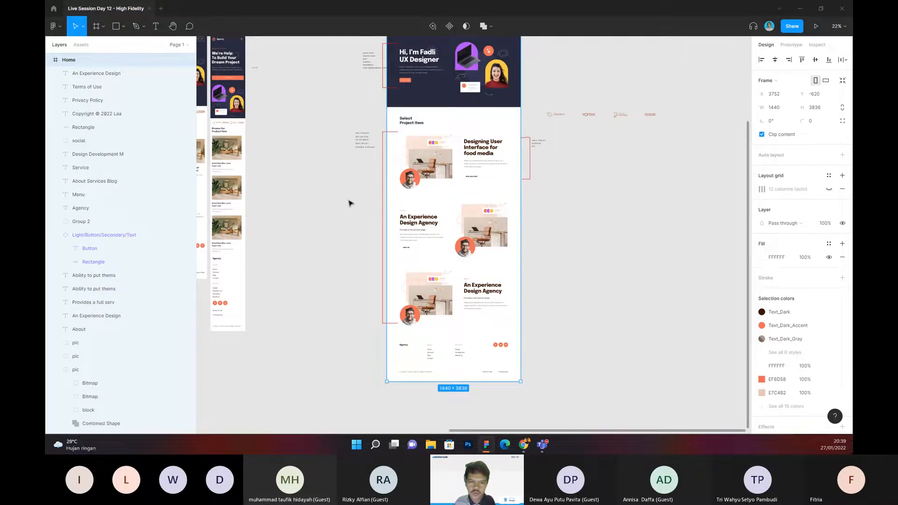
{"action": "left_click_drag", "start_coordinate": [349, 202], "coordinate": [343, 205]}
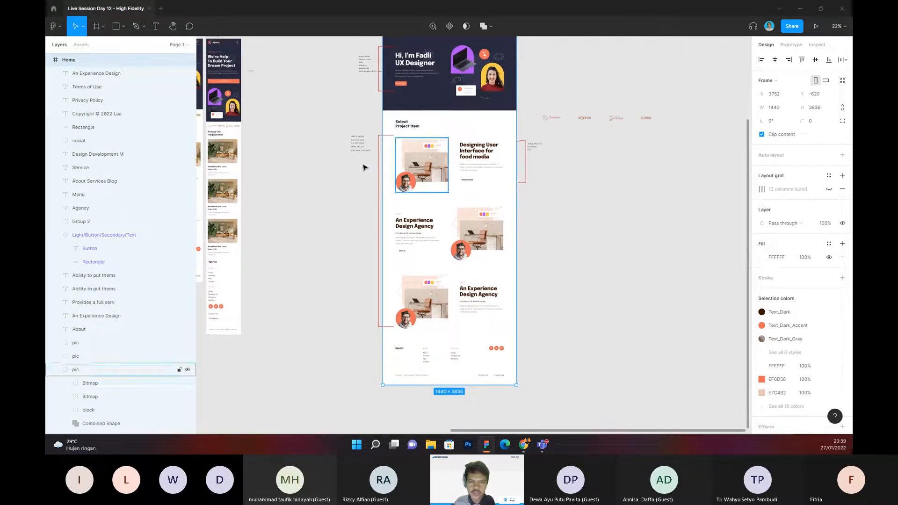
{"action": "scroll", "coordinate": [370, 177], "scroll_direction": "right", "scroll_amount": 2}
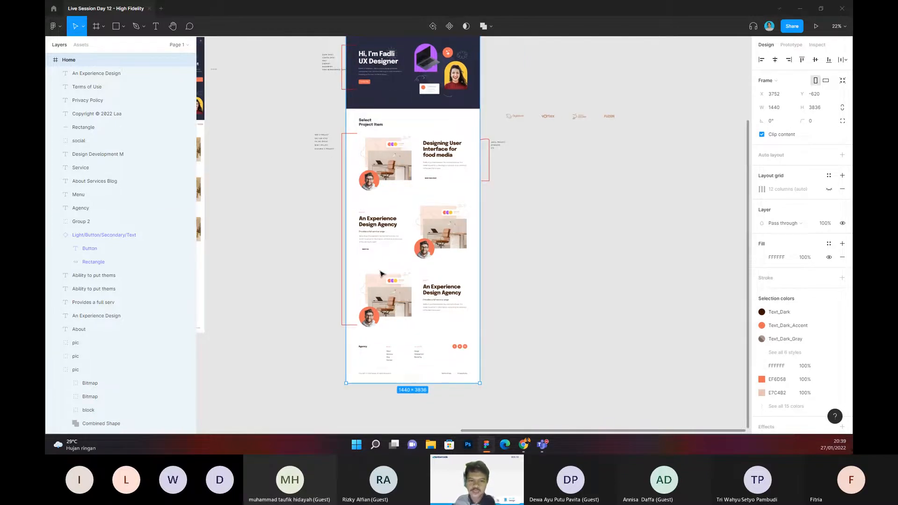
{"action": "scroll", "coordinate": [399, 267], "scroll_direction": "down", "scroll_amount": 3}
{"action": "scroll", "coordinate": [386, 207], "scroll_direction": "up", "scroll_amount": 2}
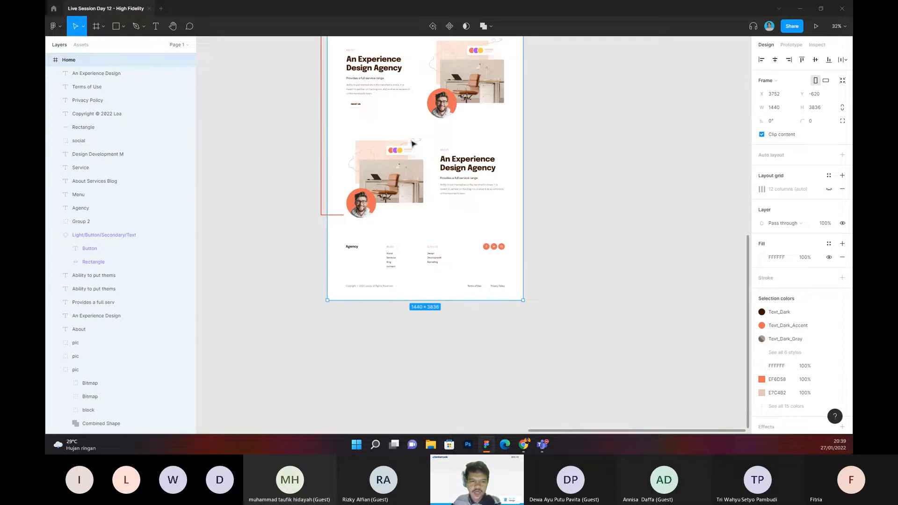
{"action": "left_click", "coordinate": [440, 230]}
{"action": "scroll", "coordinate": [427, 229], "scroll_direction": "down", "scroll_amount": 1}
{"action": "scroll", "coordinate": [392, 216], "scroll_direction": "up", "scroll_amount": 2}
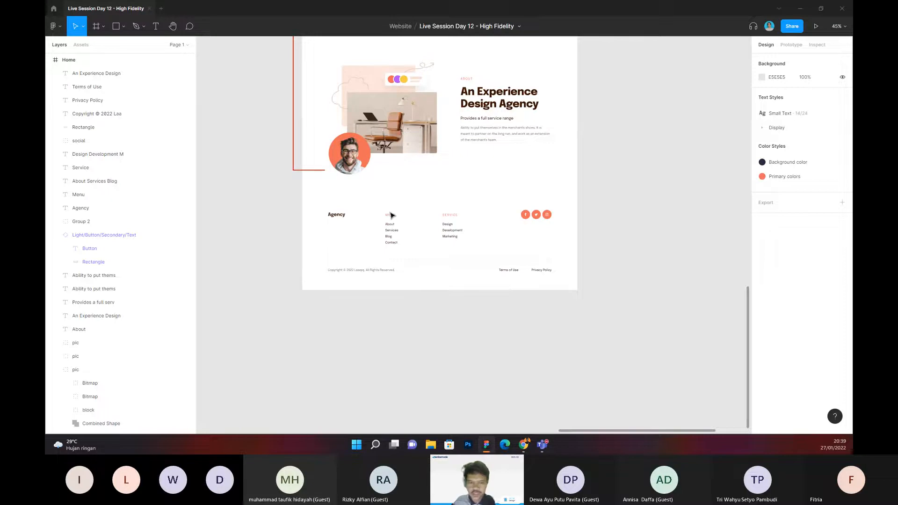
{"action": "scroll", "coordinate": [574, 169], "scroll_direction": "down", "scroll_amount": 5}
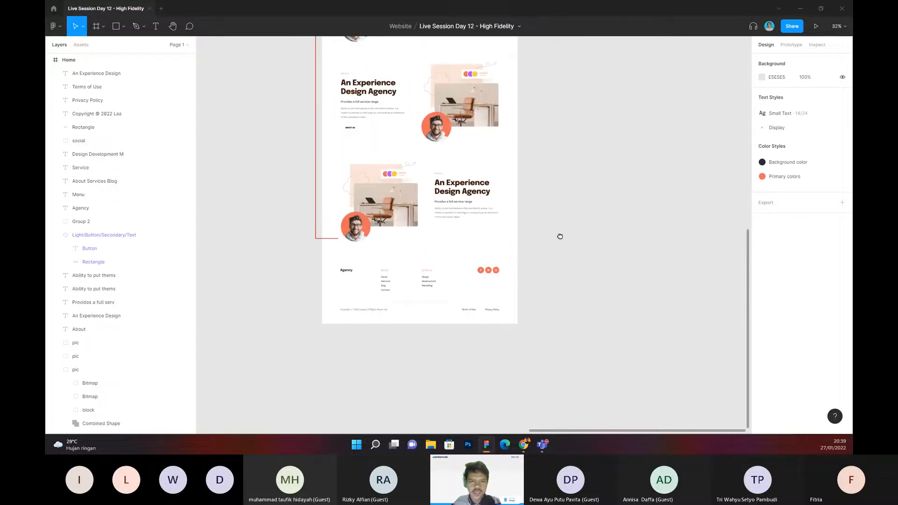
Step: Move the client logo group from beside the portfolio page to the empty canvas above its Home frame
{"action": "left_click_drag", "start_coordinate": [580, 186], "coordinate": [532, 322]}
{"action": "left_click_drag", "start_coordinate": [524, 177], "coordinate": [488, 183]}
{"action": "left_click_drag", "start_coordinate": [477, 171], "coordinate": [604, 220]}
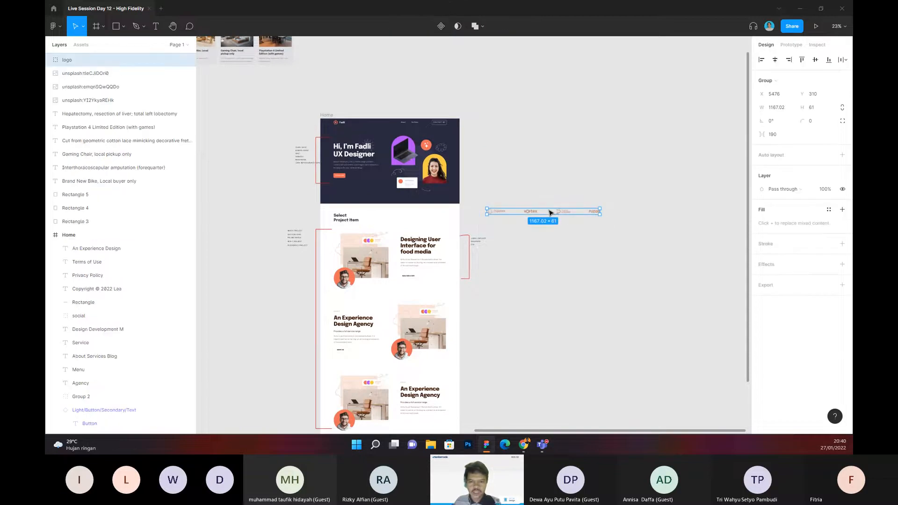
{"action": "left_click_drag", "start_coordinate": [550, 214], "coordinate": [366, 68]}
{"action": "left_click", "coordinate": [415, 97]}
{"action": "mouse_move", "coordinate": [427, 98]}
{"action": "left_mouse_down"}
{"action": "mouse_move", "coordinate": [416, 96]}
{"action": "mouse_move", "coordinate": [427, 102]}
{"action": "left_mouse_up"}
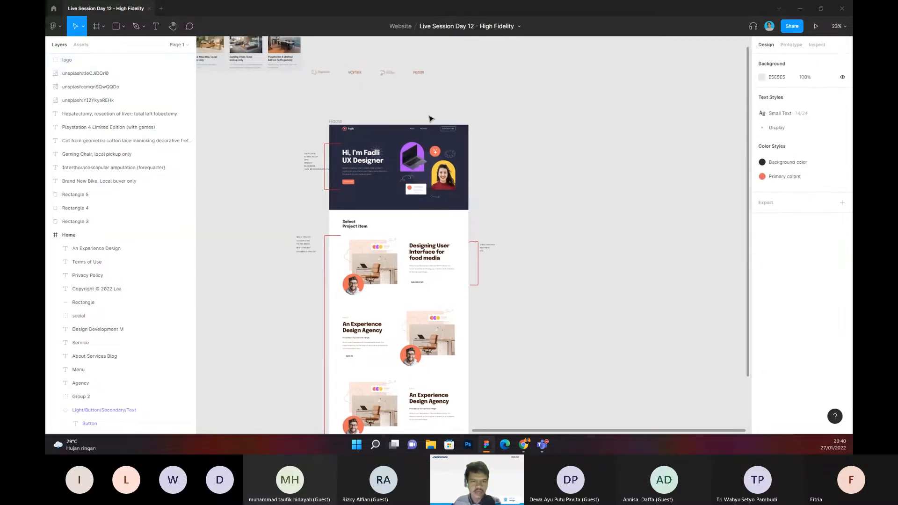
Step: Compare the header's "Portfolio" link with the "Select Project Item" section and its project rows
{"action": "scroll", "coordinate": [431, 119], "scroll_direction": "up", "scroll_amount": 6}
{"action": "scroll", "coordinate": [449, 120], "scroll_direction": "down", "scroll_amount": 4}
{"action": "left_click_drag", "start_coordinate": [505, 196], "coordinate": [509, 169]}
{"action": "scroll", "coordinate": [416, 108], "scroll_direction": "up", "scroll_amount": 3}
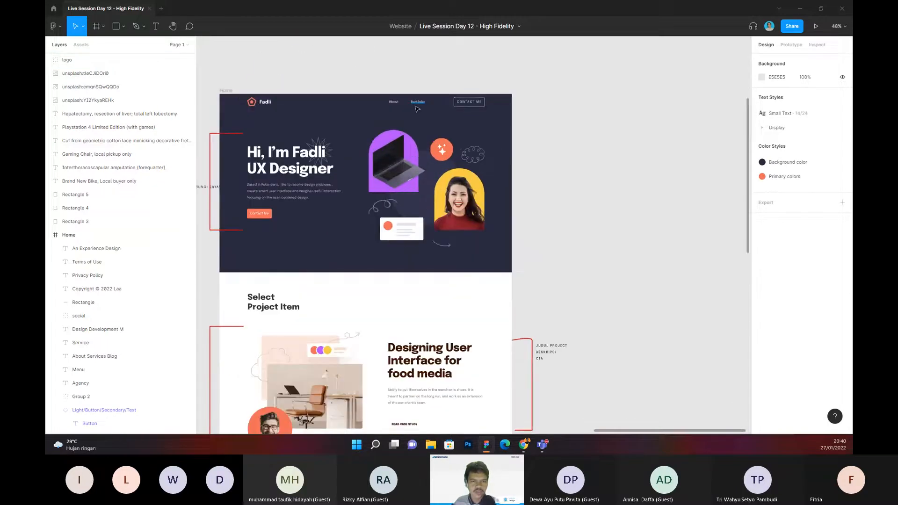
{"action": "scroll", "coordinate": [444, 206], "scroll_direction": "down", "scroll_amount": 1}
{"action": "scroll", "coordinate": [395, 224], "scroll_direction": "down", "scroll_amount": 2}
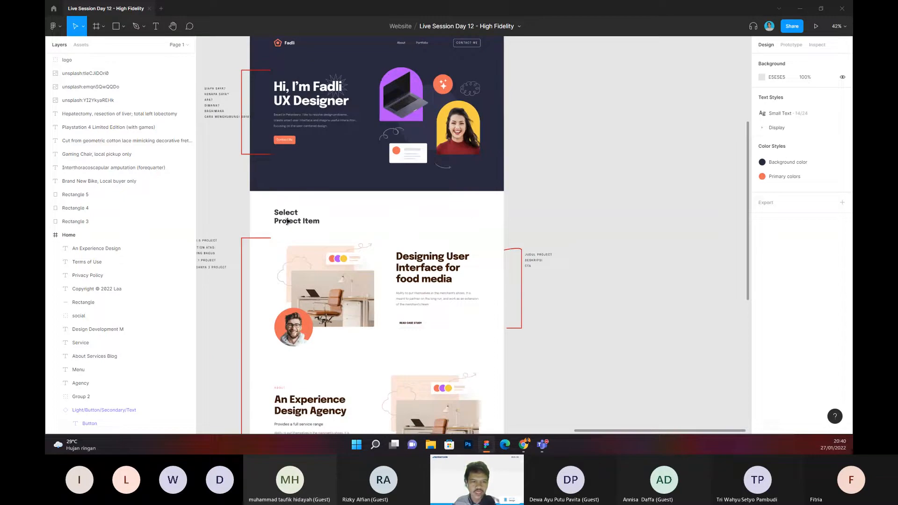
{"action": "scroll", "coordinate": [425, 110], "scroll_direction": "up", "scroll_amount": 1}
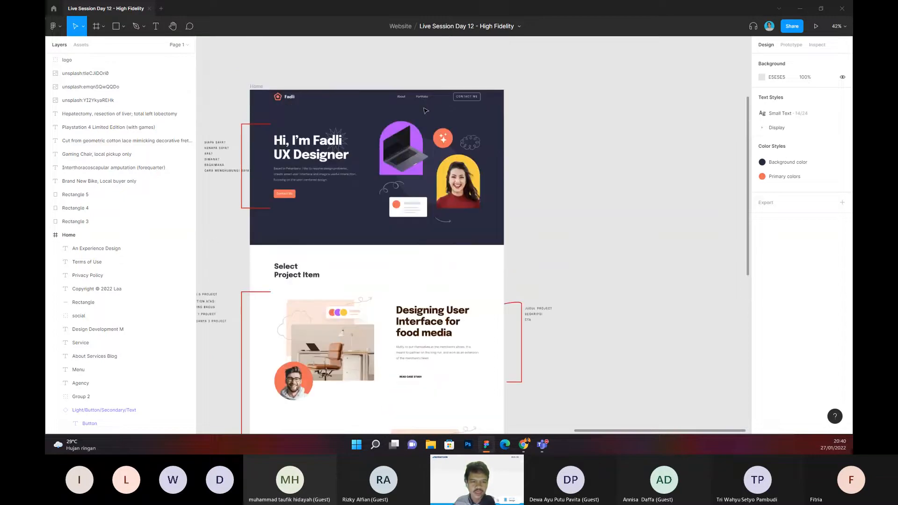
{"action": "scroll", "coordinate": [425, 108], "scroll_direction": "up", "scroll_amount": 5}
{"action": "scroll", "coordinate": [424, 97], "scroll_direction": "down", "scroll_amount": 5}
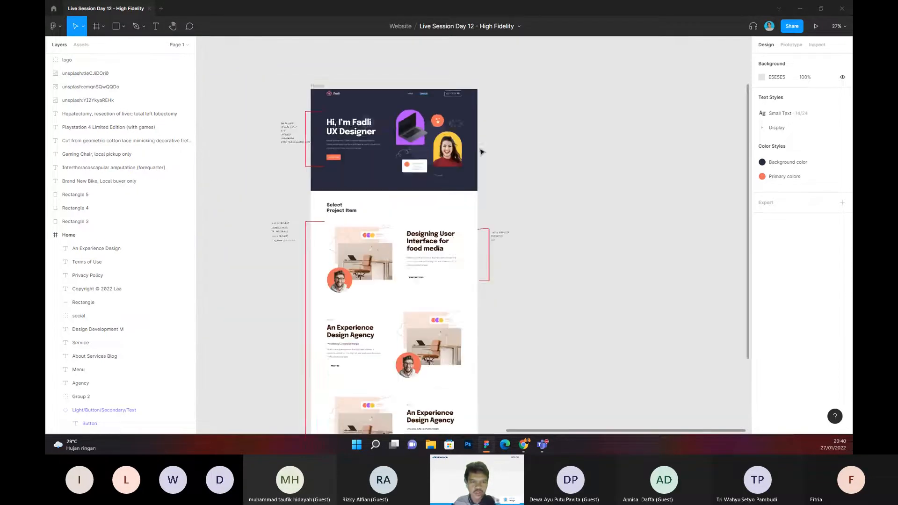
{"action": "scroll", "coordinate": [475, 100], "scroll_direction": "down", "scroll_amount": 5}
{"action": "scroll", "coordinate": [347, 189], "scroll_direction": "up", "scroll_amount": 2}
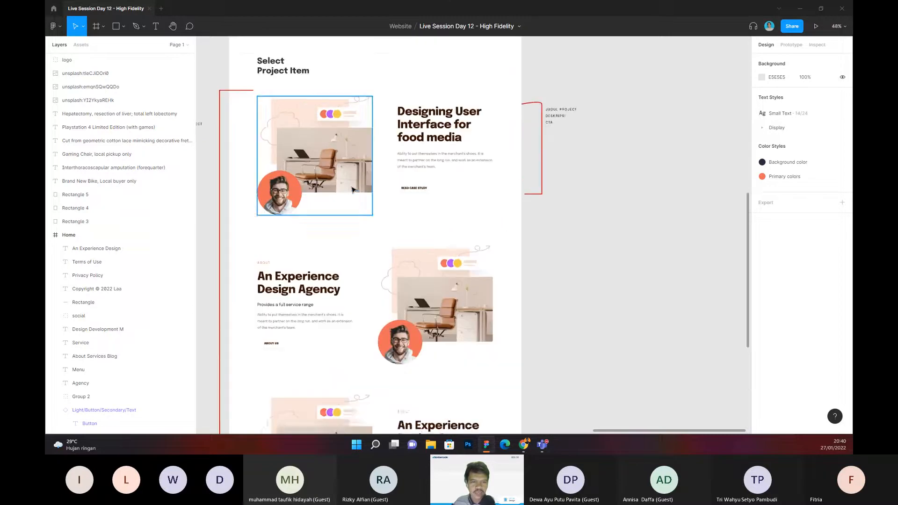
Step: Select the "READ CASE STUDY" button in the first project row
{"action": "scroll", "coordinate": [381, 225], "scroll_direction": "up", "scroll_amount": 1}
{"action": "scroll", "coordinate": [381, 224], "scroll_direction": "up", "scroll_amount": 2}
{"action": "left_click_drag", "start_coordinate": [381, 225], "coordinate": [410, 235]}
{"action": "scroll", "coordinate": [431, 226], "scroll_direction": "up", "scroll_amount": 2}
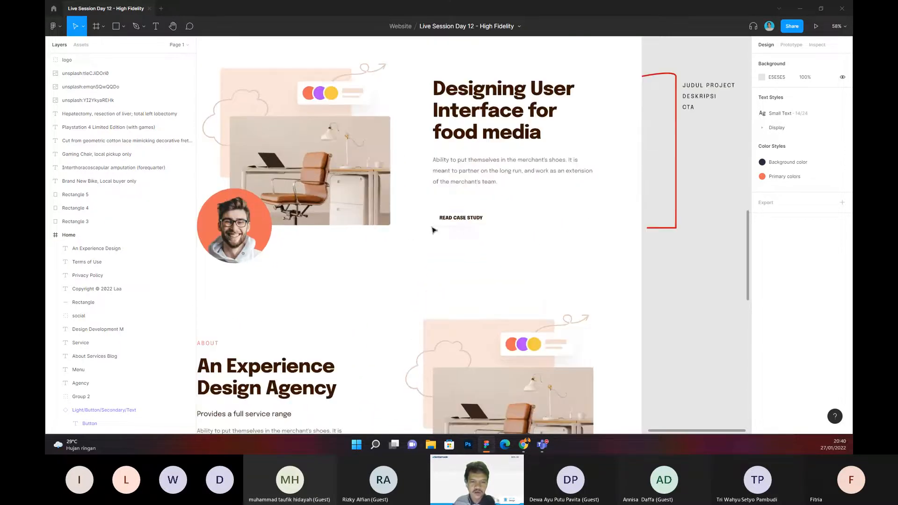
{"action": "left_click", "coordinate": [467, 223]}
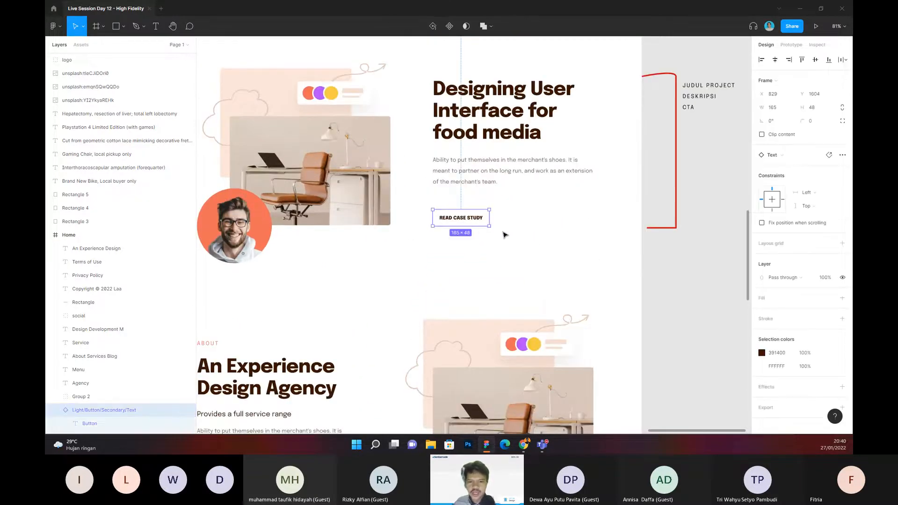
Step: Examine the portfolio page's hero section, project rows and the bracketed notes beside them
{"action": "scroll", "coordinate": [504, 230], "scroll_direction": "down", "scroll_amount": 2}
{"action": "scroll", "coordinate": [504, 229], "scroll_direction": "down", "scroll_amount": 3}
{"action": "left_click", "coordinate": [640, 234]}
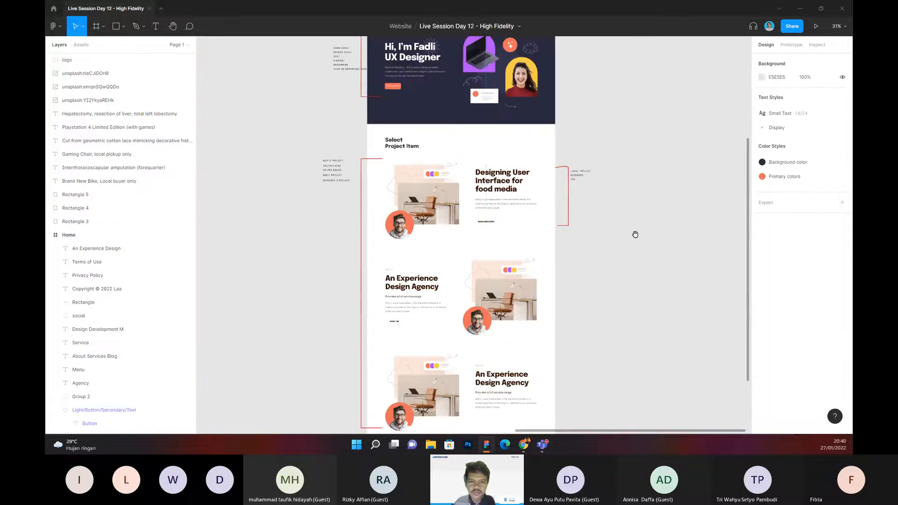
{"action": "left_click_drag", "start_coordinate": [635, 234], "coordinate": [598, 239]}
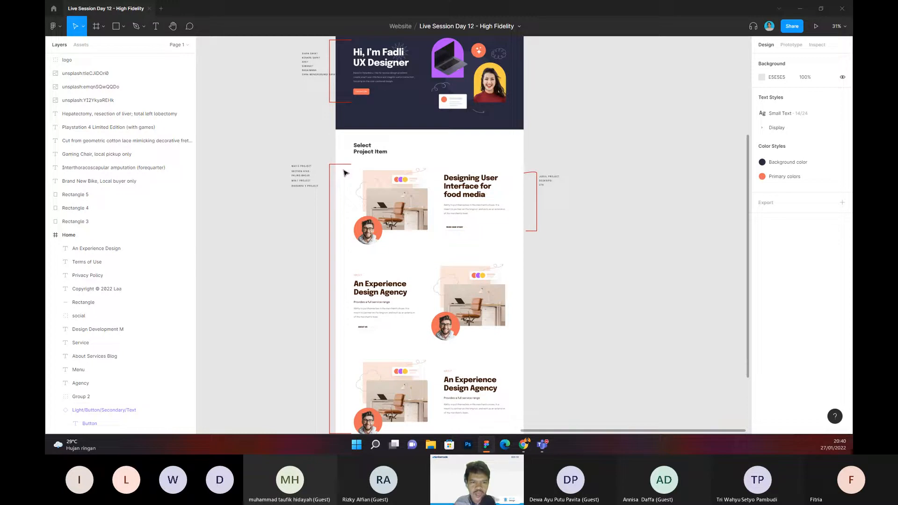
{"action": "left_click_drag", "start_coordinate": [539, 170], "coordinate": [507, 168]}
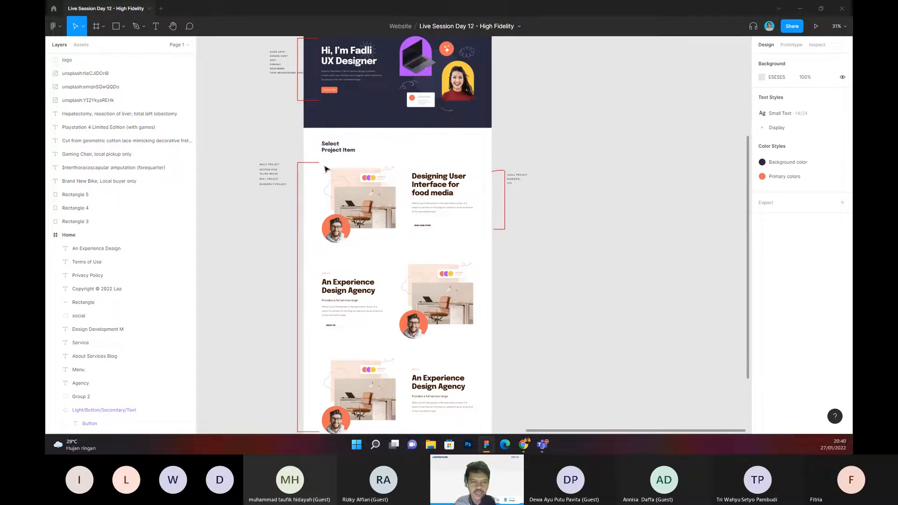
{"action": "left_click_drag", "start_coordinate": [322, 167], "coordinate": [448, 239]}
{"action": "left_click", "coordinate": [562, 251]}
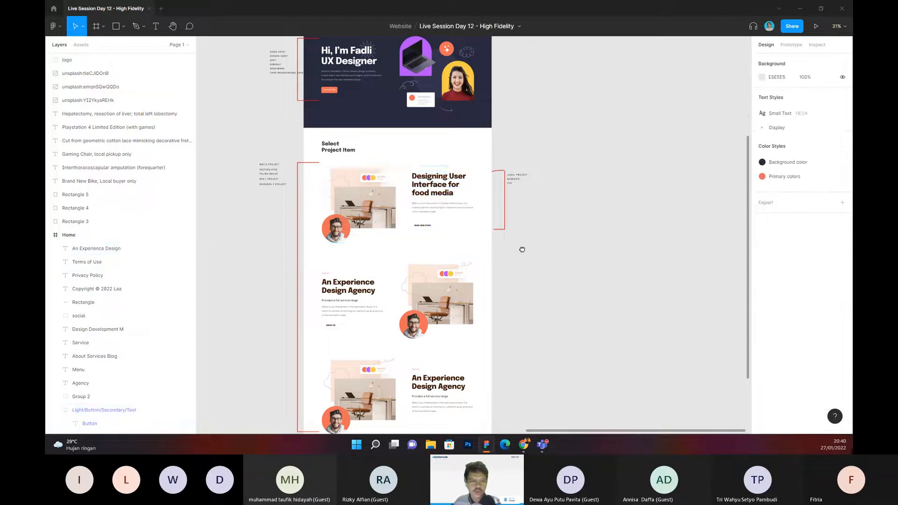
Step: Duplicate the portfolio Home frame so the copy stands beside the original
{"action": "scroll", "coordinate": [415, 183], "scroll_direction": "right", "scroll_amount": 3}
{"action": "scroll", "coordinate": [416, 183], "scroll_direction": "up", "scroll_amount": 1}
{"action": "scroll", "coordinate": [418, 182], "scroll_direction": "left", "scroll_amount": 4}
{"action": "scroll", "coordinate": [418, 183], "scroll_direction": "up", "scroll_amount": 2}
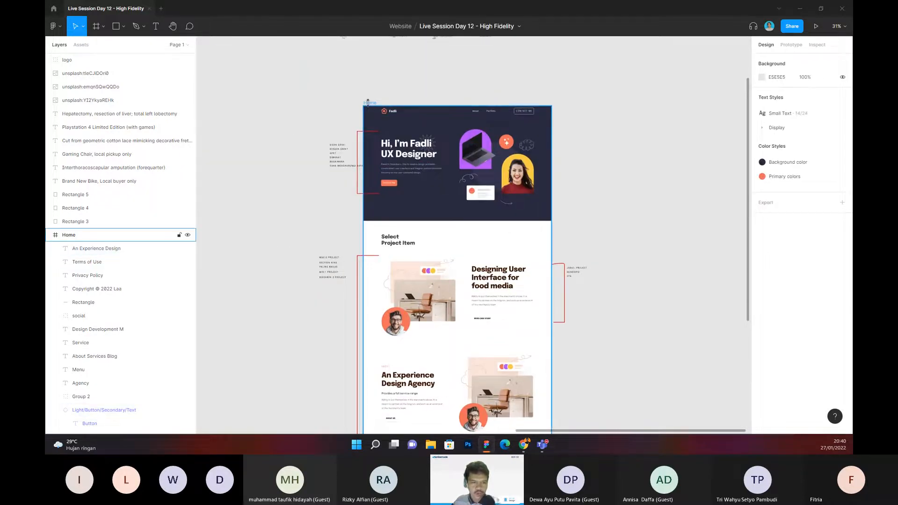
{"action": "left_click", "coordinate": [370, 104]}
{"action": "key", "text": "ctrl+d"}
{"action": "key", "text": "Escape"}
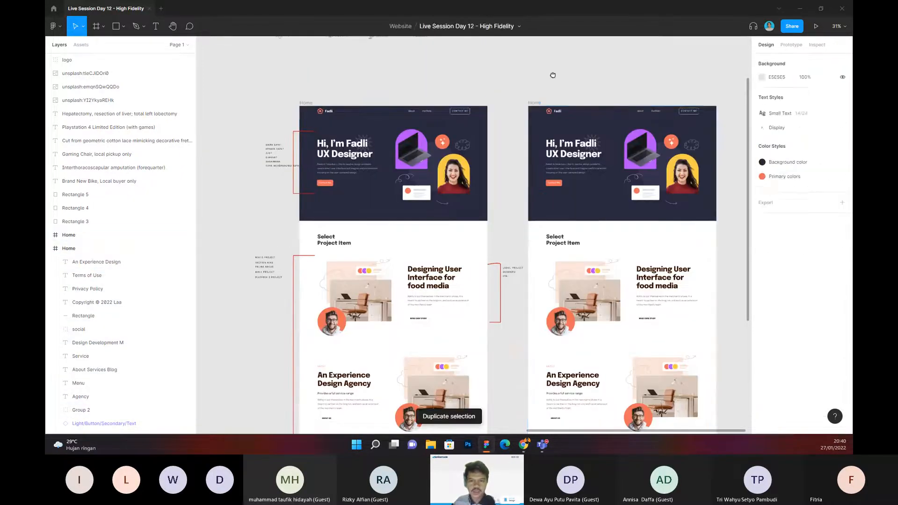
{"action": "scroll", "coordinate": [480, 110], "scroll_direction": "right", "scroll_amount": 3}
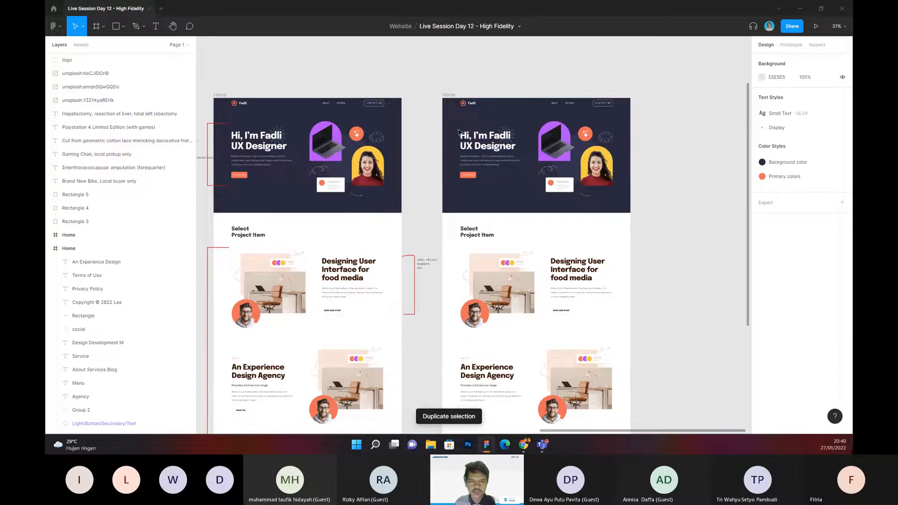
{"action": "left_click_drag", "start_coordinate": [444, 123], "coordinate": [539, 193]}
{"action": "left_click", "coordinate": [654, 222]}
{"action": "left_click_drag", "start_coordinate": [661, 229], "coordinate": [638, 216]}
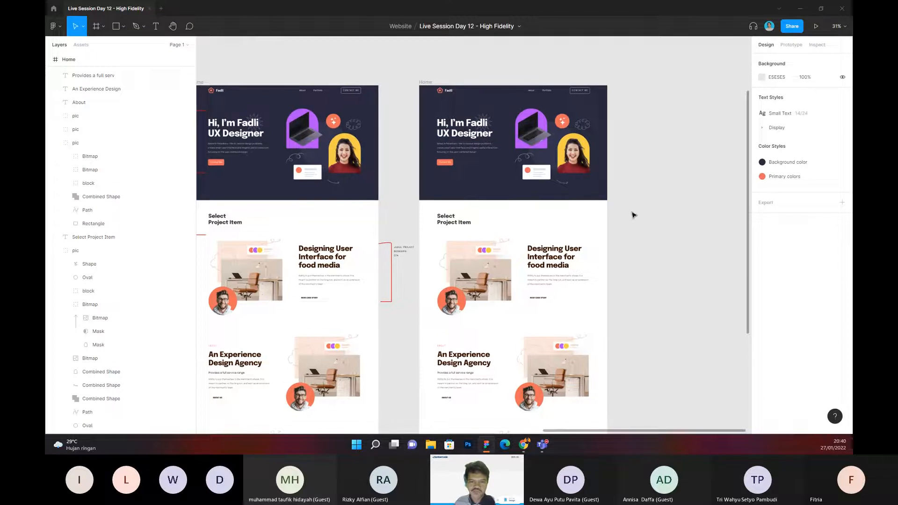
{"action": "left_click_drag", "start_coordinate": [421, 111], "coordinate": [595, 354]}
{"action": "scroll", "coordinate": [595, 357], "scroll_direction": "down", "scroll_amount": 4}
{"action": "scroll", "coordinate": [614, 332], "scroll_direction": "up", "scroll_amount": 2}
{"action": "scroll", "coordinate": [614, 330], "scroll_direction": "up", "scroll_amount": 3}
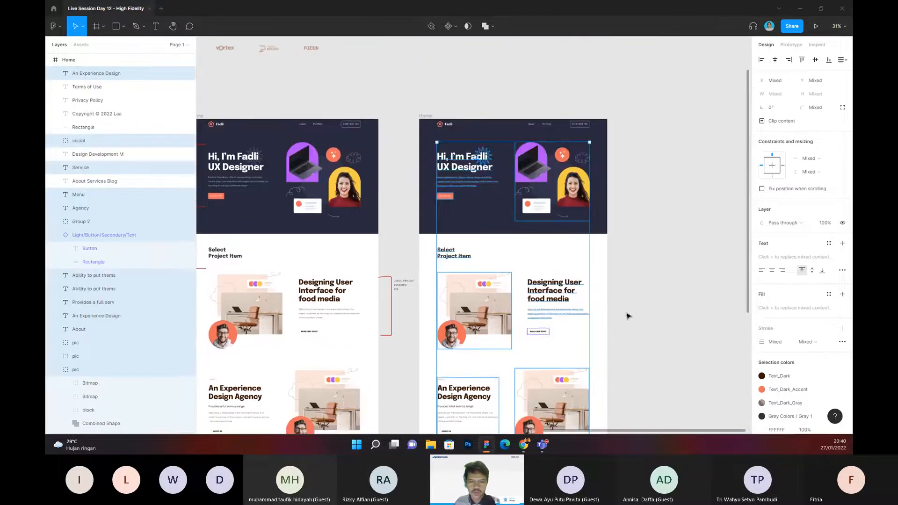
{"action": "left_click", "coordinate": [615, 331]}
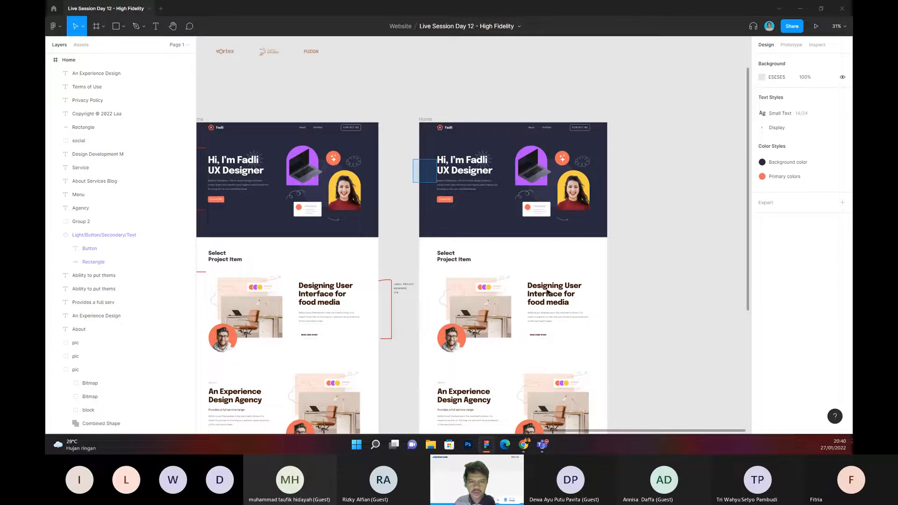
{"action": "left_click_drag", "start_coordinate": [547, 290], "coordinate": [638, 341]}
{"action": "scroll", "coordinate": [638, 340], "scroll_direction": "down", "scroll_amount": 1}
{"action": "left_click", "coordinate": [638, 341]}
Step: Delete the hero content, the "Select Project Item" title and the project rows from the duplicated Home frame
{"action": "left_click_drag", "start_coordinate": [423, 134], "coordinate": [580, 286]}
{"action": "scroll", "coordinate": [579, 321], "scroll_direction": "down", "scroll_amount": 3}
{"action": "scroll", "coordinate": [580, 286], "scroll_direction": "down", "scroll_amount": 3}
{"action": "key", "text": "Delete"}
{"action": "left_click_drag", "start_coordinate": [521, 118], "coordinate": [510, 354]}
Step: Unlock the dark hero background rectangle in the duplicated frame and delete it
{"action": "right_click", "coordinate": [444, 144]}
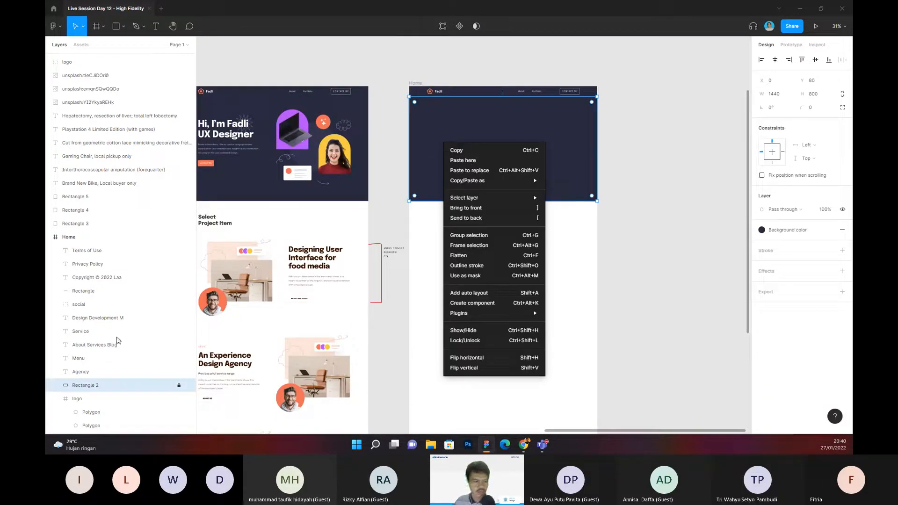
{"action": "left_click", "coordinate": [179, 384]}
{"action": "left_click", "coordinate": [178, 385]}
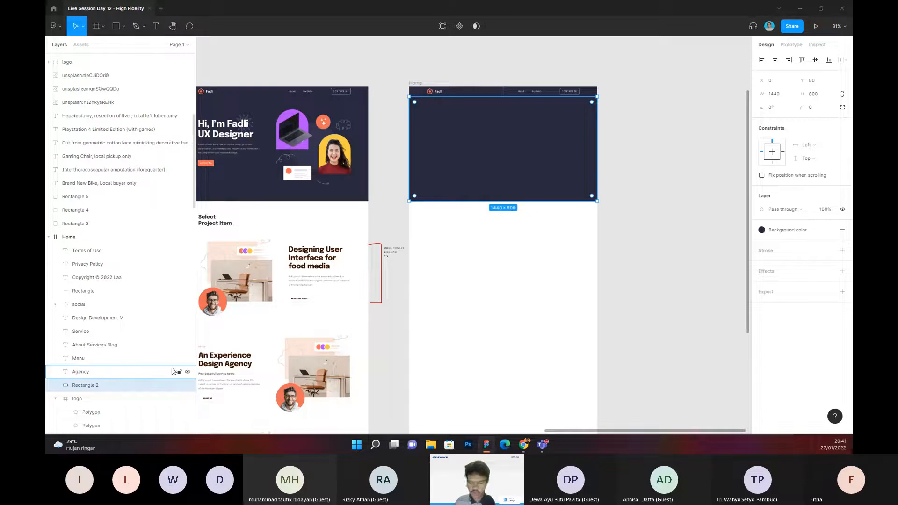
{"action": "key", "text": "Delete"}
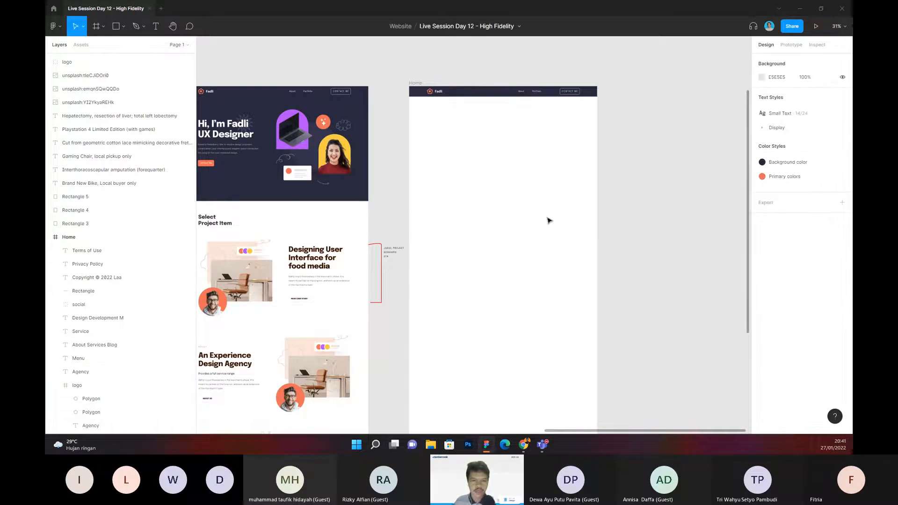
Step: Compare the emptied page and its header with the original page's "READ CASE STUDY" button
{"action": "left_click_drag", "start_coordinate": [547, 221], "coordinate": [510, 259]}
{"action": "scroll", "coordinate": [499, 162], "scroll_direction": "up", "scroll_amount": 3}
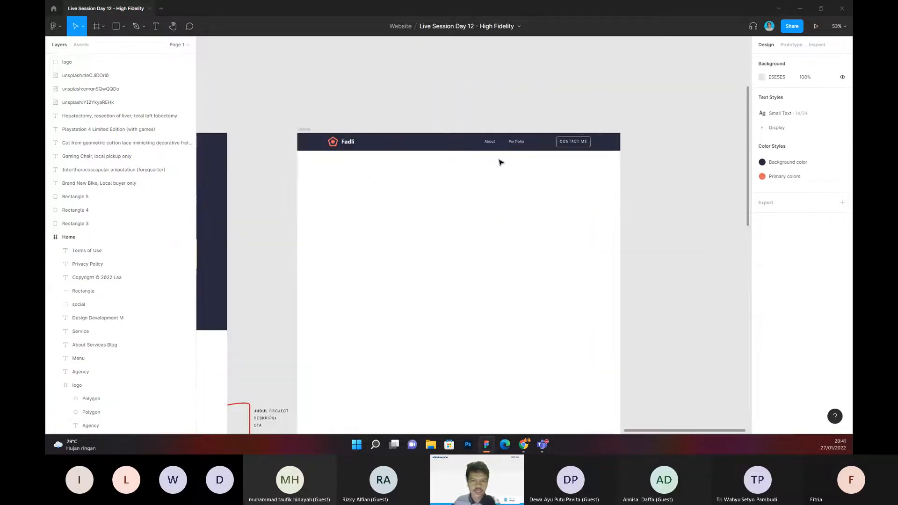
{"action": "left_click_drag", "start_coordinate": [445, 239], "coordinate": [511, 110]}
{"action": "left_click", "coordinate": [397, 288]}
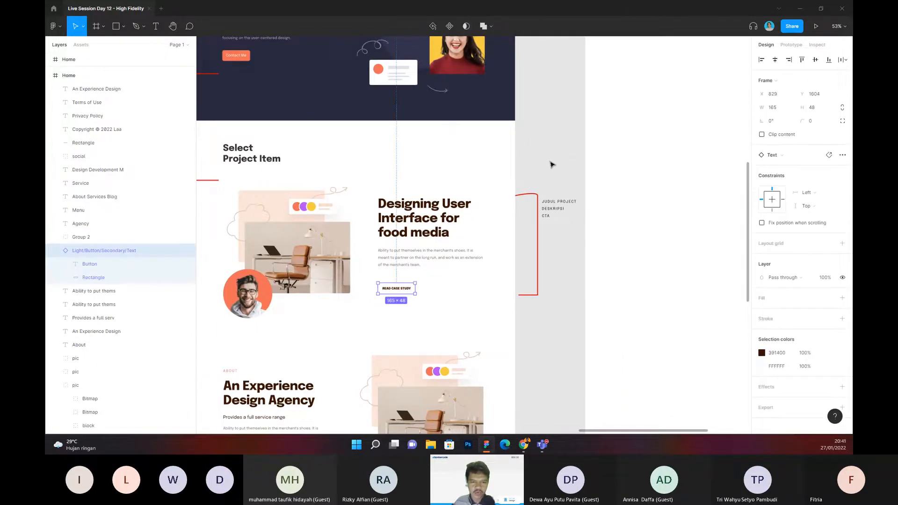
{"action": "left_click", "coordinate": [552, 165]}
{"action": "left_click_drag", "start_coordinate": [641, 156], "coordinate": [405, 322]}
{"action": "scroll", "coordinate": [406, 134], "scroll_direction": "up", "scroll_amount": 3}
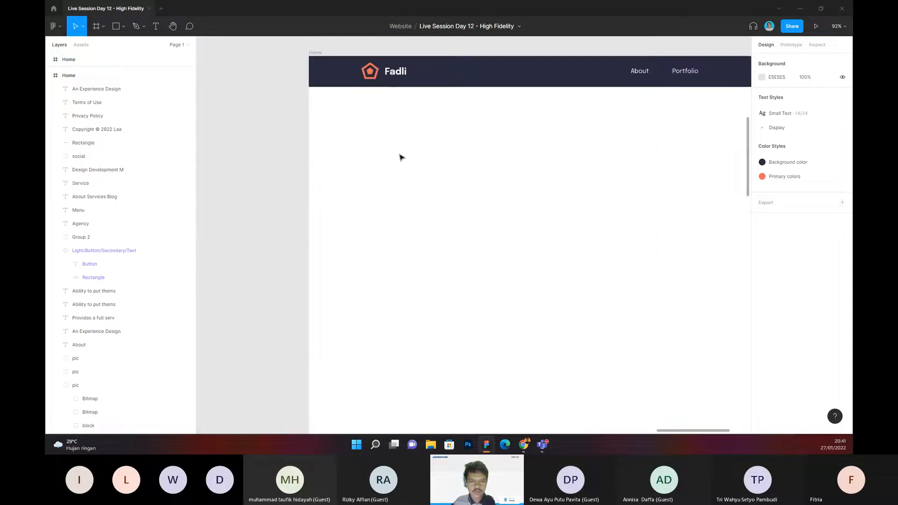
Step: Add a text on the emptied page below the logo with the lines "OVERVIEW" and "PROBLEM STATEMENT"
{"action": "left_click", "coordinate": [400, 156], "text": "ctrl"}
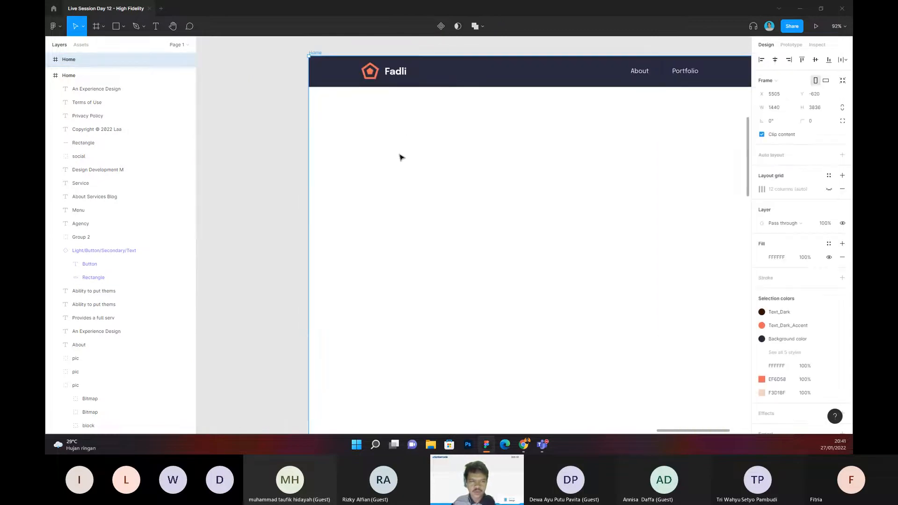
{"action": "key", "text": "t"}
{"action": "left_click", "coordinate": [374, 147]}
{"action": "type", "text": "overview"}
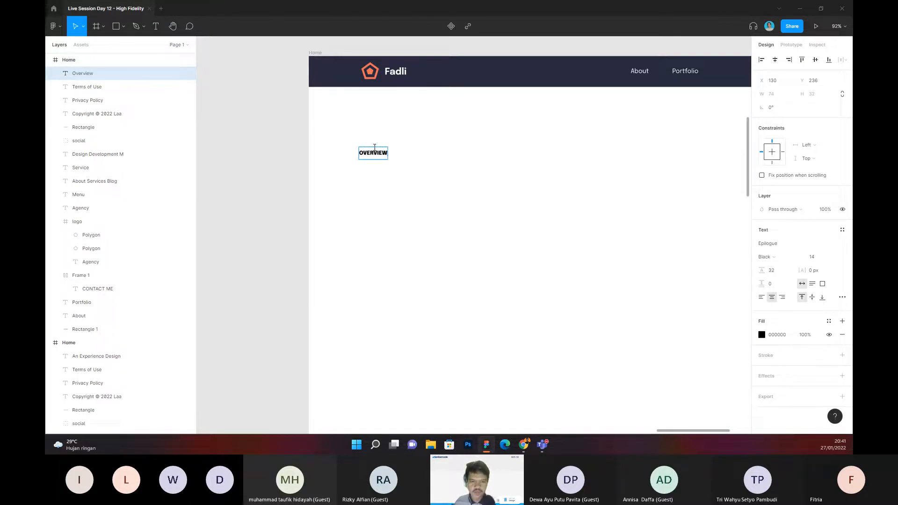
{"action": "key", "text": "Return"}
{"action": "type", "text": "PROBLEM State"}
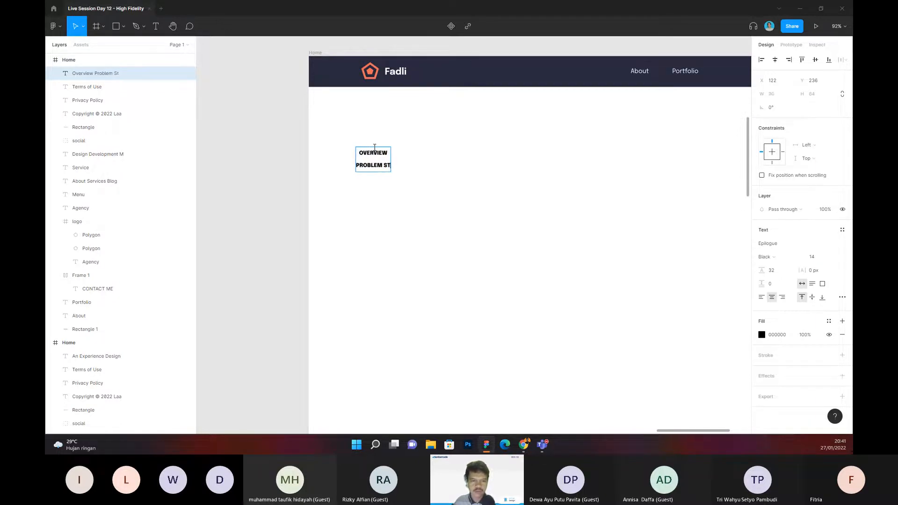
{"action": "type", "text": "ma"}
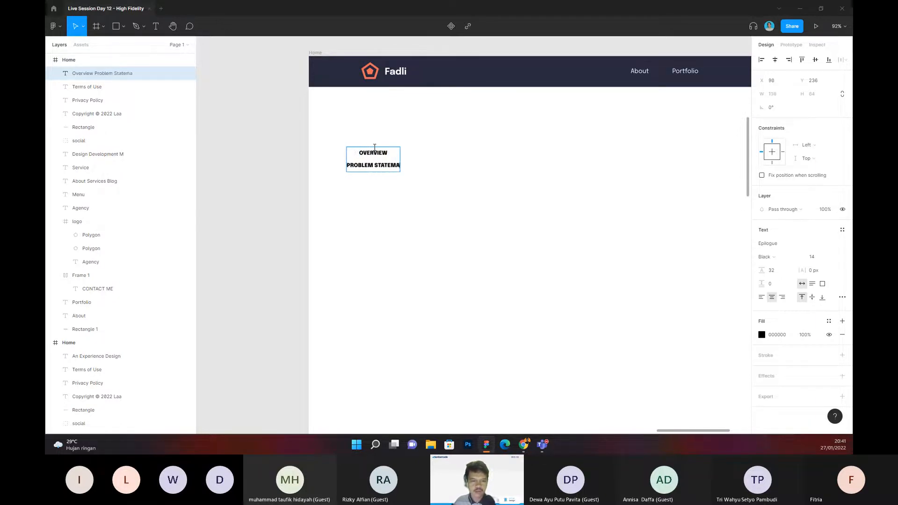
{"action": "type", "text": "nt"}
Step: Extend the section list text with the lines "PROCESS" and "LESSON LEARNING"
{"action": "key", "text": "Return"}
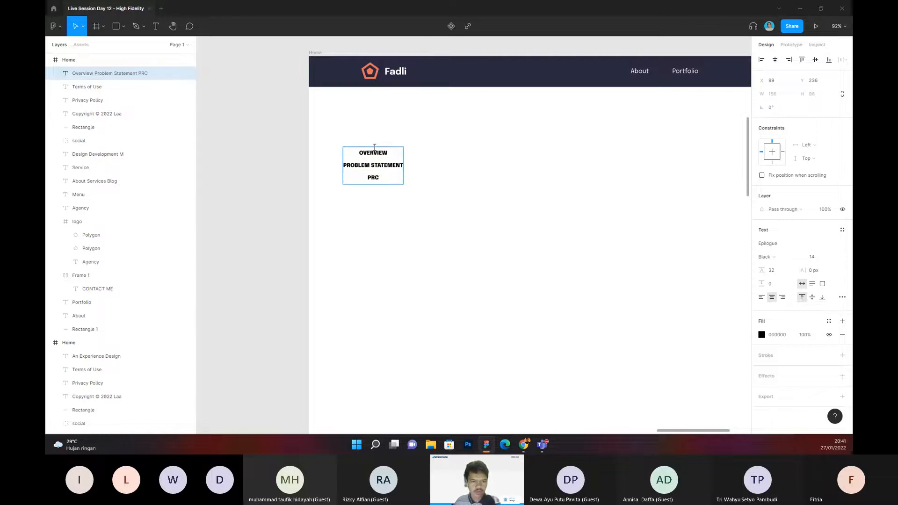
{"action": "type", "text": "PROCES"}
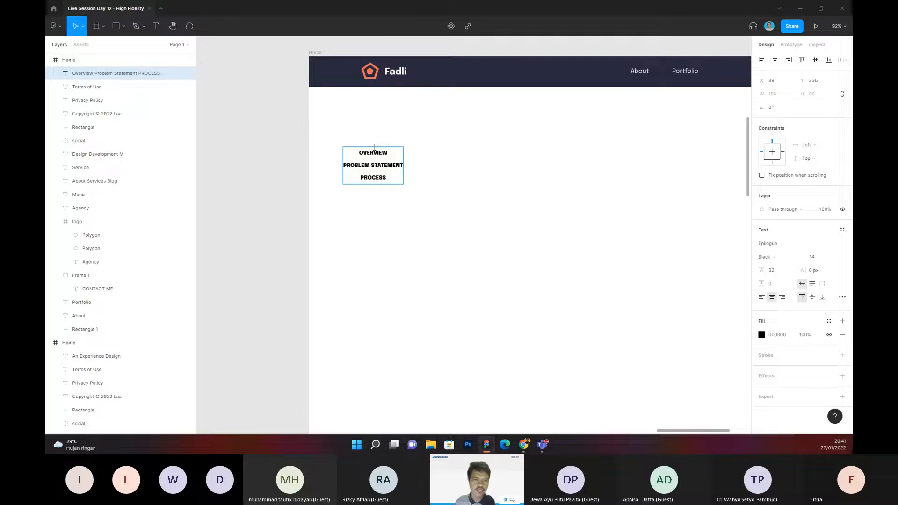
{"action": "type", "text": "S"}
{"action": "key", "text": "Return"}
{"action": "type", "text": "LESSON LEAR"}
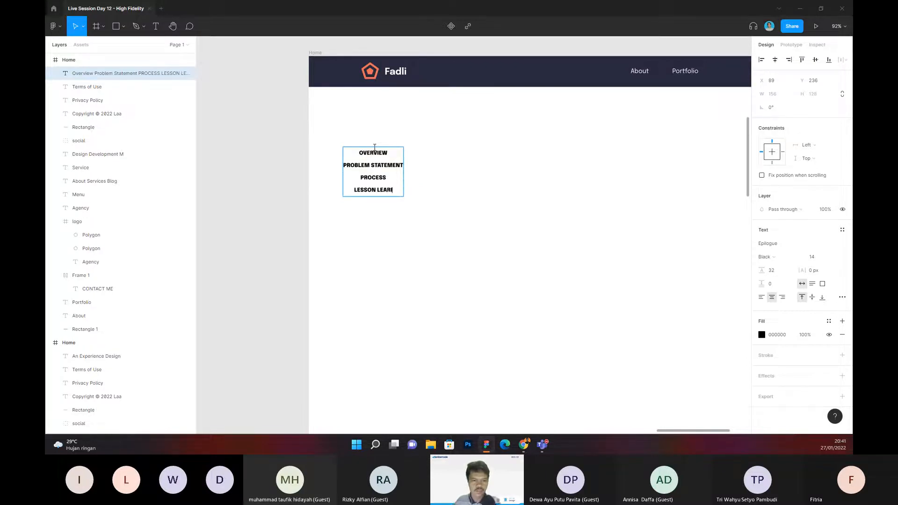
{"action": "type", "text": "NING"}
{"action": "scroll", "coordinate": [377, 144], "scroll_direction": "up", "scroll_amount": 1}
{"action": "key", "text": "Escape"}
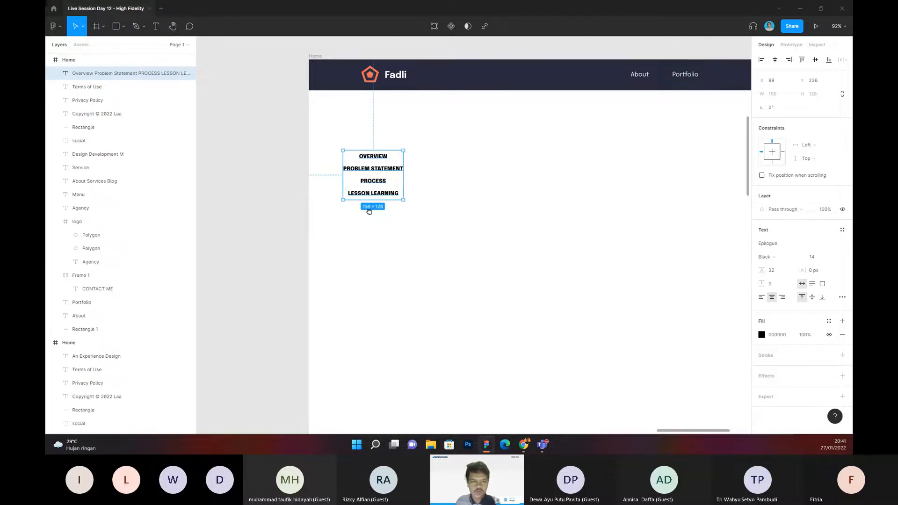
{"action": "scroll", "coordinate": [398, 224], "scroll_direction": "down", "scroll_amount": 1}
{"action": "left_click", "coordinate": [421, 241]}
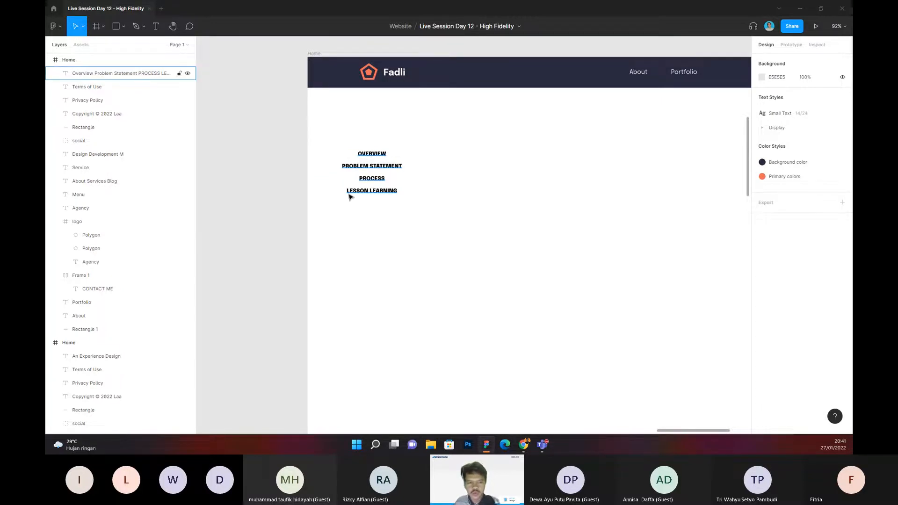
Step: Move the section list text off the page into the gap between the two Home frames
{"action": "scroll", "coordinate": [349, 197], "scroll_direction": "down", "scroll_amount": 5}
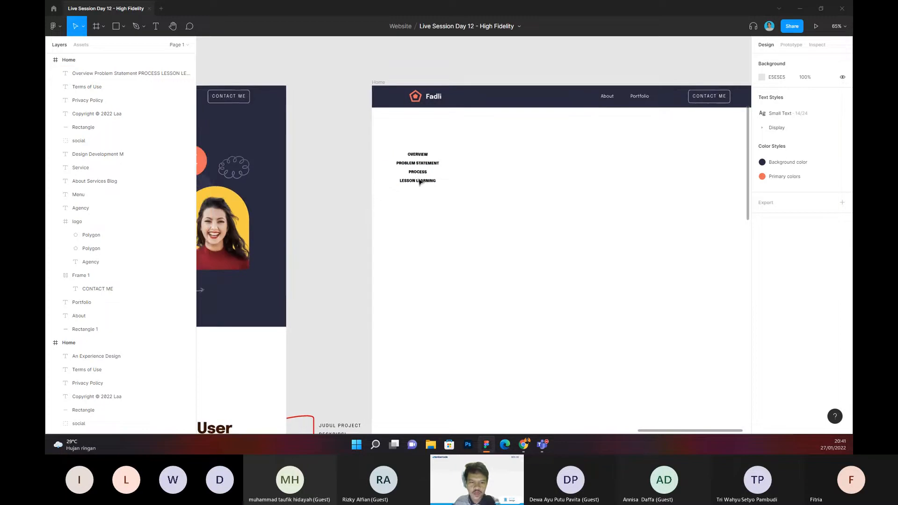
{"action": "left_click_drag", "start_coordinate": [431, 169], "coordinate": [337, 150]}
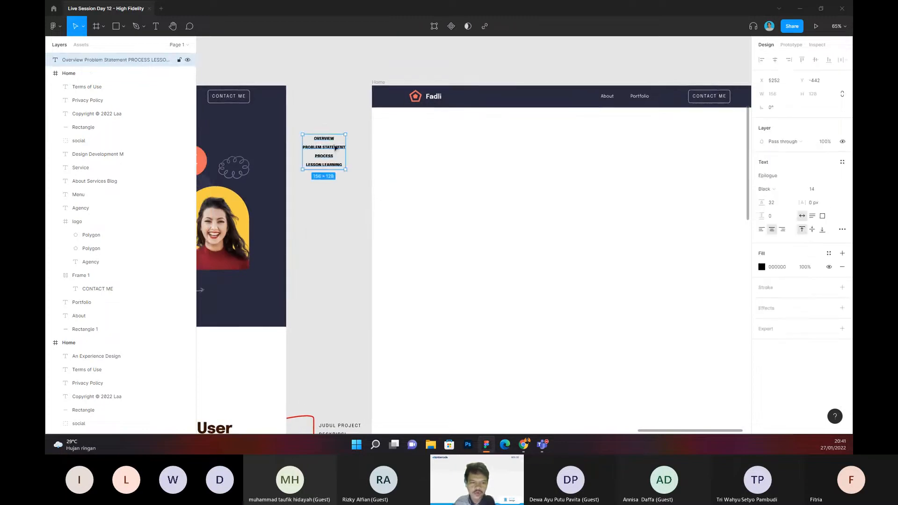
{"action": "scroll", "coordinate": [320, 133], "scroll_direction": "up", "scroll_amount": 3}
{"action": "scroll", "coordinate": [327, 141], "scroll_direction": "up", "scroll_amount": 2}
{"action": "double_click", "coordinate": [328, 141]}
{"action": "key", "text": "Left"}
{"action": "key", "text": "Escape"}
{"action": "scroll", "coordinate": [373, 209], "scroll_direction": "down", "scroll_amount": 4}
{"action": "scroll", "coordinate": [377, 214], "scroll_direction": "down", "scroll_amount": 5}
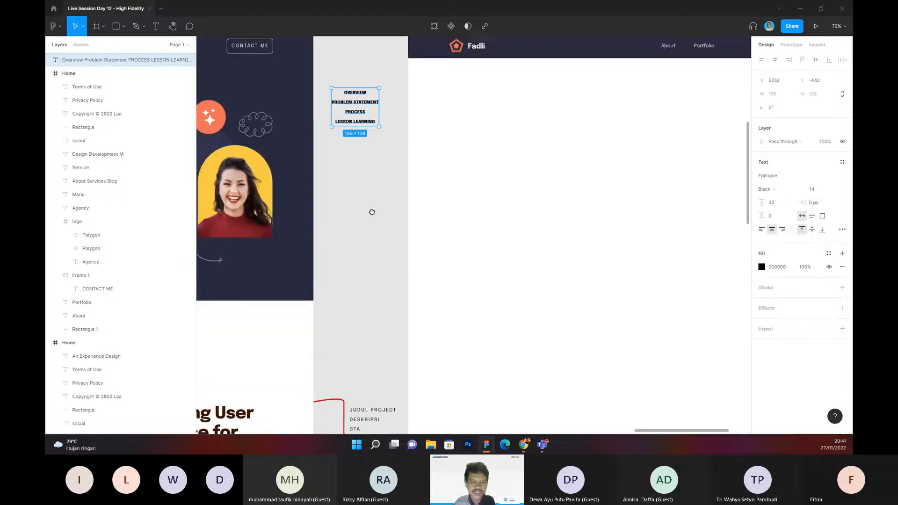
Step: Duplicate the "Designing User Interface for food media" heading and place the copy below the emptied page's header
{"action": "scroll", "coordinate": [392, 193], "scroll_direction": "down", "scroll_amount": 4}
{"action": "left_click", "coordinate": [282, 297]}
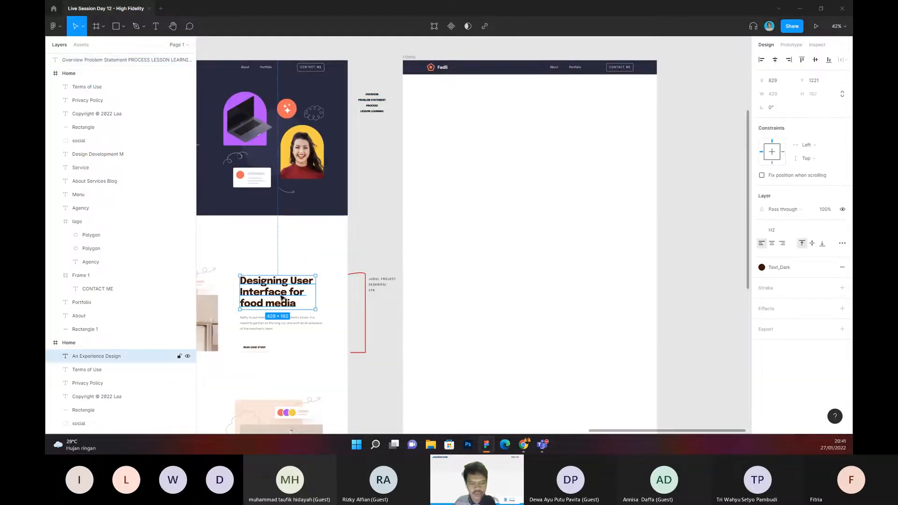
{"action": "key", "text": "ctrl+d"}
{"action": "left_click_drag", "start_coordinate": [282, 297], "coordinate": [530, 130]}
{"action": "scroll", "coordinate": [515, 107], "scroll_direction": "up", "scroll_amount": 3}
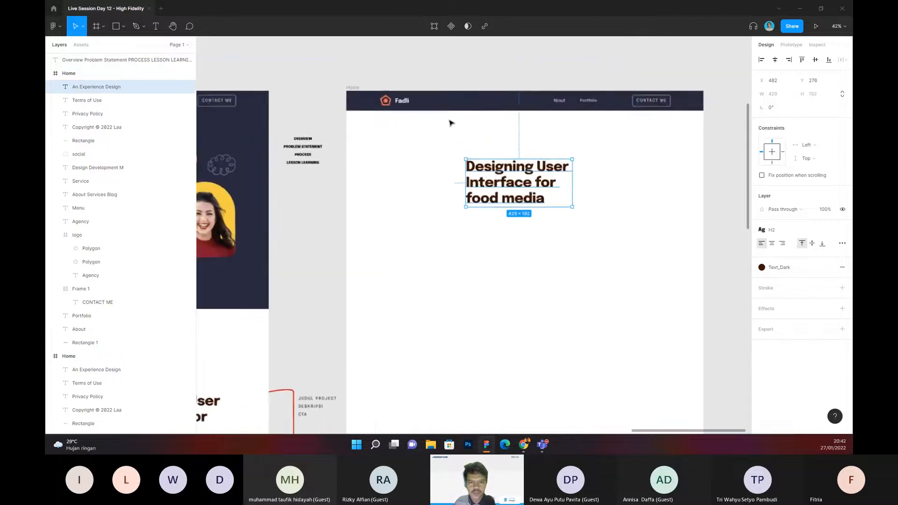
Step: Show the emptied page's 12-column layout grid and move the heading to start at the fourth column, about X 433, Y 219
{"action": "scroll", "coordinate": [439, 124], "scroll_direction": "up", "scroll_amount": 2}
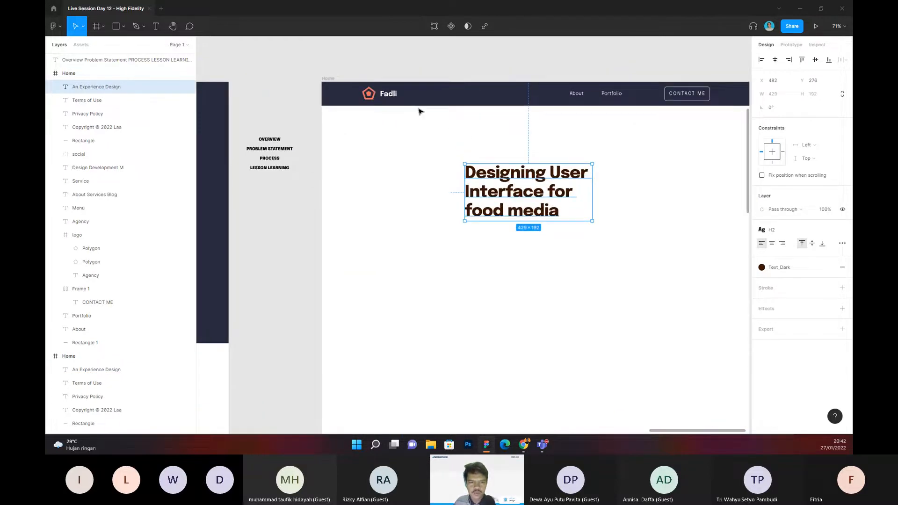
{"action": "left_click", "coordinate": [328, 78]}
{"action": "key", "text": "ctrl+shift+4"}
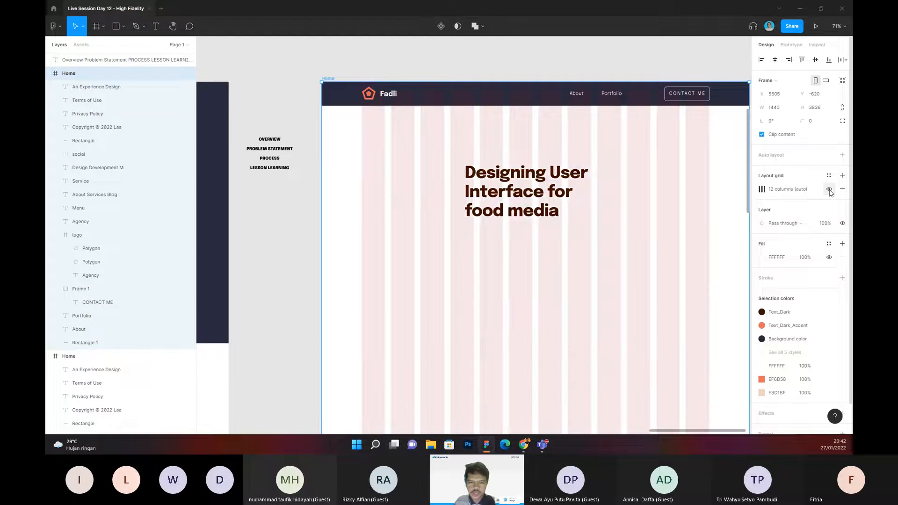
{"action": "left_click", "coordinate": [522, 202]}
{"action": "left_click_drag", "start_coordinate": [523, 202], "coordinate": [487, 190]}
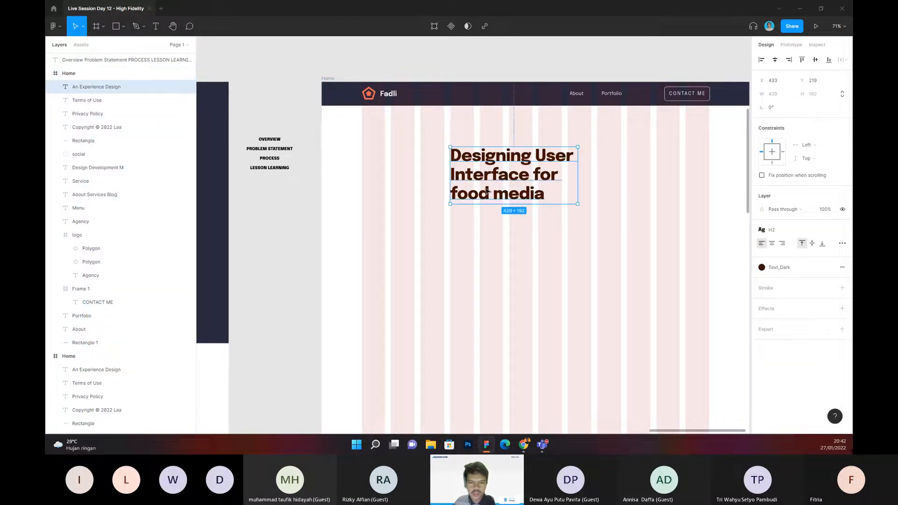
Step: Remove the line break before "Interface" so the copied heading's first line reads "Designing User Interface for"
{"action": "double_click", "coordinate": [487, 191]}
{"action": "left_click", "coordinate": [452, 174]}
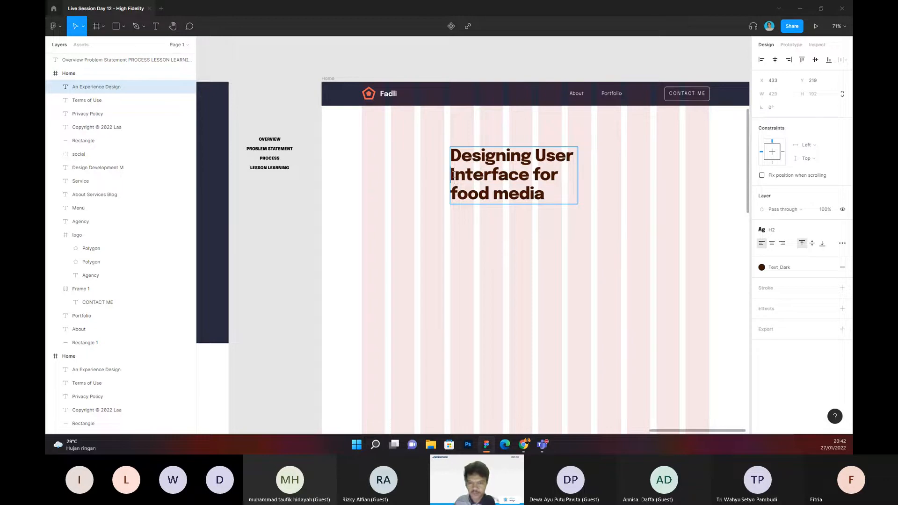
{"action": "key", "text": "BackSpace"}
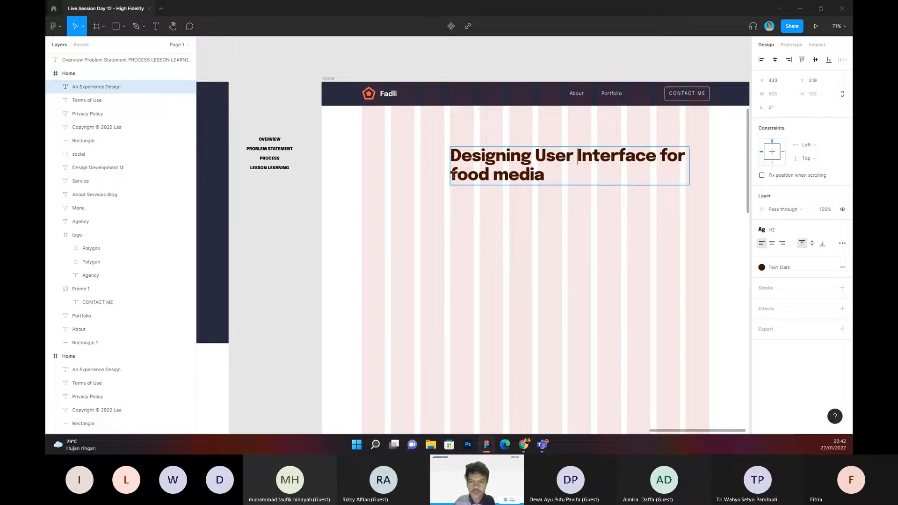
Step: Break the copied heading before "for" so its two lines read "Designing User Interface" and "for food media"
{"action": "left_click", "coordinate": [661, 159]}
{"action": "key", "text": "Return"}
{"action": "key", "text": "Down"}
{"action": "key", "text": "BackSpace"}
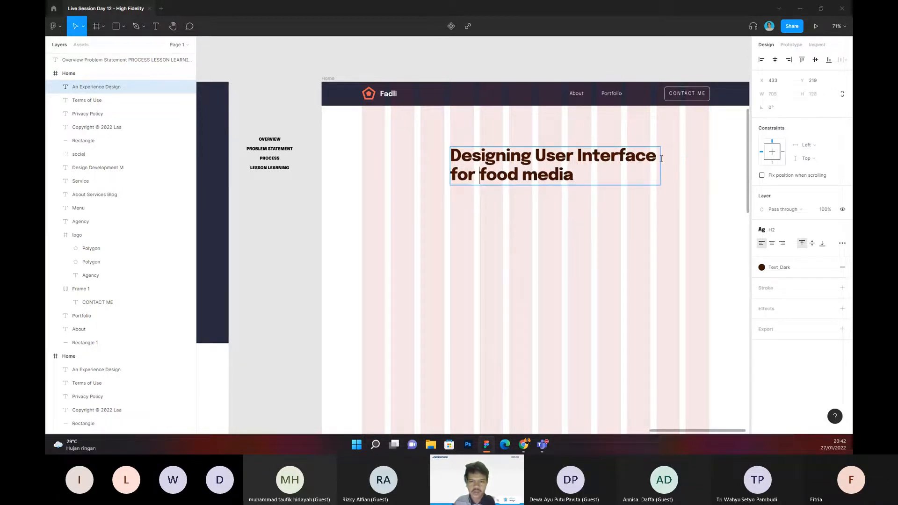
{"action": "key", "text": "Escape"}
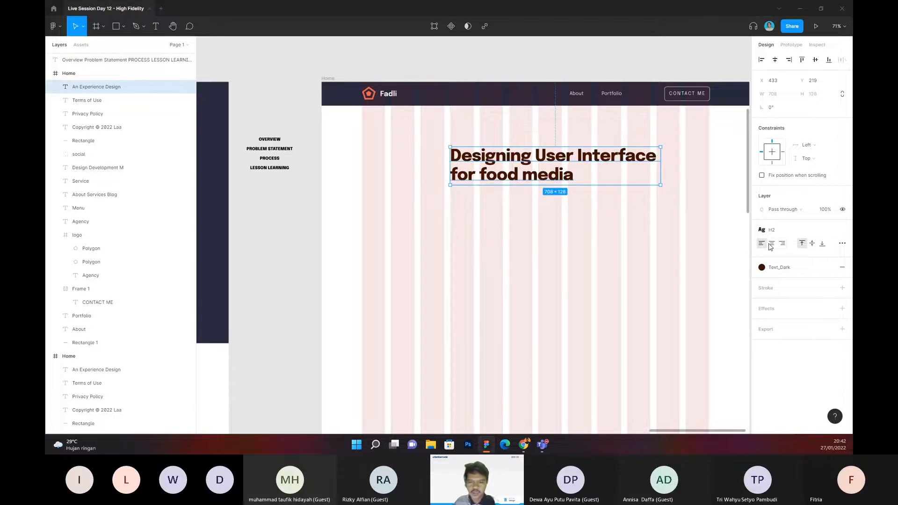
Step: Center the heading's text, align it to the page's horizontal center, and nudge it down to Y 220
{"action": "left_click", "coordinate": [772, 244]}
{"action": "left_click", "coordinate": [775, 60]}
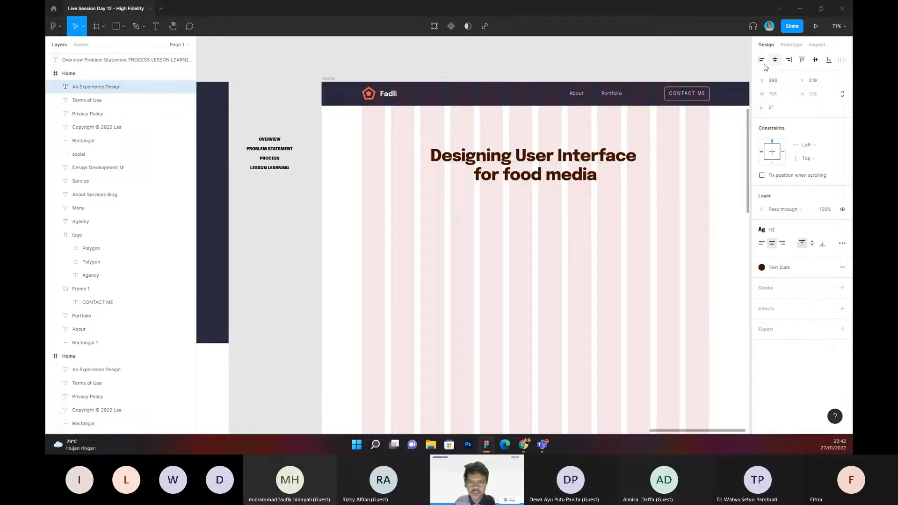
{"action": "left_click", "coordinate": [530, 190]}
{"action": "scroll", "coordinate": [530, 191], "scroll_direction": "right", "scroll_amount": 2}
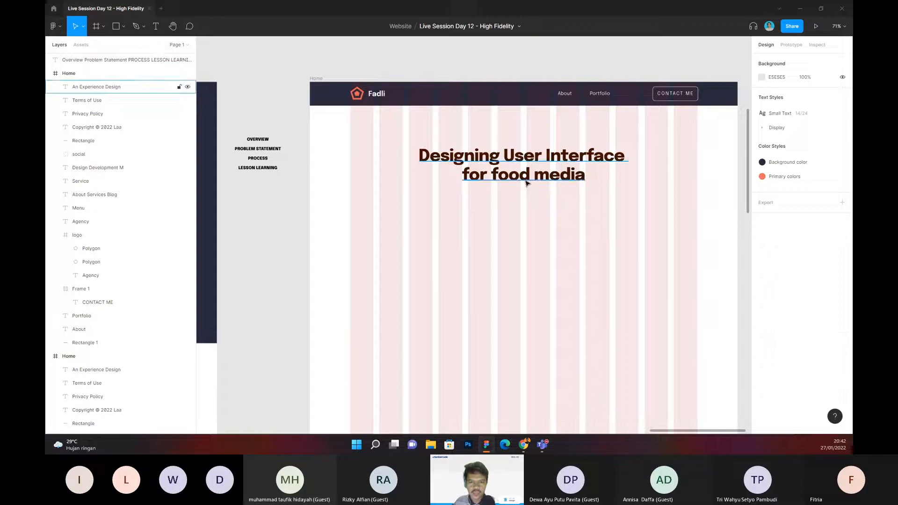
{"action": "left_click", "coordinate": [526, 185]}
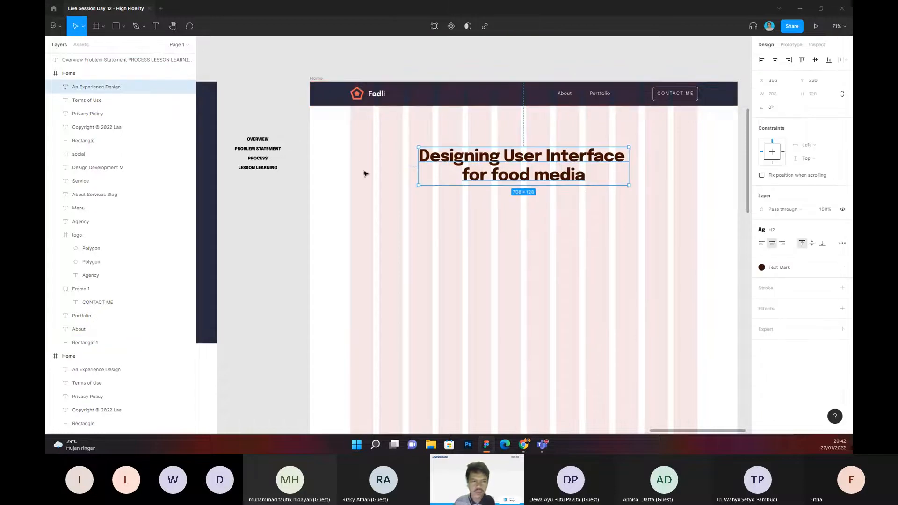
{"action": "left_click", "coordinate": [402, 242]}
Step: Duplicate the heading, place the copy below it at about X 135, Y 416, and change its text to "Role"
{"action": "scroll", "coordinate": [443, 228], "scroll_direction": "left", "scroll_amount": 2}
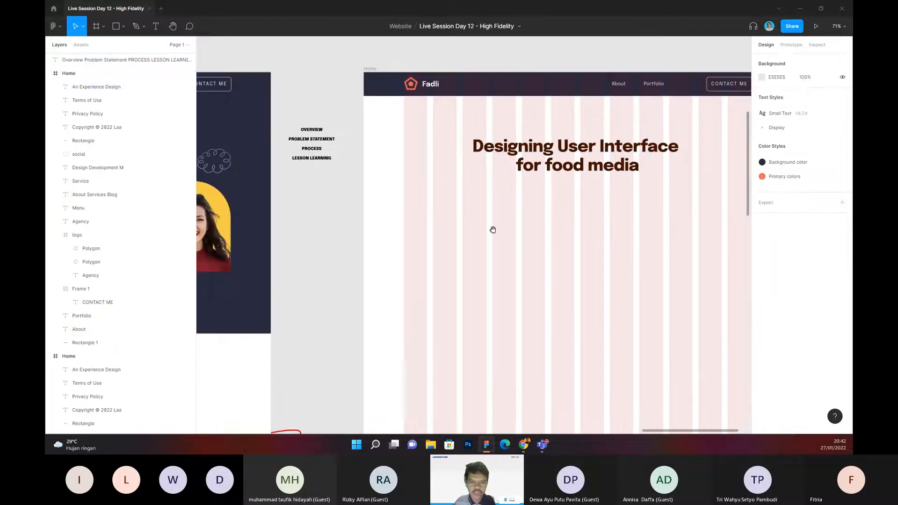
{"action": "scroll", "coordinate": [449, 220], "scroll_direction": "up", "scroll_amount": 3}
{"action": "scroll", "coordinate": [444, 222], "scroll_direction": "down", "scroll_amount": 3}
{"action": "left_click_drag", "start_coordinate": [439, 223], "coordinate": [462, 228]}
{"action": "scroll", "coordinate": [467, 226], "scroll_direction": "up", "scroll_amount": 1}
{"action": "left_click", "coordinate": [541, 169]}
{"action": "scroll", "coordinate": [541, 169], "scroll_direction": "right", "scroll_amount": 1}
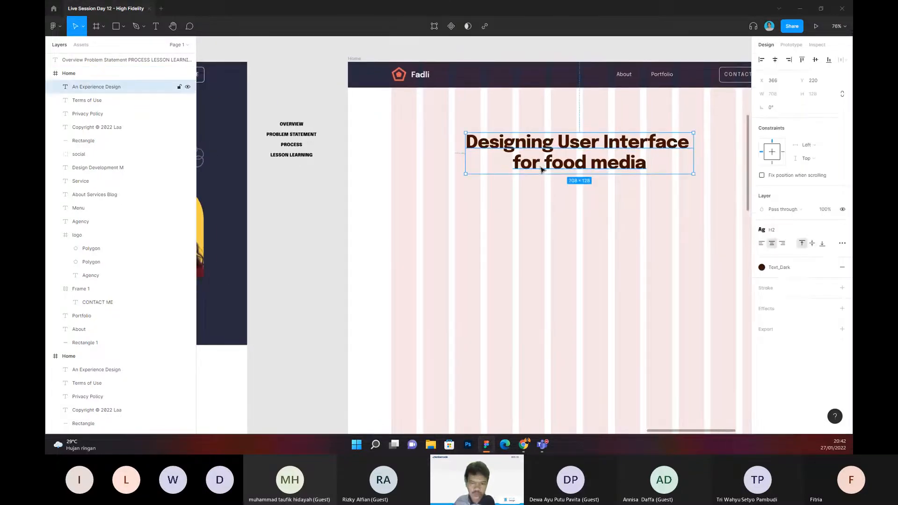
{"action": "key", "text": "ctrl+d"}
{"action": "left_click_drag", "start_coordinate": [541, 169], "coordinate": [469, 225]}
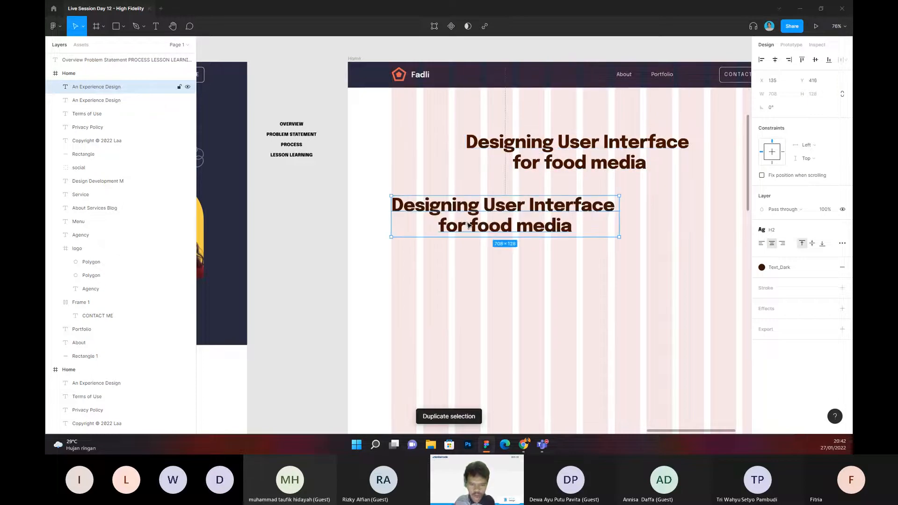
{"action": "double_click", "coordinate": [469, 226]}
{"action": "type", "text": "Role"}
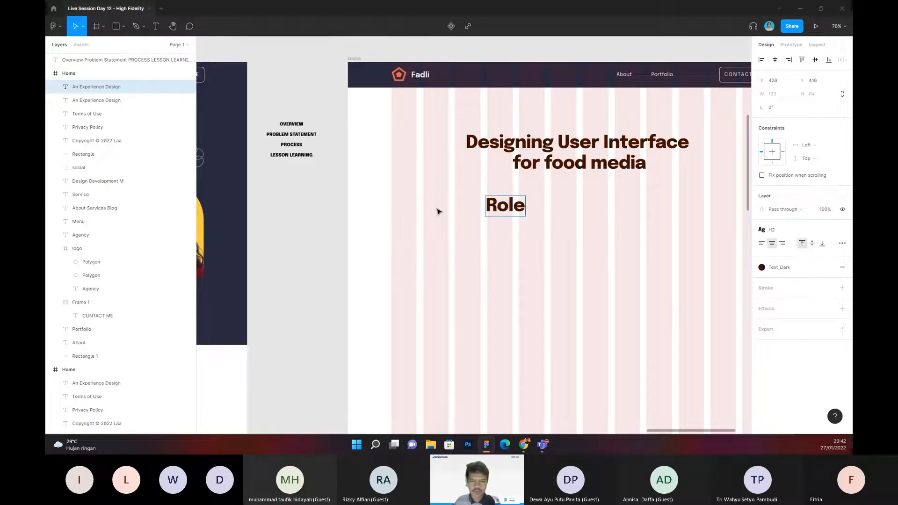
Step: Apply the H4 text style to the "Role" text
{"action": "key", "text": "Escape"}
{"action": "left_click", "coordinate": [772, 230]}
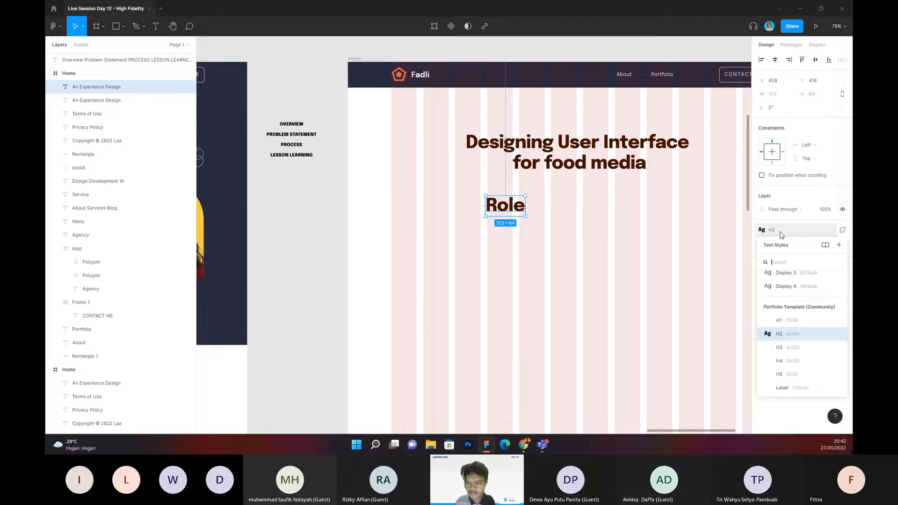
{"action": "left_click", "coordinate": [792, 361]}
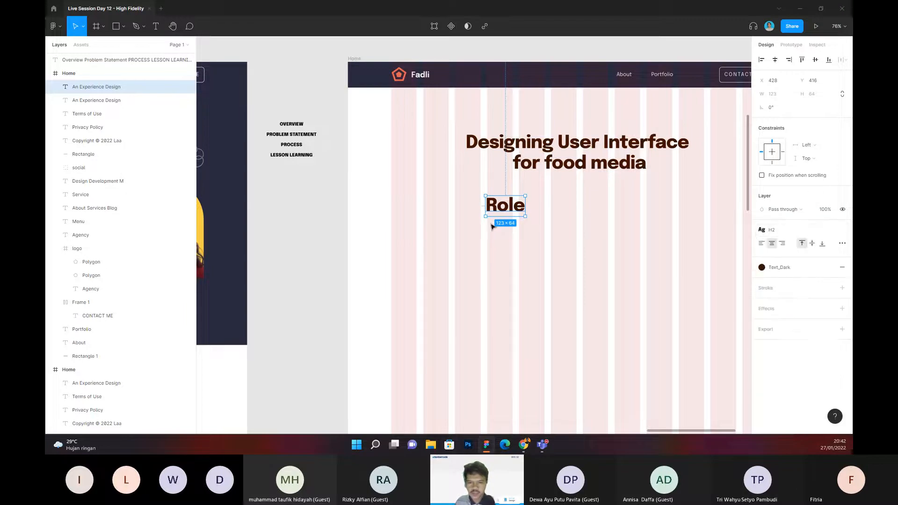
{"action": "scroll", "coordinate": [486, 215], "scroll_direction": "up", "scroll_amount": 1}
{"action": "scroll", "coordinate": [486, 215], "scroll_direction": "up", "scroll_amount": 5}
{"action": "left_click", "coordinate": [794, 230]}
{"action": "scroll", "coordinate": [798, 344], "scroll_direction": "down", "scroll_amount": 2}
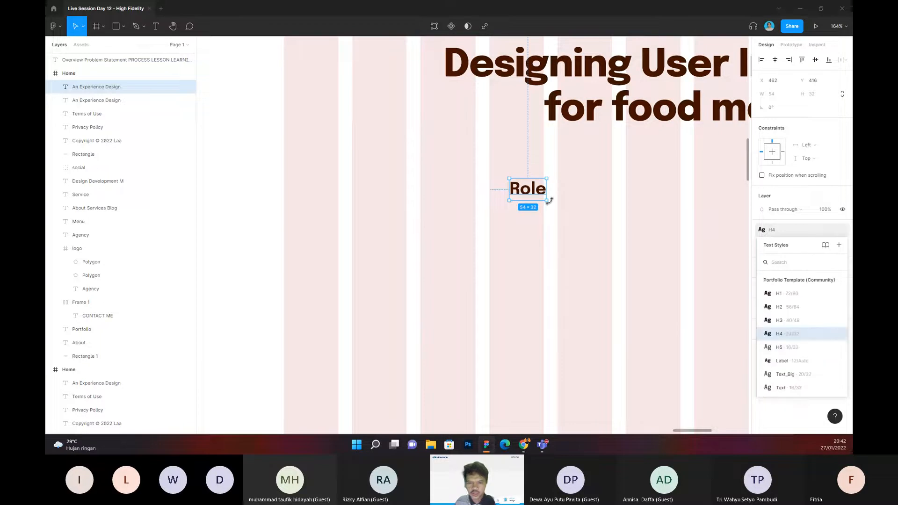
Step: Change the "Role" text to "UI Designer" and move it to start at the fourth column, X 433
{"action": "left_click_drag", "start_coordinate": [534, 191], "coordinate": [513, 209]}
{"action": "double_click", "coordinate": [509, 207]}
{"action": "type", "text": "UI"}
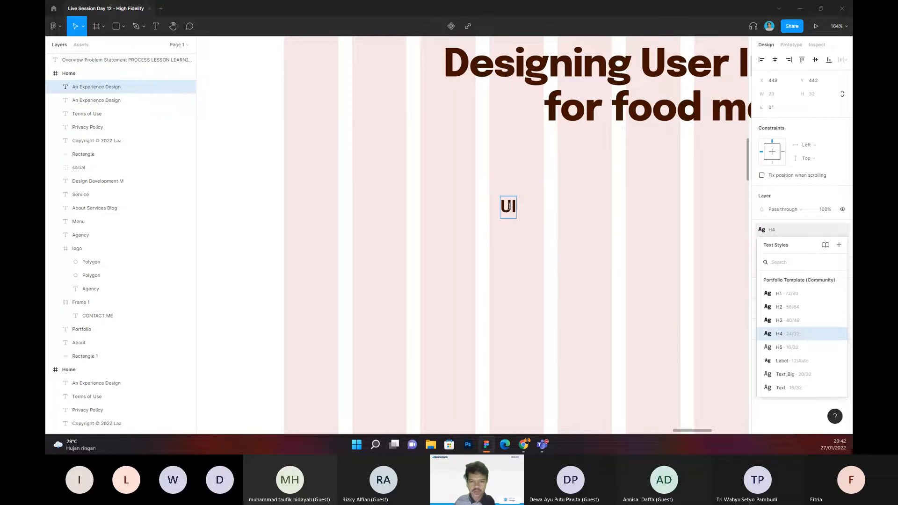
{"action": "type", "text": " Designer"}
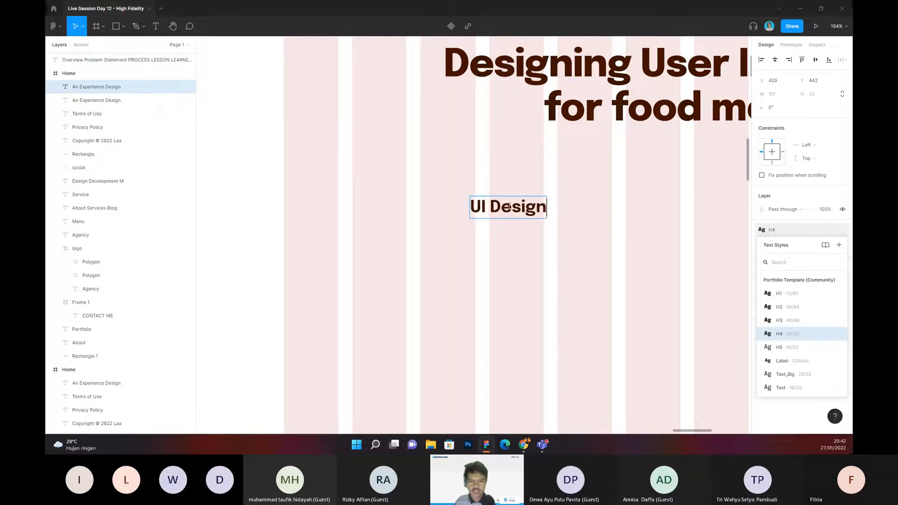
{"action": "key", "text": "Escape"}
{"action": "left_click_drag", "start_coordinate": [494, 212], "coordinate": [522, 194]}
Step: Duplicate "UI Designer" so one copy sits above the other, apply the H5 style to the upper one, and change it to "ROLE"
{"action": "key", "text": "ctrl+d"}
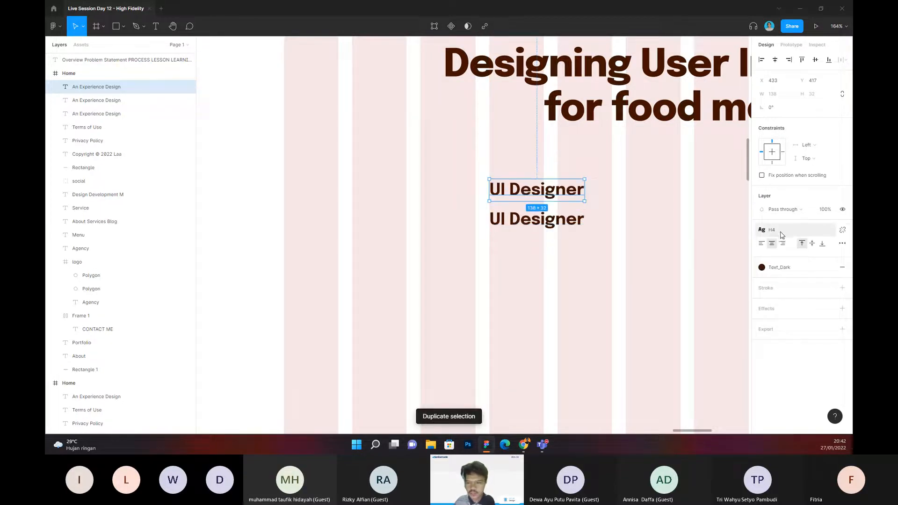
{"action": "left_click", "coordinate": [780, 235]}
{"action": "left_click", "coordinate": [788, 346]}
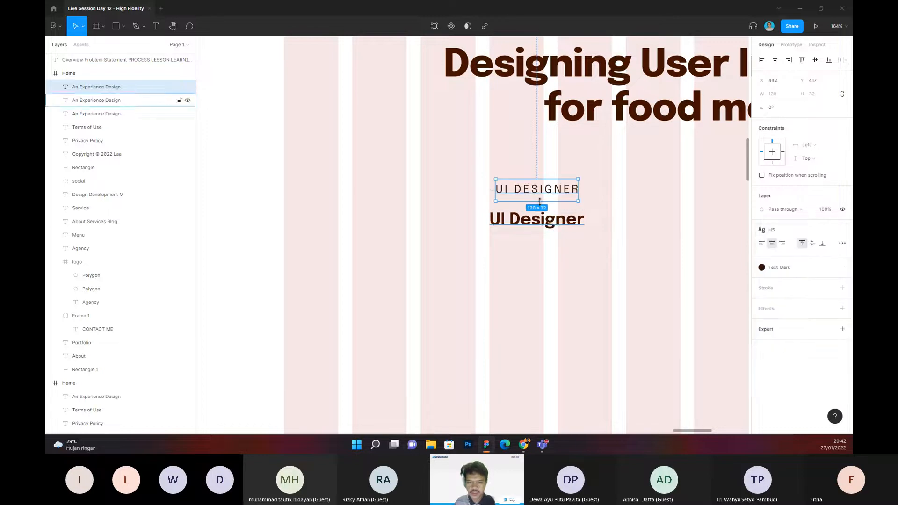
{"action": "double_click", "coordinate": [526, 189]}
{"action": "type", "text": "ROLE"}
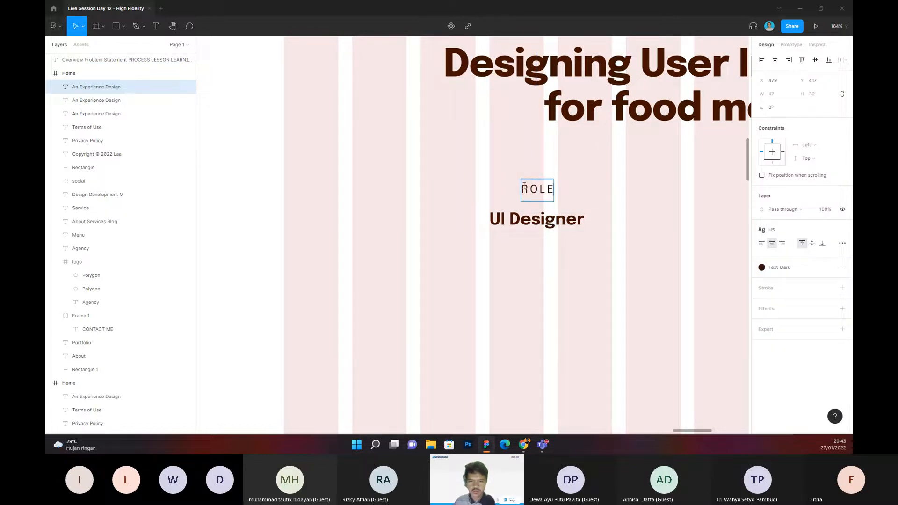
{"action": "key", "text": "Escape"}
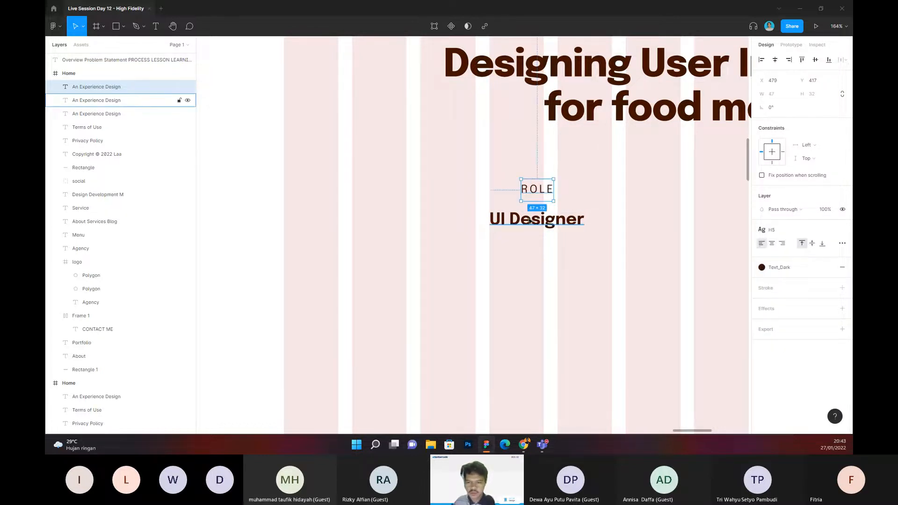
Step: Left-align the text of ROLE and "UI Designer" and line up both on their left edges at X 433
{"action": "left_click", "coordinate": [530, 221], "text": "shift"}
{"action": "left_click", "coordinate": [764, 292]}
{"action": "left_click", "coordinate": [574, 264]}
{"action": "left_click", "coordinate": [545, 193]}
{"action": "left_click", "coordinate": [548, 219], "text": "shift"}
{"action": "left_click", "coordinate": [761, 60]}
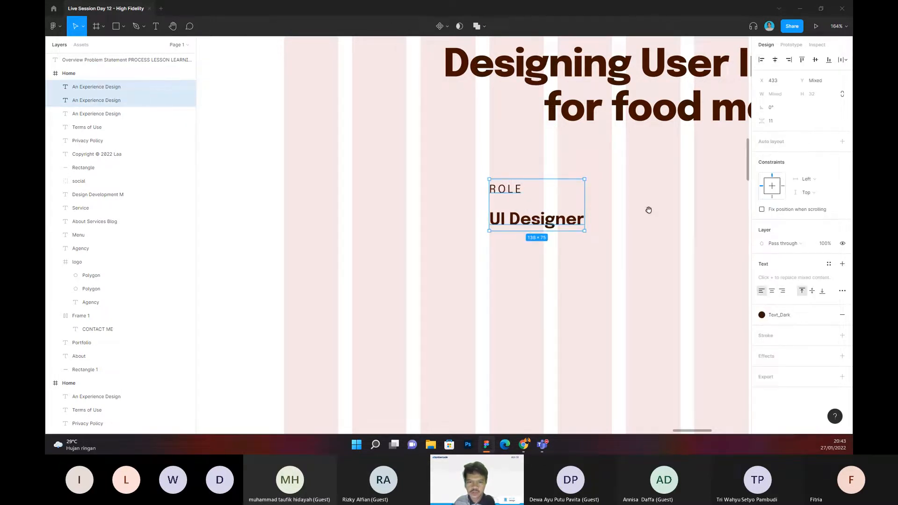
Step: Set the vertical spacing between the ROLE label and "UI Designer" to 12
{"action": "left_click_drag", "start_coordinate": [649, 210], "coordinate": [627, 209]}
{"action": "left_click", "coordinate": [488, 189]}
{"action": "left_click", "coordinate": [627, 204]}
{"action": "left_click", "coordinate": [524, 220]}
{"action": "left_click", "coordinate": [490, 190], "text": "shift"}
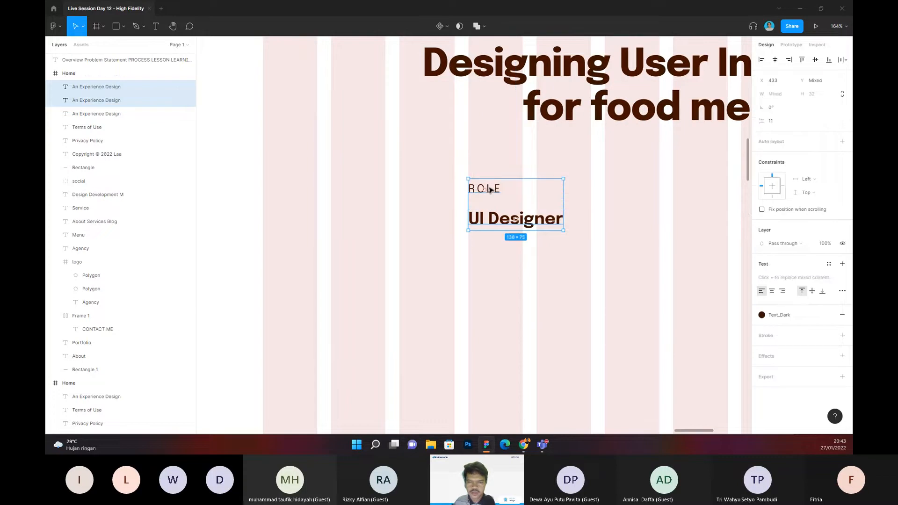
{"action": "left_click", "coordinate": [779, 122]}
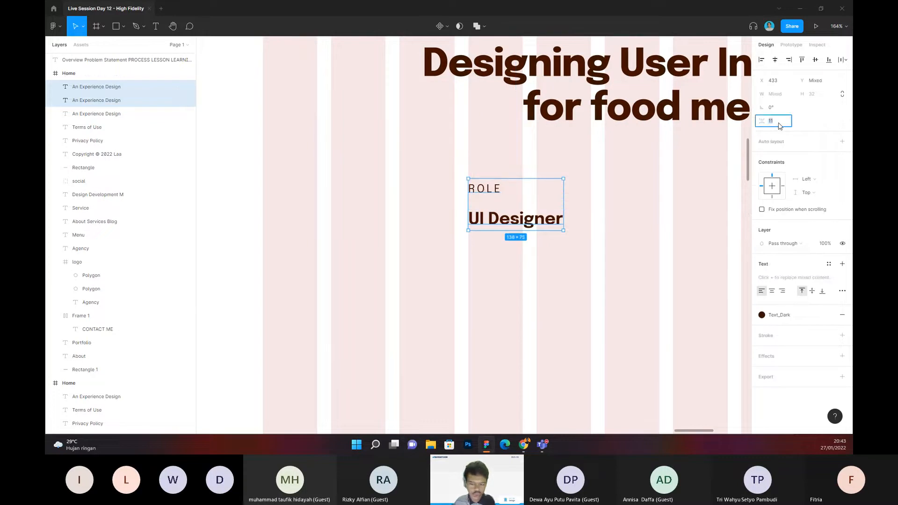
{"action": "type", "text": "12"}
{"action": "key", "text": "Return"}
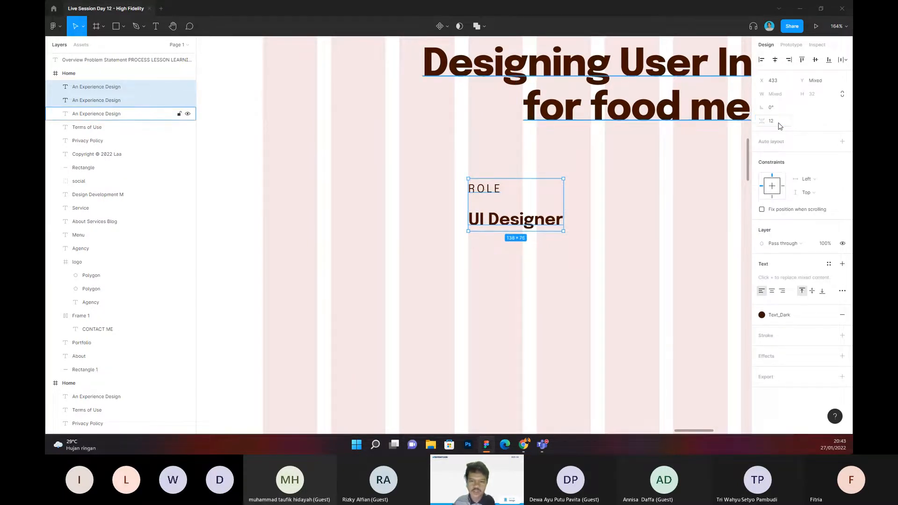
Step: Duplicate the ROLE and "UI Designer" pair and place the copy beside it, starting at the sixth column, X 631
{"action": "left_click", "coordinate": [555, 243]}
{"action": "left_click_drag", "start_coordinate": [553, 221], "coordinate": [528, 224]}
{"action": "left_click", "coordinate": [461, 197]}
{"action": "left_click", "coordinate": [475, 228], "text": "shift"}
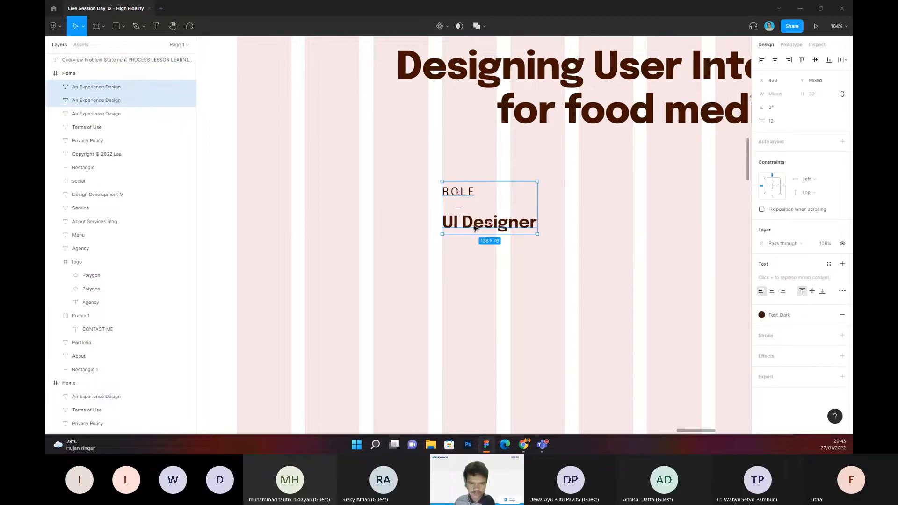
{"action": "key", "text": "ctrl+d"}
{"action": "left_click_drag", "start_coordinate": [497, 200], "coordinate": [628, 201]}
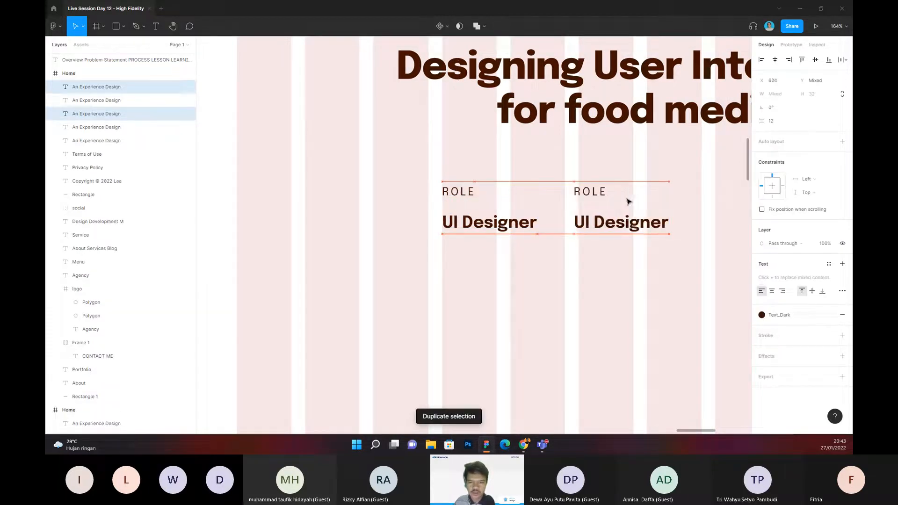
{"action": "left_click", "coordinate": [705, 194]}
{"action": "scroll", "coordinate": [661, 194], "scroll_direction": "right", "scroll_amount": 2}
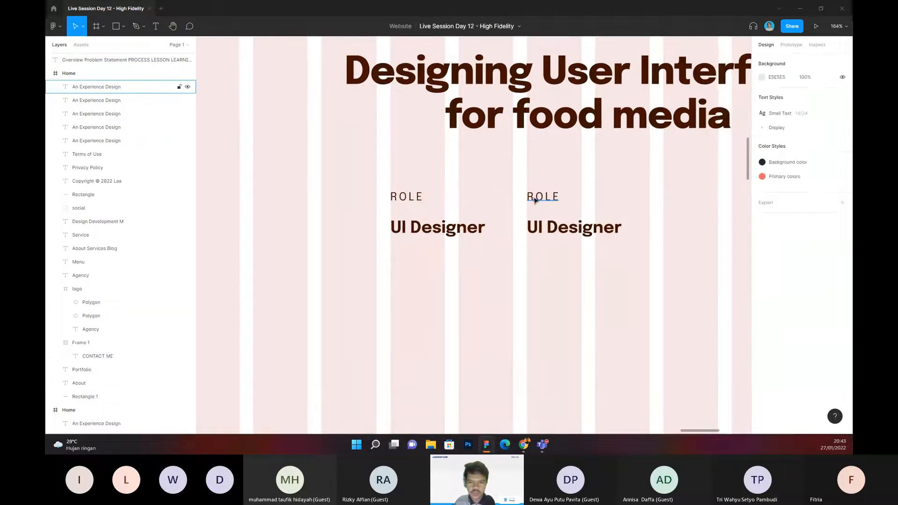
Step: Change the copied ROLE label in the second pair to "CLIENT"
{"action": "double_click", "coordinate": [535, 200]}
{"action": "type", "text": "CLU"}
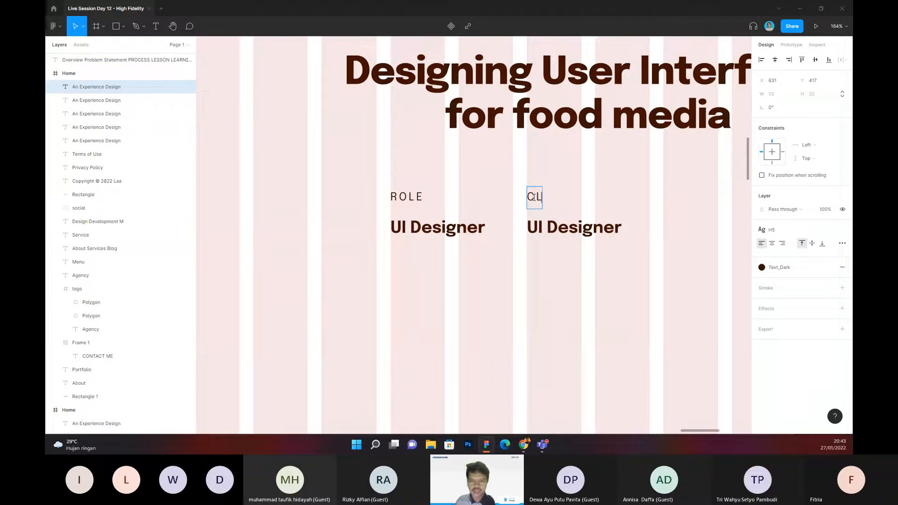
{"action": "key", "text": "BackSpace"}
{"action": "key", "text": "BackSpace"}
{"action": "type", "text": "LIENT"}
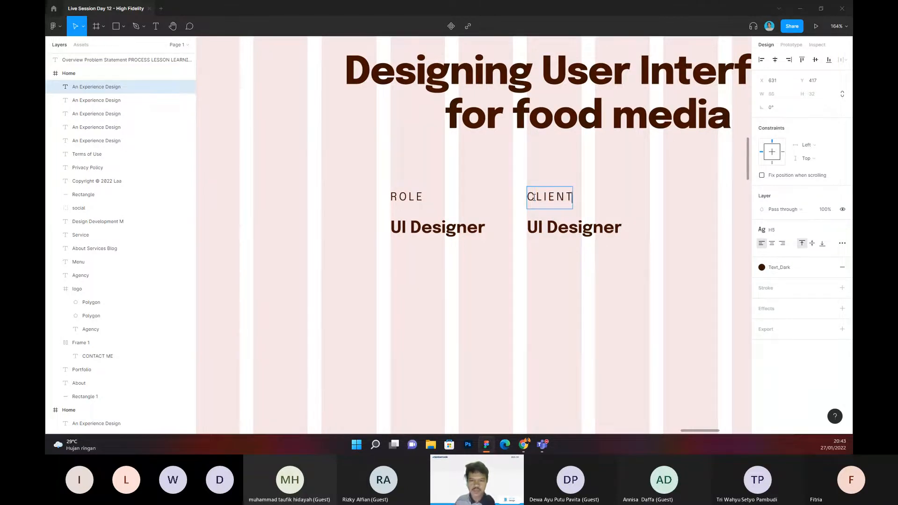
Step: Change the "UI Designer" text under CLIENT to "Google"
{"action": "left_click", "coordinate": [542, 226]}
{"action": "double_click", "coordinate": [542, 227]}
{"action": "type", "text": "G"}
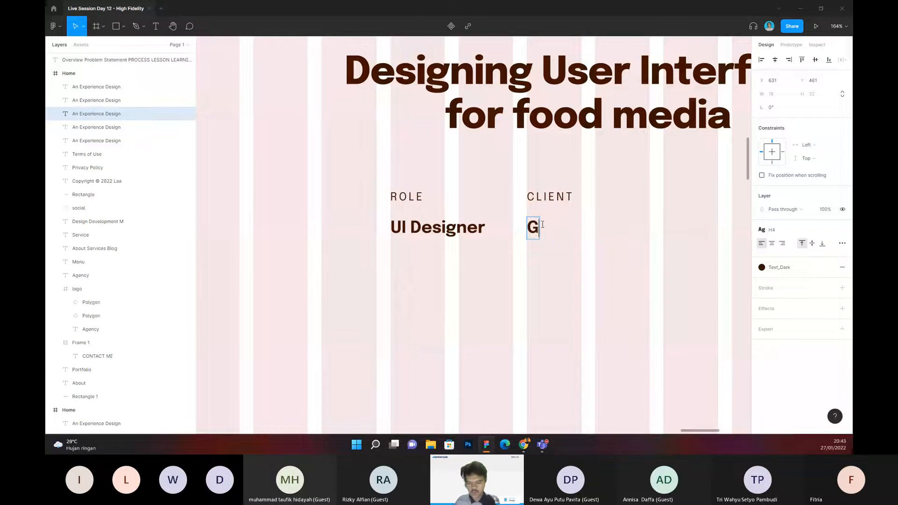
{"action": "type", "text": "oogle"}
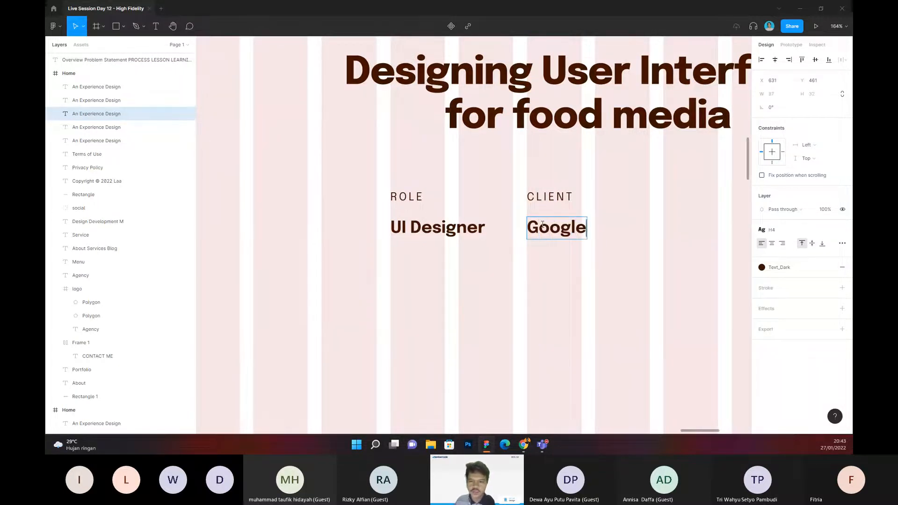
{"action": "left_click", "coordinate": [567, 267]}
{"action": "left_click", "coordinate": [568, 267]}
Step: Duplicate the CLIENT and Google pair and place the copy beside it, starting at the eighth column, X 829
{"action": "left_click_drag", "start_coordinate": [568, 267], "coordinate": [440, 287]}
{"action": "scroll", "coordinate": [461, 306], "scroll_direction": "down", "scroll_amount": 1}
{"action": "scroll", "coordinate": [461, 305], "scroll_direction": "up", "scroll_amount": 4}
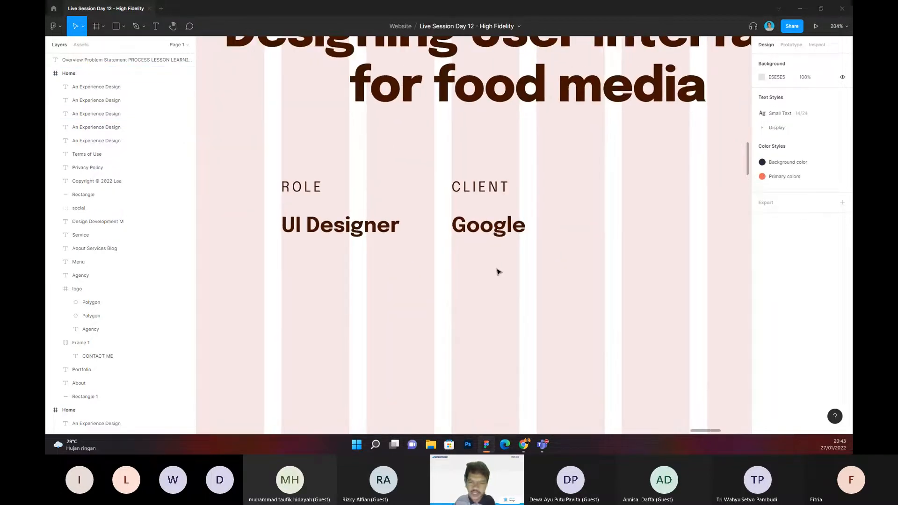
{"action": "scroll", "coordinate": [507, 268], "scroll_direction": "down", "scroll_amount": 1}
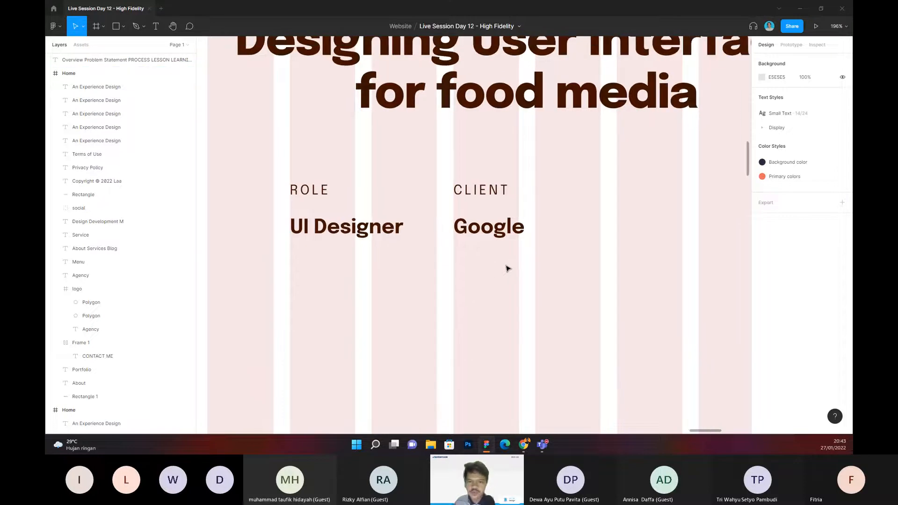
{"action": "scroll", "coordinate": [507, 265], "scroll_direction": "right", "scroll_amount": 1}
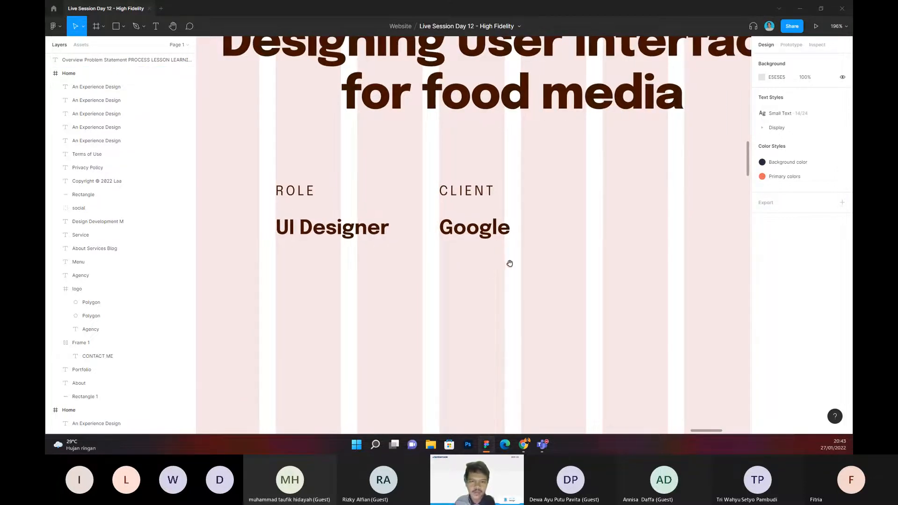
{"action": "left_click", "coordinate": [478, 202]}
{"action": "left_click", "coordinate": [490, 238], "text": "shift"}
{"action": "key", "text": "ctrl+d"}
{"action": "left_click_drag", "start_coordinate": [486, 237], "coordinate": [578, 238]}
{"action": "left_click", "coordinate": [578, 238]}
{"action": "left_click", "coordinate": [471, 191]}
{"action": "left_click", "coordinate": [476, 234], "text": "shift"}
{"action": "left_click_drag", "start_coordinate": [475, 234], "coordinate": [634, 239]}
Step: Change the third pair's CLIENT label to "TIMELINE PROJECT"
{"action": "left_click", "coordinate": [626, 191]}
{"action": "double_click", "coordinate": [625, 192]}
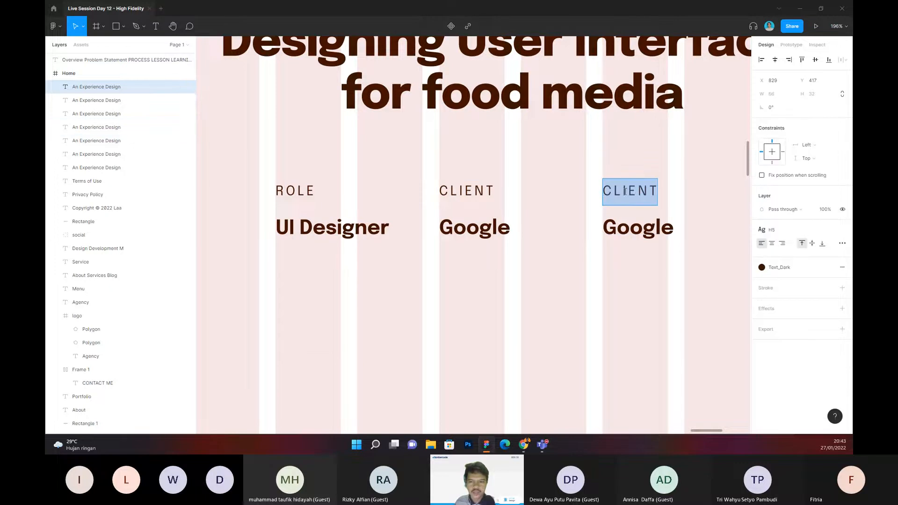
{"action": "type", "text": "TIMWL"}
{"action": "key", "text": "BackSpace"}
{"action": "key", "text": "BackSpace"}
{"action": "type", "text": "WL"}
{"action": "key", "text": "BackSpace"}
{"action": "key", "text": "BackSpace"}
{"action": "type", "text": "ELINW"}
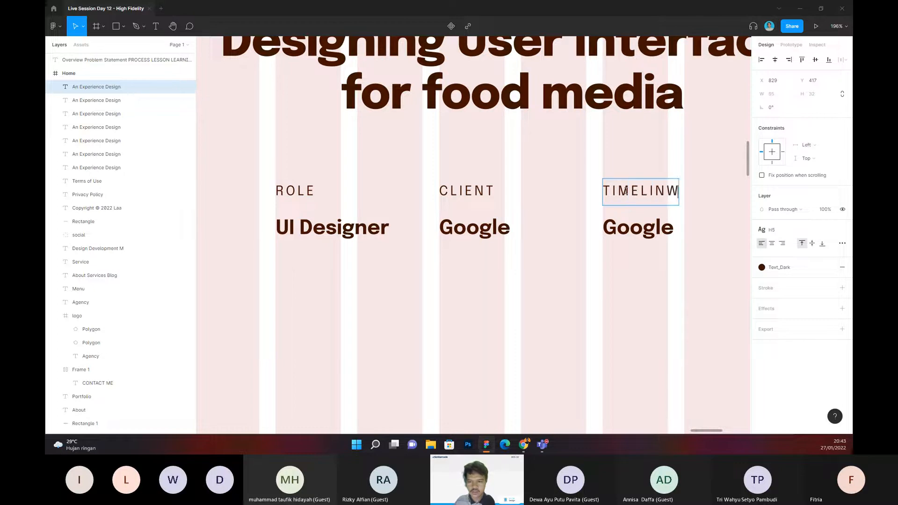
{"action": "key", "text": "BackSpace"}
{"action": "type", "text": "E PROJECT"}
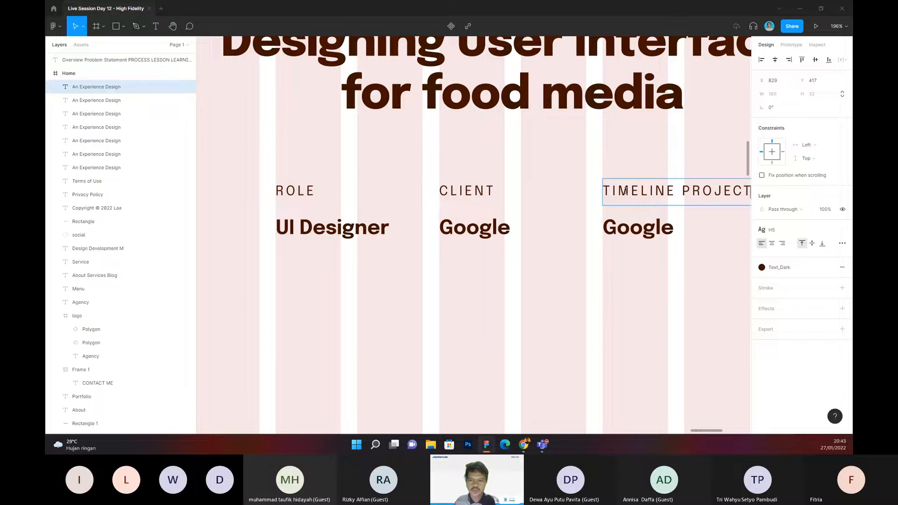
Step: Change the "Google" text under TIMELINE PROJECT to "3 Month"
{"action": "left_click", "coordinate": [647, 304]}
{"action": "scroll", "coordinate": [537, 263], "scroll_direction": "right", "scroll_amount": 3}
{"action": "double_click", "coordinate": [511, 223]}
{"action": "type", "text": "3 M"}
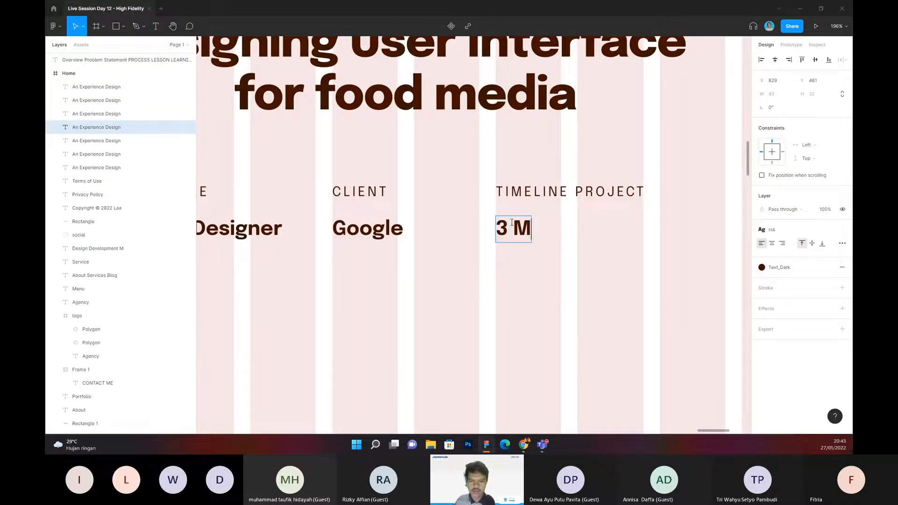
{"action": "type", "text": "onth"}
{"action": "key", "text": "Escape"}
{"action": "key", "text": "Escape"}
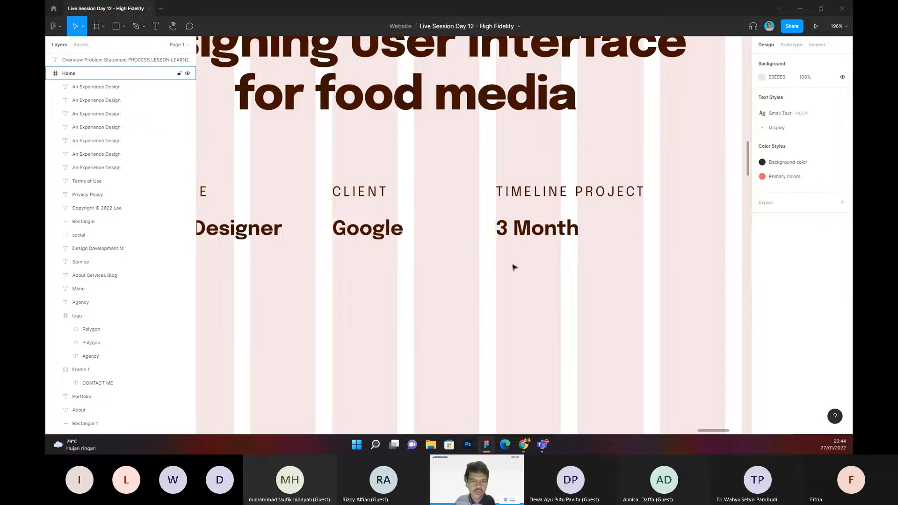
Step: Move the ROLE and UI Designer pair one column to the left so it starts at the third grid column
{"action": "scroll", "coordinate": [507, 275], "scroll_direction": "down", "scroll_amount": 5}
{"action": "scroll", "coordinate": [499, 256], "scroll_direction": "down", "scroll_amount": 3}
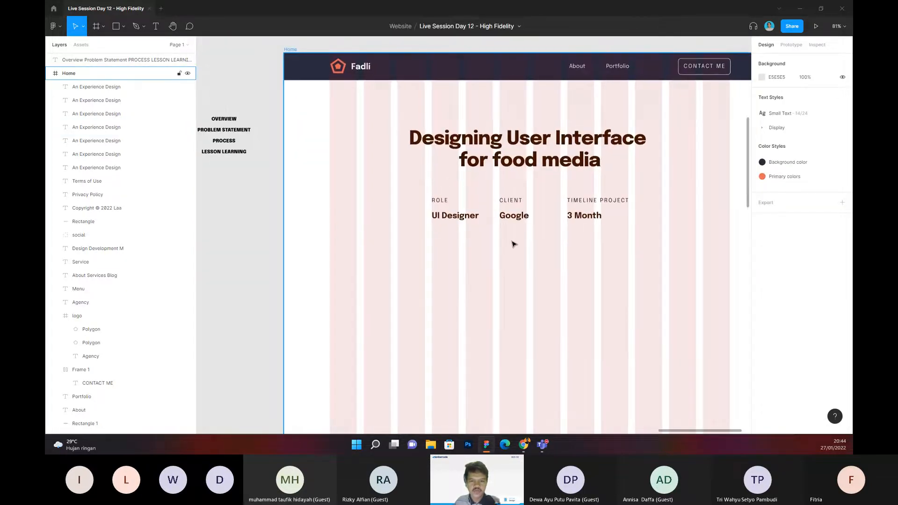
{"action": "left_click_drag", "start_coordinate": [523, 253], "coordinate": [545, 249]}
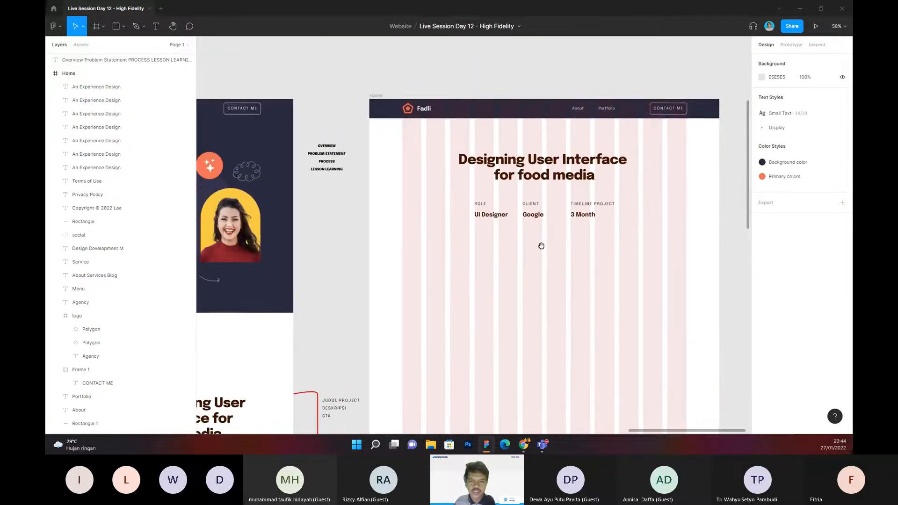
{"action": "scroll", "coordinate": [515, 217], "scroll_direction": "up", "scroll_amount": 3}
{"action": "left_click", "coordinate": [472, 196]}
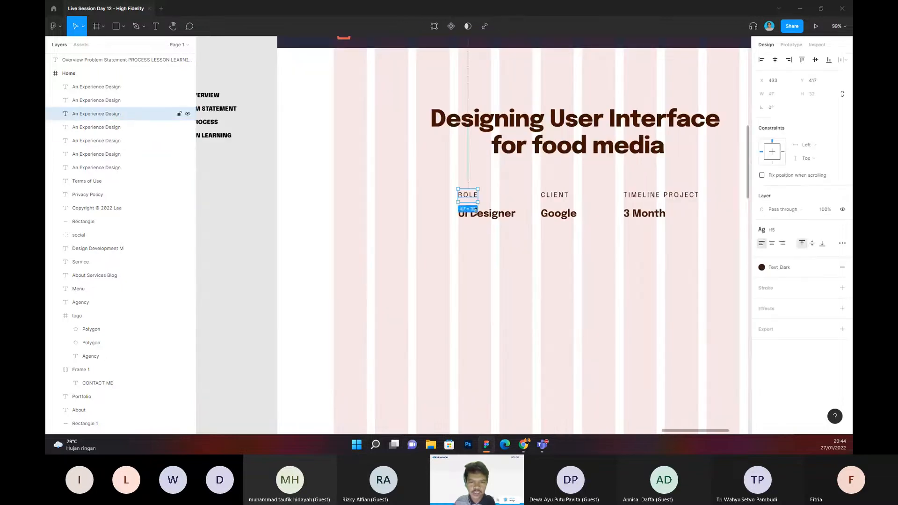
{"action": "left_click", "coordinate": [476, 209], "text": "shift"}
{"action": "left_click_drag", "start_coordinate": [486, 213], "coordinate": [445, 214]}
{"action": "left_click", "coordinate": [504, 238]}
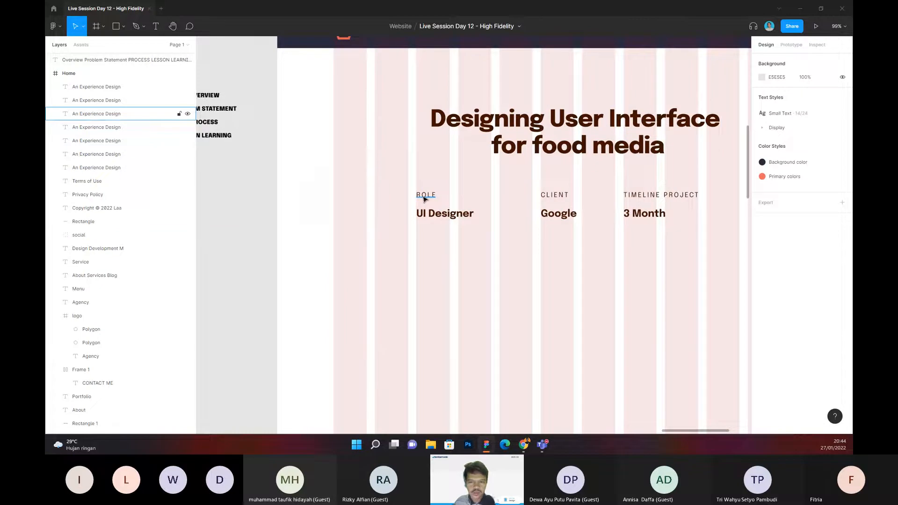
Step: Group each label with its value: CLIENT with Google, and TIMELINE PROJECT with 3 Month
{"action": "left_click", "coordinate": [553, 195]}
{"action": "left_click", "coordinate": [564, 215], "text": "shift"}
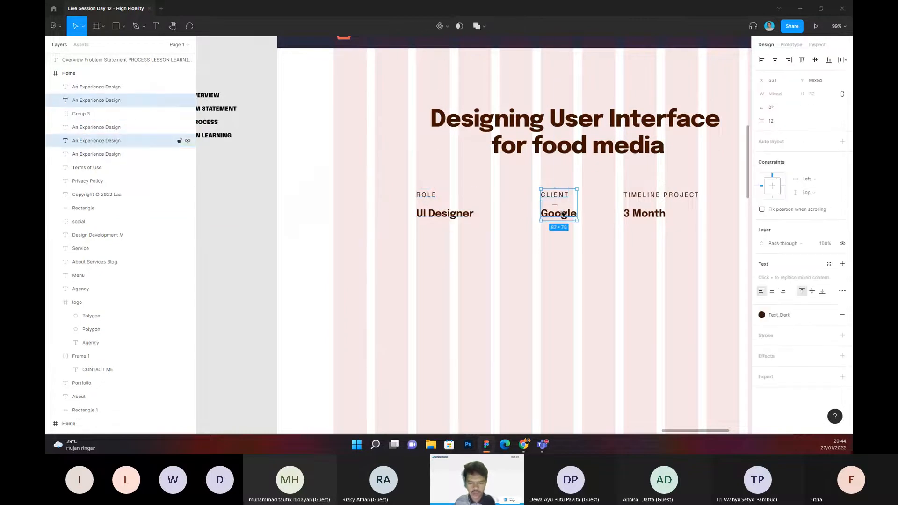
{"action": "key", "text": "ctrl+g"}
{"action": "left_click", "coordinate": [654, 195]}
{"action": "left_click", "coordinate": [638, 215], "text": "shift"}
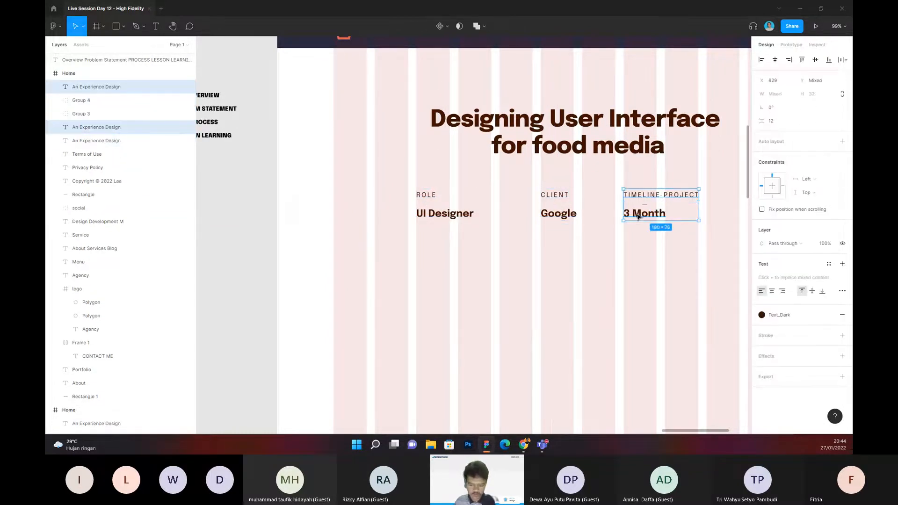
{"action": "key", "text": "ctrl+g"}
Step: Distribute the role, client and timeline groups with equal horizontal spacing and centre the row beneath the title
{"action": "left_click", "coordinate": [672, 246]}
{"action": "left_click_drag", "start_coordinate": [686, 243], "coordinate": [387, 155]}
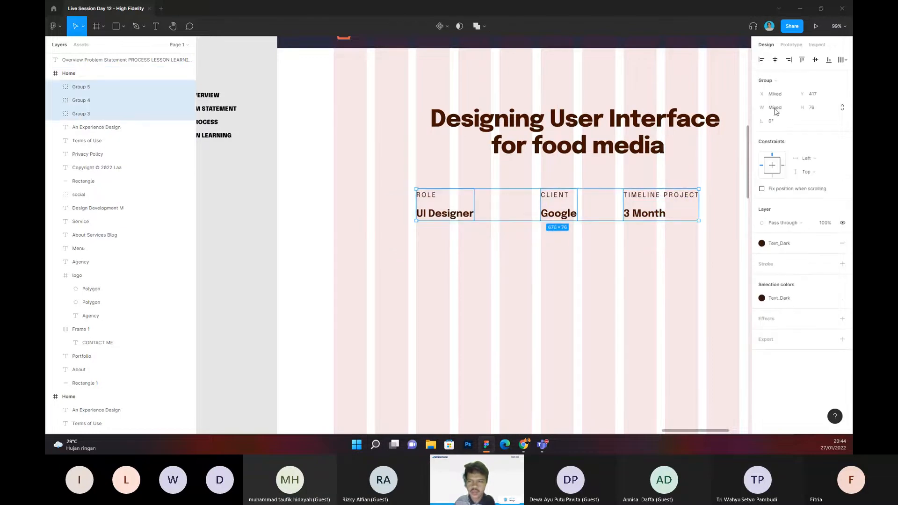
{"action": "left_click", "coordinate": [846, 60]}
{"action": "left_click", "coordinate": [792, 89]}
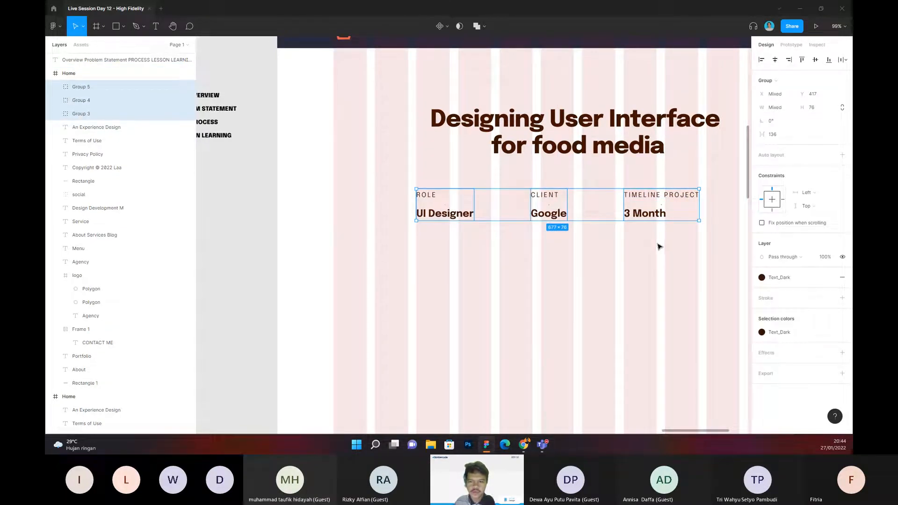
{"action": "scroll", "coordinate": [537, 213], "scroll_direction": "right", "scroll_amount": 2}
{"action": "left_click_drag", "start_coordinate": [537, 212], "coordinate": [557, 211]}
{"action": "left_click", "coordinate": [576, 268]}
Step: Draw a placeholder rectangle about 1170 × 457 below the project details row, with its upper edge at Y 562
{"action": "scroll", "coordinate": [575, 268], "scroll_direction": "down", "scroll_amount": 2}
{"action": "left_click_drag", "start_coordinate": [585, 282], "coordinate": [588, 194]}
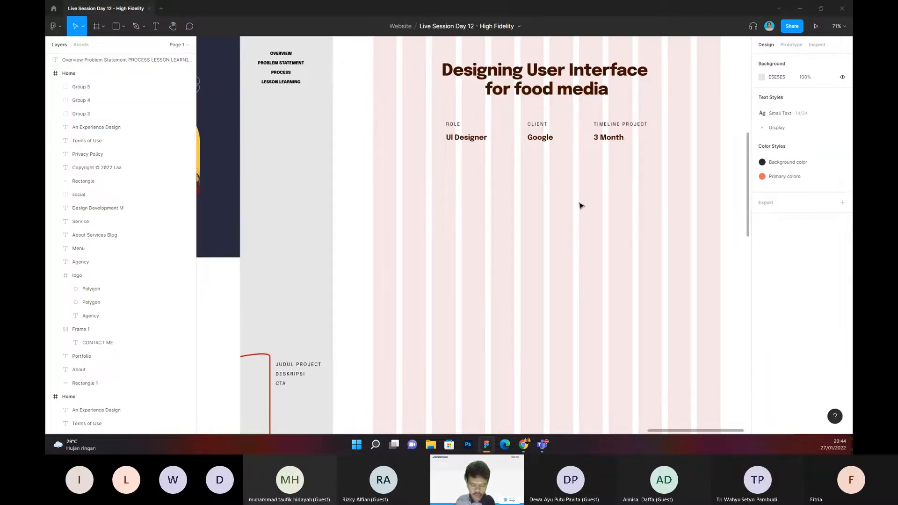
{"action": "key", "text": "r"}
{"action": "left_click_drag", "start_coordinate": [436, 199], "coordinate": [721, 290]}
{"action": "left_click_drag", "start_coordinate": [632, 248], "coordinate": [634, 261]}
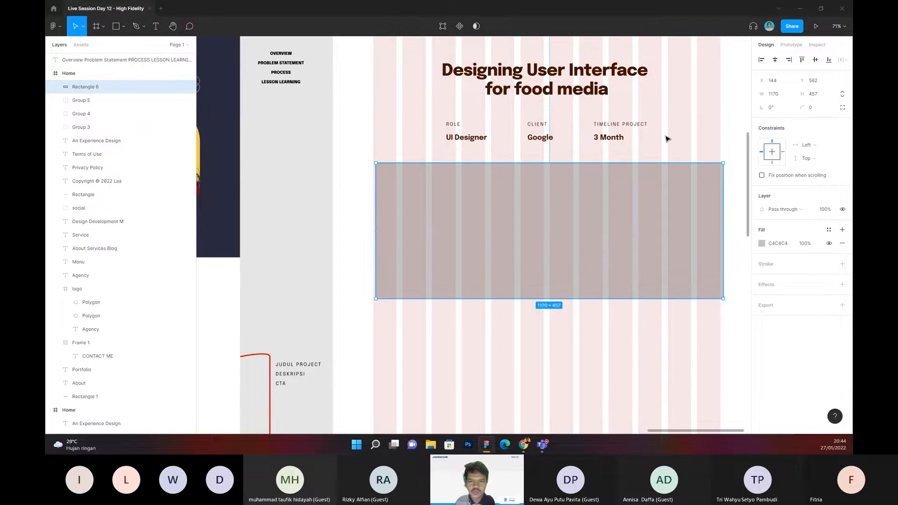
{"action": "left_click", "coordinate": [667, 139]}
Step: Fit the placeholder rectangle to the outer edges of the column grid at X 135 with a width of 1170
{"action": "scroll", "coordinate": [667, 139], "scroll_direction": "down", "scroll_amount": 1}
{"action": "scroll", "coordinate": [668, 139], "scroll_direction": "right", "scroll_amount": 1}
{"action": "left_click", "coordinate": [397, 169]}
{"action": "left_click_drag", "start_coordinate": [358, 169], "coordinate": [354, 169]}
{"action": "left_click", "coordinate": [380, 131]}
{"action": "scroll", "coordinate": [369, 131], "scroll_direction": "down", "scroll_amount": 1}
{"action": "scroll", "coordinate": [369, 131], "scroll_direction": "right", "scroll_amount": 1}
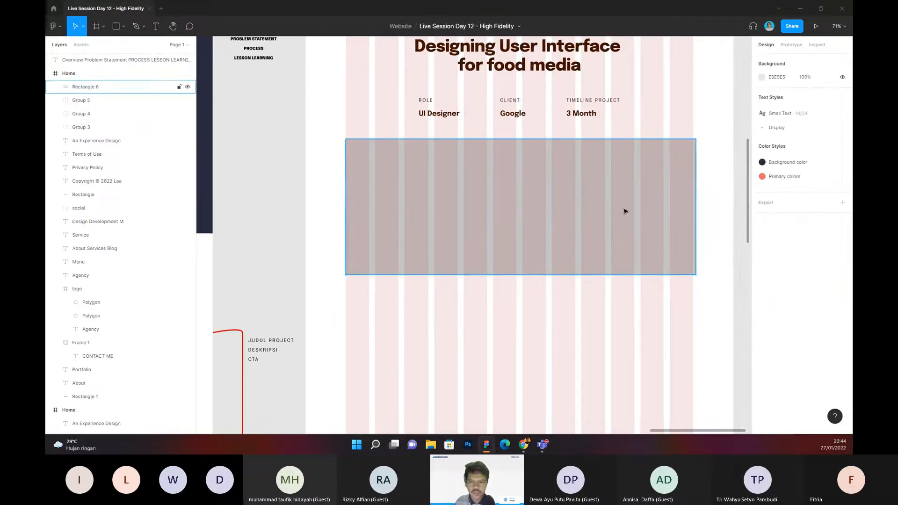
{"action": "left_click", "coordinate": [690, 198]}
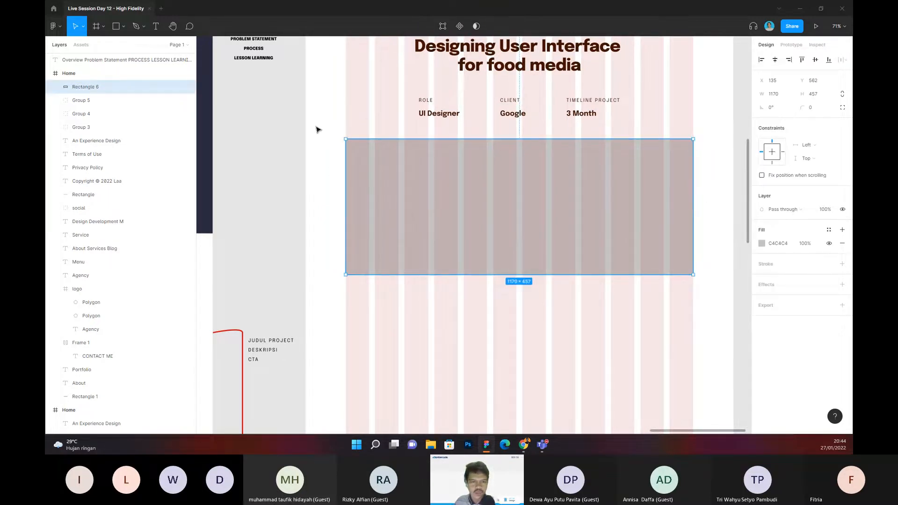
Step: Make the placeholder rectangle slightly taller by moving its lower edge down
{"action": "left_click", "coordinate": [316, 130]}
{"action": "scroll", "coordinate": [321, 129], "scroll_direction": "down", "scroll_amount": 1}
{"action": "scroll", "coordinate": [320, 130], "scroll_direction": "right", "scroll_amount": 1}
{"action": "left_click", "coordinate": [474, 241]}
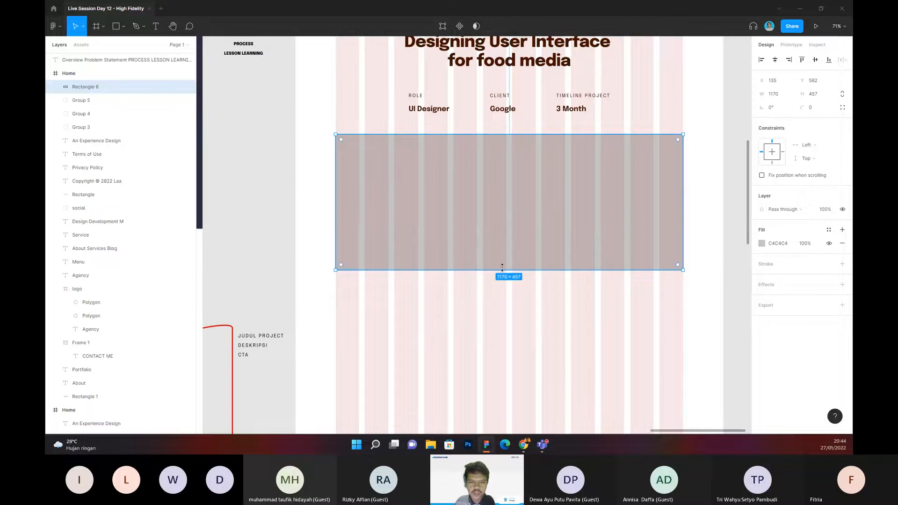
{"action": "left_click_drag", "start_coordinate": [501, 269], "coordinate": [500, 282]}
{"action": "left_click", "coordinate": [301, 190]}
Step: Examine the case-study header layout: the title, the project details row and the placeholder rectangle beneath them
{"action": "scroll", "coordinate": [301, 190], "scroll_direction": "down", "scroll_amount": 1}
{"action": "left_click_drag", "start_coordinate": [290, 200], "coordinate": [349, 201]}
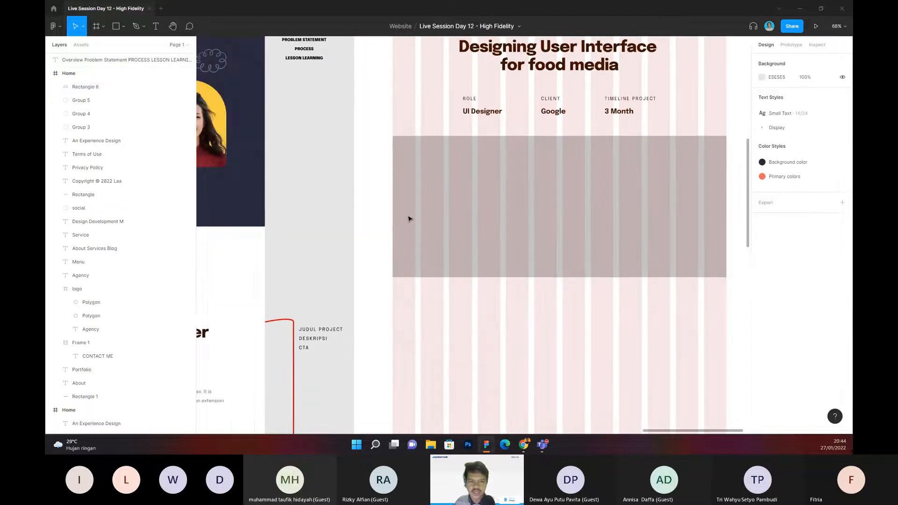
{"action": "left_click_drag", "start_coordinate": [404, 187], "coordinate": [333, 167]}
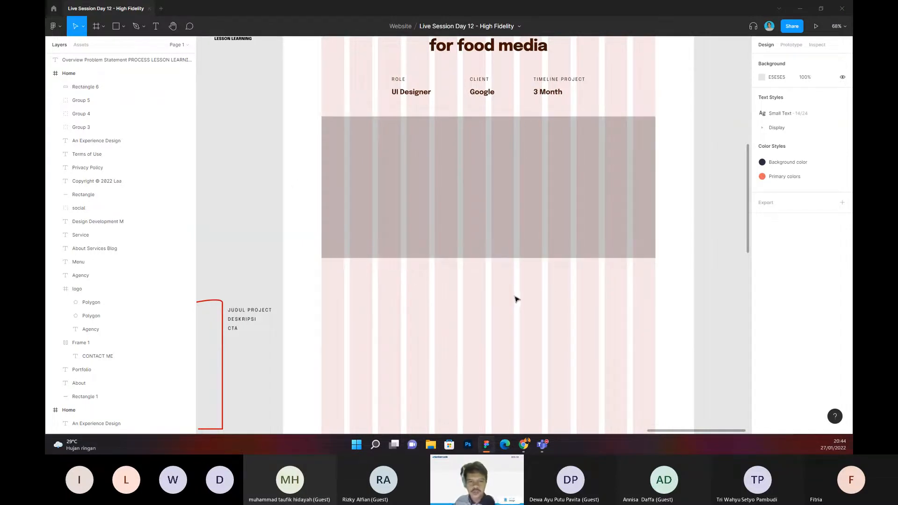
{"action": "scroll", "coordinate": [522, 294], "scroll_direction": "down", "scroll_amount": 1}
{"action": "left_click_drag", "start_coordinate": [528, 297], "coordinate": [546, 262]}
{"action": "scroll", "coordinate": [524, 271], "scroll_direction": "down", "scroll_amount": 1}
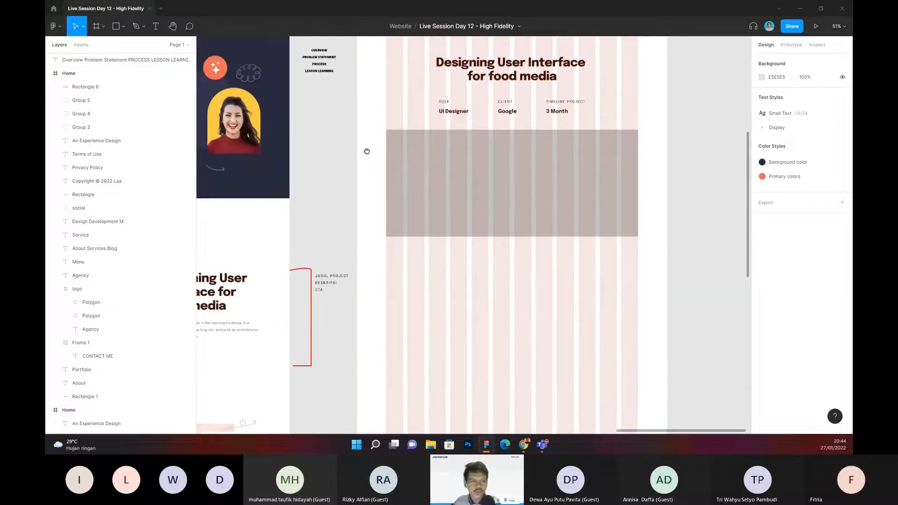
{"action": "scroll", "coordinate": [367, 152], "scroll_direction": "up", "scroll_amount": 3}
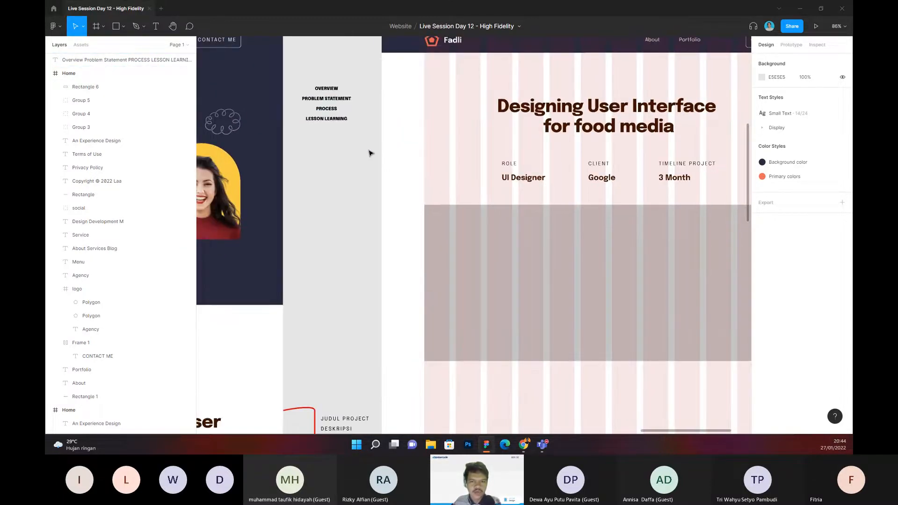
{"action": "scroll", "coordinate": [369, 145], "scroll_direction": "down", "scroll_amount": 1}
{"action": "scroll", "coordinate": [437, 118], "scroll_direction": "down", "scroll_amount": 1}
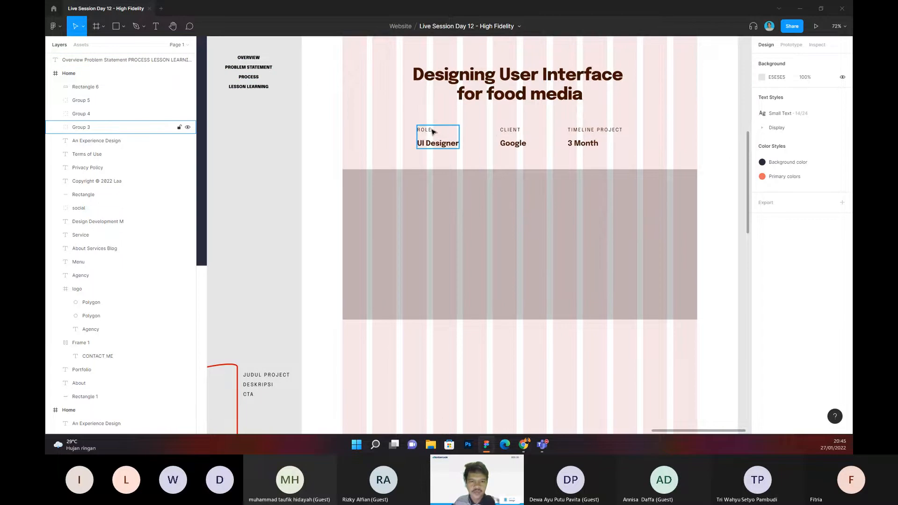
{"action": "left_click", "coordinate": [433, 132]}
{"action": "scroll", "coordinate": [444, 134], "scroll_direction": "down", "scroll_amount": 1}
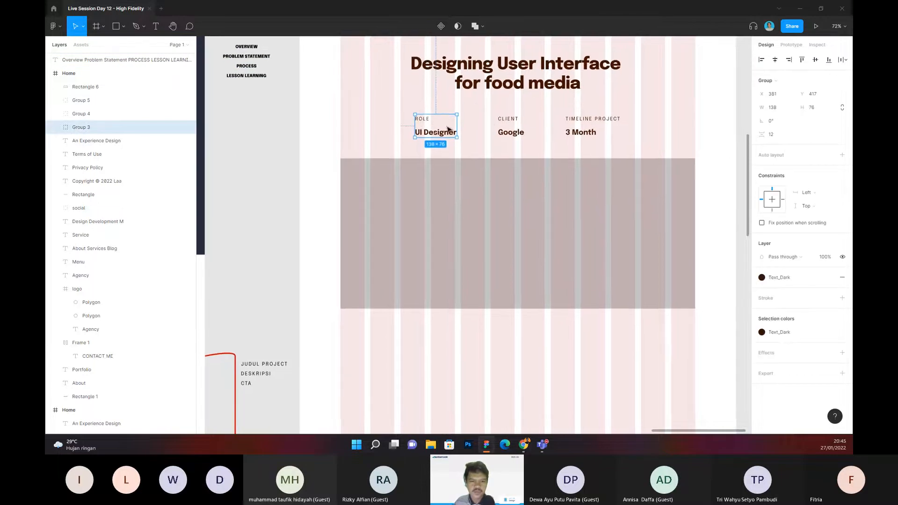
{"action": "scroll", "coordinate": [475, 120], "scroll_direction": "down", "scroll_amount": 1}
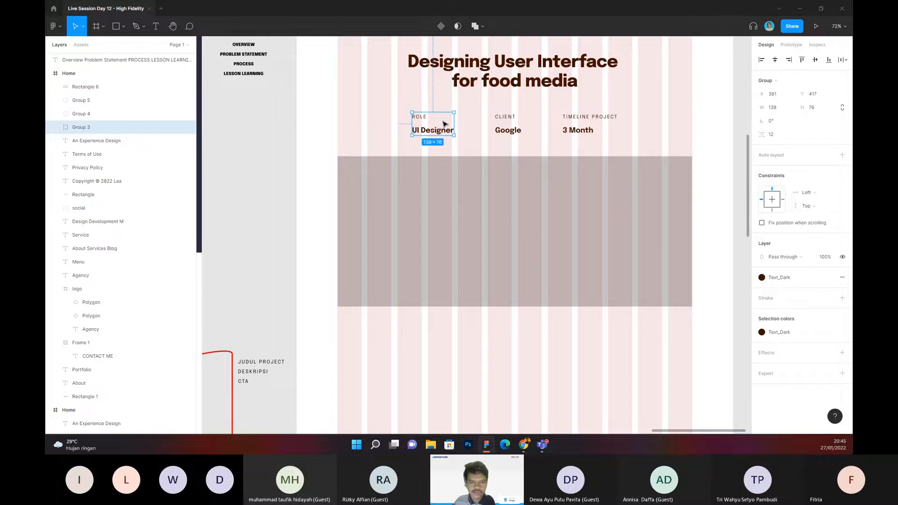
Step: Duplicate the page title, place the copy below the placeholder rectangle and apply the H3 text style to it
{"action": "left_click", "coordinate": [487, 74]}
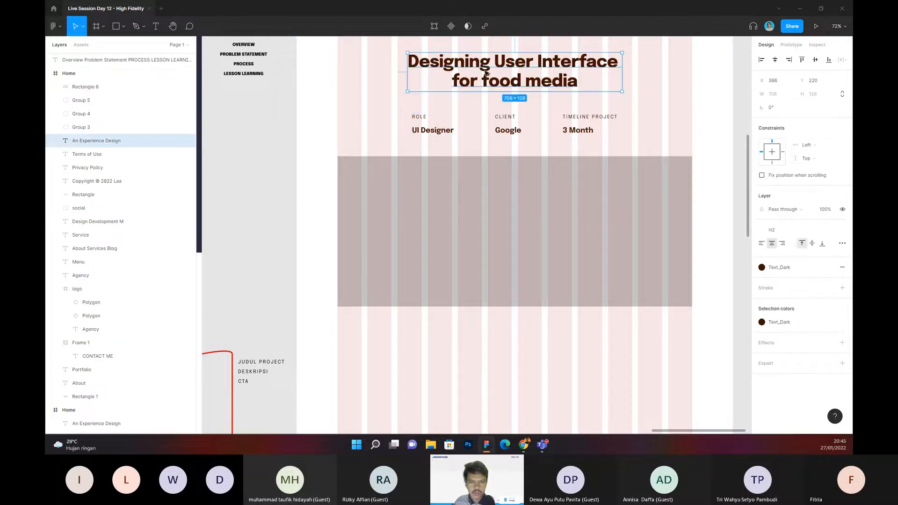
{"action": "key", "text": "ctrl+d"}
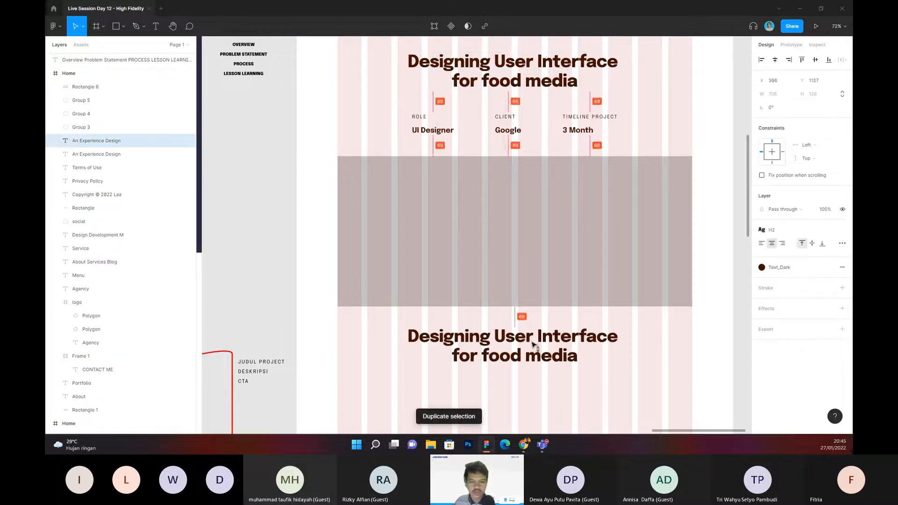
{"action": "left_click", "coordinate": [779, 230]}
{"action": "left_click", "coordinate": [779, 347]}
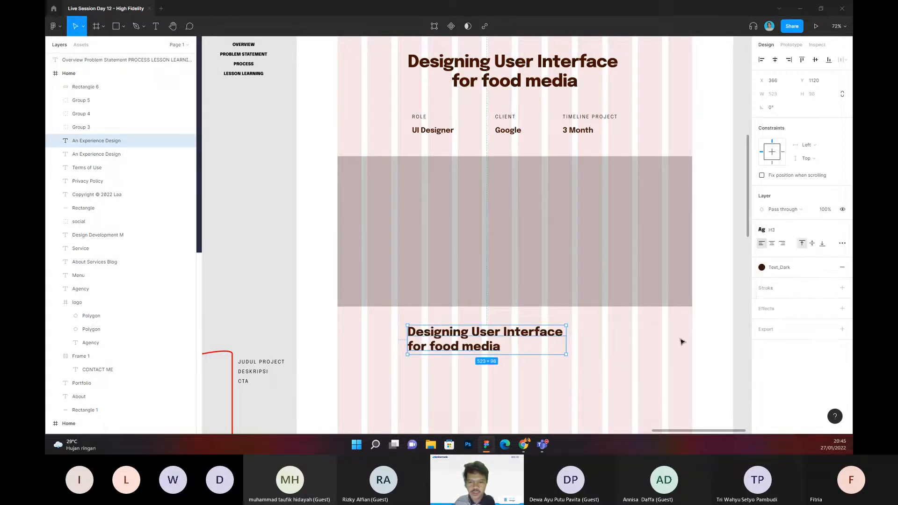
Step: Try the H4 text style on the heading copy and set it back to H3
{"action": "left_click", "coordinate": [772, 230]}
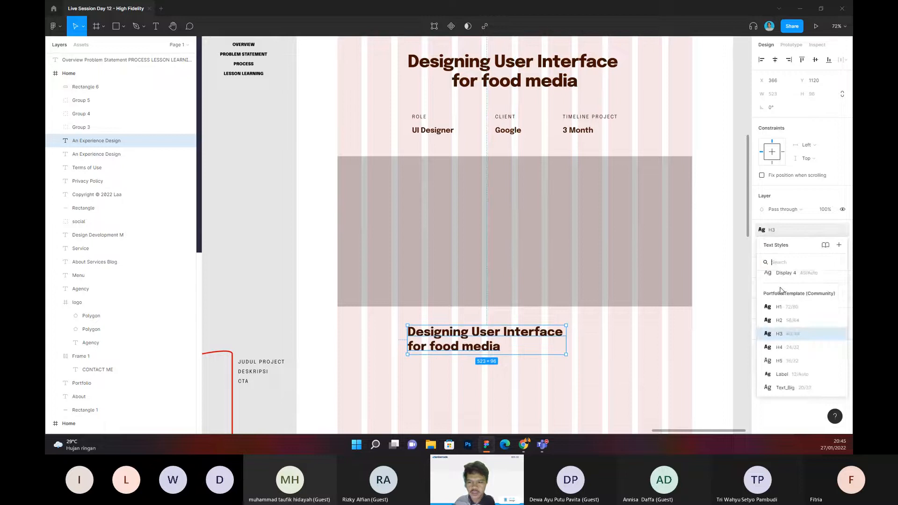
{"action": "left_click", "coordinate": [779, 347]}
{"action": "left_click", "coordinate": [780, 271]}
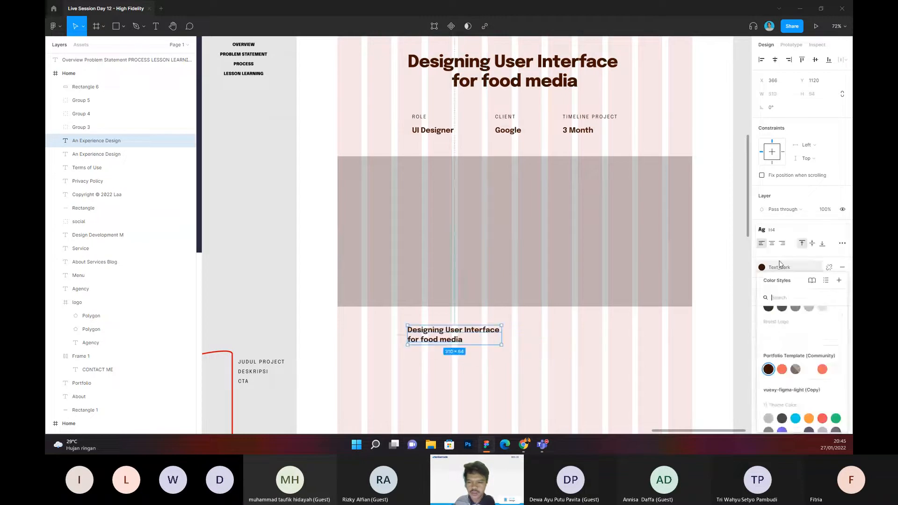
{"action": "left_click", "coordinate": [774, 230]}
{"action": "left_click", "coordinate": [791, 321]}
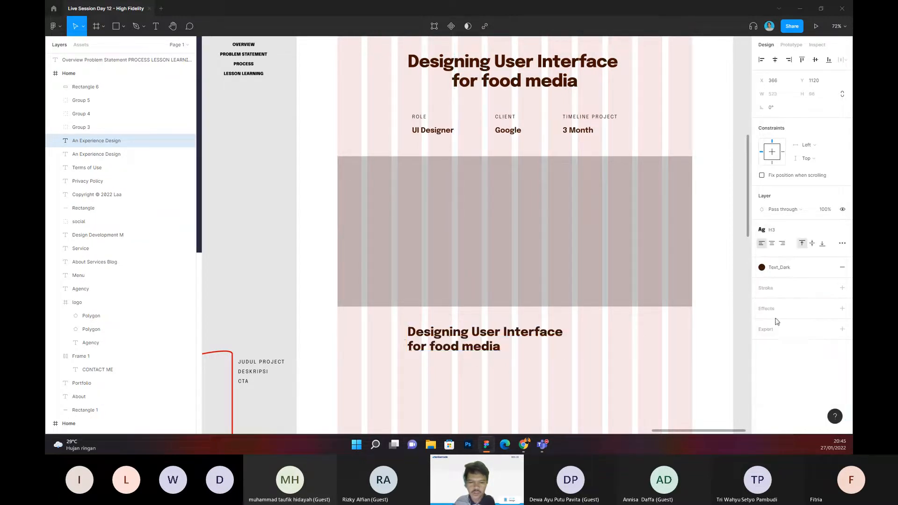
Step: Move the heading copy to X 433, Y 1110 at the fourth grid column and check its gap to the rectangle
{"action": "scroll", "coordinate": [468, 327], "scroll_direction": "down", "scroll_amount": 1}
{"action": "scroll", "coordinate": [432, 297], "scroll_direction": "up", "scroll_amount": 2}
{"action": "left_click_drag", "start_coordinate": [432, 298], "coordinate": [455, 294]}
{"action": "key", "text": "alt"}
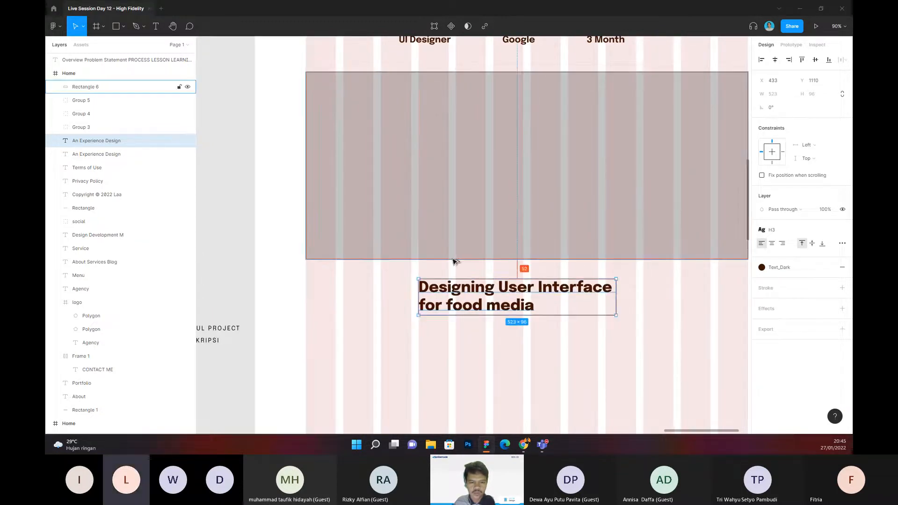
{"action": "double_click", "coordinate": [525, 288]}
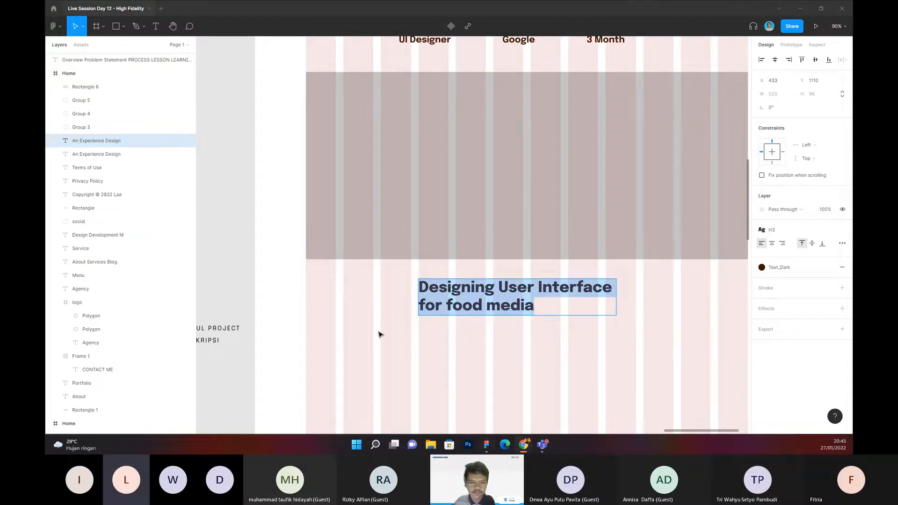
{"action": "key", "text": "Escape"}
{"action": "double_click", "coordinate": [456, 291]}
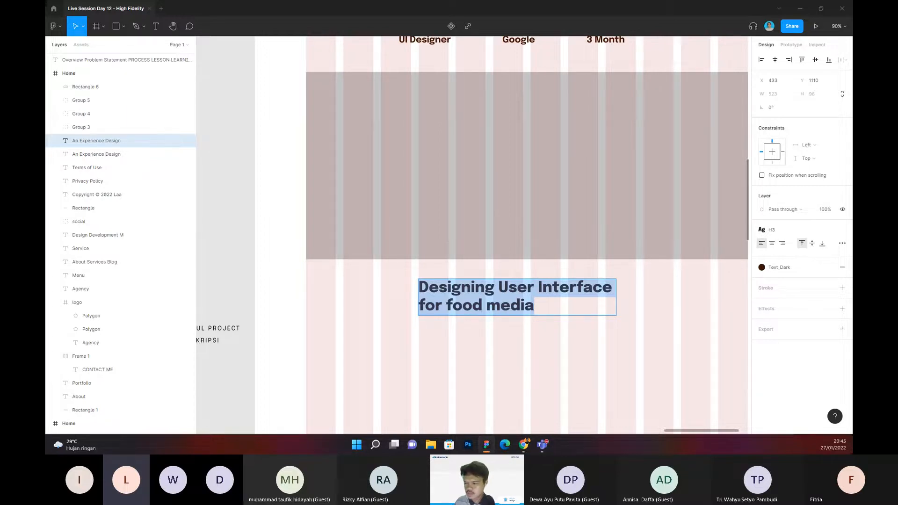
{"action": "left_click", "coordinate": [414, 327]}
{"action": "double_click", "coordinate": [440, 297]}
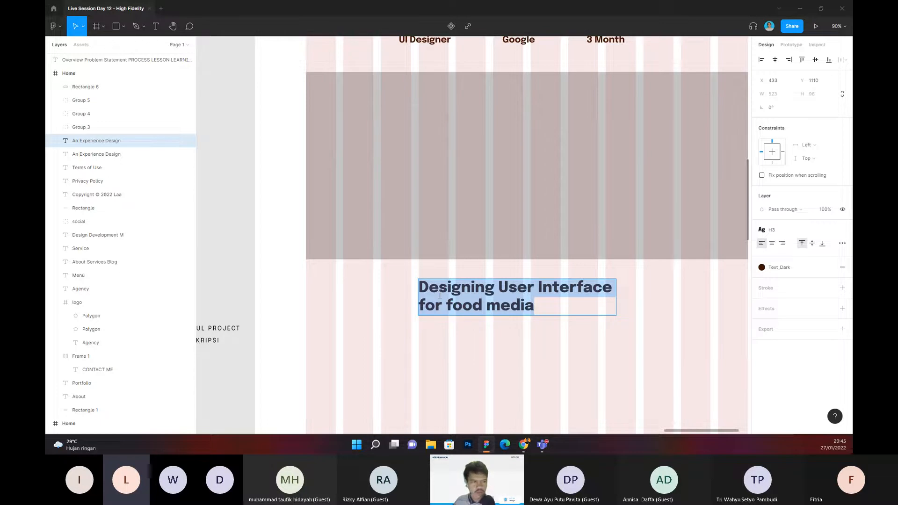
{"action": "left_click", "coordinate": [495, 343]}
Step: Lower the heading copy beneath the rectangle to Y 1127
{"action": "scroll", "coordinate": [488, 339], "scroll_direction": "down", "scroll_amount": 3}
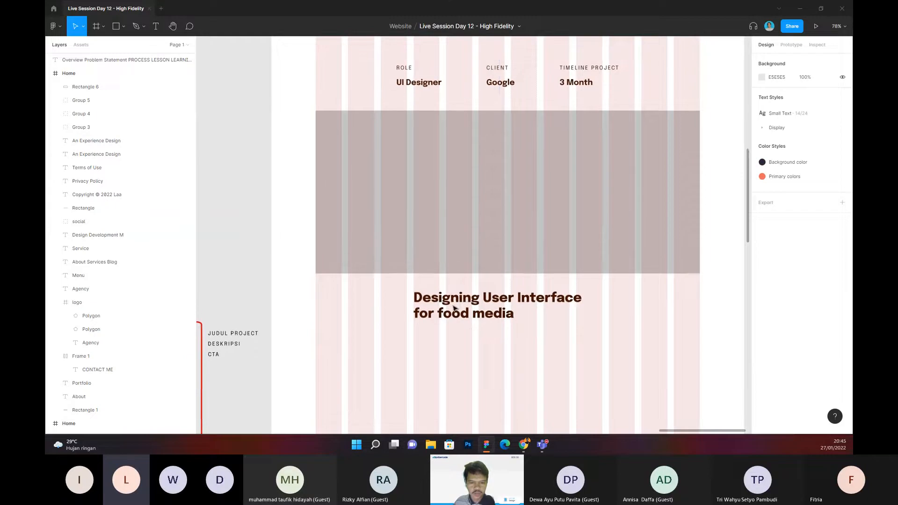
{"action": "left_click", "coordinate": [453, 308]}
{"action": "left_click_drag", "start_coordinate": [452, 307], "coordinate": [451, 312]}
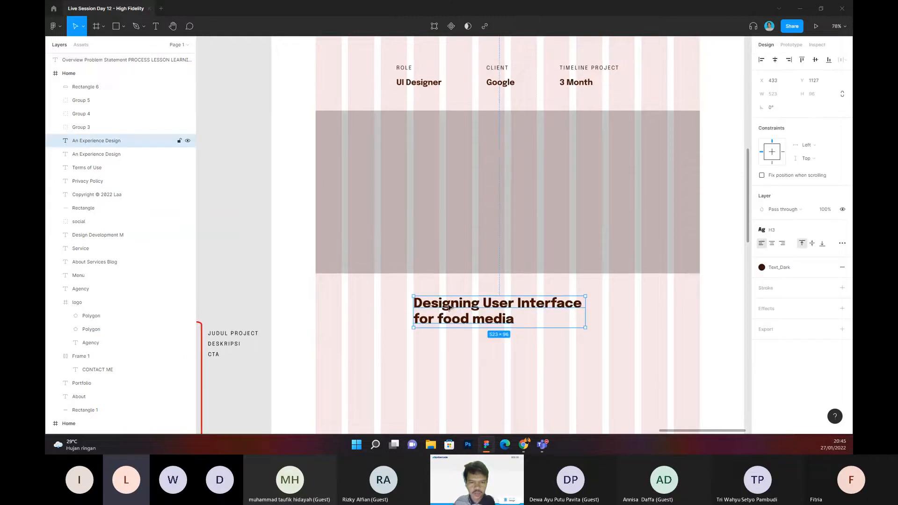
Step: Duplicate the ROLE label and place the copy directly above the second heading, flush with its left edge
{"action": "left_click", "coordinate": [405, 73]}
{"action": "left_click", "coordinate": [405, 71]}
{"action": "left_click_drag", "start_coordinate": [405, 71], "coordinate": [427, 290]}
{"action": "left_click", "coordinate": [461, 353]}
{"action": "left_click_drag", "start_coordinate": [461, 352], "coordinate": [463, 304]}
{"action": "scroll", "coordinate": [429, 284], "scroll_direction": "up", "scroll_amount": 4}
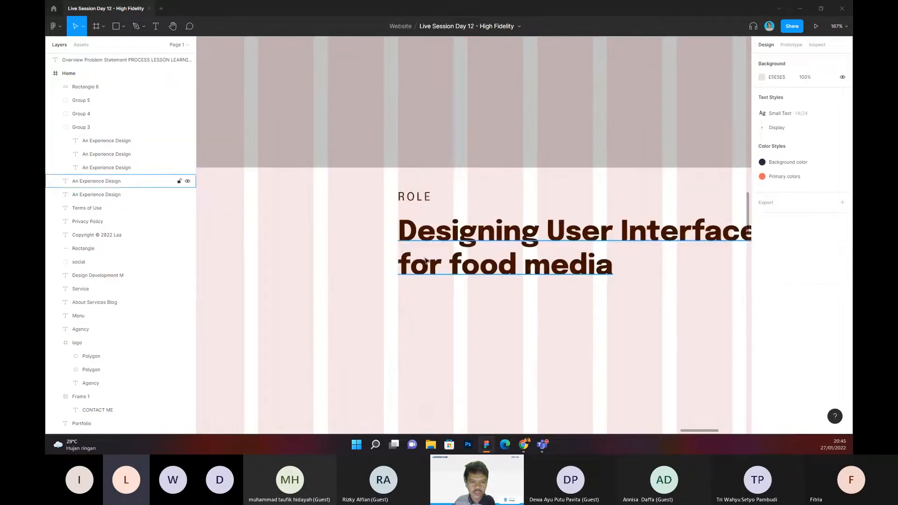
Step: Take the ROLE label copy out of its group into the Home frame and lower it together with the heading to Y 1113
{"action": "left_click", "coordinate": [416, 202]}
{"action": "left_click", "coordinate": [417, 202]}
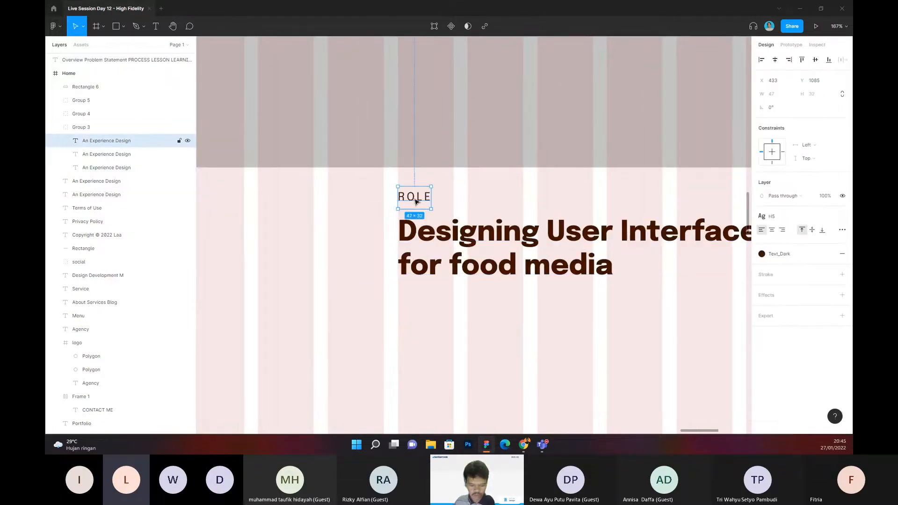
{"action": "key", "text": "ctrl+x"}
{"action": "key", "text": "ctrl+v"}
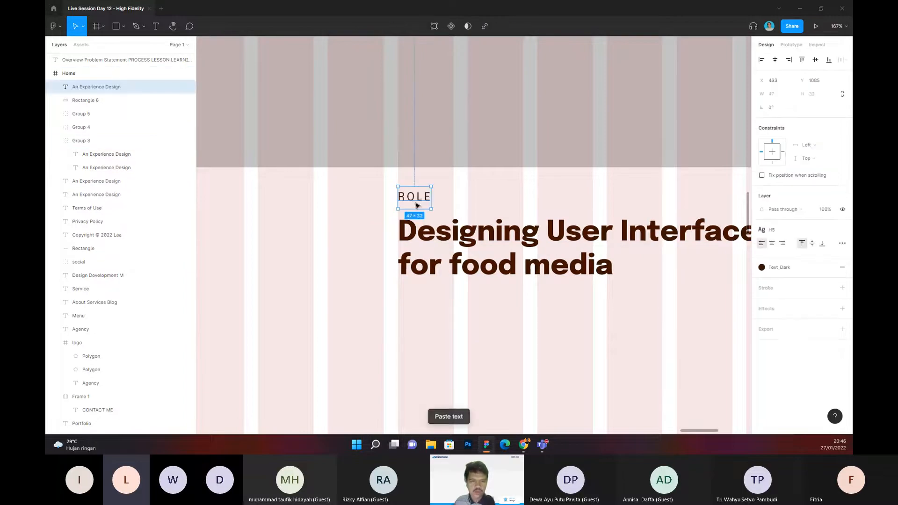
{"action": "left_click", "coordinate": [461, 268], "text": "shift"}
{"action": "left_click_drag", "start_coordinate": [421, 198], "coordinate": [421, 218]}
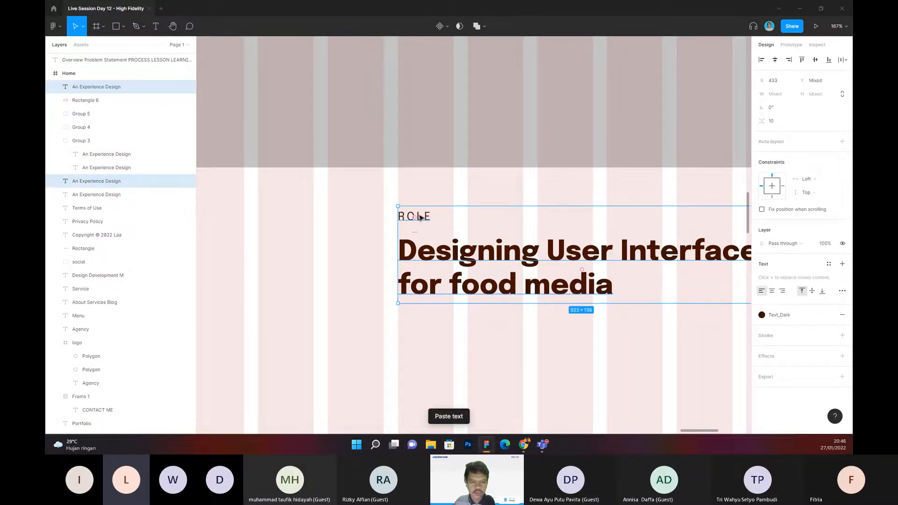
Step: Replace the text of the label above the second heading with PROBLEM STATEMENT
{"action": "double_click", "coordinate": [420, 217]}
{"action": "type", "text": "PROBLEM STATEMENT"}
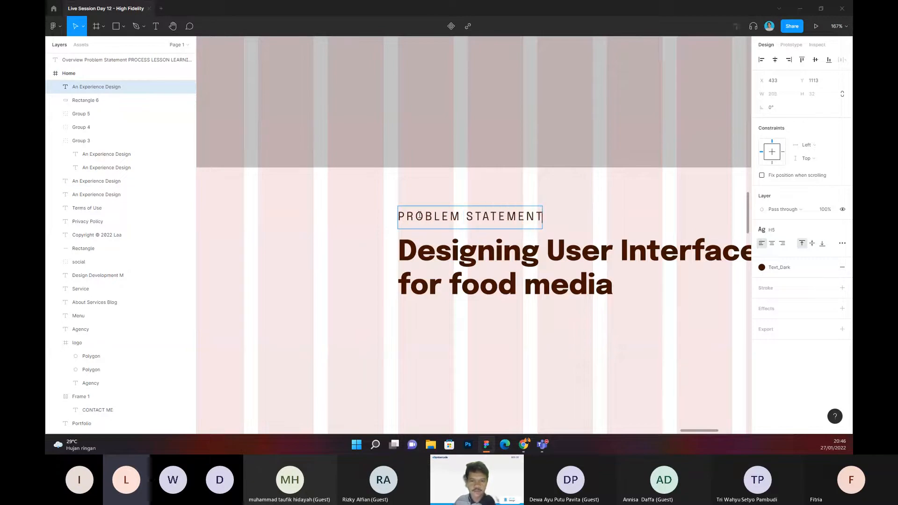
{"action": "scroll", "coordinate": [420, 215], "scroll_direction": "down", "scroll_amount": 2}
{"action": "left_click", "coordinate": [524, 304]}
Step: Review the section outline note beside the case-study page, checking its entries against the page layout
{"action": "left_click_drag", "start_coordinate": [527, 297], "coordinate": [496, 287]}
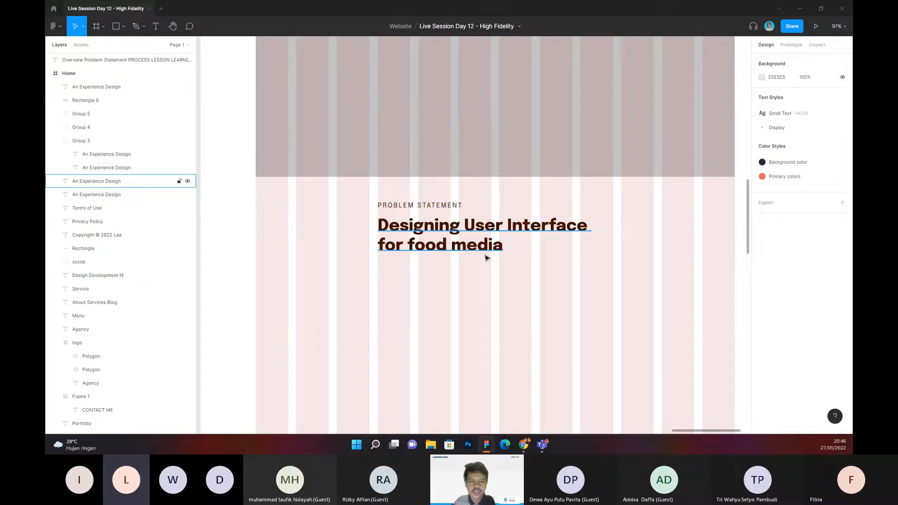
{"action": "scroll", "coordinate": [486, 258], "scroll_direction": "down", "scroll_amount": 4}
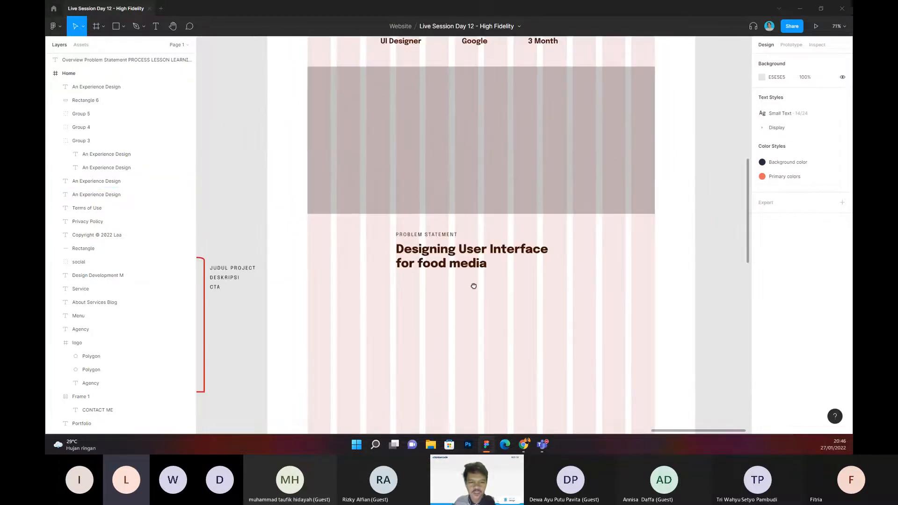
{"action": "left_click_drag", "start_coordinate": [474, 285], "coordinate": [477, 238]}
{"action": "scroll", "coordinate": [476, 238], "scroll_direction": "down", "scroll_amount": 4}
{"action": "left_click_drag", "start_coordinate": [337, 130], "coordinate": [355, 161]}
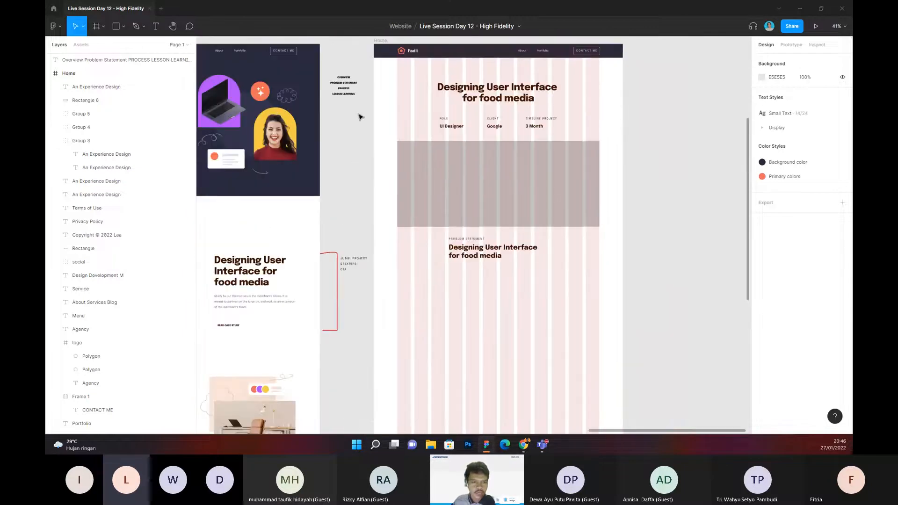
{"action": "scroll", "coordinate": [360, 116], "scroll_direction": "up", "scroll_amount": 2}
{"action": "left_click_drag", "start_coordinate": [417, 268], "coordinate": [378, 211]}
{"action": "left_click_drag", "start_coordinate": [319, 55], "coordinate": [344, 130]}
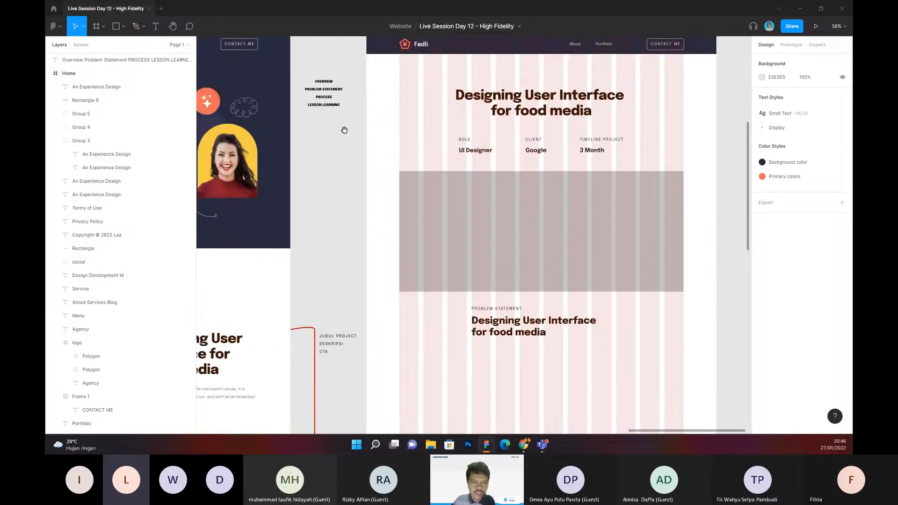
{"action": "scroll", "coordinate": [324, 90], "scroll_direction": "up", "scroll_amount": 5}
{"action": "double_click", "coordinate": [320, 107]}
{"action": "left_click", "coordinate": [305, 108]}
{"action": "left_click_drag", "start_coordinate": [305, 107], "coordinate": [327, 107]}
{"action": "left_click", "coordinate": [306, 70]}
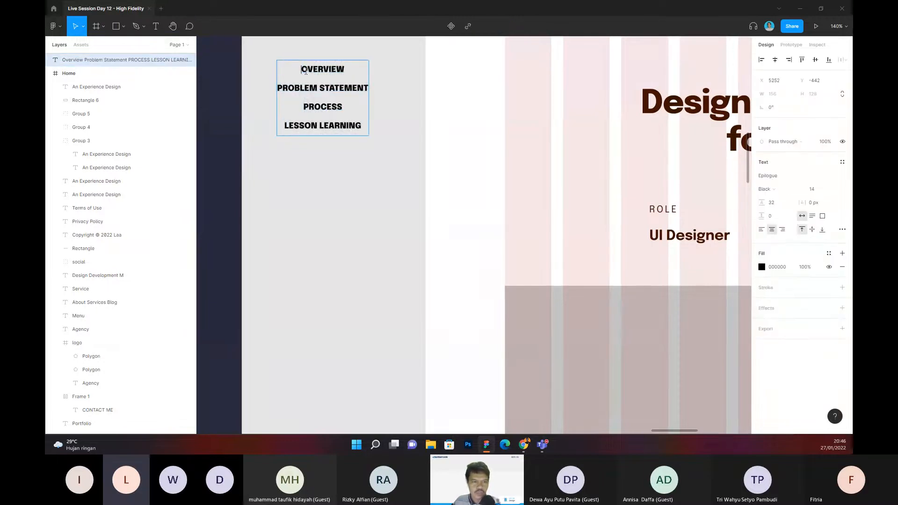
{"action": "key", "text": "ctrl+a"}
{"action": "left_click", "coordinate": [344, 107]}
{"action": "mouse_move", "coordinate": [344, 108]}
{"action": "left_mouse_down"}
{"action": "mouse_move", "coordinate": [303, 108]}
{"action": "mouse_move", "coordinate": [342, 107]}
{"action": "left_mouse_up"}
{"action": "left_click", "coordinate": [304, 107]}
{"action": "key", "text": "Escape"}
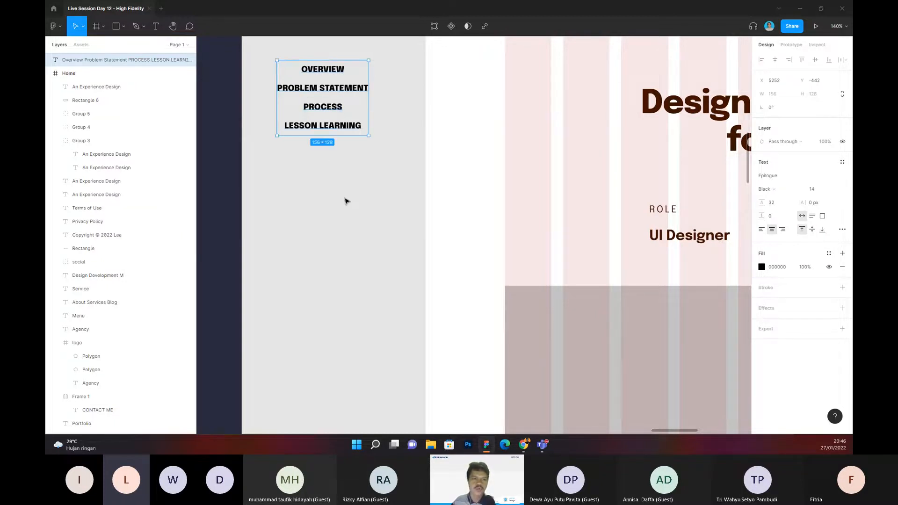
Step: Inspect the PROBLEM STATEMENT label, its heading and the empty area beneath them on the case-study page
{"action": "scroll", "coordinate": [327, 166], "scroll_direction": "down", "scroll_amount": 3}
{"action": "scroll", "coordinate": [327, 166], "scroll_direction": "right", "scroll_amount": 1}
{"action": "scroll", "coordinate": [333, 147], "scroll_direction": "down", "scroll_amount": 3, "text": "ctrl"}
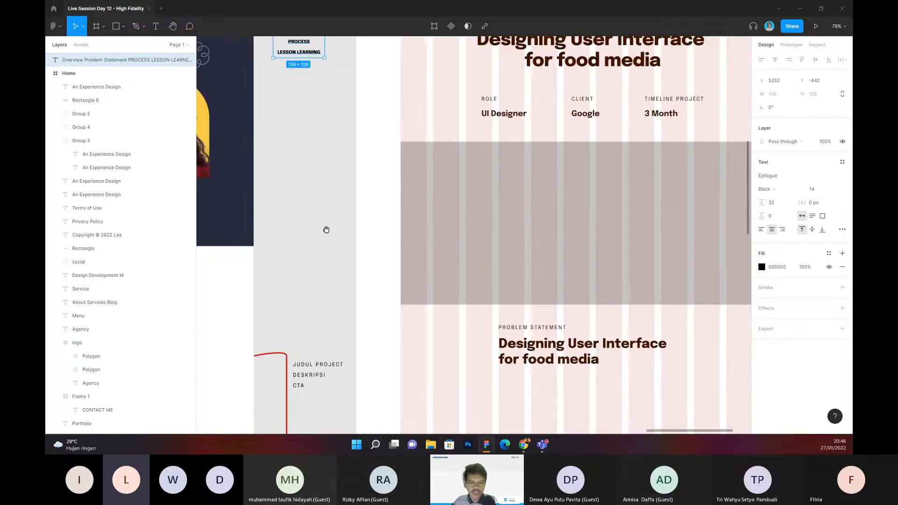
{"action": "scroll", "coordinate": [318, 210], "scroll_direction": "down", "scroll_amount": 3}
{"action": "scroll", "coordinate": [382, 227], "scroll_direction": "down", "scroll_amount": 3}
{"action": "scroll", "coordinate": [382, 227], "scroll_direction": "right", "scroll_amount": 2}
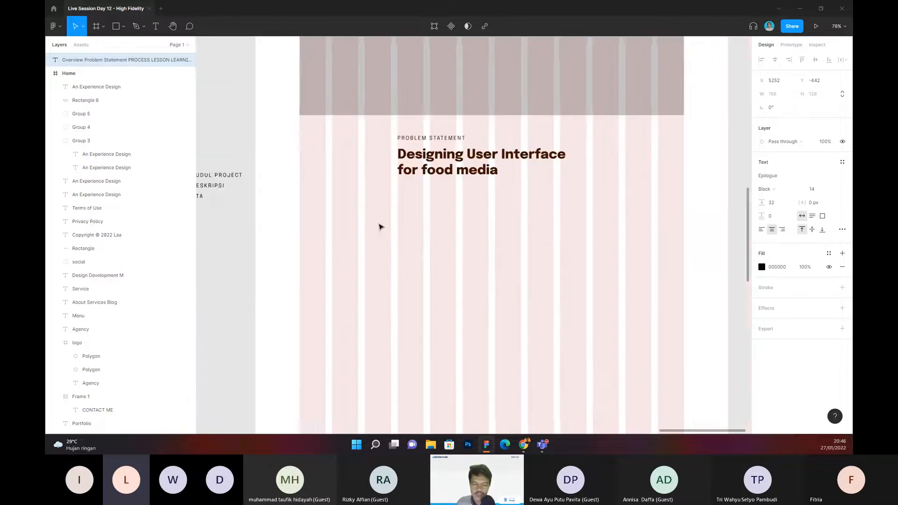
{"action": "scroll", "coordinate": [377, 221], "scroll_direction": "down", "scroll_amount": 3, "text": "ctrl"}
{"action": "scroll", "coordinate": [379, 219], "scroll_direction": "up", "scroll_amount": 3, "text": "ctrl"}
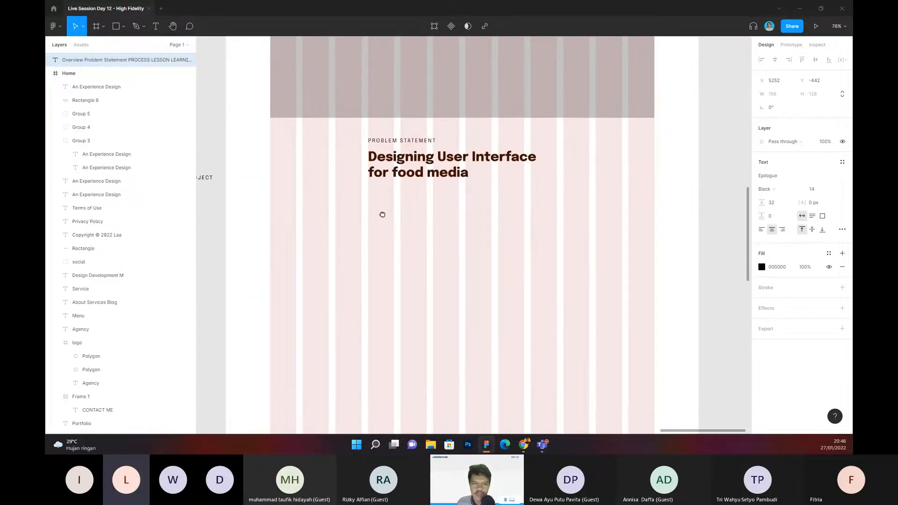
{"action": "left_click", "coordinate": [387, 141]}
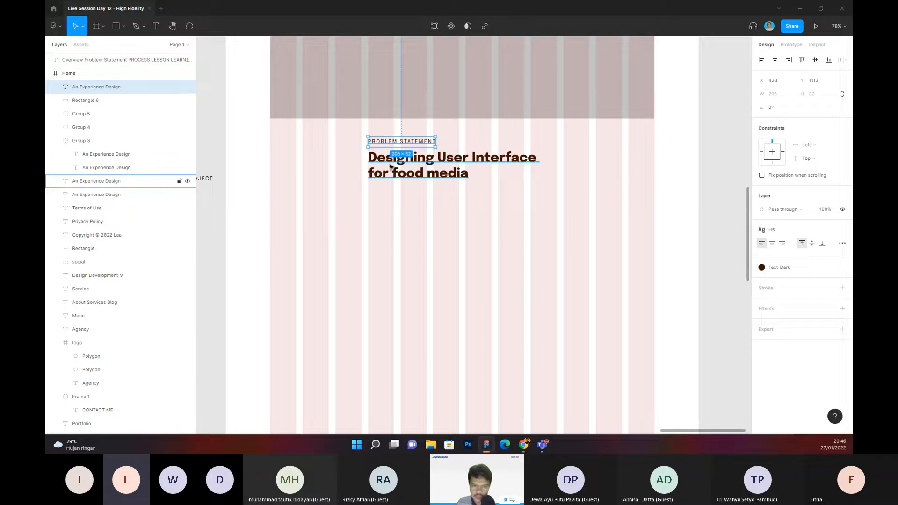
{"action": "left_click", "coordinate": [392, 215]}
{"action": "scroll", "coordinate": [383, 230], "scroll_direction": "down", "scroll_amount": 1}
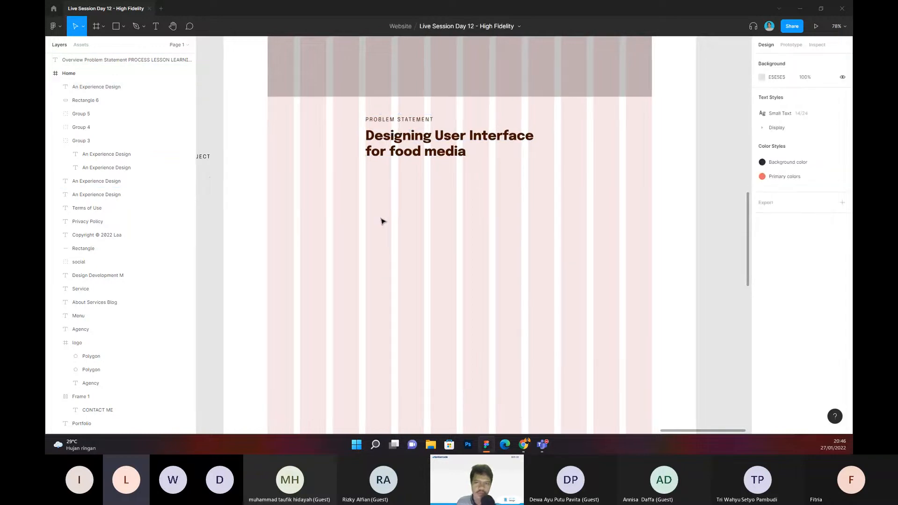
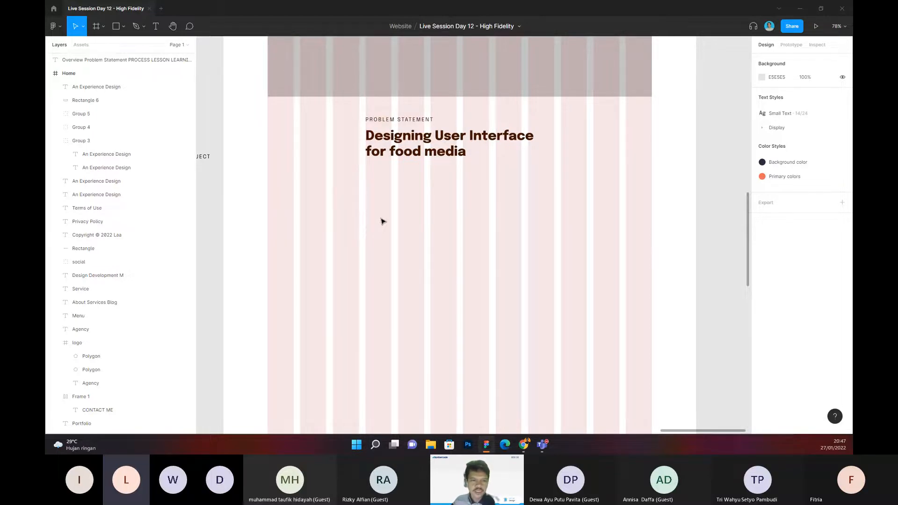
Step: Duplicate the "Designing User Interface for food media" heading under PROBLEM STATEMENT and place the copy directly beneath it at Y 1348
{"action": "left_click_drag", "start_coordinate": [388, 212], "coordinate": [396, 243]}
{"action": "scroll", "coordinate": [390, 220], "scroll_direction": "down", "scroll_amount": 2}
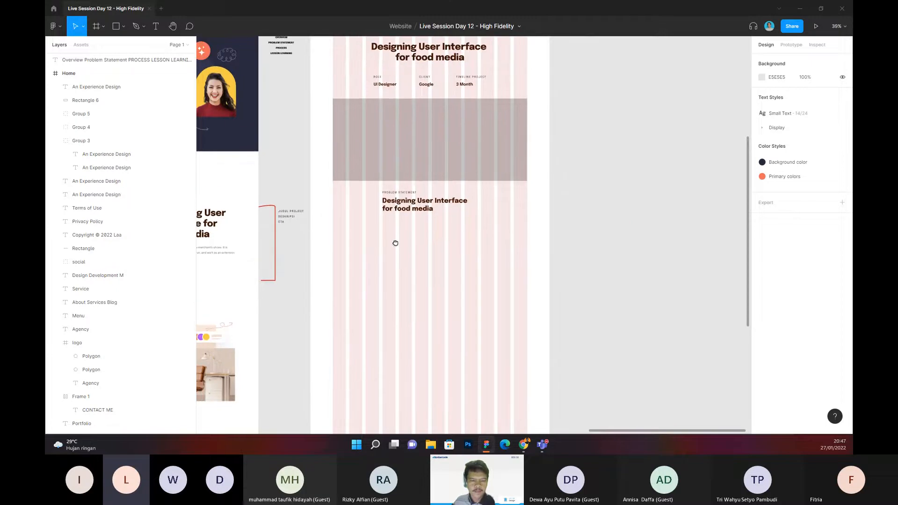
{"action": "scroll", "coordinate": [395, 243], "scroll_direction": "up", "scroll_amount": 3}
{"action": "left_click", "coordinate": [404, 138]}
{"action": "scroll", "coordinate": [423, 187], "scroll_direction": "down", "scroll_amount": 2}
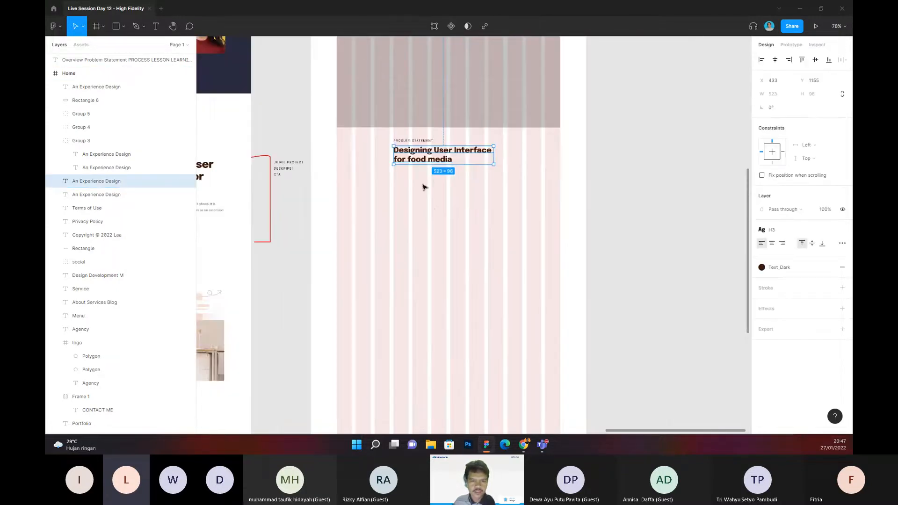
{"action": "left_click", "coordinate": [417, 179]}
{"action": "scroll", "coordinate": [416, 177], "scroll_direction": "up", "scroll_amount": 2}
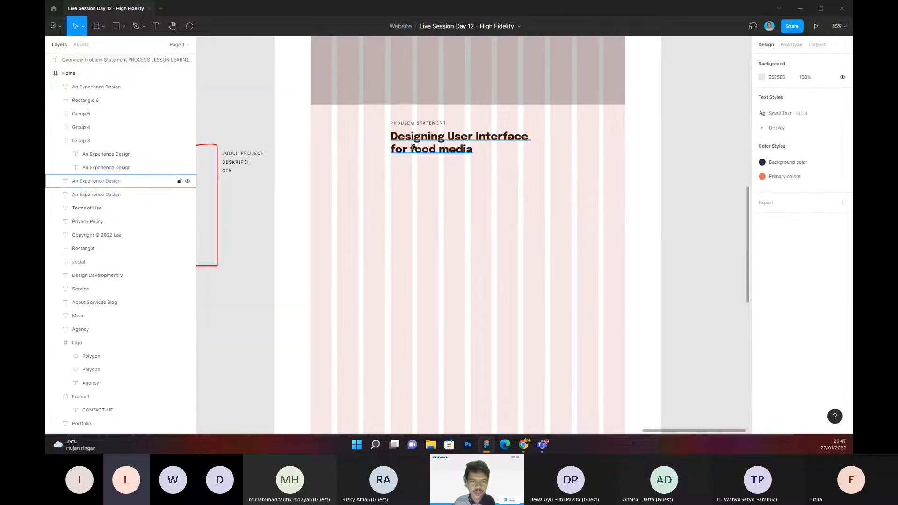
{"action": "left_click", "coordinate": [412, 149]}
{"action": "scroll", "coordinate": [412, 149], "scroll_direction": "up", "scroll_amount": 2}
{"action": "left_click_drag", "start_coordinate": [412, 148], "coordinate": [416, 222]}
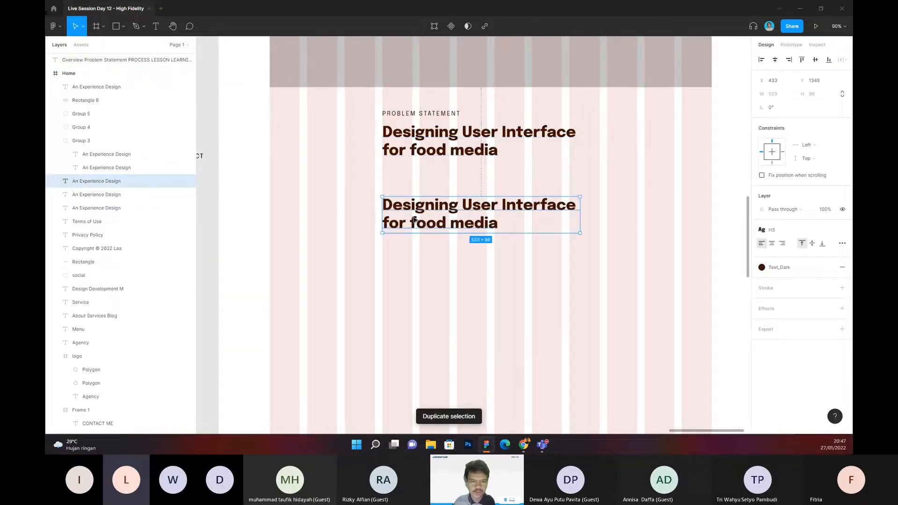
Step: Replace the text of the lower heading copy with Process
{"action": "key", "text": "Return"}
{"action": "type", "text": "PR"}
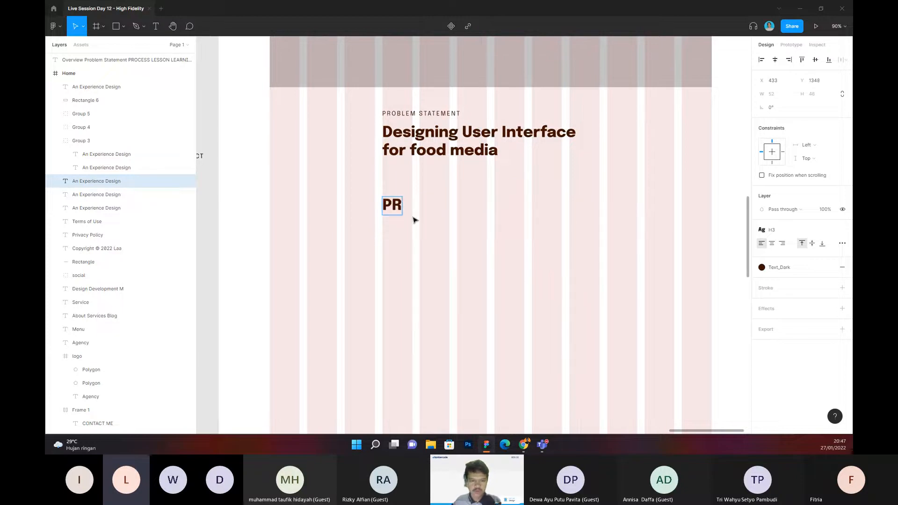
{"action": "key", "text": "BackSpace"}
{"action": "type", "text": "rocess"}
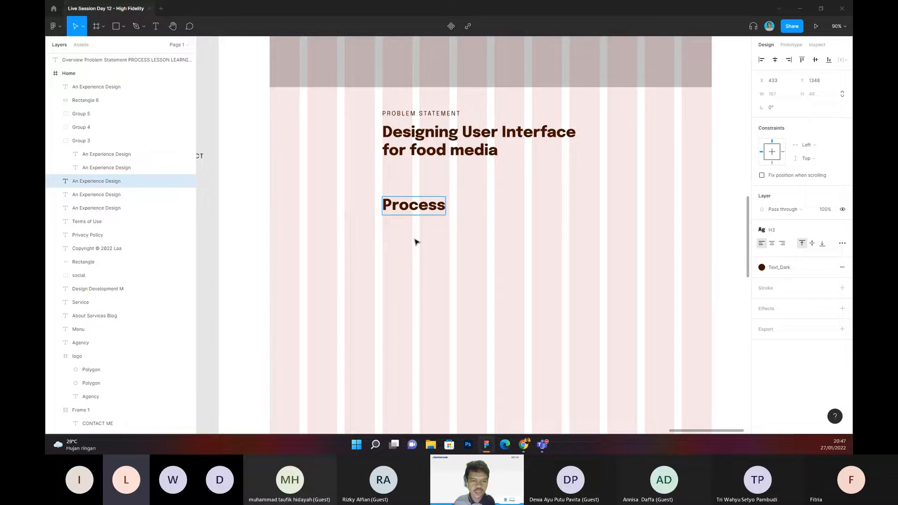
{"action": "left_click", "coordinate": [412, 235]}
Step: Apply the H2 text style to the Process heading
{"action": "left_click", "coordinate": [404, 206]}
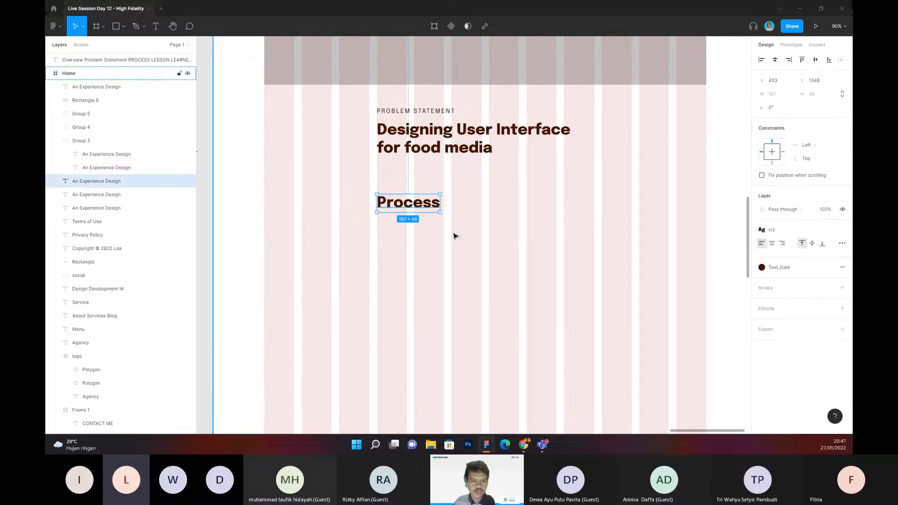
{"action": "scroll", "coordinate": [448, 243], "scroll_direction": "down", "scroll_amount": 1}
{"action": "left_click", "coordinate": [430, 233]}
{"action": "scroll", "coordinate": [430, 233], "scroll_direction": "up", "scroll_amount": 2}
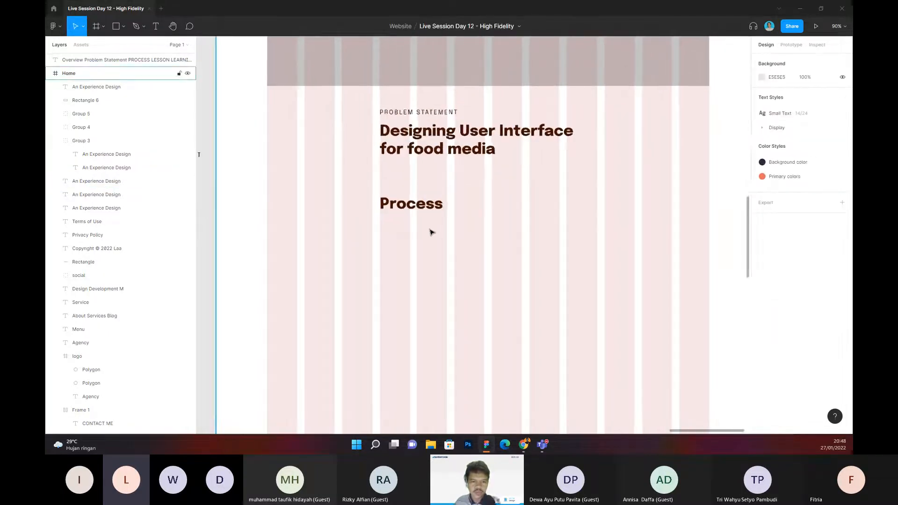
{"action": "scroll", "coordinate": [430, 233], "scroll_direction": "down", "scroll_amount": 3}
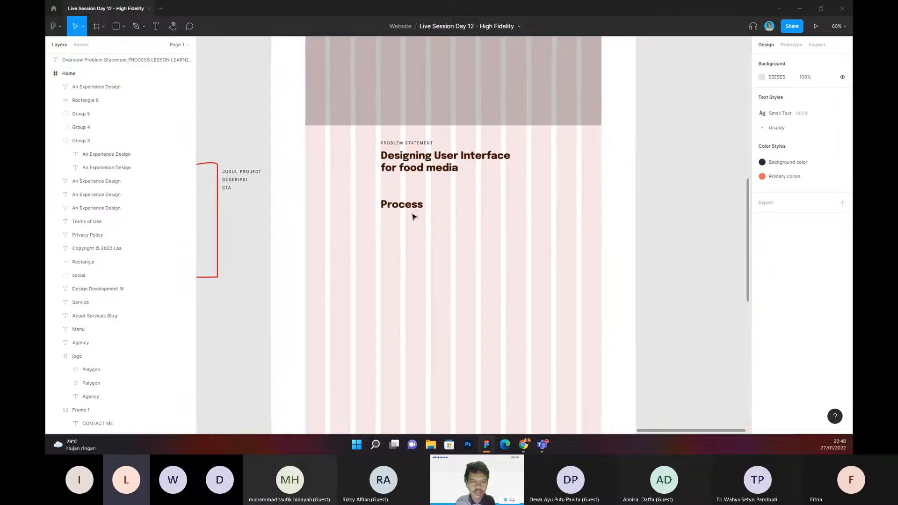
{"action": "left_click", "coordinate": [379, 203]}
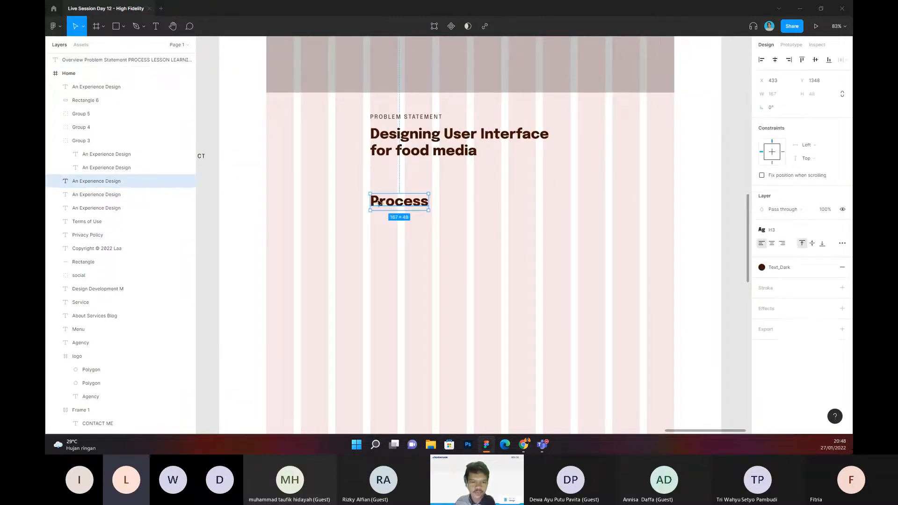
{"action": "scroll", "coordinate": [385, 223], "scroll_direction": "right", "scroll_amount": 1}
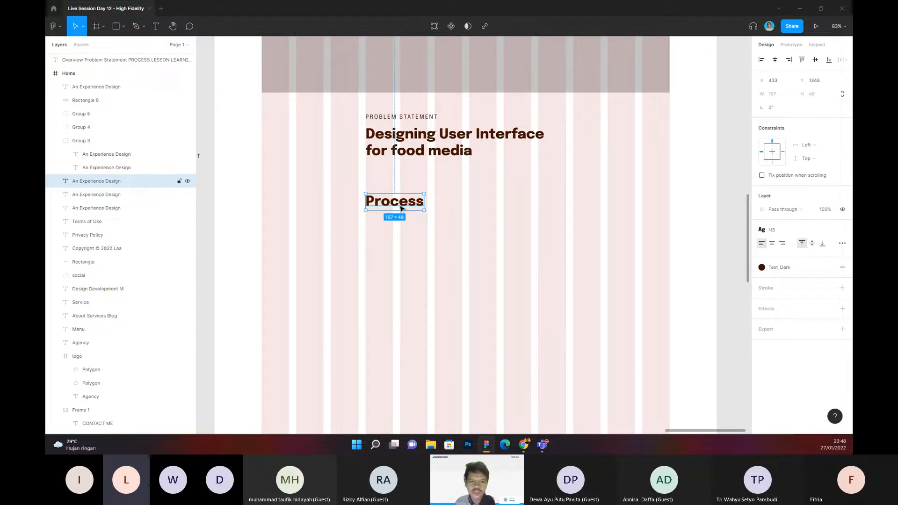
{"action": "left_click", "coordinate": [774, 230]}
{"action": "left_click", "coordinate": [791, 321]}
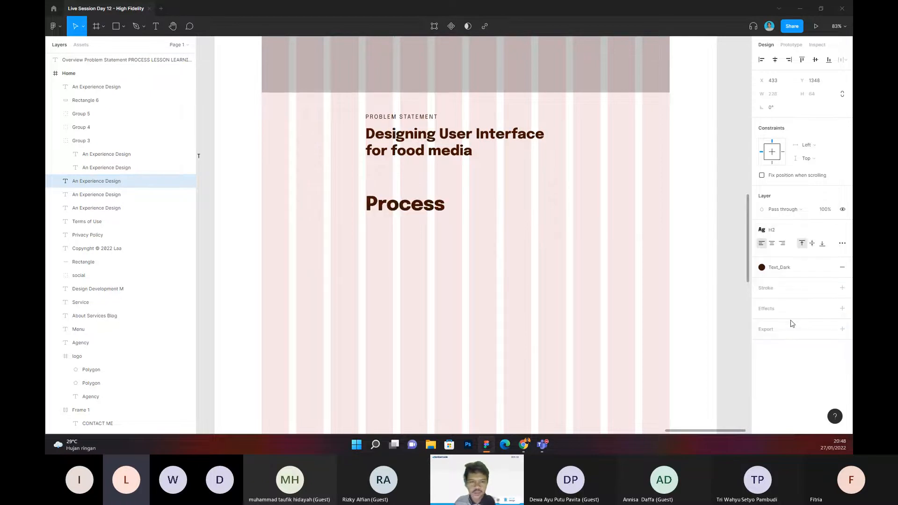
{"action": "left_click", "coordinate": [459, 247]}
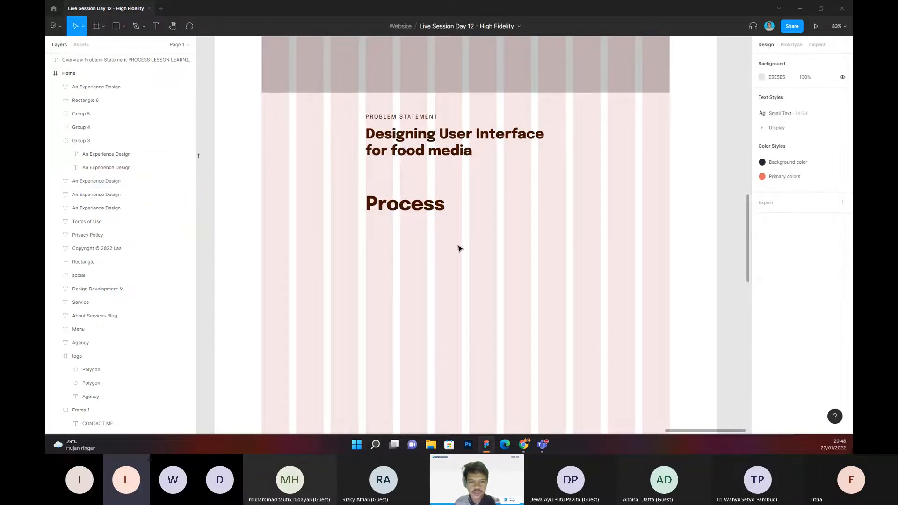
Step: Check which text style the title at the head of the case-study page uses, for comparison with Process
{"action": "scroll", "coordinate": [461, 246], "scroll_direction": "down", "scroll_amount": 3}
{"action": "scroll", "coordinate": [463, 247], "scroll_direction": "down", "scroll_amount": 5}
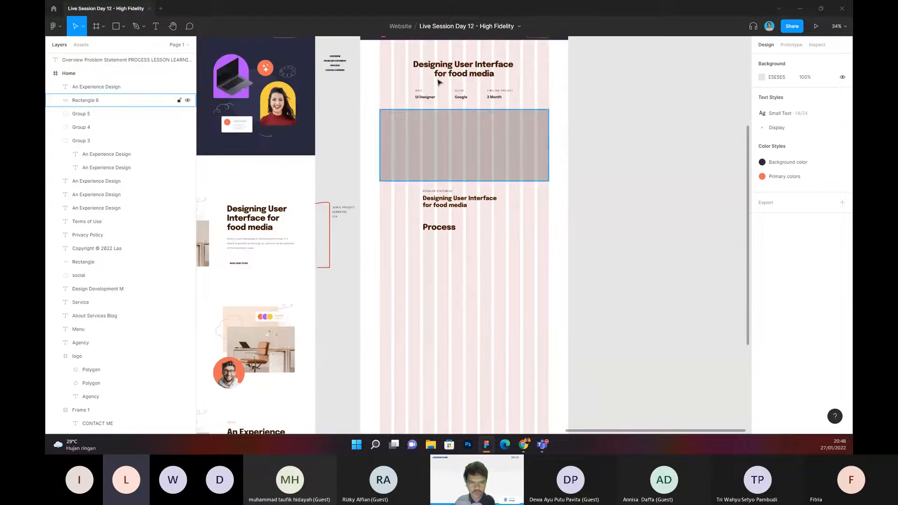
{"action": "left_click", "coordinate": [444, 73]}
{"action": "left_click", "coordinate": [771, 230]}
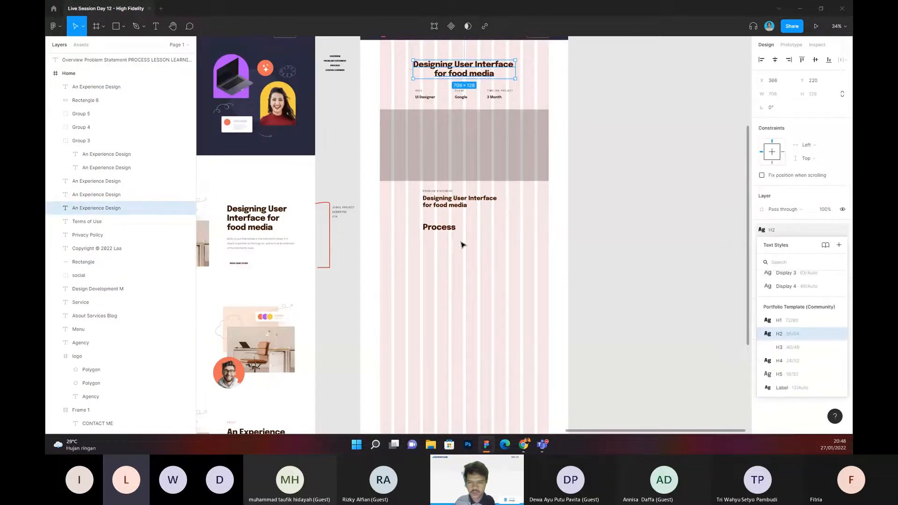
{"action": "left_click", "coordinate": [449, 231]}
{"action": "left_click", "coordinate": [442, 243]}
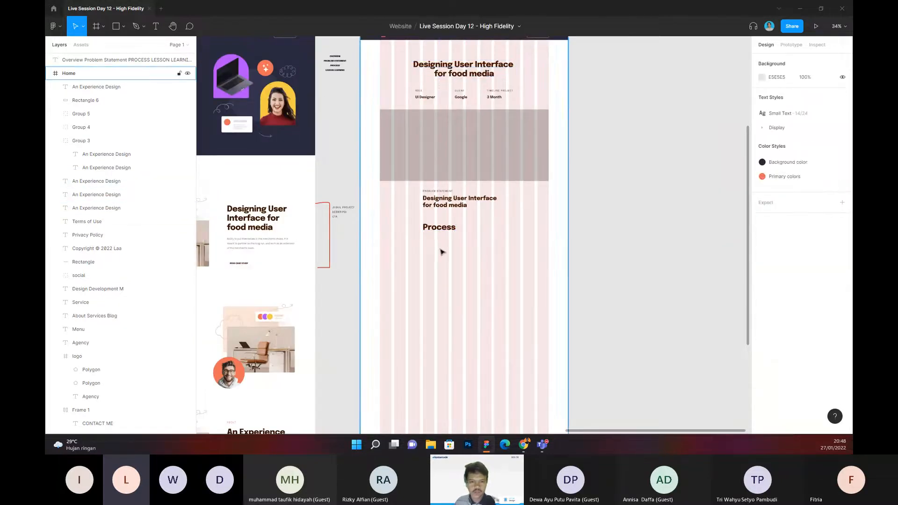
Step: Duplicate the heading under PROBLEM STATEMENT and place the copy just below Process at Y 1422
{"action": "scroll", "coordinate": [441, 253], "scroll_direction": "up", "scroll_amount": 5}
{"action": "left_click", "coordinate": [410, 107]}
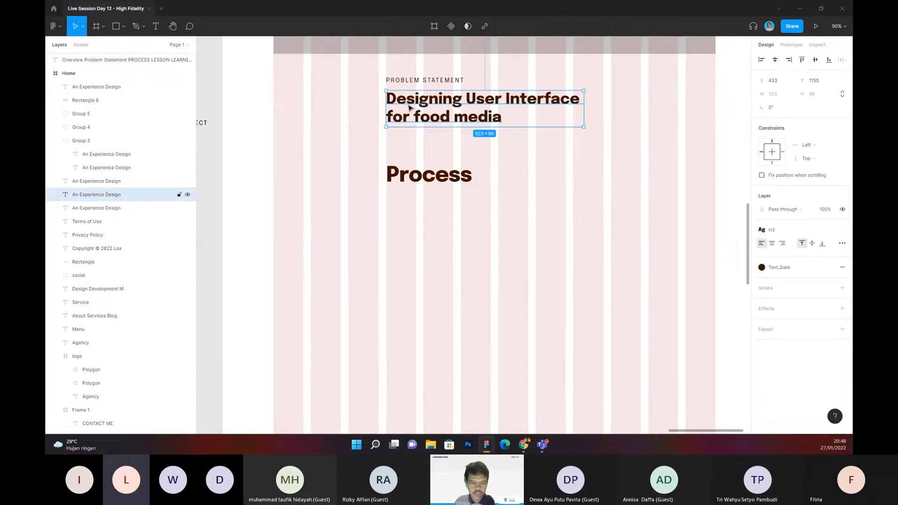
{"action": "key", "text": "ctrl+d"}
{"action": "left_click_drag", "start_coordinate": [409, 108], "coordinate": [425, 210]}
Step: Replace the text of the heading copy below Process with Research
{"action": "double_click", "coordinate": [424, 209]}
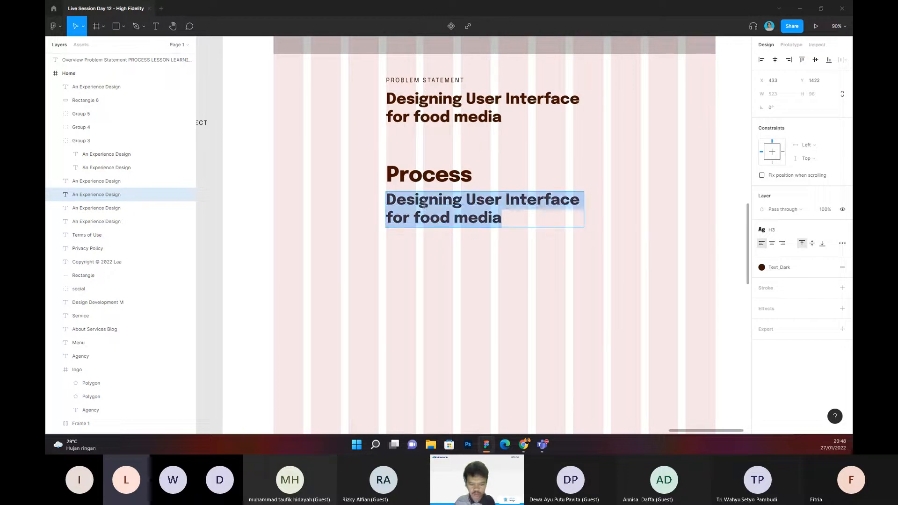
{"action": "type", "text": "Resea"}
{"action": "key", "text": "BackSpace"}
{"action": "type", "text": "seac"}
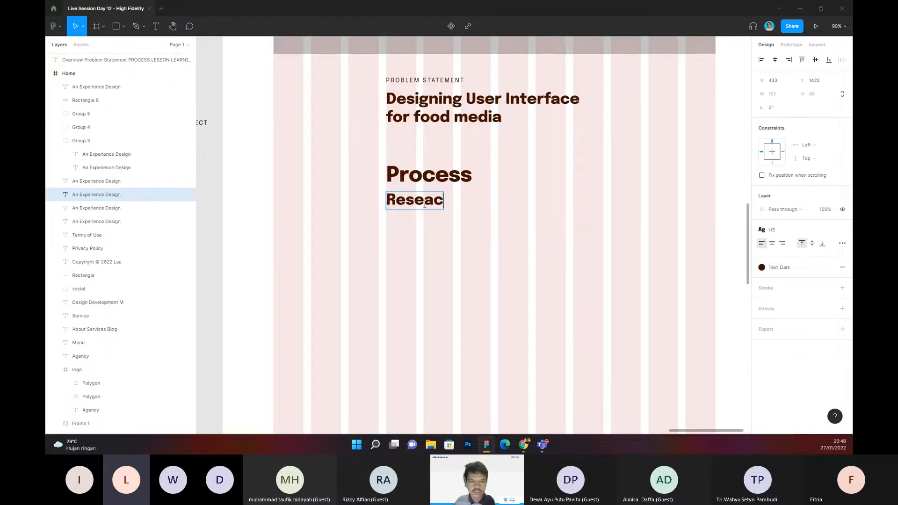
{"action": "type", "text": "r"}
{"action": "key", "text": "BackSpace"}
{"action": "key", "text": "BackSpace"}
{"action": "type", "text": "rch"}
{"action": "key", "text": "Escape"}
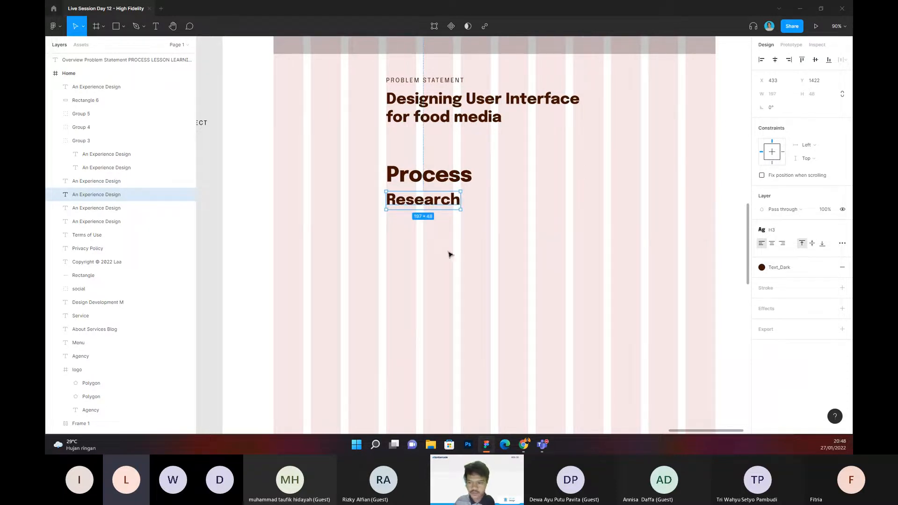
Step: Try the H4 text style on the Research heading, and reapply H3
{"action": "left_click", "coordinate": [772, 230]}
{"action": "left_click", "coordinate": [794, 350]}
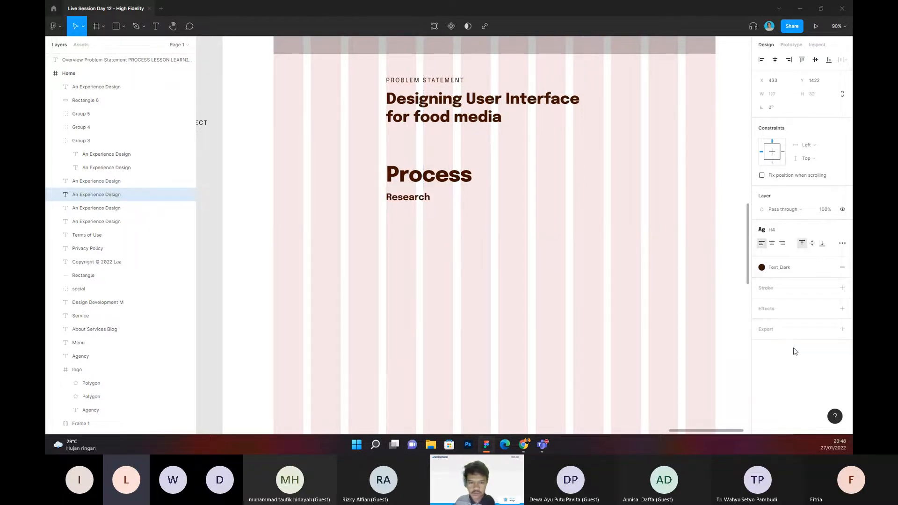
{"action": "left_click", "coordinate": [772, 232]}
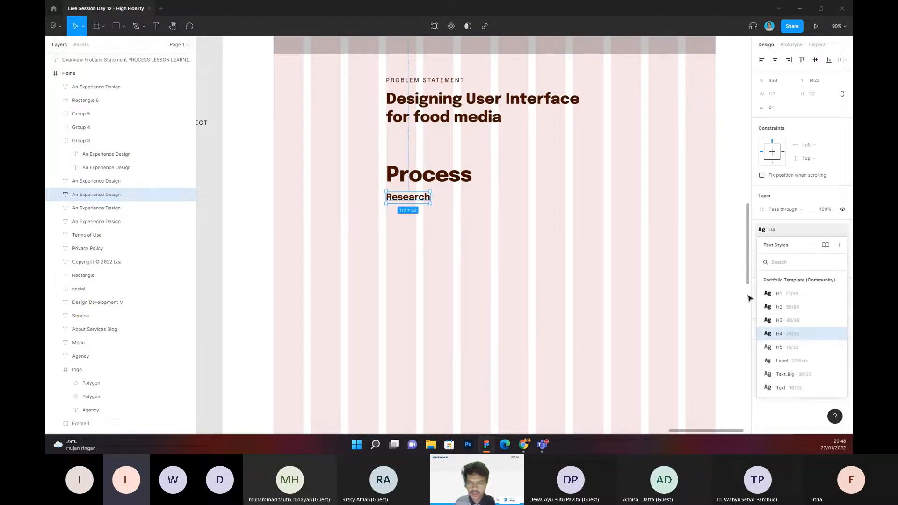
{"action": "left_click", "coordinate": [788, 320]}
Step: Detach the Research heading from its text style and set its font size to 32
{"action": "left_click", "coordinate": [843, 230]}
{"action": "left_click", "coordinate": [819, 257]}
{"action": "type", "text": "32"}
{"action": "key", "text": "Return"}
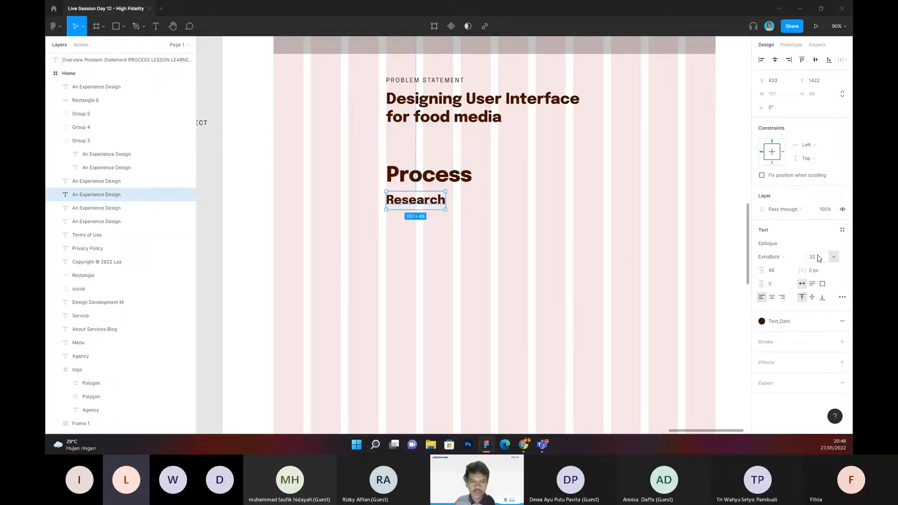
Step: Increase the vertical spacing between the Process and Research headings so that Research sits at Y 1428
{"action": "left_click", "coordinate": [428, 175]}
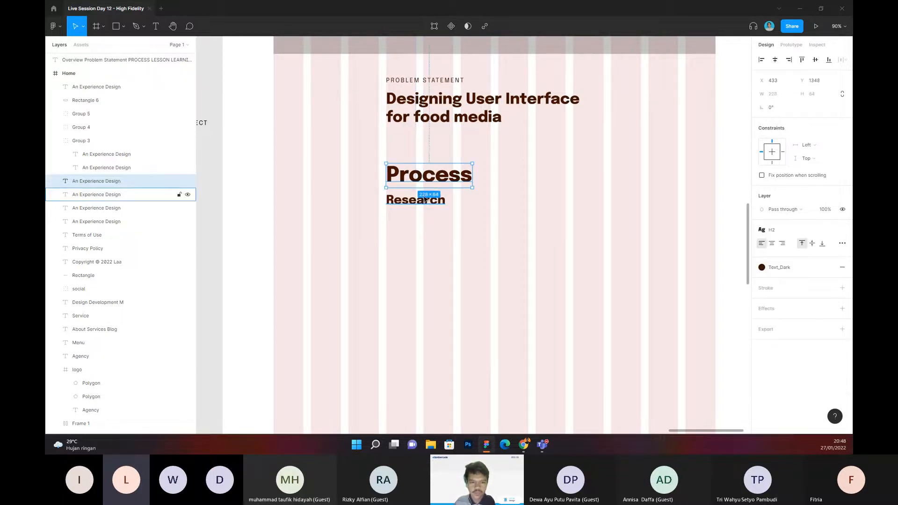
{"action": "left_click", "coordinate": [425, 200], "text": "shift"}
{"action": "left_click", "coordinate": [779, 123]}
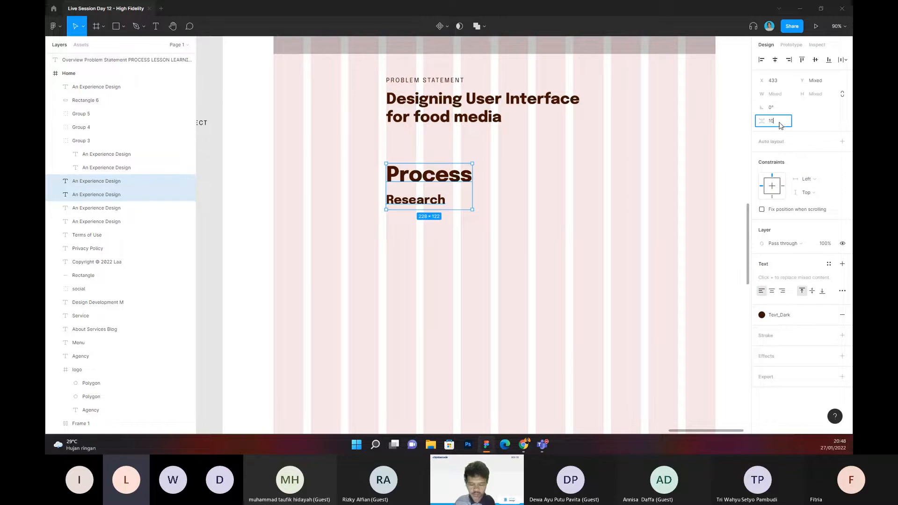
{"action": "type", "text": "1"}
{"action": "key", "text": "Return"}
{"action": "left_click", "coordinate": [430, 297]}
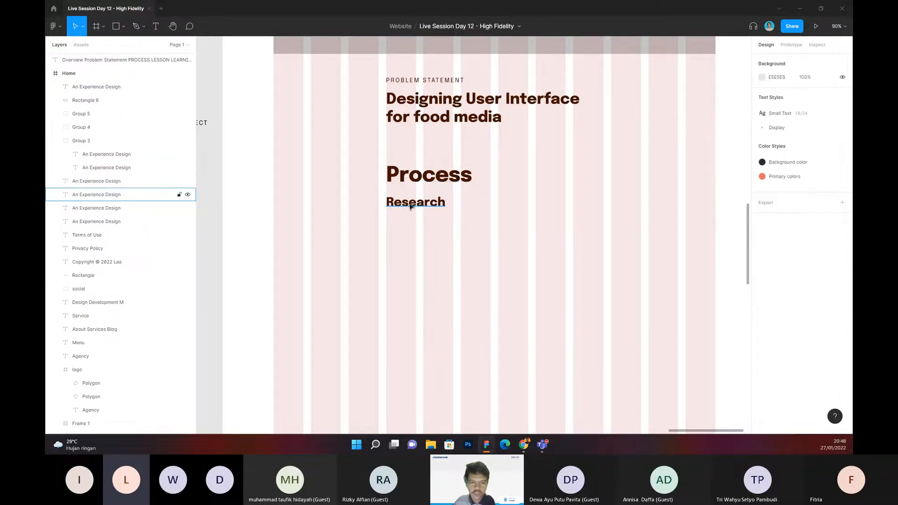
{"action": "left_click", "coordinate": [408, 205]}
{"action": "left_click", "coordinate": [452, 236]}
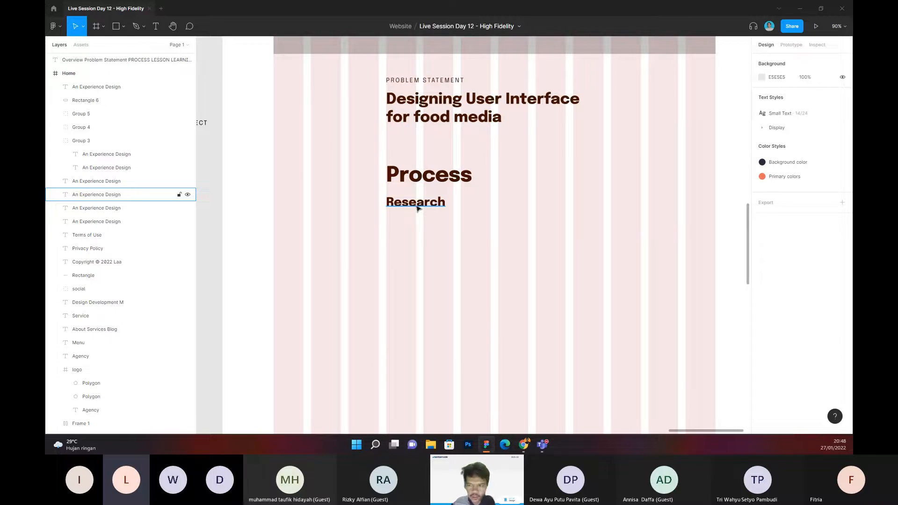
{"action": "left_click", "coordinate": [418, 207]}
{"action": "double_click", "coordinate": [417, 206]}
{"action": "key", "text": "Escape"}
{"action": "scroll", "coordinate": [437, 226], "scroll_direction": "right", "scroll_amount": 2}
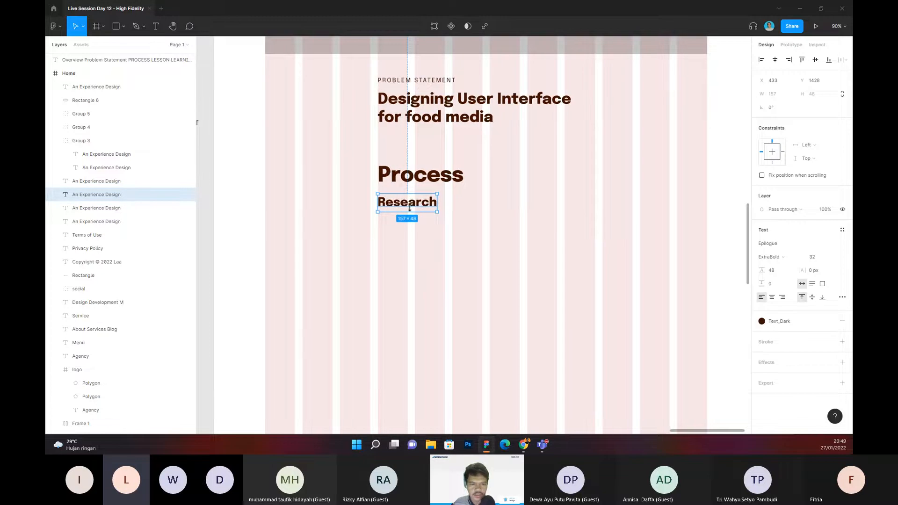
Step: Change the Research subheading's text to Secondary Research
{"action": "double_click", "coordinate": [402, 205]}
{"action": "type", "text": "Secin"}
{"action": "key", "text": "BackSpace"}
{"action": "key", "text": "BackSpace"}
{"action": "type", "text": "ondary Reseacrh"}
{"action": "key", "text": "BackSpace"}
{"action": "key", "text": "BackSpace"}
{"action": "key", "text": "BackSpace"}
{"action": "type", "text": "rch"}
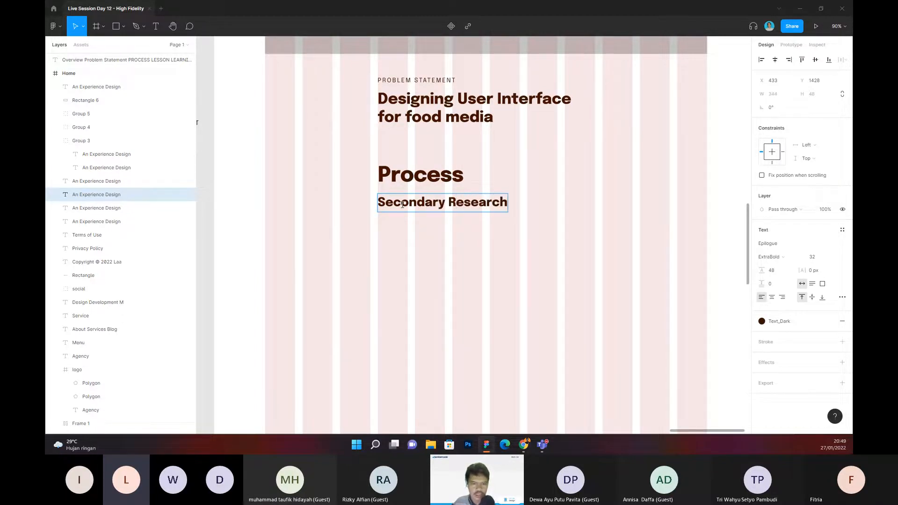
{"action": "left_click", "coordinate": [430, 270]}
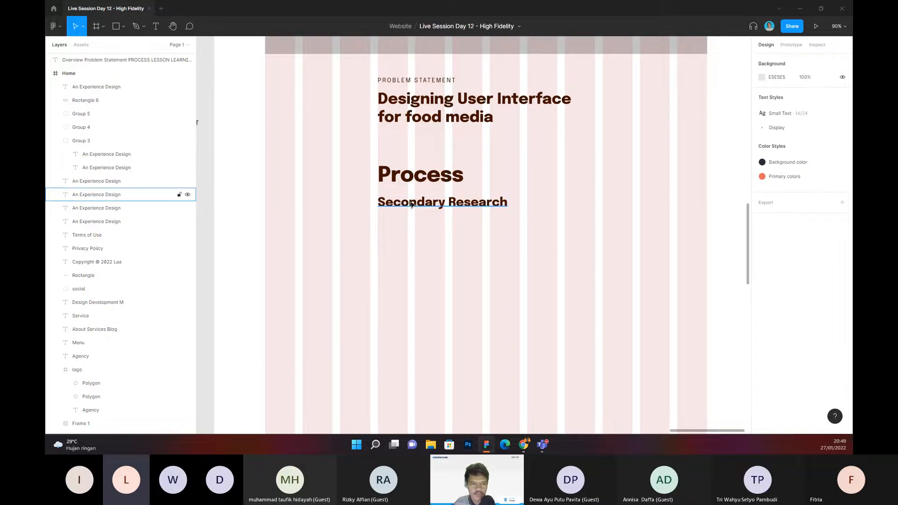
Step: Replace the subheading text below Process with Competitive Analysis
{"action": "double_click", "coordinate": [415, 203]}
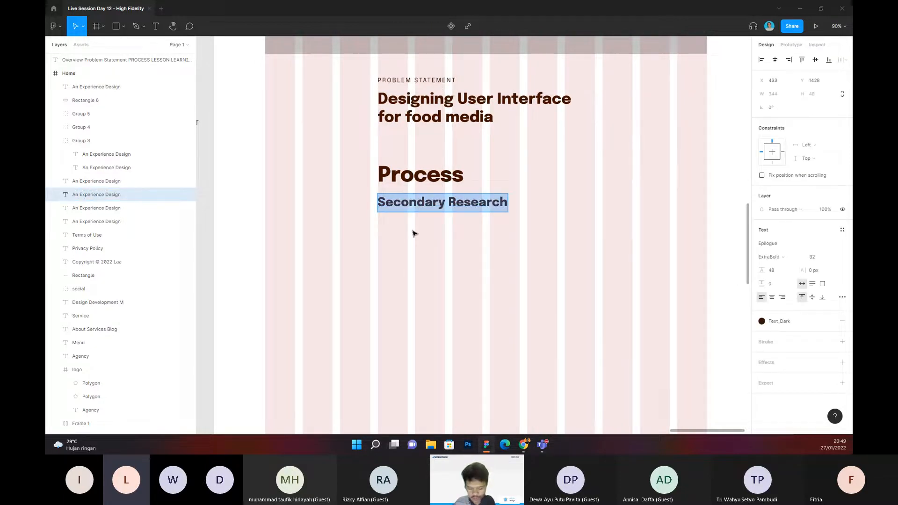
{"action": "type", "text": "Competitiv"}
{"action": "key", "text": "BackSpace"}
{"action": "key", "text": "BackSpace"}
{"action": "type", "text": "ive Aaly"}
{"action": "key", "text": "BackSpace"}
{"action": "key", "text": "BackSpace"}
{"action": "key", "text": "BackSpace"}
{"action": "type", "text": "nalysis"}
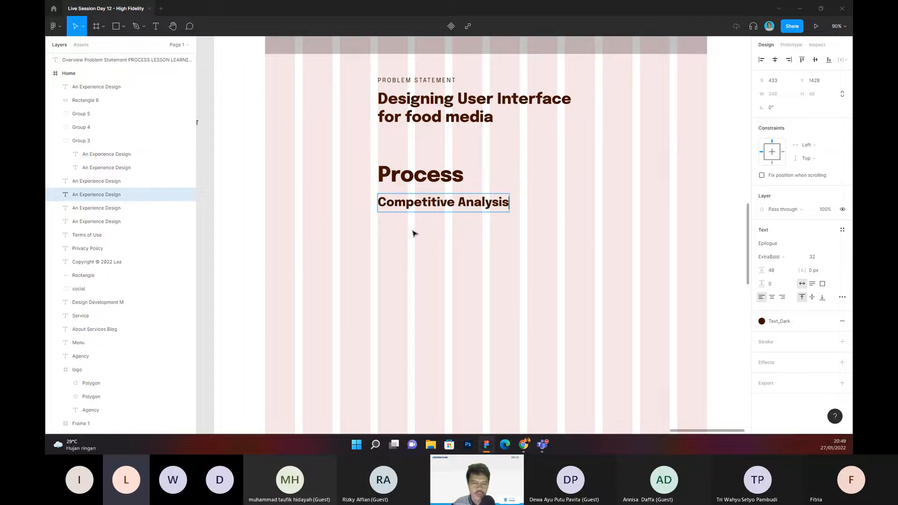
Step: Try to change the Competitive Analysis subheading below Process to Primary Research
{"action": "key", "text": "ctrl+a"}
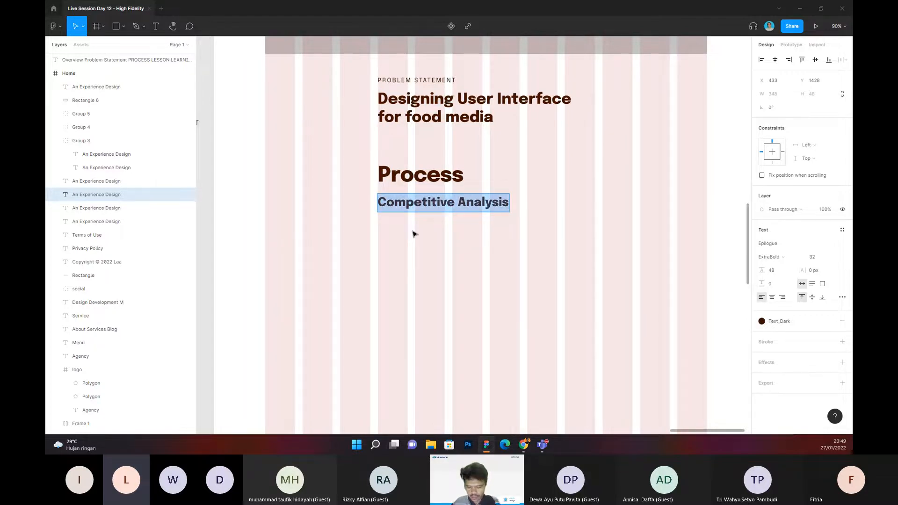
{"action": "type", "text": "Prima"}
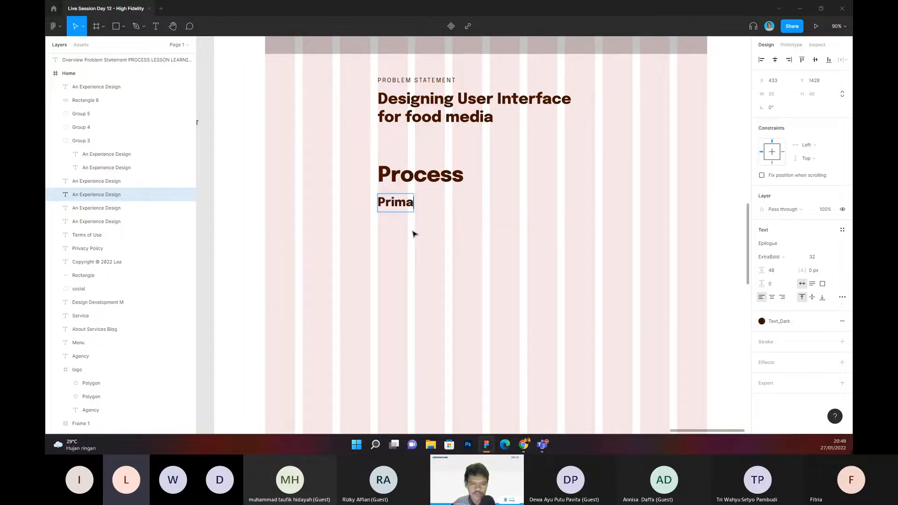
{"action": "type", "text": "ry Resea"}
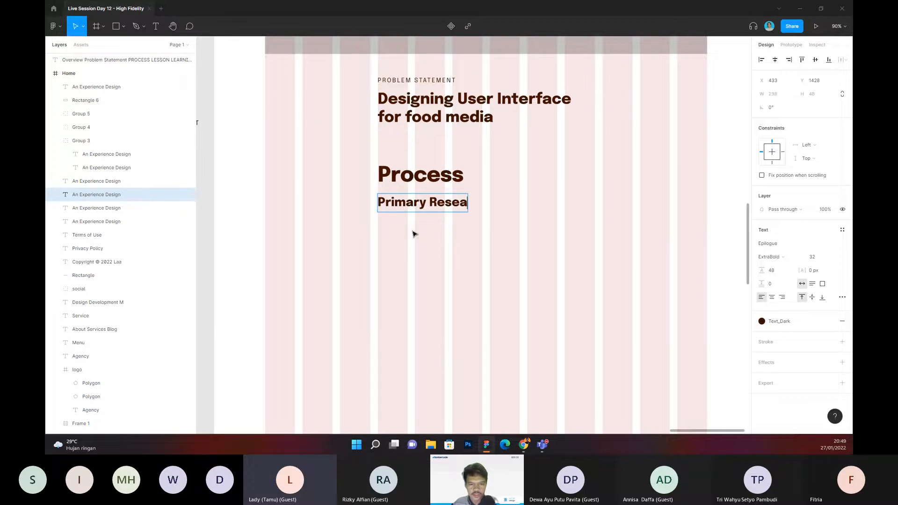
{"action": "type", "text": "xr"}
Step: Replace the subheading text below Process with Interview
{"action": "key", "text": "ctrl+a"}
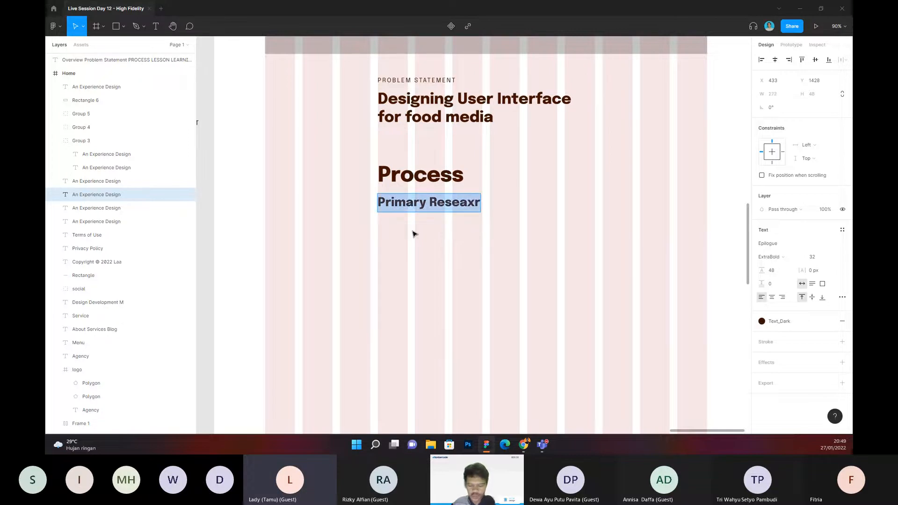
{"action": "type", "text": "Interview"}
{"action": "left_click", "coordinate": [413, 234]}
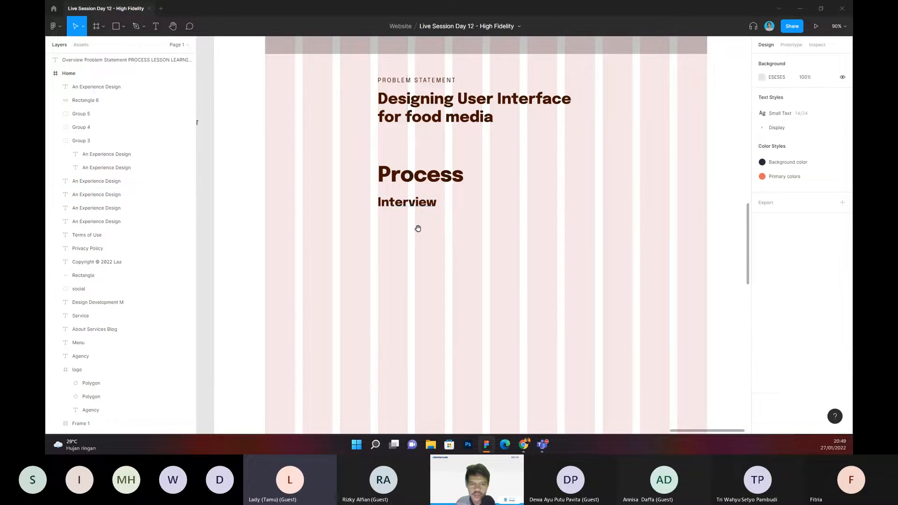
{"action": "scroll", "coordinate": [414, 220], "scroll_direction": "right", "scroll_amount": 1}
Step: Try to apply the Heading H3 text style to the Interview subheading
{"action": "left_click", "coordinate": [394, 207]}
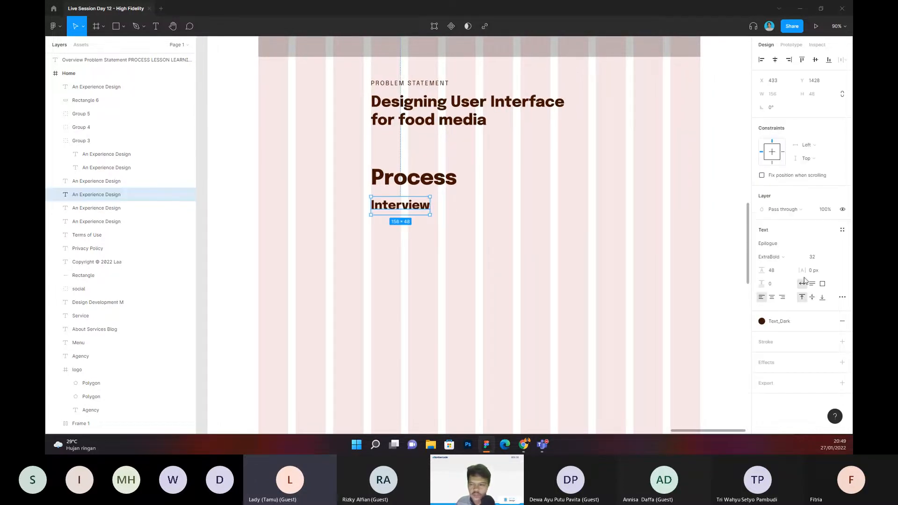
{"action": "left_click", "coordinate": [842, 230]}
{"action": "scroll", "coordinate": [806, 317], "scroll_direction": "down", "scroll_amount": 5}
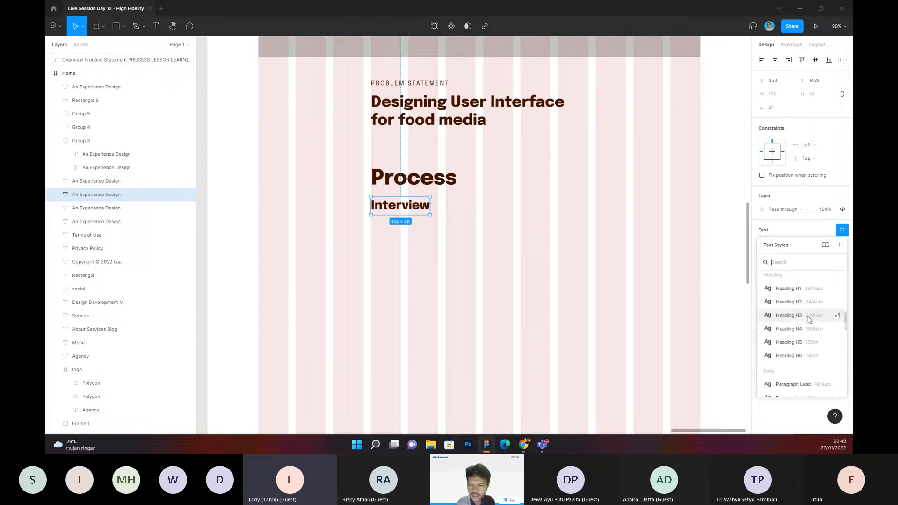
{"action": "left_click", "coordinate": [810, 319]}
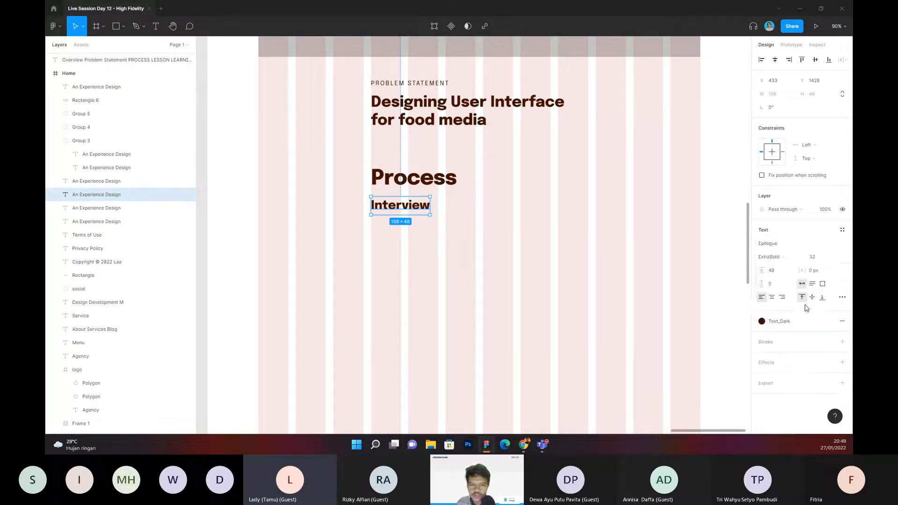
{"action": "key", "text": "ctrl+z"}
Step: Check the Process heading's text style and apply the H4 text style to the Interview subheading
{"action": "left_click", "coordinate": [422, 172]}
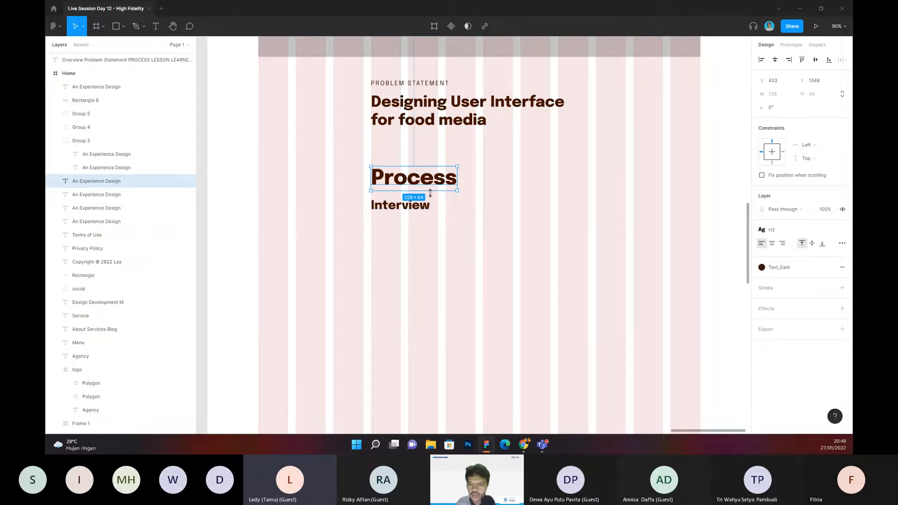
{"action": "left_click", "coordinate": [429, 213]}
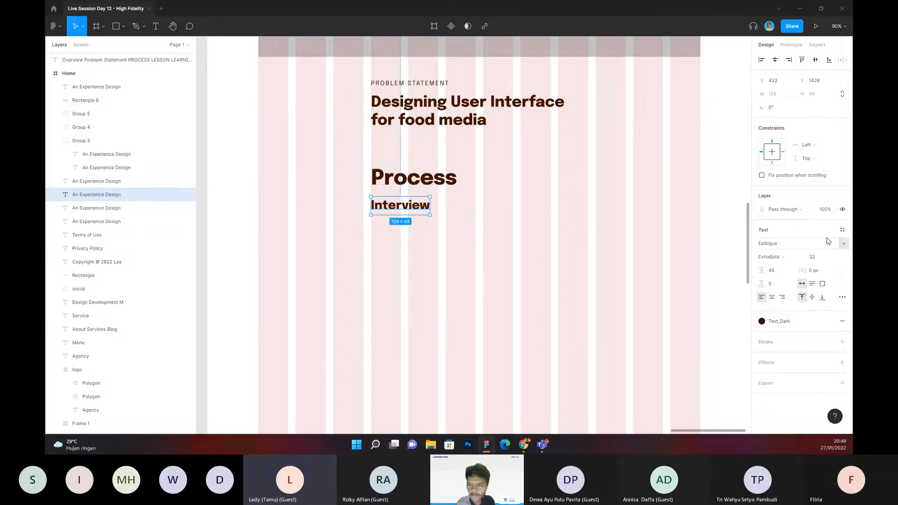
{"action": "left_click", "coordinate": [842, 230]}
{"action": "scroll", "coordinate": [808, 291], "scroll_direction": "down", "scroll_amount": 3}
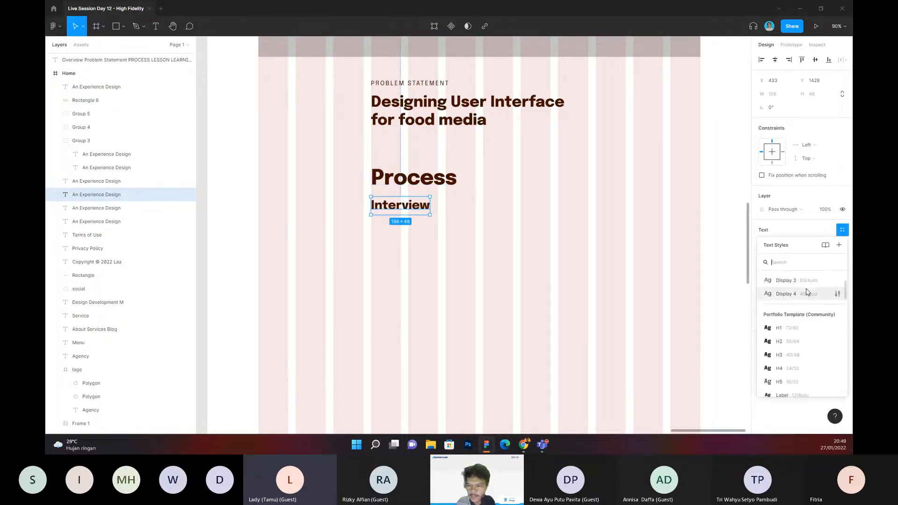
{"action": "left_click", "coordinate": [790, 326]}
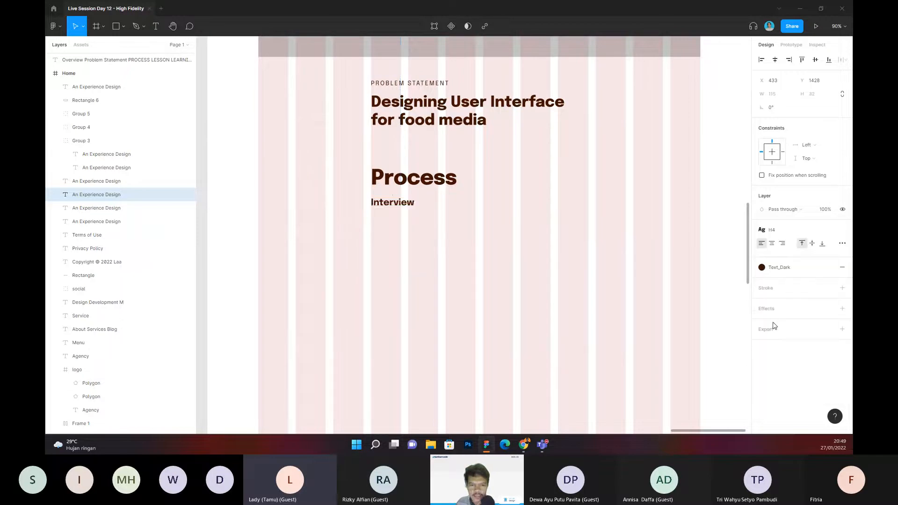
{"action": "left_click", "coordinate": [473, 276]}
Step: Change the Interview subheading's text to Secondary Research
{"action": "left_click_drag", "start_coordinate": [520, 278], "coordinate": [551, 290]}
{"action": "scroll", "coordinate": [445, 249], "scroll_direction": "up", "scroll_amount": 2}
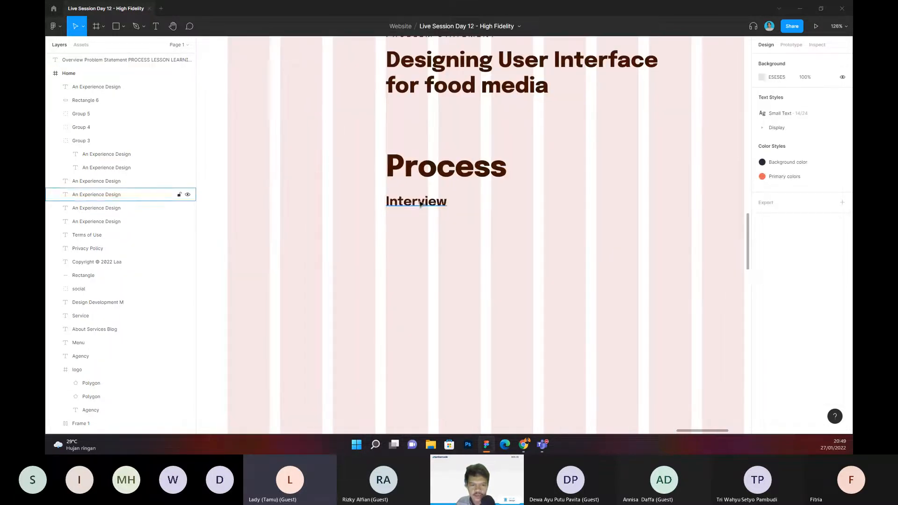
{"action": "double_click", "coordinate": [420, 202]}
{"action": "type", "text": "Se"}
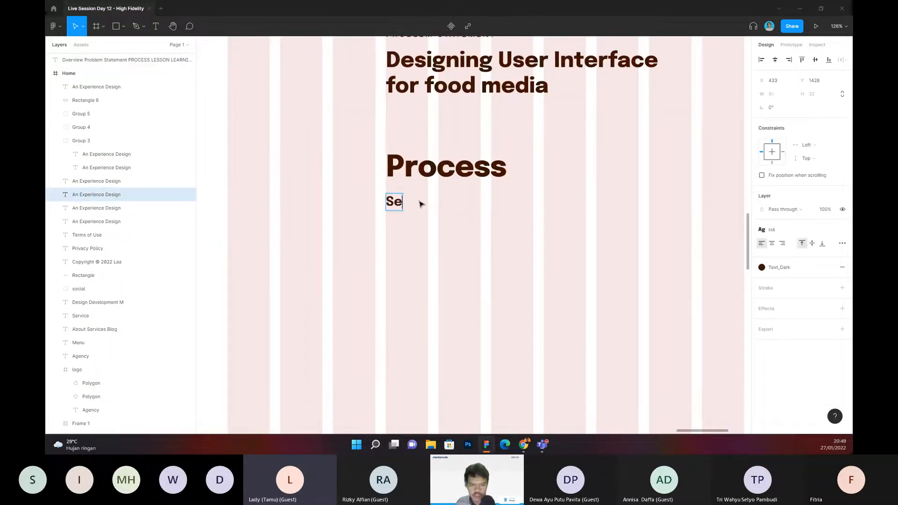
{"action": "type", "text": "condary Resea"}
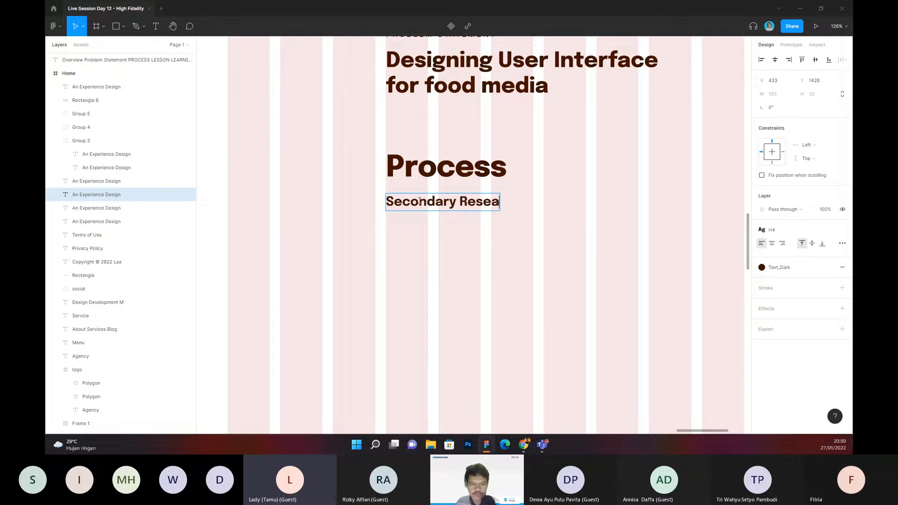
{"action": "type", "text": "rch"}
{"action": "key", "text": "Escape"}
{"action": "left_click", "coordinate": [443, 253]}
Step: Duplicate the Secondary Research subheading and place the copy directly below it at Y 1476
{"action": "scroll", "coordinate": [443, 251], "scroll_direction": "right", "scroll_amount": 1}
{"action": "scroll", "coordinate": [443, 251], "scroll_direction": "up", "scroll_amount": 1}
{"action": "left_click", "coordinate": [408, 211]}
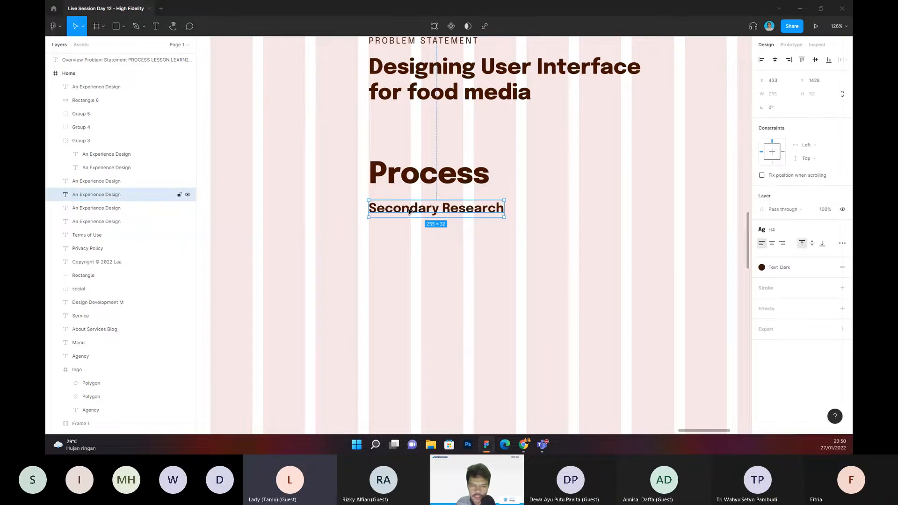
{"action": "key", "text": "ctrl+d"}
{"action": "left_click_drag", "start_coordinate": [408, 211], "coordinate": [418, 234]}
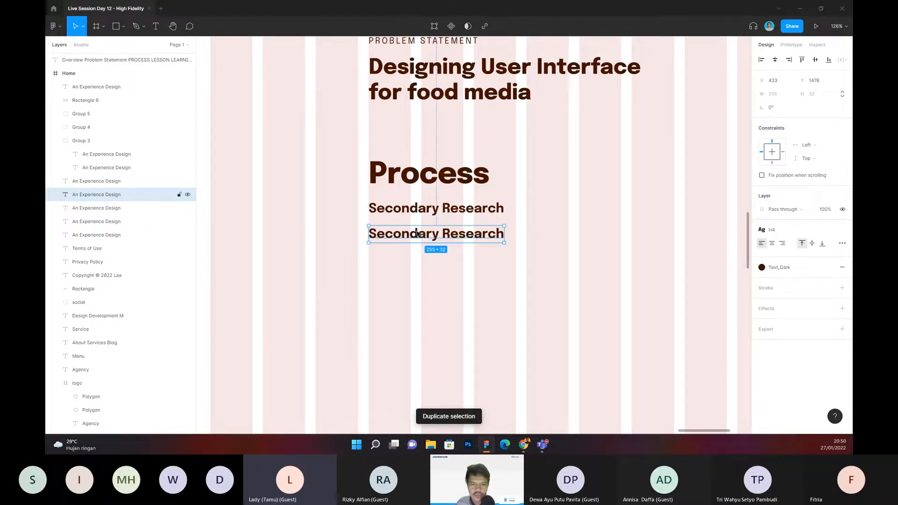
Step: Move both Secondary Research texts farther below Process and space them apart so that the lower copy sits at Y 1515
{"action": "key", "text": "shift+Up"}
{"action": "left_click", "coordinate": [442, 210], "text": "shift"}
{"action": "left_click_drag", "start_coordinate": [405, 220], "coordinate": [411, 237]}
{"action": "left_click", "coordinate": [411, 242]}
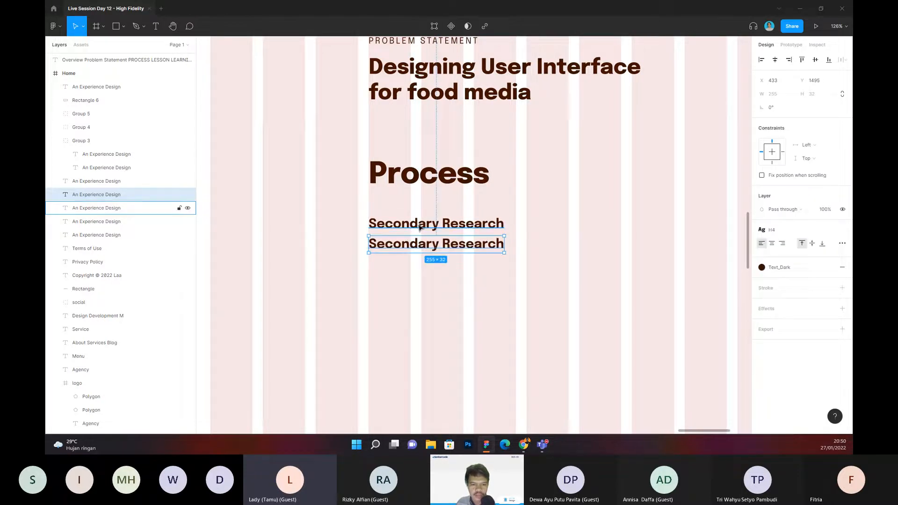
{"action": "key", "text": "shift+Down"}
{"action": "key", "text": "shift+Down"}
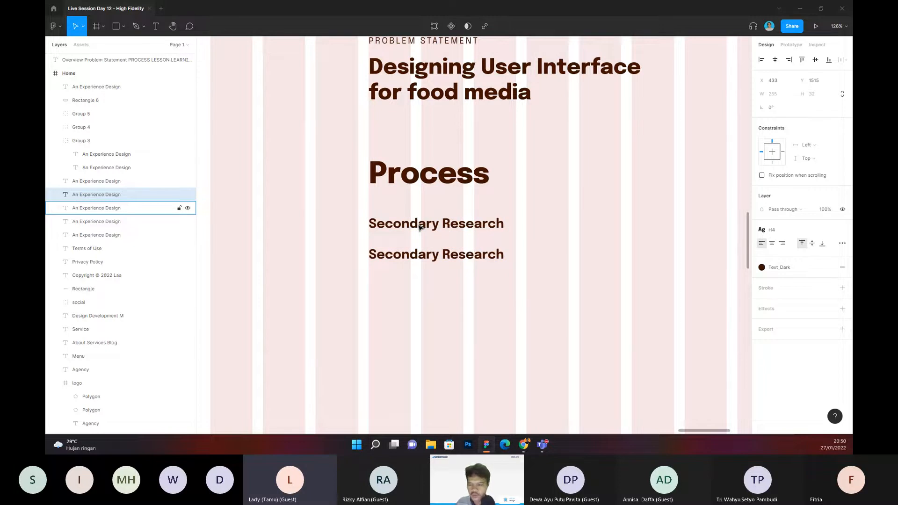
Step: Try the H5 text style on the lower Secondary Research copy and apply the Text style in its place
{"action": "left_click", "coordinate": [774, 230]}
{"action": "left_click", "coordinate": [787, 355]}
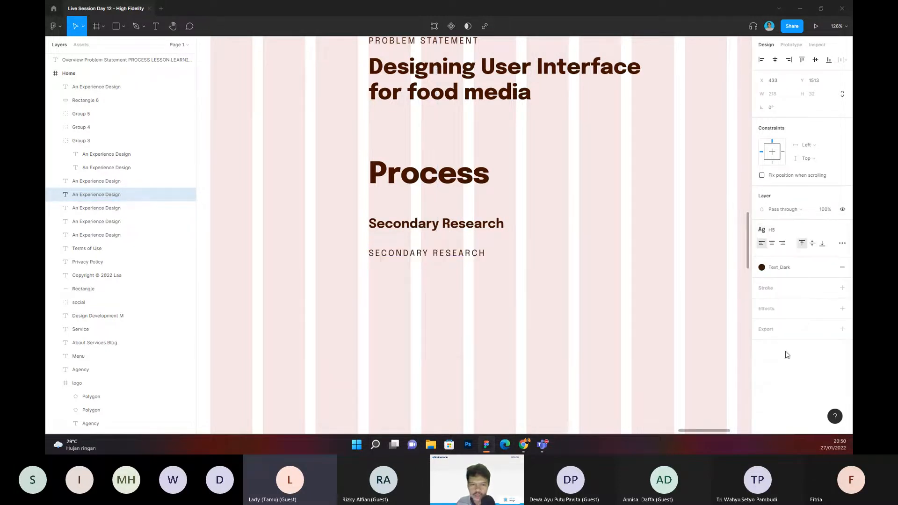
{"action": "left_click", "coordinate": [773, 230]}
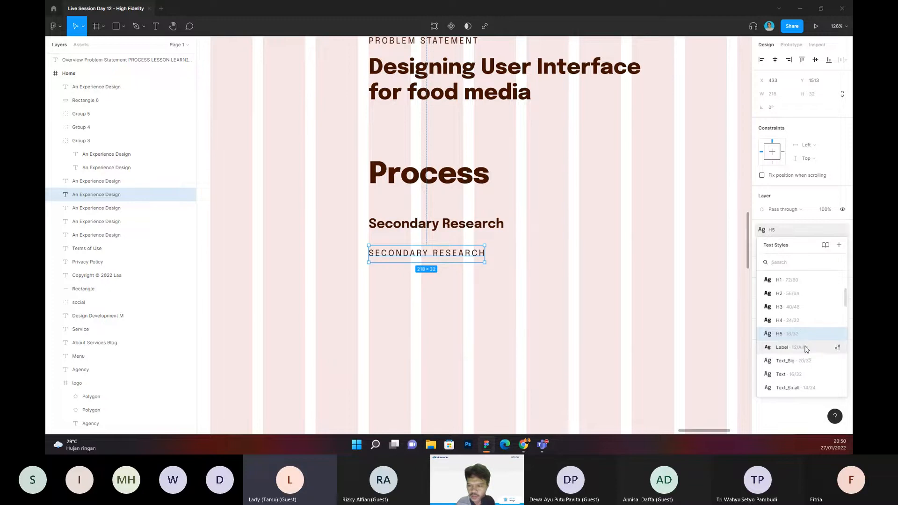
{"action": "left_click", "coordinate": [795, 374]}
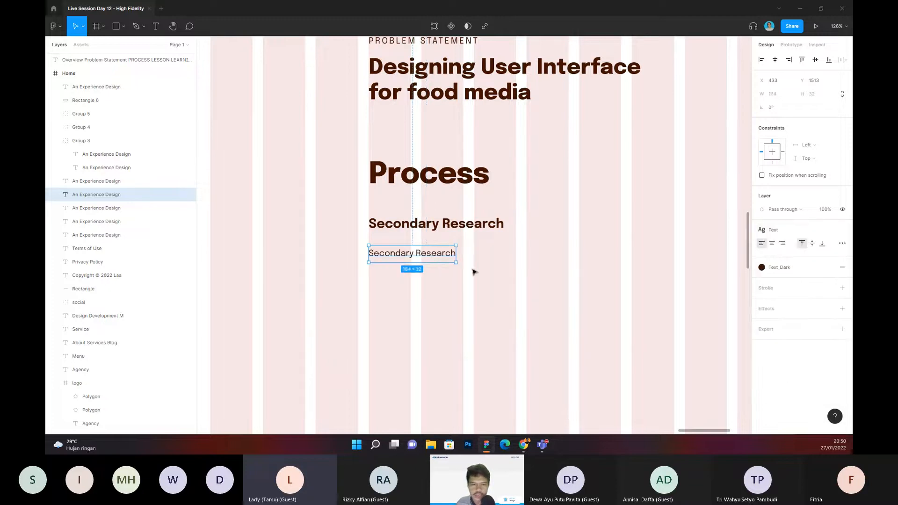
{"action": "left_click", "coordinate": [503, 243]}
{"action": "scroll", "coordinate": [504, 245], "scroll_direction": "down", "scroll_amount": 2}
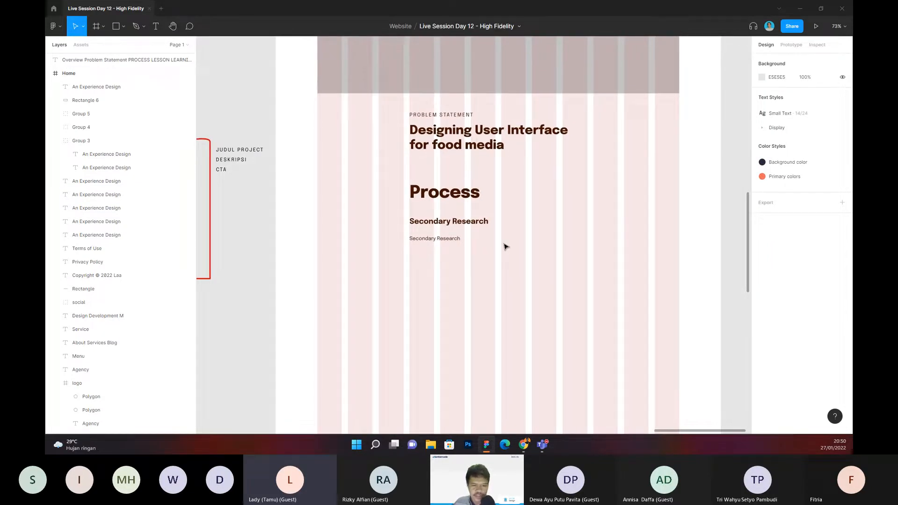
{"action": "scroll", "coordinate": [510, 245], "scroll_direction": "left", "scroll_amount": 1}
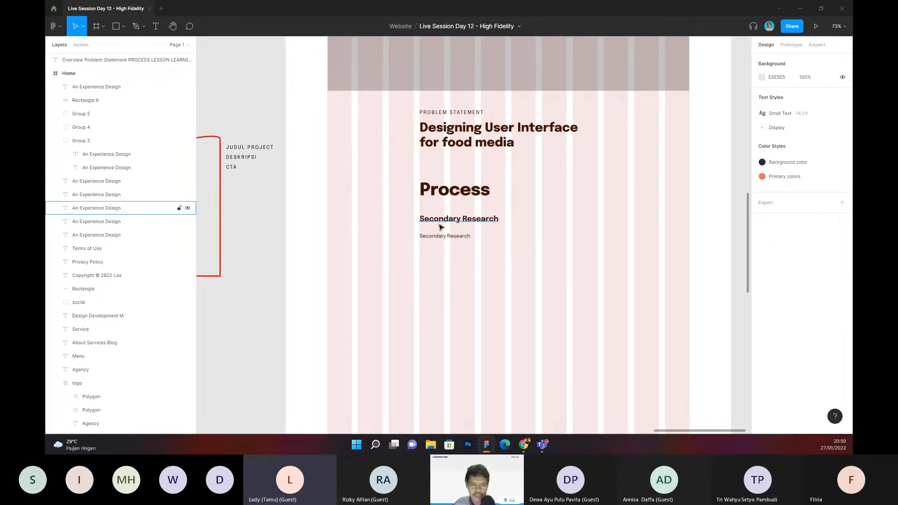
{"action": "scroll", "coordinate": [440, 227], "scroll_direction": "up", "scroll_amount": 2}
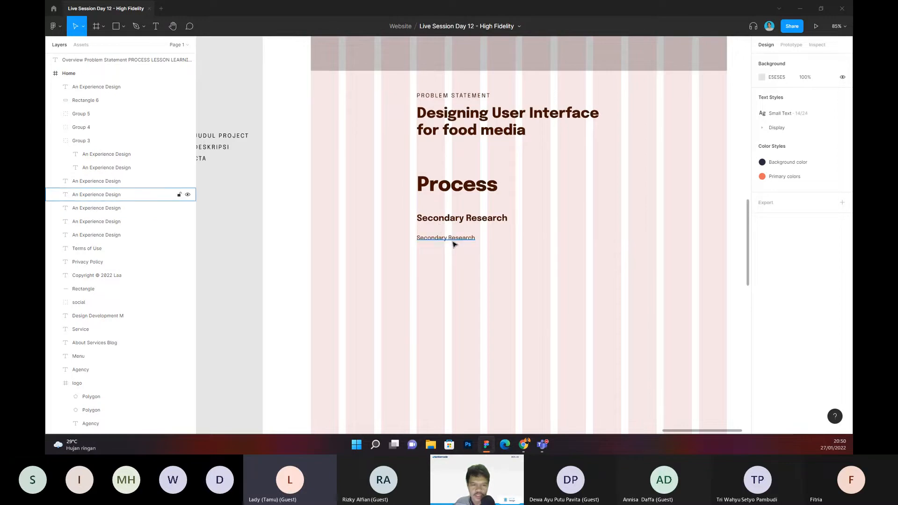
{"action": "scroll", "coordinate": [447, 238], "scroll_direction": "up", "scroll_amount": 3}
{"action": "mouse_move", "coordinate": [471, 219]}
{"action": "left_mouse_down"}
{"action": "mouse_move", "coordinate": [483, 215]}
{"action": "mouse_move", "coordinate": [439, 207]}
{"action": "mouse_move", "coordinate": [480, 211]}
{"action": "left_mouse_up"}
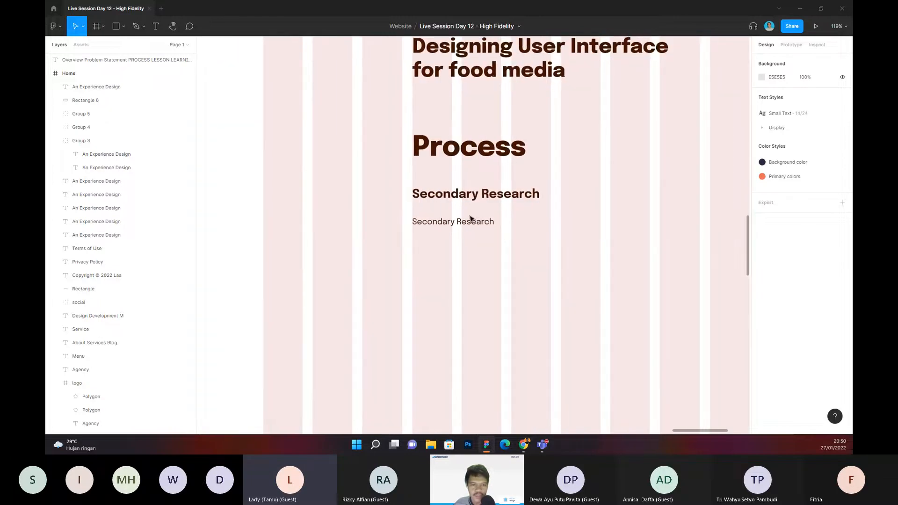
{"action": "scroll", "coordinate": [471, 219], "scroll_direction": "up", "scroll_amount": 2}
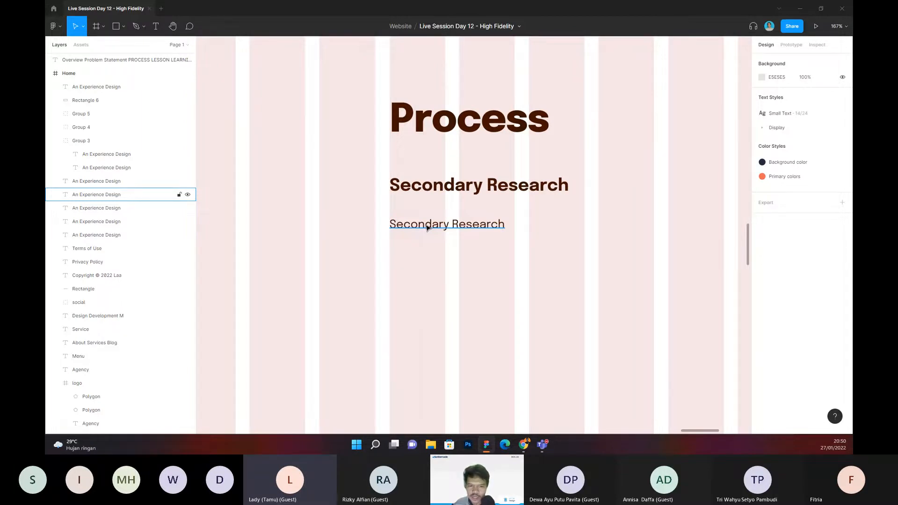
{"action": "scroll", "coordinate": [498, 237], "scroll_direction": "down", "scroll_amount": 3}
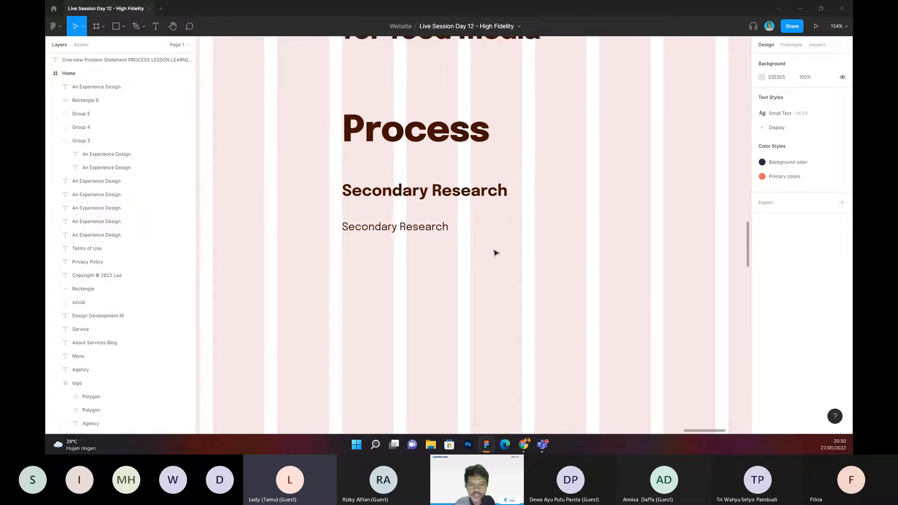
{"action": "scroll", "coordinate": [512, 239], "scroll_direction": "down", "scroll_amount": 2}
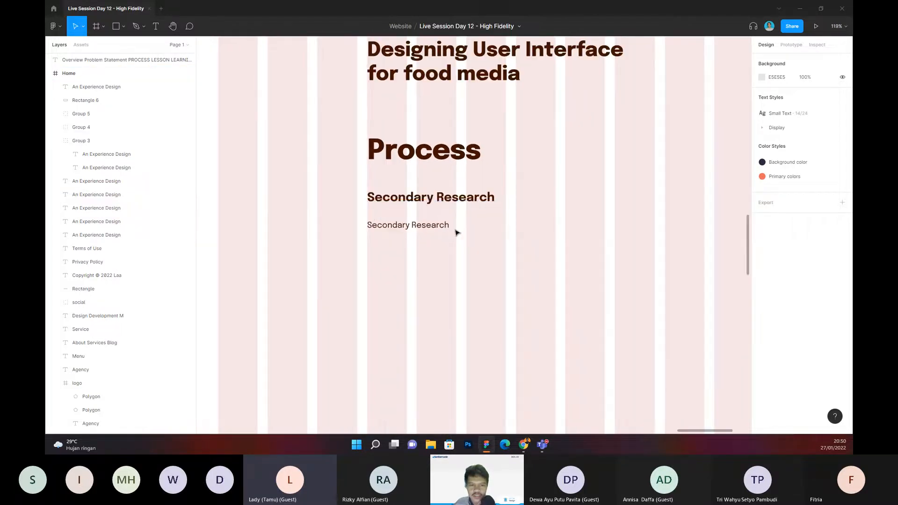
{"action": "left_click", "coordinate": [392, 230]}
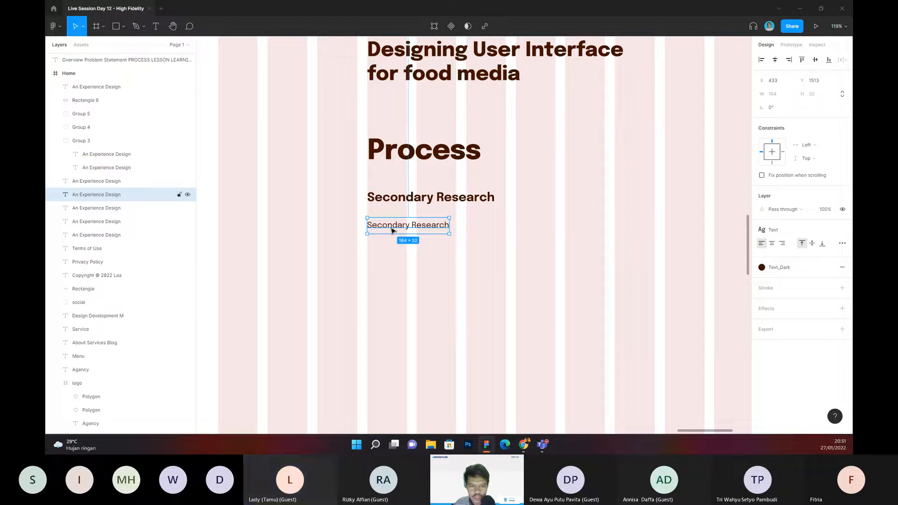
{"action": "double_click", "coordinate": [392, 230]}
{"action": "left_click", "coordinate": [394, 248]}
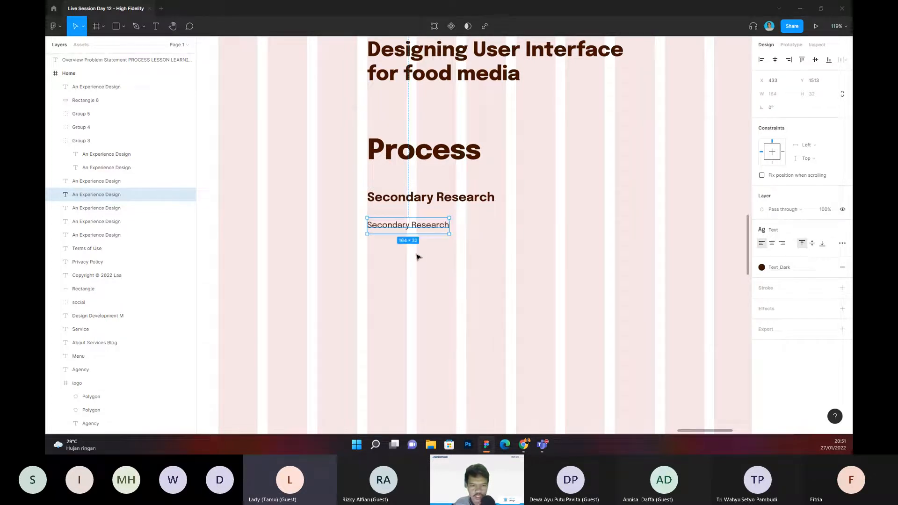
{"action": "scroll", "coordinate": [417, 257], "scroll_direction": "right", "scroll_amount": 1}
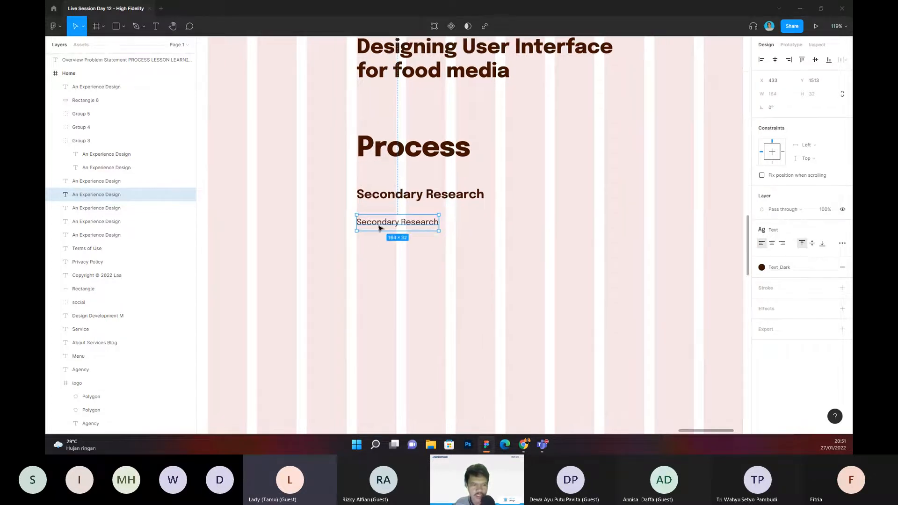
{"action": "left_click_drag", "start_coordinate": [377, 250], "coordinate": [472, 256]}
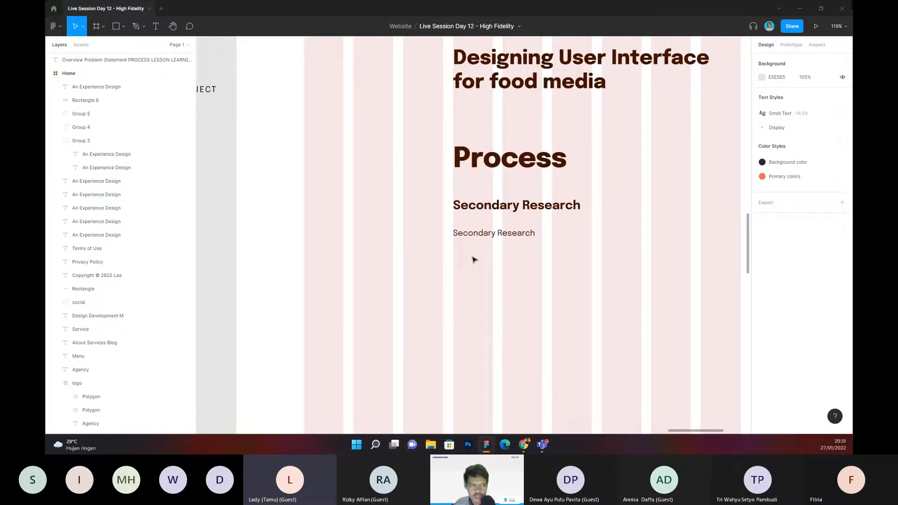
{"action": "left_click_drag", "start_coordinate": [507, 256], "coordinate": [481, 255]}
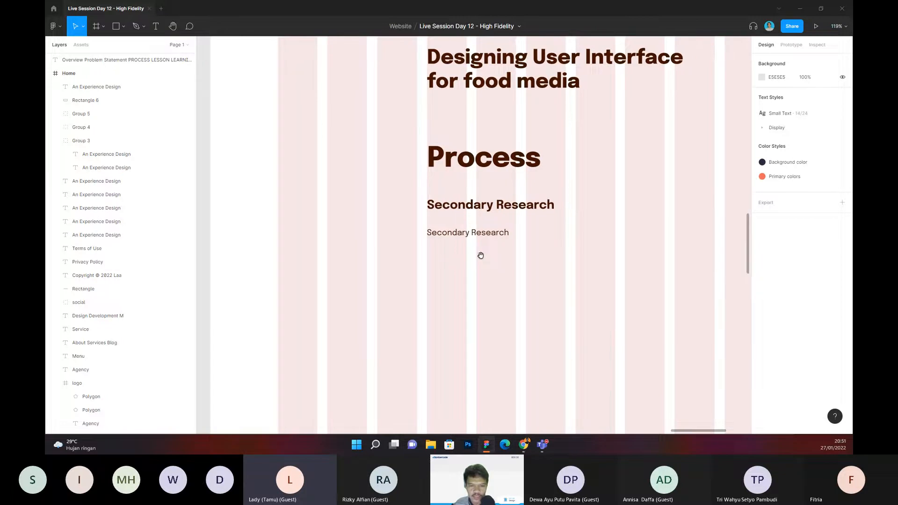
Step: Launch the Content Reel plugin on the lower Secondary Research text and search its text collections for "description"
{"action": "left_click", "coordinate": [453, 234]}
{"action": "right_click", "coordinate": [447, 234]}
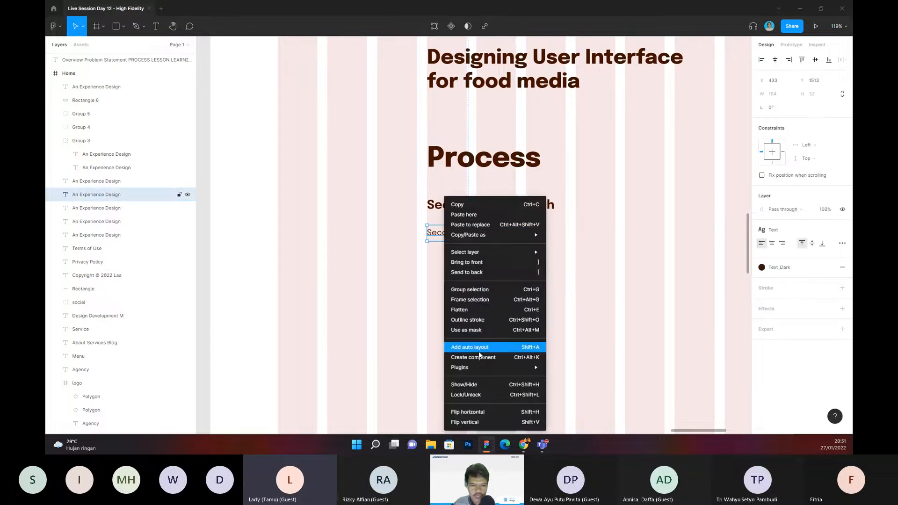
{"action": "mouse_move", "coordinate": [481, 367]}
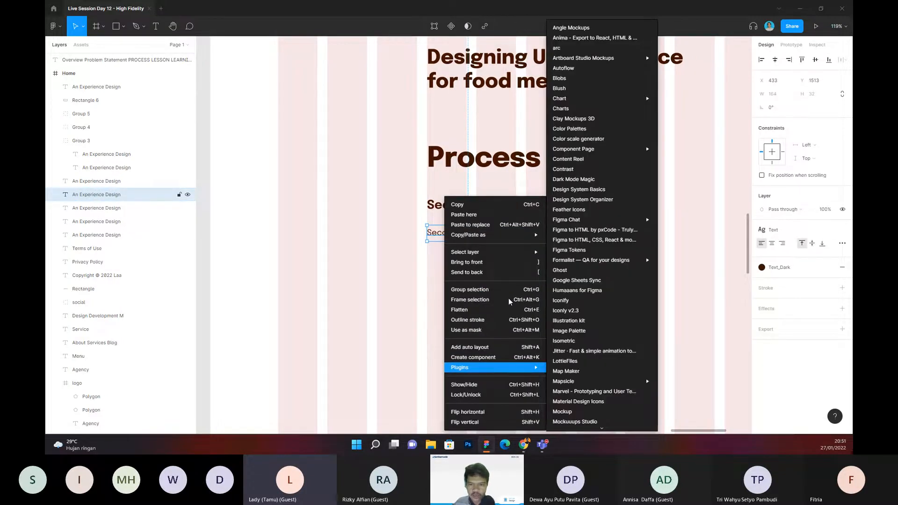
{"action": "left_click", "coordinate": [569, 160]}
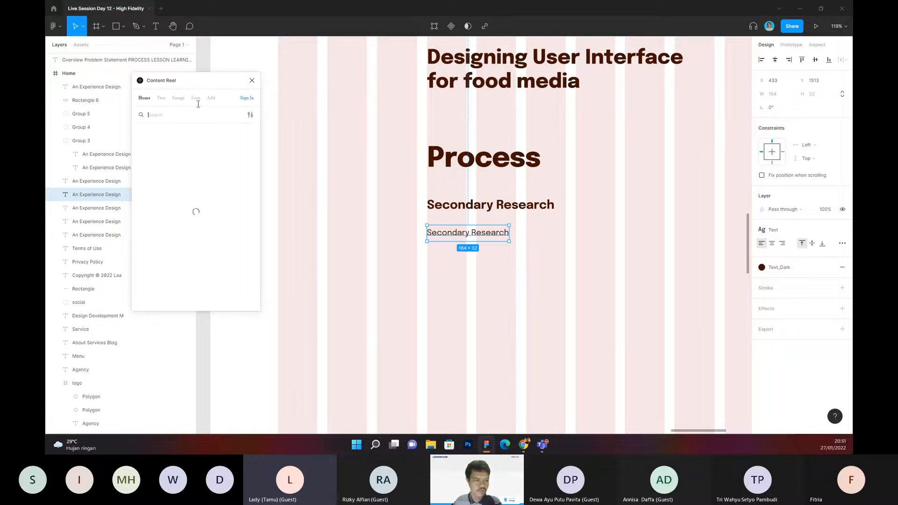
{"action": "left_click", "coordinate": [163, 98]}
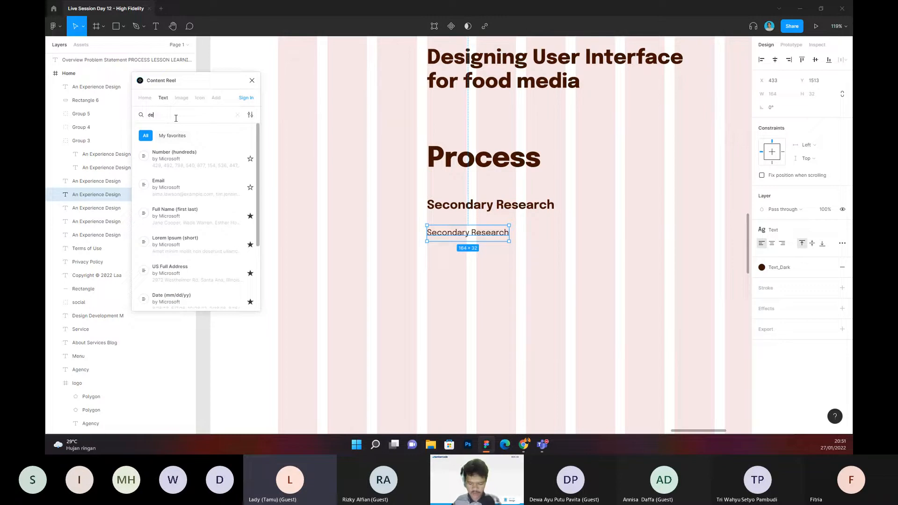
{"action": "type", "text": "description"}
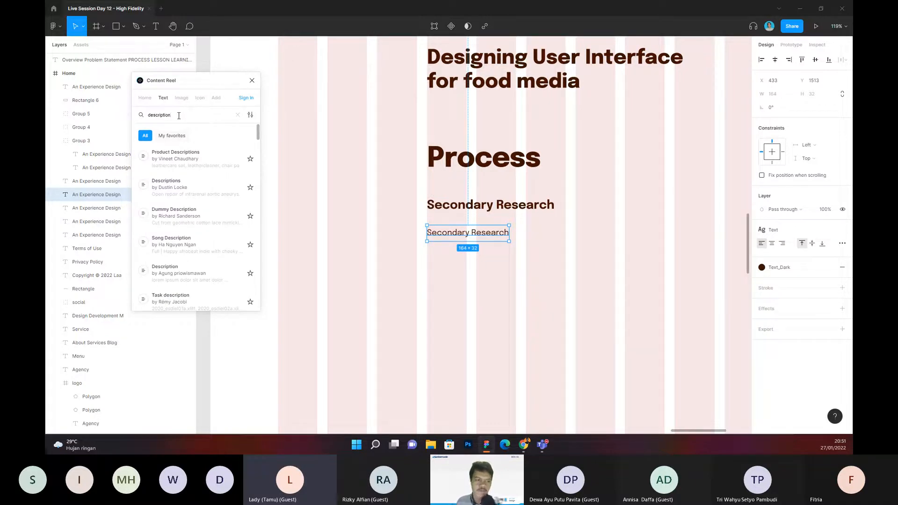
Step: Open the Descriptions collection and fill the lower Secondary Research text with its first entry, ending in "tube prosthesis"
{"action": "left_click", "coordinate": [195, 194]}
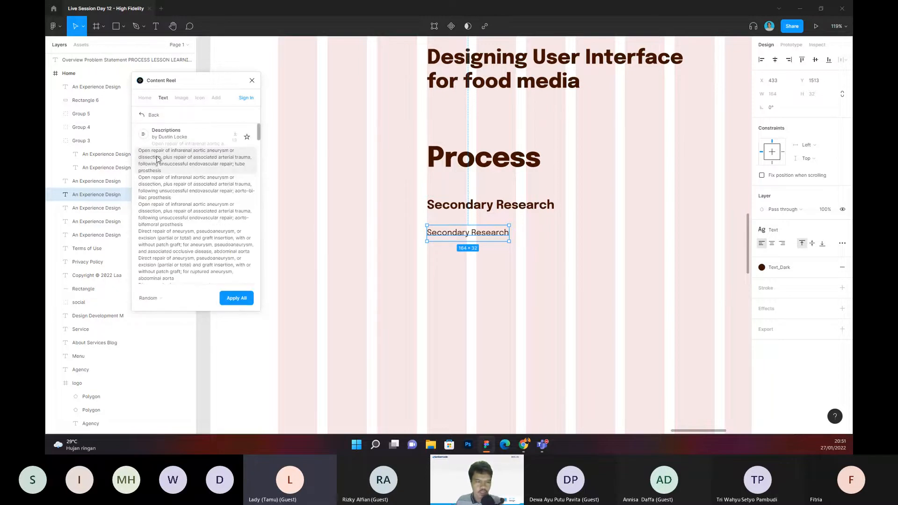
{"action": "left_click", "coordinate": [156, 159]}
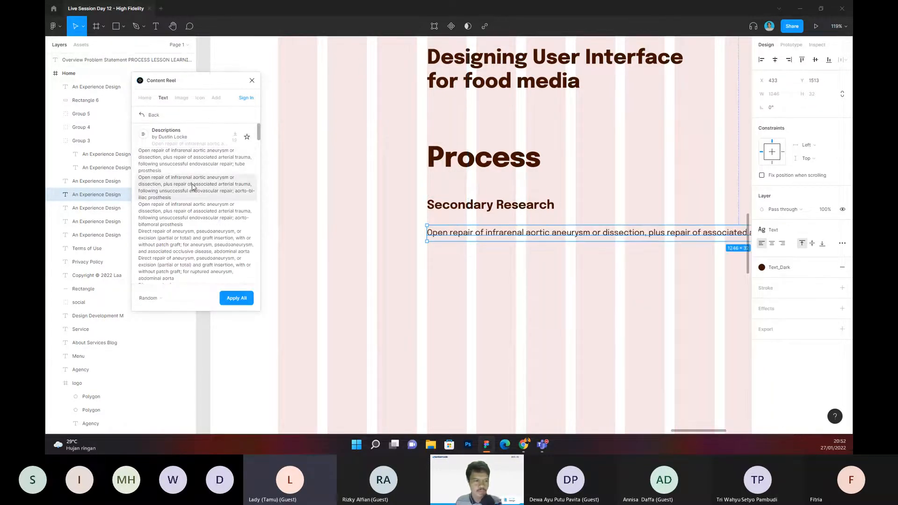
{"action": "left_click", "coordinate": [508, 296]}
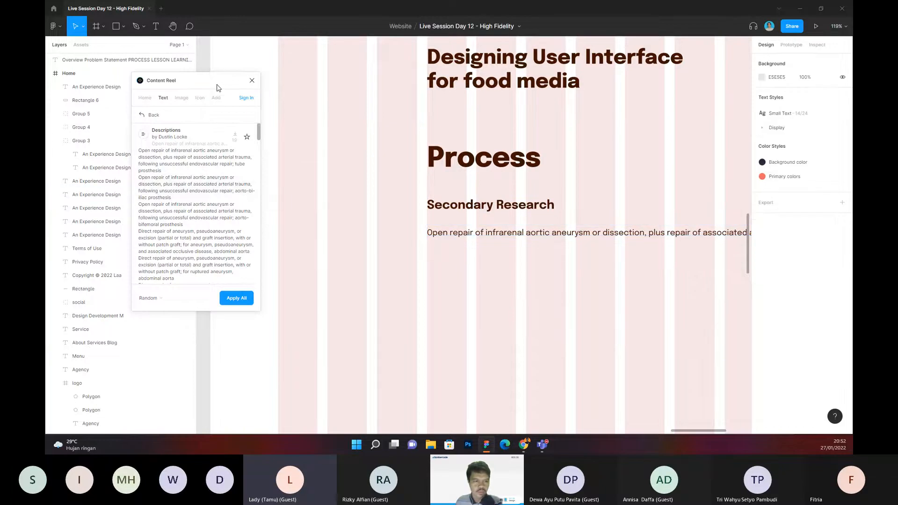
{"action": "left_click_drag", "start_coordinate": [217, 85], "coordinate": [174, 80]}
Step: Move the description to X 135 at the grid's outer edge and break its line before "tube prosthesis"
{"action": "scroll", "coordinate": [503, 307], "scroll_direction": "down", "scroll_amount": 5}
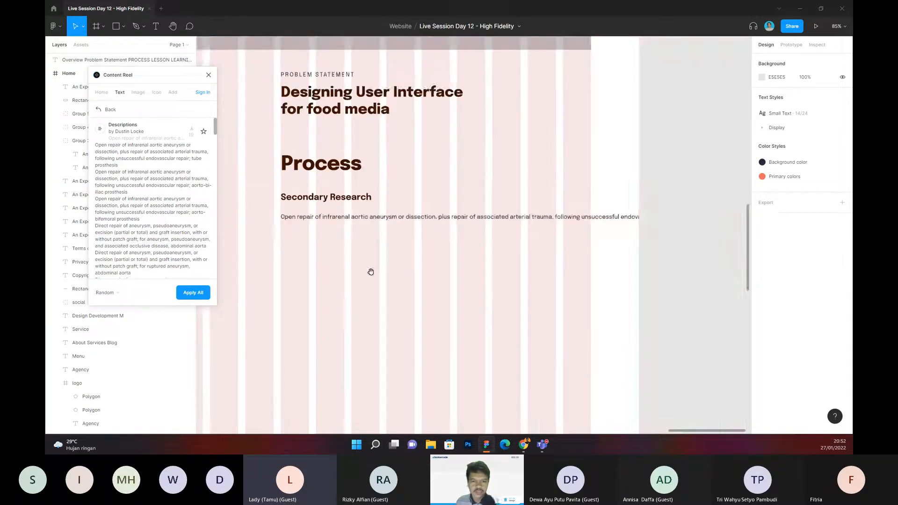
{"action": "left_click_drag", "start_coordinate": [503, 259], "coordinate": [425, 257]}
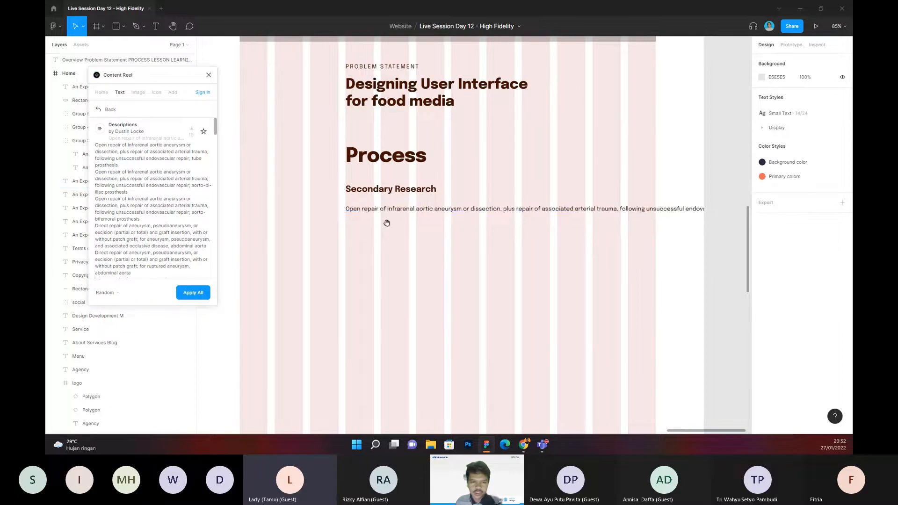
{"action": "scroll", "coordinate": [387, 222], "scroll_direction": "left", "scroll_amount": 2}
{"action": "scroll", "coordinate": [374, 212], "scroll_direction": "up", "scroll_amount": 2}
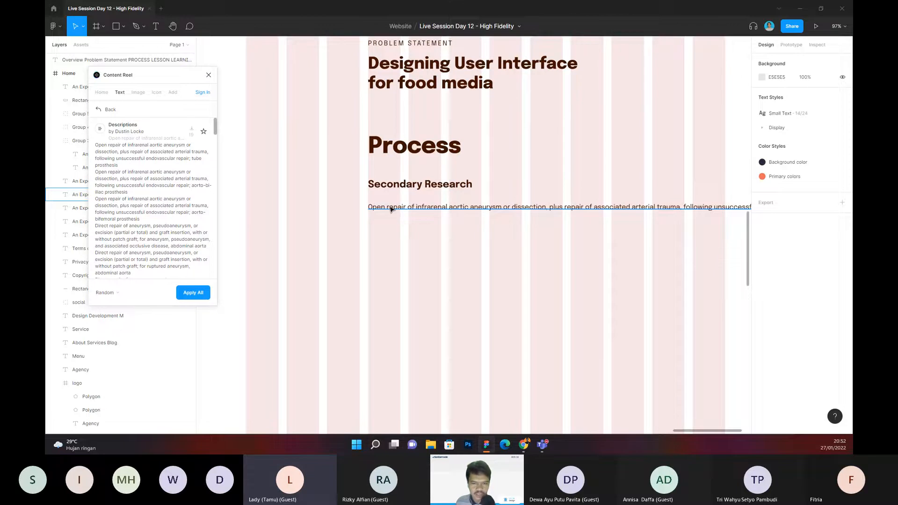
{"action": "scroll", "coordinate": [434, 245], "scroll_direction": "down", "scroll_amount": 4}
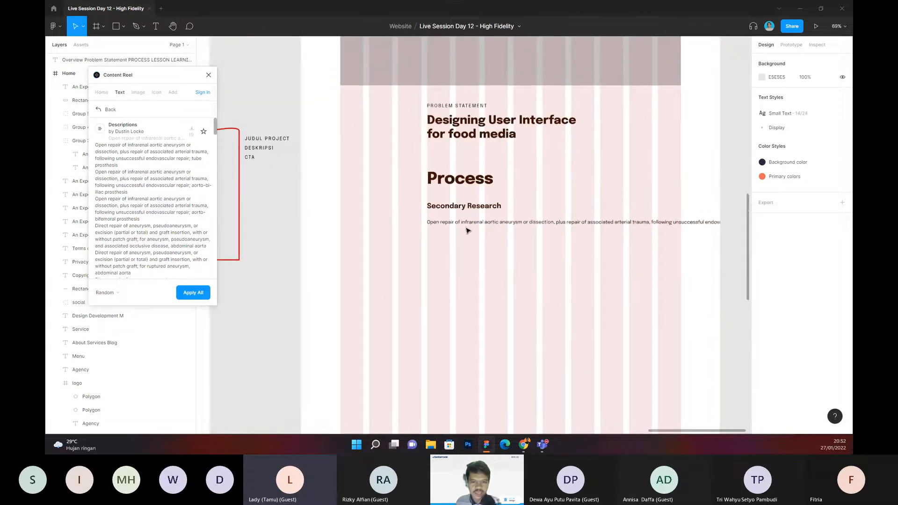
{"action": "left_click", "coordinate": [480, 225]}
{"action": "left_click_drag", "start_coordinate": [481, 225], "coordinate": [398, 233]}
{"action": "double_click", "coordinate": [662, 225]}
{"action": "left_click", "coordinate": [667, 223]}
{"action": "key", "text": "Return"}
{"action": "key", "text": "Escape"}
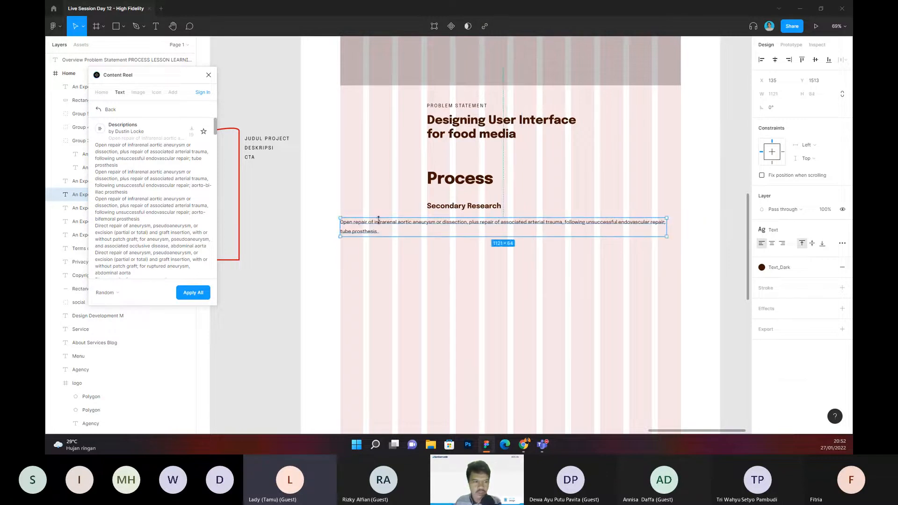
Step: Replace the paragraph with the aorto-bifemoral prosthesis description and narrow its text box to 754 wide
{"action": "left_click", "coordinate": [167, 192]}
{"action": "left_click", "coordinate": [155, 209]}
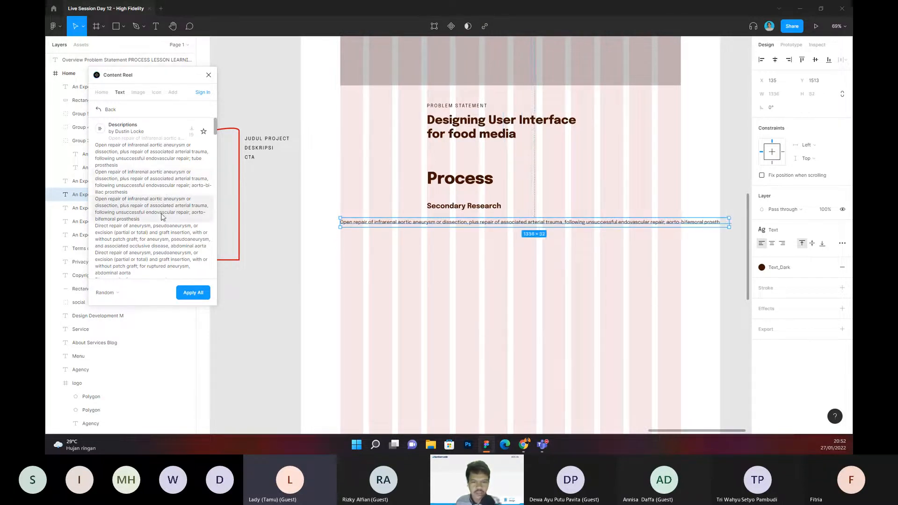
{"action": "double_click", "coordinate": [651, 224]}
{"action": "left_click", "coordinate": [683, 251]}
{"action": "scroll", "coordinate": [683, 261], "scroll_direction": "down", "scroll_amount": 1}
{"action": "left_click_drag", "start_coordinate": [683, 260], "coordinate": [553, 246]}
{"action": "left_click_drag", "start_coordinate": [596, 210], "coordinate": [564, 237]}
{"action": "left_click", "coordinate": [452, 224]}
{"action": "left_click", "coordinate": [446, 210]}
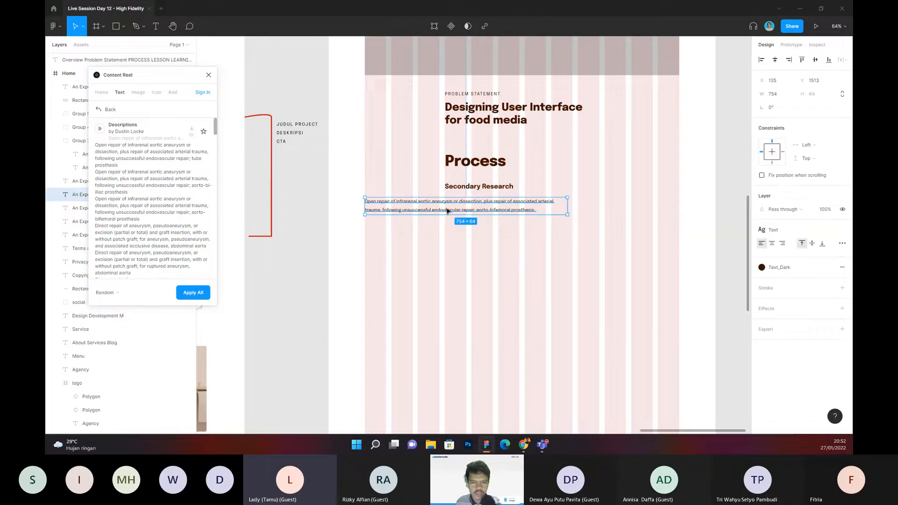
Step: Undo the text box narrowing and break the paragraph's line before "aorto-bifemoral prosthesis"
{"action": "left_click", "coordinate": [599, 222]}
{"action": "key", "text": "ctrl+z"}
{"action": "key", "text": "ctrl+z"}
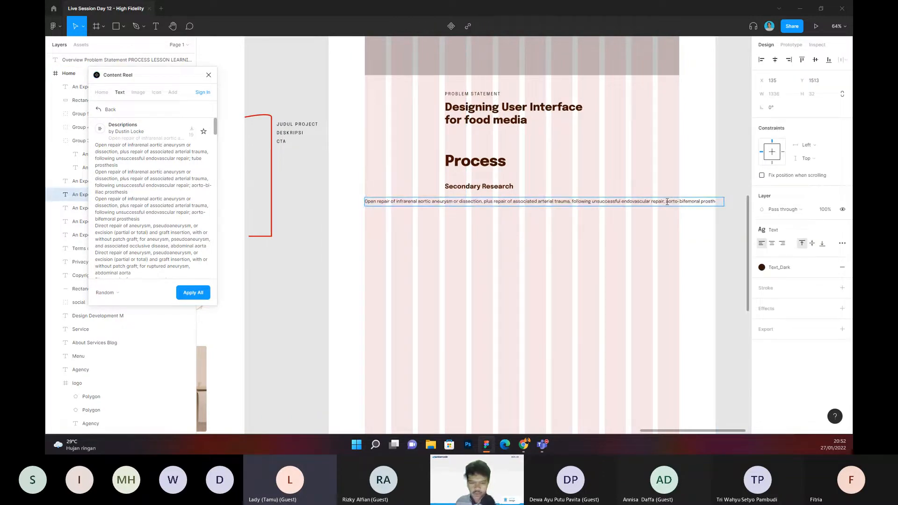
{"action": "key", "text": "ctrl+z"}
{"action": "double_click", "coordinate": [430, 213]}
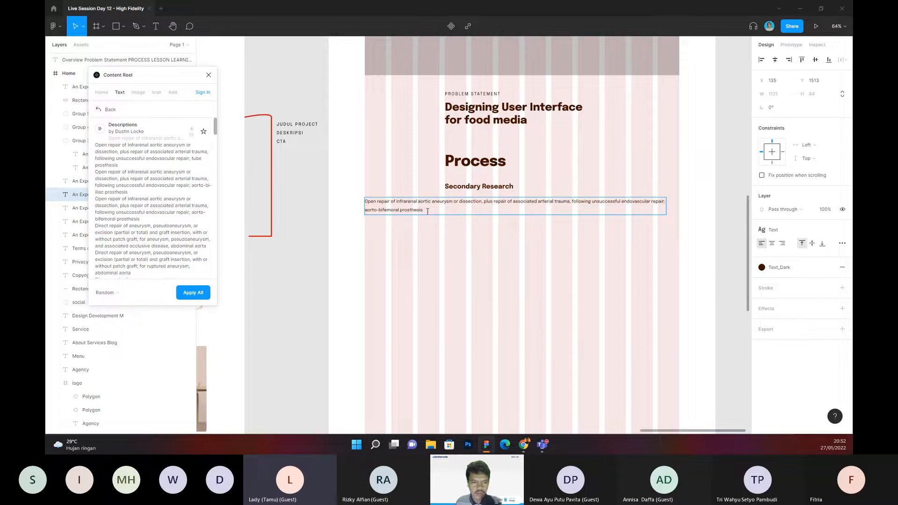
Step: Replace the paragraph with the "Direct repair of aneurysm" description on associated occlusive disease and break its line before the second "pseudoaneurysm"
{"action": "left_click", "coordinate": [202, 294]}
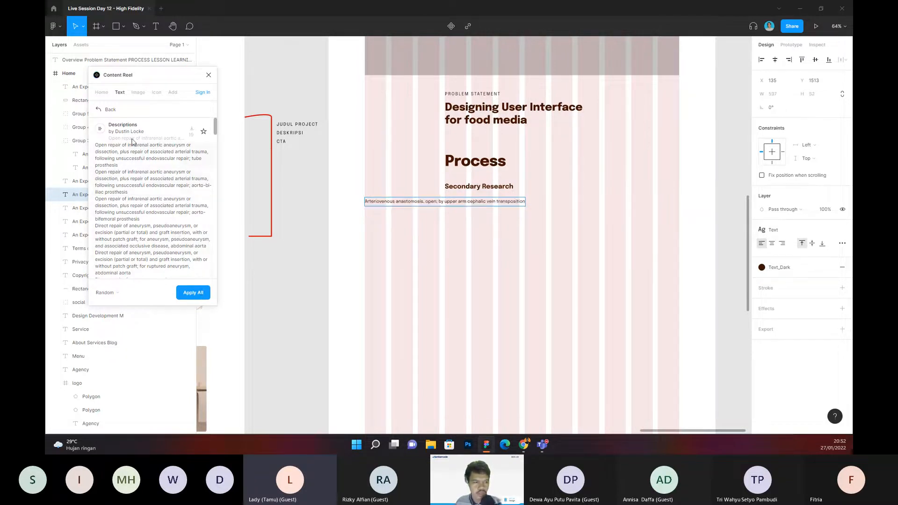
{"action": "left_click_drag", "start_coordinate": [95, 145], "coordinate": [194, 293]}
{"action": "left_click", "coordinate": [196, 293]}
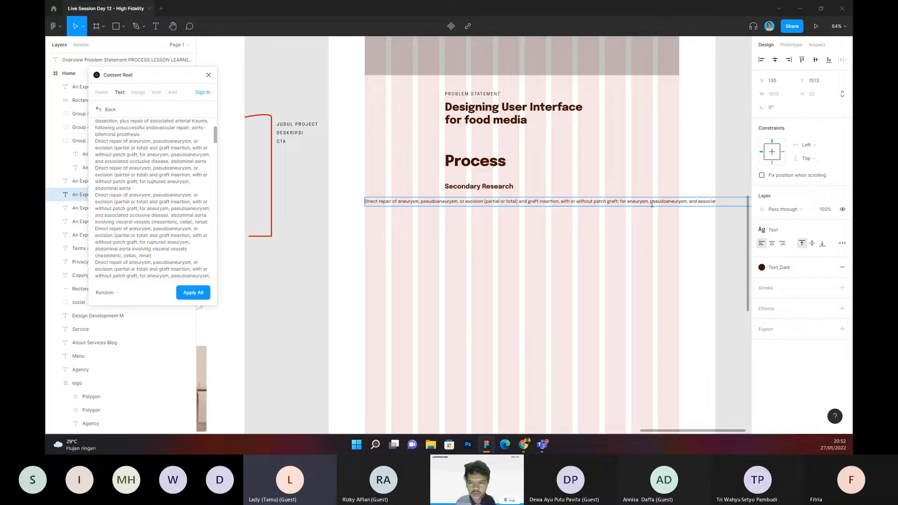
{"action": "key", "text": "Return"}
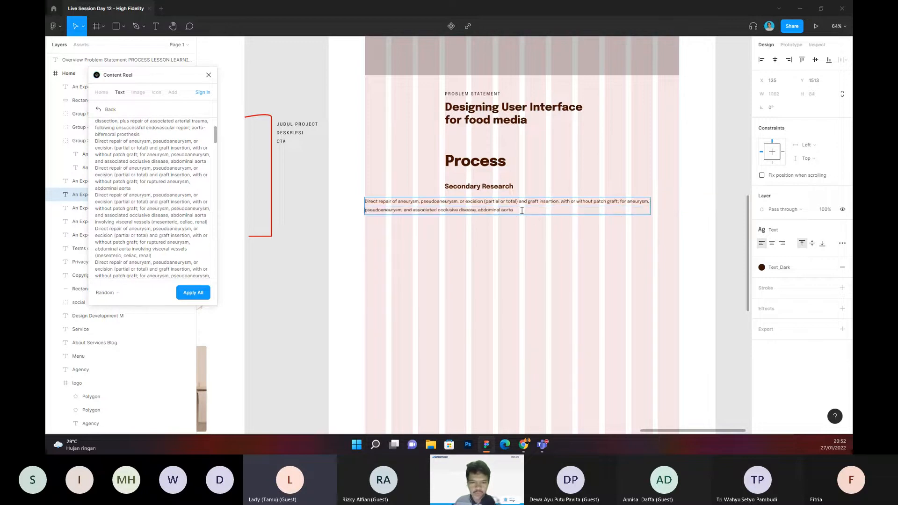
Step: Append a copy of the description to the paragraph, break it after "(partial or total)" and join its last two lines
{"action": "left_click_drag", "start_coordinate": [522, 211], "coordinate": [349, 198]}
{"action": "key", "text": "ctrl+c"}
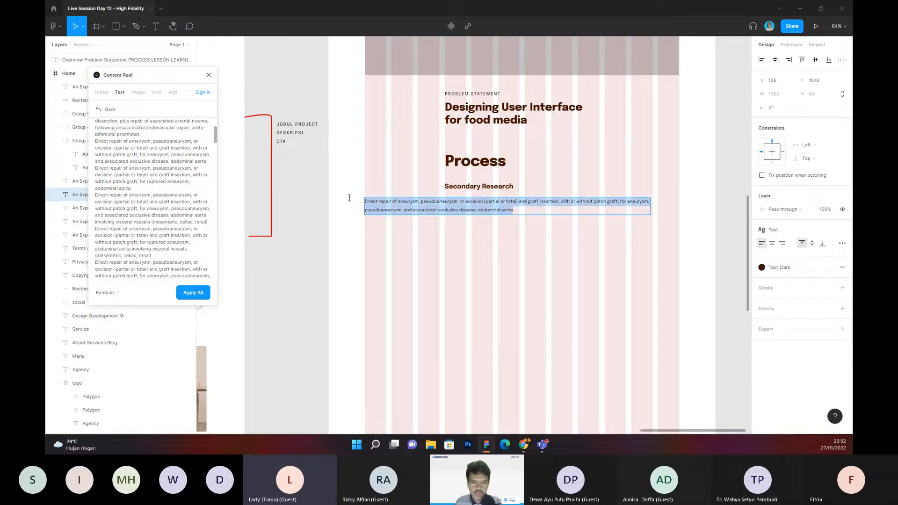
{"action": "left_click", "coordinate": [523, 213]}
{"action": "key", "text": "ctrl+v"}
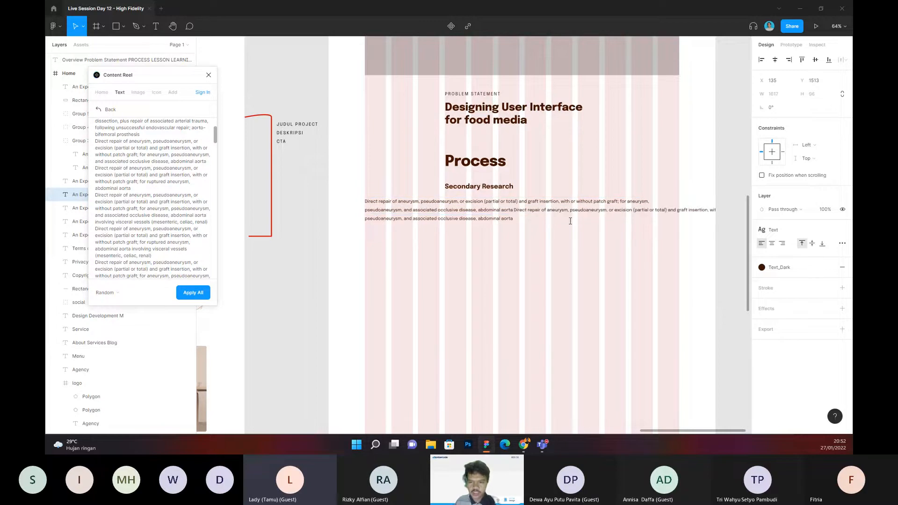
{"action": "left_click", "coordinate": [668, 210]}
{"action": "key", "text": "Return"}
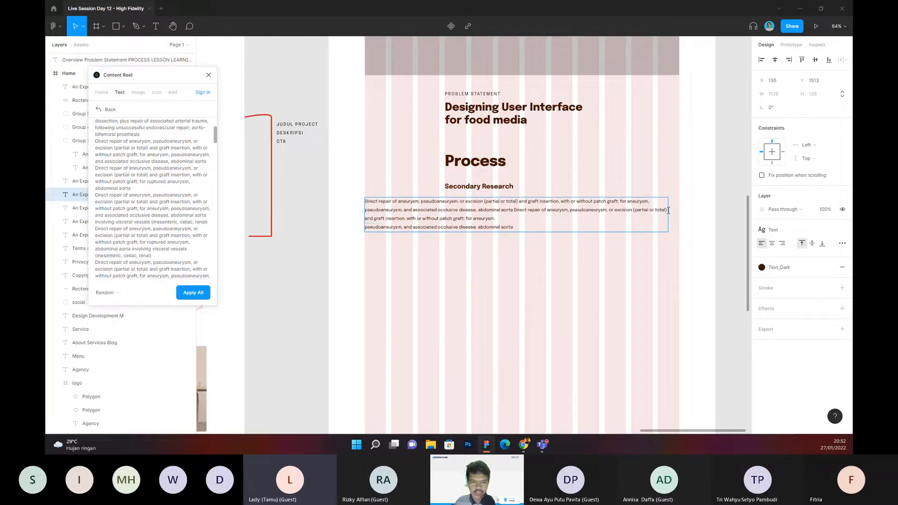
{"action": "key", "text": "BackSpace"}
{"action": "key", "text": "Return"}
Step: Copy the whole paragraph, paste it three times below itself and close Content Reel
{"action": "left_click_drag", "start_coordinate": [650, 220], "coordinate": [329, 207]}
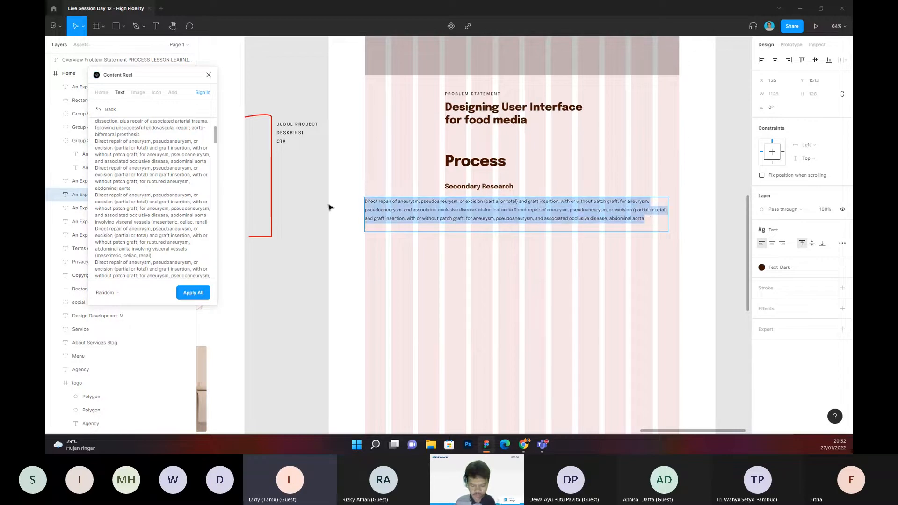
{"action": "key", "text": "ctrl+c"}
{"action": "left_click", "coordinate": [370, 226]}
{"action": "key", "text": "ctrl+v"}
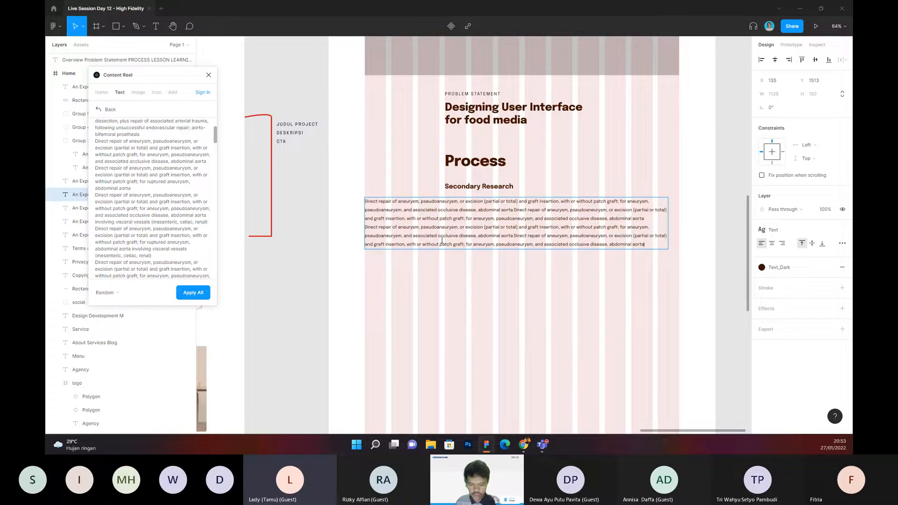
{"action": "key", "text": "ctrl+v"}
{"action": "key", "text": "ctrl+v"}
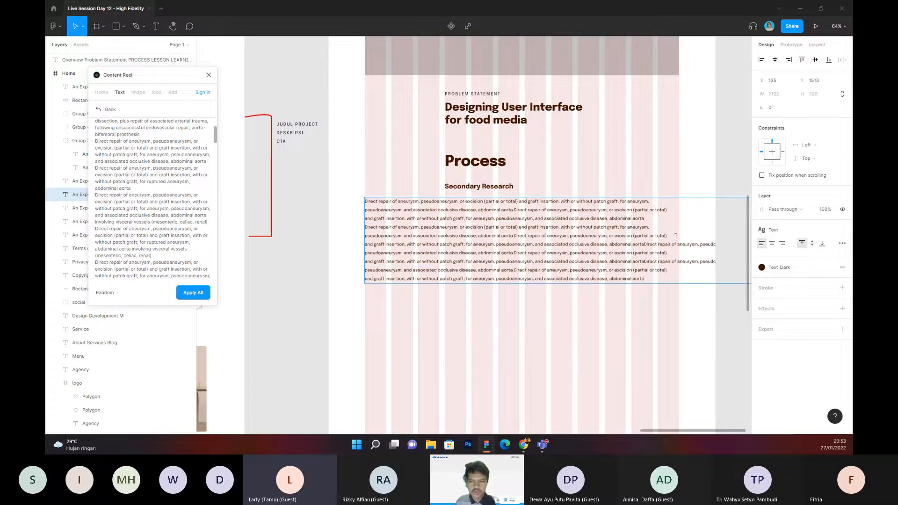
{"action": "left_click", "coordinate": [624, 165]}
{"action": "left_click", "coordinate": [209, 75]}
{"action": "left_click", "coordinate": [386, 136]}
{"action": "left_click_drag", "start_coordinate": [384, 145], "coordinate": [375, 108]}
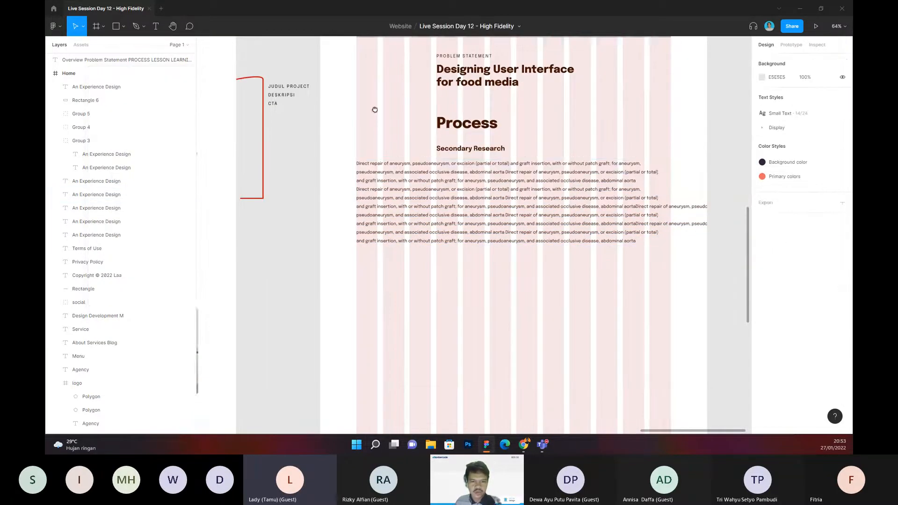
{"action": "scroll", "coordinate": [437, 169], "scroll_direction": "up", "scroll_amount": 3}
{"action": "scroll", "coordinate": [374, 167], "scroll_direction": "down", "scroll_amount": 4}
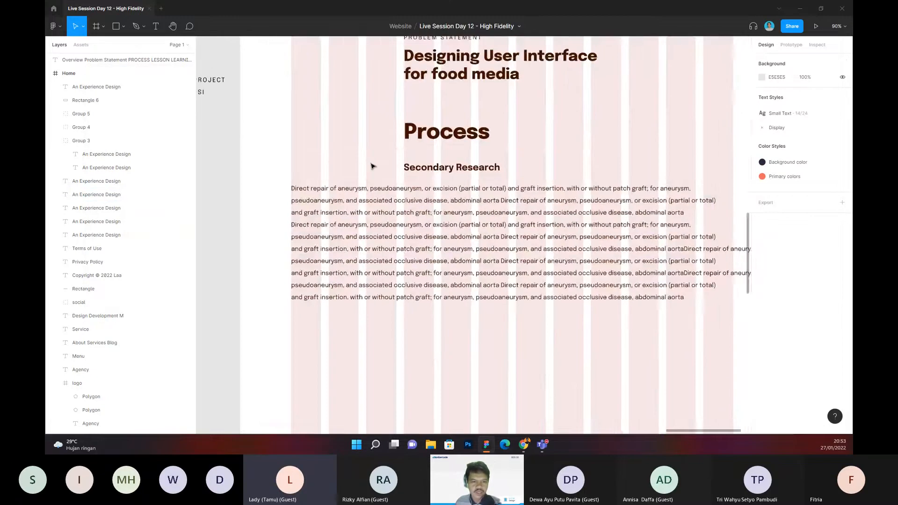
{"action": "scroll", "coordinate": [366, 159], "scroll_direction": "up", "scroll_amount": 2}
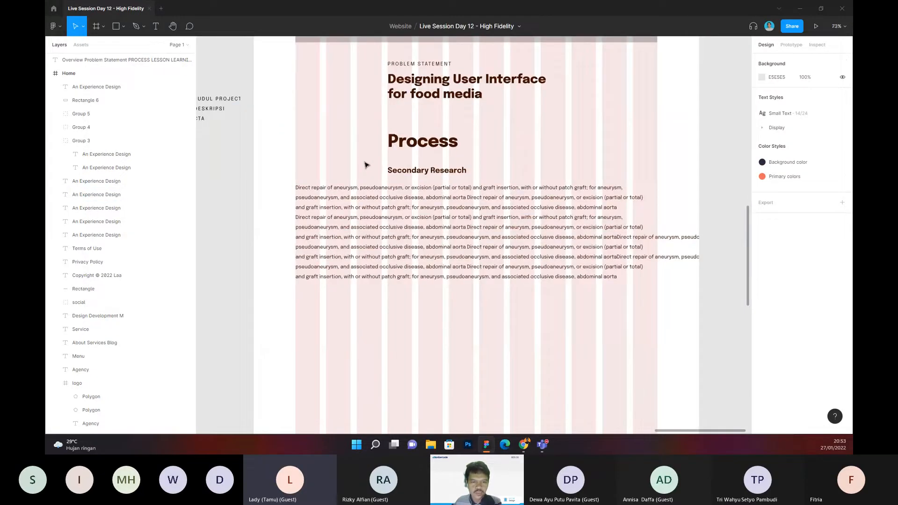
{"action": "scroll", "coordinate": [343, 148], "scroll_direction": "up", "scroll_amount": 3}
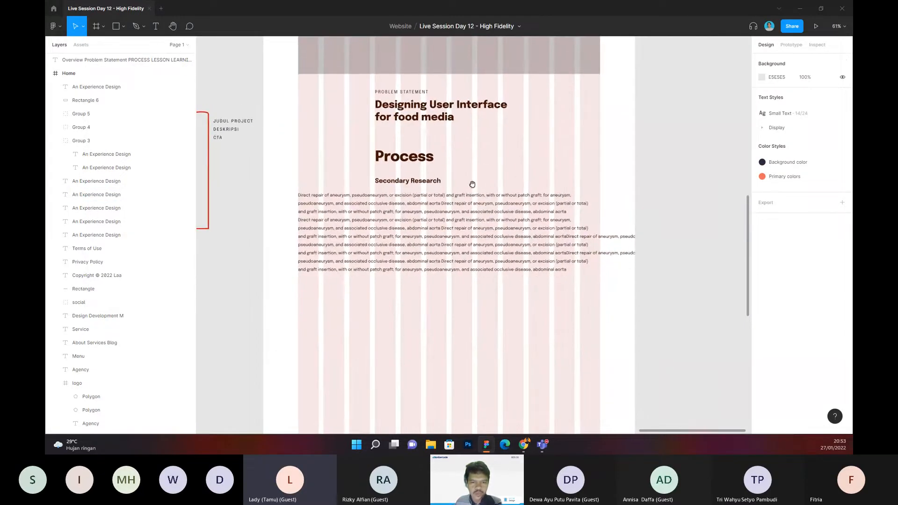
{"action": "scroll", "coordinate": [435, 195], "scroll_direction": "down", "scroll_amount": 1}
{"action": "scroll", "coordinate": [435, 196], "scroll_direction": "left", "scroll_amount": 1}
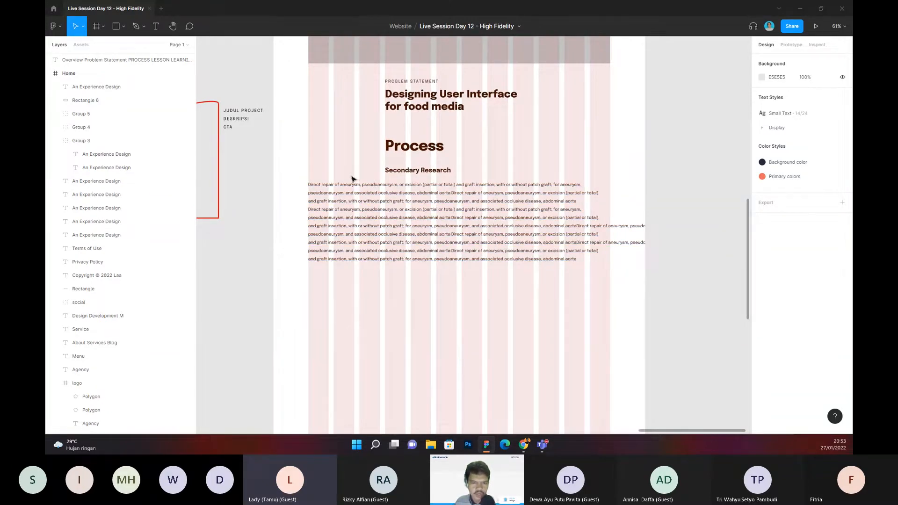
{"action": "scroll", "coordinate": [349, 181], "scroll_direction": "up", "scroll_amount": 4}
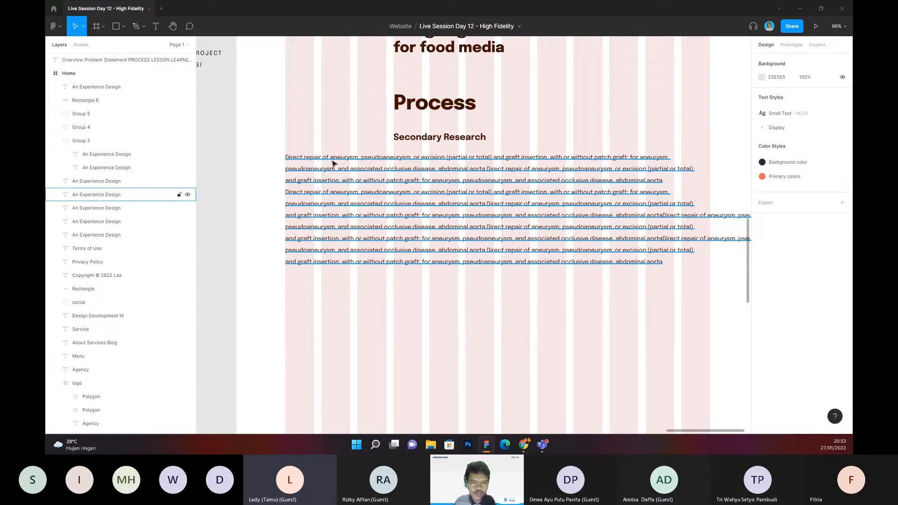
{"action": "scroll", "coordinate": [334, 163], "scroll_direction": "up", "scroll_amount": 1}
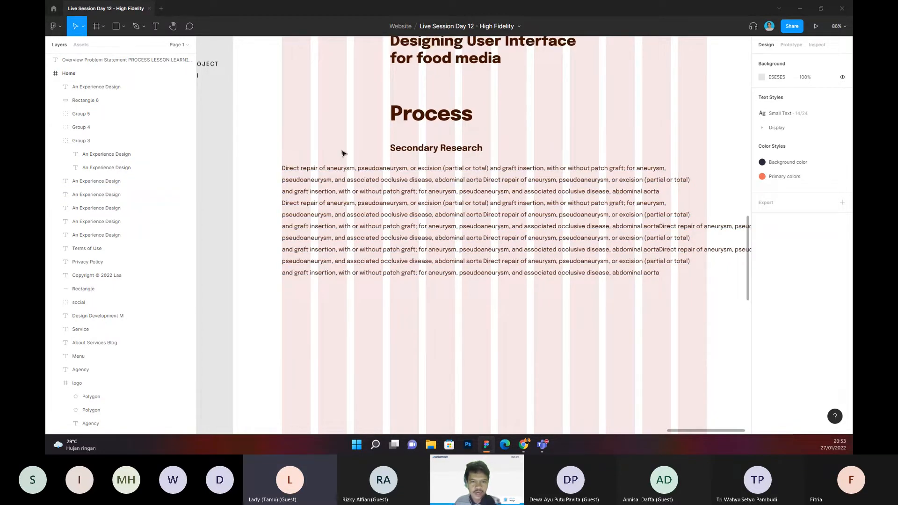
{"action": "scroll", "coordinate": [343, 152], "scroll_direction": "left", "scroll_amount": 1}
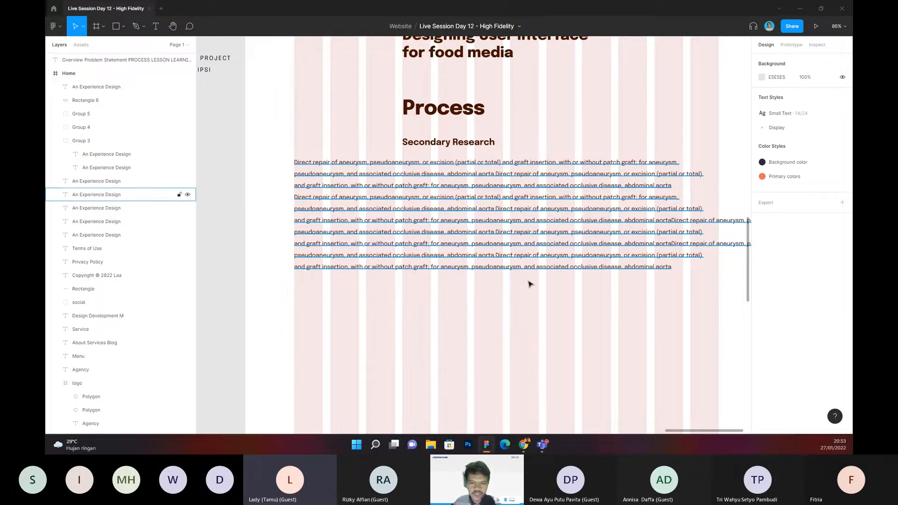
Step: Duplicate the Secondary Research paragraph three times, stacking the copies below it at equal vertical spacing
{"action": "scroll", "coordinate": [528, 288], "scroll_direction": "right", "scroll_amount": 1}
{"action": "scroll", "coordinate": [522, 286], "scroll_direction": "down", "scroll_amount": 1}
{"action": "left_click_drag", "start_coordinate": [523, 284], "coordinate": [506, 267]}
{"action": "left_click", "coordinate": [446, 222]}
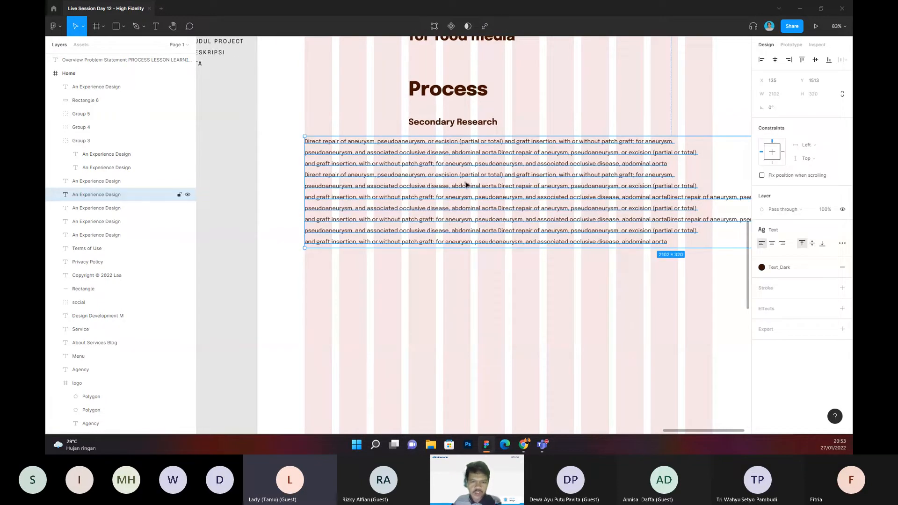
{"action": "key", "text": "ctrl+d"}
{"action": "scroll", "coordinate": [511, 266], "scroll_direction": "down", "scroll_amount": 2}
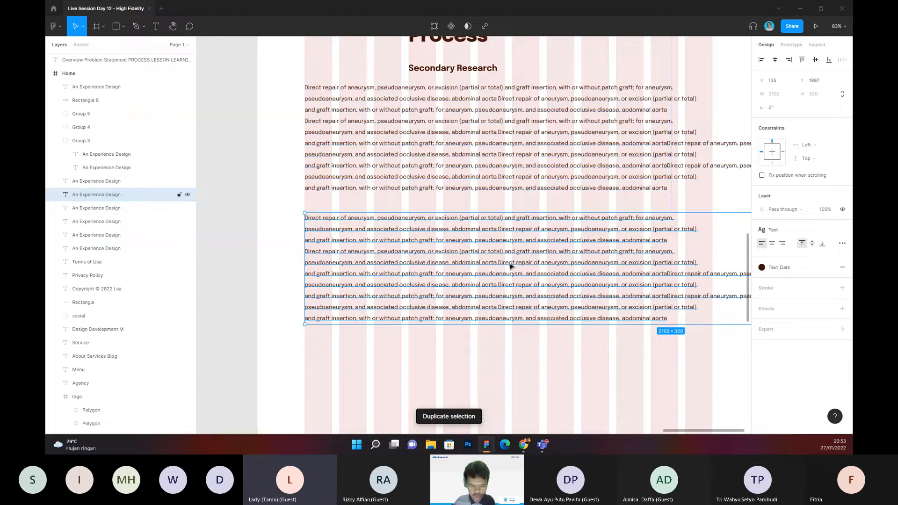
{"action": "key", "text": "ctrl+d"}
{"action": "key", "text": "ctrl+d"}
{"action": "scroll", "coordinate": [510, 266], "scroll_direction": "down", "scroll_amount": 6}
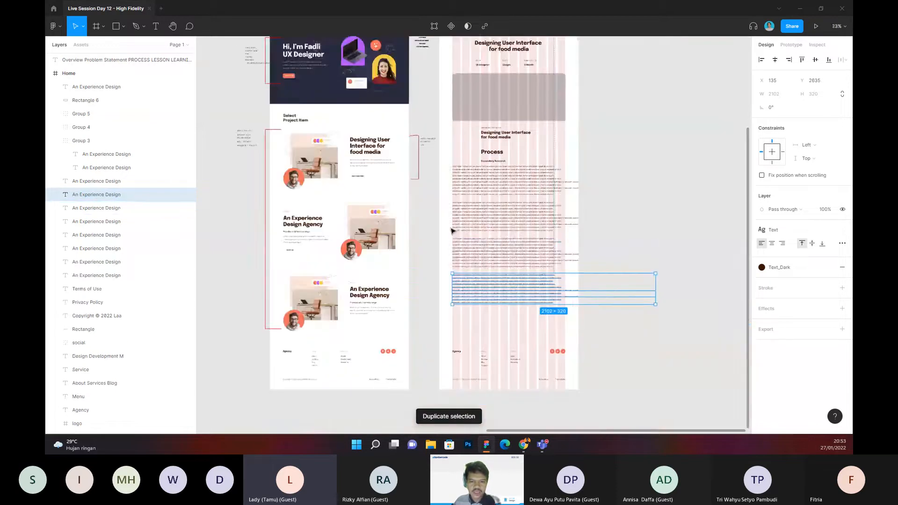
{"action": "scroll", "coordinate": [515, 206], "scroll_direction": "up", "scroll_amount": 4}
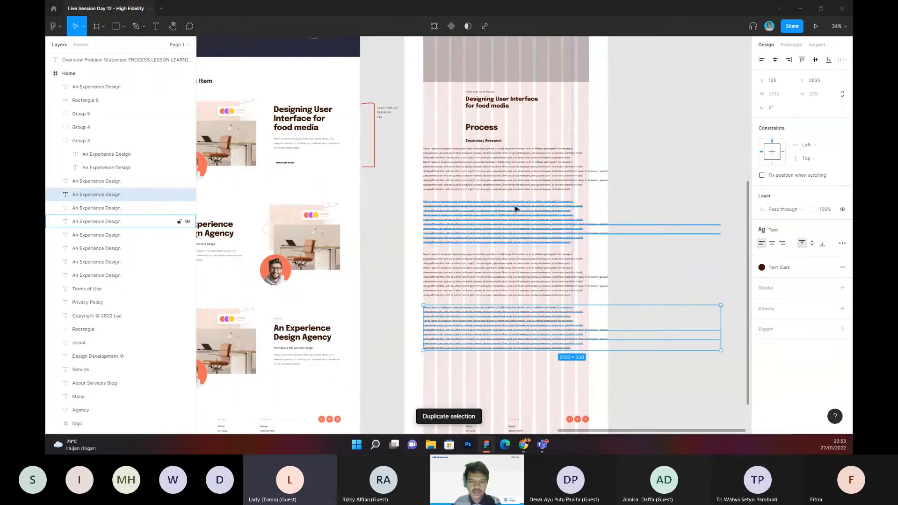
{"action": "left_click", "coordinate": [521, 182]}
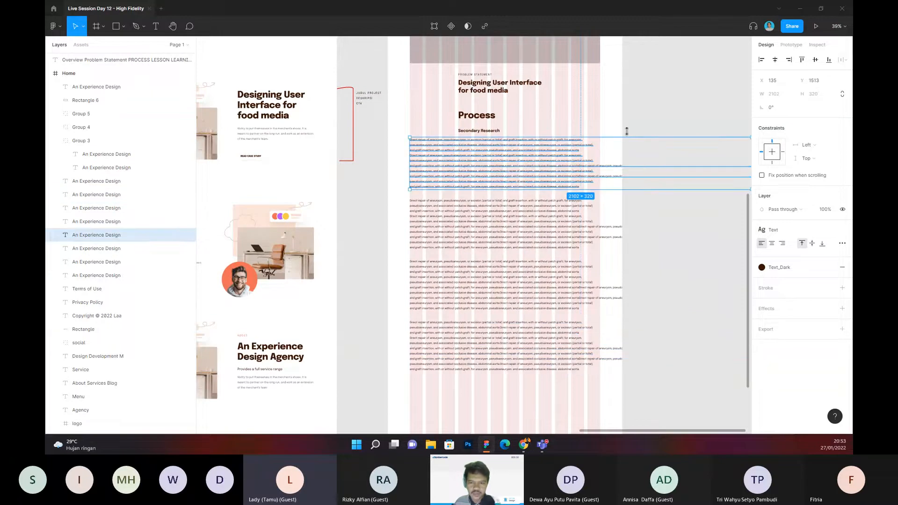
{"action": "left_click", "coordinate": [636, 121]}
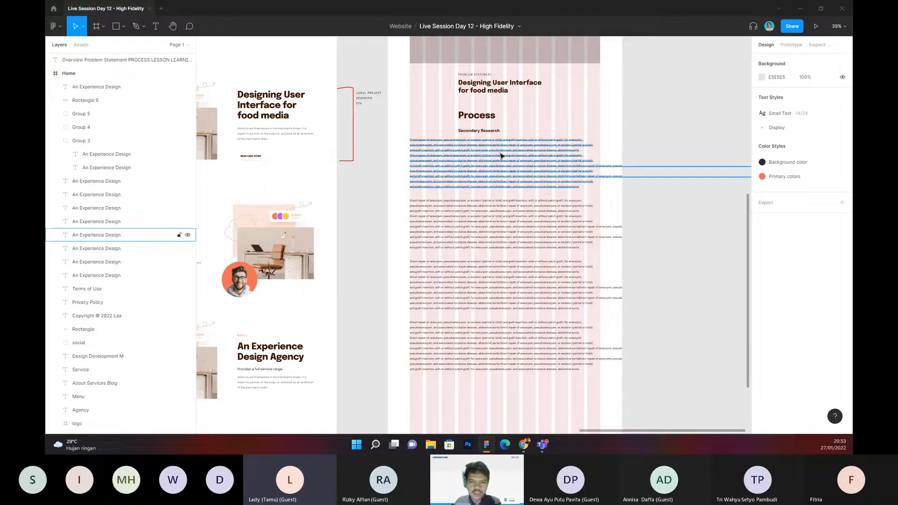
{"action": "left_click_drag", "start_coordinate": [567, 110], "coordinate": [556, 119]}
{"action": "left_click", "coordinate": [539, 148]}
{"action": "scroll", "coordinate": [515, 148], "scroll_direction": "right", "scroll_amount": 1}
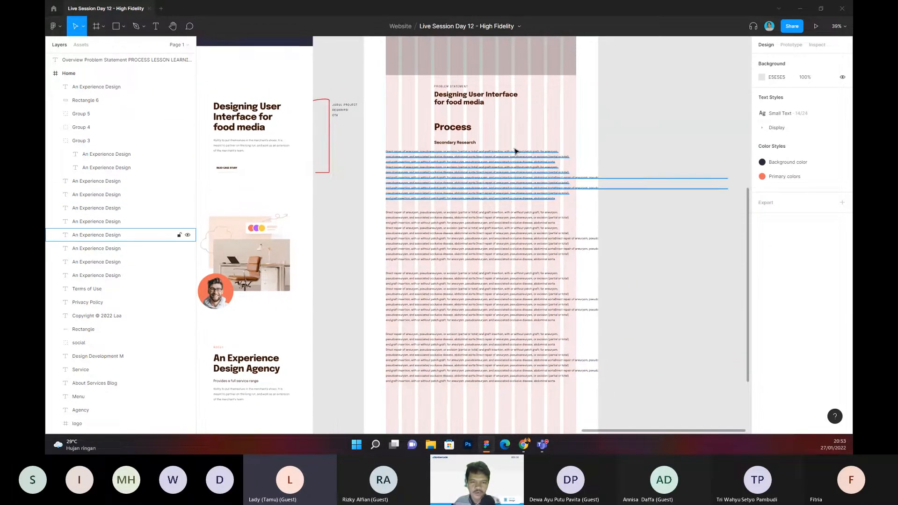
{"action": "scroll", "coordinate": [496, 159], "scroll_direction": "right", "scroll_amount": 3}
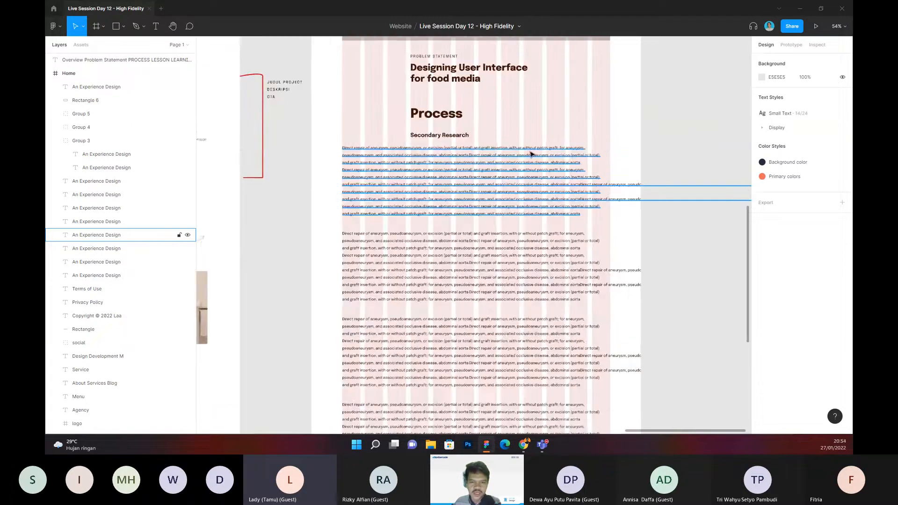
{"action": "left_click", "coordinate": [609, 117]}
{"action": "scroll", "coordinate": [607, 127], "scroll_direction": "down", "scroll_amount": 3}
{"action": "left_click", "coordinate": [566, 146]}
{"action": "left_click", "coordinate": [623, 116]}
{"action": "left_click_drag", "start_coordinate": [609, 121], "coordinate": [537, 155]}
Step: Duplicate the whole case-study page frame beside the original
{"action": "scroll", "coordinate": [561, 144], "scroll_direction": "up", "scroll_amount": 1}
{"action": "scroll", "coordinate": [525, 146], "scroll_direction": "down", "scroll_amount": 2}
{"action": "scroll", "coordinate": [433, 104], "scroll_direction": "up", "scroll_amount": 1}
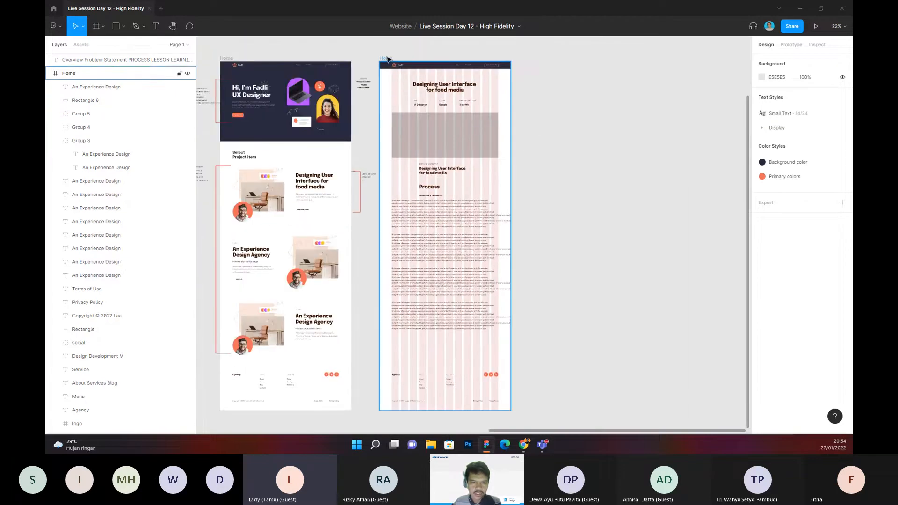
{"action": "left_click", "coordinate": [388, 59]}
{"action": "key", "text": "ctrl+d"}
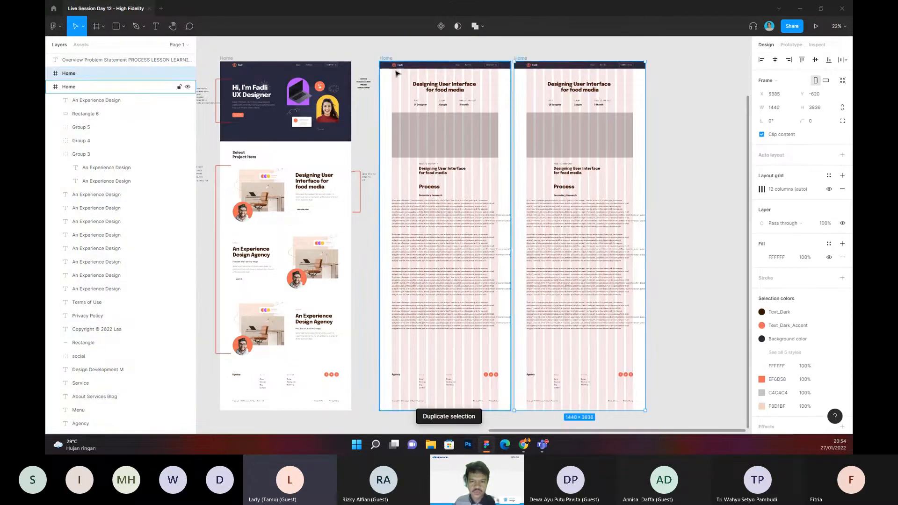
{"action": "left_click", "coordinate": [683, 226]}
{"action": "scroll", "coordinate": [621, 199], "scroll_direction": "down", "scroll_amount": 1}
{"action": "scroll", "coordinate": [621, 199], "scroll_direction": "right", "scroll_amount": 1}
{"action": "scroll", "coordinate": [621, 199], "scroll_direction": "up", "scroll_amount": 3}
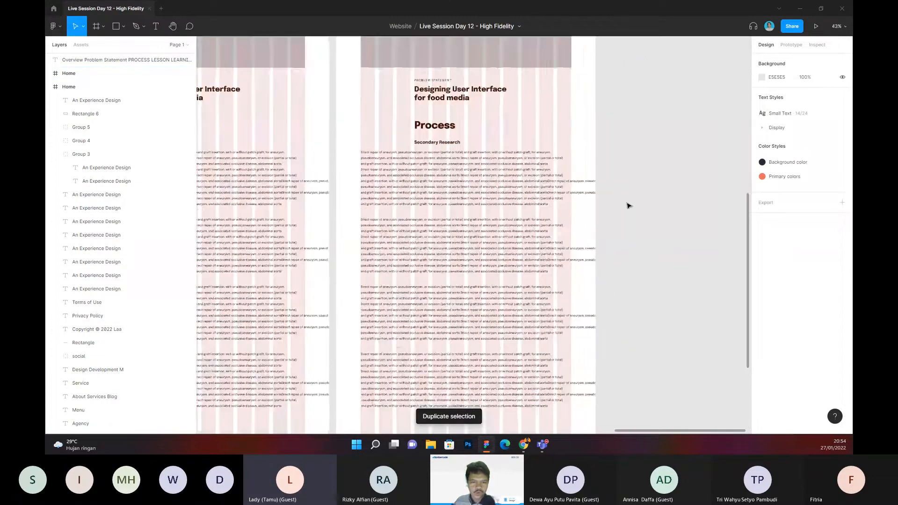
Step: In the duplicated page, move the three lower description paragraphs down together, leaving a large gap below the first
{"action": "scroll", "coordinate": [461, 248], "scroll_direction": "down", "scroll_amount": 1}
{"action": "left_click", "coordinate": [461, 236]}
{"action": "left_click", "coordinate": [458, 283], "text": "shift"}
{"action": "left_click", "coordinate": [459, 341], "text": "shift"}
{"action": "left_click_drag", "start_coordinate": [451, 281], "coordinate": [457, 396]}
Step: Move the first description paragraph right so its left edge lines up with the Process and Secondary Research headings
{"action": "left_click", "coordinate": [462, 204]}
{"action": "scroll", "coordinate": [396, 164], "scroll_direction": "up", "scroll_amount": 1}
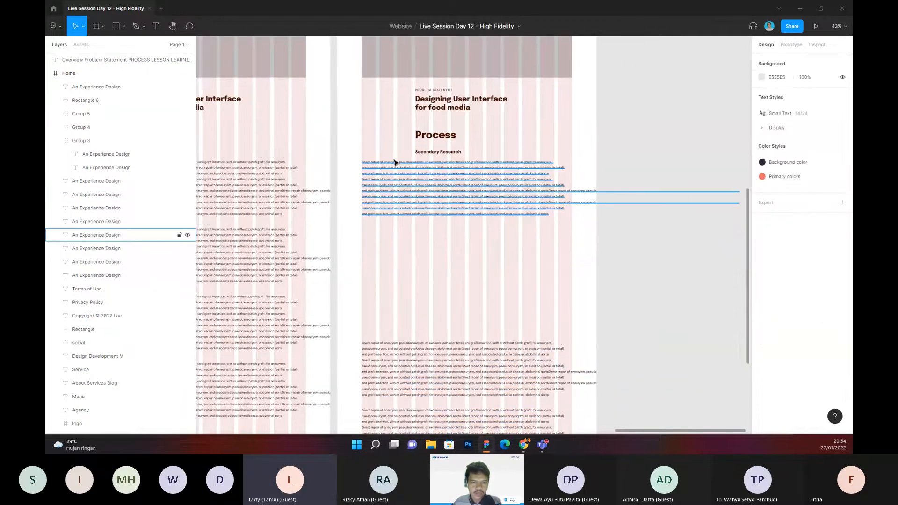
{"action": "scroll", "coordinate": [395, 160], "scroll_direction": "up", "scroll_amount": 4}
{"action": "left_click", "coordinate": [393, 183]}
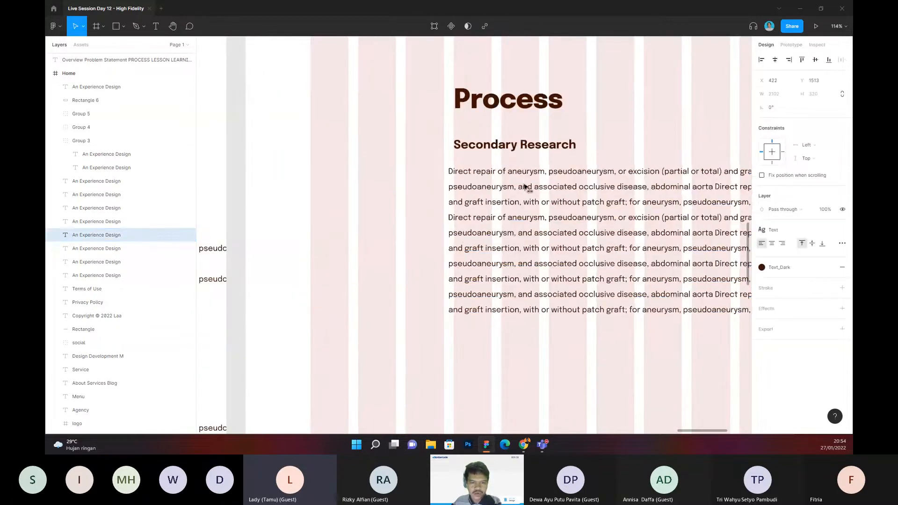
{"action": "scroll", "coordinate": [524, 185], "scroll_direction": "down", "scroll_amount": 3}
{"action": "left_click", "coordinate": [646, 116]}
{"action": "left_click_drag", "start_coordinate": [646, 116], "coordinate": [594, 126]}
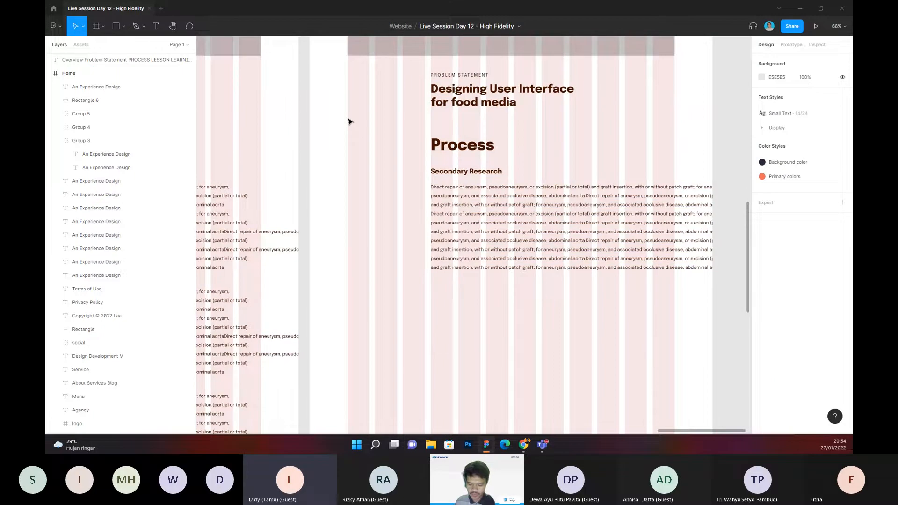
Step: Draw a horizontal Pen line 1168 wide below the first paragraph, spanning the full column grid
{"action": "key", "text": "p"}
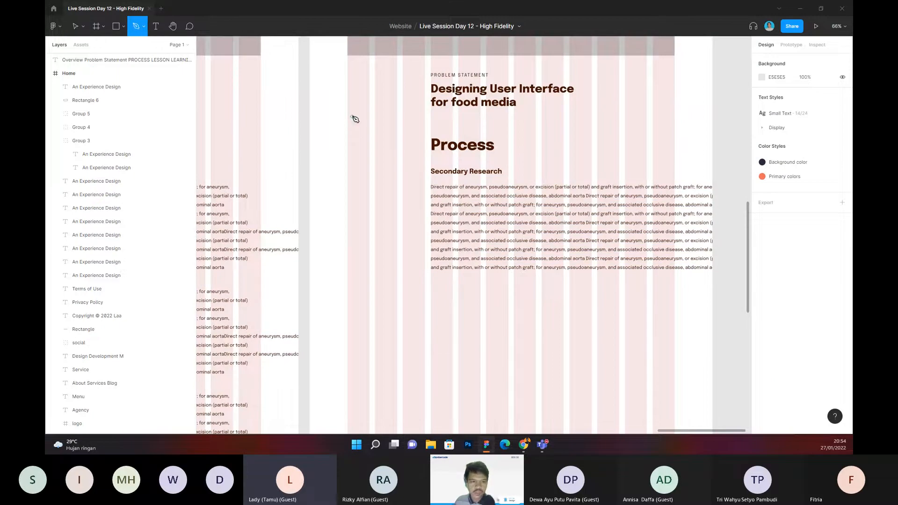
{"action": "left_click", "coordinate": [348, 288]}
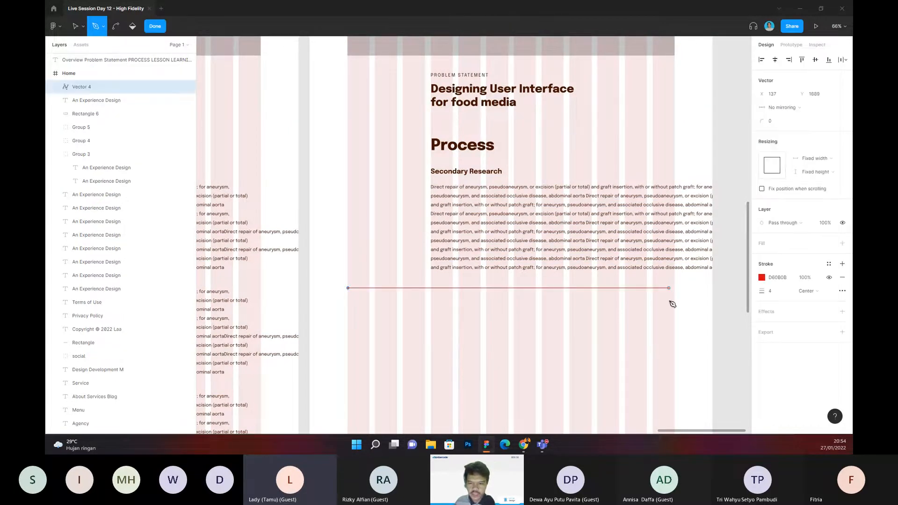
{"action": "left_click", "coordinate": [675, 288]}
{"action": "key", "text": "Escape"}
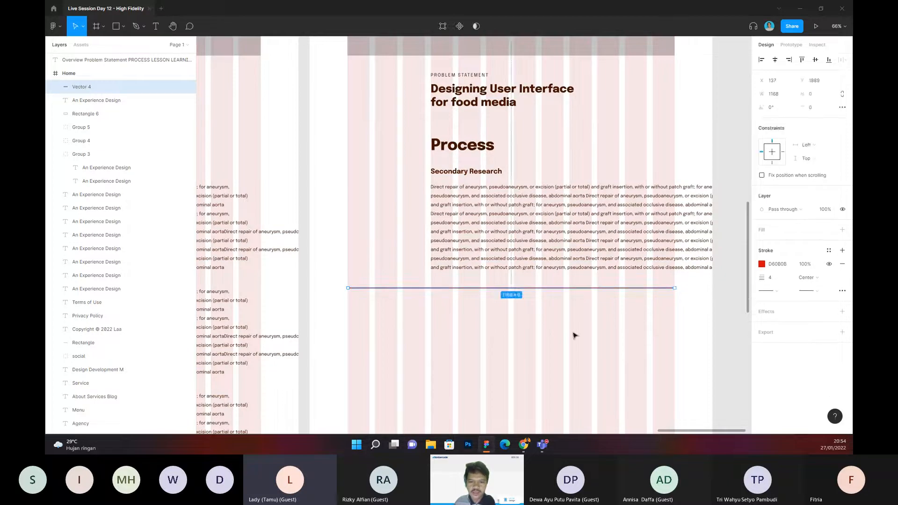
{"action": "key", "text": "Escape"}
Step: Set the red line's width to one third of the grid width, 1168/3
{"action": "scroll", "coordinate": [445, 311], "scroll_direction": "up", "scroll_amount": 2}
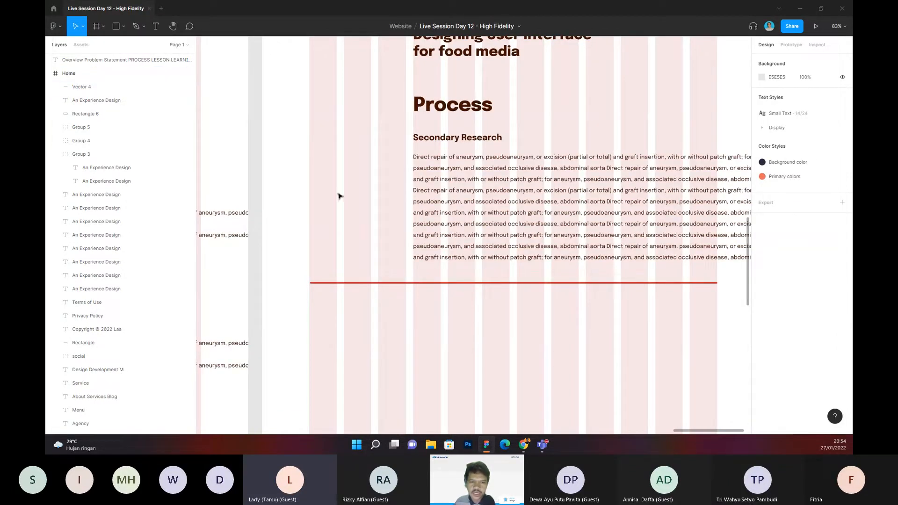
{"action": "left_click", "coordinate": [420, 283]}
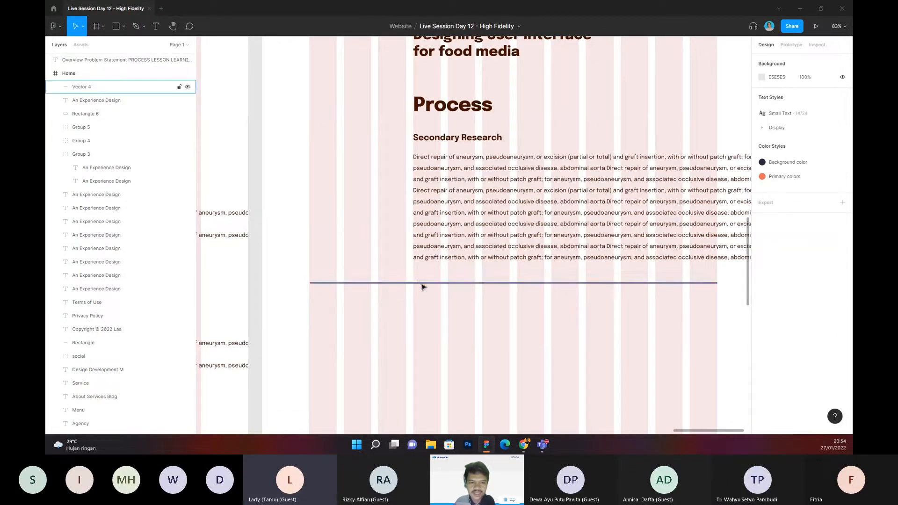
{"action": "scroll", "coordinate": [444, 295], "scroll_direction": "right", "scroll_amount": 2}
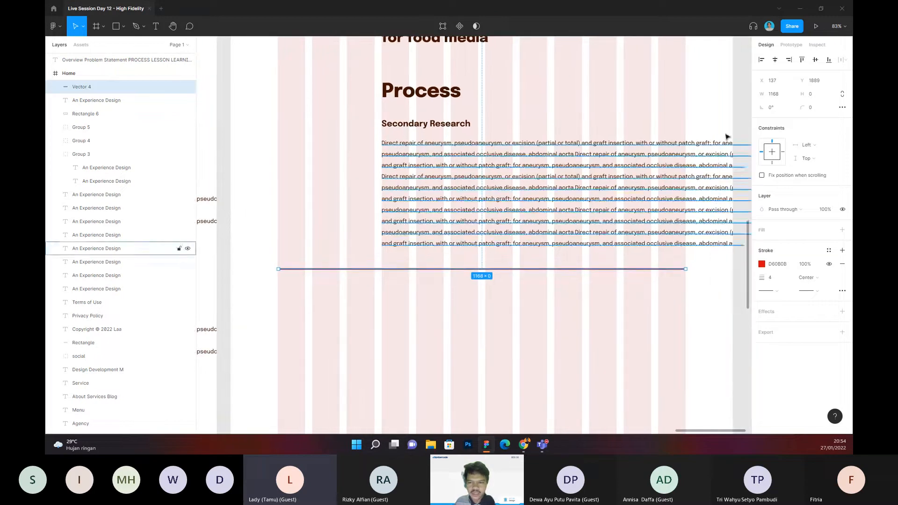
{"action": "left_click", "coordinate": [788, 95]}
{"action": "type", "text": "1168/3"}
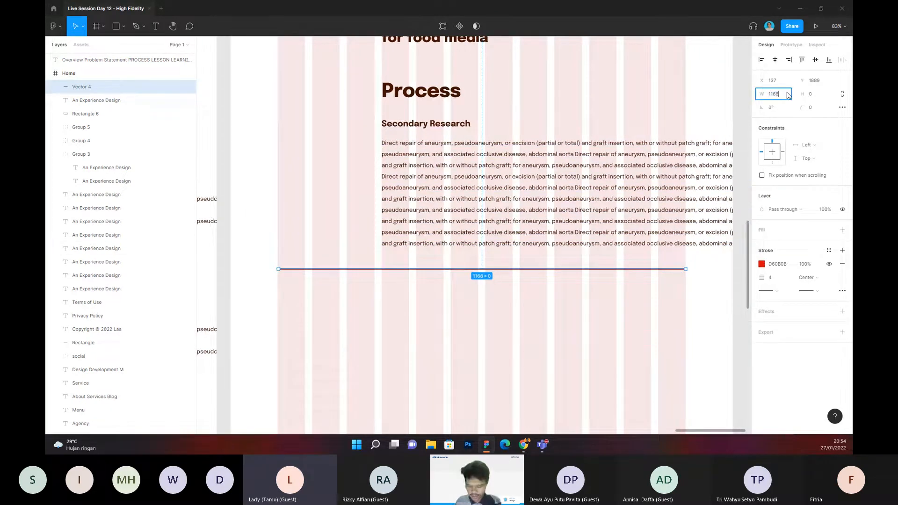
{"action": "key", "text": "Return"}
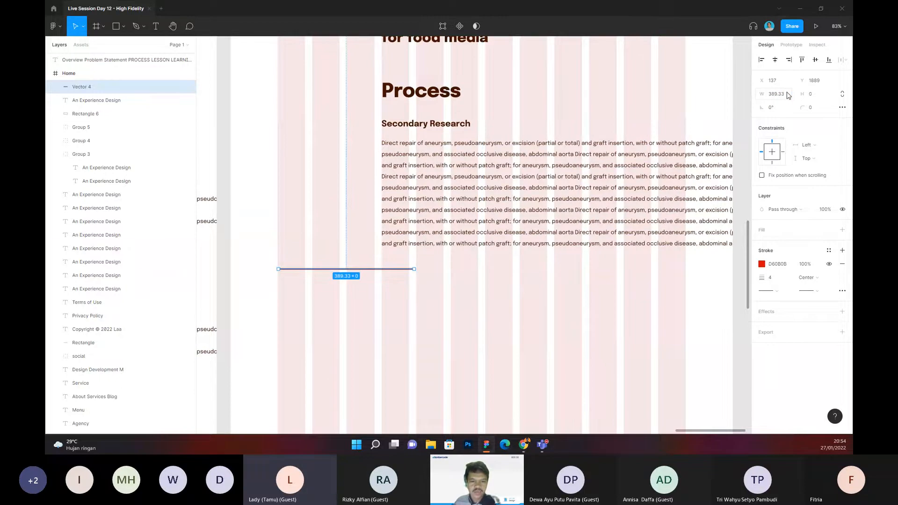
Step: Duplicate the shortened line twice and place the copies end to end across the column grid
{"action": "left_click", "coordinate": [507, 304]}
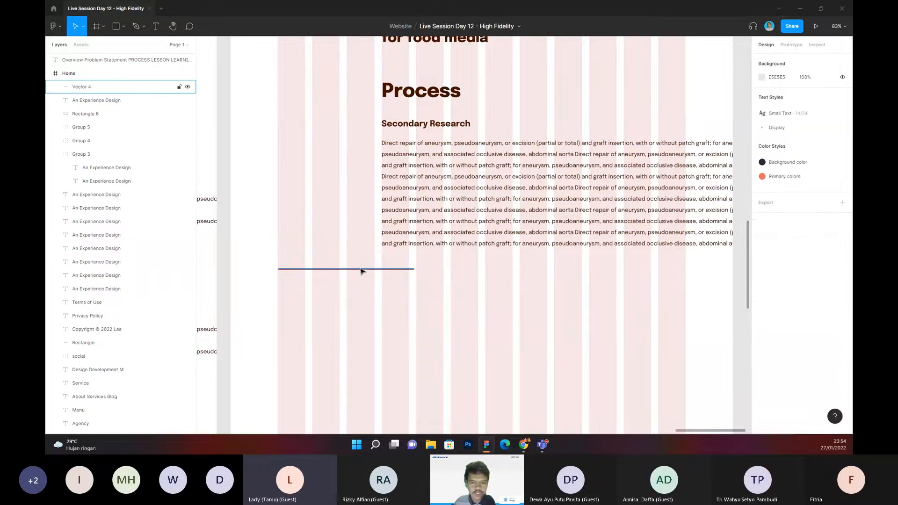
{"action": "left_click", "coordinate": [362, 270]}
{"action": "key", "text": "ctrl+d"}
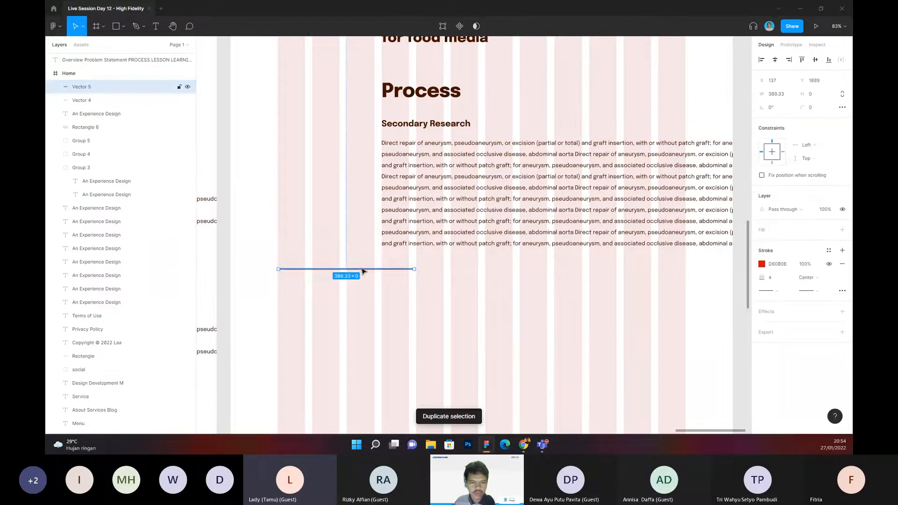
{"action": "left_click_drag", "start_coordinate": [443, 275], "coordinate": [491, 276]}
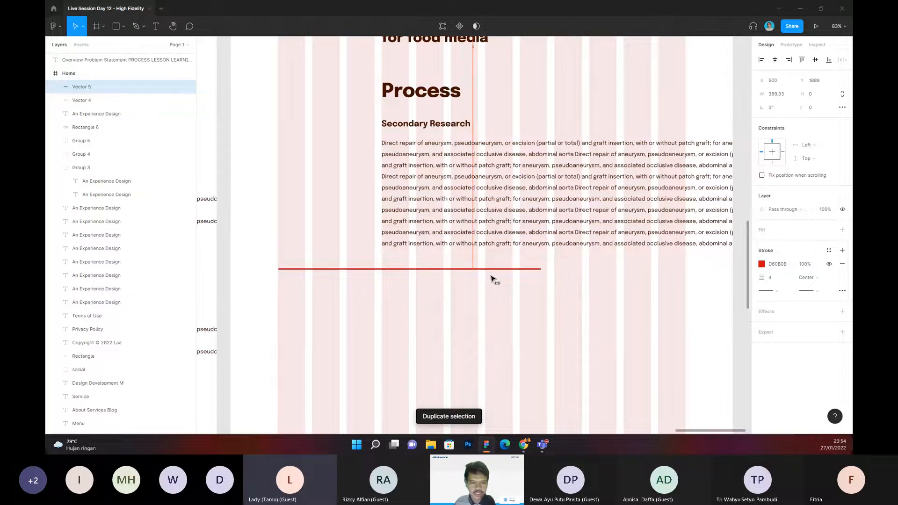
{"action": "key", "text": "ctrl+d"}
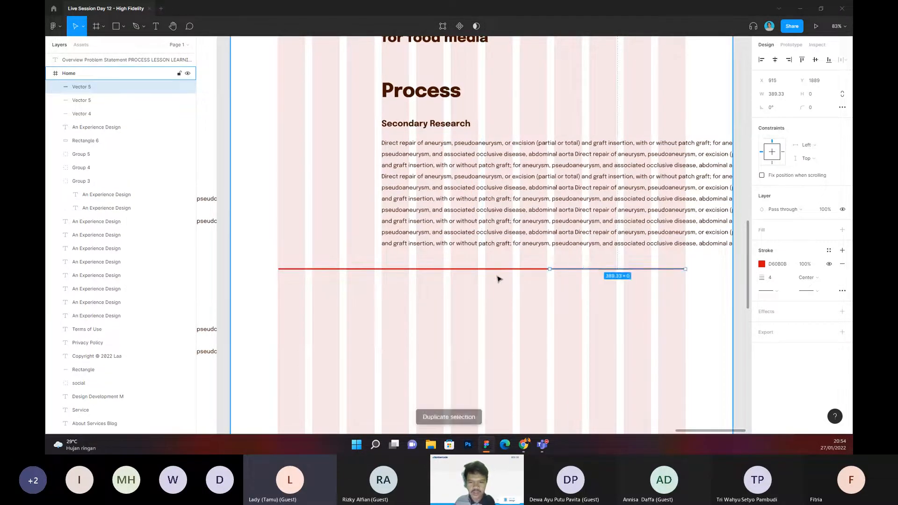
Step: Delete the first and last line segments, keeping only the middle third
{"action": "left_click", "coordinate": [498, 280]}
{"action": "left_click", "coordinate": [347, 269]}
{"action": "left_click", "coordinate": [609, 275], "text": "shift"}
{"action": "key", "text": "Delete"}
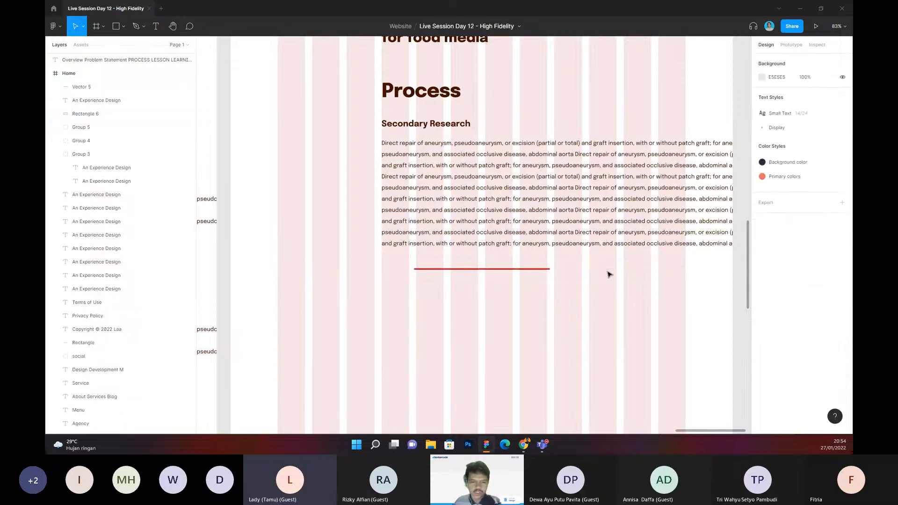
Step: Stretch the remaining red line in both directions to about 568 wide, starting near the Process heading's left edge at X 440
{"action": "left_click", "coordinate": [495, 270]}
{"action": "left_click_drag", "start_coordinate": [495, 269], "coordinate": [555, 267]}
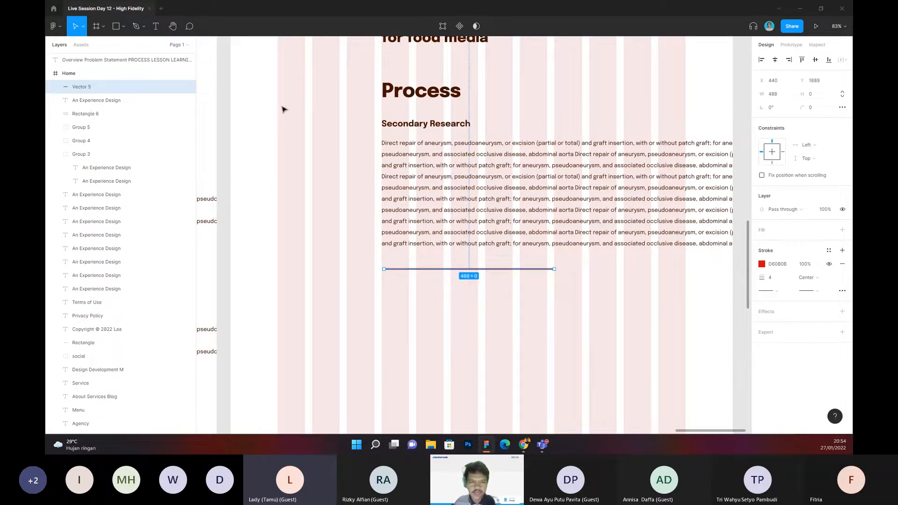
{"action": "left_click_drag", "start_coordinate": [556, 269], "coordinate": [582, 267]}
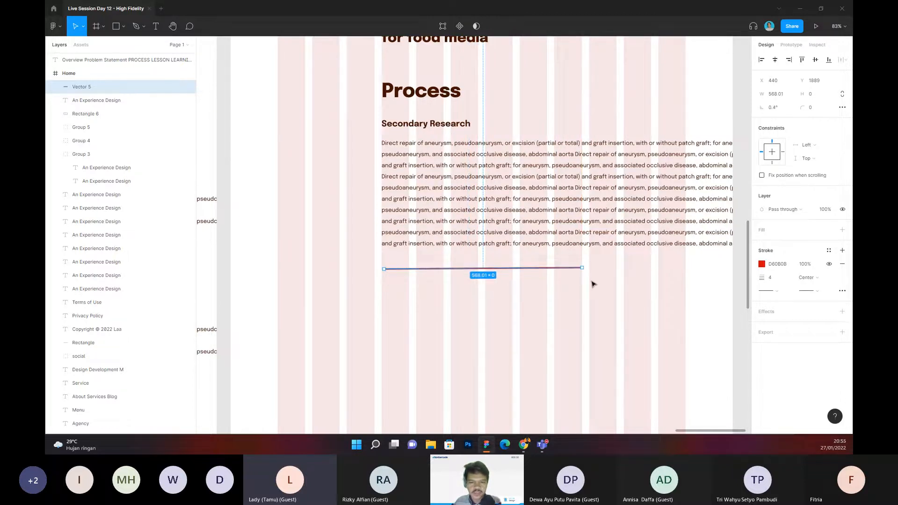
{"action": "left_click", "coordinate": [594, 285]}
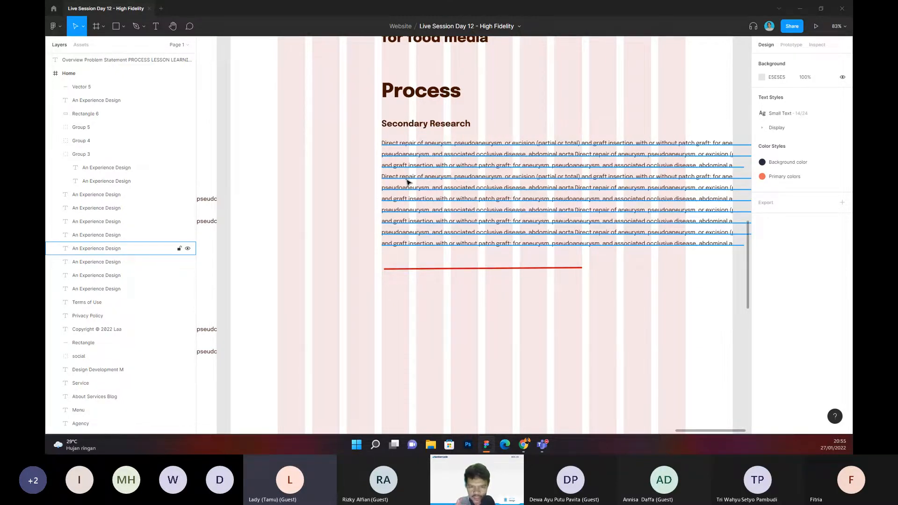
Step: Try the paragraph at the grid's left margin, then return it to align with the Process heading
{"action": "left_click_drag", "start_coordinate": [407, 182], "coordinate": [342, 174]}
{"action": "left_click_drag", "start_coordinate": [551, 108], "coordinate": [578, 112]}
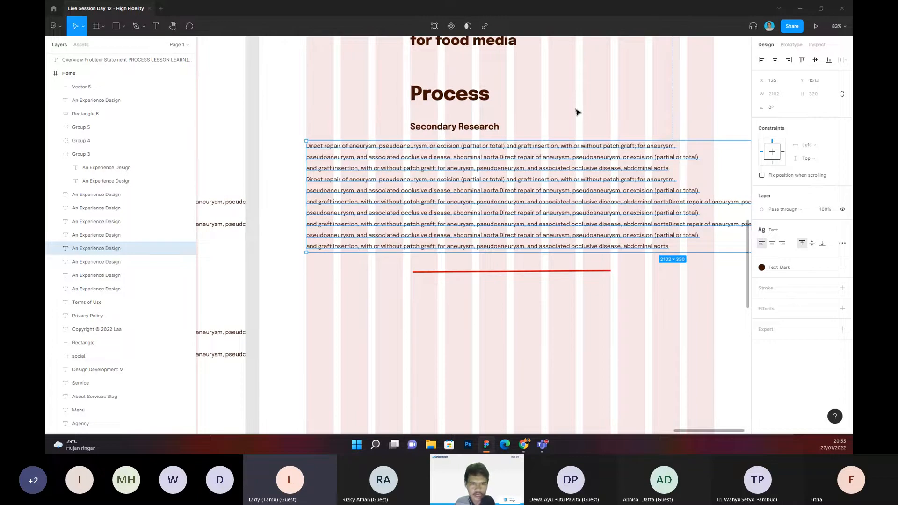
{"action": "left_click", "coordinate": [576, 110]}
{"action": "left_click_drag", "start_coordinate": [572, 112], "coordinate": [576, 110]}
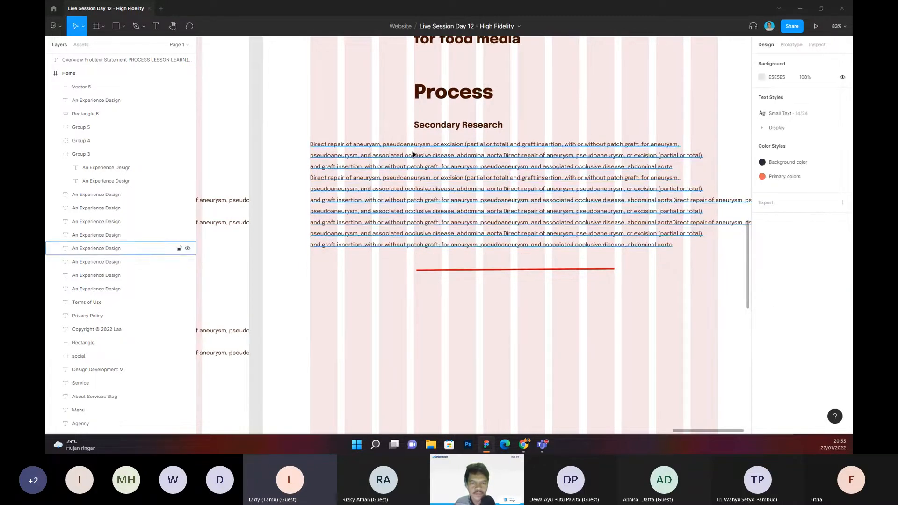
{"action": "left_click", "coordinate": [365, 156]}
{"action": "left_click_drag", "start_coordinate": [366, 156], "coordinate": [467, 164]}
{"action": "left_click", "coordinate": [585, 120]}
{"action": "left_click_drag", "start_coordinate": [585, 120], "coordinate": [551, 123]}
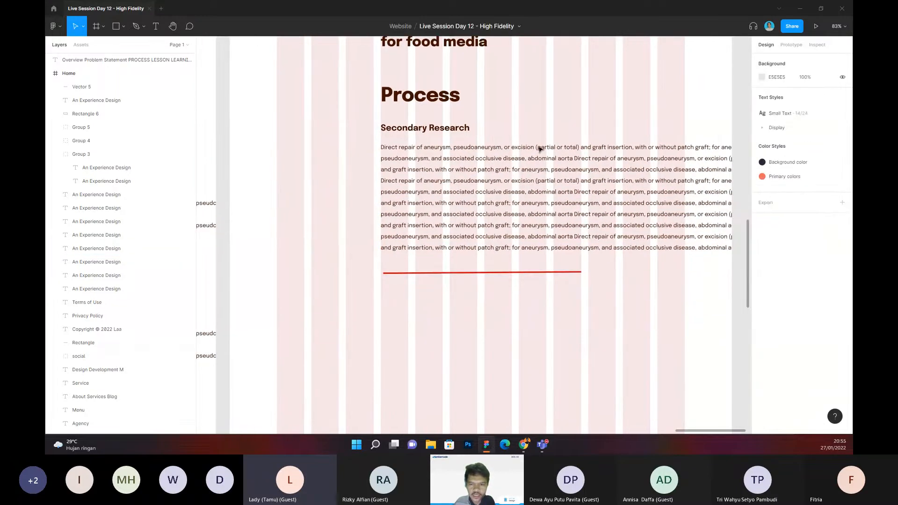
Step: Narrow the first paragraph's text box so its lines wrap within the column grid
{"action": "left_click", "coordinate": [585, 158]}
{"action": "scroll", "coordinate": [597, 121], "scroll_direction": "down", "scroll_amount": 1}
{"action": "scroll", "coordinate": [595, 124], "scroll_direction": "down", "scroll_amount": 3}
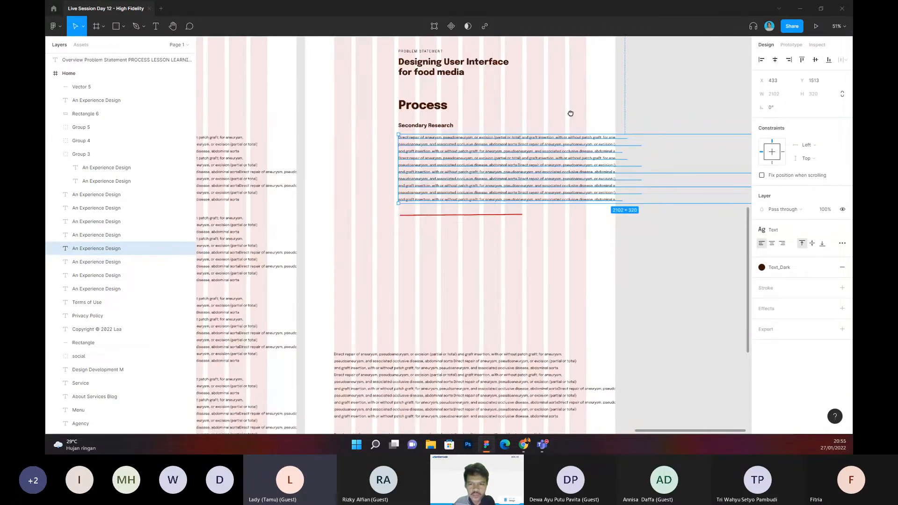
{"action": "left_click_drag", "start_coordinate": [626, 151], "coordinate": [561, 155]}
{"action": "left_click", "coordinate": [499, 148]}
{"action": "scroll", "coordinate": [489, 158], "scroll_direction": "up", "scroll_amount": 2}
{"action": "scroll", "coordinate": [422, 165], "scroll_direction": "up", "scroll_amount": 2}
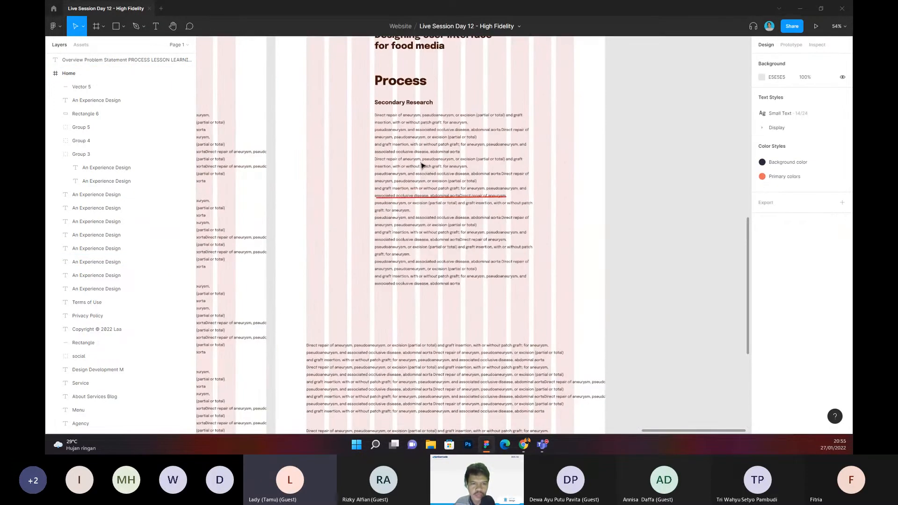
Step: Cut everything from "and graft insertion" onward out of the Secondary Research paragraph, keeping only its first four lines
{"action": "scroll", "coordinate": [422, 165], "scroll_direction": "up", "scroll_amount": 3}
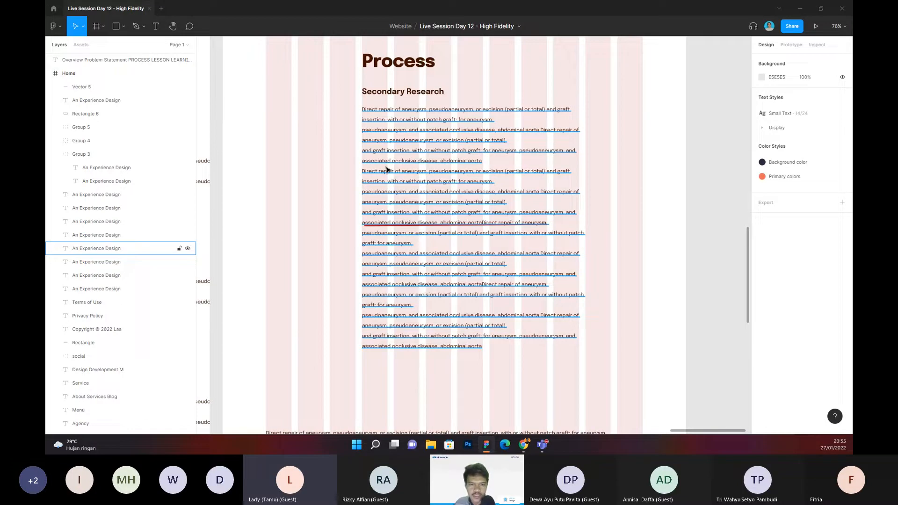
{"action": "left_click", "coordinate": [415, 159]}
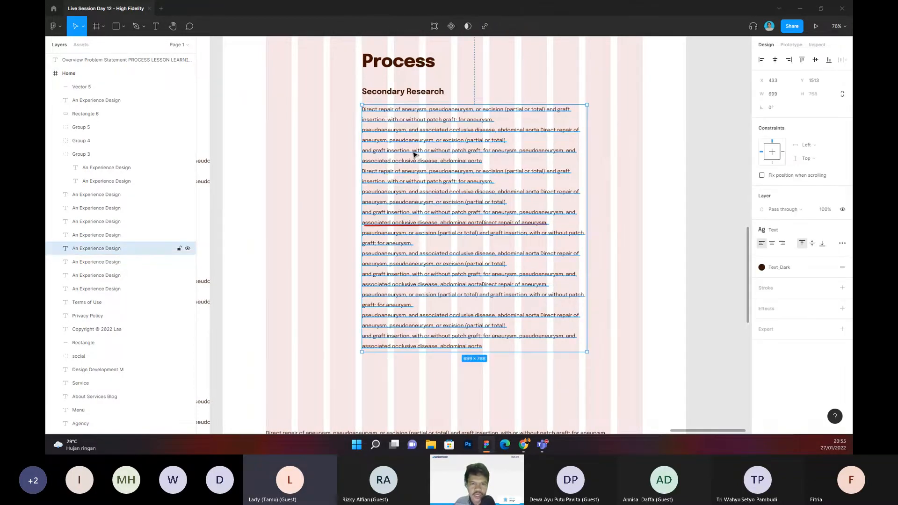
{"action": "double_click", "coordinate": [487, 123]}
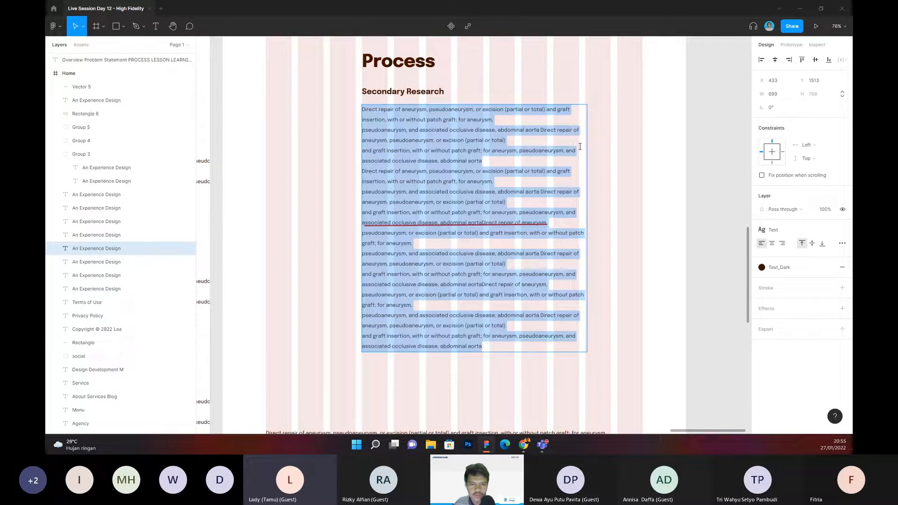
{"action": "left_click", "coordinate": [507, 140]}
{"action": "left_click_drag", "start_coordinate": [363, 150], "coordinate": [554, 377]}
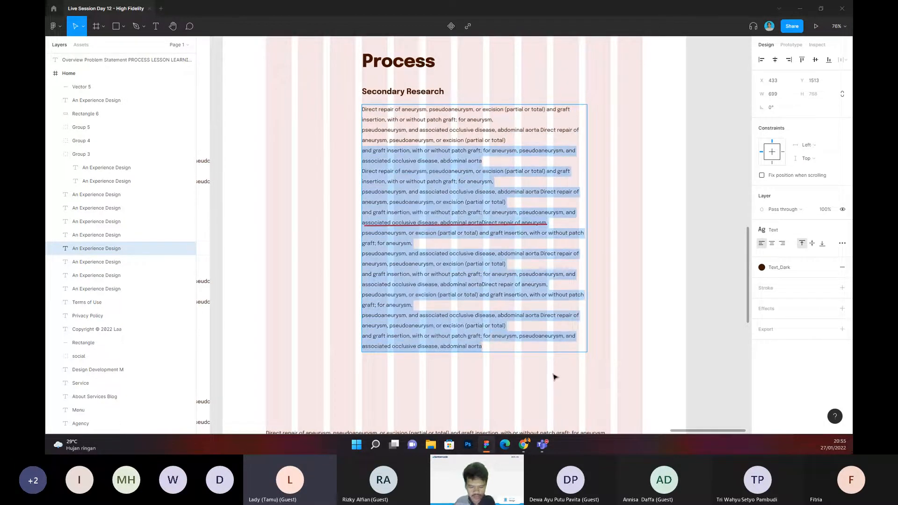
{"action": "key", "text": "BackSpace"}
{"action": "key", "text": "Escape"}
Step: Paste the cut text into a new text layer below the Secondary Research paragraph, starting at X 216, Y 1836
{"action": "scroll", "coordinate": [381, 286], "scroll_direction": "up", "scroll_amount": 2}
{"action": "scroll", "coordinate": [381, 287], "scroll_direction": "left", "scroll_amount": 3}
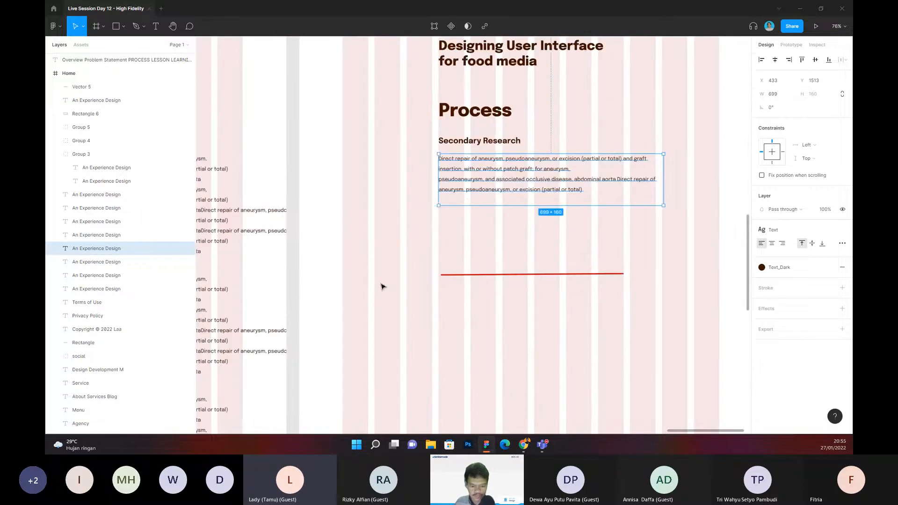
{"action": "key", "text": "Escape"}
{"action": "key", "text": "t"}
{"action": "left_click", "coordinate": [371, 268]}
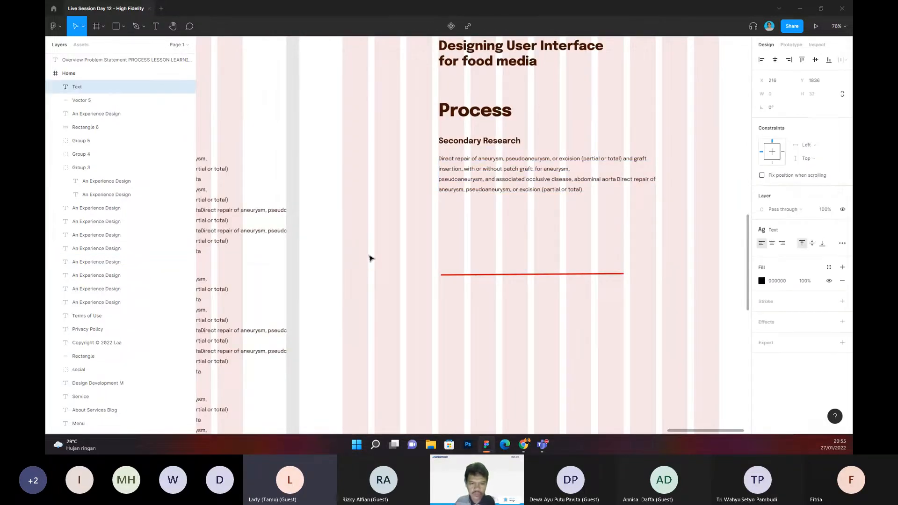
{"action": "key", "text": "ctrl+v"}
{"action": "scroll", "coordinate": [475, 201], "scroll_direction": "up", "scroll_amount": 3}
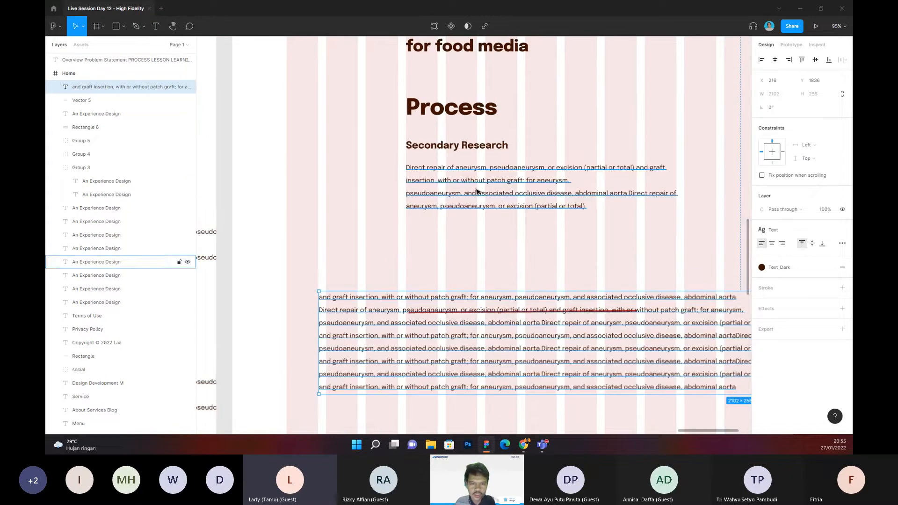
Step: Remove the paragraph's trailing empty line and the line break before "pseudoaneurysm, and associated"
{"action": "left_click", "coordinate": [561, 129]}
{"action": "left_click_drag", "start_coordinate": [551, 133], "coordinate": [536, 149]}
{"action": "left_click", "coordinate": [514, 216]}
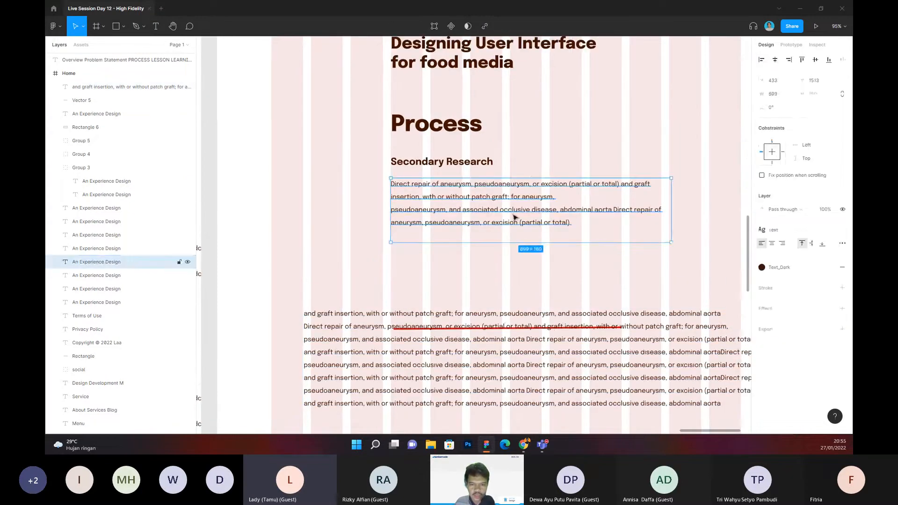
{"action": "double_click", "coordinate": [435, 229]}
{"action": "left_click", "coordinate": [405, 233]}
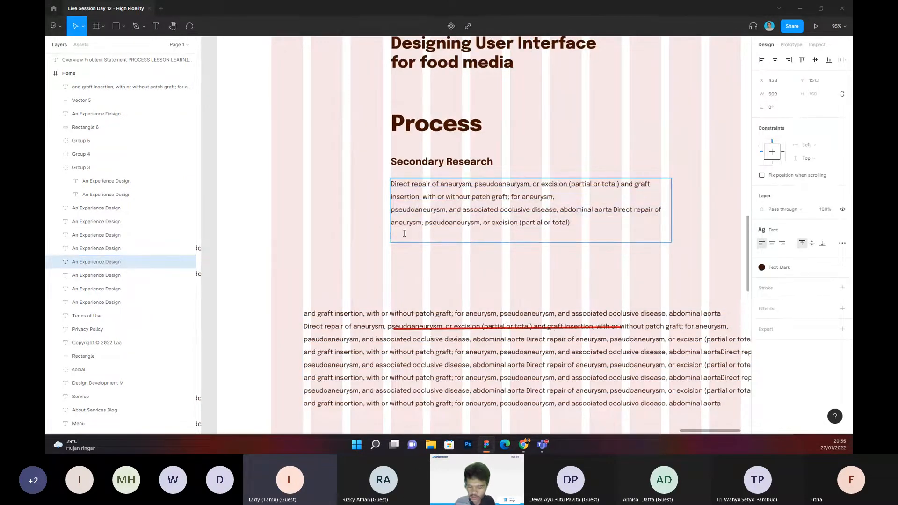
{"action": "key", "text": "BackSpace"}
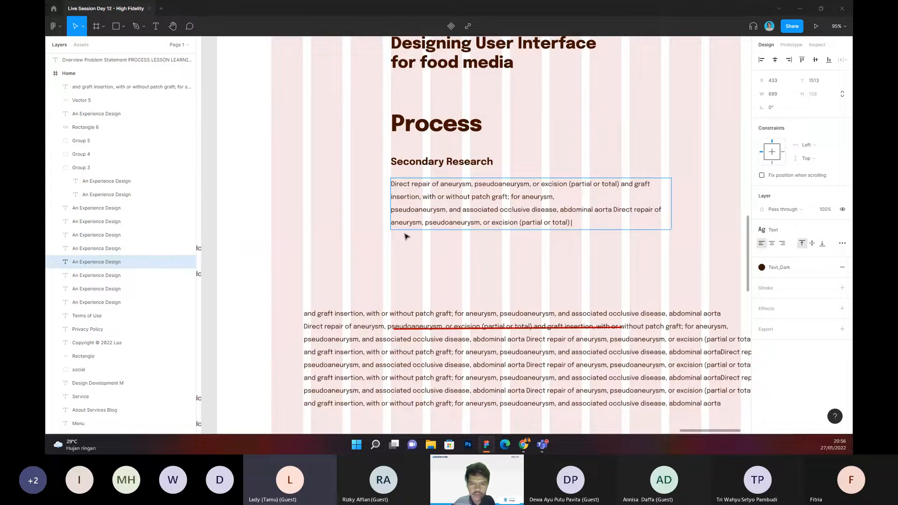
{"action": "left_click", "coordinate": [392, 210]}
{"action": "key", "text": "BackSpace"}
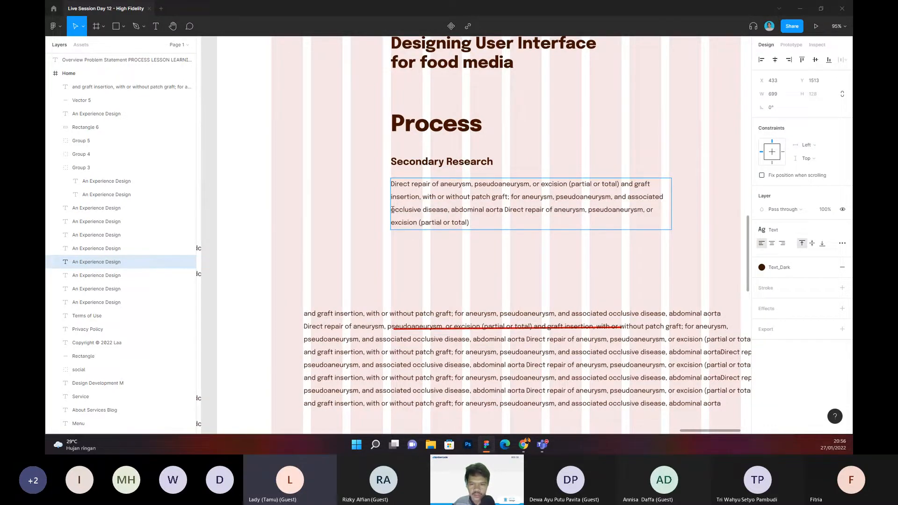
Step: Break the paragraph before "or excision (partial or total)" so that phrase starts its last line
{"action": "left_click", "coordinate": [646, 210]}
{"action": "key", "text": "Return"}
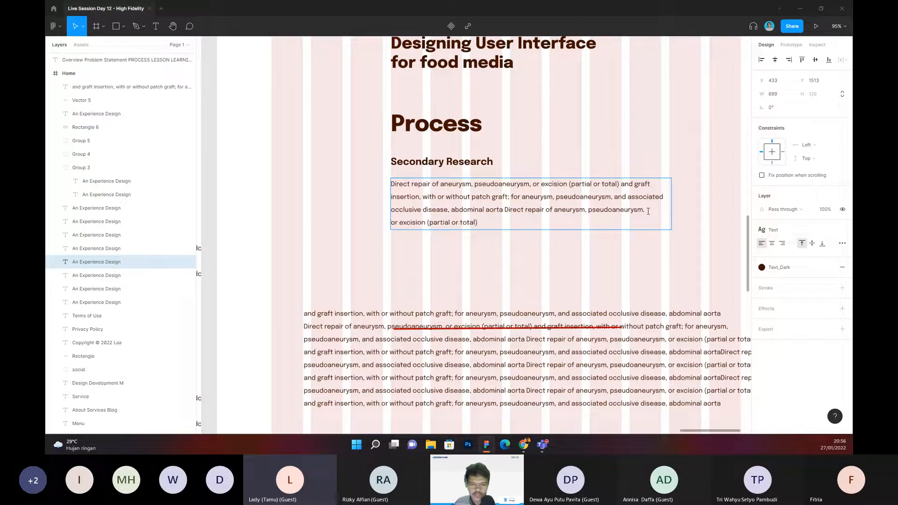
{"action": "left_click", "coordinate": [527, 272]}
{"action": "left_click", "coordinate": [527, 272]}
Step: Detach the text style from the Secondary Research paragraph
{"action": "scroll", "coordinate": [509, 252], "scroll_direction": "down", "scroll_amount": 1}
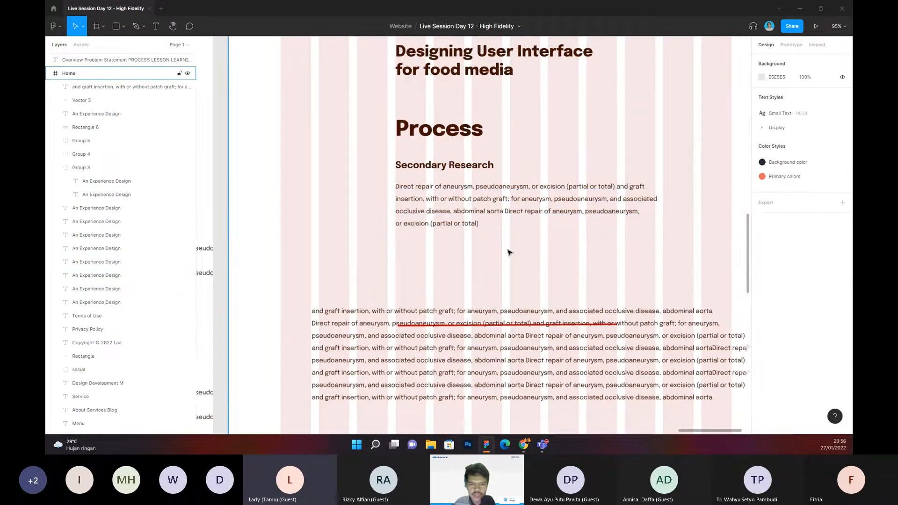
{"action": "scroll", "coordinate": [509, 253], "scroll_direction": "down", "scroll_amount": 1}
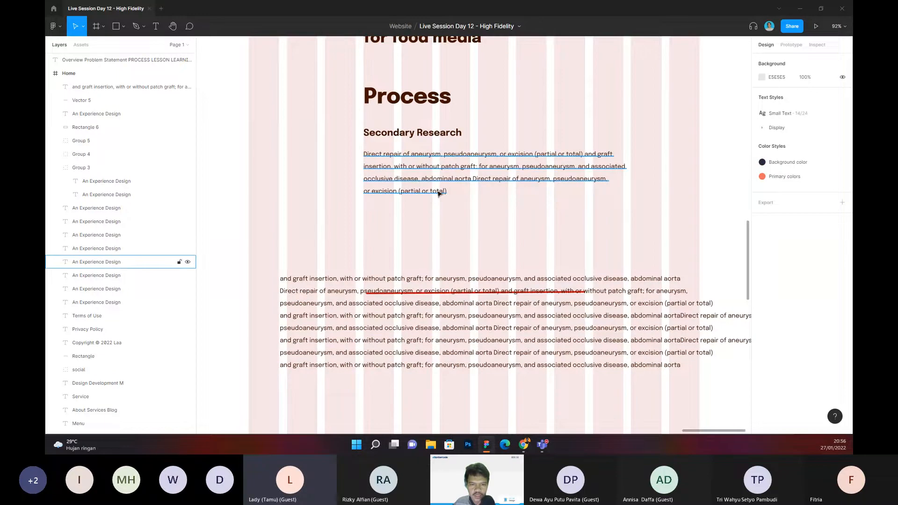
{"action": "scroll", "coordinate": [440, 193], "scroll_direction": "right", "scroll_amount": 1}
{"action": "scroll", "coordinate": [411, 197], "scroll_direction": "up", "scroll_amount": 1}
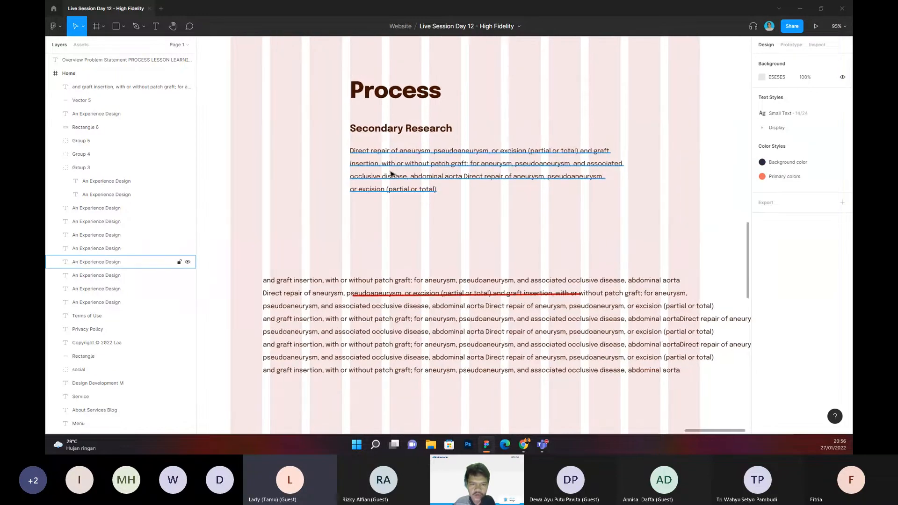
{"action": "left_click", "coordinate": [361, 165]}
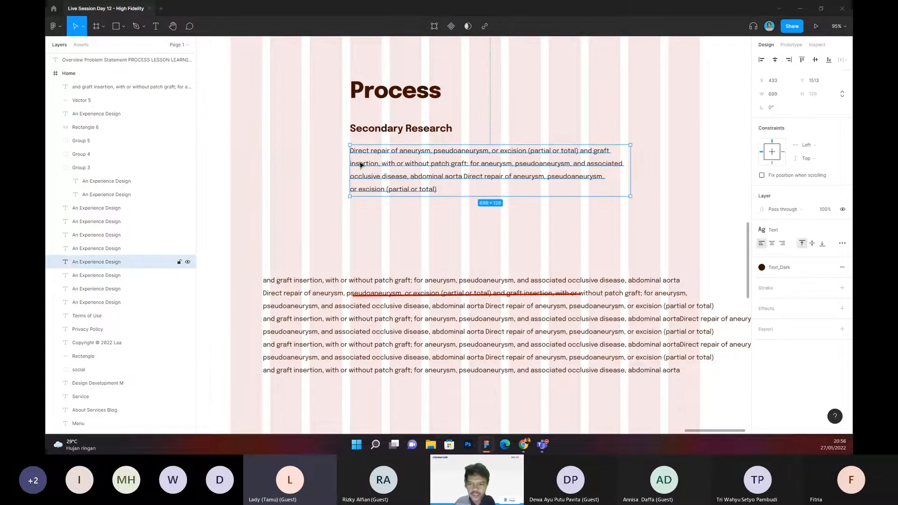
{"action": "left_click", "coordinate": [841, 230]}
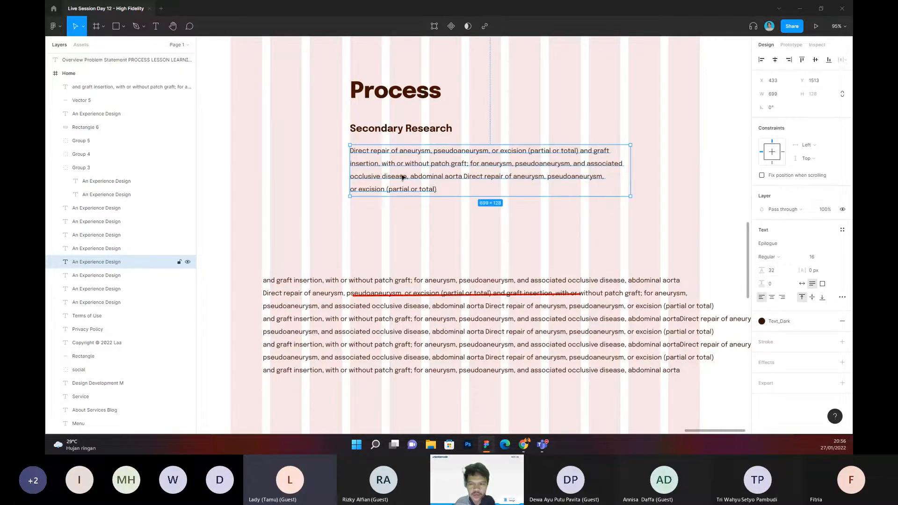
{"action": "scroll", "coordinate": [401, 178], "scroll_direction": "up", "scroll_amount": 2}
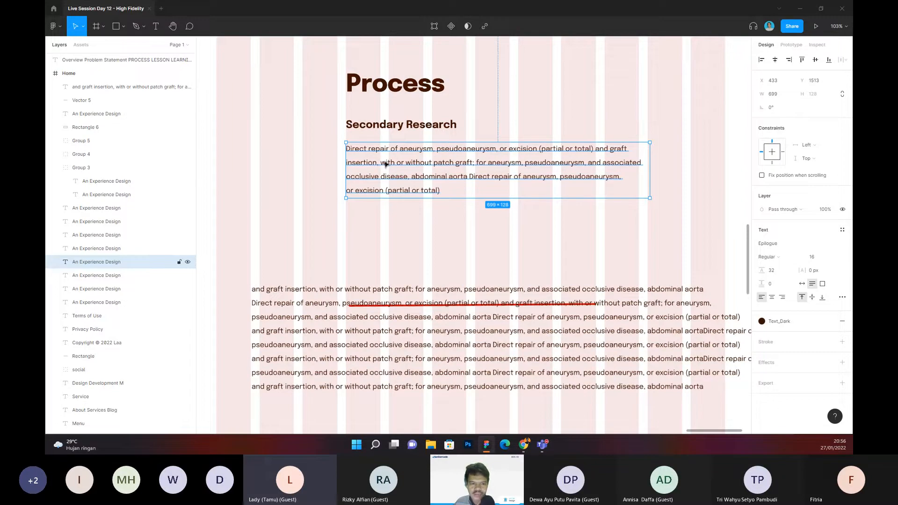
{"action": "scroll", "coordinate": [386, 164], "scroll_direction": "up", "scroll_amount": 3}
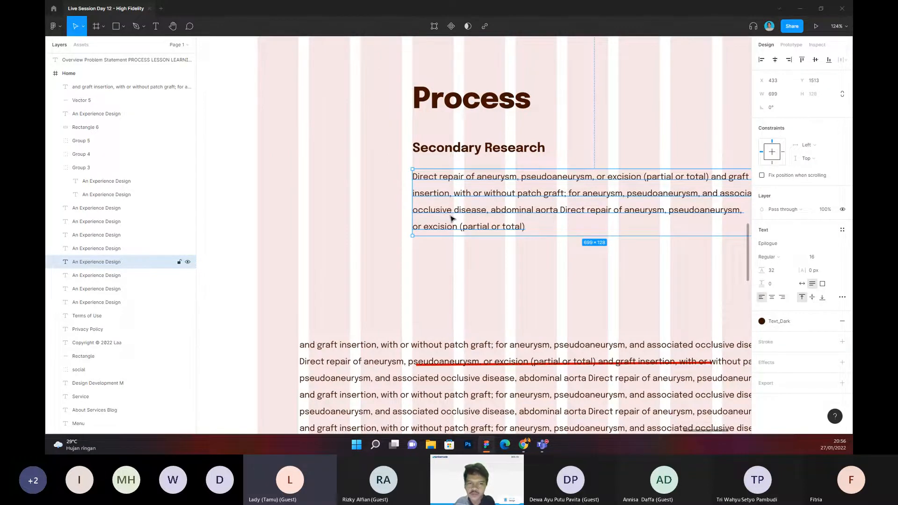
Step: Add a text note under the paragraph reading "Min text deskripsi di case study : 16px"
{"action": "left_click", "coordinate": [482, 246]}
{"action": "left_click_drag", "start_coordinate": [500, 250], "coordinate": [479, 252]}
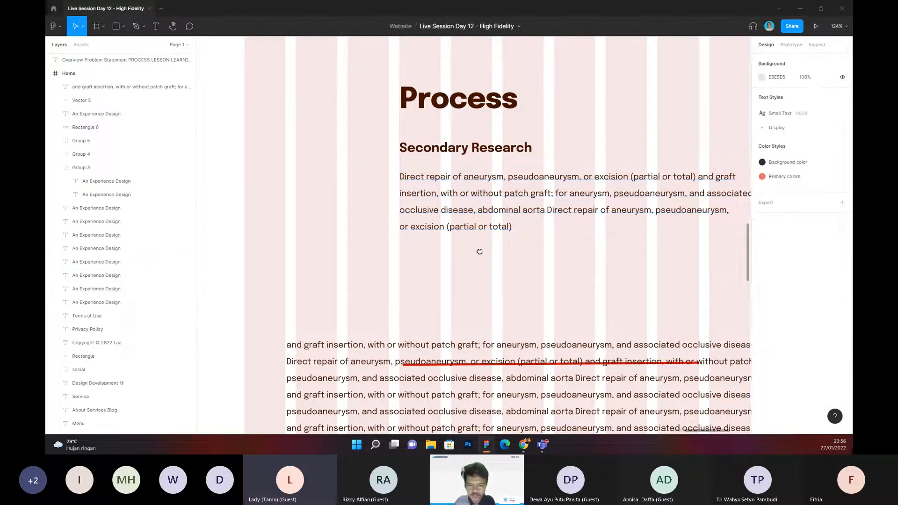
{"action": "key", "text": "t"}
{"action": "left_click", "coordinate": [388, 259]}
{"action": "type", "text": "Min"}
{"action": "key", "text": "Escape"}
{"action": "type", "text": "text deskripsi di case study : 16px"}
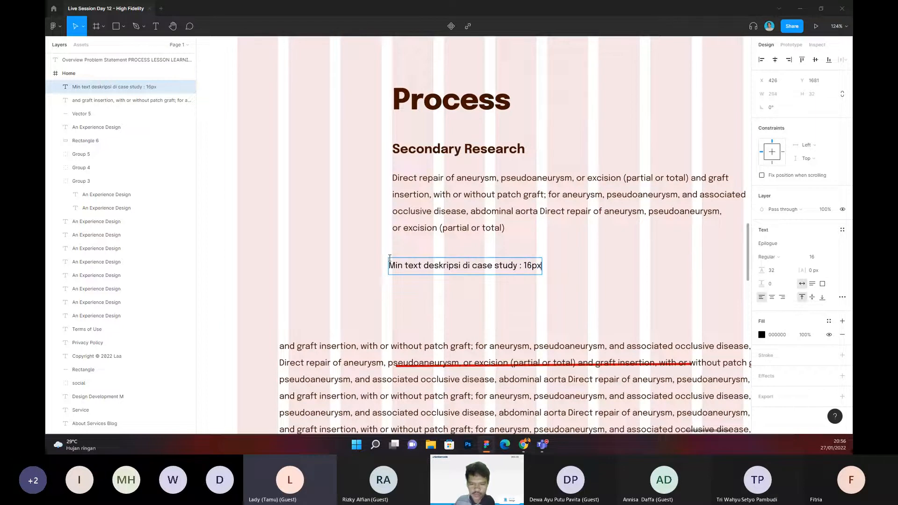
{"action": "type", "text": " boleh lebih"}
Step: Extend the note with "boleh lebih" and a second line, "setidaknya tidak lebih dari 20 16px-20px"
{"action": "key", "text": "Return"}
{"action": "type", "text": "setidaknya tidak lebih d"}
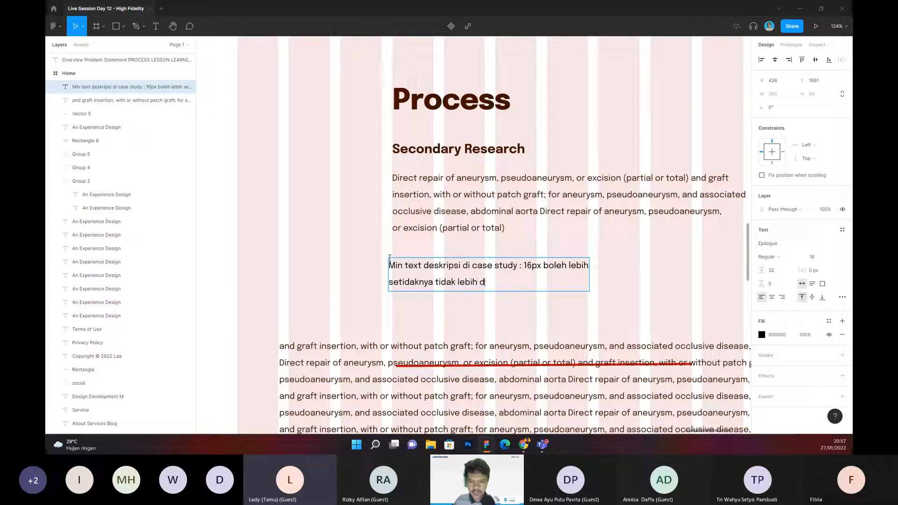
{"action": "type", "text": "ari 20"}
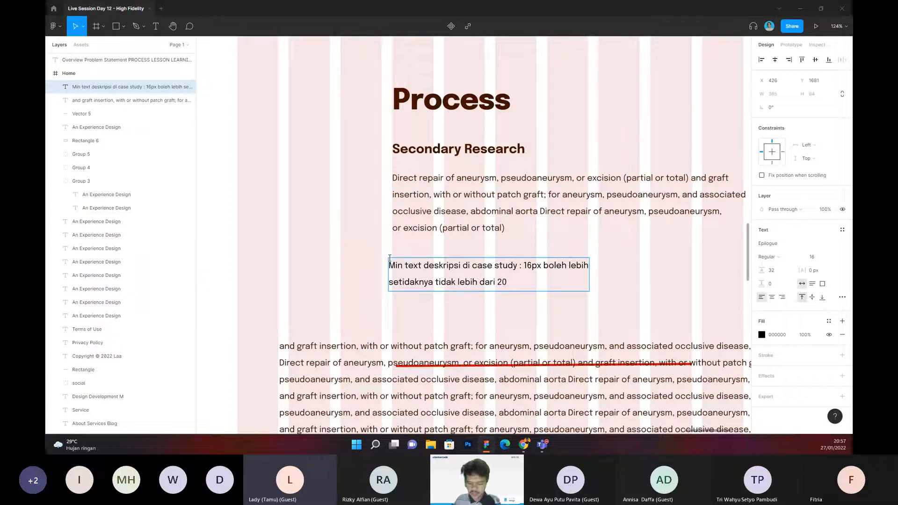
{"action": "type", "text": " 16"}
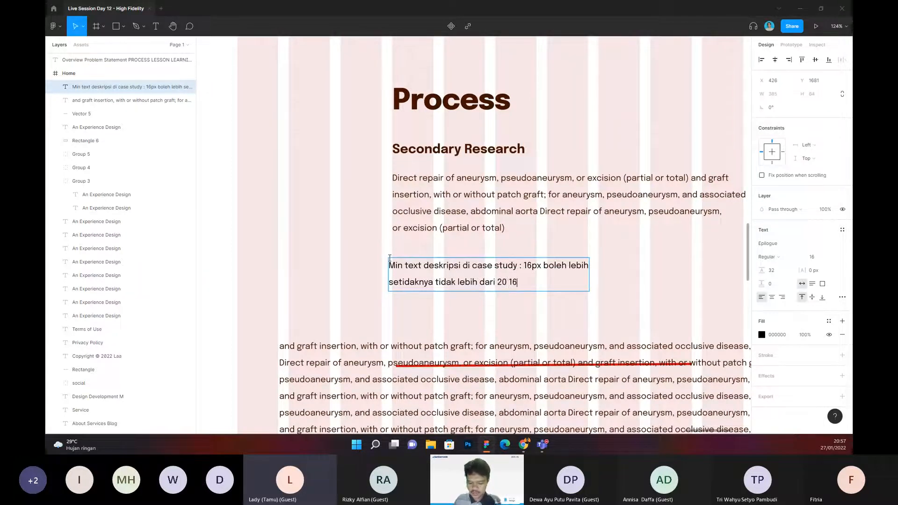
{"action": "type", "text": "px-"}
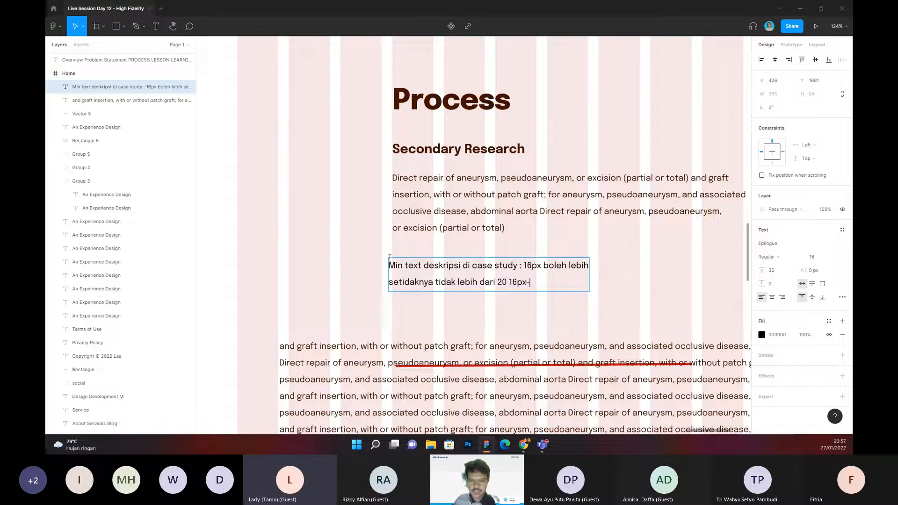
{"action": "type", "text": "20ps"}
{"action": "key", "text": "BackSpace"}
{"action": "key", "text": "BackSpace"}
{"action": "type", "text": "ps"}
{"action": "key", "text": "BackSpace"}
{"action": "type", "text": "x"}
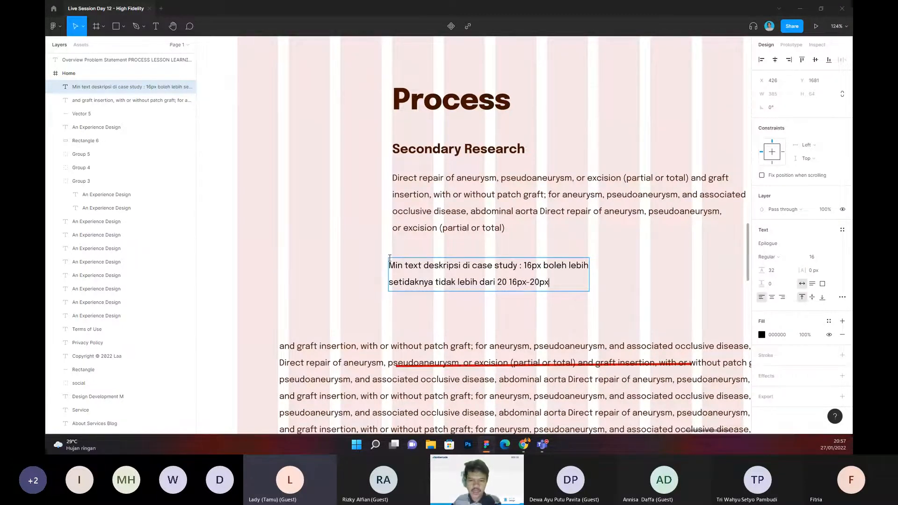
{"action": "left_click", "coordinate": [523, 246]}
{"action": "left_click", "coordinate": [453, 153]}
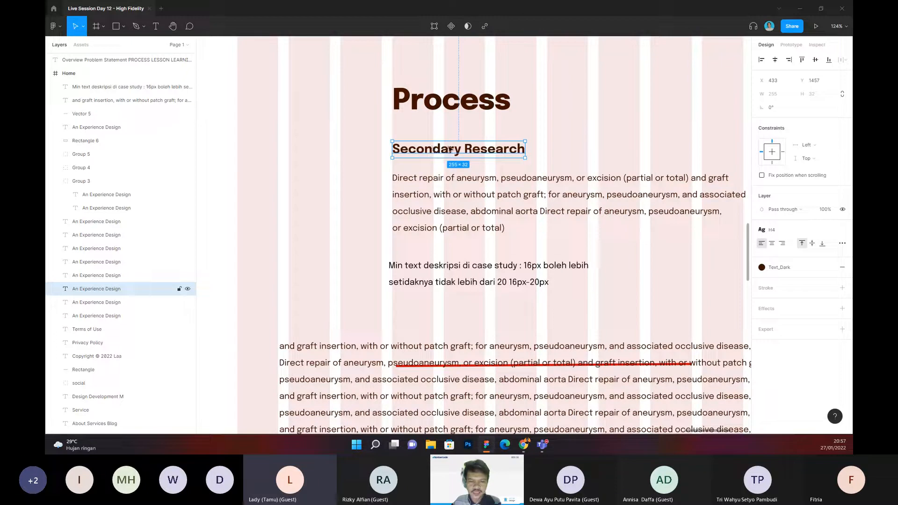
{"action": "left_click", "coordinate": [552, 157]}
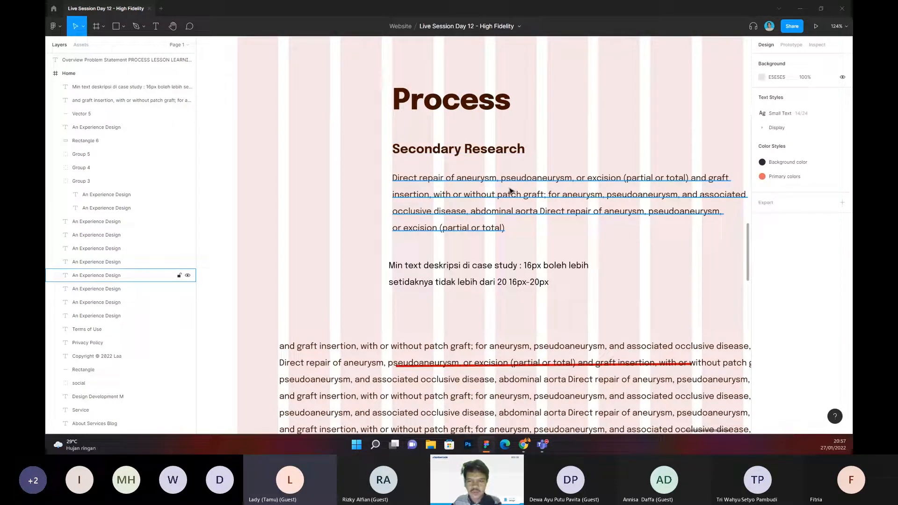
{"action": "scroll", "coordinate": [497, 267], "scroll_direction": "down", "scroll_amount": 1}
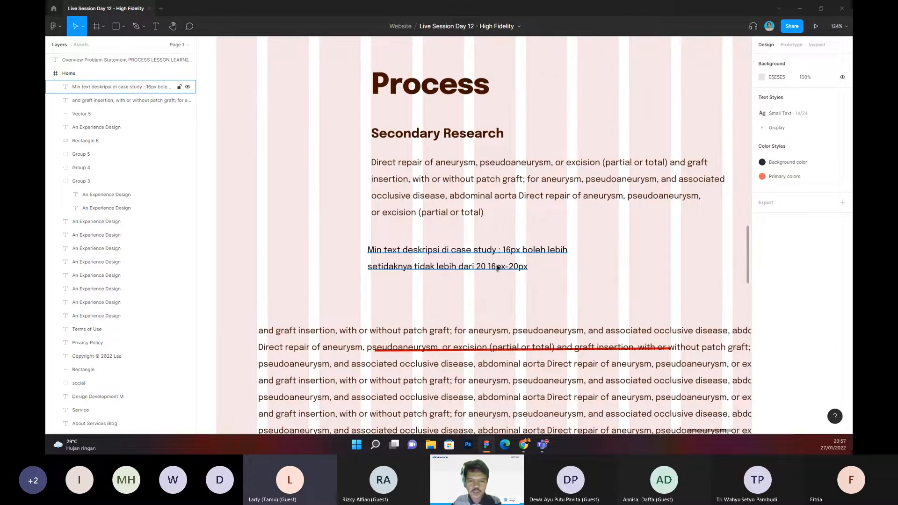
{"action": "double_click", "coordinate": [510, 265]}
{"action": "left_click", "coordinate": [513, 267]}
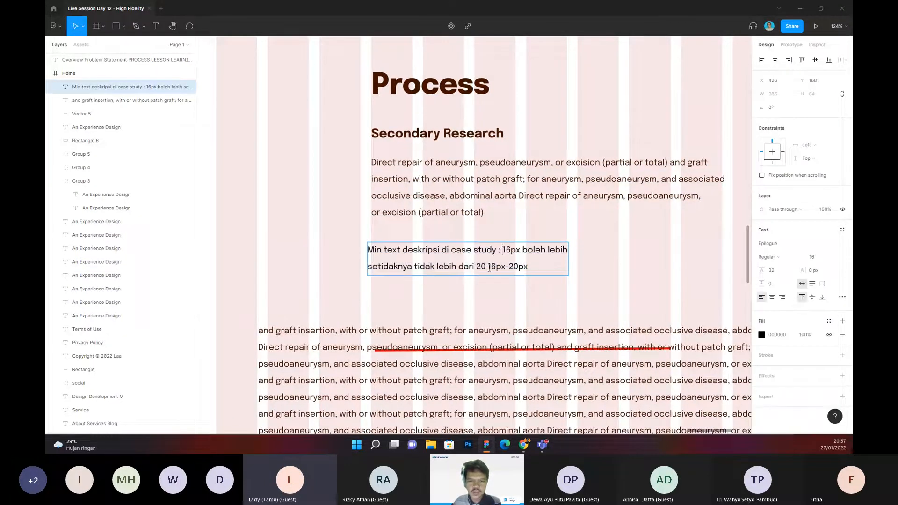
{"action": "key", "text": "Escape"}
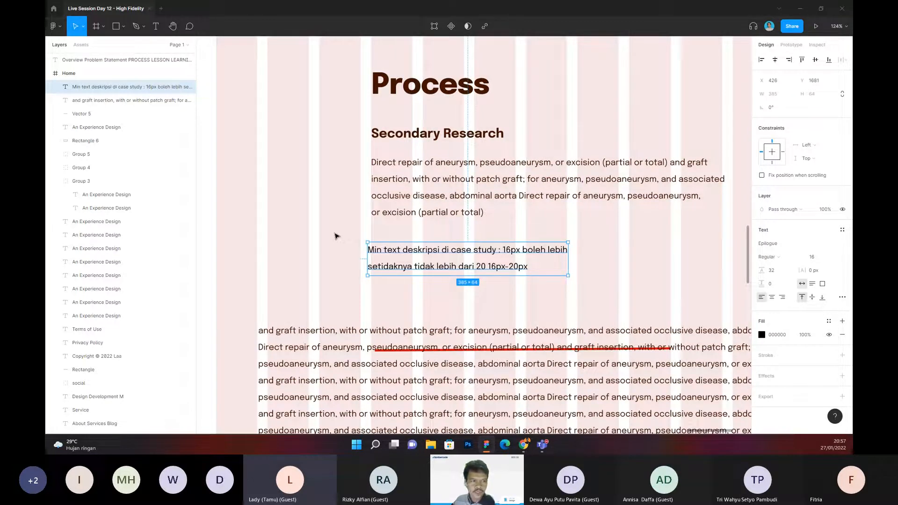
Step: Move the text-size note out beside the Secondary Research paragraph's left edge, to about X -40, Y 1565
{"action": "left_click_drag", "start_coordinate": [334, 233], "coordinate": [368, 228]}
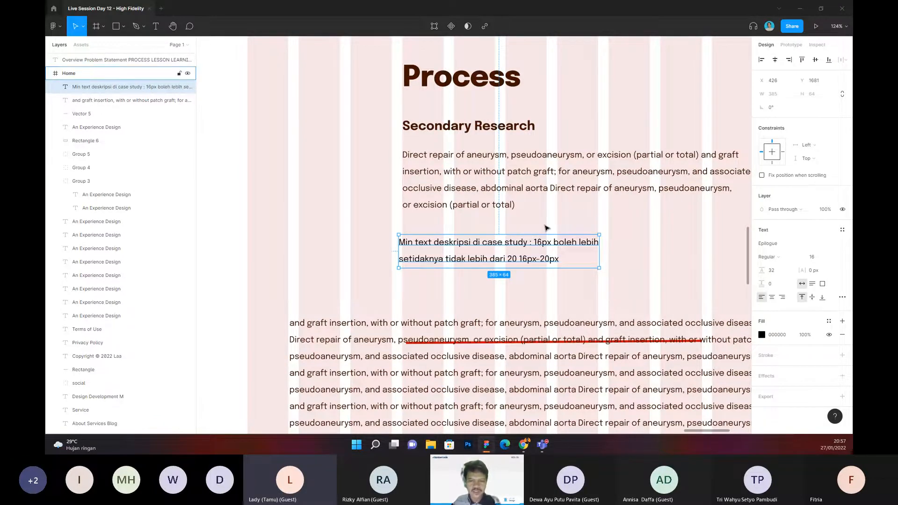
{"action": "scroll", "coordinate": [546, 228], "scroll_direction": "down", "scroll_amount": 1}
{"action": "scroll", "coordinate": [547, 228], "scroll_direction": "down", "scroll_amount": 2}
{"action": "left_click_drag", "start_coordinate": [507, 251], "coordinate": [364, 220]}
{"action": "left_click", "coordinate": [342, 204]}
{"action": "scroll", "coordinate": [343, 208], "scroll_direction": "left", "scroll_amount": 1}
{"action": "scroll", "coordinate": [344, 207], "scroll_direction": "up", "scroll_amount": 1}
{"action": "left_click_drag", "start_coordinate": [460, 219], "coordinate": [425, 222]}
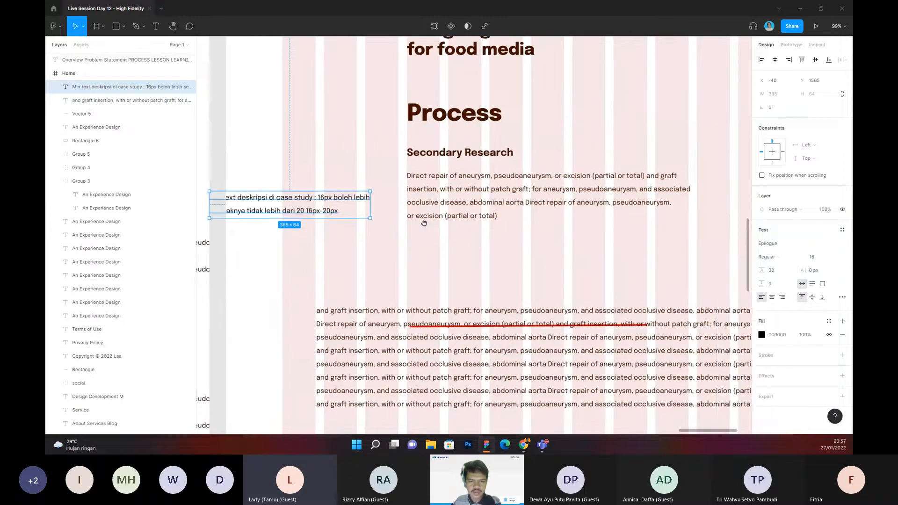
{"action": "left_click", "coordinate": [496, 234]}
{"action": "scroll", "coordinate": [500, 233], "scroll_direction": "up", "scroll_amount": 1}
{"action": "scroll", "coordinate": [500, 232], "scroll_direction": "up", "scroll_amount": 3}
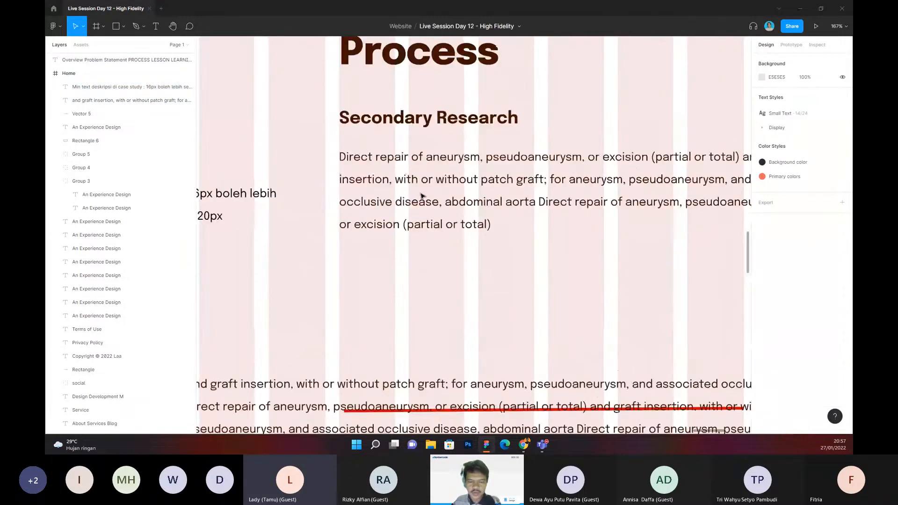
{"action": "scroll", "coordinate": [516, 260], "scroll_direction": "right", "scroll_amount": 1}
{"action": "scroll", "coordinate": [516, 261], "scroll_direction": "down", "scroll_amount": 1}
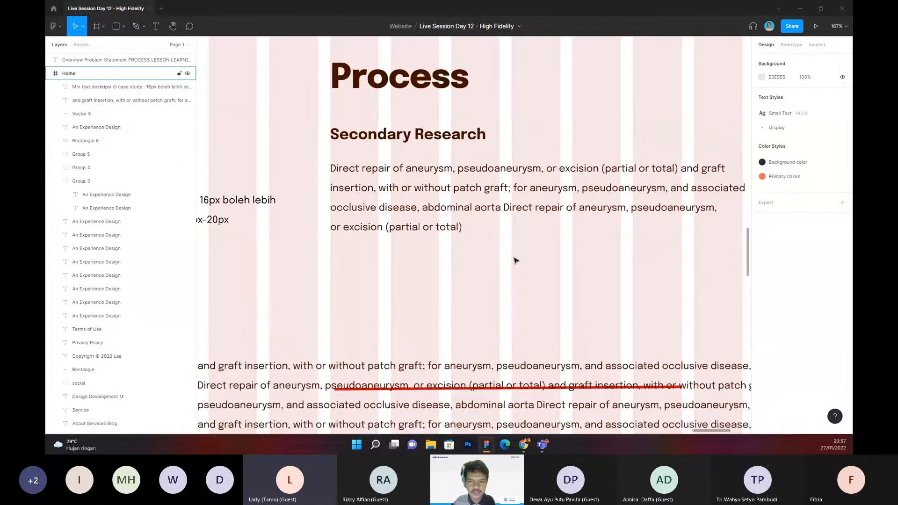
Step: Set the Secondary Research paragraph's line height to Auto
{"action": "mouse_move", "coordinate": [516, 257]}
{"action": "left_mouse_down"}
{"action": "mouse_move", "coordinate": [459, 257]}
{"action": "mouse_move", "coordinate": [519, 253]}
{"action": "left_mouse_up"}
{"action": "left_click_drag", "start_coordinate": [460, 247], "coordinate": [469, 251]}
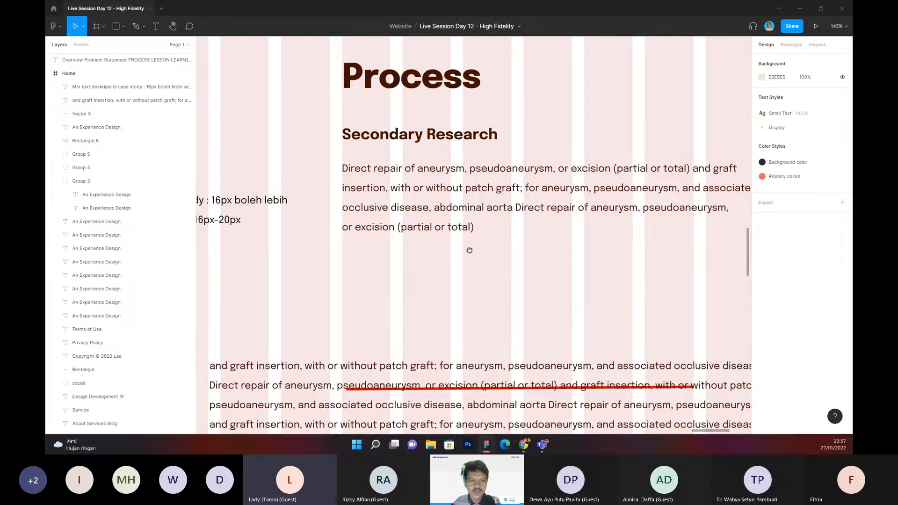
{"action": "left_click", "coordinate": [414, 213]}
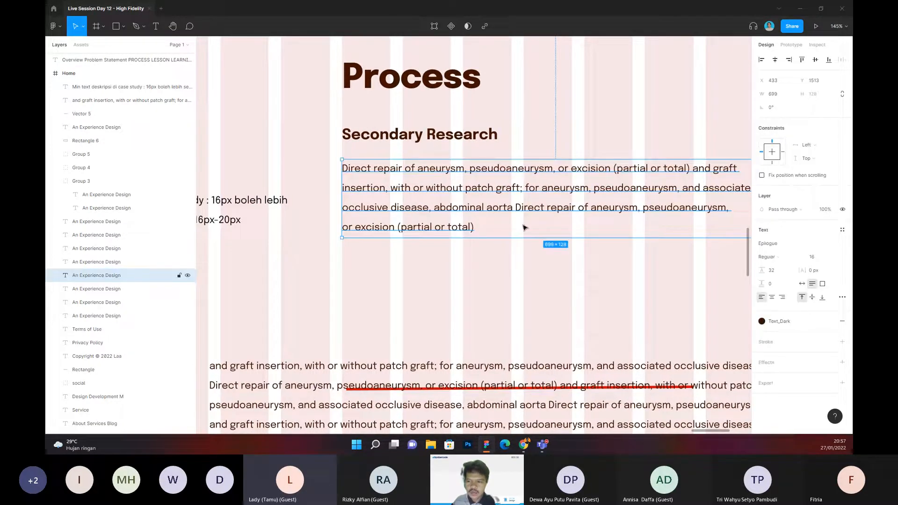
{"action": "left_click", "coordinate": [777, 274]}
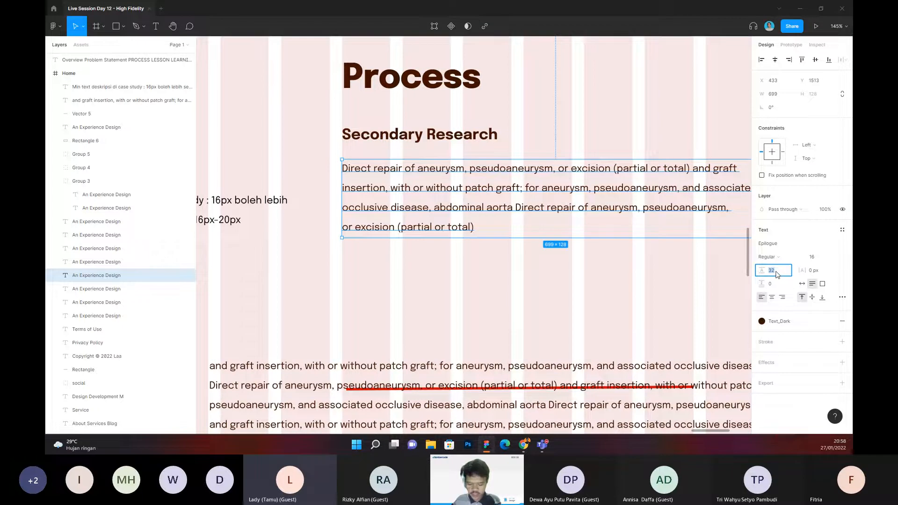
{"action": "type", "text": "auto"}
{"action": "key", "text": "Return"}
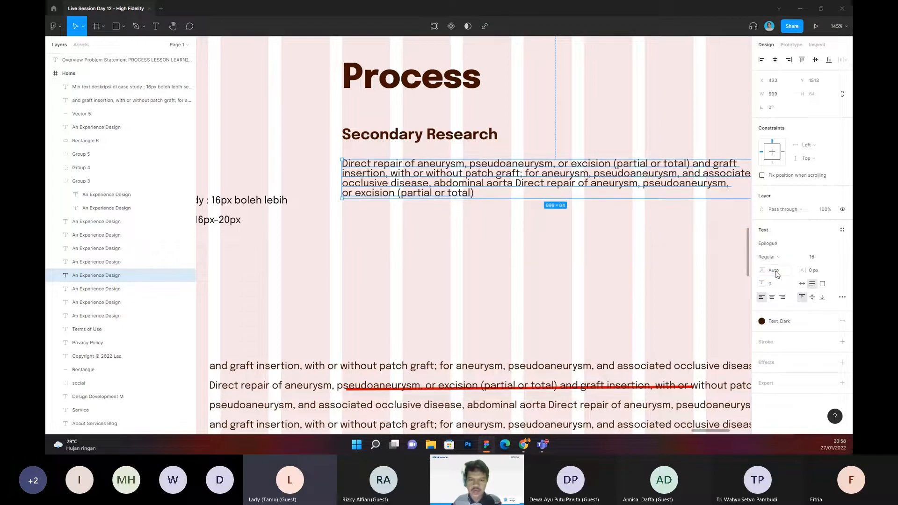
{"action": "left_click", "coordinate": [488, 234]}
Step: Examine the readability of the Secondary Research paragraph's line spacing at several zoom levels and check its line-height setting
{"action": "scroll", "coordinate": [491, 233], "scroll_direction": "down", "scroll_amount": 3}
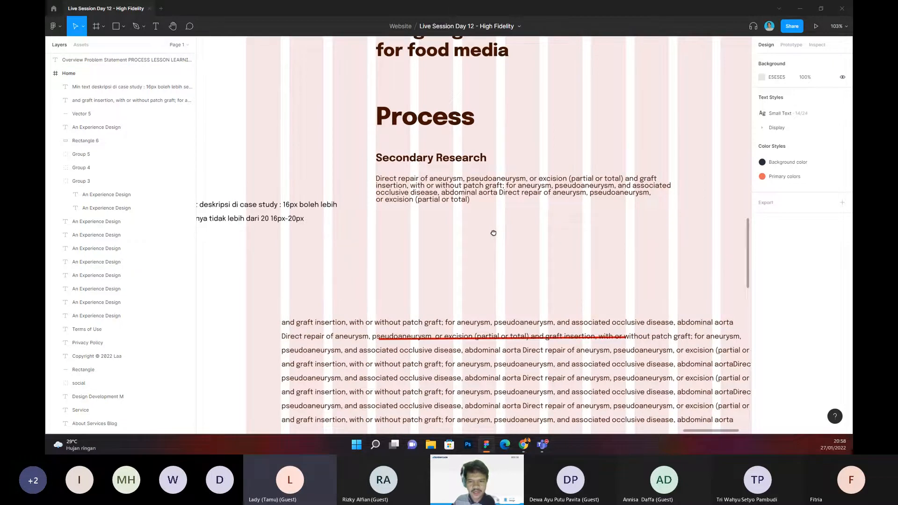
{"action": "scroll", "coordinate": [493, 233], "scroll_direction": "up", "scroll_amount": 2}
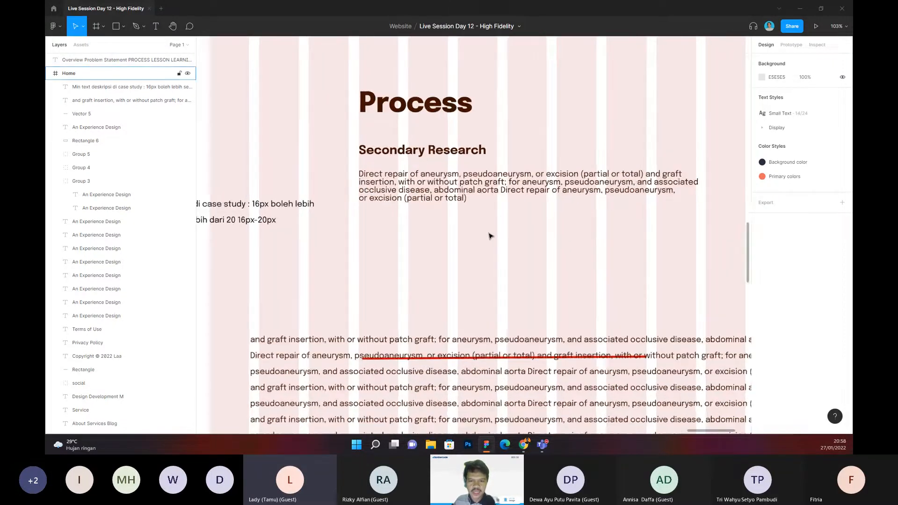
{"action": "scroll", "coordinate": [488, 241], "scroll_direction": "down", "scroll_amount": 2}
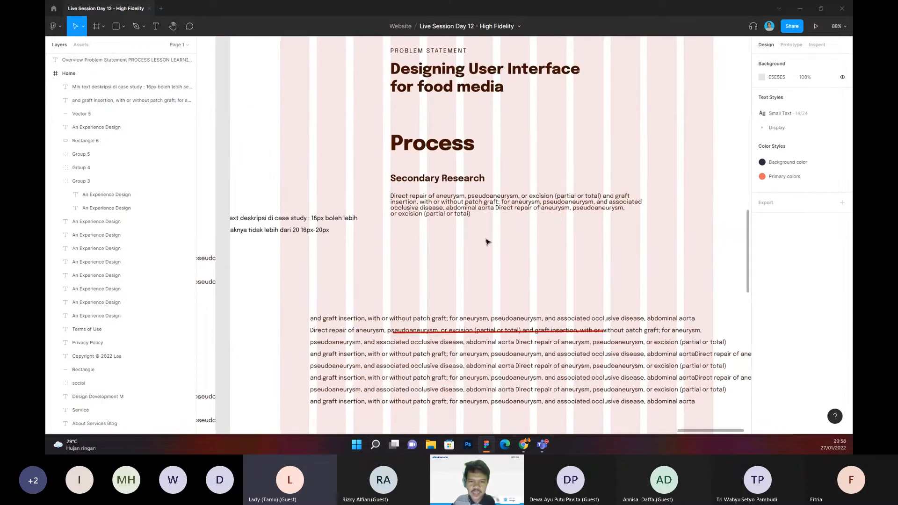
{"action": "scroll", "coordinate": [487, 241], "scroll_direction": "up", "scroll_amount": 1}
{"action": "scroll", "coordinate": [395, 200], "scroll_direction": "up", "scroll_amount": 2}
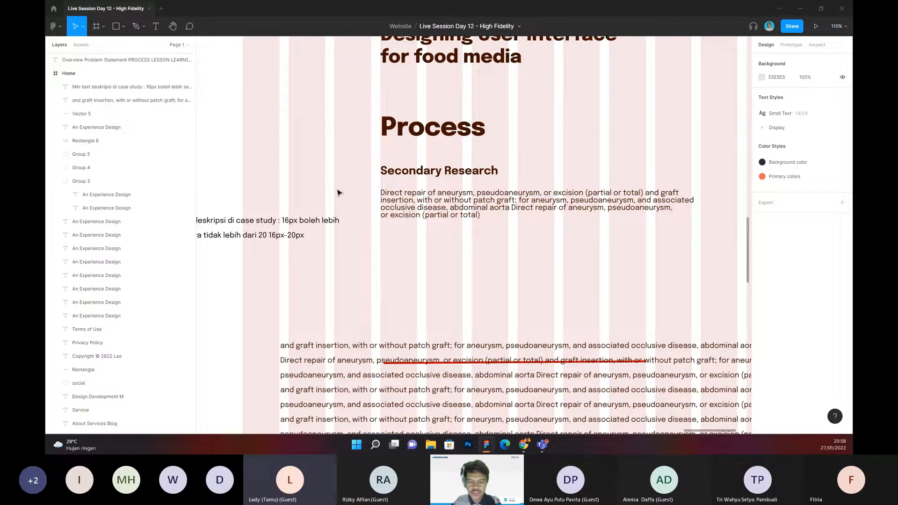
{"action": "scroll", "coordinate": [449, 253], "scroll_direction": "down", "scroll_amount": 3}
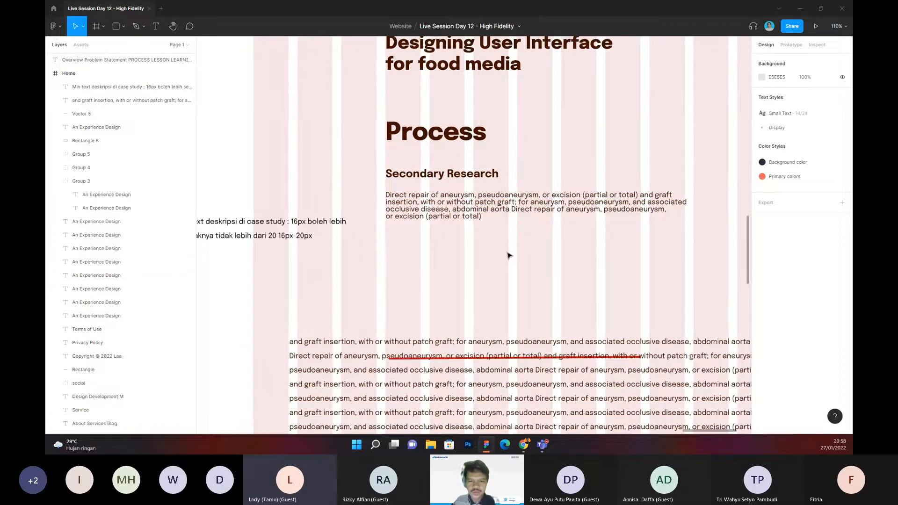
{"action": "scroll", "coordinate": [579, 145], "scroll_direction": "up", "scroll_amount": 1}
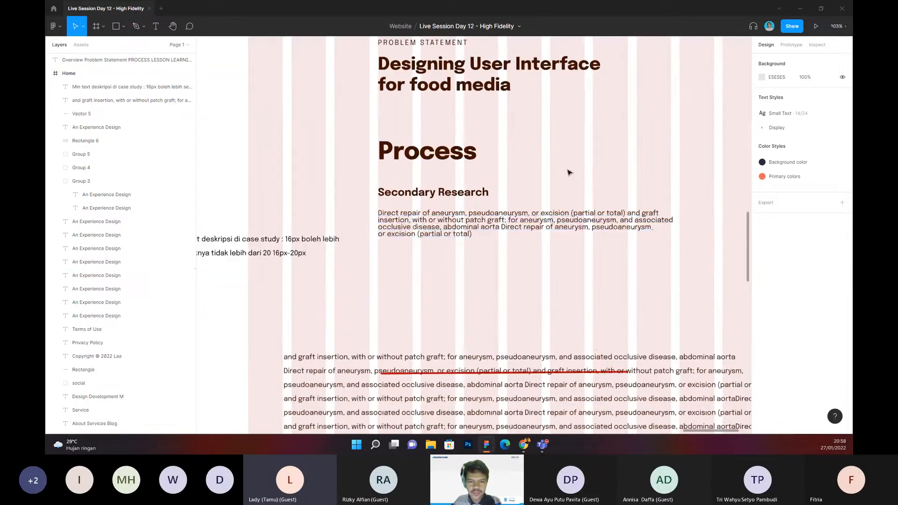
{"action": "left_click", "coordinate": [441, 222]}
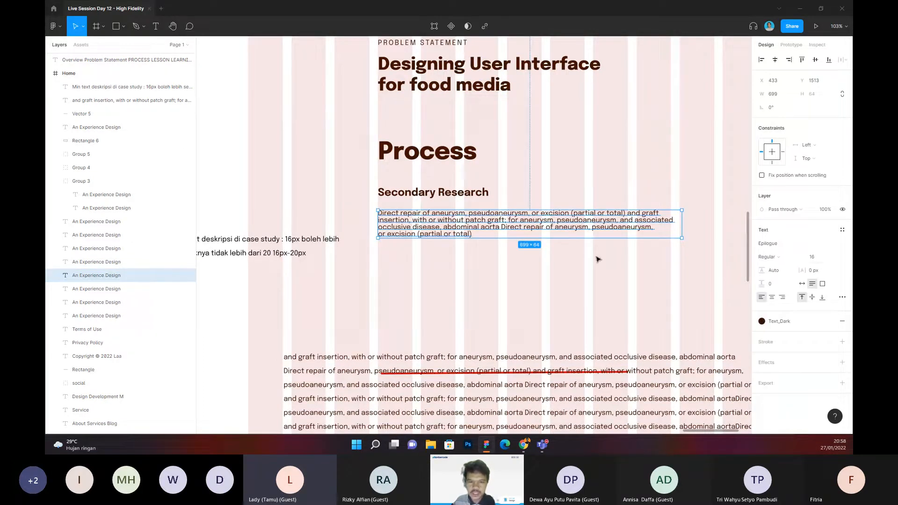
{"action": "scroll", "coordinate": [405, 247], "scroll_direction": "up", "scroll_amount": 2}
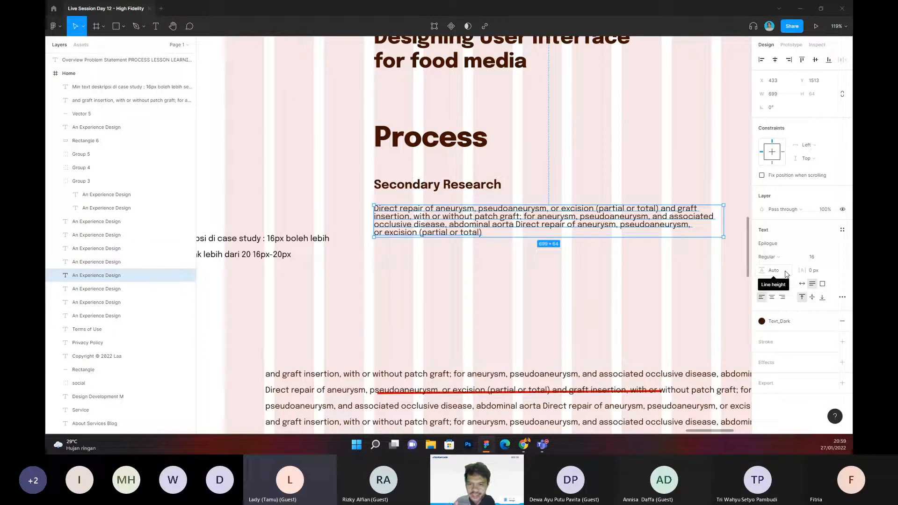
{"action": "left_click", "coordinate": [440, 324]}
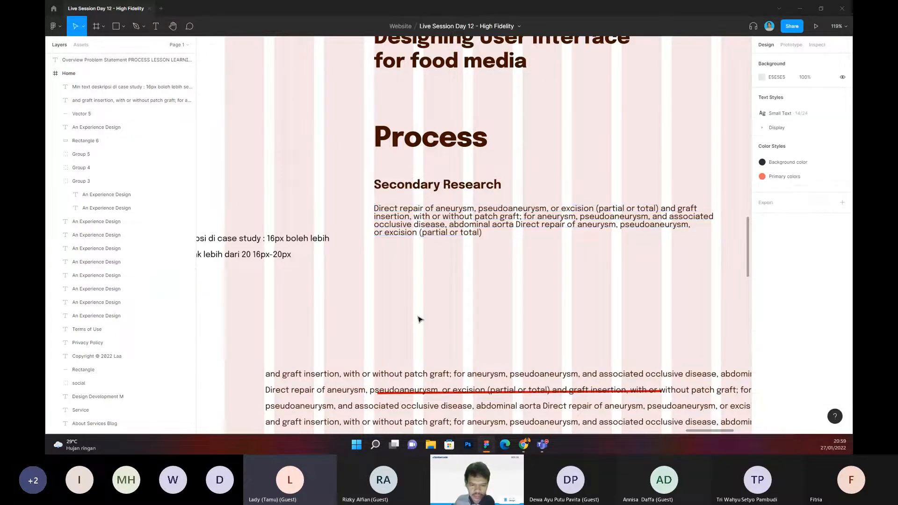
Step: Add a text note below the Secondary Research paragraph reading "16 x 1.5 ukuran text"
{"action": "key", "text": "t"}
{"action": "left_click", "coordinate": [390, 280]}
{"action": "type", "text": "16"}
{"action": "key", "text": "Escape"}
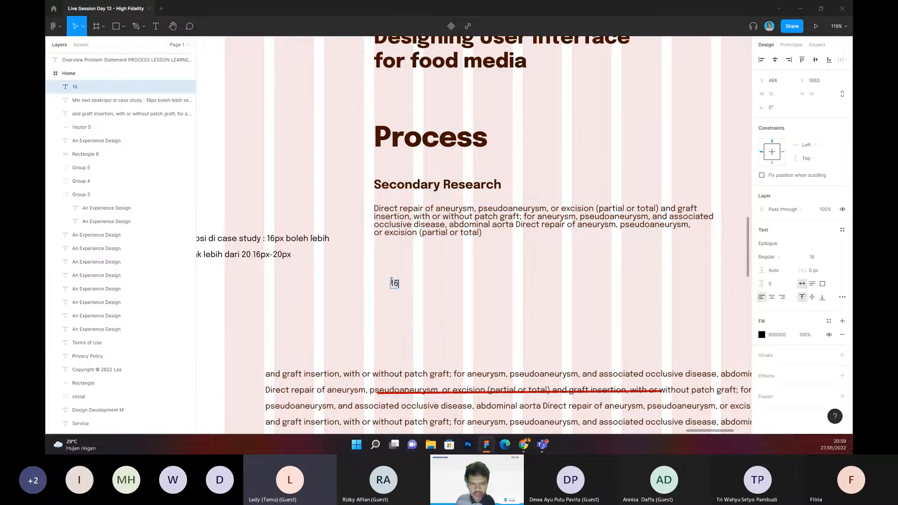
{"action": "type", "text": "x 1.5 ukur"}
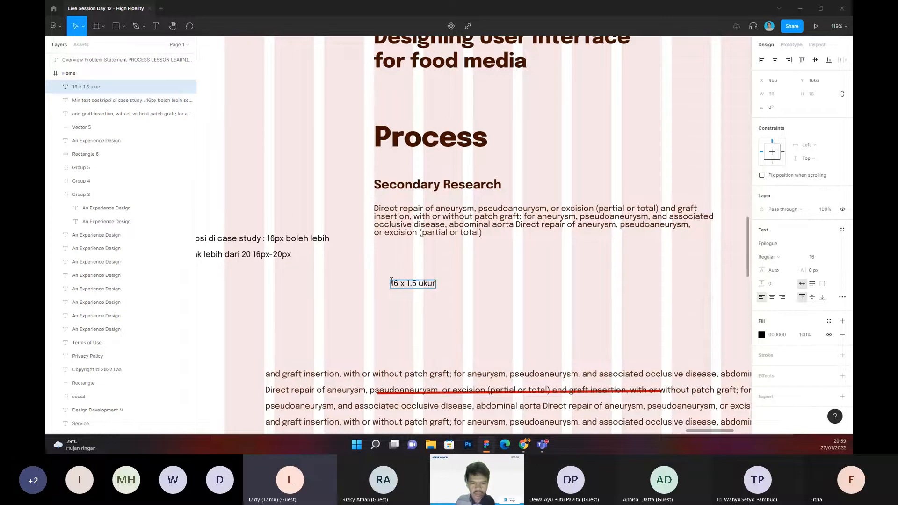
{"action": "type", "text": "an text"}
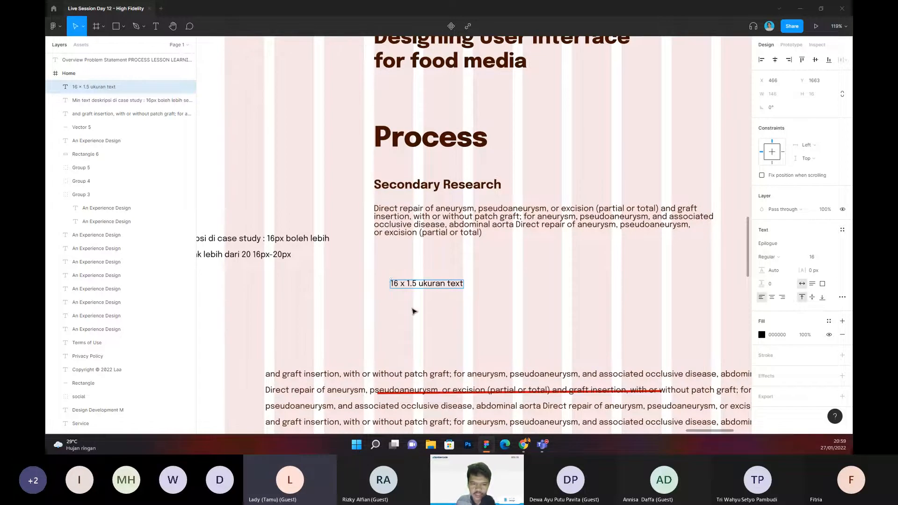
{"action": "key", "text": "Escape"}
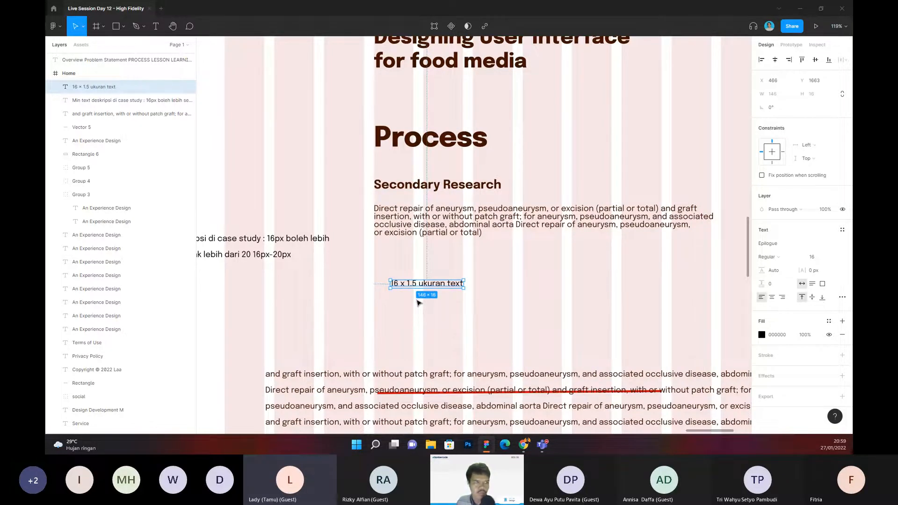
Step: Set the Secondary Research paragraph's line height to 24
{"action": "left_click", "coordinate": [485, 233]}
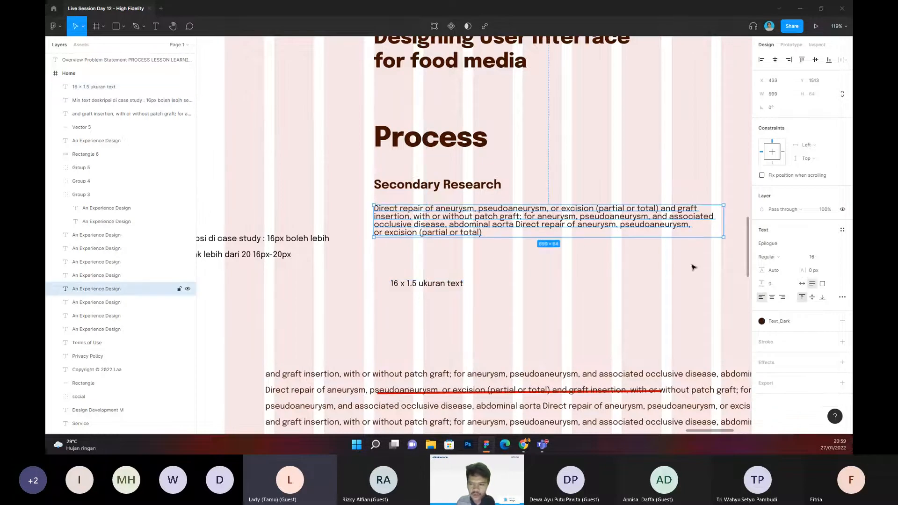
{"action": "left_click", "coordinate": [772, 270]}
{"action": "type", "text": "24"}
{"action": "key", "text": "Return"}
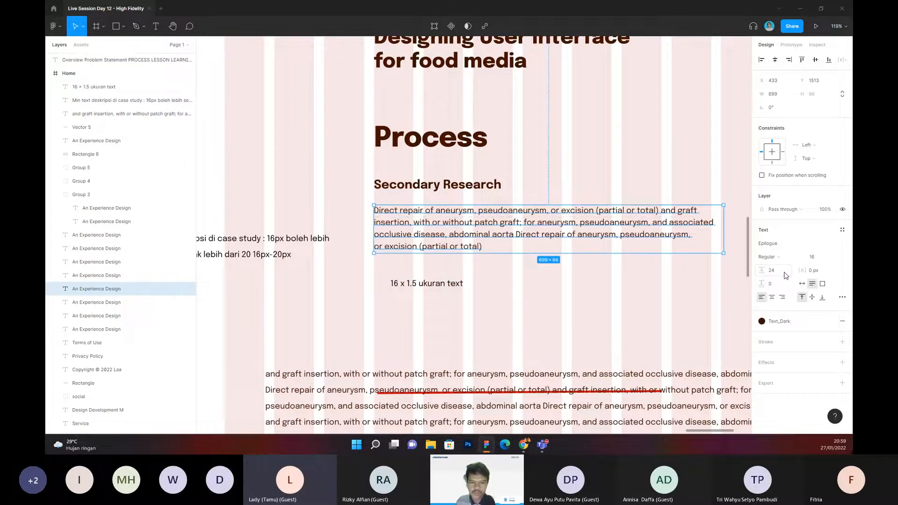
{"action": "left_click", "coordinate": [635, 290]}
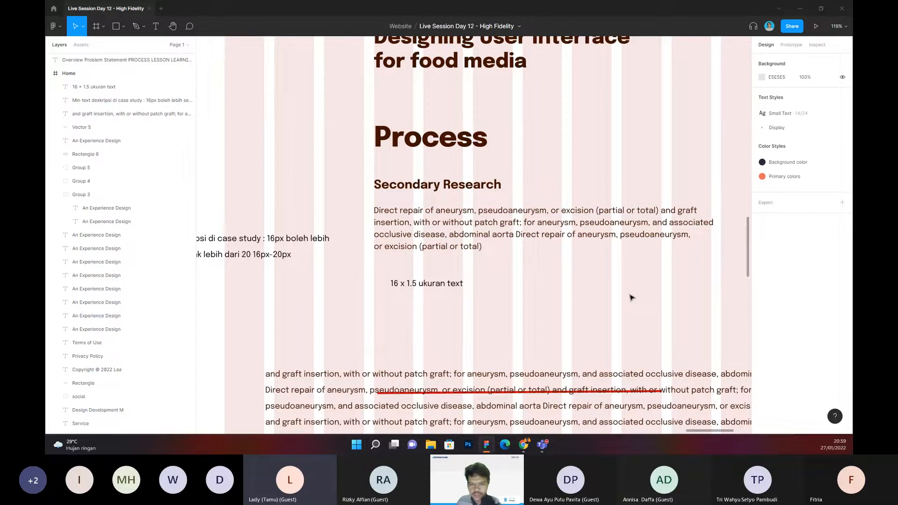
{"action": "scroll", "coordinate": [472, 229], "scroll_direction": "down", "scroll_amount": 1}
{"action": "scroll", "coordinate": [472, 229], "scroll_direction": "right", "scroll_amount": 1}
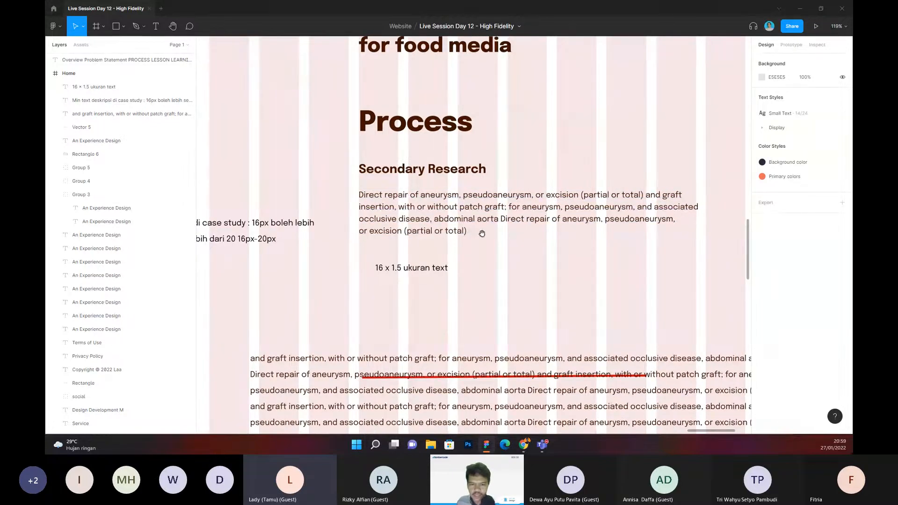
{"action": "left_click", "coordinate": [431, 227]}
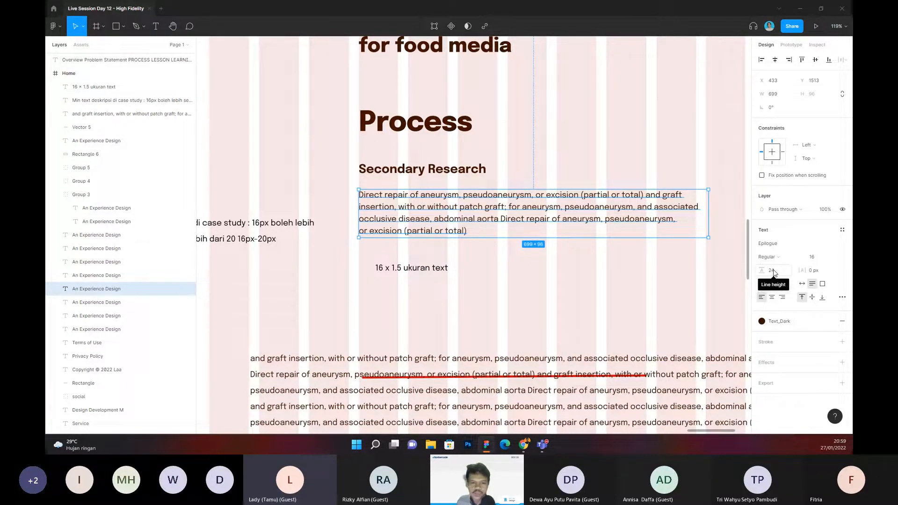
Step: Extend the note below the paragraph so it reads "16 x 1.5 ukuran text = line height"
{"action": "left_click", "coordinate": [391, 271]}
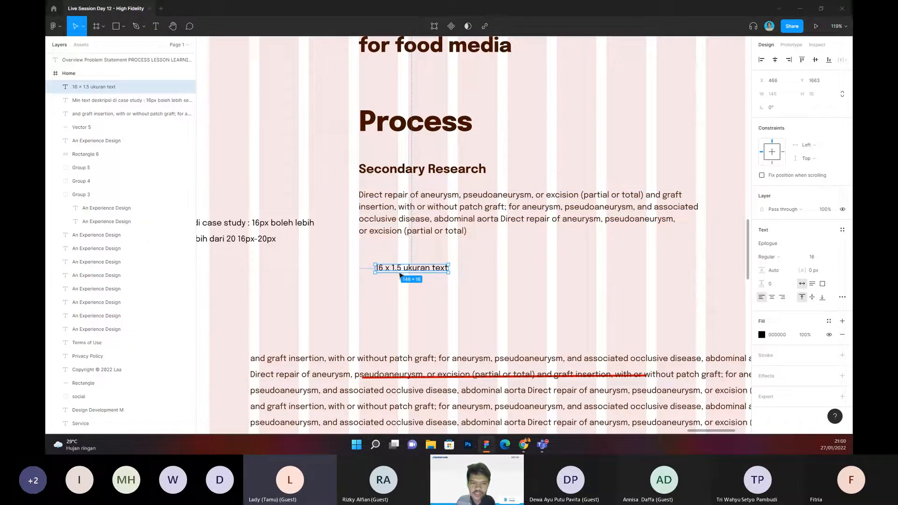
{"action": "double_click", "coordinate": [404, 269]}
{"action": "left_click_drag", "start_coordinate": [403, 269], "coordinate": [482, 271]}
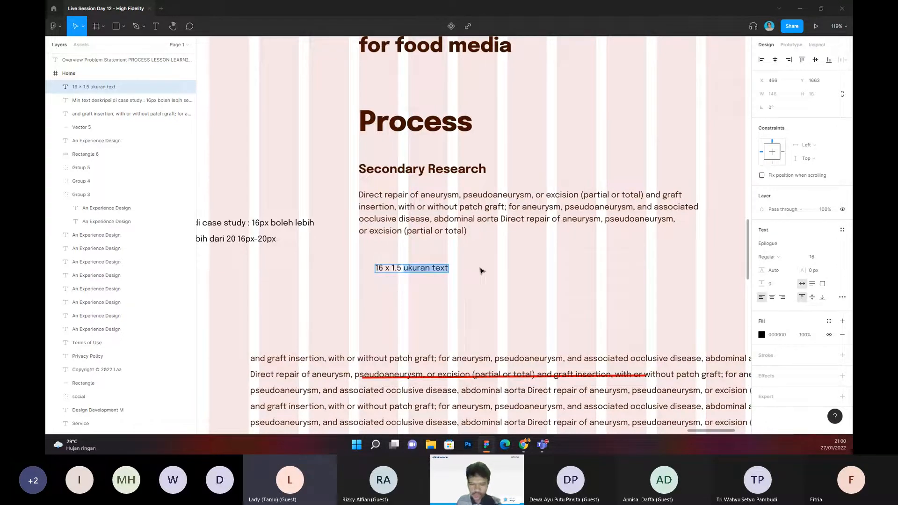
{"action": "key", "text": "Right"}
{"action": "type", "text": "= line"}
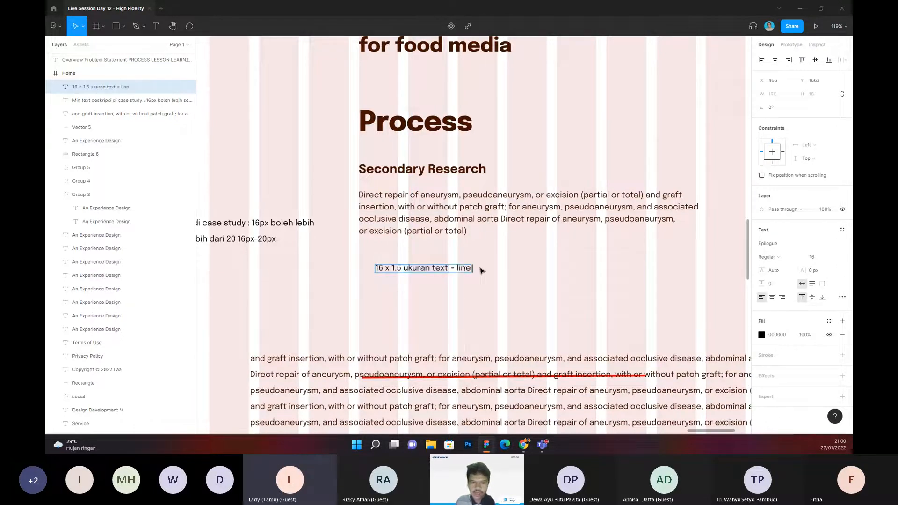
{"action": "type", "text": " height"}
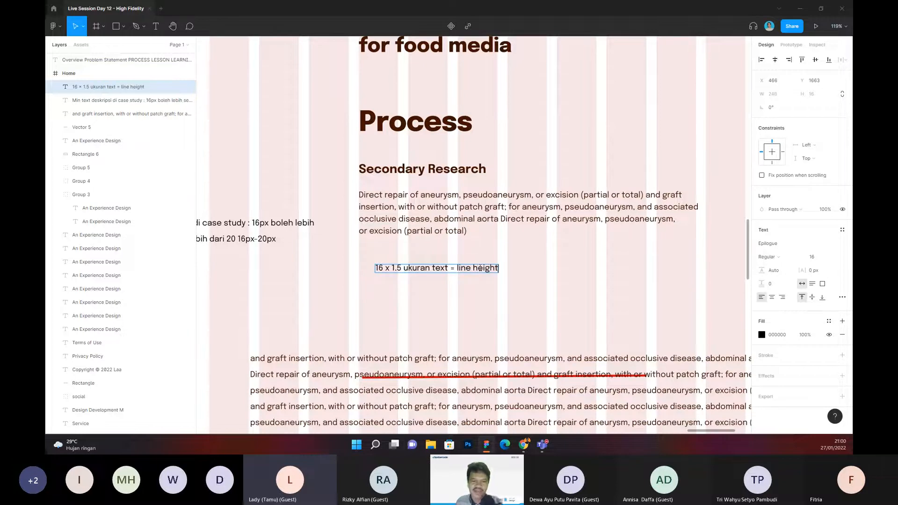
{"action": "key", "text": "Escape"}
Step: Align the line-height note with the paragraph's left edge at X 433 and shift it down to make room beneath the paragraph
{"action": "scroll", "coordinate": [458, 290], "scroll_direction": "left", "scroll_amount": 1}
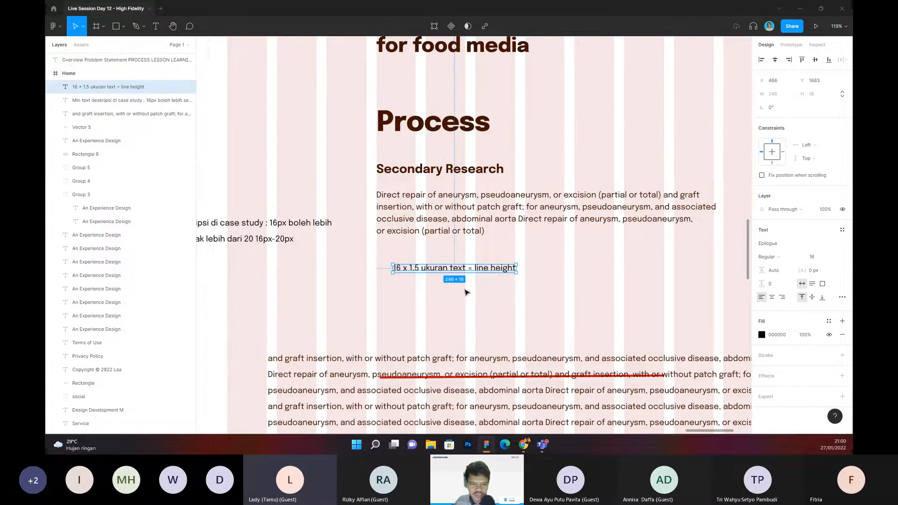
{"action": "left_click_drag", "start_coordinate": [465, 289], "coordinate": [430, 298]}
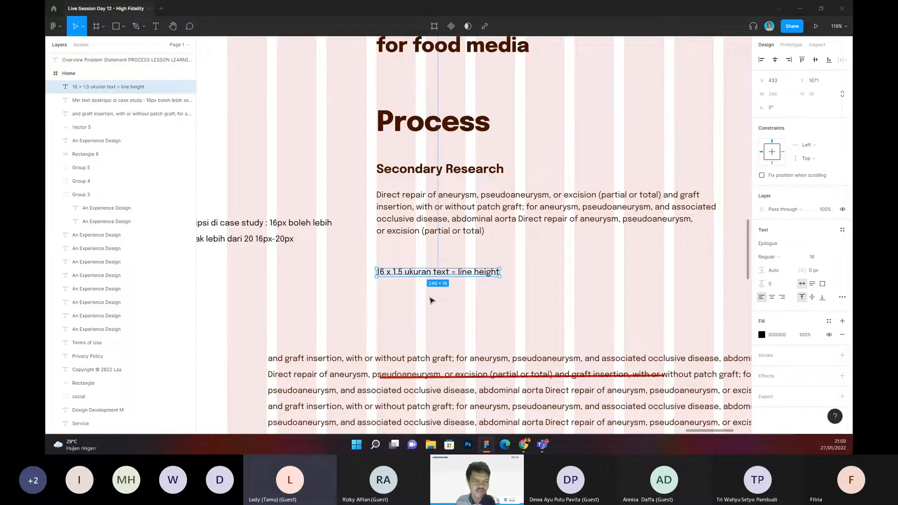
{"action": "left_click", "coordinate": [451, 304]}
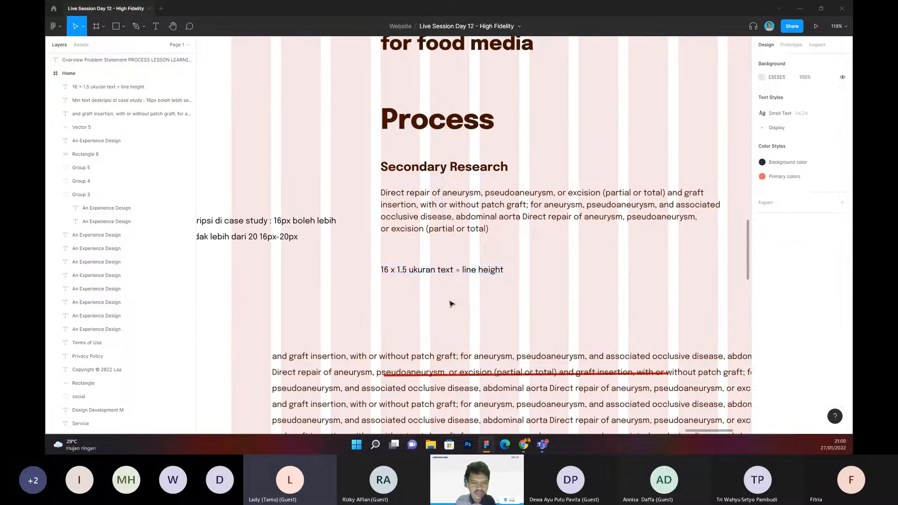
{"action": "scroll", "coordinate": [450, 301], "scroll_direction": "right", "scroll_amount": 1}
{"action": "left_click_drag", "start_coordinate": [441, 272], "coordinate": [446, 307]}
{"action": "left_click", "coordinate": [505, 248]}
Step: Duplicate the Secondary Research paragraph and place the copy directly beneath the original, at about Y 1617
{"action": "left_click", "coordinate": [451, 225]}
{"action": "key", "text": "ctrl+d"}
{"action": "left_click_drag", "start_coordinate": [451, 225], "coordinate": [452, 277]}
{"action": "left_click", "coordinate": [517, 304]}
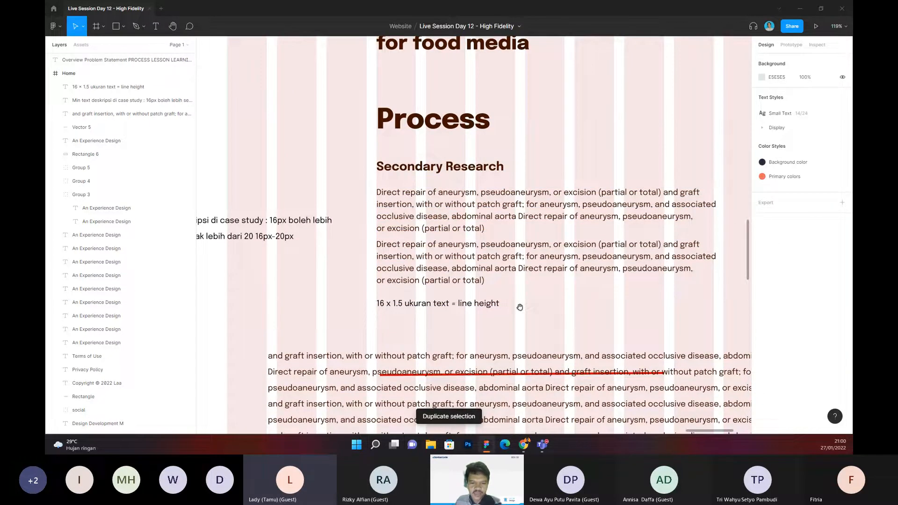
Step: Move the line-height note out beside the duplicated paragraph's left edge, level with its last line
{"action": "left_click_drag", "start_coordinate": [519, 307], "coordinate": [542, 267]}
{"action": "left_click_drag", "start_coordinate": [478, 266], "coordinate": [329, 242]}
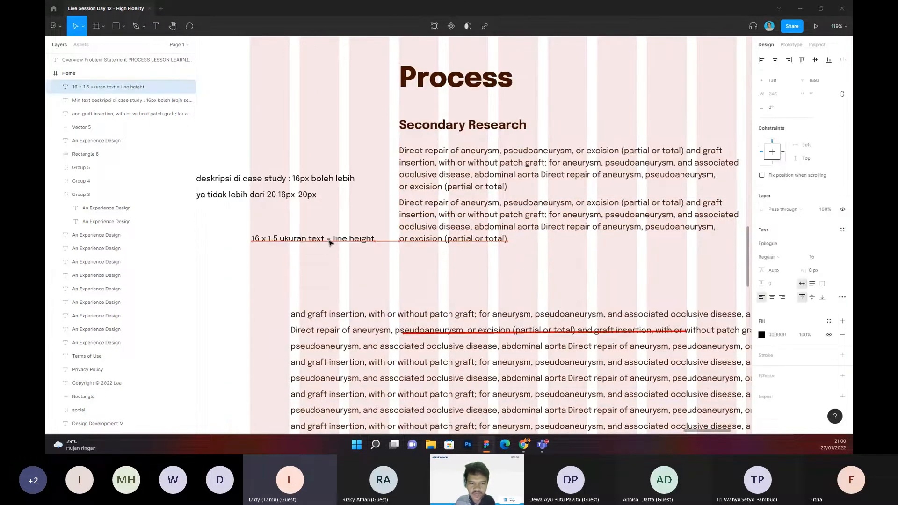
{"action": "scroll", "coordinate": [436, 265], "scroll_direction": "right", "scroll_amount": 1}
Step: Shift the duplicated Secondary Research paragraph down to about Y 1629 and set its line height to 26
{"action": "left_click", "coordinate": [441, 233]}
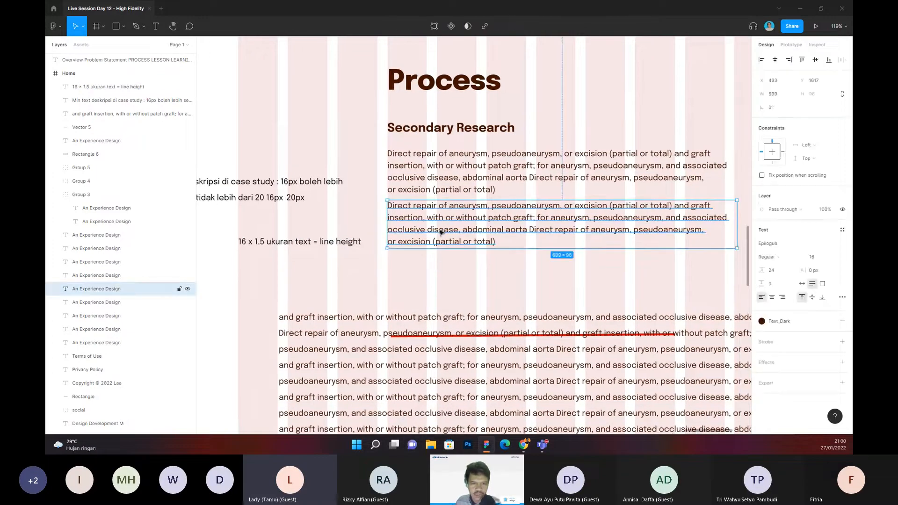
{"action": "left_click_drag", "start_coordinate": [441, 233], "coordinate": [442, 236]}
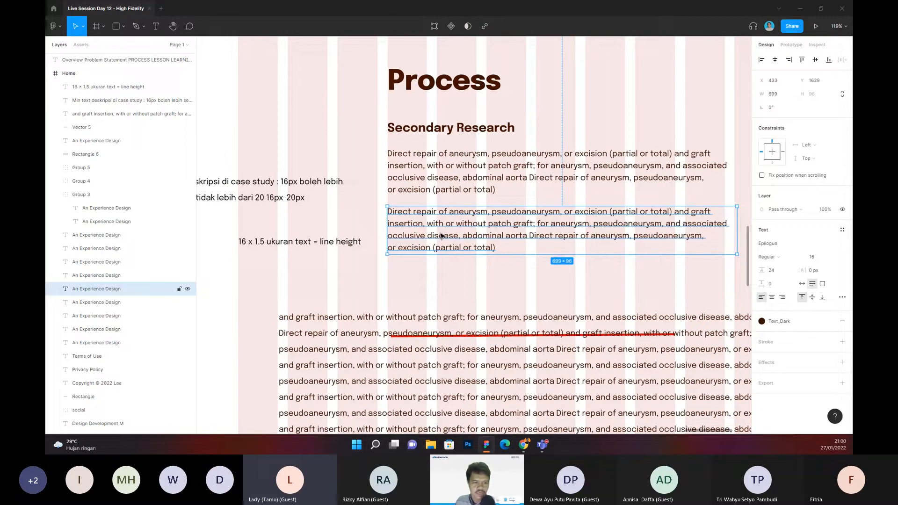
{"action": "scroll", "coordinate": [304, 257], "scroll_direction": "left", "scroll_amount": 1}
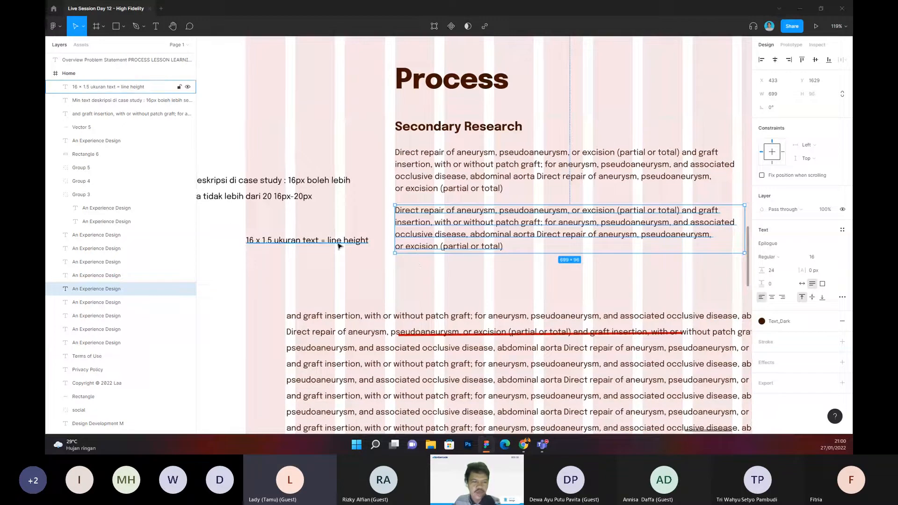
{"action": "left_click", "coordinate": [816, 257]}
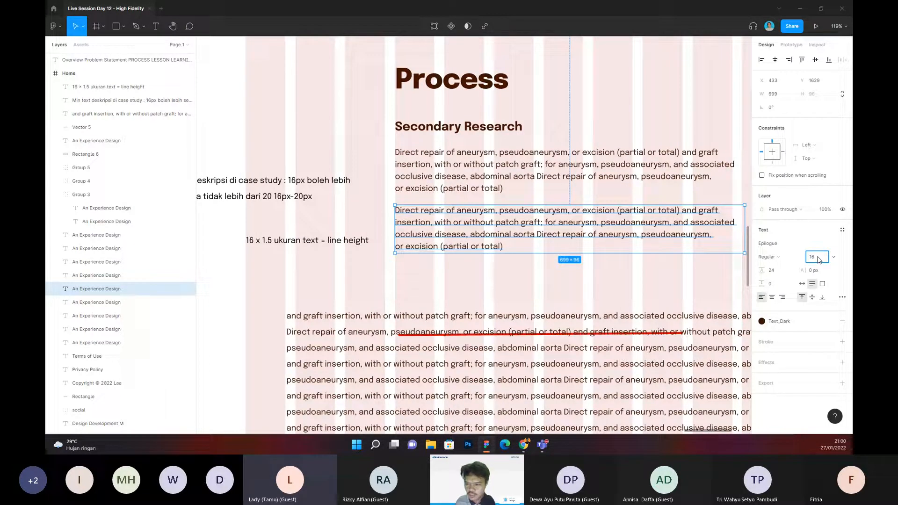
{"action": "left_click", "coordinate": [777, 271]}
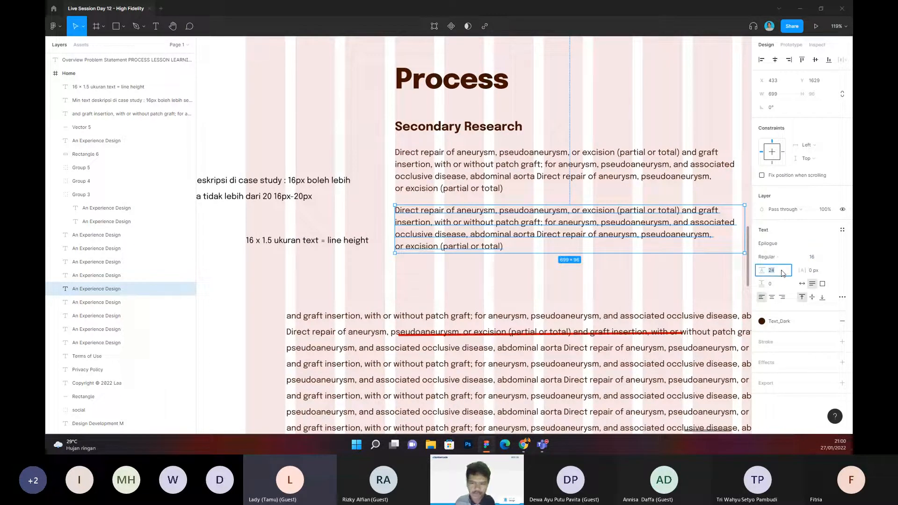
{"action": "type", "text": "20 16"}
{"action": "key", "text": "Return"}
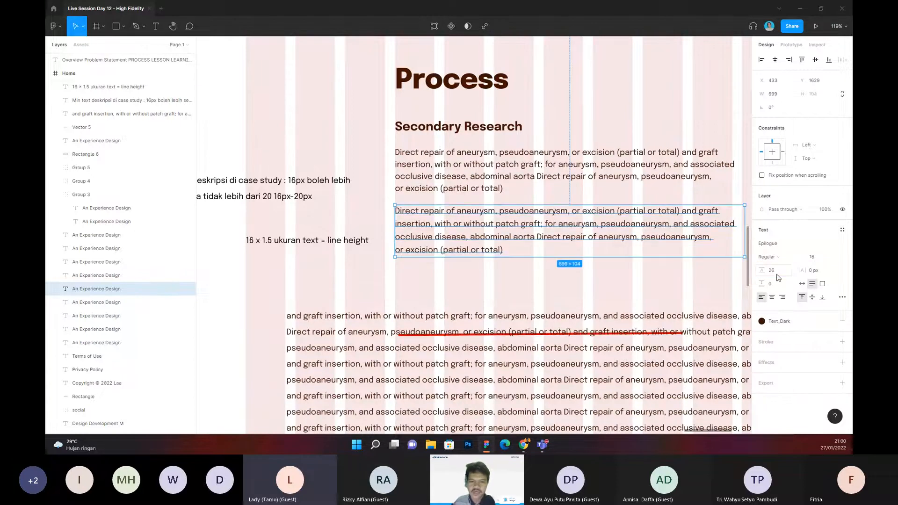
{"action": "left_click", "coordinate": [564, 277]}
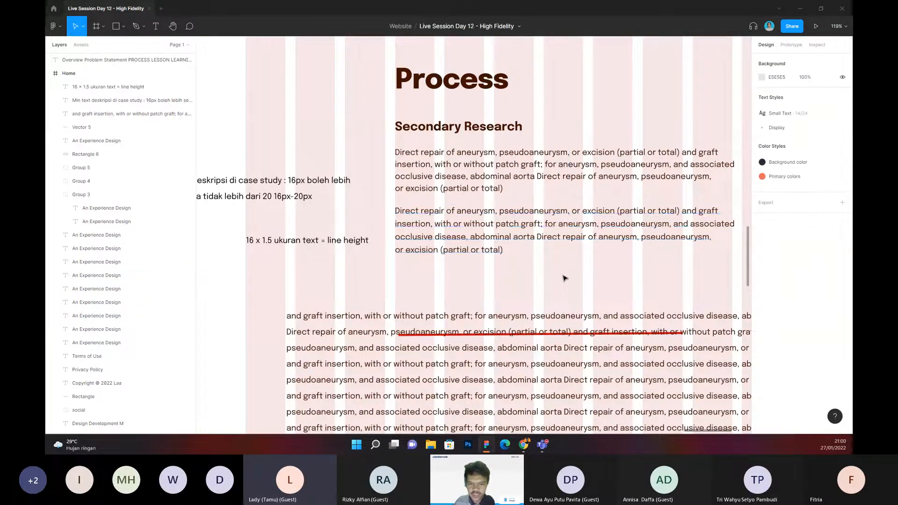
Step: Set the original Secondary Research paragraph's line height to 32 and move the copy clear beneath it, to about Y 1676
{"action": "left_click", "coordinate": [495, 240]}
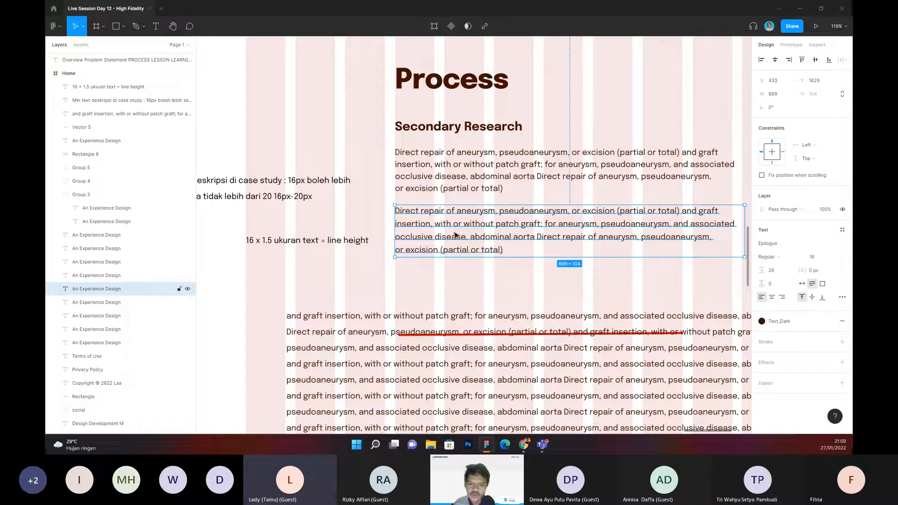
{"action": "left_click", "coordinate": [783, 274]}
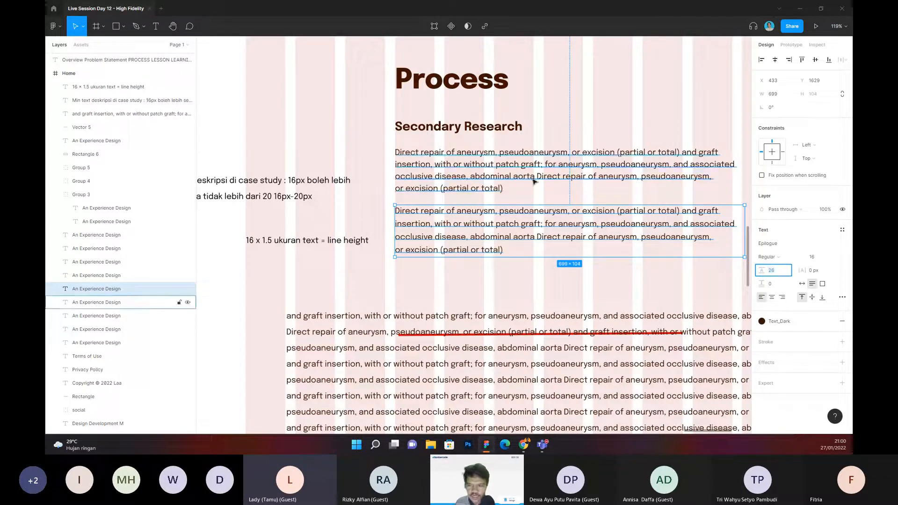
{"action": "left_click", "coordinate": [122, 302]}
{"action": "left_click", "coordinate": [784, 276]}
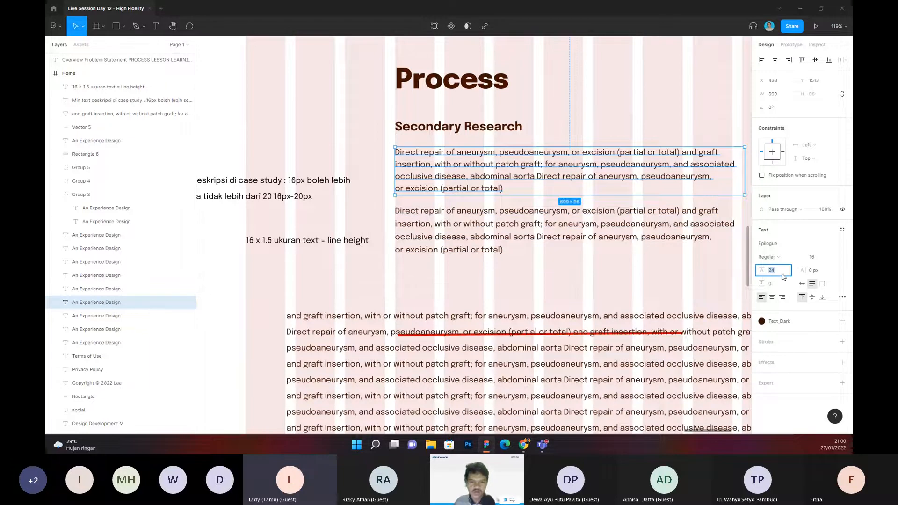
{"action": "type", "text": "32"}
{"action": "key", "text": "Return"}
{"action": "left_click", "coordinate": [546, 235]}
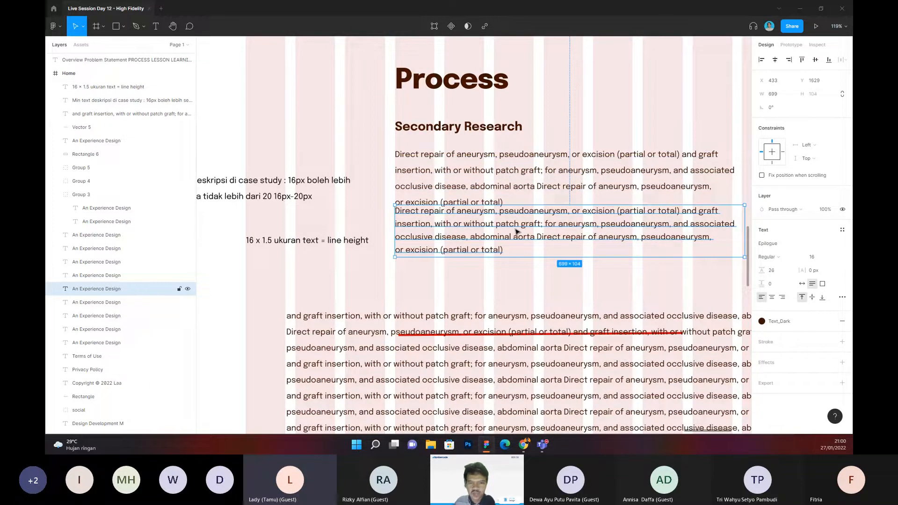
{"action": "left_click_drag", "start_coordinate": [517, 231], "coordinate": [517, 255]}
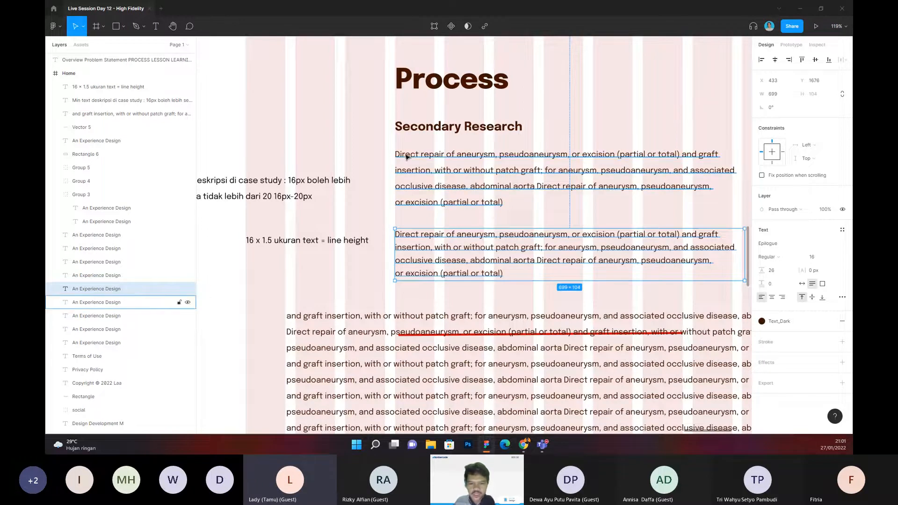
Step: Reword the line-height note so it reads "ukuran text x 1.5 = line height"
{"action": "left_click", "coordinate": [363, 284]}
{"action": "left_click_drag", "start_coordinate": [364, 284], "coordinate": [452, 264]}
{"action": "left_click", "coordinate": [346, 232]}
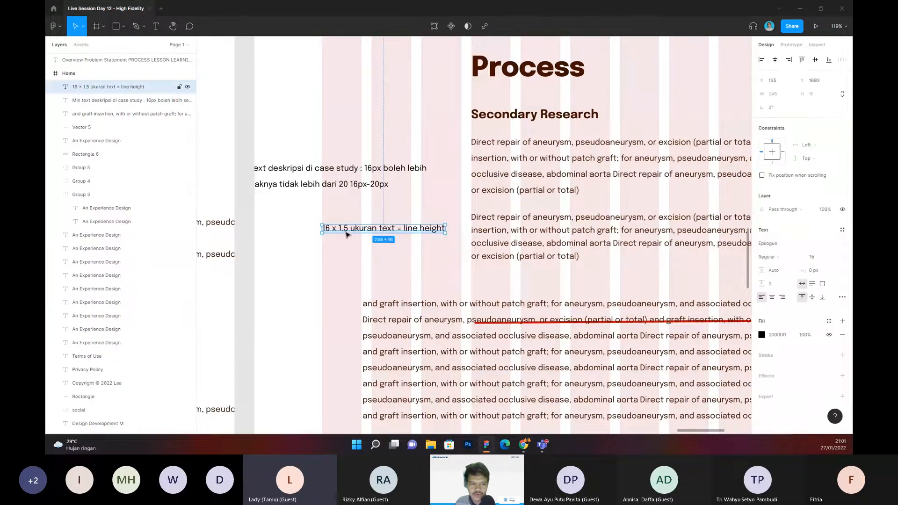
{"action": "double_click", "coordinate": [327, 230]}
{"action": "double_click", "coordinate": [323, 228]}
{"action": "left_click", "coordinate": [326, 229]}
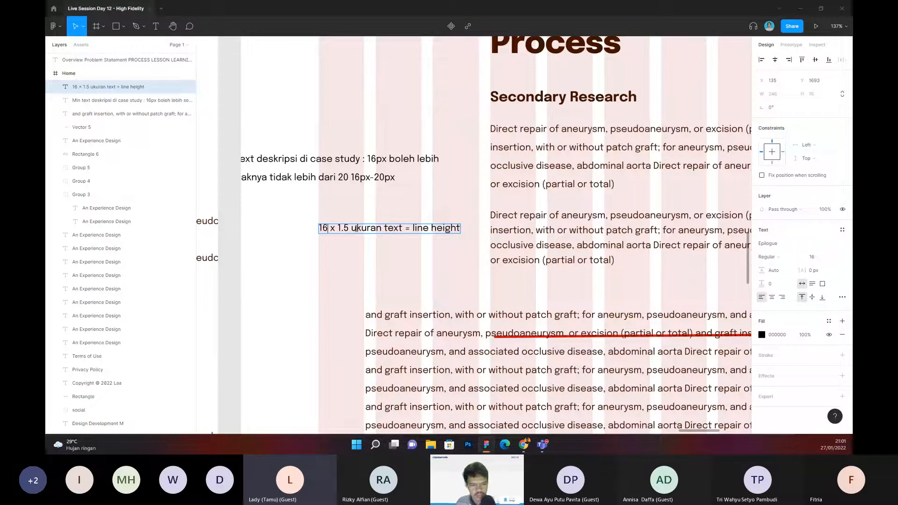
{"action": "left_click_drag", "start_coordinate": [403, 228], "coordinate": [350, 234]}
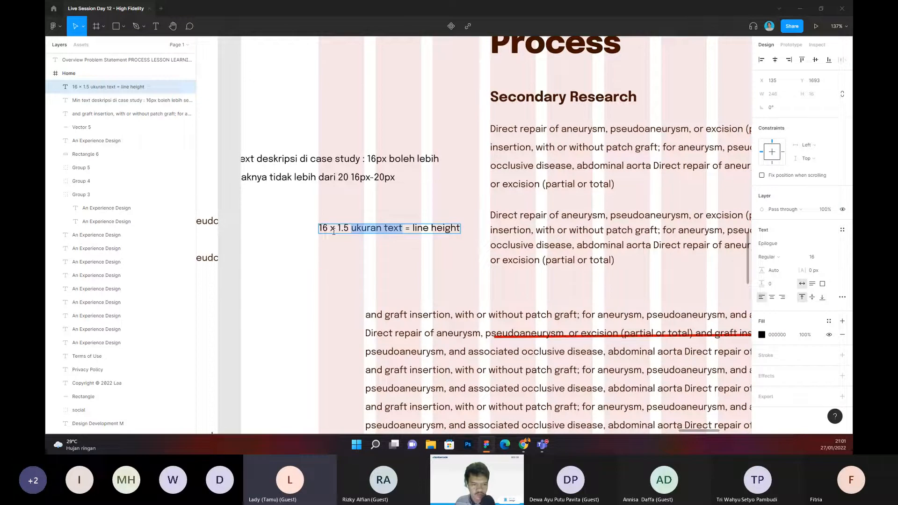
{"action": "key", "text": "ctrl+x"}
{"action": "double_click", "coordinate": [323, 228]}
{"action": "key", "text": "ctrl+v"}
{"action": "key", "text": "Escape"}
{"action": "scroll", "coordinate": [354, 264], "scroll_direction": "left", "scroll_amount": 1}
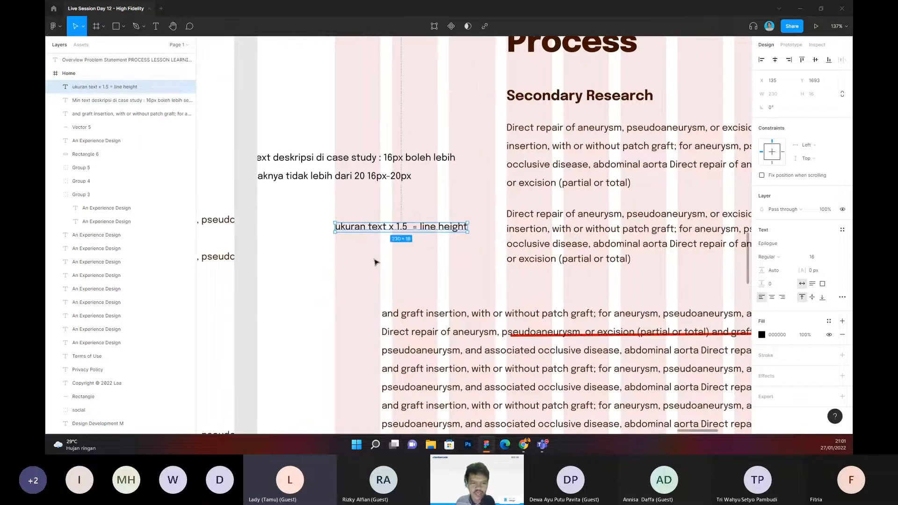
Step: Move the line-height note to X 12 beneath the text-size guidance and duplicate it directly below
{"action": "left_click", "coordinate": [376, 243]}
{"action": "left_click_drag", "start_coordinate": [379, 232], "coordinate": [337, 222]}
{"action": "key", "text": "ctrl+d"}
Step: Change the lower copy of the note to read "ukuran text + 10 = line height"
{"action": "double_click", "coordinate": [325, 223]}
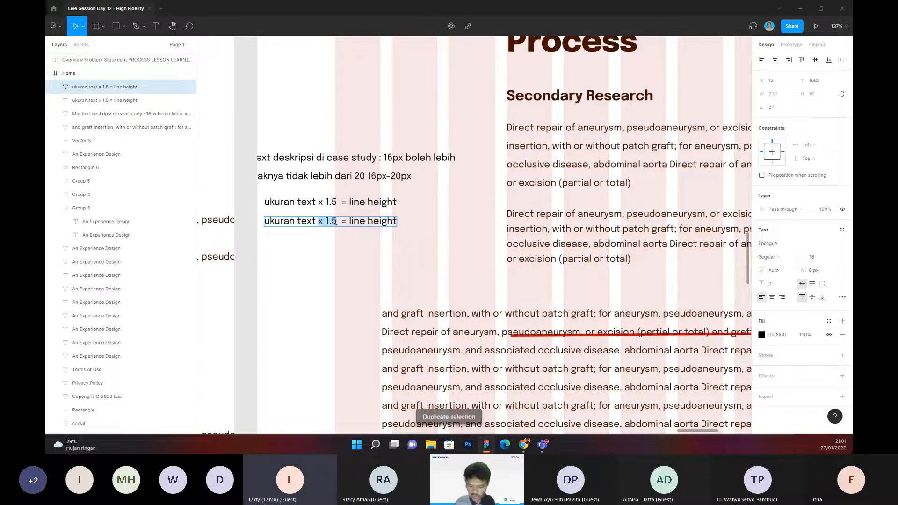
{"action": "type", "text": "+ 16"}
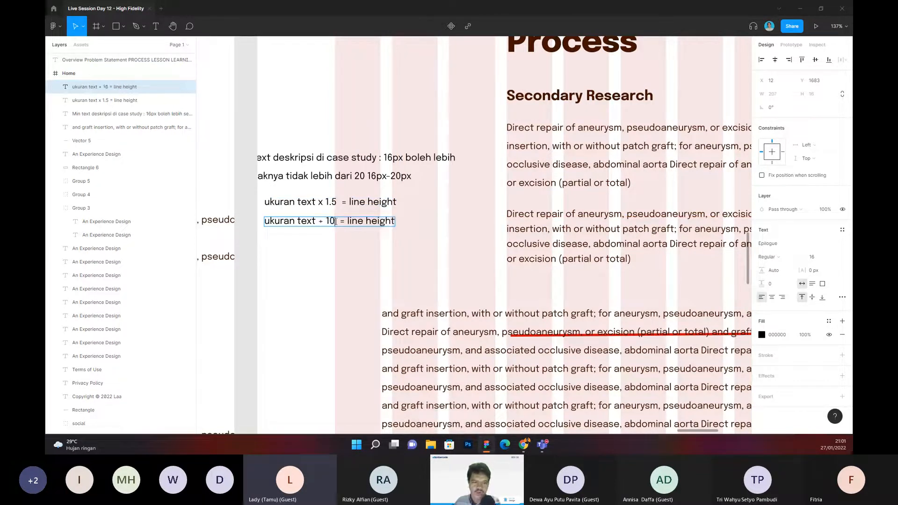
{"action": "key", "text": "Escape"}
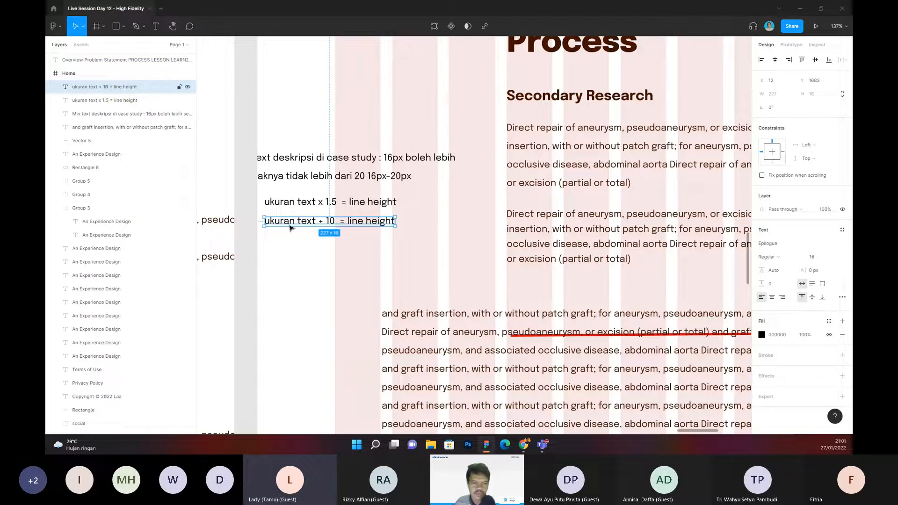
{"action": "left_click", "coordinate": [406, 265]}
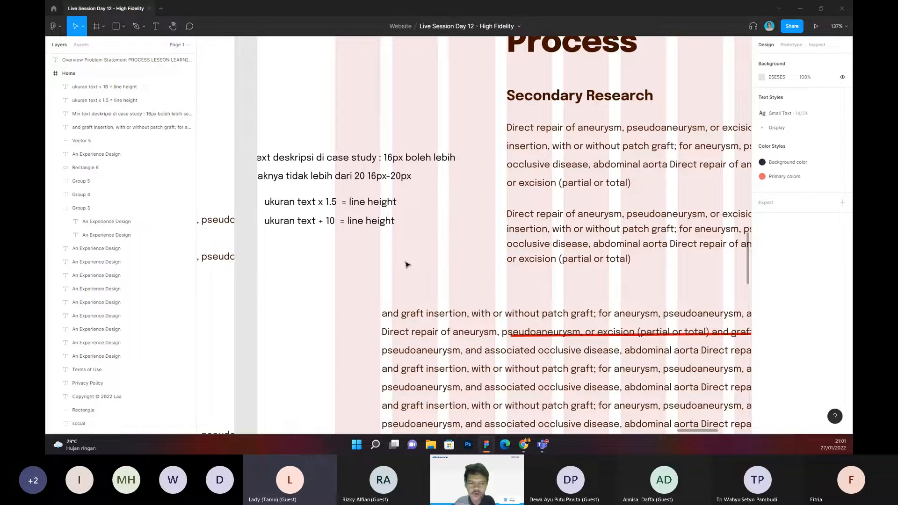
Step: Move the text-size note and both line-height notes together out of the Home frame onto the canvas, at X 8520
{"action": "scroll", "coordinate": [416, 262], "scroll_direction": "down", "scroll_amount": 2}
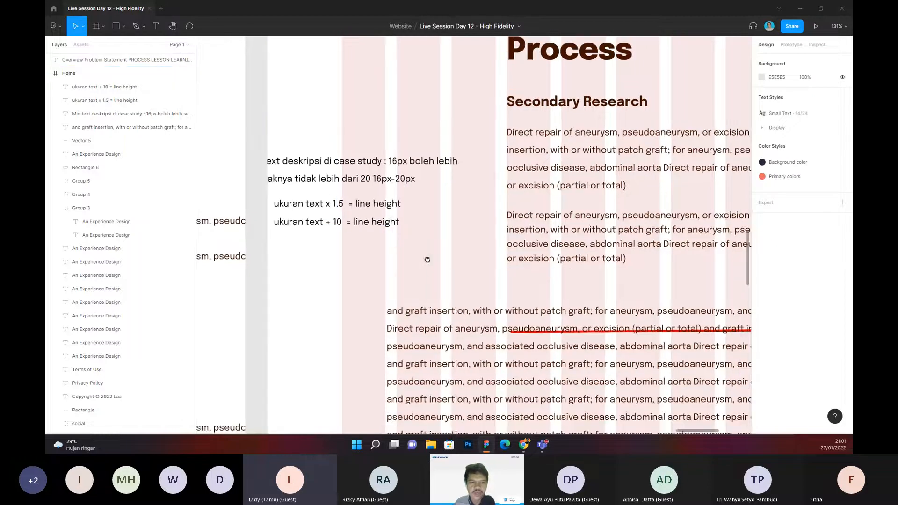
{"action": "scroll", "coordinate": [441, 254], "scroll_direction": "down", "scroll_amount": 3}
{"action": "left_click_drag", "start_coordinate": [376, 202], "coordinate": [385, 206]}
{"action": "left_click", "coordinate": [384, 224], "text": "shift"}
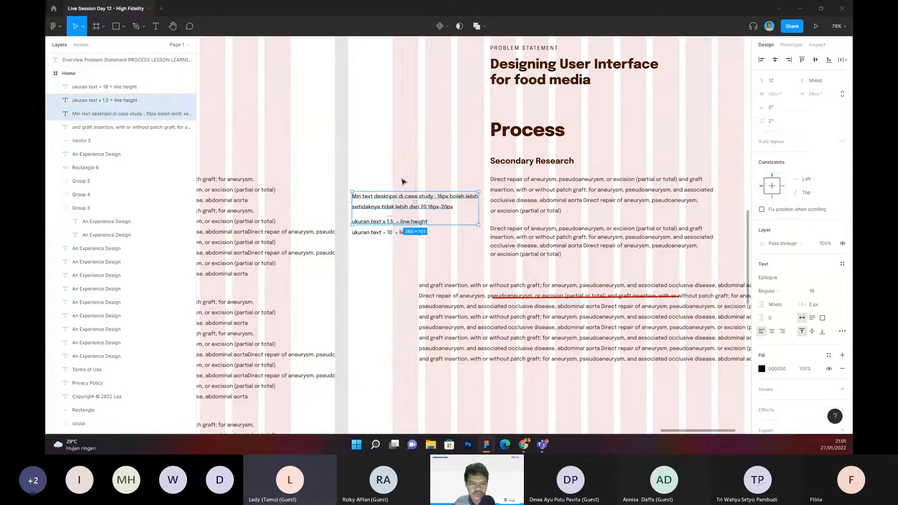
{"action": "left_click", "coordinate": [385, 233], "text": "shift"}
{"action": "left_click_drag", "start_coordinate": [418, 161], "coordinate": [381, 165]}
{"action": "left_click_drag", "start_coordinate": [393, 221], "coordinate": [607, 187]}
{"action": "left_click_drag", "start_coordinate": [607, 153], "coordinate": [602, 149]}
{"action": "left_click_drag", "start_coordinate": [439, 225], "coordinate": [632, 118]}
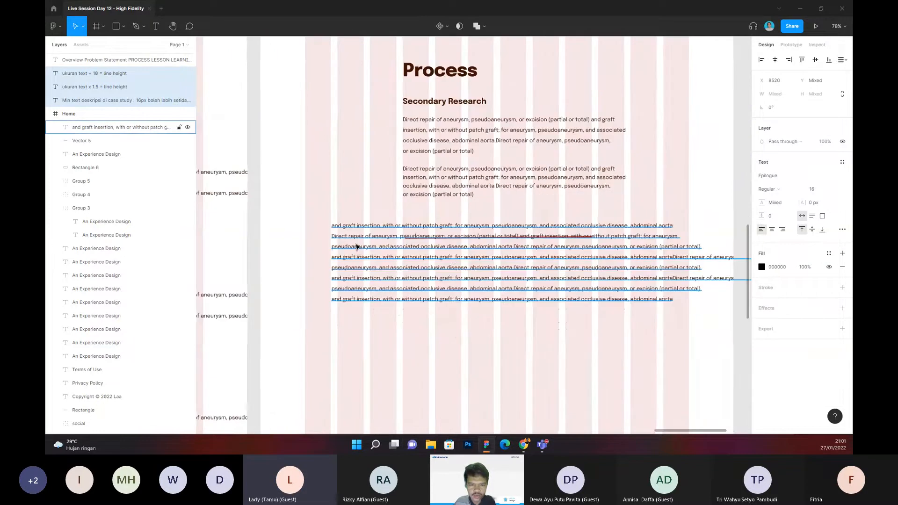
Step: Move the wide sample text block and its red line farther down to free space below the Process section
{"action": "left_click", "coordinate": [389, 247]}
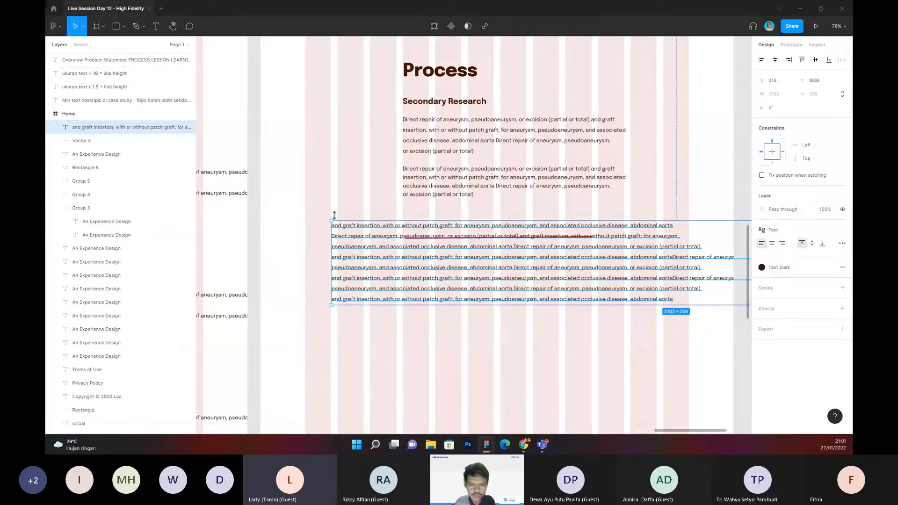
{"action": "left_click_drag", "start_coordinate": [311, 209], "coordinate": [360, 240]}
{"action": "left_click_drag", "start_coordinate": [475, 257], "coordinate": [475, 328]}
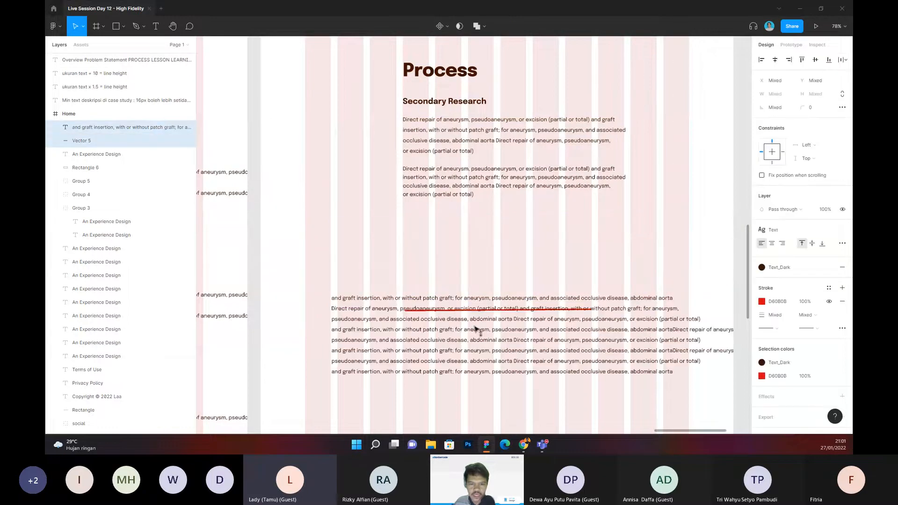
{"action": "key", "text": "Escape"}
Step: Delete the duplicated paragraph beneath the original Secondary Research text
{"action": "scroll", "coordinate": [489, 205], "scroll_direction": "up", "scroll_amount": 3}
{"action": "left_click", "coordinate": [451, 175]}
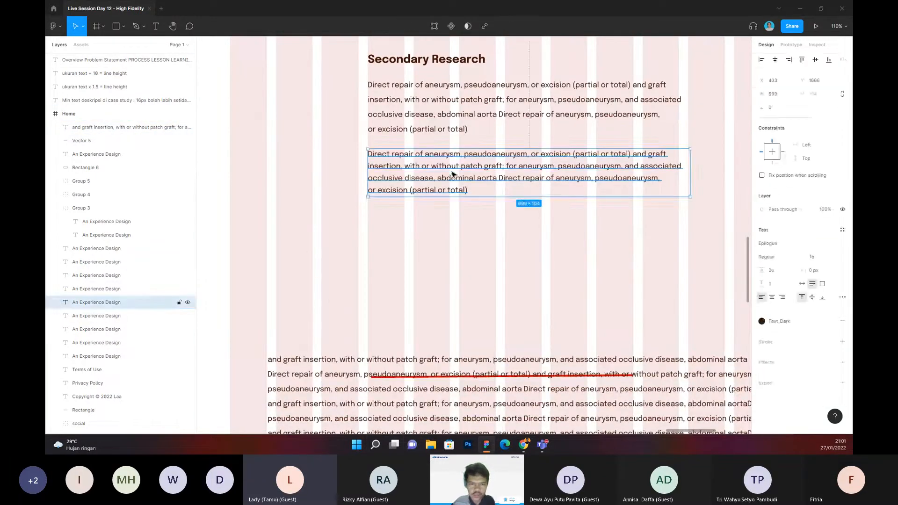
{"action": "key", "text": "Delete"}
Step: Set the remaining Secondary Research paragraph's line height to 50 to demonstrate overly wide spacing
{"action": "left_click", "coordinate": [466, 126]}
{"action": "left_click", "coordinate": [779, 269]}
{"action": "type", "text": "50"}
{"action": "key", "text": "Return"}
{"action": "left_click", "coordinate": [498, 251]}
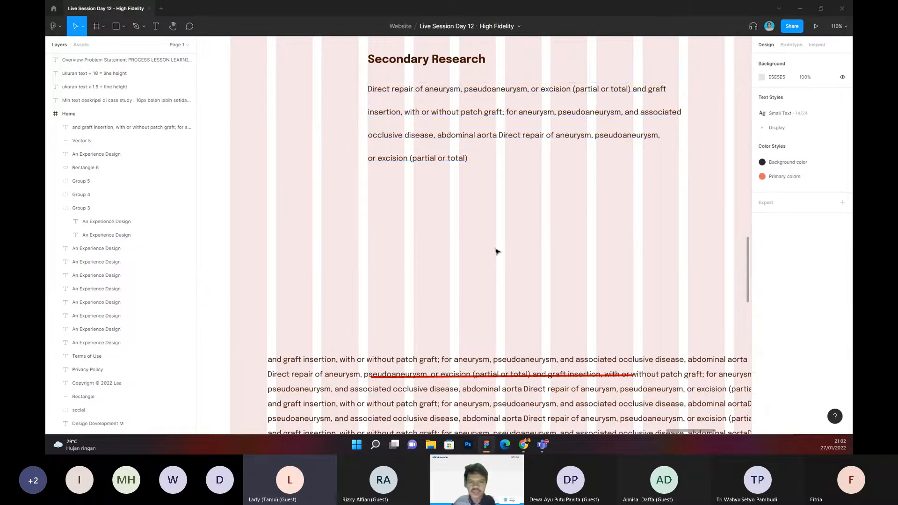
Step: Try a copy of the widely spaced paragraph beneath it at about Y 1718, discarding it and the line height of 50
{"action": "scroll", "coordinate": [501, 253], "scroll_direction": "down", "scroll_amount": 4}
{"action": "left_click", "coordinate": [437, 185]}
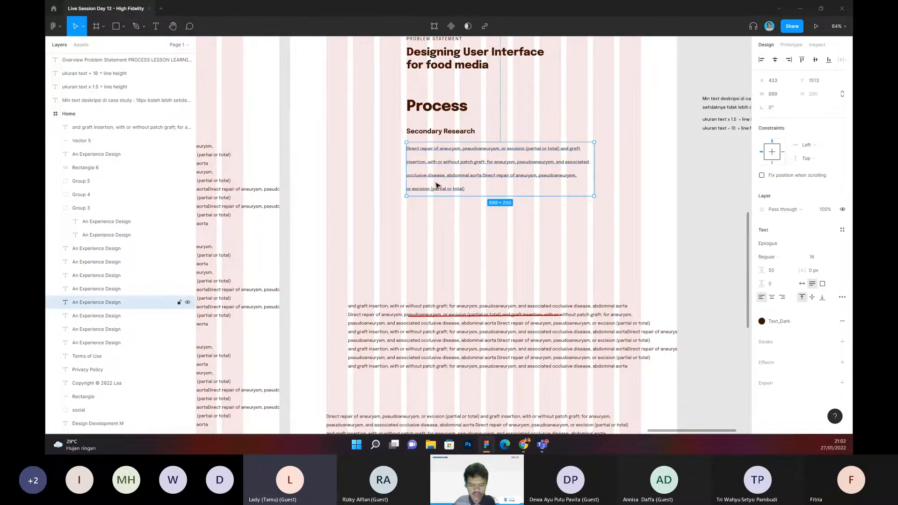
{"action": "key", "text": "ctrl+d"}
{"action": "left_click_drag", "start_coordinate": [438, 186], "coordinate": [457, 232]}
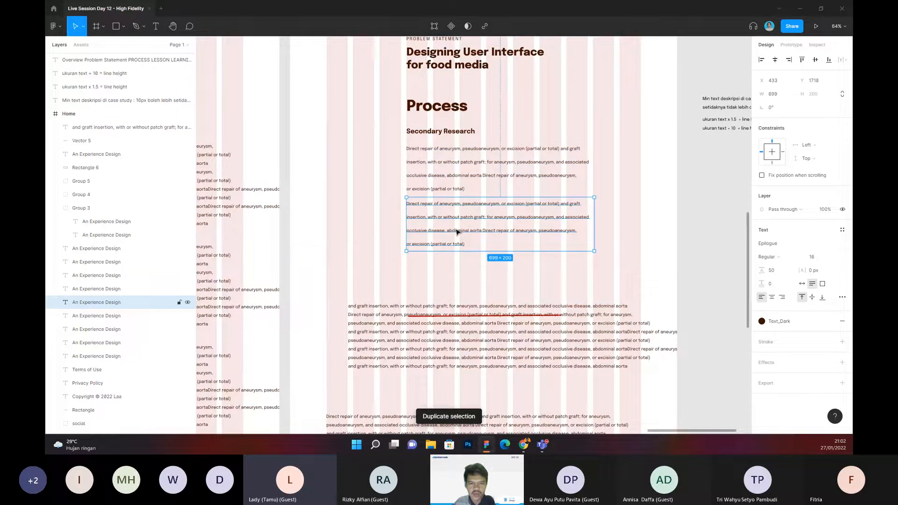
{"action": "scroll", "coordinate": [452, 202], "scroll_direction": "up", "scroll_amount": 5, "text": "ctrl"}
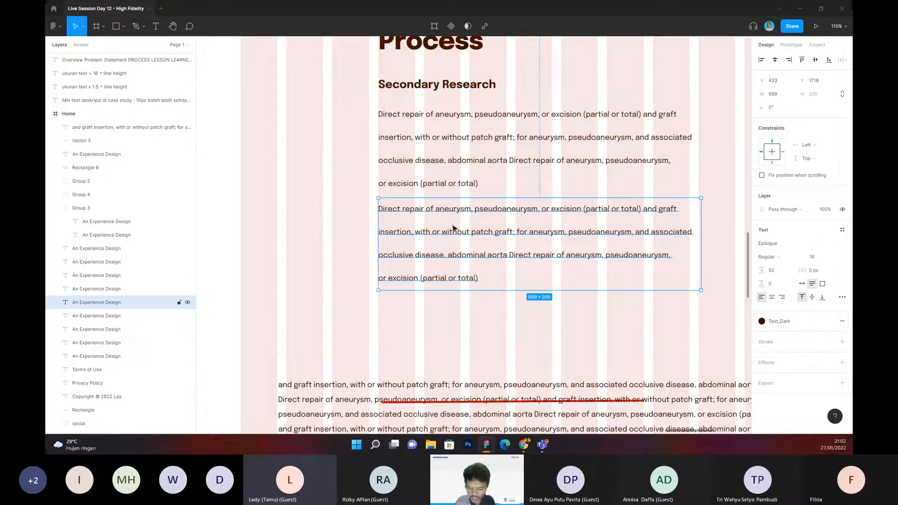
{"action": "key", "text": "Delete"}
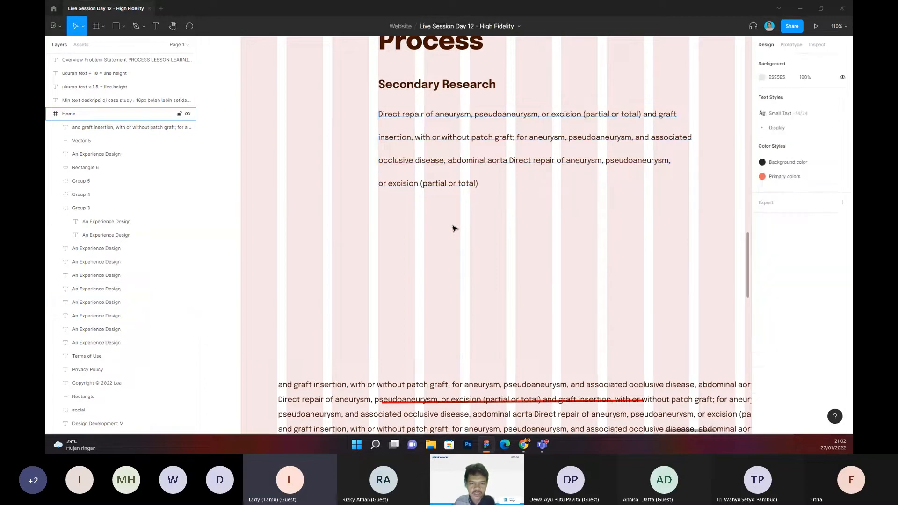
{"action": "key", "text": "ctrl+z"}
Step: Move the sample text blocks and the red line below the Process section out of the Home frame onto the canvas
{"action": "left_click", "coordinate": [469, 227]}
{"action": "left_click_drag", "start_coordinate": [495, 241], "coordinate": [395, 294]}
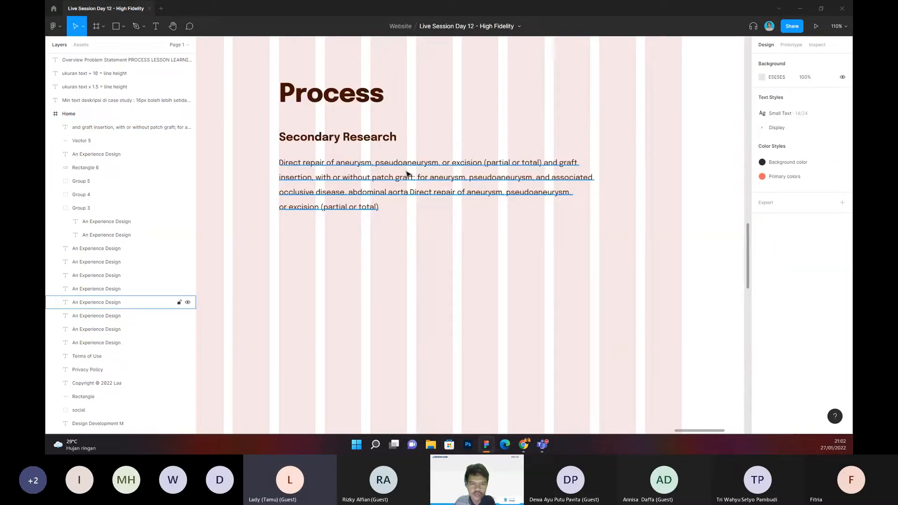
{"action": "left_click", "coordinate": [406, 174]}
{"action": "scroll", "coordinate": [426, 271], "scroll_direction": "down", "scroll_amount": 5}
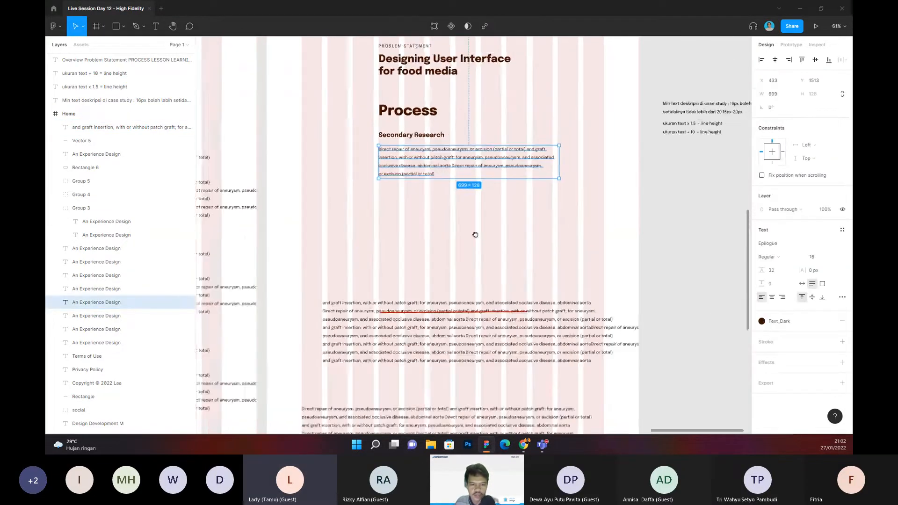
{"action": "left_click_drag", "start_coordinate": [476, 235], "coordinate": [480, 209]}
{"action": "left_click", "coordinate": [428, 342]}
{"action": "left_click_drag", "start_coordinate": [344, 245], "coordinate": [562, 431]}
{"action": "left_click_drag", "start_coordinate": [416, 312], "coordinate": [780, 335]}
{"action": "left_click", "coordinate": [401, 222]}
{"action": "left_click_drag", "start_coordinate": [351, 161], "coordinate": [433, 345]}
Step: Duplicate the Secondary Research paragraph and place the copy beneath it at X 433, about Y 1665
{"action": "scroll", "coordinate": [398, 268], "scroll_direction": "up", "scroll_amount": 4}
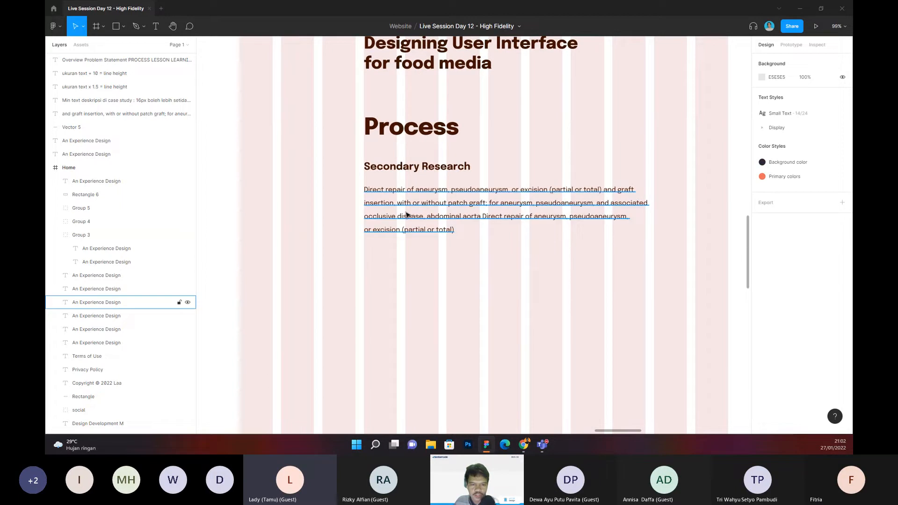
{"action": "left_click", "coordinate": [407, 215]}
{"action": "left_click_drag", "start_coordinate": [407, 215], "coordinate": [419, 269]}
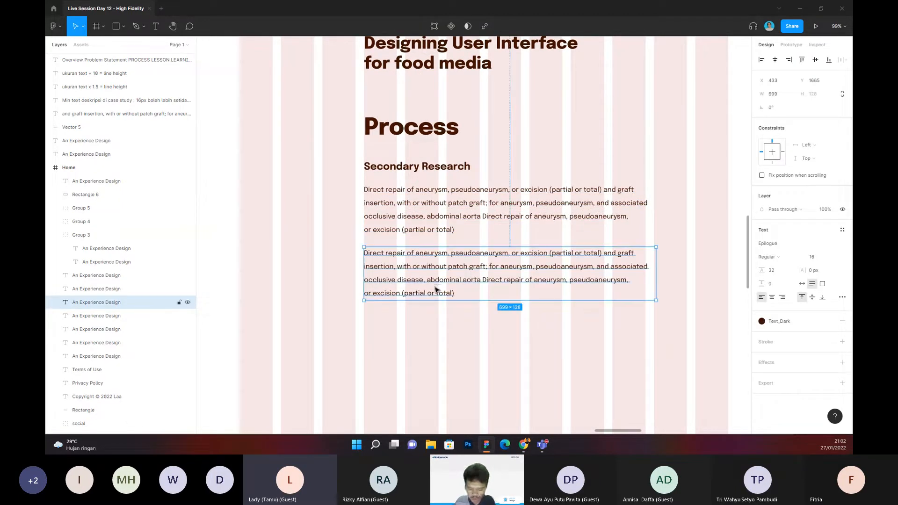
Step: Duplicate the lower Secondary Research paragraph at the same spacing, adding a third one beneath it at Y 1817
{"action": "key", "text": "ctrl+d"}
{"action": "left_click", "coordinate": [686, 272]}
{"action": "left_click_drag", "start_coordinate": [686, 272], "coordinate": [659, 250]}
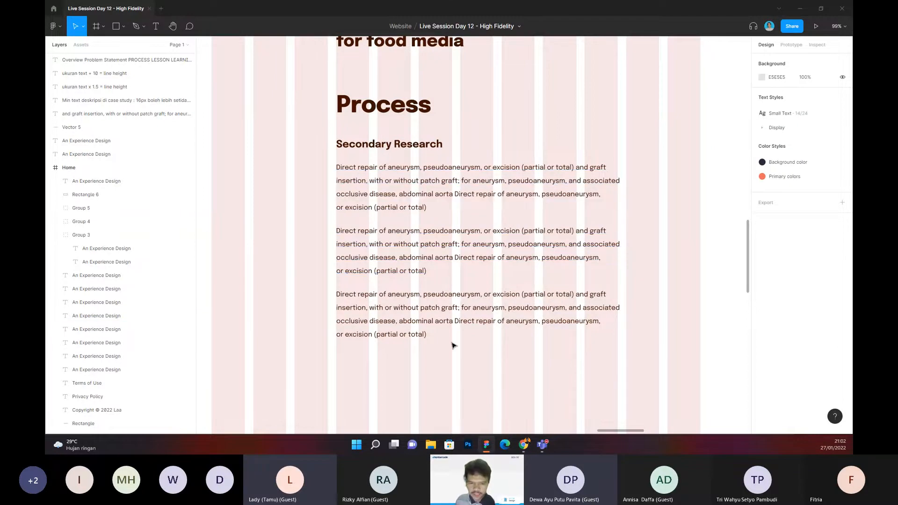
Step: Draw an image placeholder rectangle of about 674 × 384 below the third paragraph, at X 433 and about Y 1996
{"action": "scroll", "coordinate": [451, 310], "scroll_direction": "down", "scroll_amount": 3}
{"action": "left_click_drag", "start_coordinate": [473, 346], "coordinate": [476, 246]}
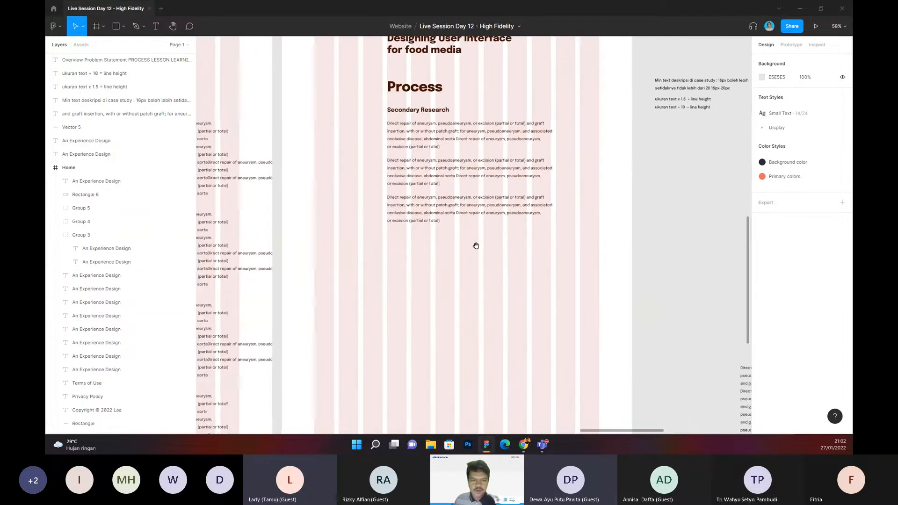
{"action": "scroll", "coordinate": [440, 237], "scroll_direction": "down", "scroll_amount": 1}
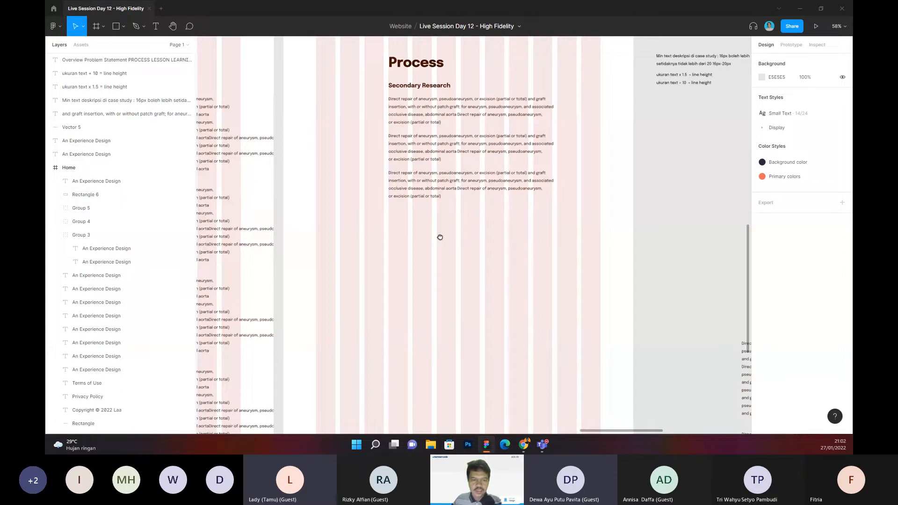
{"action": "scroll", "coordinate": [421, 234], "scroll_direction": "up", "scroll_amount": 3}
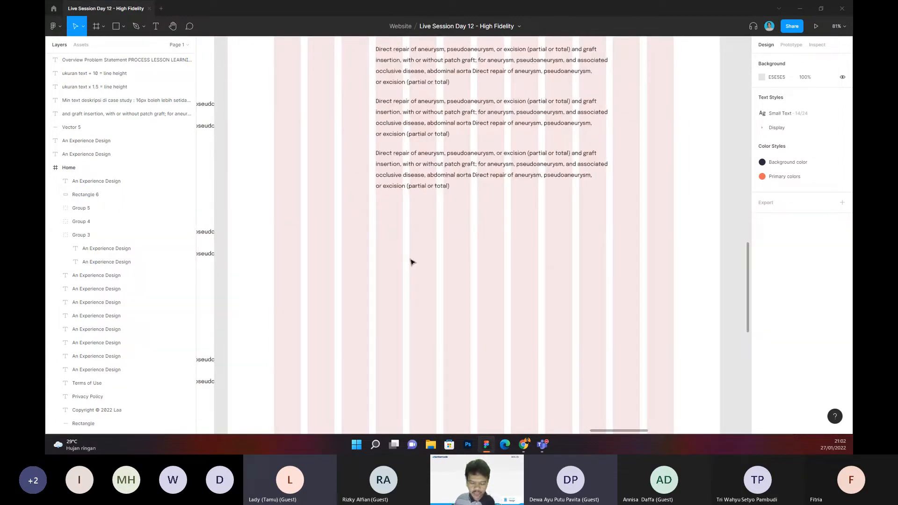
{"action": "key", "text": "r"}
{"action": "mouse_move", "coordinate": [375, 211]}
{"action": "left_mouse_down"}
{"action": "mouse_move", "coordinate": [439, 283]}
{"action": "mouse_move", "coordinate": [539, 315]}
{"action": "mouse_move", "coordinate": [596, 318]}
{"action": "mouse_move", "coordinate": [606, 343]}
{"action": "left_mouse_up"}
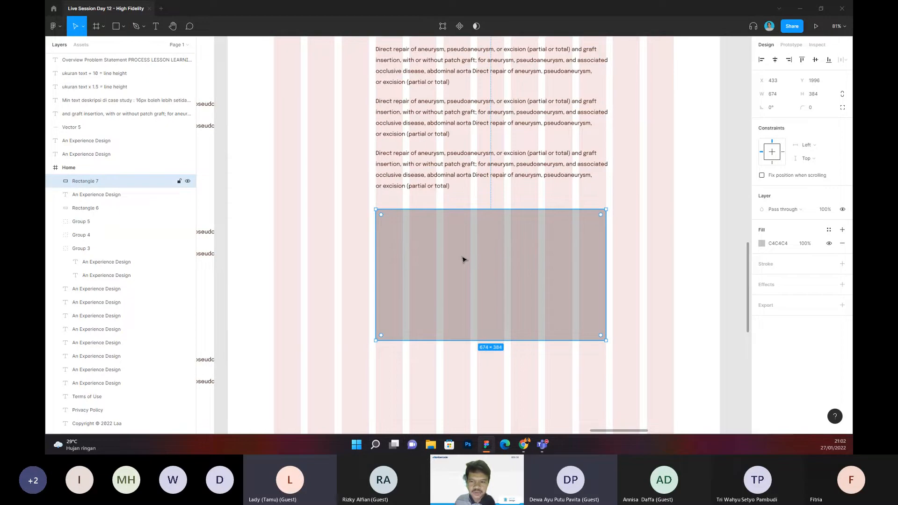
Step: Narrow the first Secondary Research paragraph to about 602 wide and remove the line break before "or excision (partial or total)"
{"action": "scroll", "coordinate": [491, 261], "scroll_direction": "up", "scroll_amount": 2}
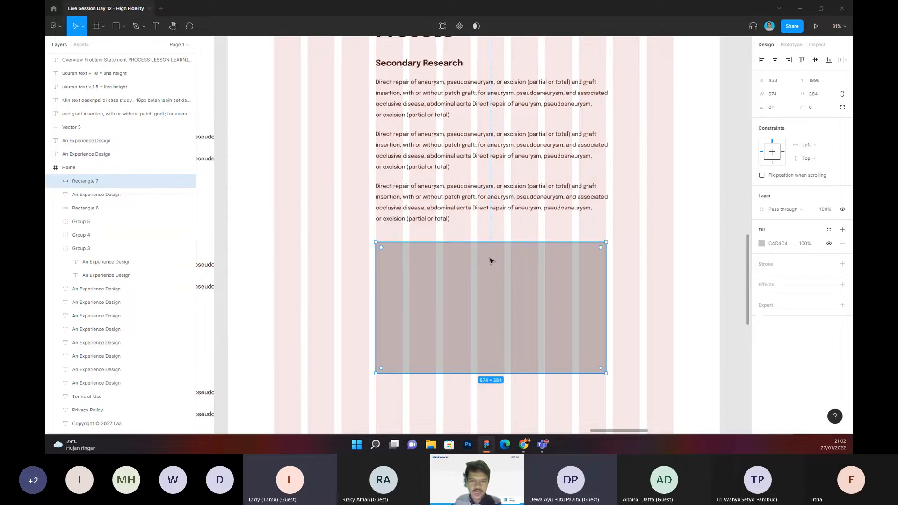
{"action": "scroll", "coordinate": [491, 261], "scroll_direction": "up", "scroll_amount": 1}
{"action": "scroll", "coordinate": [490, 261], "scroll_direction": "down", "scroll_amount": 1}
{"action": "left_click_drag", "start_coordinate": [610, 262], "coordinate": [605, 275]}
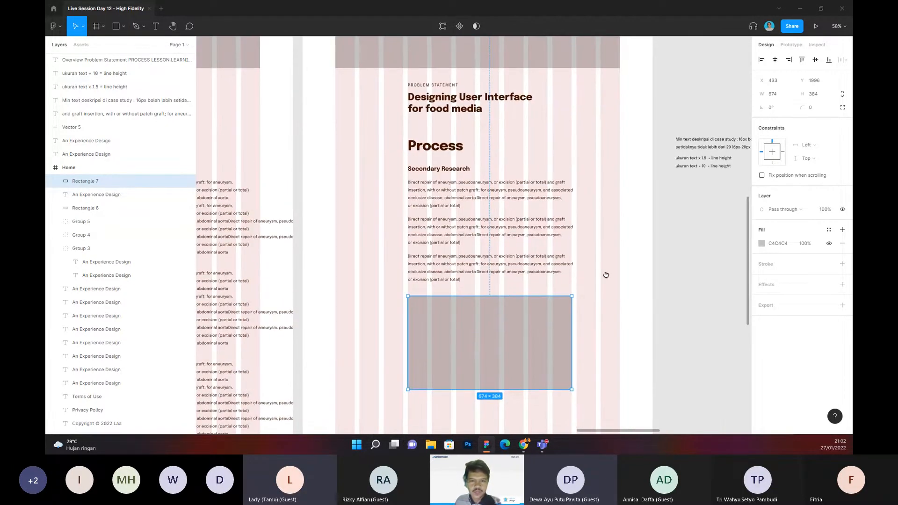
{"action": "scroll", "coordinate": [538, 209], "scroll_direction": "up", "scroll_amount": 3}
{"action": "left_click", "coordinate": [538, 208]}
{"action": "left_click_drag", "start_coordinate": [595, 188], "coordinate": [562, 188]}
{"action": "double_click", "coordinate": [364, 218]}
{"action": "left_click", "coordinate": [357, 218]}
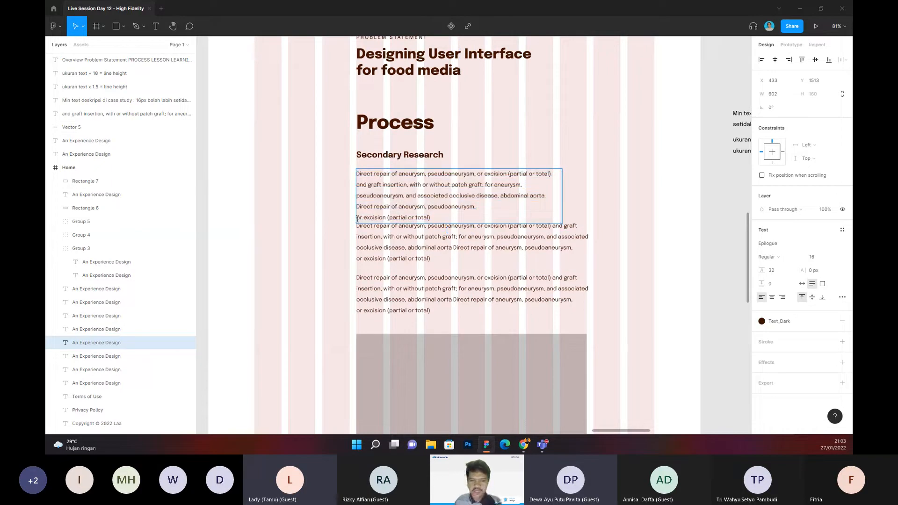
{"action": "key", "text": "BackSpace"}
Step: Narrow the second paragraph to about 602 wide and join its last line, "or excision (partial or total)", to the line above
{"action": "left_click", "coordinate": [551, 243]}
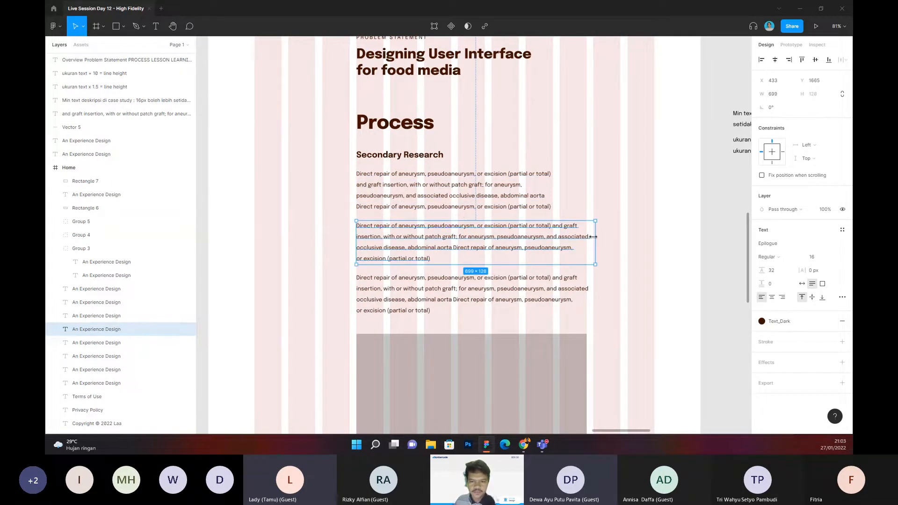
{"action": "left_click_drag", "start_coordinate": [590, 236], "coordinate": [561, 237]}
{"action": "double_click", "coordinate": [372, 269]}
{"action": "left_click", "coordinate": [358, 270]}
{"action": "key", "text": "BackSpace"}
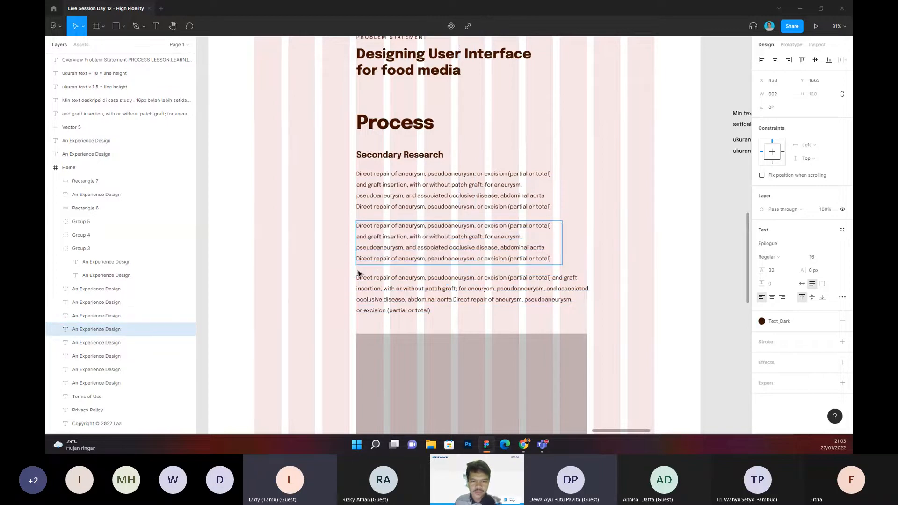
{"action": "key", "text": "Escape"}
Step: Narrow the third paragraph to about 575 wide and remove the line break before its closing "or excision (partial or total)"
{"action": "left_click", "coordinate": [556, 291]}
{"action": "left_click_drag", "start_coordinate": [596, 287], "coordinate": [552, 288]}
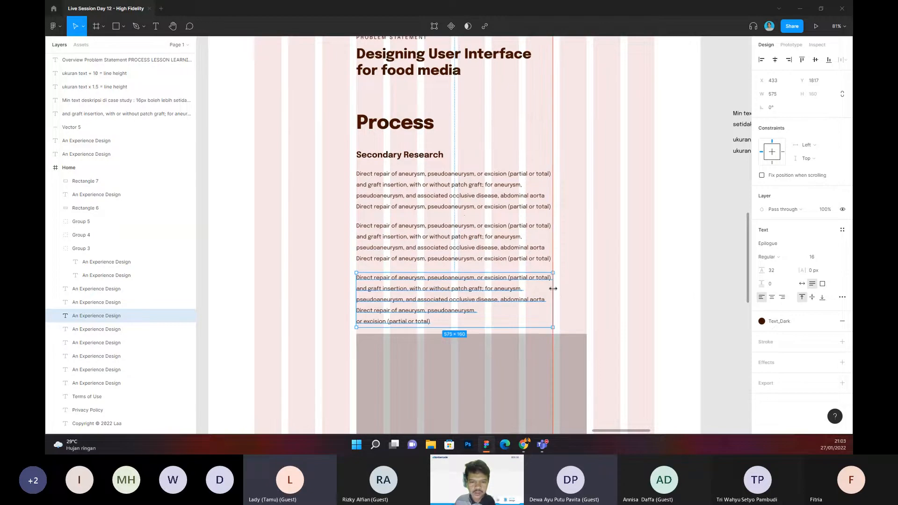
{"action": "double_click", "coordinate": [368, 325]}
{"action": "left_click", "coordinate": [359, 323]}
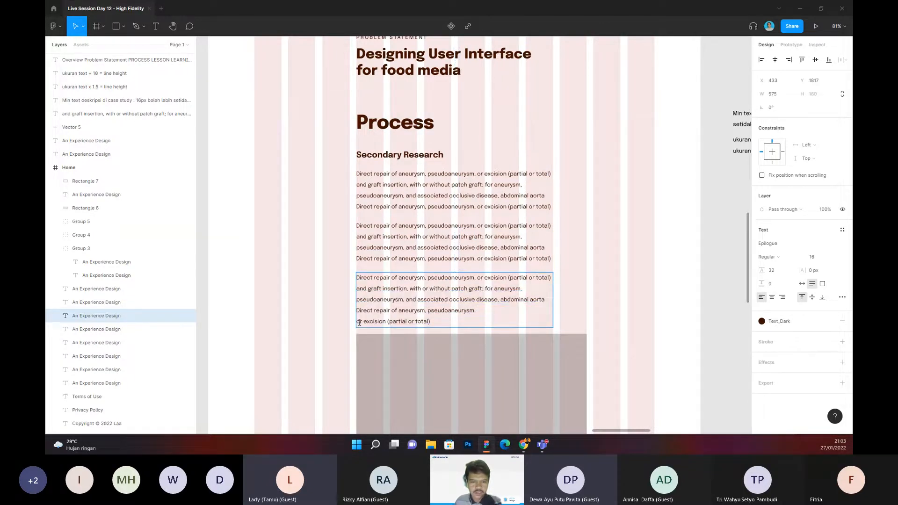
{"action": "key", "text": "BackSpace"}
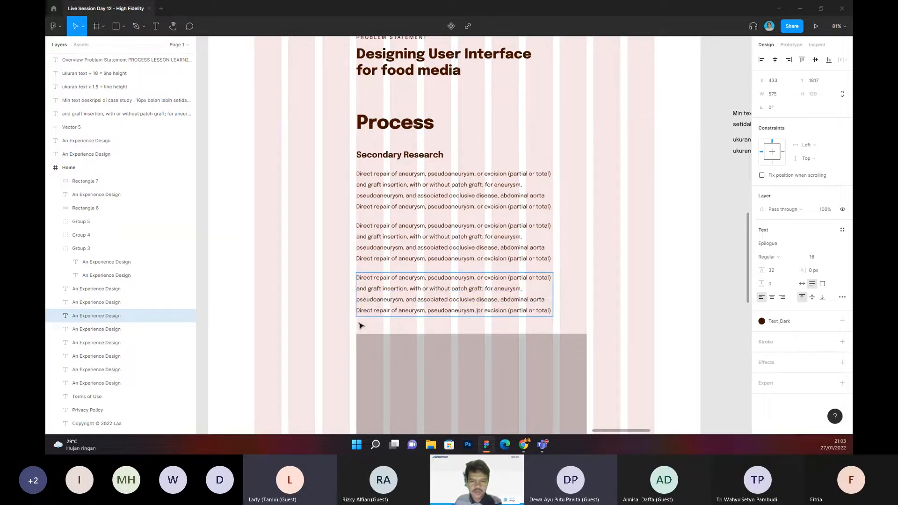
Step: Enlarge the placeholder rectangle to about 774 × 440 at X 333, Y 1994, extending past both sides of the paragraphs
{"action": "scroll", "coordinate": [485, 286], "scroll_direction": "down", "scroll_amount": 3}
{"action": "left_click", "coordinate": [487, 288]}
{"action": "left_click_drag", "start_coordinate": [490, 291], "coordinate": [475, 288]}
{"action": "left_click_drag", "start_coordinate": [555, 273], "coordinate": [593, 273]}
{"action": "scroll", "coordinate": [488, 321], "scroll_direction": "down", "scroll_amount": 1}
{"action": "left_click_drag", "start_coordinate": [489, 313], "coordinate": [489, 334]}
{"action": "left_click", "coordinate": [626, 244]}
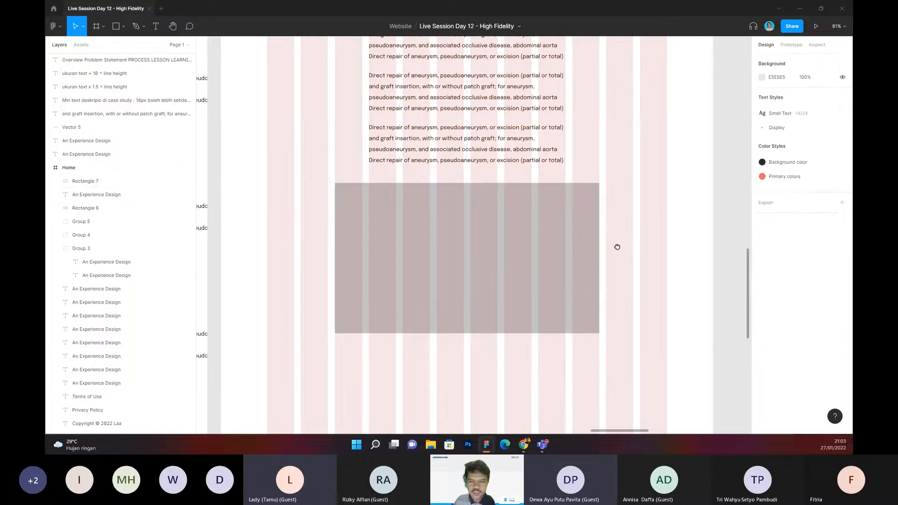
Step: Examine the enlarged rectangle's edges against the layout grid columns and the paragraphs above it
{"action": "scroll", "coordinate": [353, 217], "scroll_direction": "up", "scroll_amount": 2}
{"action": "scroll", "coordinate": [383, 244], "scroll_direction": "up", "scroll_amount": 2}
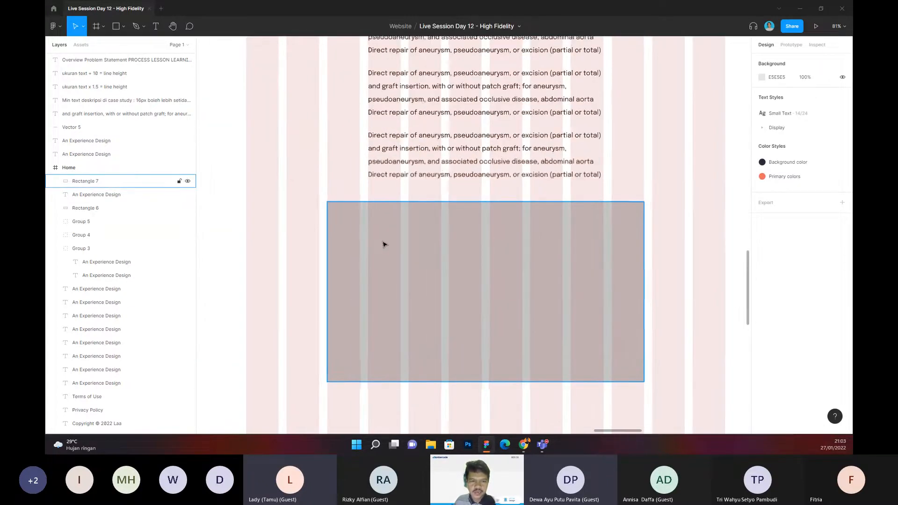
{"action": "scroll", "coordinate": [290, 176], "scroll_direction": "down", "scroll_amount": 1}
{"action": "scroll", "coordinate": [291, 176], "scroll_direction": "up", "scroll_amount": 2}
{"action": "left_click", "coordinate": [392, 255]}
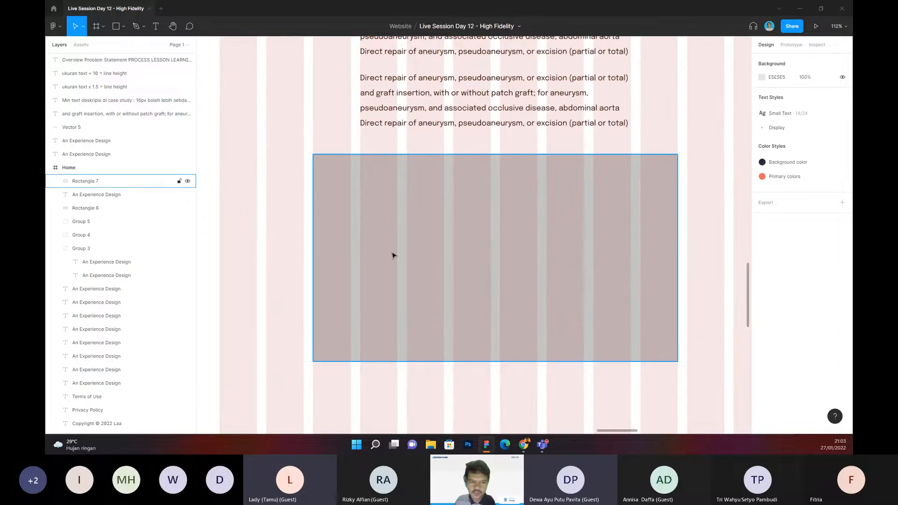
{"action": "left_click_drag", "start_coordinate": [284, 156], "coordinate": [393, 268]}
{"action": "left_click", "coordinate": [684, 323]}
{"action": "left_click", "coordinate": [662, 324]}
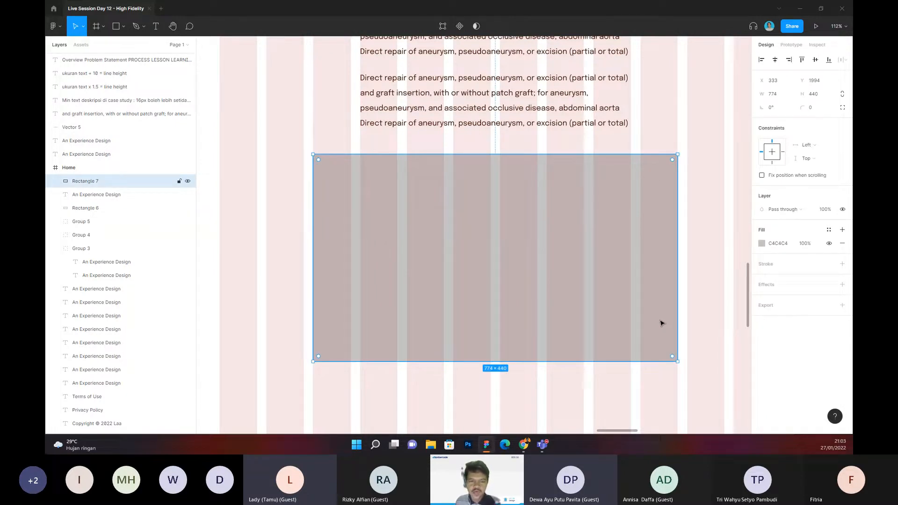
{"action": "left_click", "coordinate": [289, 150]}
{"action": "scroll", "coordinate": [305, 164], "scroll_direction": "down", "scroll_amount": 2}
{"action": "left_click_drag", "start_coordinate": [307, 164], "coordinate": [646, 352]}
{"action": "scroll", "coordinate": [641, 362], "scroll_direction": "down", "scroll_amount": 1}
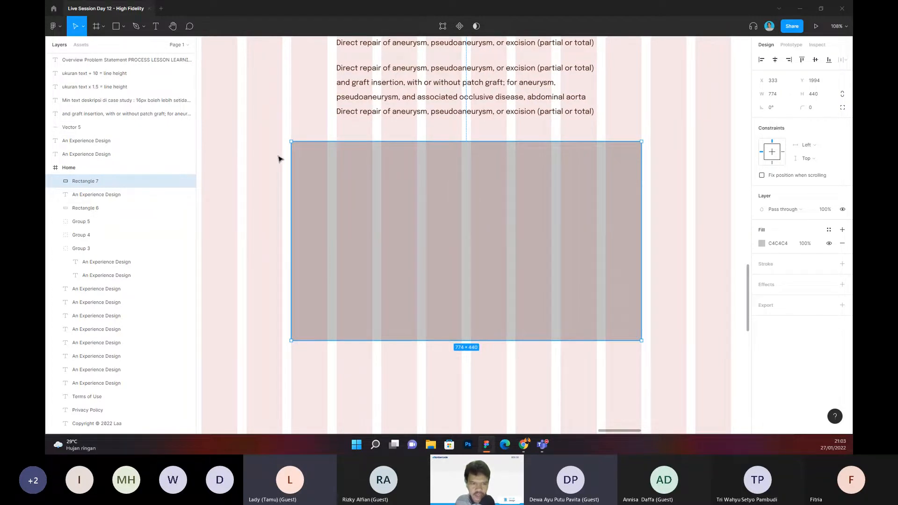
{"action": "left_click", "coordinate": [277, 155]}
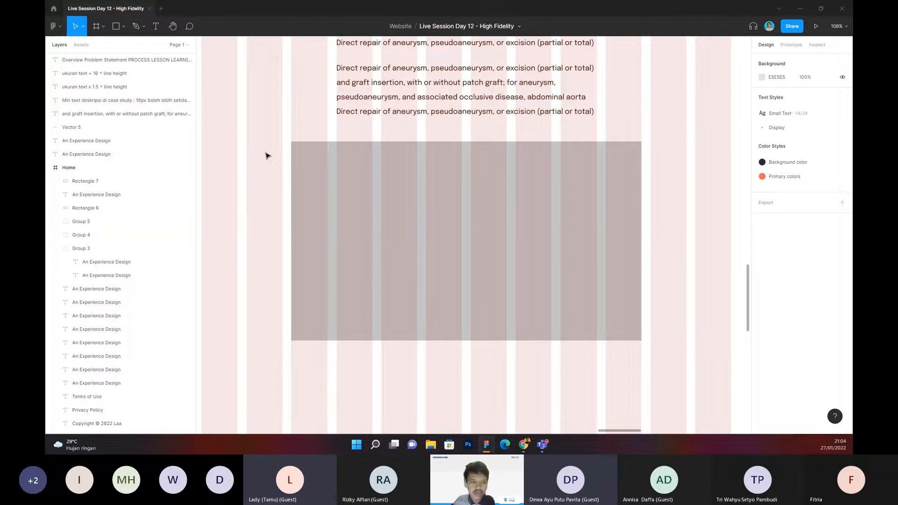
Step: Duplicate the Secondary Research heading and its first two paragraphs, placing the copies at X 433 below the placeholder rectangle
{"action": "left_click_drag", "start_coordinate": [275, 127], "coordinate": [272, 150]}
{"action": "left_click", "coordinate": [676, 351]}
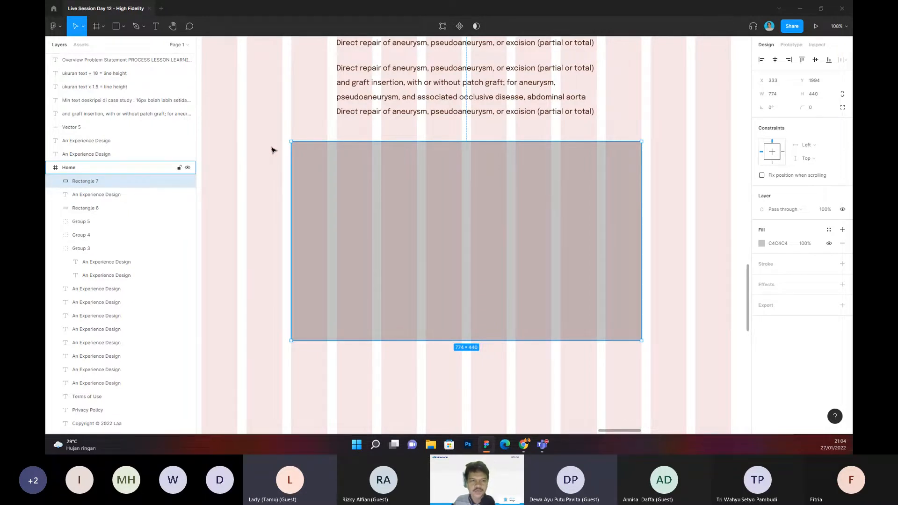
{"action": "scroll", "coordinate": [272, 149], "scroll_direction": "down", "scroll_amount": 2}
{"action": "left_click", "coordinate": [286, 125]}
{"action": "left_click_drag", "start_coordinate": [285, 117], "coordinate": [339, 186]}
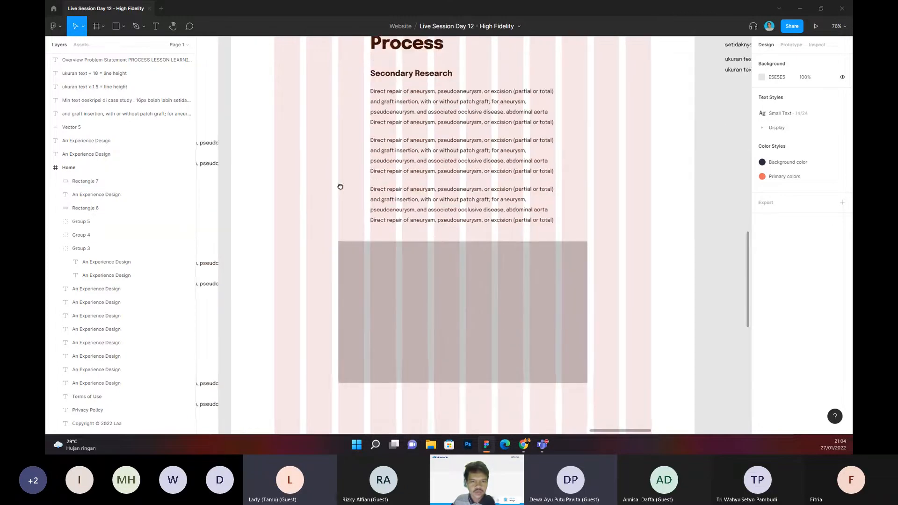
{"action": "scroll", "coordinate": [340, 185], "scroll_direction": "down", "scroll_amount": 2}
{"action": "scroll", "coordinate": [575, 158], "scroll_direction": "down", "scroll_amount": 2}
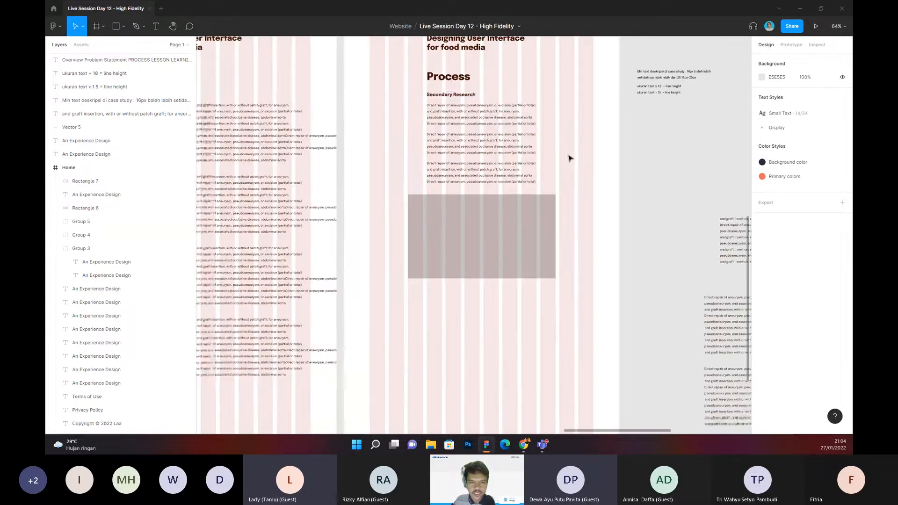
{"action": "left_click", "coordinate": [455, 95]}
{"action": "left_click", "coordinate": [459, 115], "text": "shift"}
{"action": "left_click", "coordinate": [461, 151], "text": "shift"}
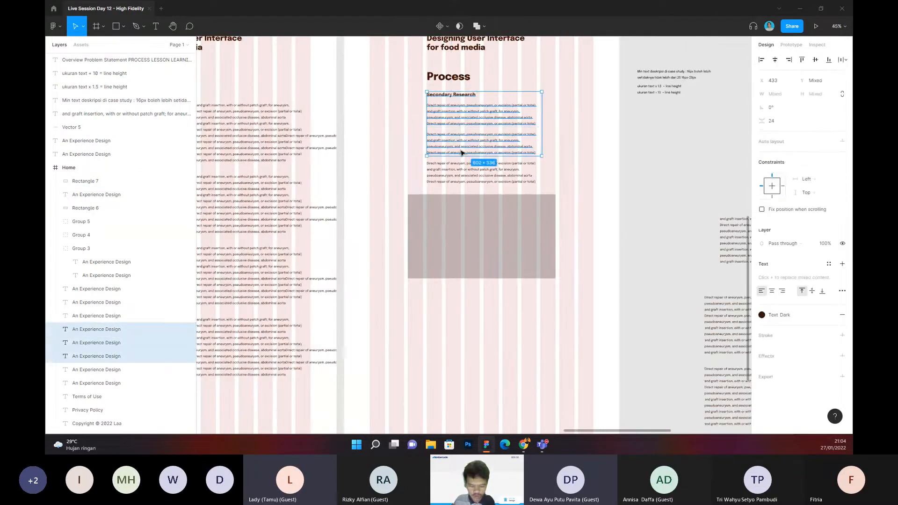
{"action": "key", "text": "ctrl+d"}
{"action": "left_click_drag", "start_coordinate": [463, 155], "coordinate": [435, 156]}
{"action": "left_click", "coordinate": [584, 329]}
{"action": "scroll", "coordinate": [435, 157], "scroll_direction": "up", "scroll_amount": 5}
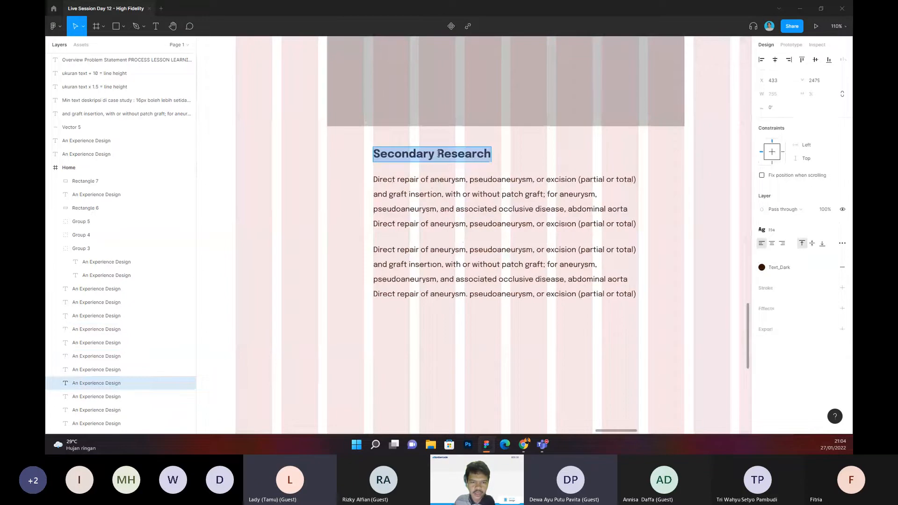
Step: Replace the copied heading's text with "Stakeholder Interview"
{"action": "left_click", "coordinate": [411, 153]}
{"action": "left_click_drag", "start_coordinate": [375, 157], "coordinate": [531, 160]}
{"action": "key", "text": "Escape"}
{"action": "double_click", "coordinate": [388, 156]}
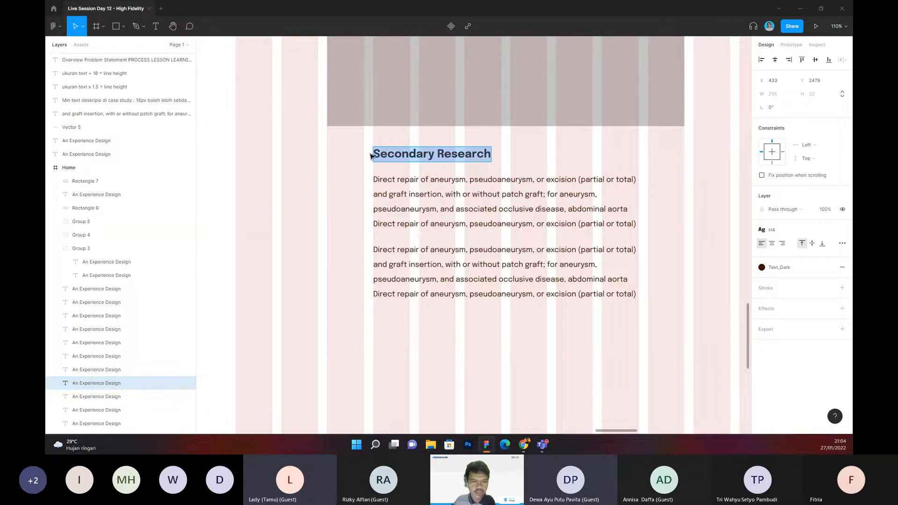
{"action": "type", "text": "Stakeholder Inter"}
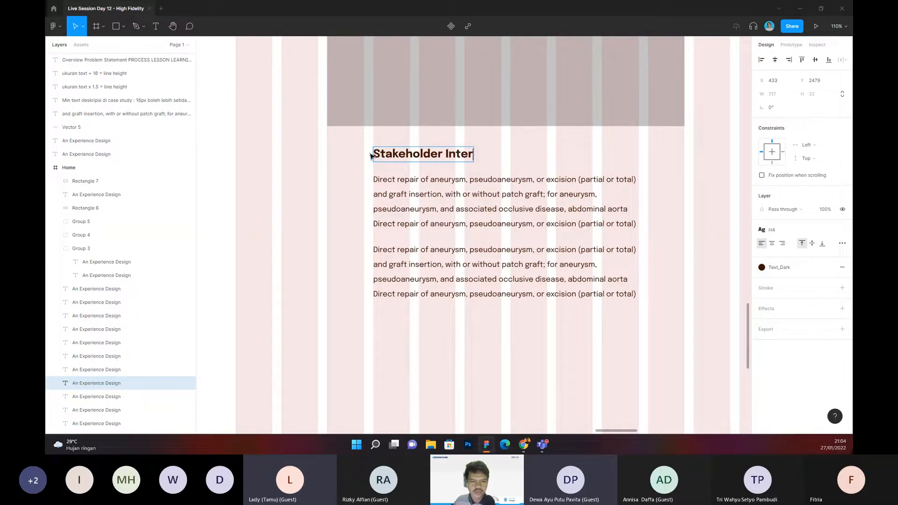
{"action": "type", "text": "view"}
{"action": "key", "text": "Escape"}
Step: Move the leftover text block overlapping the footer out of the Home frame onto the empty canvas beside it
{"action": "left_click_drag", "start_coordinate": [334, 197], "coordinate": [332, 193]}
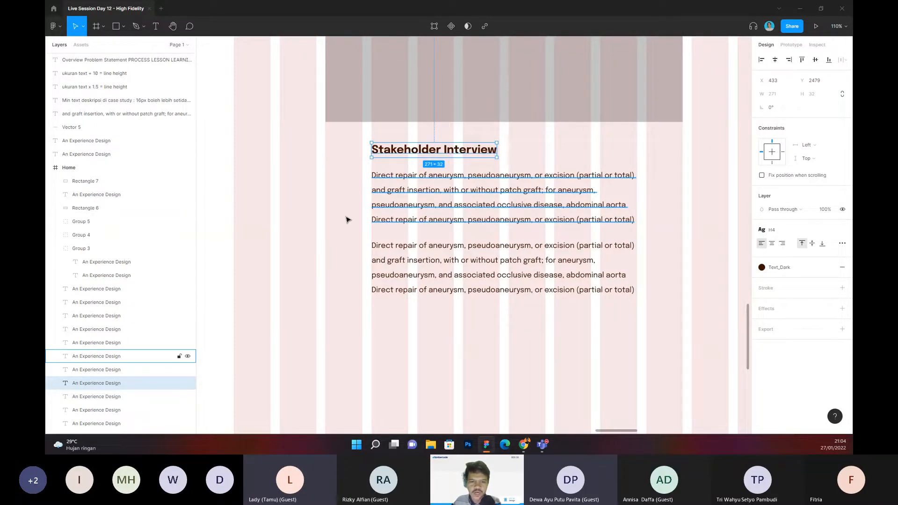
{"action": "scroll", "coordinate": [346, 220], "scroll_direction": "down", "scroll_amount": 2}
{"action": "left_click", "coordinate": [349, 257]}
{"action": "scroll", "coordinate": [349, 256], "scroll_direction": "down", "scroll_amount": 4}
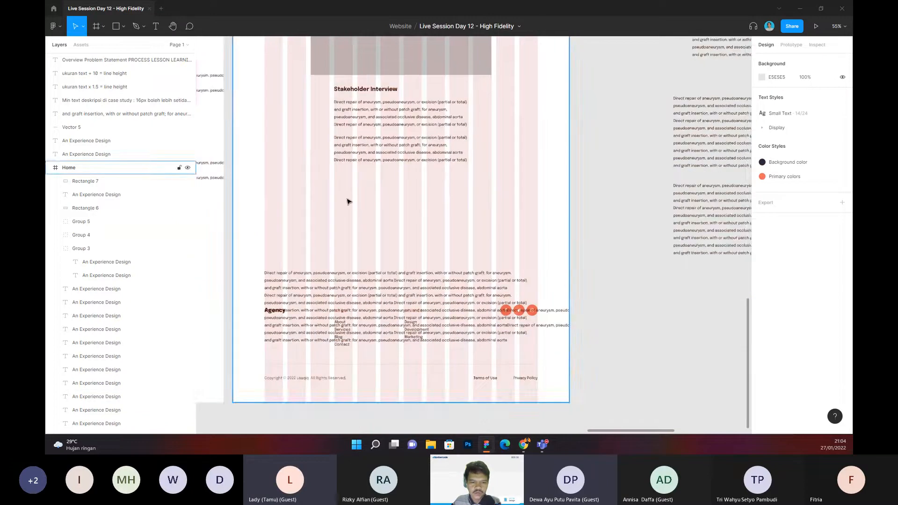
{"action": "scroll", "coordinate": [349, 202], "scroll_direction": "down", "scroll_amount": 2}
{"action": "left_click_drag", "start_coordinate": [320, 237], "coordinate": [677, 237]}
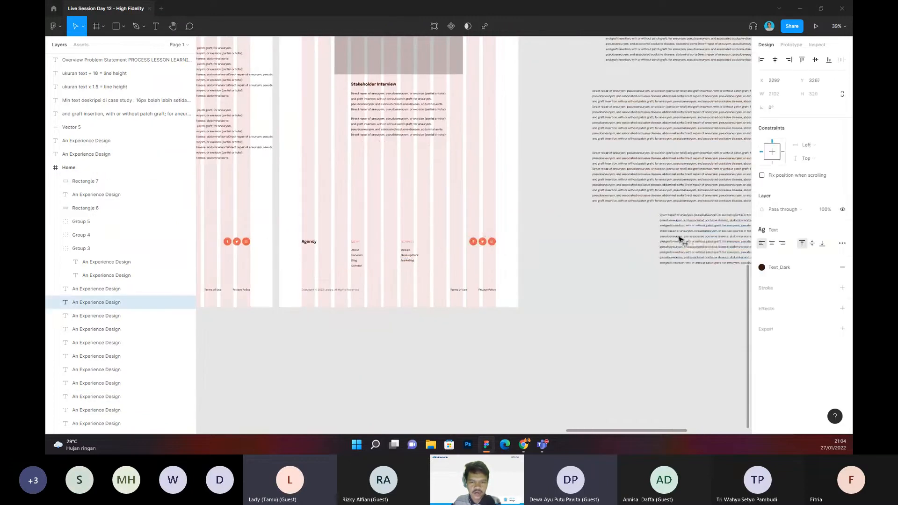
{"action": "left_click", "coordinate": [547, 188]}
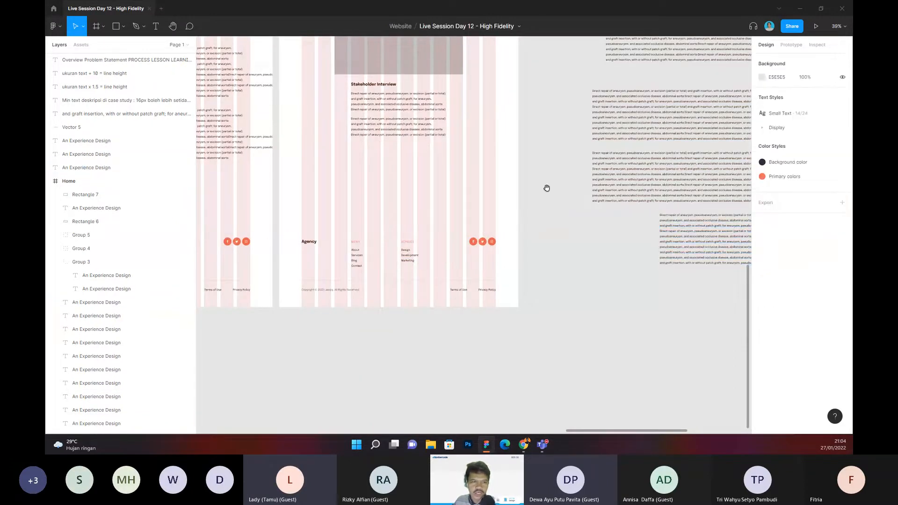
Step: Duplicate the placeholder rectangle and place the copy just below the Stakeholder Interview paragraphs, aligned with the original
{"action": "left_click_drag", "start_coordinate": [547, 188], "coordinate": [574, 234]}
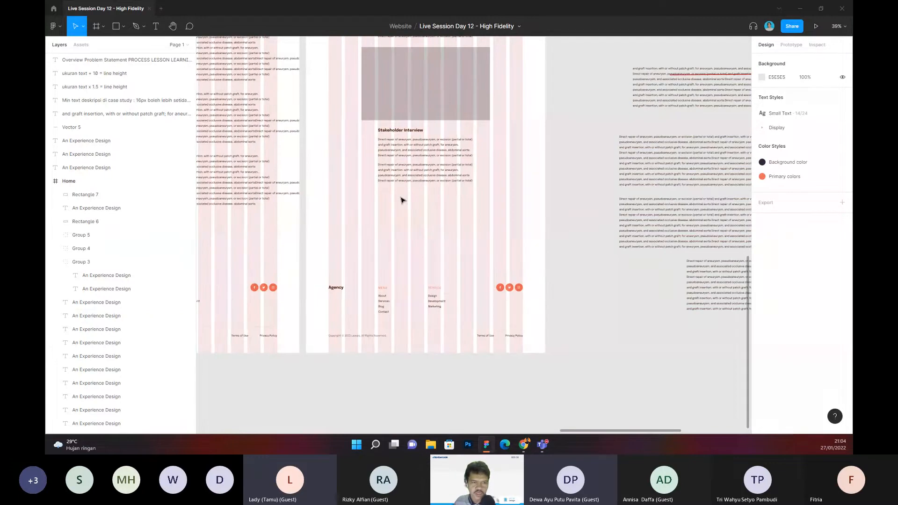
{"action": "left_click_drag", "start_coordinate": [403, 205], "coordinate": [380, 203]}
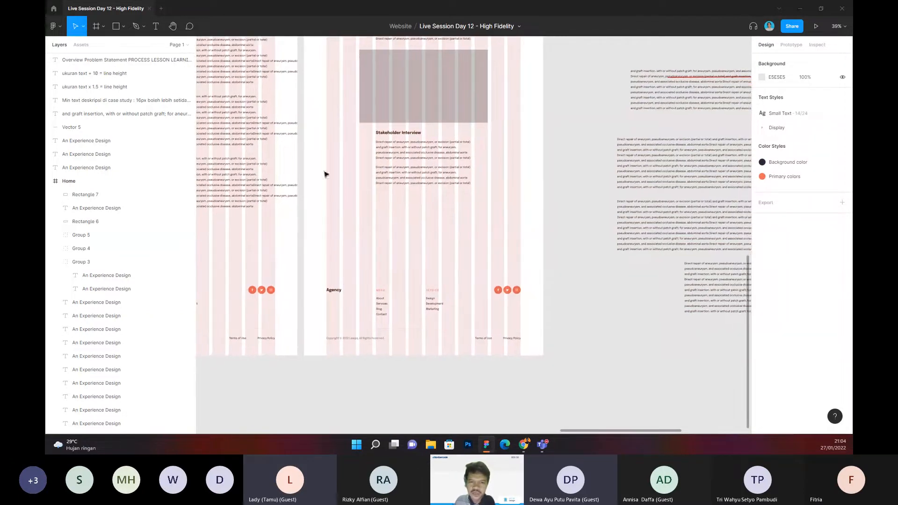
{"action": "left_click_drag", "start_coordinate": [326, 170], "coordinate": [334, 186]}
{"action": "scroll", "coordinate": [384, 169], "scroll_direction": "up", "scroll_amount": 3}
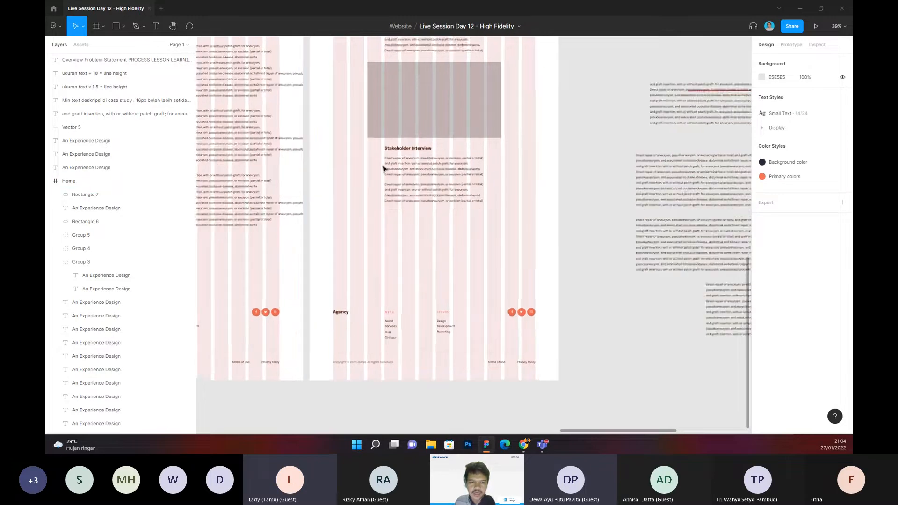
{"action": "left_click", "coordinate": [444, 93]}
{"action": "key", "text": "ctrl+d"}
{"action": "left_click_drag", "start_coordinate": [452, 81], "coordinate": [493, 289]}
{"action": "left_click", "coordinate": [567, 236]}
{"action": "scroll", "coordinate": [429, 172], "scroll_direction": "down", "scroll_amount": 2}
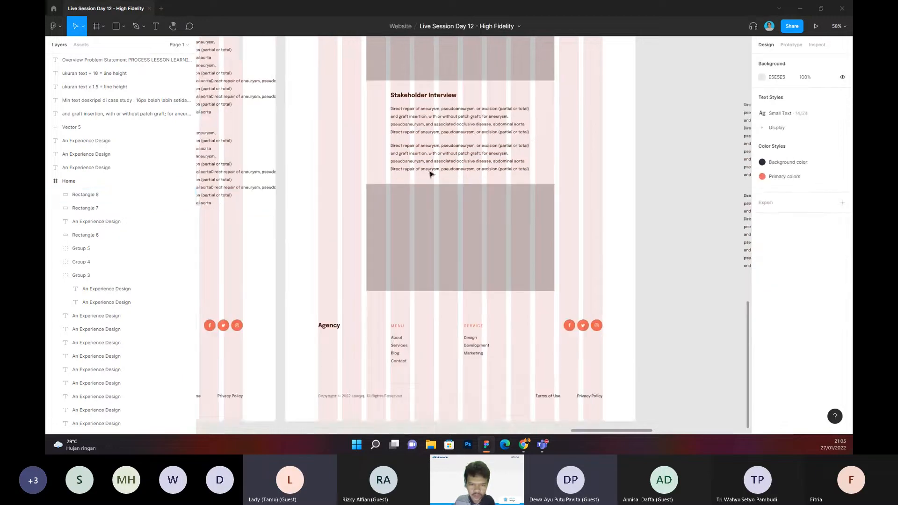
{"action": "left_click_drag", "start_coordinate": [327, 184], "coordinate": [524, 248]}
{"action": "left_click_drag", "start_coordinate": [315, 187], "coordinate": [572, 248]}
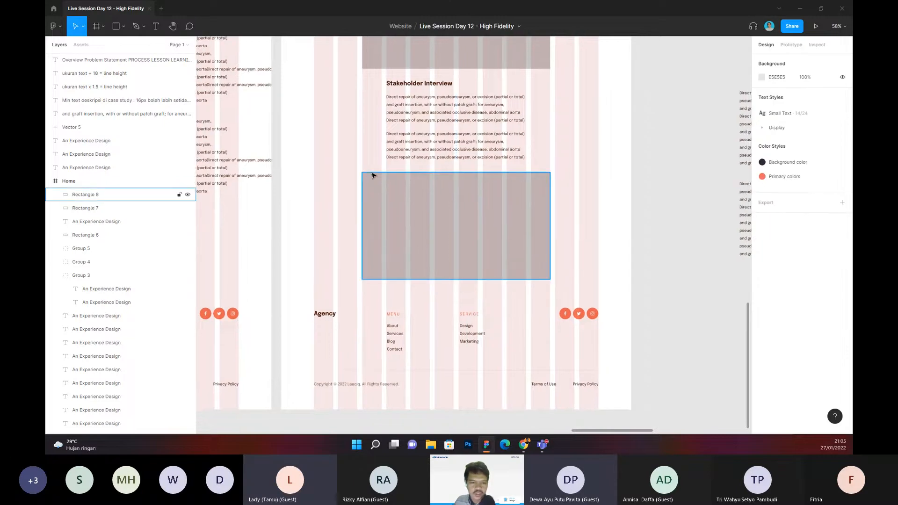
Step: Extend the Home frame downward to a height of about 5048
{"action": "scroll", "coordinate": [372, 175], "scroll_direction": "down", "scroll_amount": 1}
{"action": "scroll", "coordinate": [374, 175], "scroll_direction": "down", "scroll_amount": 5}
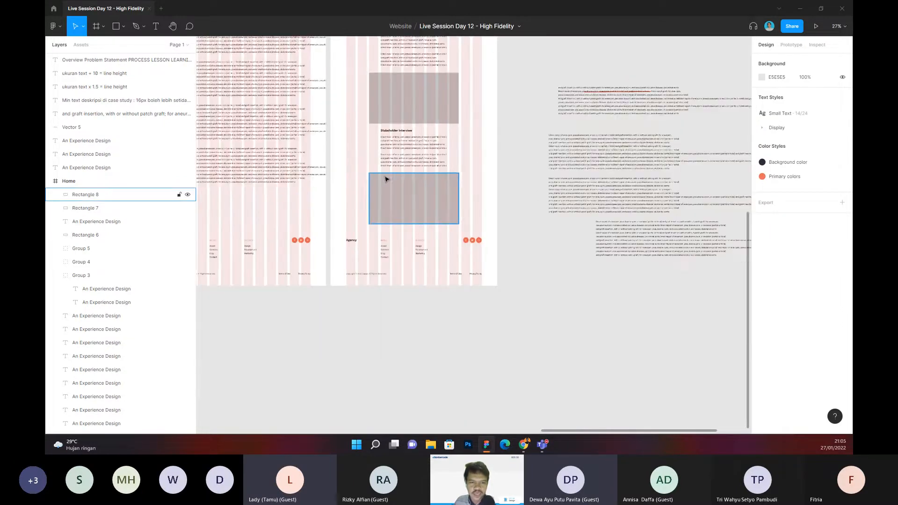
{"action": "scroll", "coordinate": [506, 158], "scroll_direction": "up", "scroll_amount": 3}
{"action": "scroll", "coordinate": [482, 154], "scroll_direction": "down", "scroll_amount": 2}
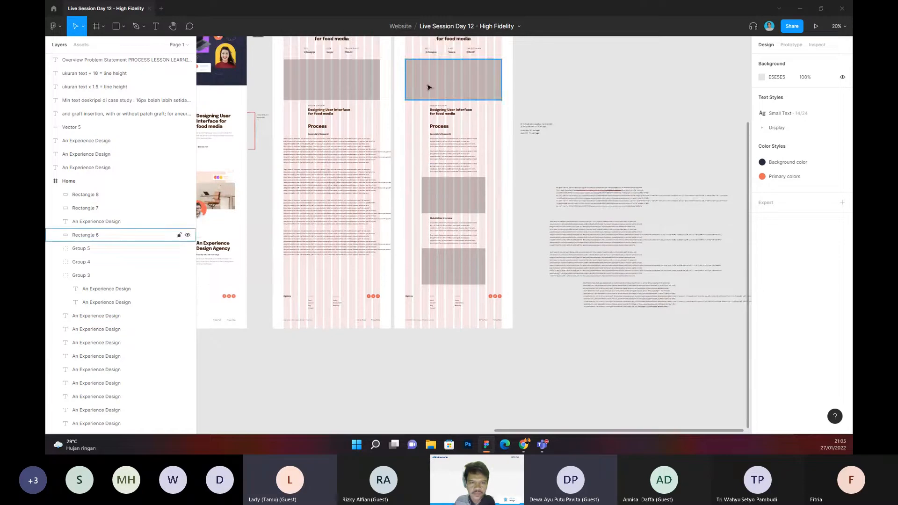
{"action": "scroll", "coordinate": [407, 85], "scroll_direction": "up", "scroll_amount": 2}
{"action": "left_click", "coordinate": [405, 95]}
{"action": "scroll", "coordinate": [416, 122], "scroll_direction": "down", "scroll_amount": 5}
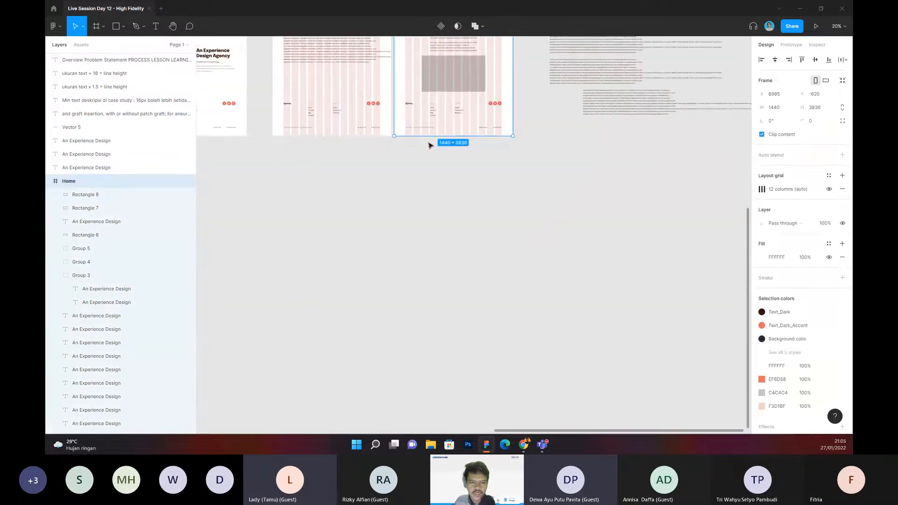
{"action": "left_click_drag", "start_coordinate": [434, 201], "coordinate": [434, 236]}
Step: Move all footer elements of the Home frame down to the bottom of the extended page
{"action": "left_click_drag", "start_coordinate": [400, 99], "coordinate": [521, 149]}
{"action": "left_click_drag", "start_coordinate": [477, 112], "coordinate": [488, 212]}
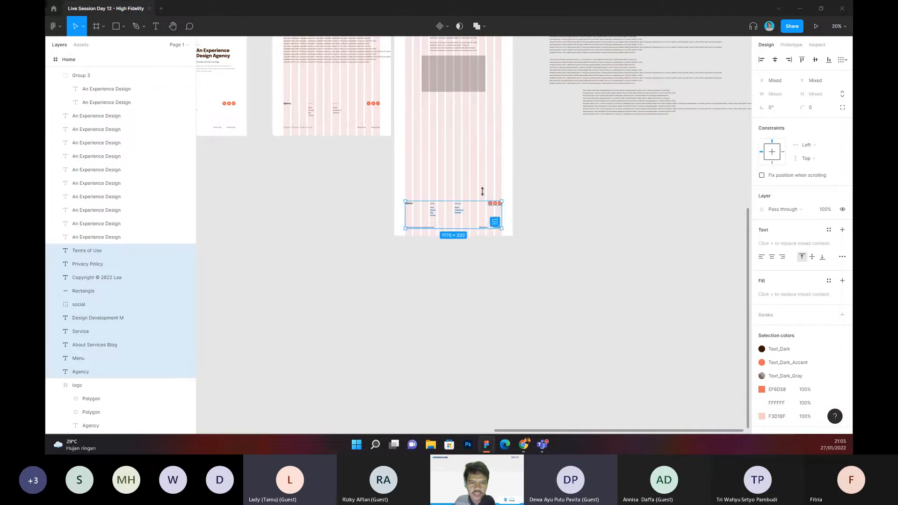
{"action": "left_click", "coordinate": [466, 134]}
{"action": "left_click_drag", "start_coordinate": [458, 158], "coordinate": [453, 209]}
Step: Hide the 12-column layout grid on the Home case-study frame
{"action": "scroll", "coordinate": [435, 122], "scroll_direction": "up", "scroll_amount": 5}
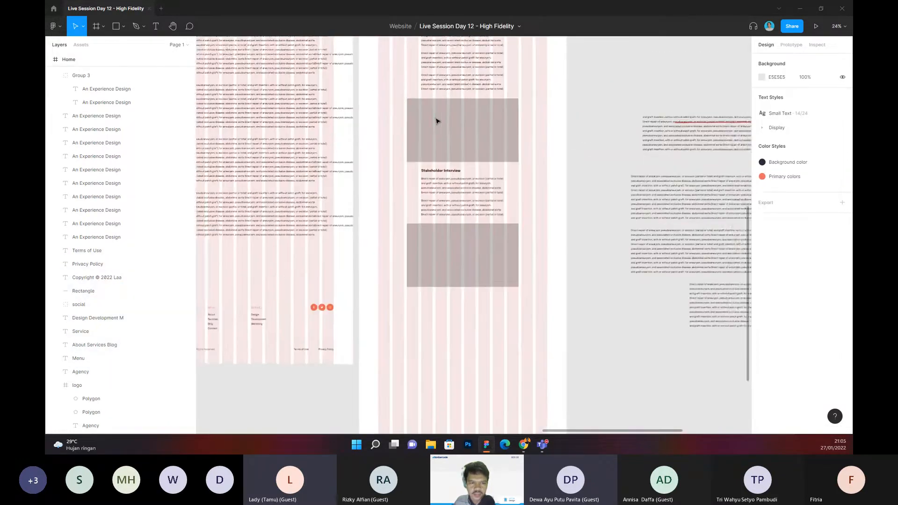
{"action": "scroll", "coordinate": [404, 114], "scroll_direction": "up", "scroll_amount": 8}
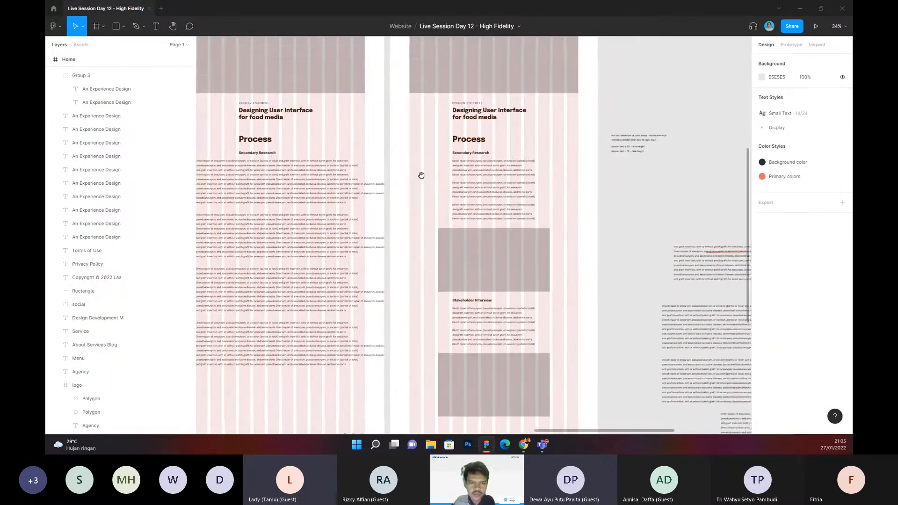
{"action": "left_click", "coordinate": [376, 61]}
{"action": "left_click", "coordinate": [376, 61]}
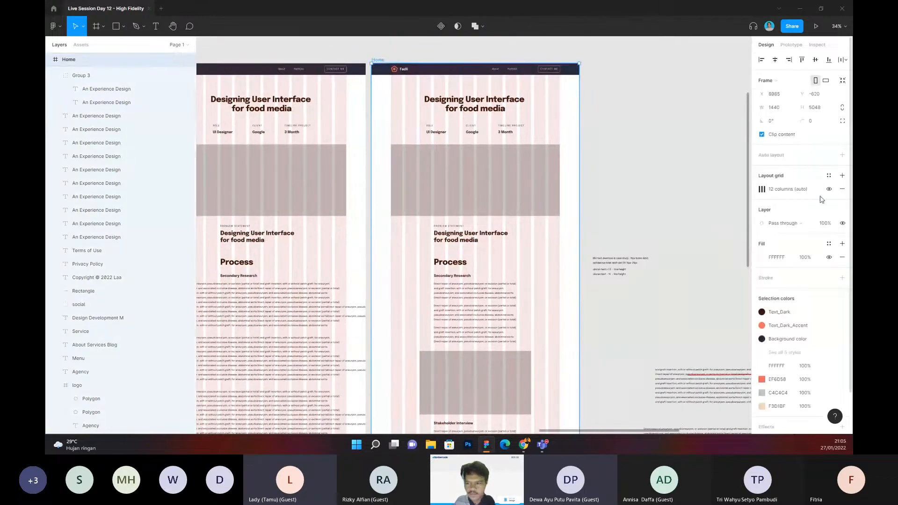
{"action": "left_click", "coordinate": [829, 189]}
{"action": "scroll", "coordinate": [601, 145], "scroll_direction": "down", "scroll_amount": 1}
{"action": "left_click", "coordinate": [624, 144]}
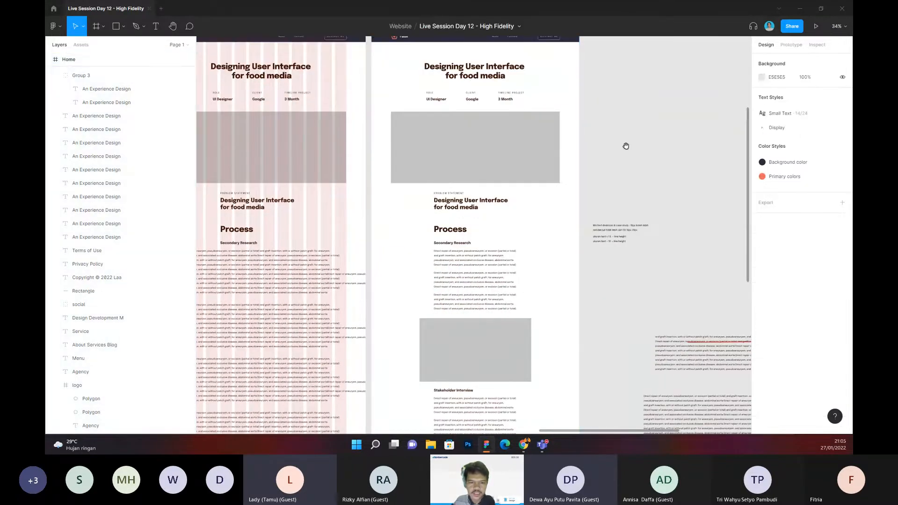
Step: Run the Unsplash plugin and fill the large rectangle under the project details with a photo from the architecture category
{"action": "scroll", "coordinate": [374, 94], "scroll_direction": "up", "scroll_amount": 3}
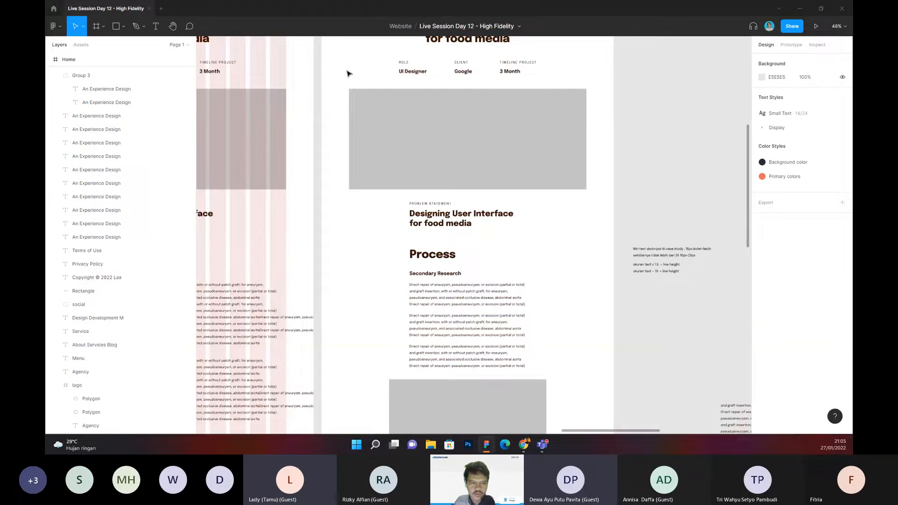
{"action": "scroll", "coordinate": [347, 73], "scroll_direction": "up", "scroll_amount": 3}
{"action": "right_click", "coordinate": [340, 83]}
{"action": "mouse_move", "coordinate": [405, 262]}
{"action": "mouse_move", "coordinate": [498, 265]}
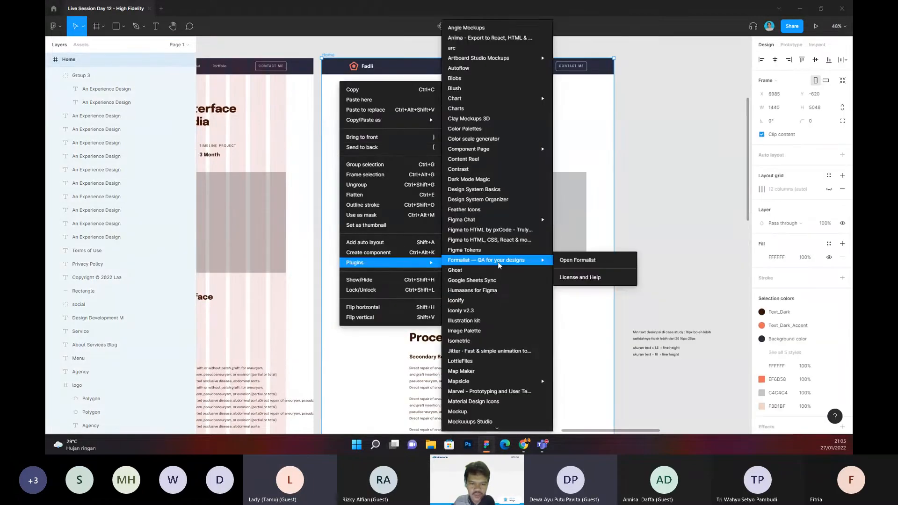
{"action": "scroll", "coordinate": [498, 265], "scroll_direction": "down", "scroll_amount": 5}
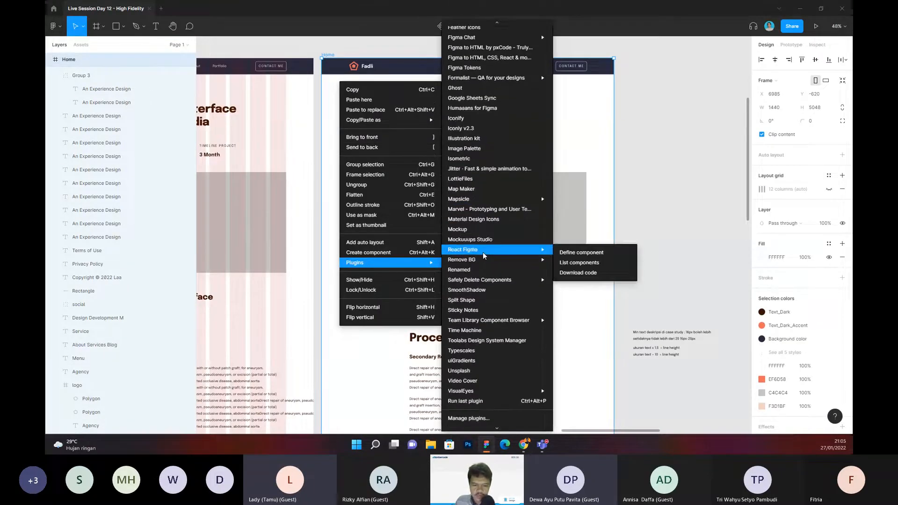
{"action": "left_click", "coordinate": [463, 371]}
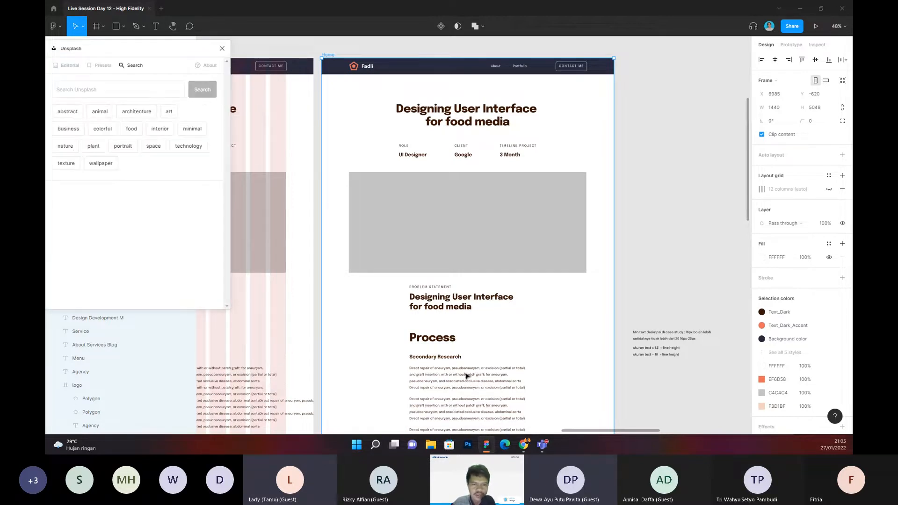
{"action": "left_click", "coordinate": [142, 115]}
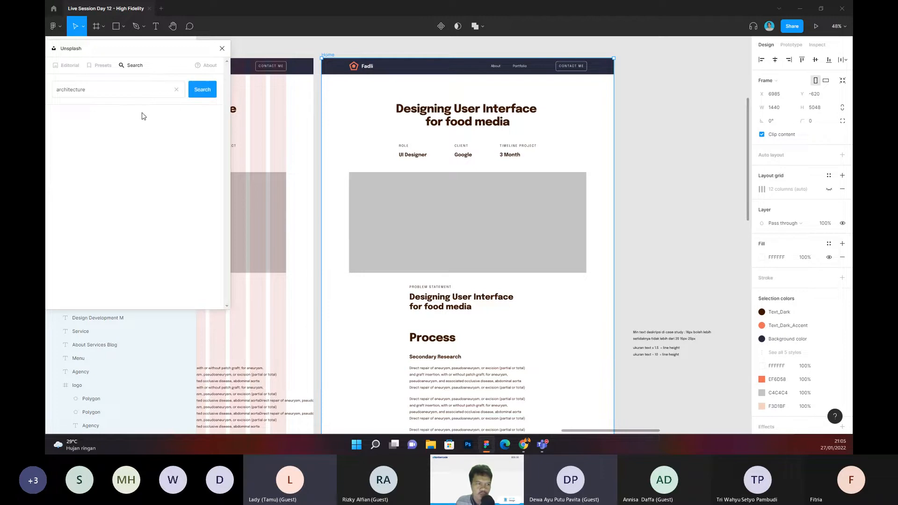
{"action": "left_click", "coordinate": [451, 220]}
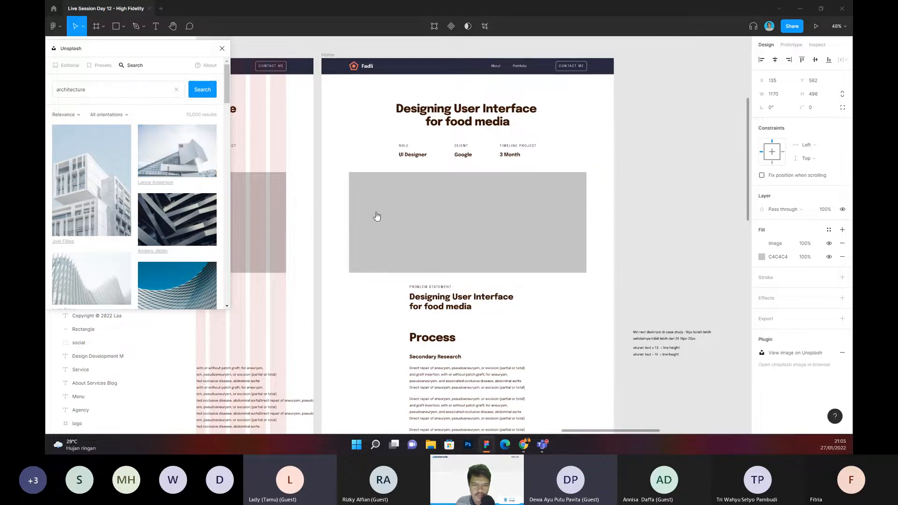
Step: Select the grey placeholder below the Secondary Research text and search Unsplash for "research"
{"action": "scroll", "coordinate": [400, 212], "scroll_direction": "down", "scroll_amount": 5}
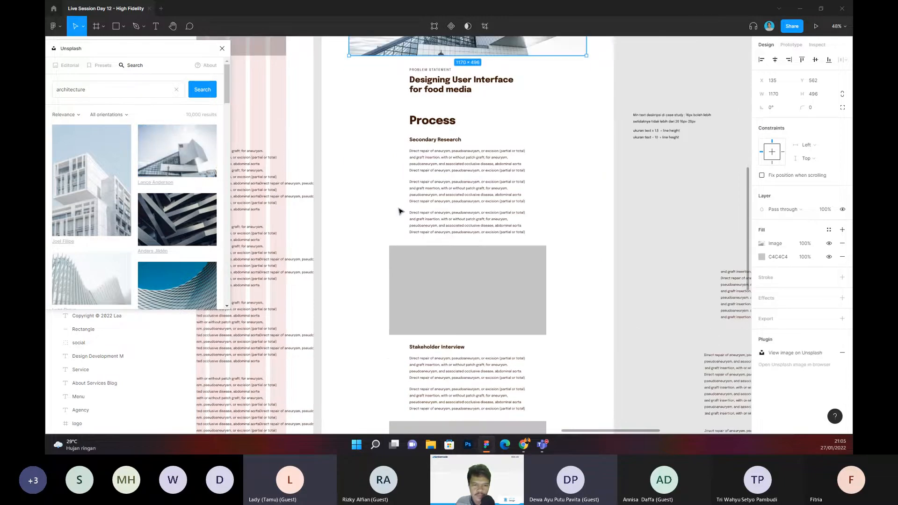
{"action": "left_click", "coordinate": [453, 286]}
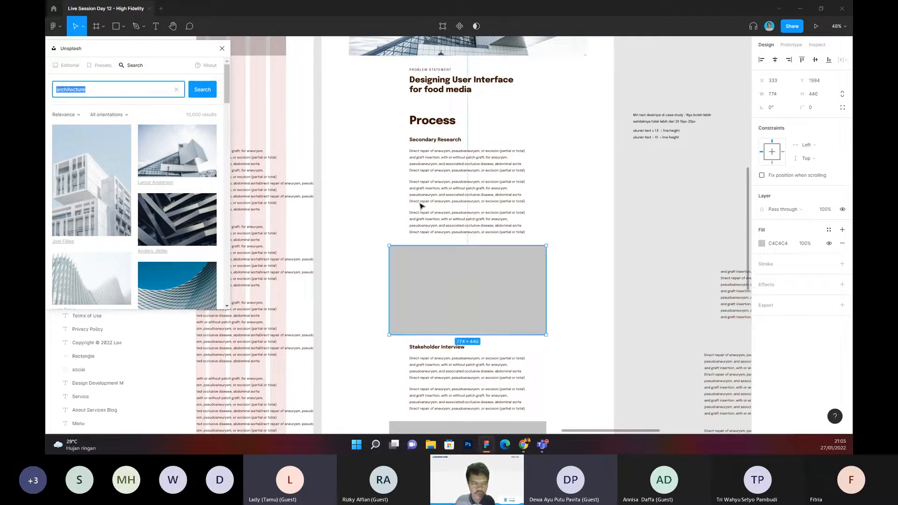
{"action": "type", "text": "research"}
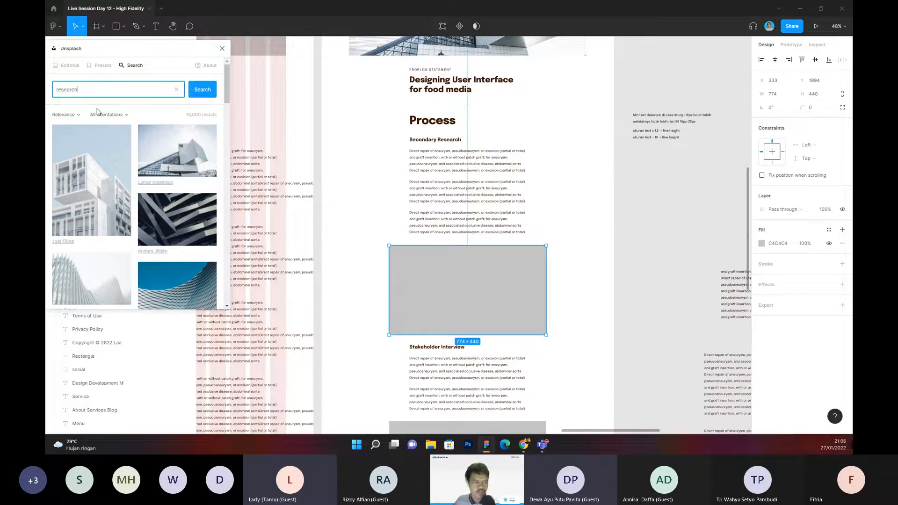
{"action": "key", "text": "Return"}
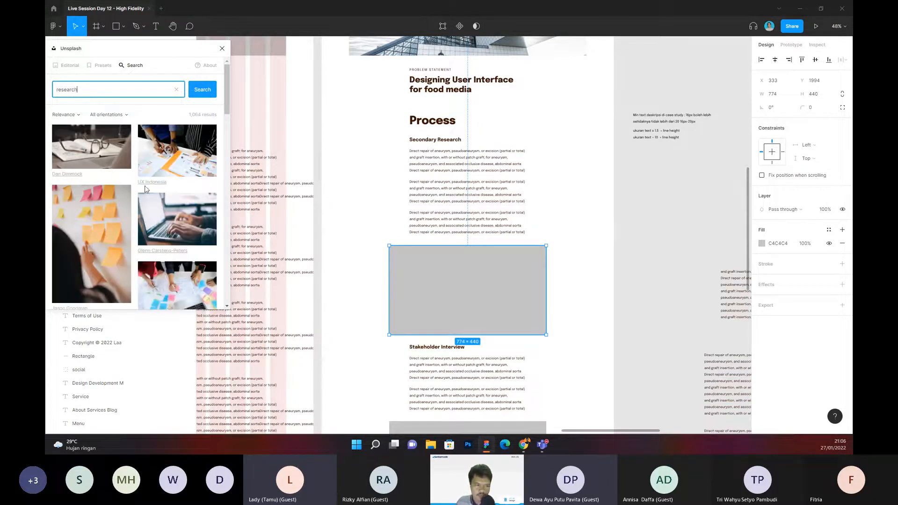
Step: Fill the Secondary Research placeholder with the Unsplash photo of a person working over sketches and sticky notes beside a laptop
{"action": "scroll", "coordinate": [99, 186], "scroll_direction": "down", "scroll_amount": 1}
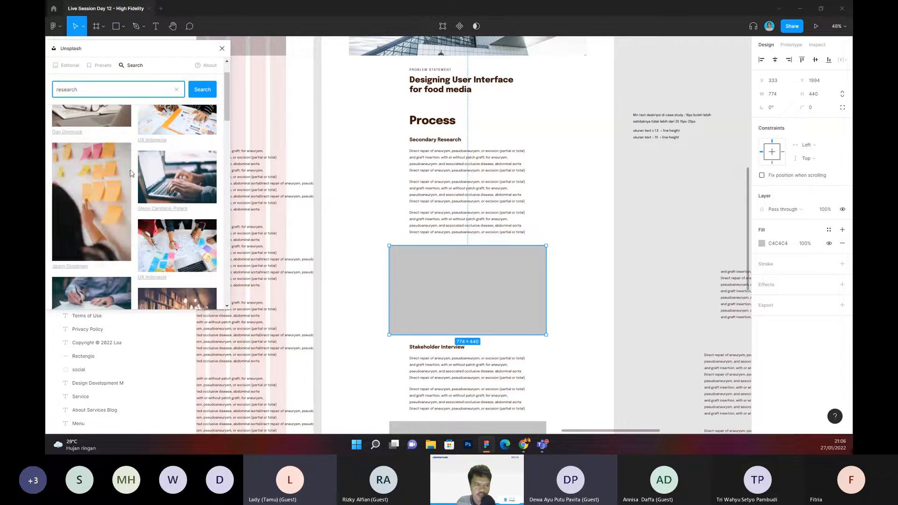
{"action": "scroll", "coordinate": [178, 193], "scroll_direction": "up", "scroll_amount": 1}
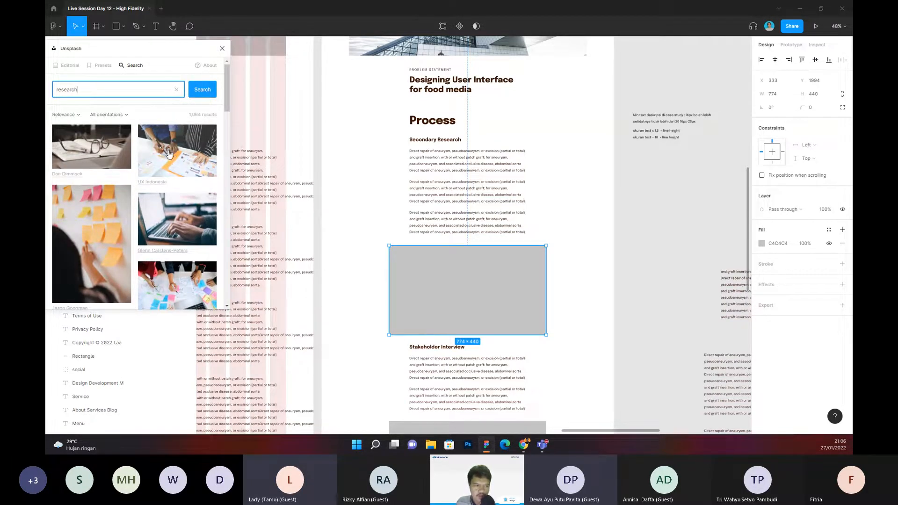
{"action": "scroll", "coordinate": [171, 159], "scroll_direction": "down", "scroll_amount": 2}
{"action": "scroll", "coordinate": [170, 159], "scroll_direction": "down", "scroll_amount": 1}
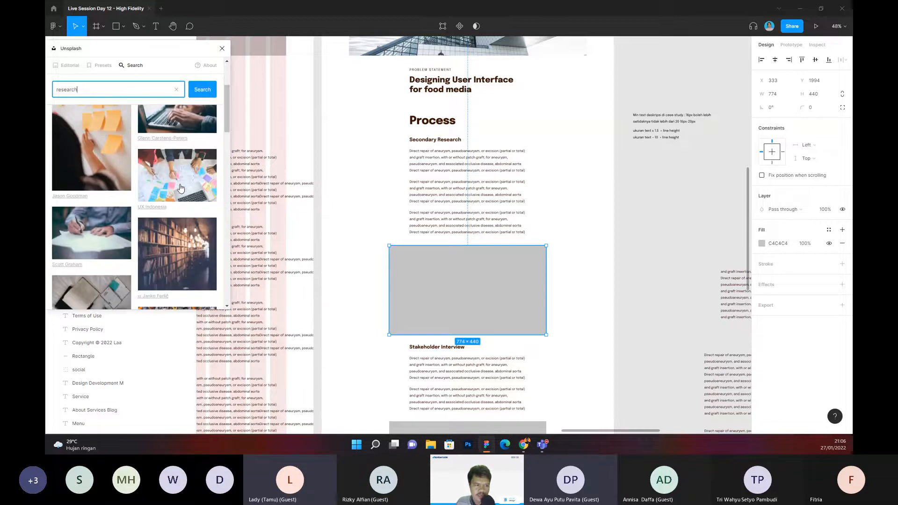
{"action": "scroll", "coordinate": [186, 186], "scroll_direction": "down", "scroll_amount": 3}
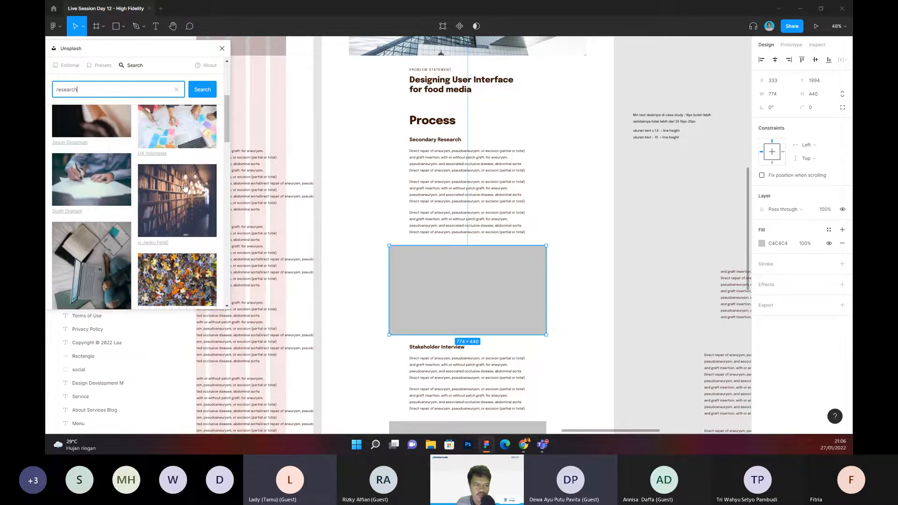
{"action": "scroll", "coordinate": [184, 187], "scroll_direction": "down", "scroll_amount": 1}
{"action": "scroll", "coordinate": [183, 187], "scroll_direction": "down", "scroll_amount": 1}
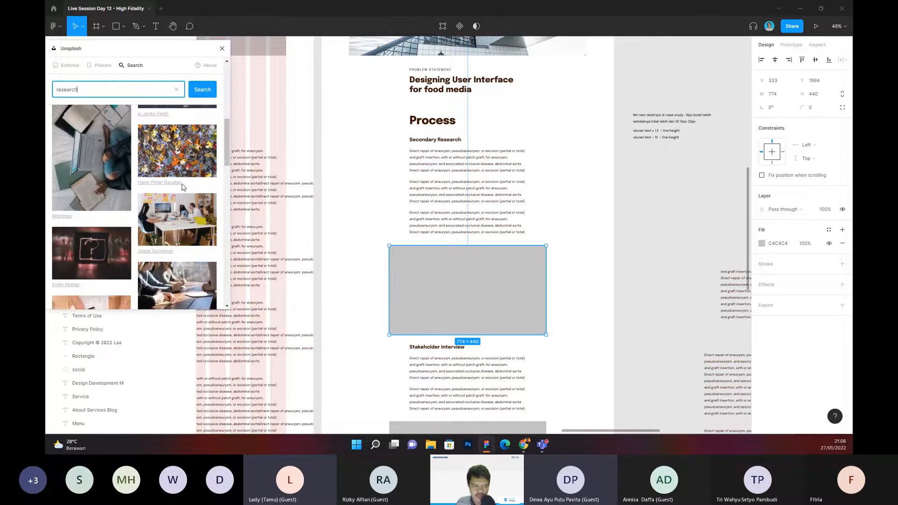
{"action": "scroll", "coordinate": [183, 187], "scroll_direction": "down", "scroll_amount": 3}
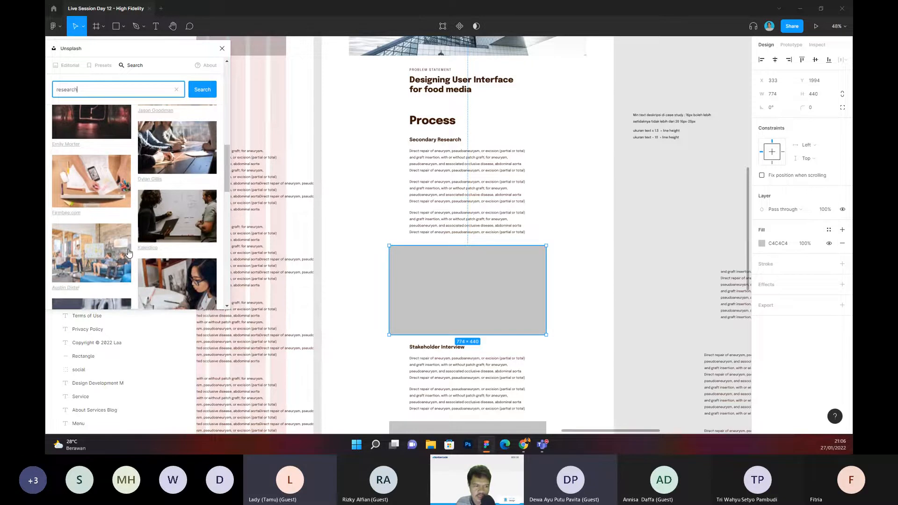
{"action": "scroll", "coordinate": [129, 253], "scroll_direction": "down", "scroll_amount": 1}
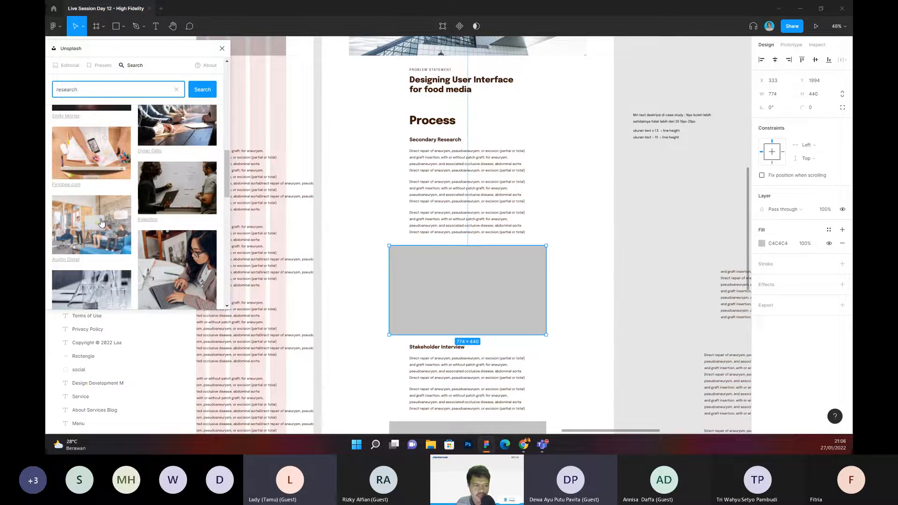
{"action": "scroll", "coordinate": [102, 222], "scroll_direction": "down", "scroll_amount": 4}
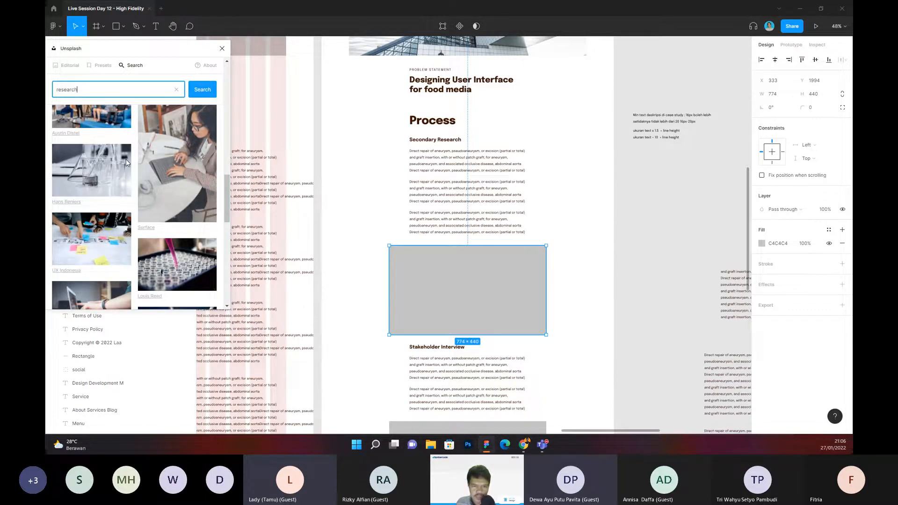
{"action": "scroll", "coordinate": [466, 192], "scroll_direction": "down", "scroll_amount": 3}
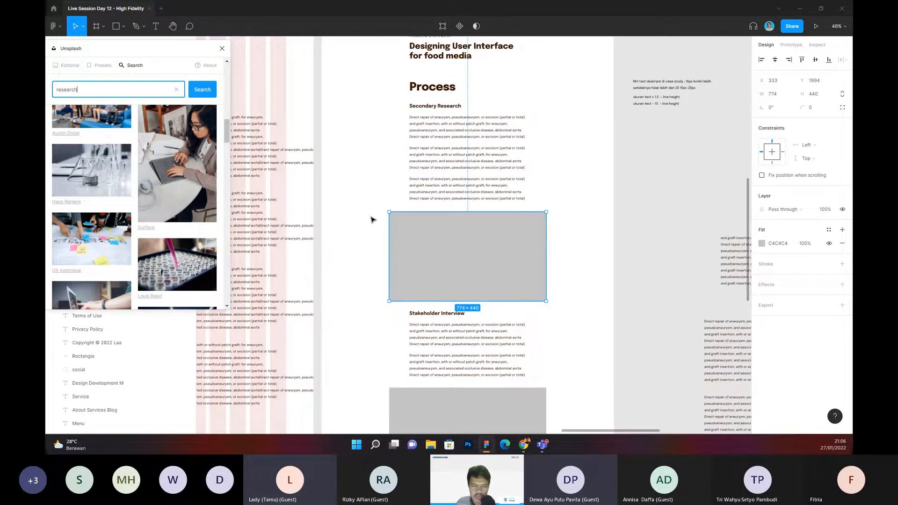
{"action": "scroll", "coordinate": [191, 207], "scroll_direction": "down", "scroll_amount": 3}
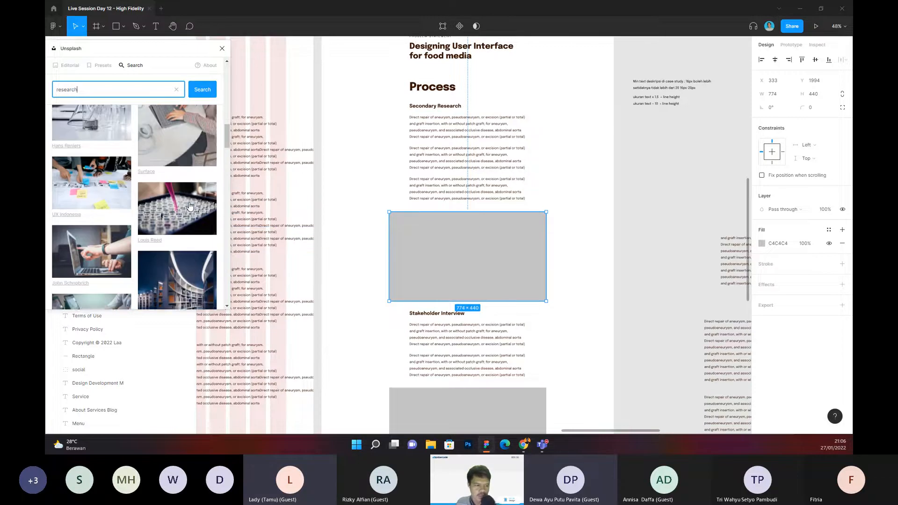
{"action": "scroll", "coordinate": [127, 211], "scroll_direction": "down", "scroll_amount": 4}
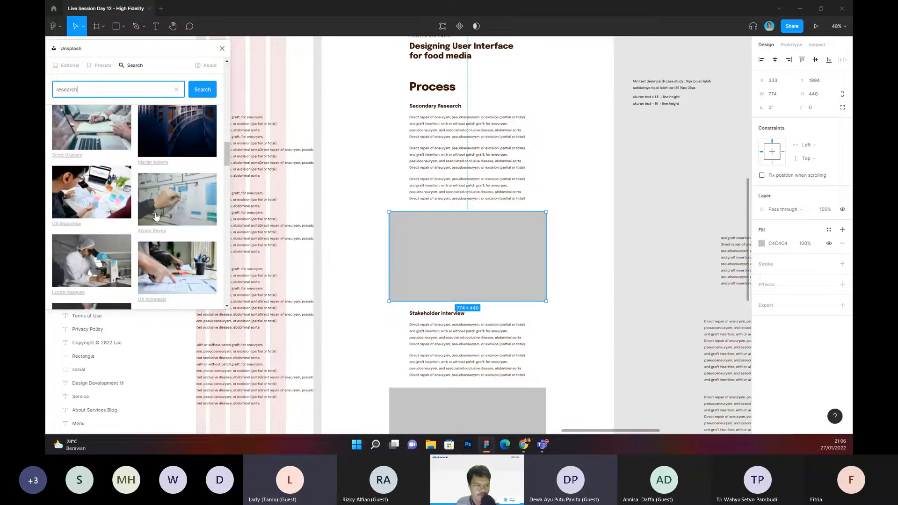
{"action": "left_click", "coordinate": [158, 209]}
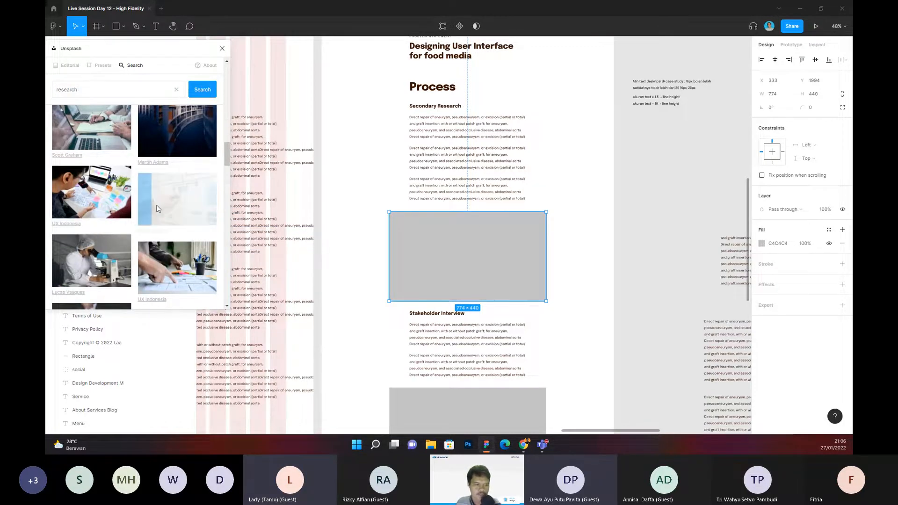
{"action": "left_click", "coordinate": [107, 202]}
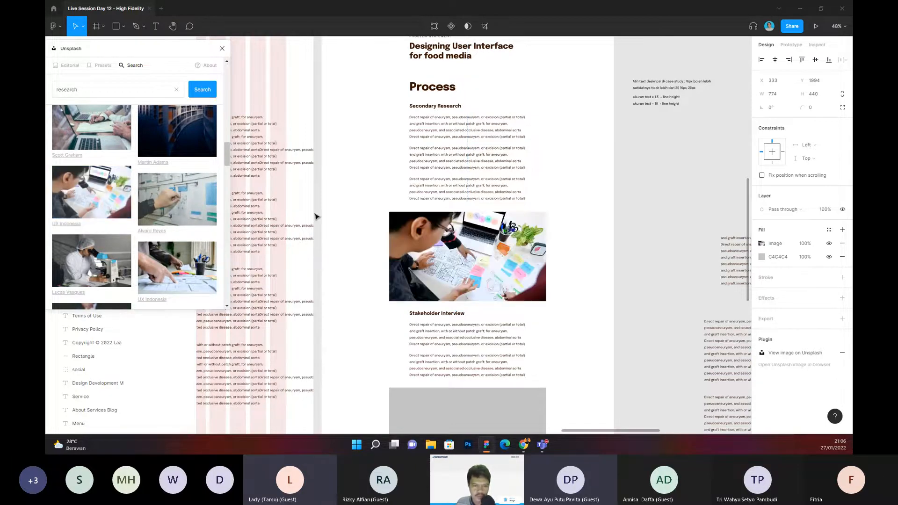
Step: Search Unsplash for "stakeholder interview" photos
{"action": "scroll", "coordinate": [458, 232], "scroll_direction": "down", "scroll_amount": 3}
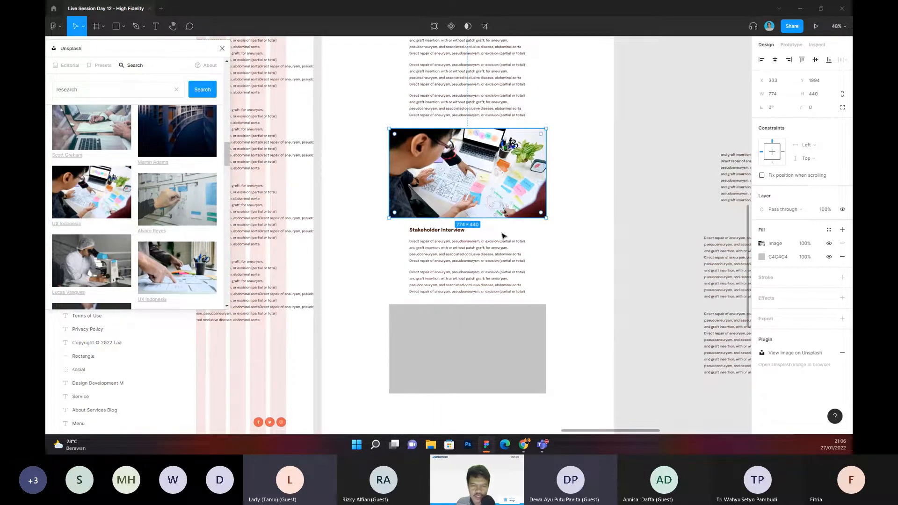
{"action": "scroll", "coordinate": [136, 124], "scroll_direction": "down", "scroll_amount": 3}
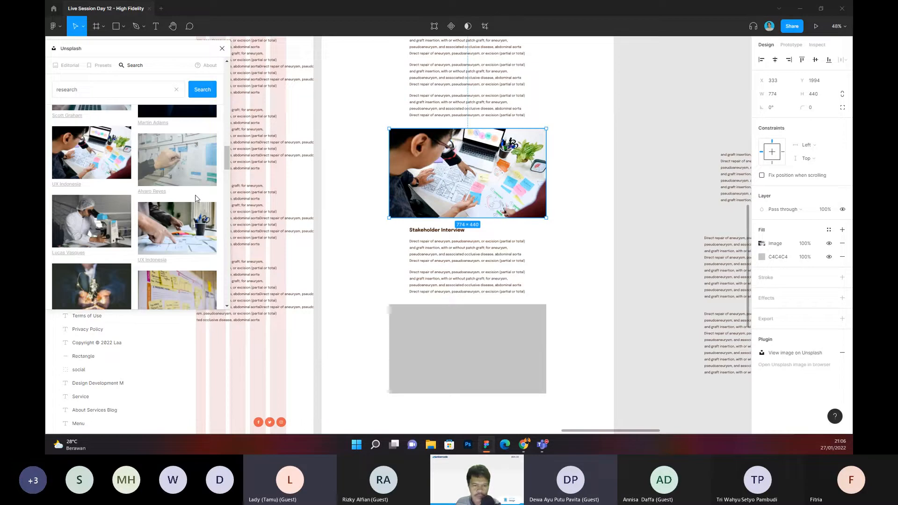
{"action": "scroll", "coordinate": [126, 145], "scroll_direction": "up", "scroll_amount": 5}
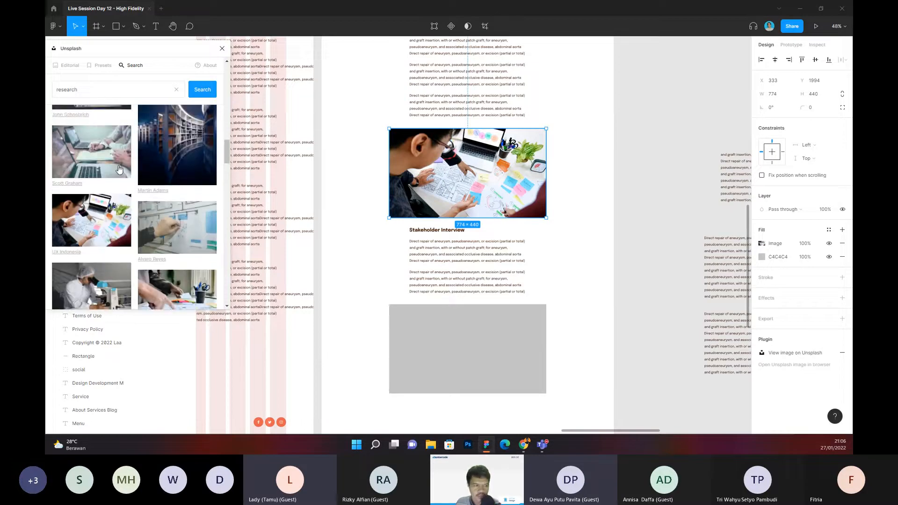
{"action": "scroll", "coordinate": [119, 170], "scroll_direction": "up", "scroll_amount": 3}
{"action": "scroll", "coordinate": [103, 178], "scroll_direction": "up", "scroll_amount": 2}
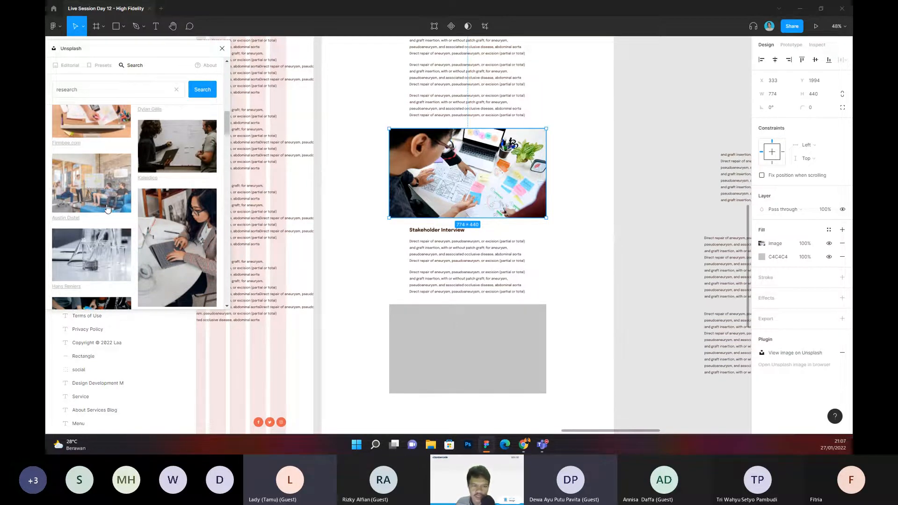
{"action": "double_click", "coordinate": [66, 90]}
{"action": "type", "text": "stake"}
{"action": "key", "text": "BackSpace"}
{"action": "key", "text": "BackSpace"}
{"action": "key", "text": "BackSpace"}
{"action": "key", "text": "BackSpace"}
{"action": "key", "text": "BackSpace"}
{"action": "type", "text": "stakeholder interview"}
{"action": "key", "text": "Return"}
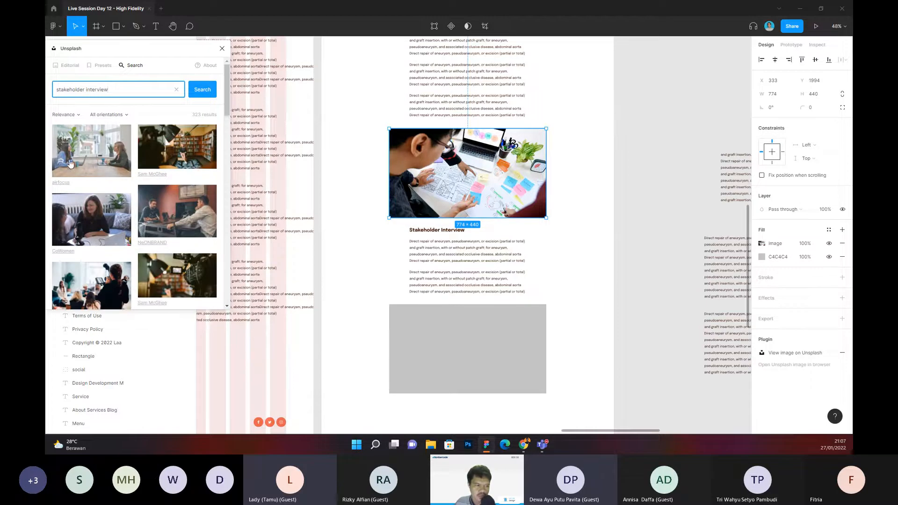
Step: Fill the placeholder below Stakeholder Interview with the photo of two women talking at a table with laptops, and close the Unsplash plugin
{"action": "left_click", "coordinate": [493, 334]}
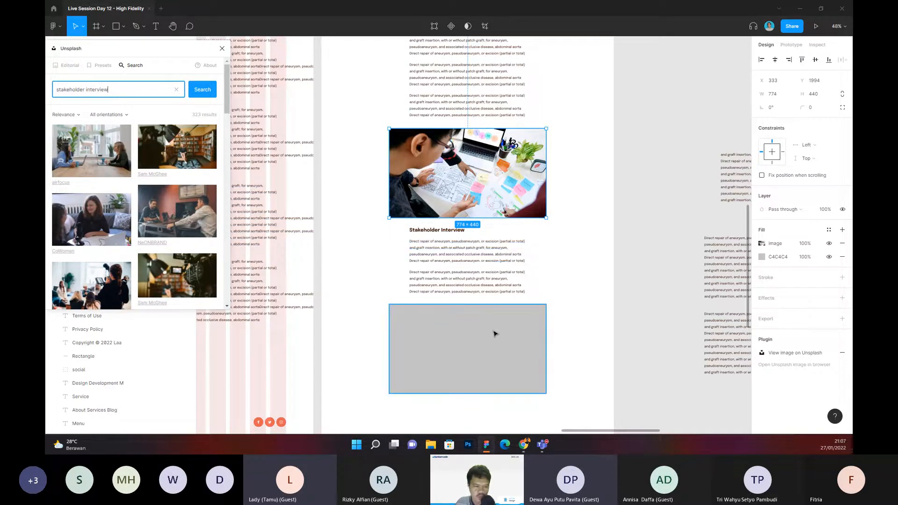
{"action": "left_click", "coordinate": [167, 220]}
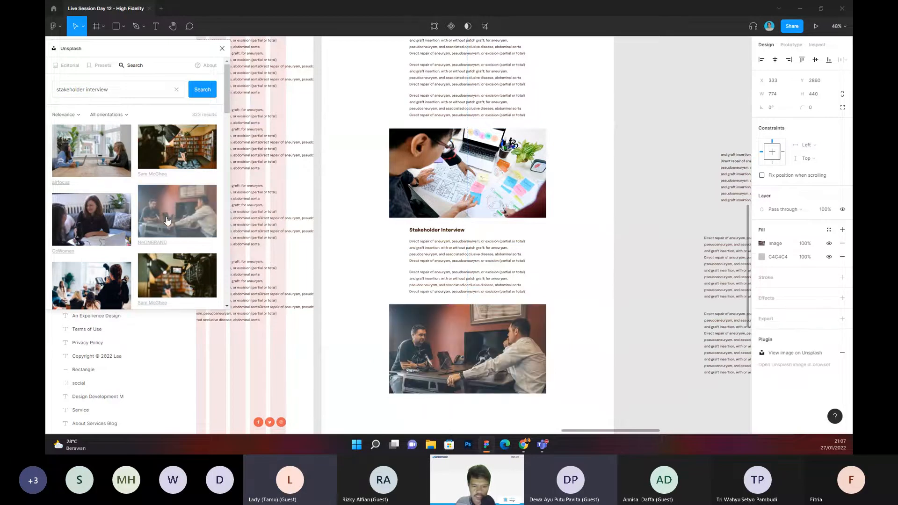
{"action": "left_click", "coordinate": [79, 149]}
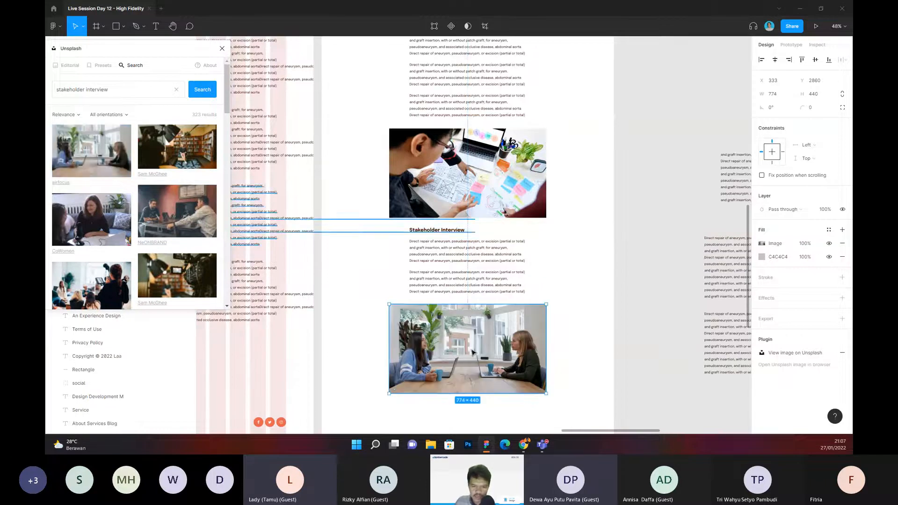
{"action": "scroll", "coordinate": [496, 335], "scroll_direction": "down", "scroll_amount": 3}
{"action": "scroll", "coordinate": [441, 270], "scroll_direction": "up", "scroll_amount": 3}
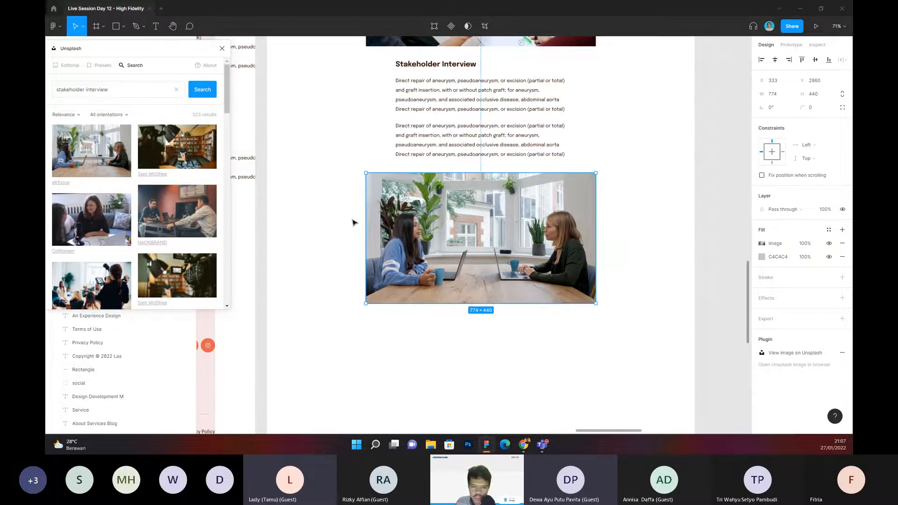
{"action": "left_click", "coordinate": [353, 222]}
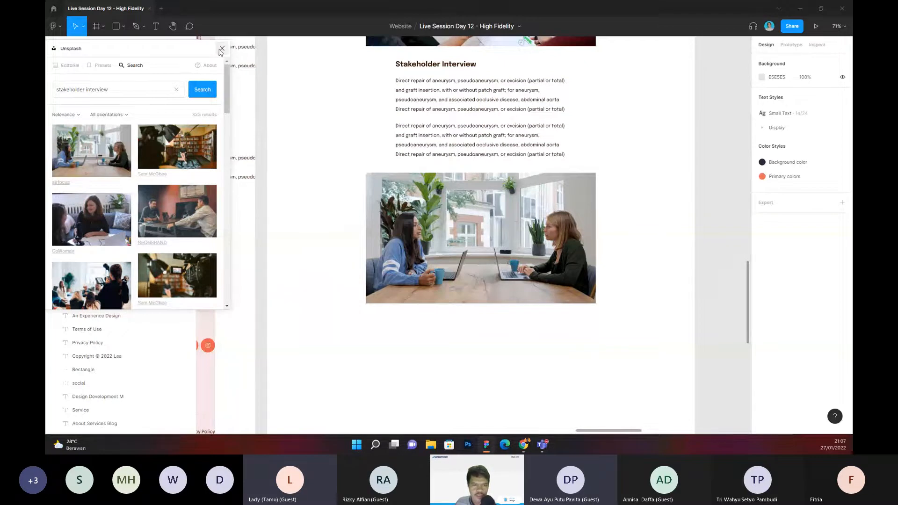
{"action": "left_click", "coordinate": [221, 49]}
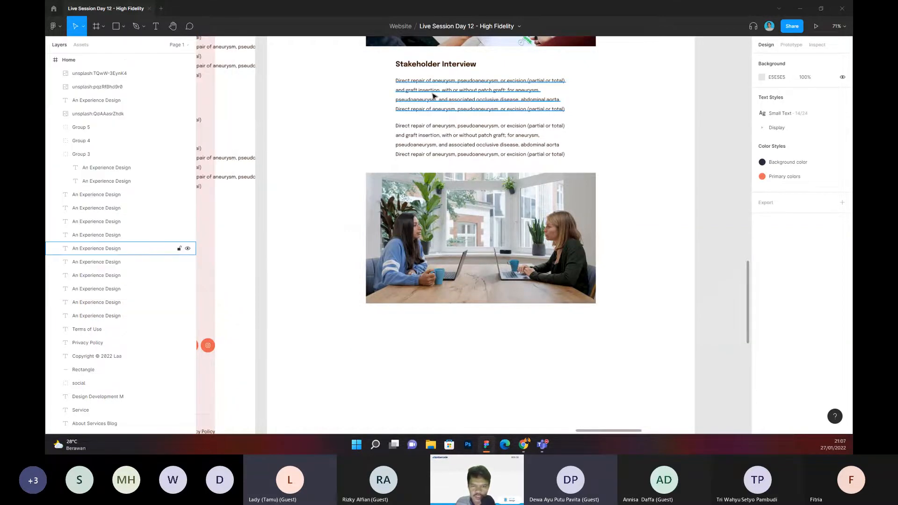
Step: Duplicate the second Stakeholder Interview paragraph and place the copy just below the interview photo, aligned with the text above
{"action": "scroll", "coordinate": [528, 130], "scroll_direction": "right", "scroll_amount": 1}
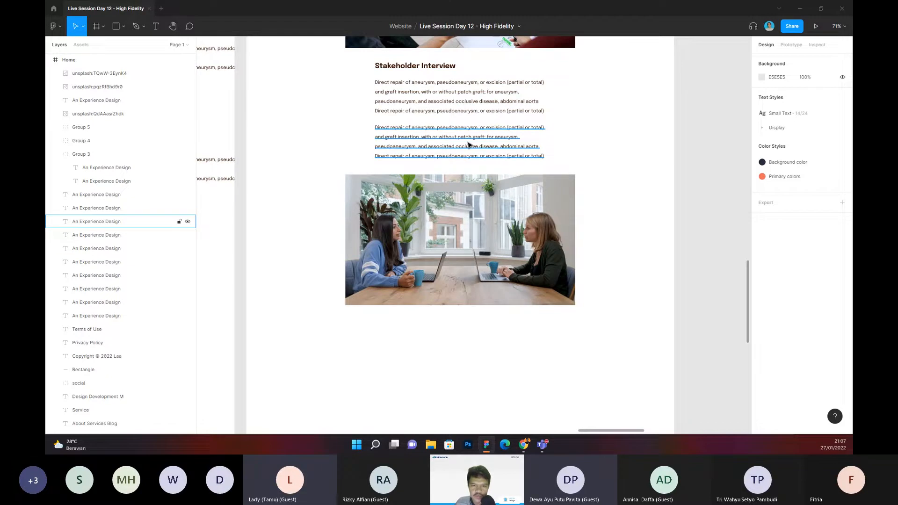
{"action": "scroll", "coordinate": [469, 145], "scroll_direction": "down", "scroll_amount": 1}
{"action": "left_click", "coordinate": [446, 130]}
{"action": "key", "text": "ctrl+d"}
{"action": "left_click_drag", "start_coordinate": [446, 130], "coordinate": [444, 321]}
{"action": "left_click", "coordinate": [618, 324]}
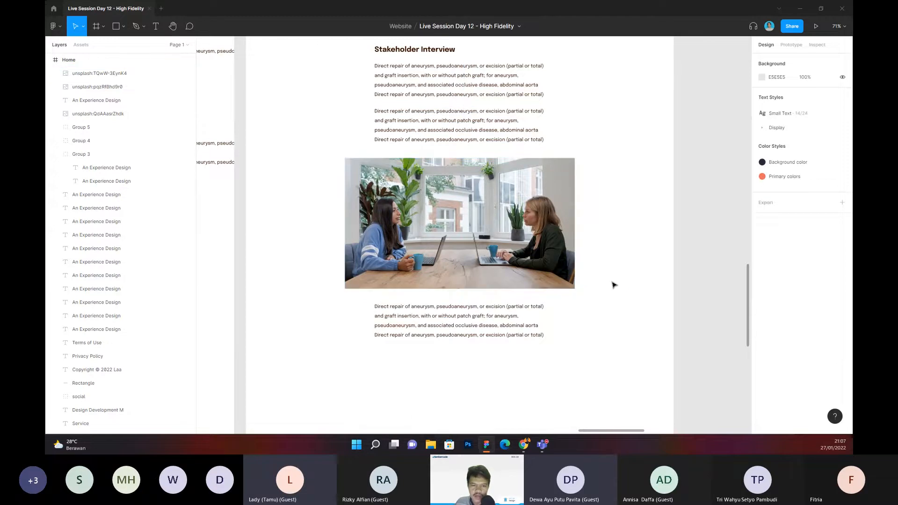
Step: Examine the spacing and alignment of the paragraph below the interview photo against the sections above it
{"action": "scroll", "coordinate": [638, 252], "scroll_direction": "down", "scroll_amount": 3}
{"action": "scroll", "coordinate": [638, 252], "scroll_direction": "left", "scroll_amount": 2}
{"action": "left_click", "coordinate": [490, 256]}
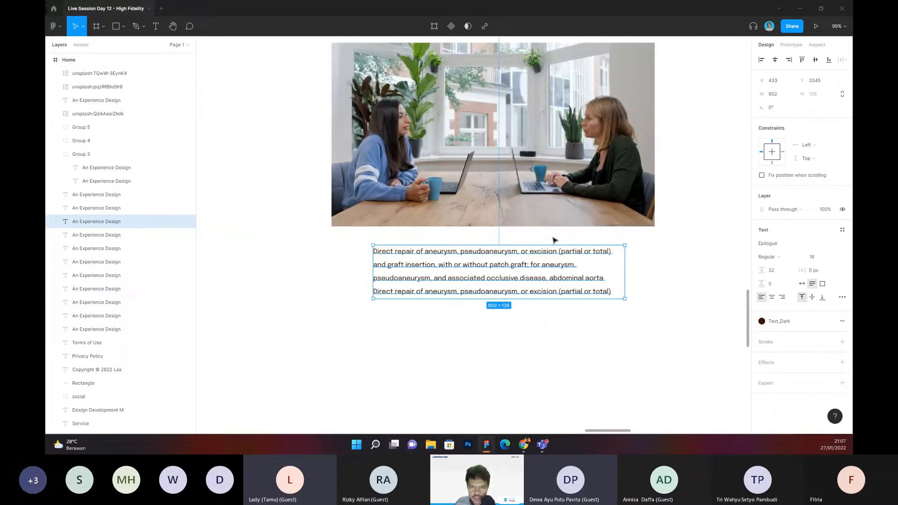
{"action": "scroll", "coordinate": [599, 248], "scroll_direction": "down", "scroll_amount": 5}
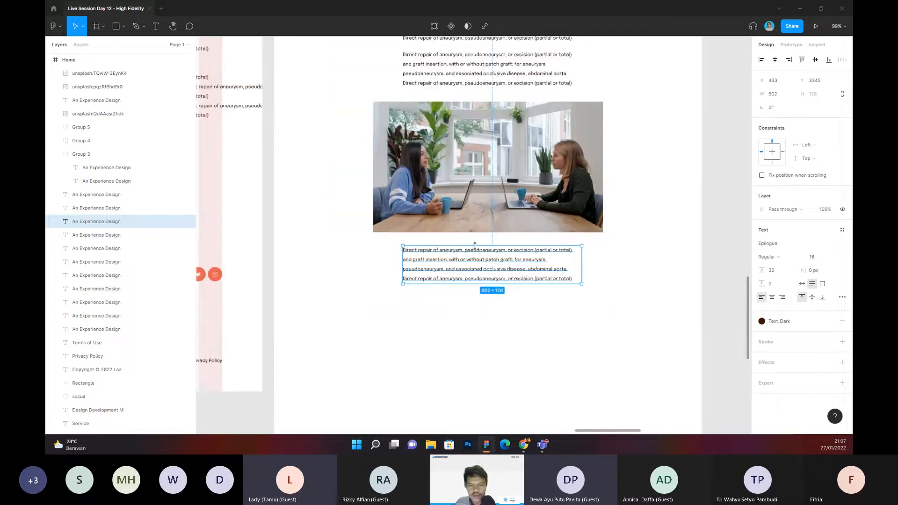
{"action": "scroll", "coordinate": [598, 178], "scroll_direction": "up", "scroll_amount": 3}
{"action": "scroll", "coordinate": [516, 226], "scroll_direction": "up", "scroll_amount": 4}
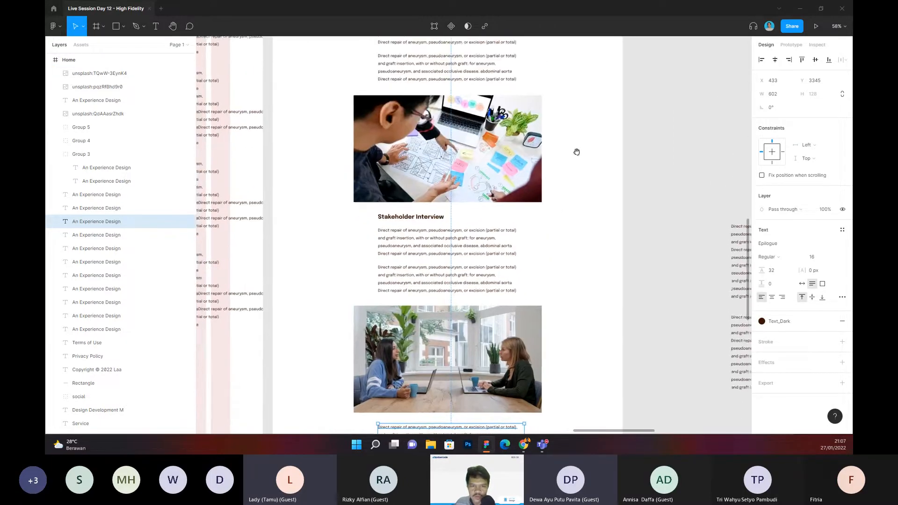
{"action": "scroll", "coordinate": [585, 262], "scroll_direction": "down", "scroll_amount": 3}
{"action": "left_click_drag", "start_coordinate": [603, 187], "coordinate": [603, 144]}
{"action": "left_click", "coordinate": [603, 145]}
{"action": "scroll", "coordinate": [603, 145], "scroll_direction": "down", "scroll_amount": 2}
{"action": "scroll", "coordinate": [589, 204], "scroll_direction": "up", "scroll_amount": 6}
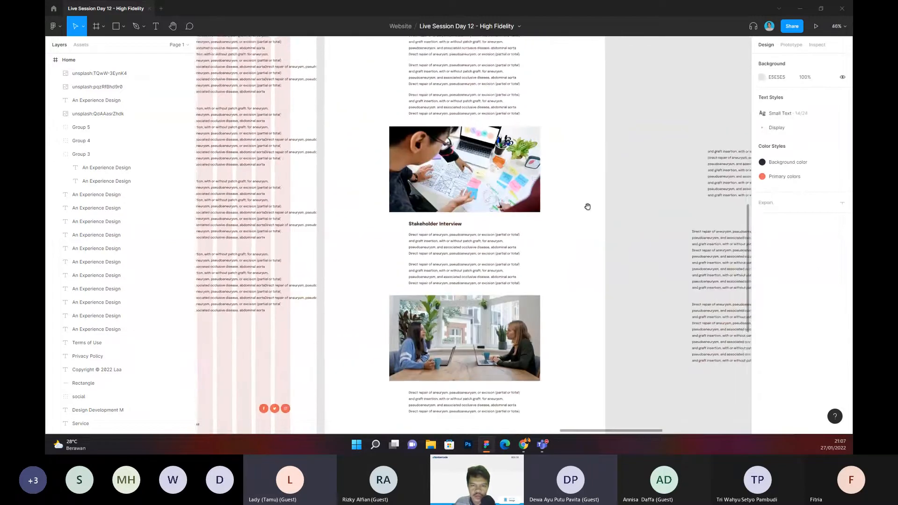
{"action": "scroll", "coordinate": [591, 261], "scroll_direction": "down", "scroll_amount": 5}
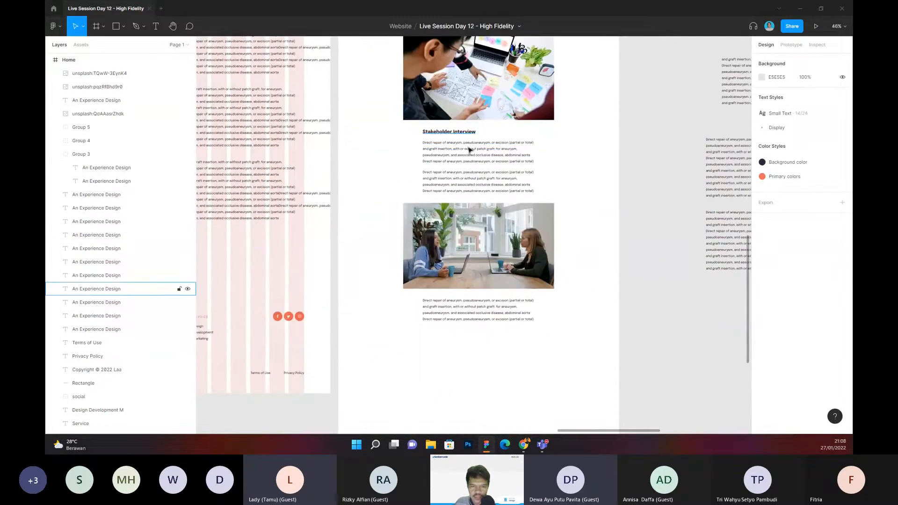
Step: Duplicate the Stakeholder Interview heading with its first paragraph and place the copies below the paragraph under the interview photo
{"action": "left_click", "coordinate": [468, 133]}
{"action": "left_click", "coordinate": [471, 152], "text": "shift"}
{"action": "key", "text": "ctrl+d"}
{"action": "left_click_drag", "start_coordinate": [472, 151], "coordinate": [472, 356]}
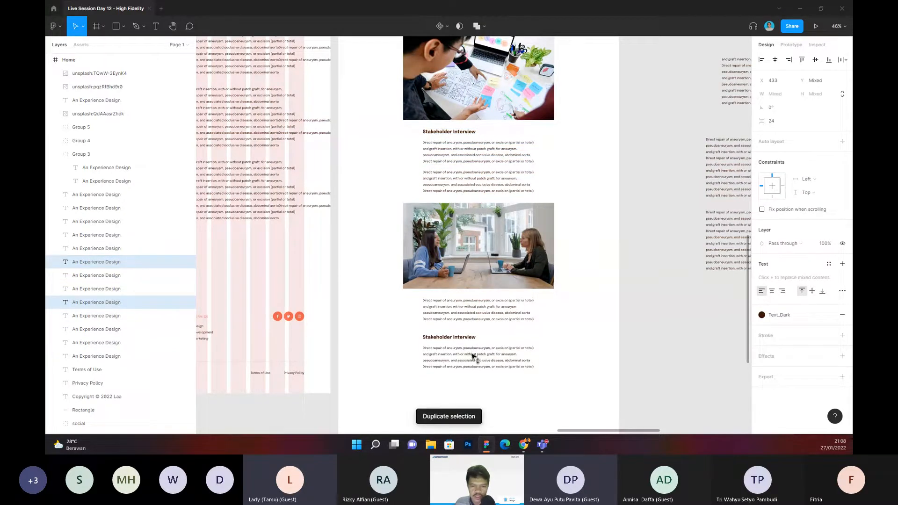
{"action": "left_click", "coordinate": [571, 349]}
Step: Change the duplicated heading below the interview photo's paragraph to "Concepting and Design"
{"action": "scroll", "coordinate": [515, 234], "scroll_direction": "down", "scroll_amount": 4}
{"action": "scroll", "coordinate": [460, 167], "scroll_direction": "up", "scroll_amount": 2}
{"action": "double_click", "coordinate": [460, 167]}
{"action": "type", "text": "Cenc"}
{"action": "key", "text": "BackSpace"}
{"action": "key", "text": "BackSpace"}
{"action": "key", "text": "BackSpace"}
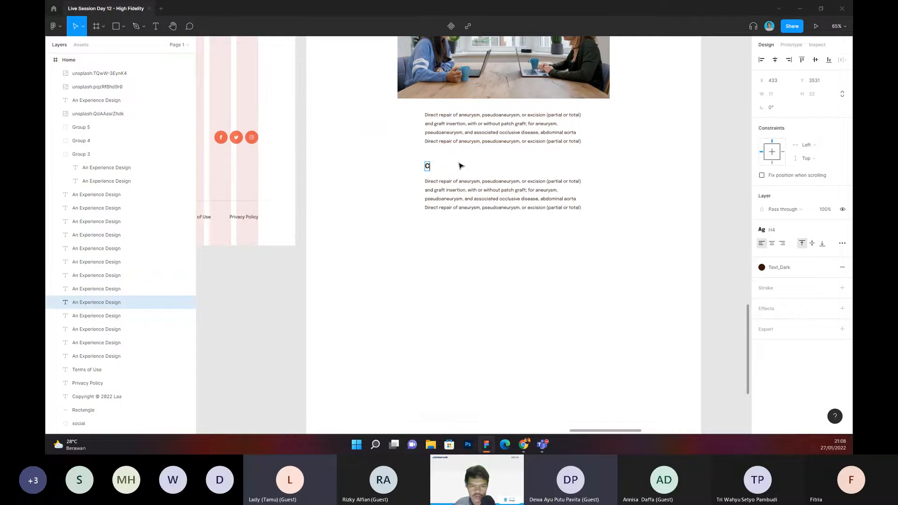
{"action": "type", "text": "o"}
{"action": "key", "text": "BackSpace"}
{"action": "type", "text": "oncepting and Design"}
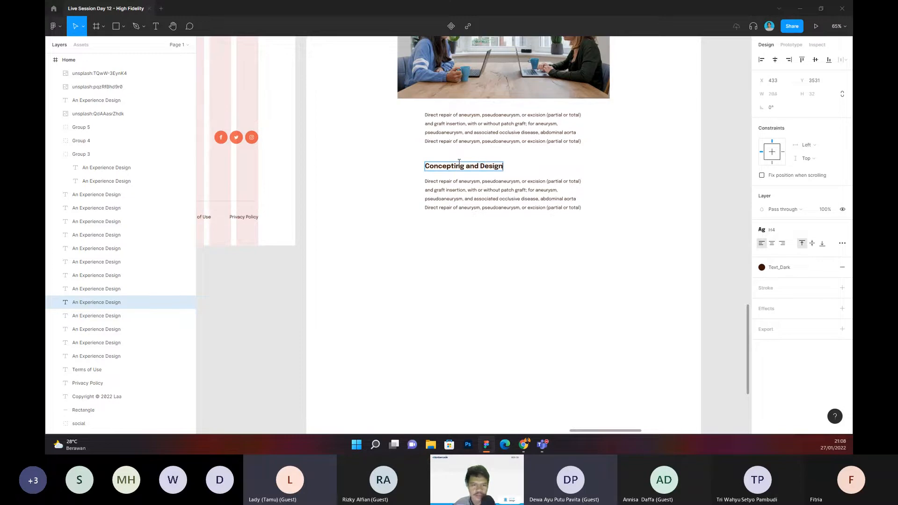
{"action": "left_click", "coordinate": [503, 257]}
Step: Duplicate the Concepting and Design paragraph and place the copy directly below it, aligned at the same left edge
{"action": "left_click", "coordinate": [475, 201]}
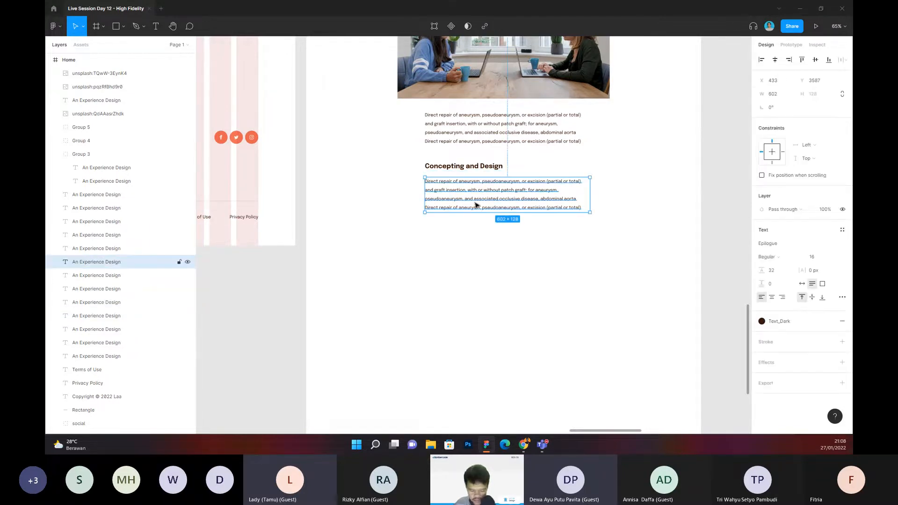
{"action": "key", "text": "ctrl+d"}
{"action": "left_click_drag", "start_coordinate": [476, 205], "coordinate": [483, 251]}
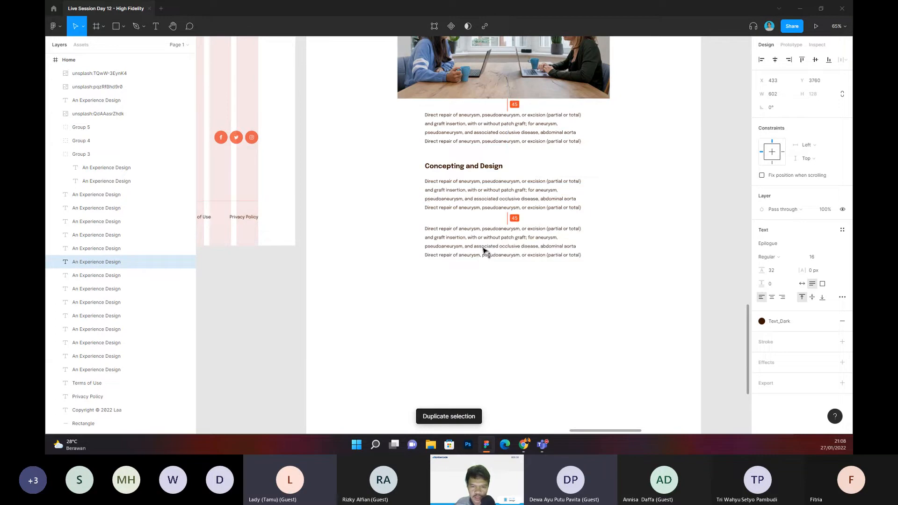
{"action": "left_click", "coordinate": [623, 250]}
{"action": "scroll", "coordinate": [615, 262], "scroll_direction": "up", "scroll_amount": 1}
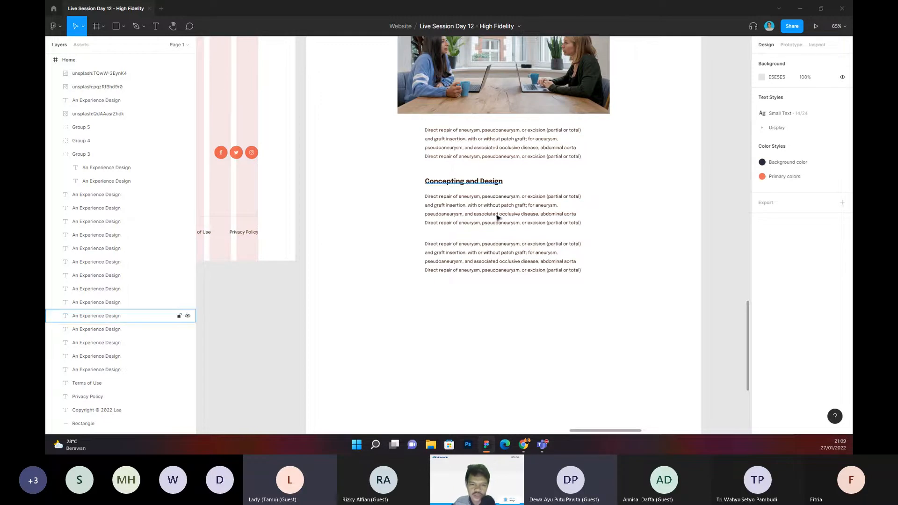
Step: Duplicate the interview photo and place the copy below the second Concepting and Design paragraph, aligned with the original photo
{"action": "scroll", "coordinate": [529, 238], "scroll_direction": "down", "scroll_amount": 1}
{"action": "scroll", "coordinate": [515, 133], "scroll_direction": "down", "scroll_amount": 3}
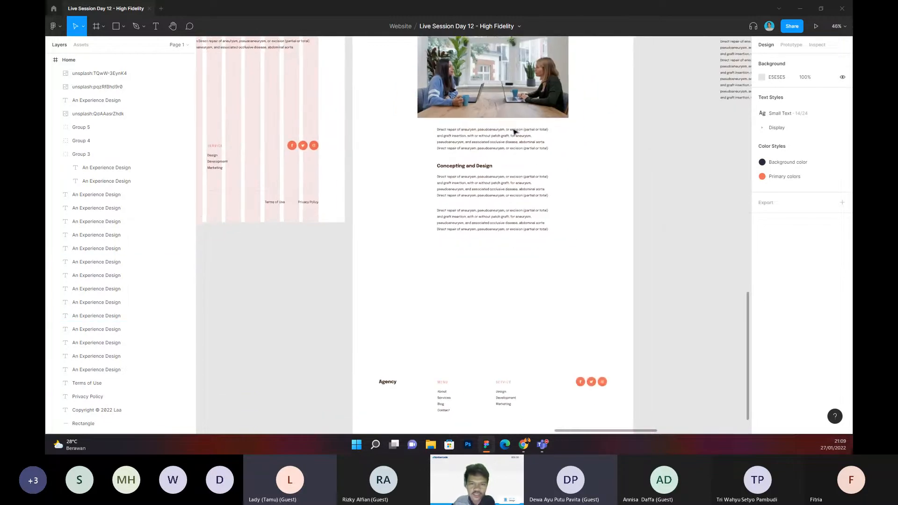
{"action": "left_click", "coordinate": [500, 104]}
{"action": "left_click_drag", "start_coordinate": [502, 105], "coordinate": [529, 304]}
{"action": "left_click", "coordinate": [601, 232]}
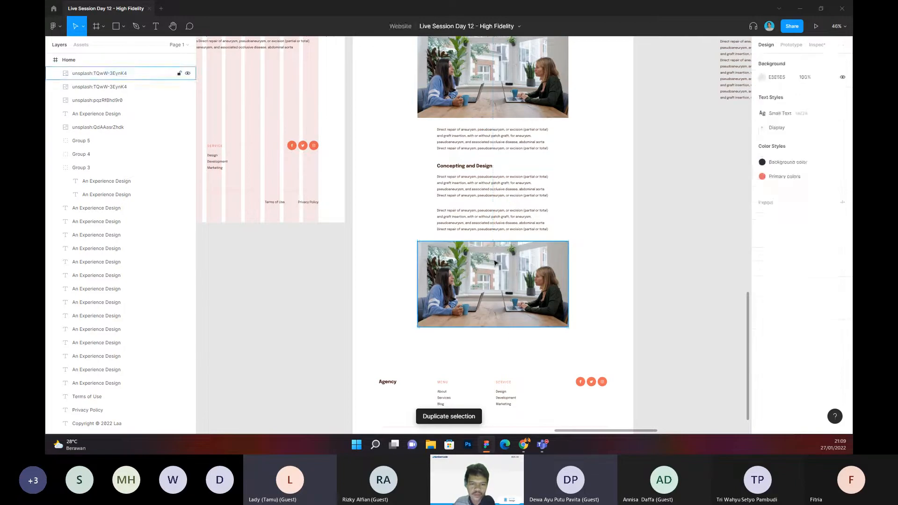
Step: Run the Unsplash plugin on the copied photo and search for "wireframing"
{"action": "right_click", "coordinate": [488, 261]}
{"action": "mouse_move", "coordinate": [516, 365]}
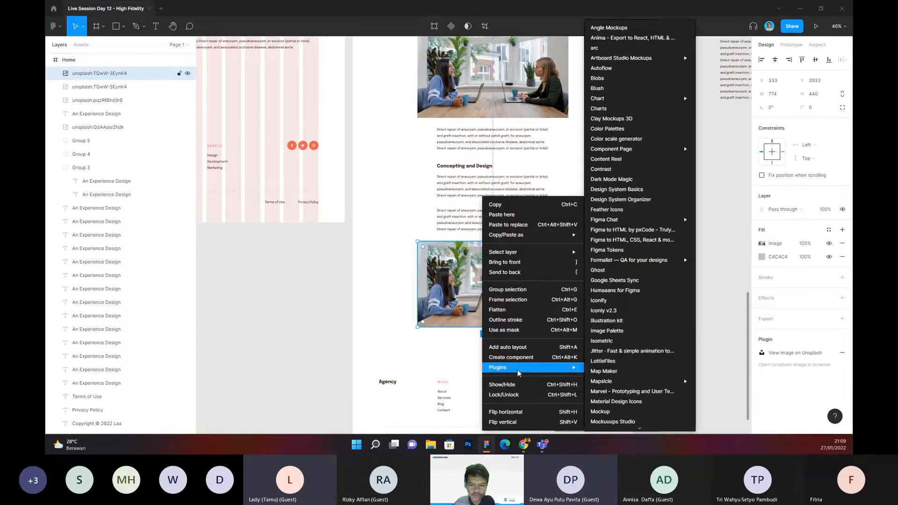
{"action": "mouse_move", "coordinate": [629, 314]}
{"action": "scroll", "coordinate": [628, 321], "scroll_direction": "down", "scroll_amount": 3}
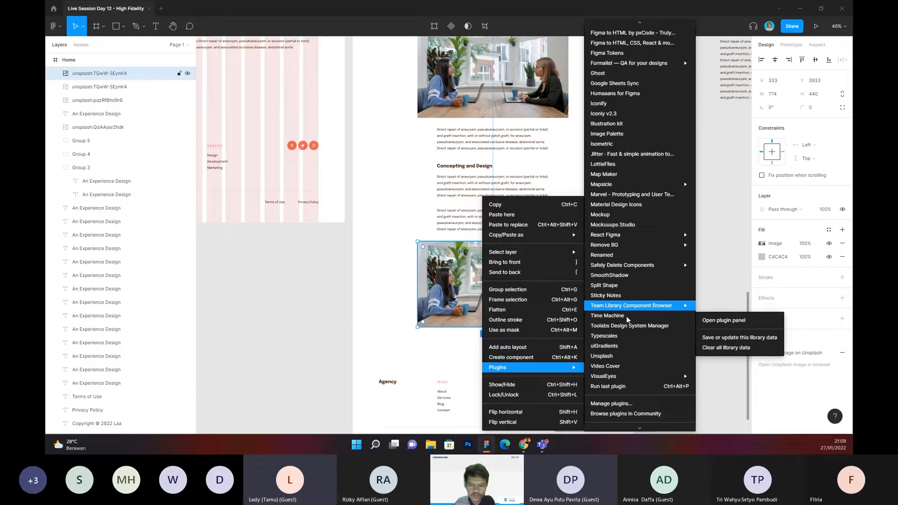
{"action": "left_click", "coordinate": [616, 355]}
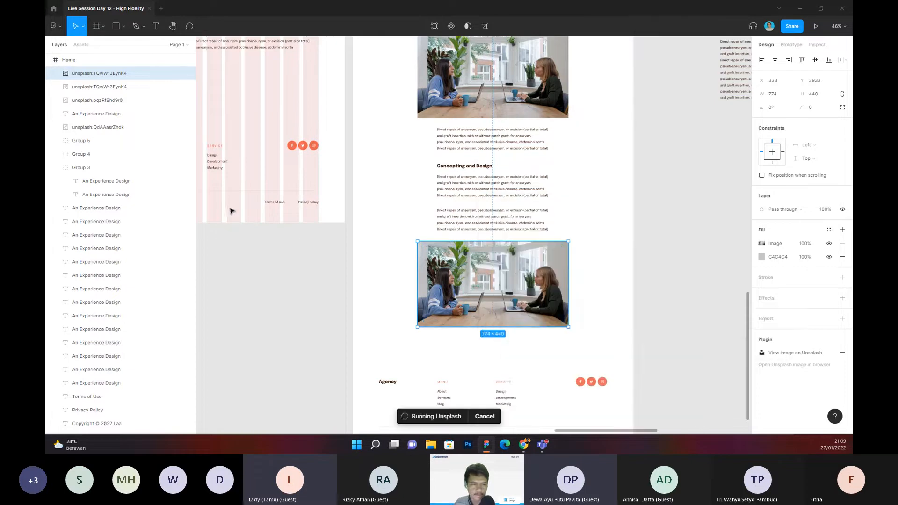
{"action": "left_click", "coordinate": [91, 90]}
{"action": "type", "text": "wireframing"}
{"action": "key", "text": "Return"}
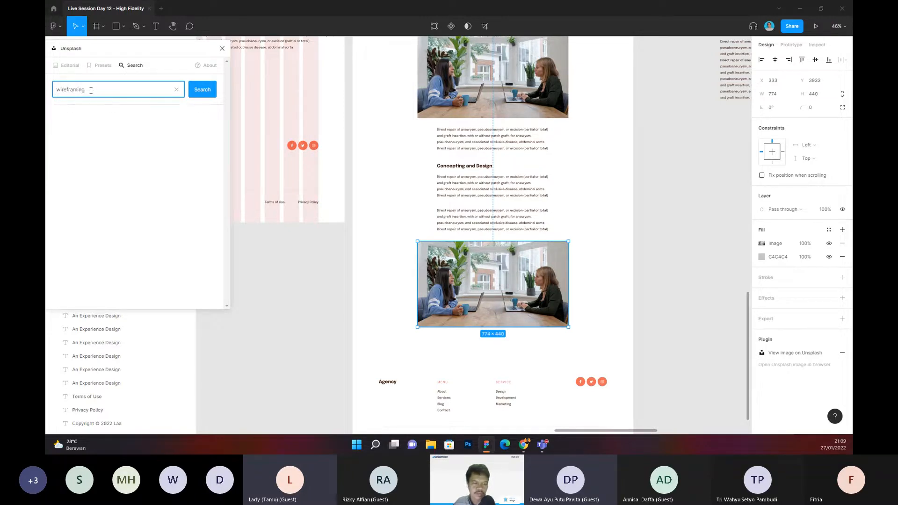
Step: Replace the copied photo with the image of wireframe printouts and a User-Centered Design diagram on a wall, and close the Unsplash plugin
{"action": "scroll", "coordinate": [172, 194], "scroll_direction": "down", "scroll_amount": 2}
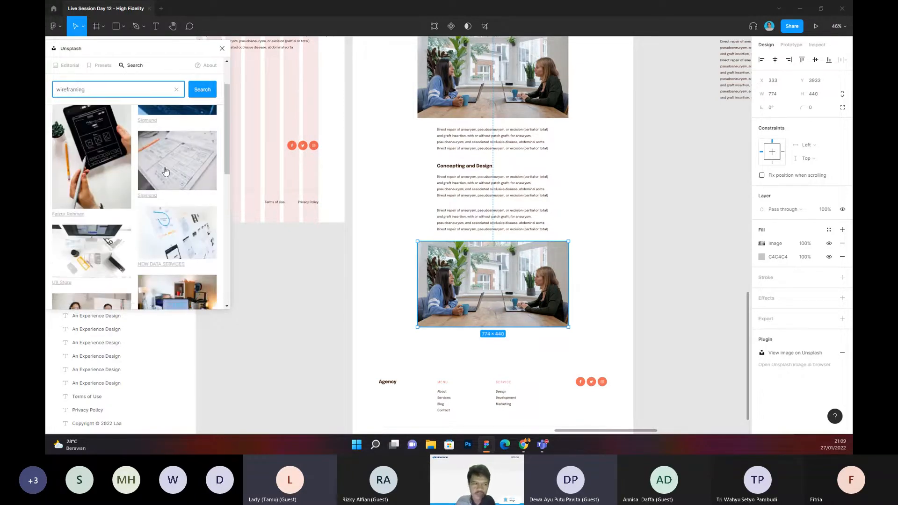
{"action": "scroll", "coordinate": [173, 195], "scroll_direction": "down", "scroll_amount": 2}
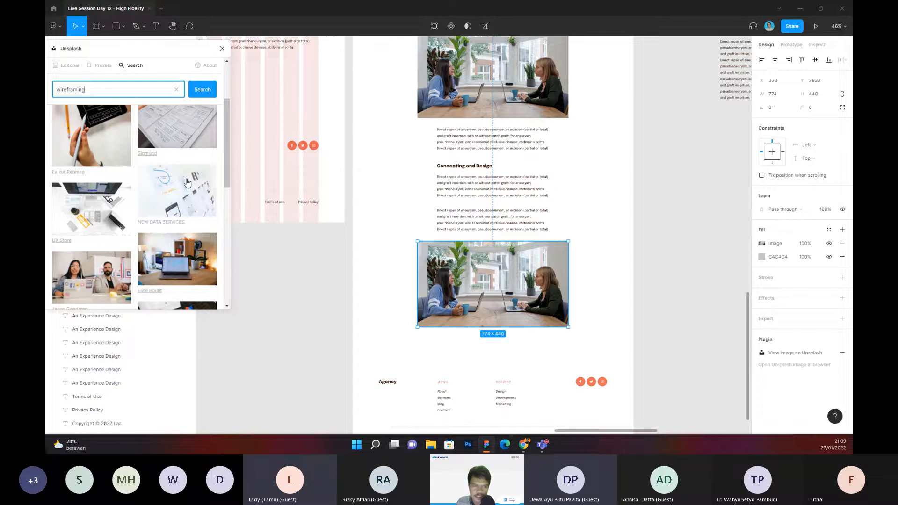
{"action": "scroll", "coordinate": [187, 181], "scroll_direction": "down", "scroll_amount": 10}
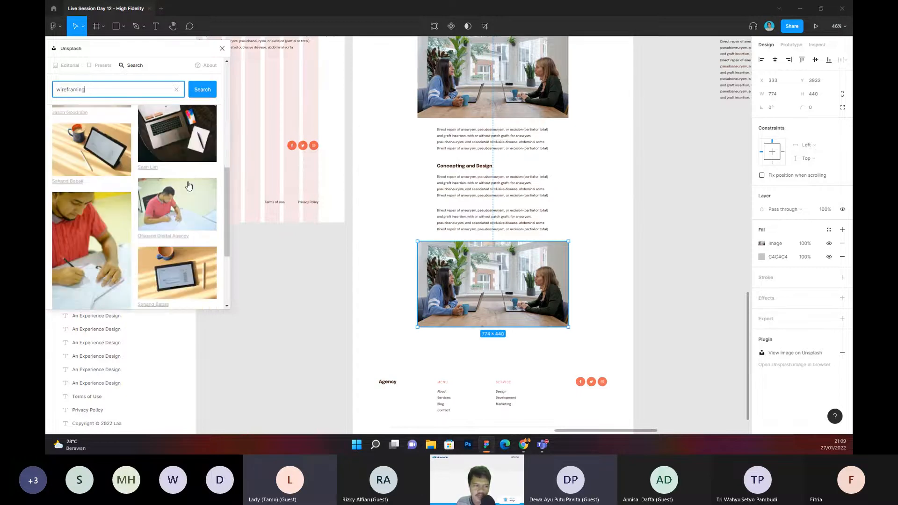
{"action": "scroll", "coordinate": [183, 193], "scroll_direction": "down", "scroll_amount": 3}
{"action": "scroll", "coordinate": [185, 184], "scroll_direction": "up", "scroll_amount": 4}
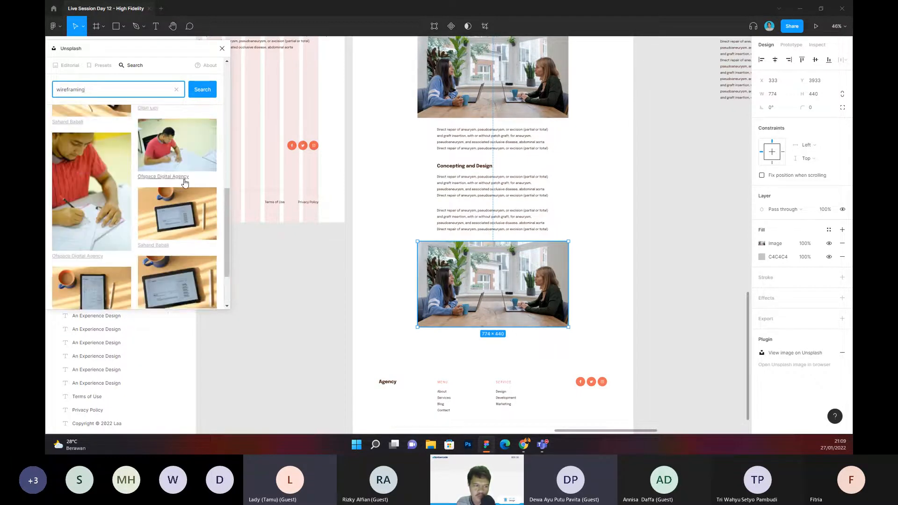
{"action": "scroll", "coordinate": [186, 182], "scroll_direction": "up", "scroll_amount": 3}
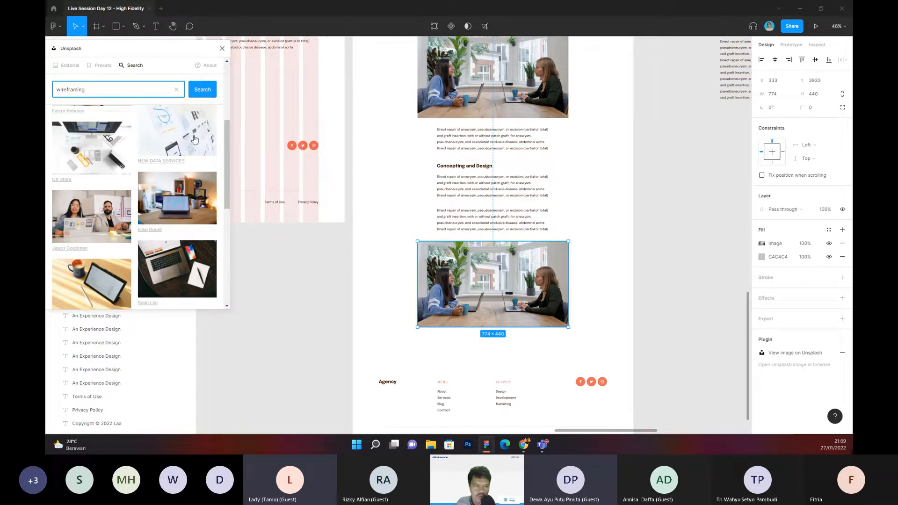
{"action": "left_click", "coordinate": [174, 142]}
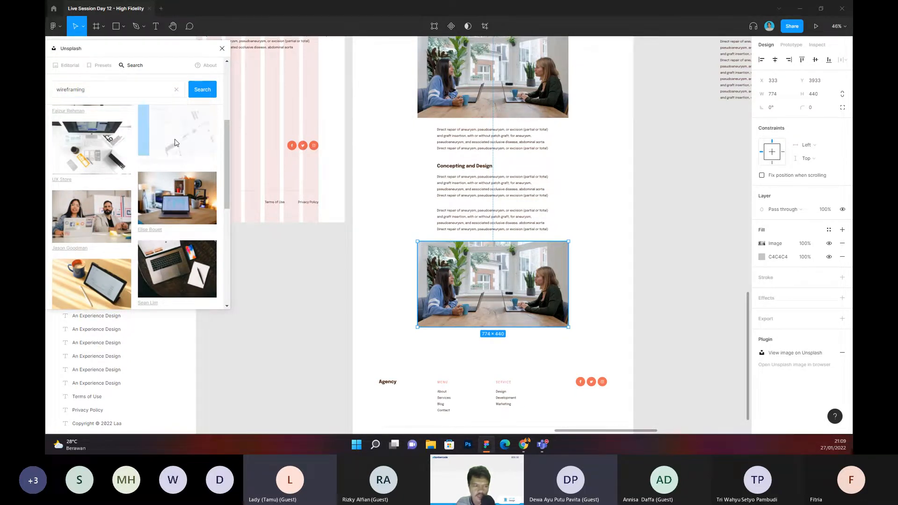
{"action": "left_click", "coordinate": [623, 248]}
{"action": "left_click_drag", "start_coordinate": [618, 253], "coordinate": [583, 170]}
{"action": "scroll", "coordinate": [469, 213], "scroll_direction": "up", "scroll_amount": 2}
{"action": "scroll", "coordinate": [469, 213], "scroll_direction": "up", "scroll_amount": 2}
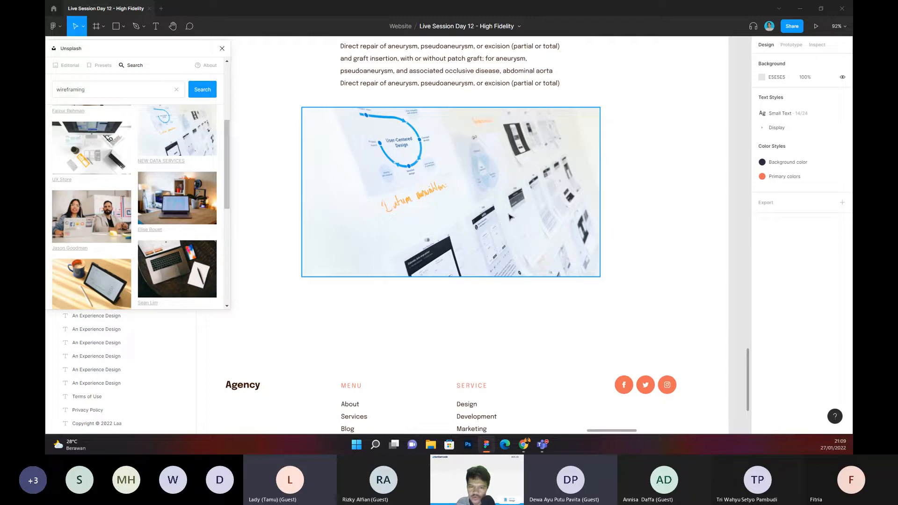
{"action": "scroll", "coordinate": [499, 224], "scroll_direction": "down", "scroll_amount": 2}
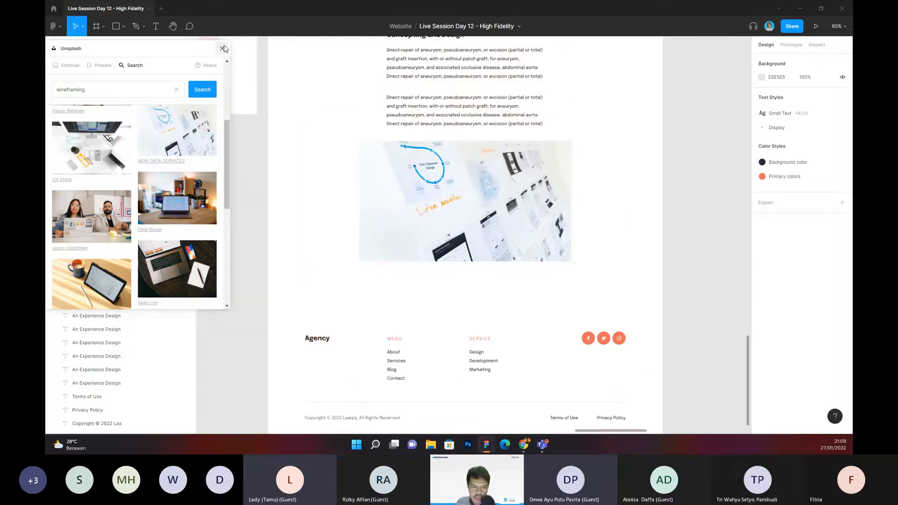
{"action": "left_click", "coordinate": [224, 49]}
Step: Lengthen the page frame downward and move all footer elements toward its new lower edge, leaving room below the wireframe photo
{"action": "scroll", "coordinate": [321, 175], "scroll_direction": "down", "scroll_amount": 3}
{"action": "left_click_drag", "start_coordinate": [270, 181], "coordinate": [573, 295]}
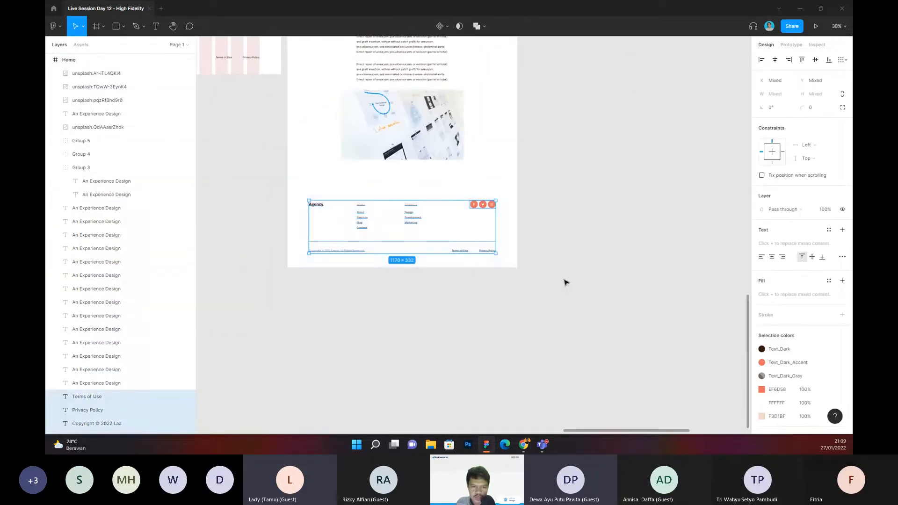
{"action": "scroll", "coordinate": [566, 283], "scroll_direction": "down", "scroll_amount": 2}
{"action": "left_click_drag", "start_coordinate": [507, 273], "coordinate": [506, 393]}
{"action": "left_click_drag", "start_coordinate": [409, 237], "coordinate": [613, 311]}
{"action": "left_click_drag", "start_coordinate": [512, 254], "coordinate": [530, 360]}
{"action": "left_click", "coordinate": [501, 274]}
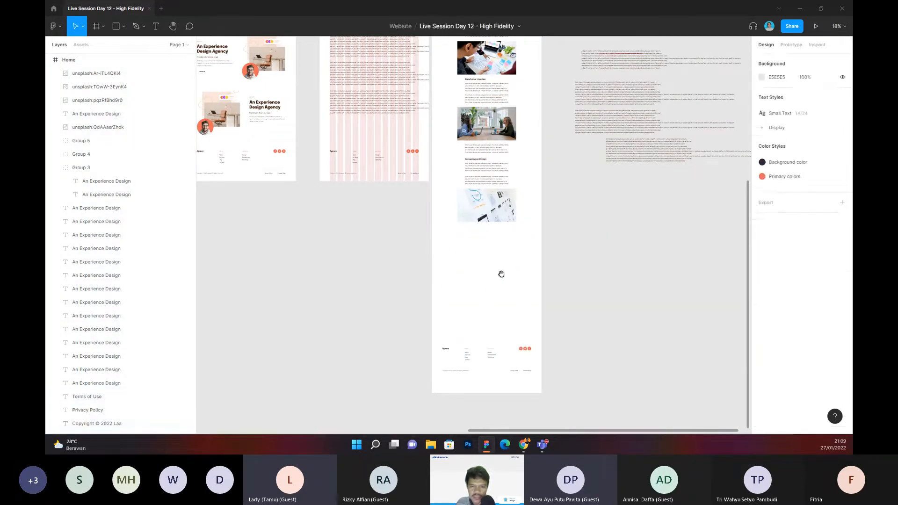
Step: Draw a tall rectangle about 297 × 535 below the wireframe photo, starting near the photo's left edge
{"action": "scroll", "coordinate": [501, 274], "scroll_direction": "up", "scroll_amount": 5}
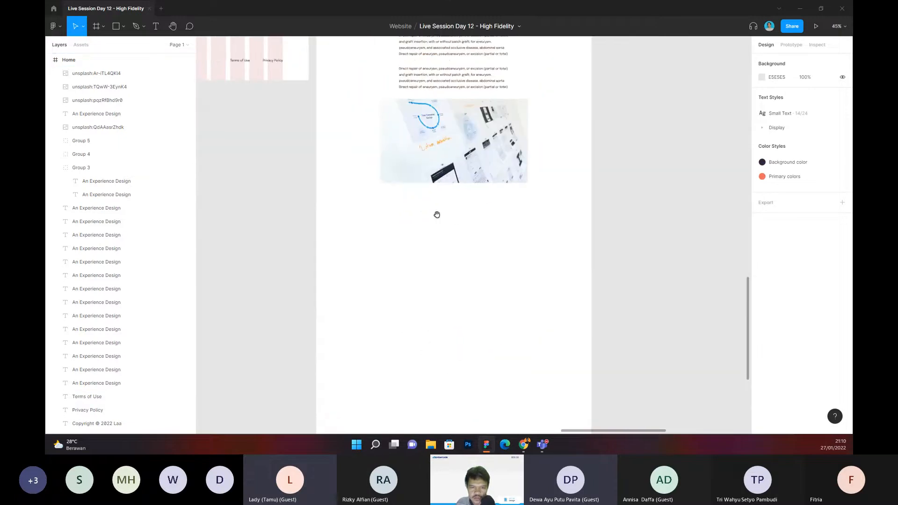
{"action": "scroll", "coordinate": [437, 215], "scroll_direction": "up", "scroll_amount": 2}
{"action": "key", "text": "r"}
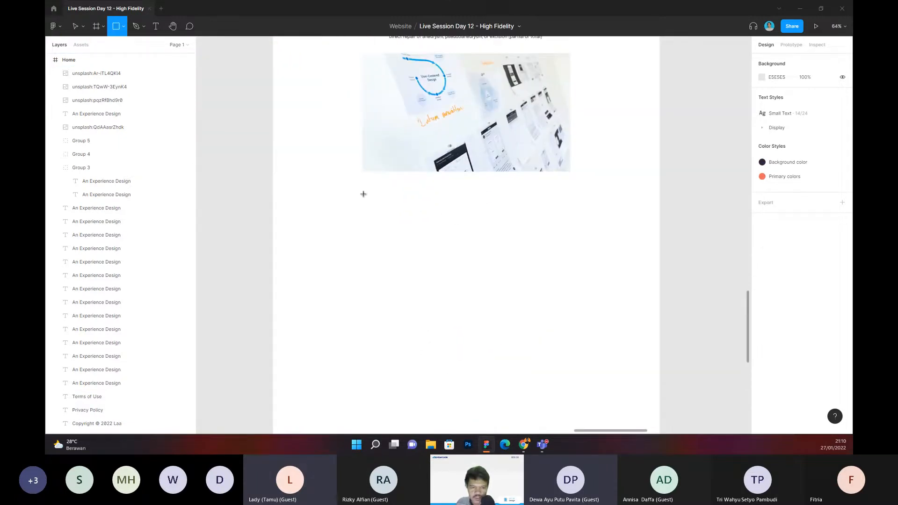
{"action": "left_click_drag", "start_coordinate": [363, 193], "coordinate": [444, 336]}
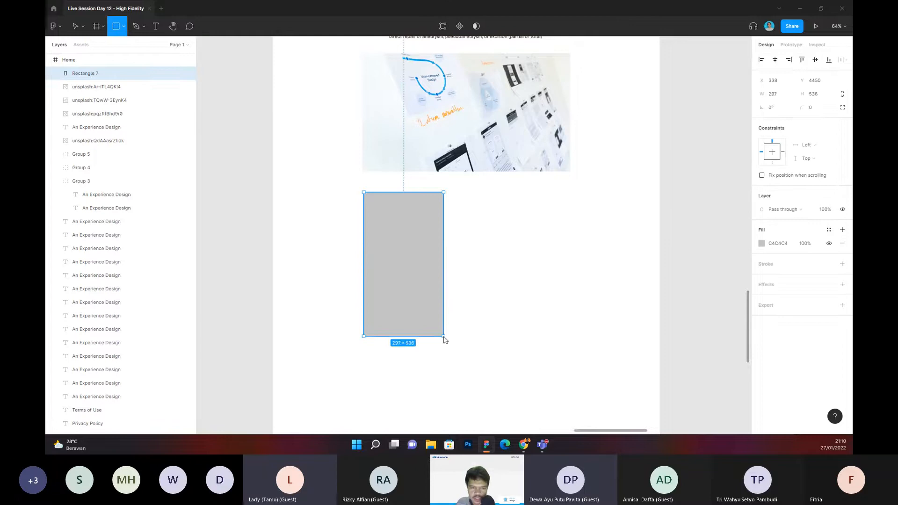
{"action": "left_click", "coordinate": [489, 315]}
Step: Duplicate the rectangle beside itself and scale both together to about 768 × 644 overall, spanning the wireframe photo's width
{"action": "left_click", "coordinate": [391, 271]}
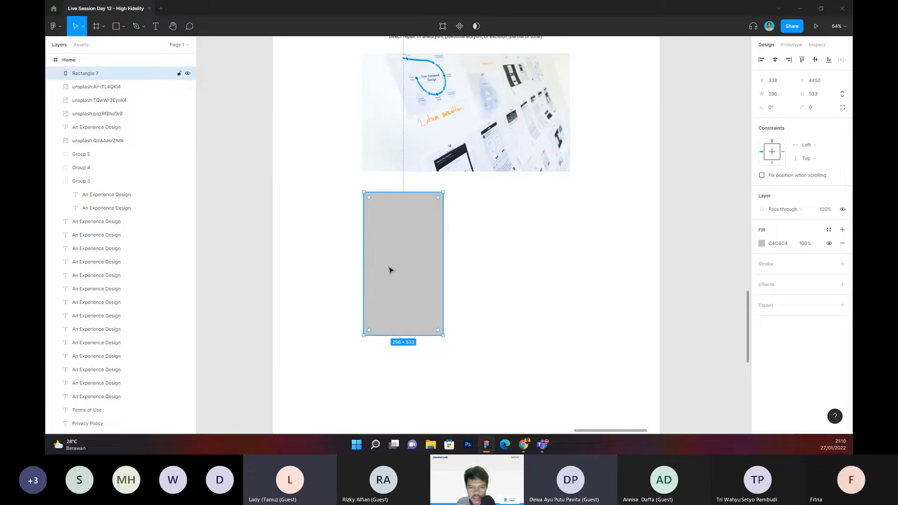
{"action": "left_click_drag", "start_coordinate": [391, 270], "coordinate": [482, 278], "text": "alt"}
{"action": "left_click", "coordinate": [431, 265], "text": "shift"}
{"action": "left_click_drag", "start_coordinate": [536, 336], "coordinate": [558, 366], "text": "shift"}
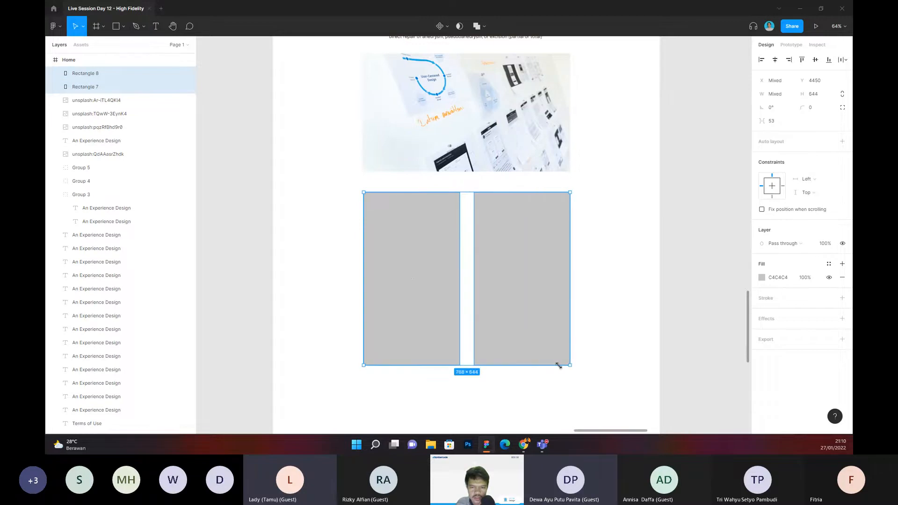
{"action": "left_click", "coordinate": [613, 327]}
Step: Add the text "Home" above the left rectangle and align it with that rectangle's left edge
{"action": "scroll", "coordinate": [481, 262], "scroll_direction": "left", "scroll_amount": 1}
{"action": "scroll", "coordinate": [371, 187], "scroll_direction": "up", "scroll_amount": 3}
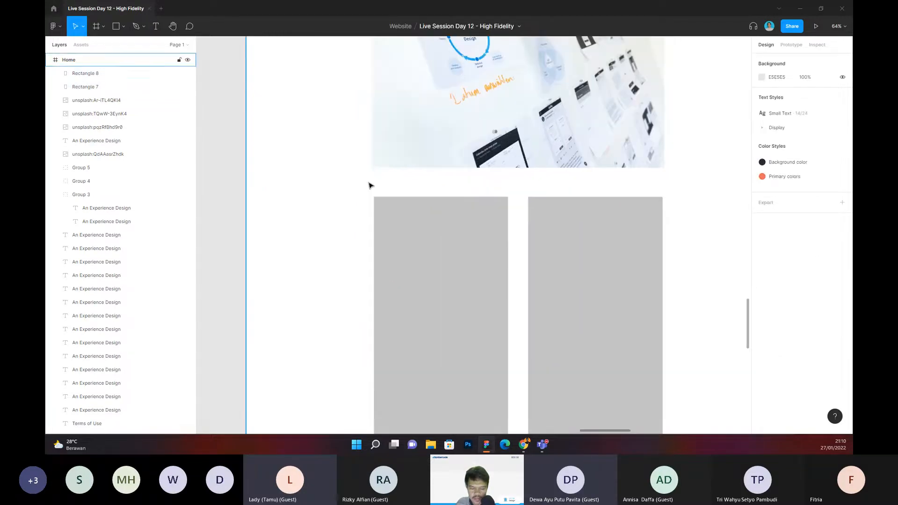
{"action": "key", "text": "t"}
{"action": "left_click", "coordinate": [381, 186]}
{"action": "type", "text": "Home"}
{"action": "key", "text": "Escape"}
{"action": "left_click_drag", "start_coordinate": [390, 190], "coordinate": [385, 188]}
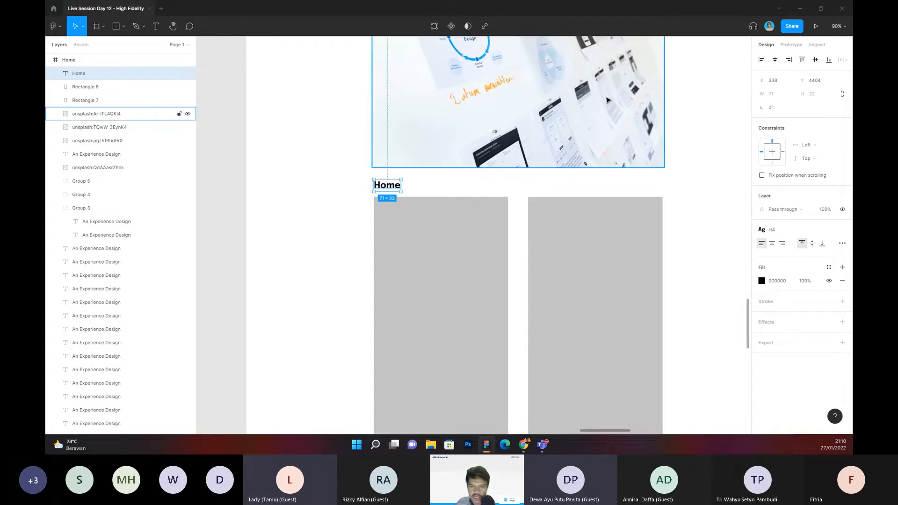
Step: Duplicate the Home label and place the copy above the right rectangle, aligned with its left edge
{"action": "scroll", "coordinate": [609, 101], "scroll_direction": "down", "scroll_amount": 1}
{"action": "left_click", "coordinate": [676, 95]}
{"action": "left_click_drag", "start_coordinate": [679, 103], "coordinate": [655, 169]}
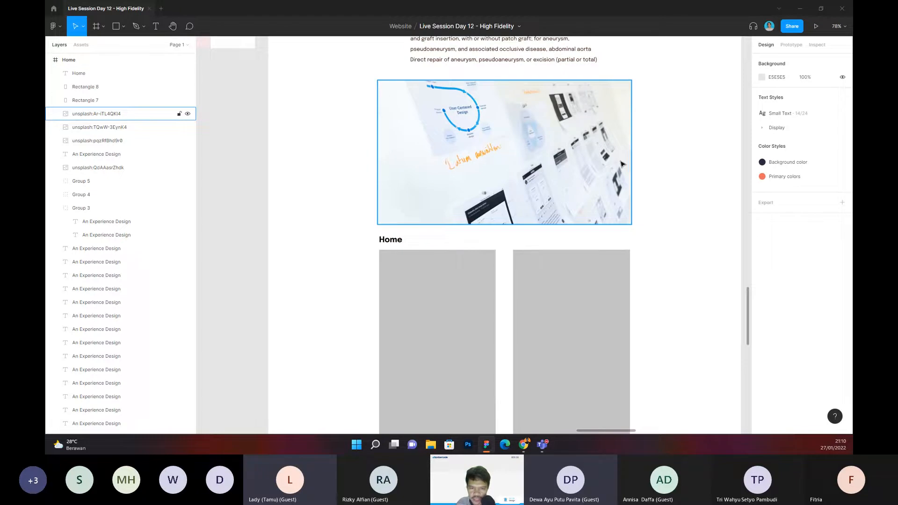
{"action": "left_click", "coordinate": [399, 242]}
{"action": "left_click_drag", "start_coordinate": [399, 242], "coordinate": [532, 253], "text": "alt"}
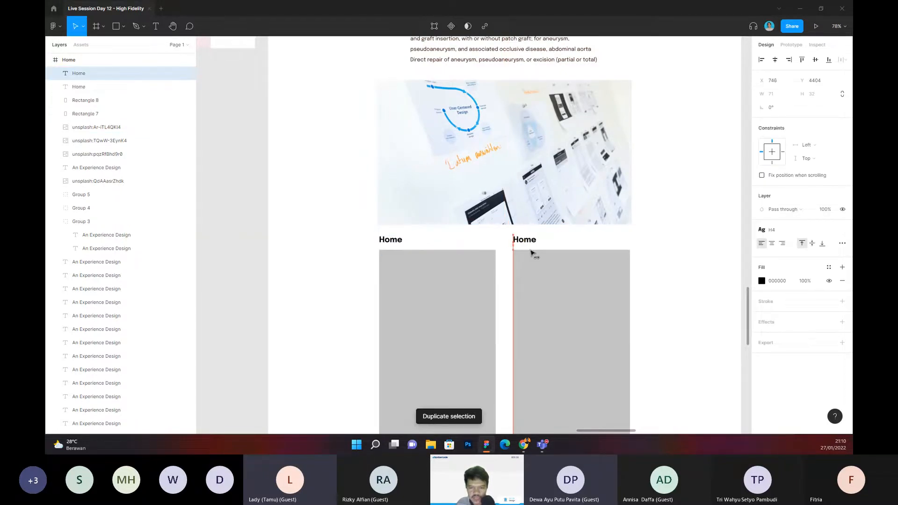
Step: Change the label above the right rectangle to "Profile"
{"action": "double_click", "coordinate": [528, 240]}
{"action": "type", "text": "Pro"}
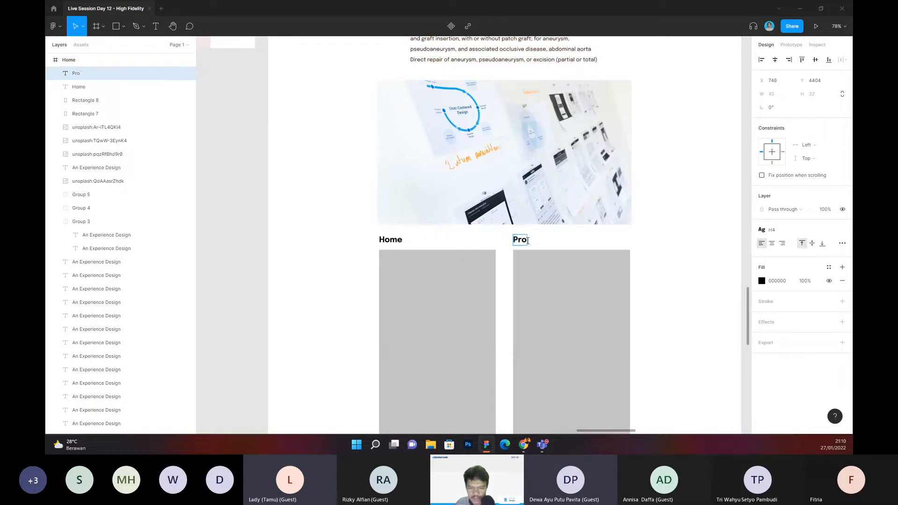
{"action": "type", "text": "file"}
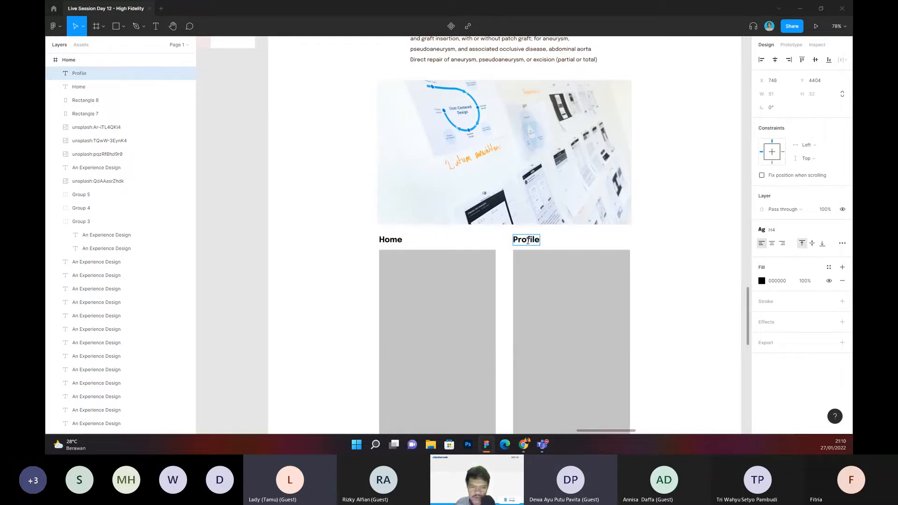
{"action": "key", "text": "Escape"}
{"action": "left_click", "coordinate": [448, 248]}
Step: Duplicate the Home label and place the copy just below the left rectangle, aligned with its left edge
{"action": "scroll", "coordinate": [446, 210], "scroll_direction": "down", "scroll_amount": 3}
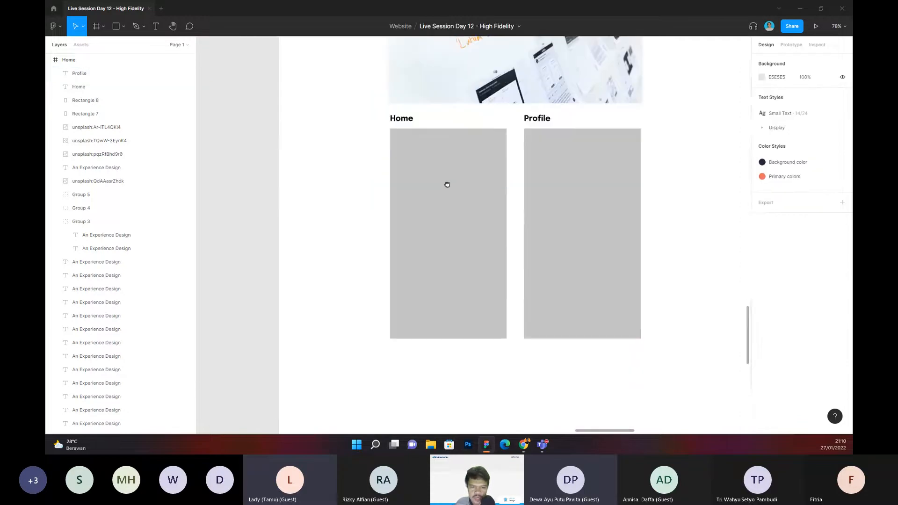
{"action": "left_click", "coordinate": [402, 112]}
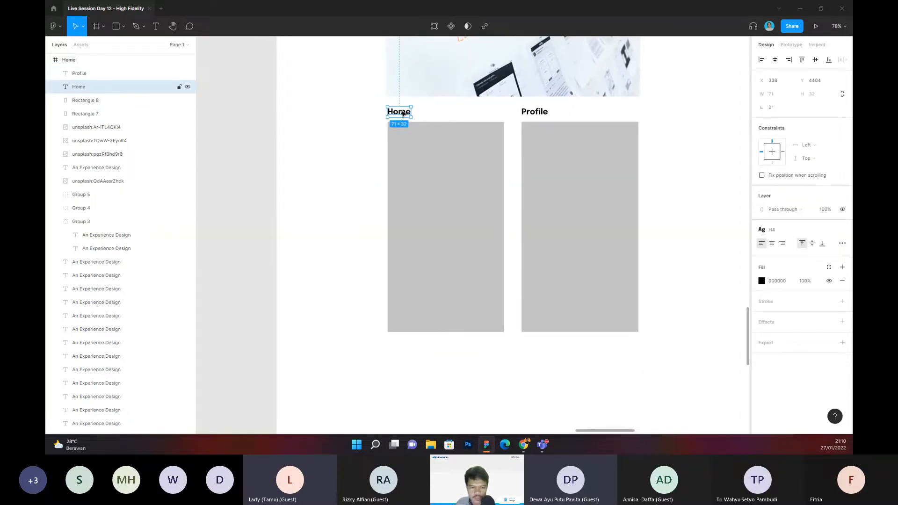
{"action": "key", "text": "ctrl+d"}
{"action": "left_click_drag", "start_coordinate": [402, 113], "coordinate": [435, 333]}
{"action": "left_click", "coordinate": [427, 361]}
Step: Change the label below the left rectangle to "Apa yang saya desain"
{"action": "double_click", "coordinate": [406, 319]}
{"action": "type", "text": "Wha"}
{"action": "key", "text": "BackSpace"}
{"action": "key", "text": "BackSpace"}
{"action": "key", "text": "BackSpace"}
{"action": "type", "text": "A"}
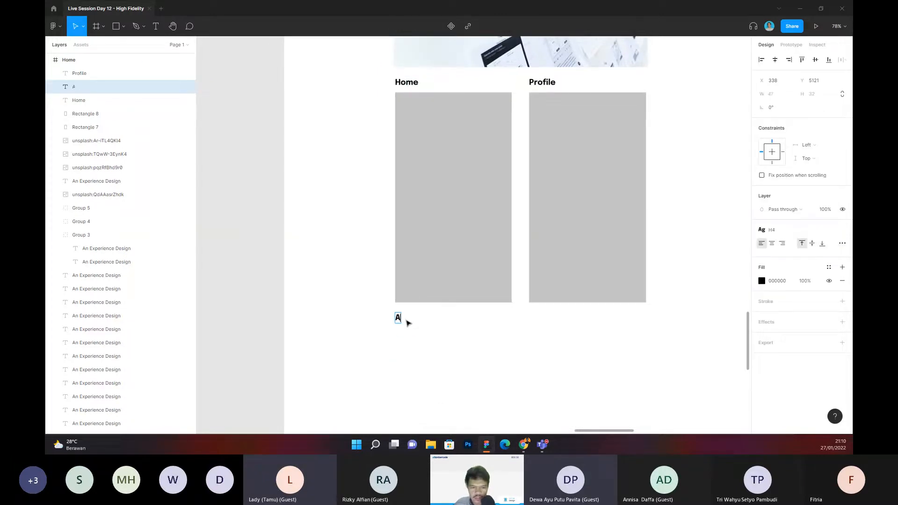
{"action": "type", "text": "pa yang saya d"}
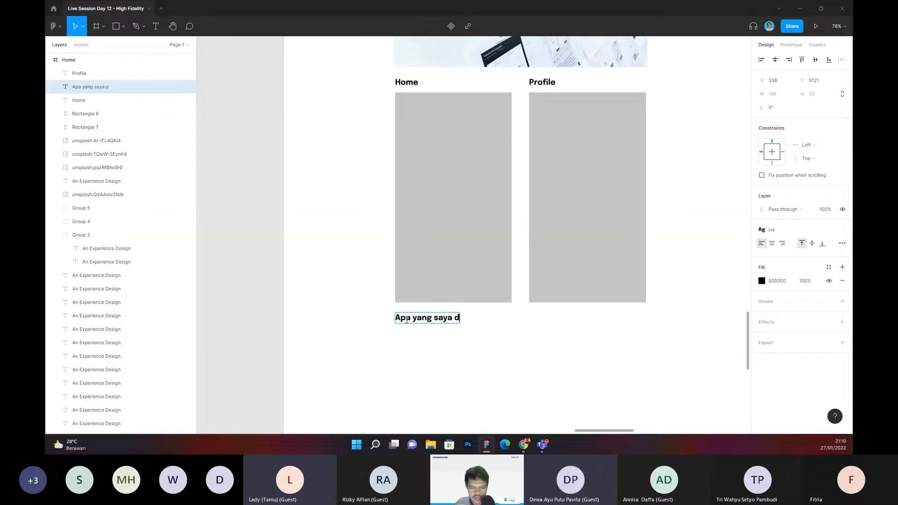
{"action": "type", "text": "esain"}
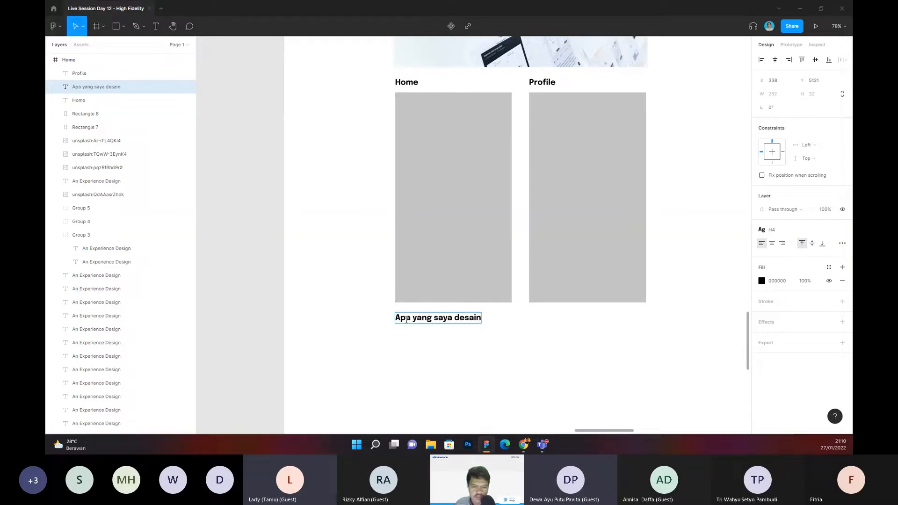
{"action": "left_click", "coordinate": [405, 349]}
Step: Duplicate the body paragraph above the wireframe photo, place the copy under "Apa yang saya desain" and narrow it to 355 wide
{"action": "scroll", "coordinate": [387, 330], "scroll_direction": "down", "scroll_amount": 1}
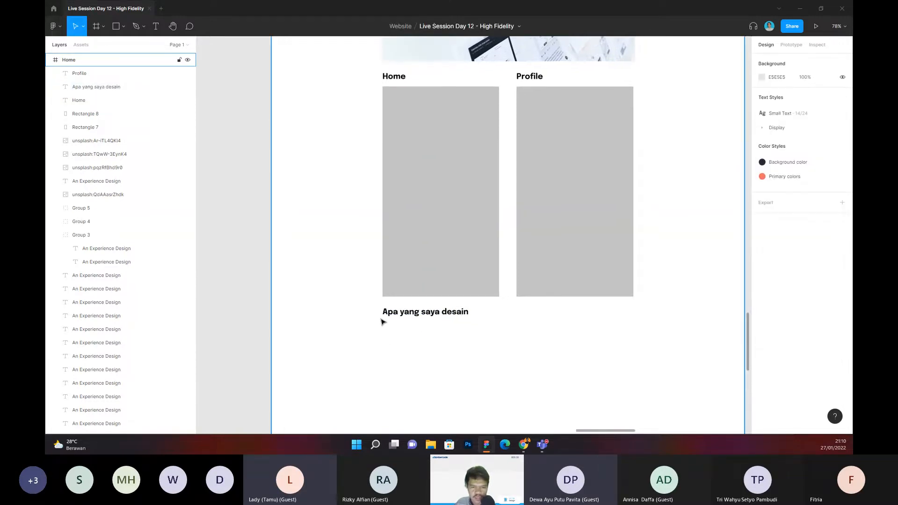
{"action": "scroll", "coordinate": [382, 321], "scroll_direction": "down", "scroll_amount": 1, "text": "ctrl"}
{"action": "scroll", "coordinate": [377, 296], "scroll_direction": "up", "scroll_amount": 6}
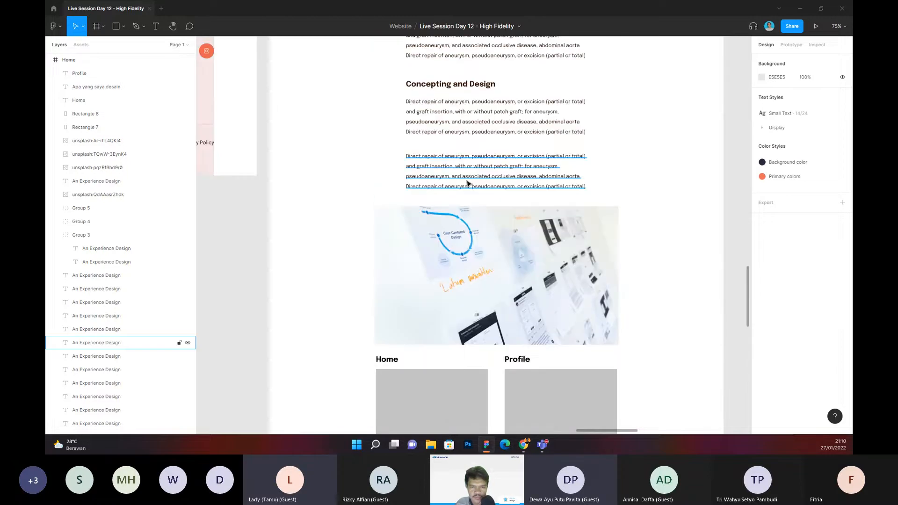
{"action": "scroll", "coordinate": [468, 183], "scroll_direction": "down", "scroll_amount": 3}
{"action": "scroll", "coordinate": [475, 271], "scroll_direction": "up", "scroll_amount": 2}
{"action": "left_click", "coordinate": [458, 84]}
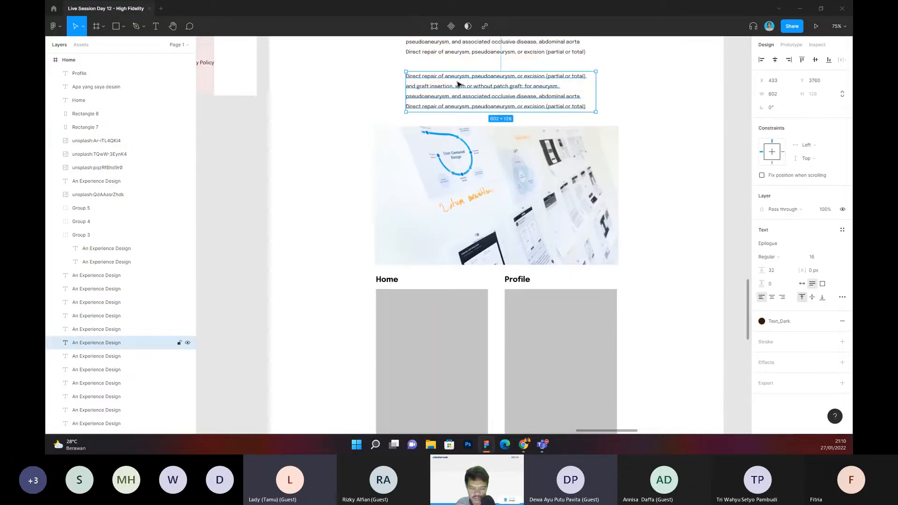
{"action": "key", "text": "ctrl+d"}
{"action": "left_click_drag", "start_coordinate": [459, 84], "coordinate": [428, 293]}
{"action": "left_click_drag", "start_coordinate": [566, 291], "coordinate": [487, 291]}
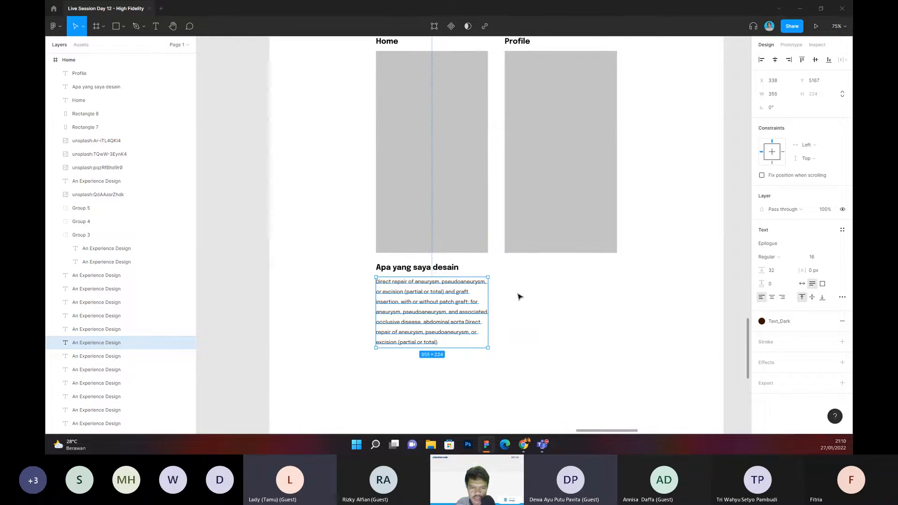
{"action": "left_click", "coordinate": [519, 296]}
Step: Replace the copied paragraph's text with "Saya bikin button besar dibawah supaya user mudah untuk navigasi"
{"action": "scroll", "coordinate": [411, 291], "scroll_direction": "up", "scroll_amount": 2}
{"action": "double_click", "coordinate": [410, 292]}
{"action": "type", "text": "Saya "}
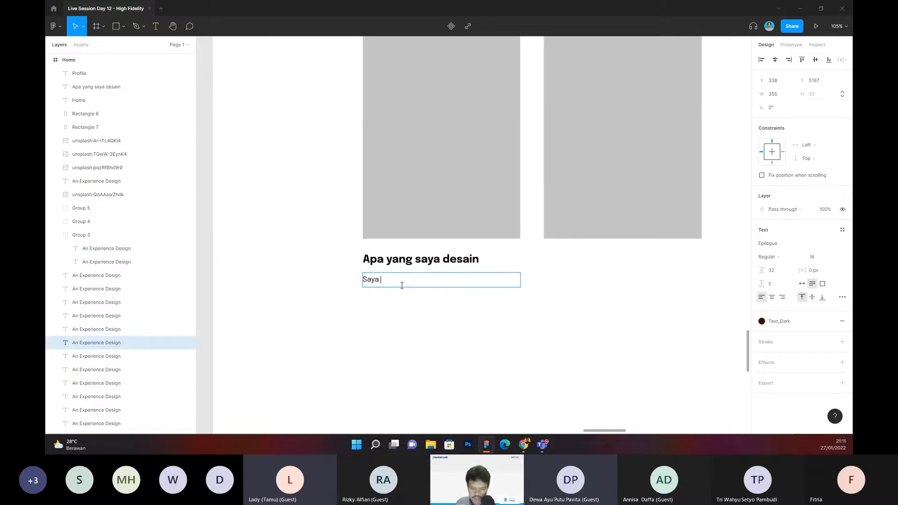
{"action": "type", "text": "bikin but"}
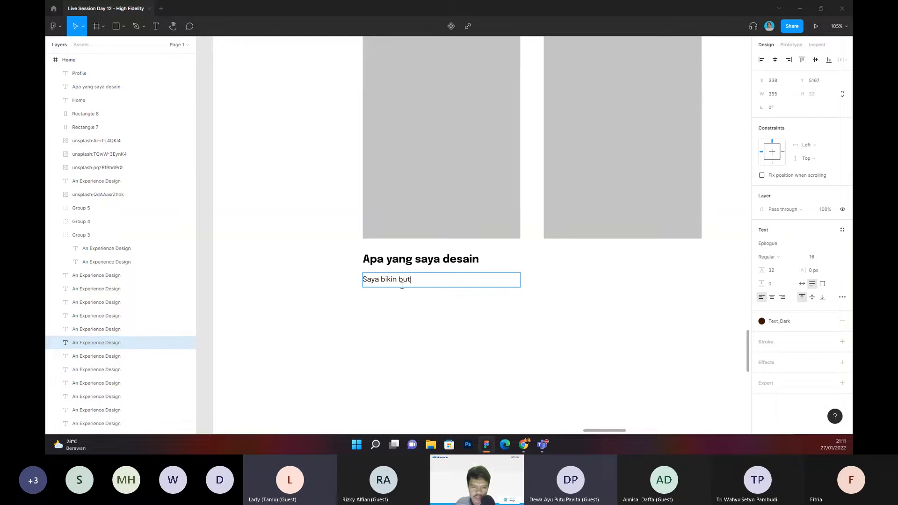
{"action": "type", "text": "ton besar di"}
{"action": "type", "text": "bawah supaya user mudah"}
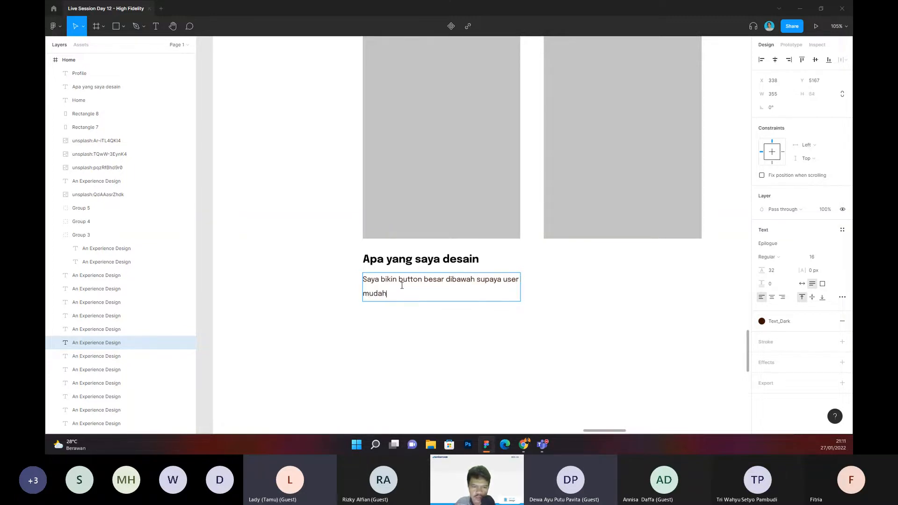
{"action": "type", "text": " untuk navigasi"}
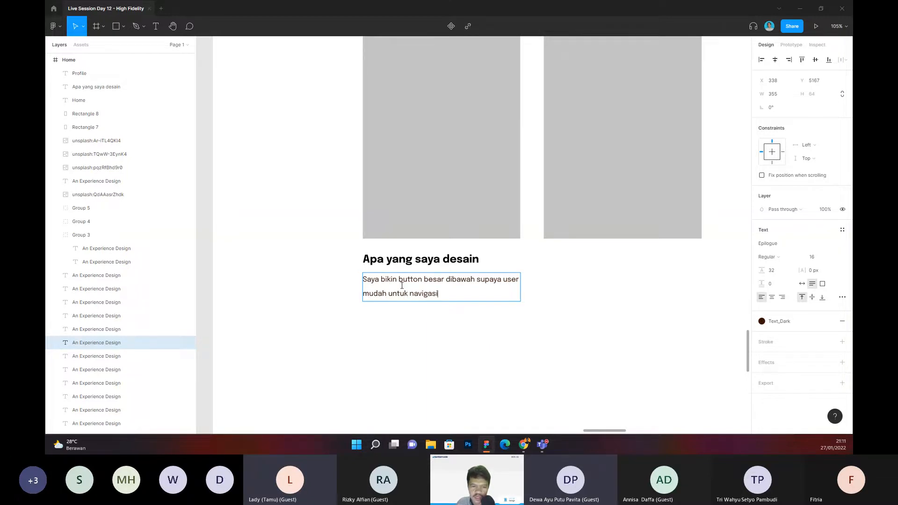
{"action": "key", "text": "Escape"}
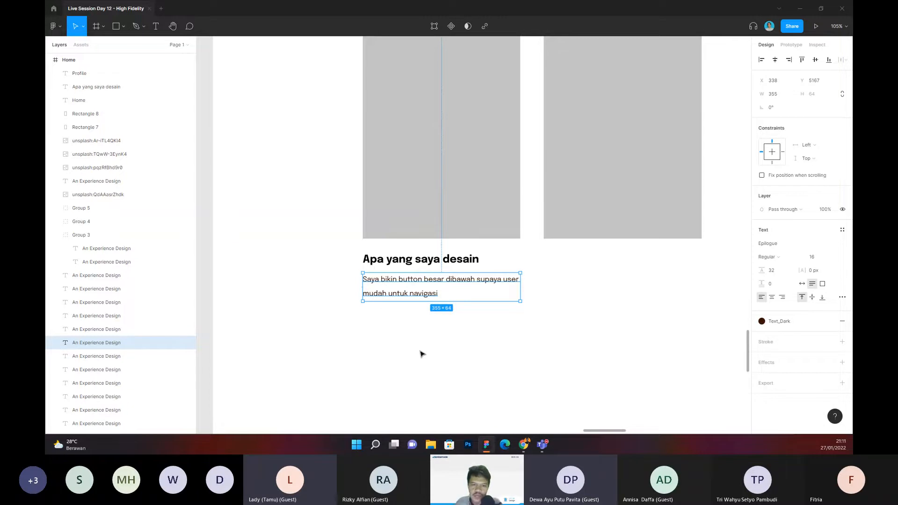
Step: Examine the Concepting and Design section down to the Home and Profile placeholders and the description below them
{"action": "scroll", "coordinate": [423, 351], "scroll_direction": "up", "scroll_amount": 5}
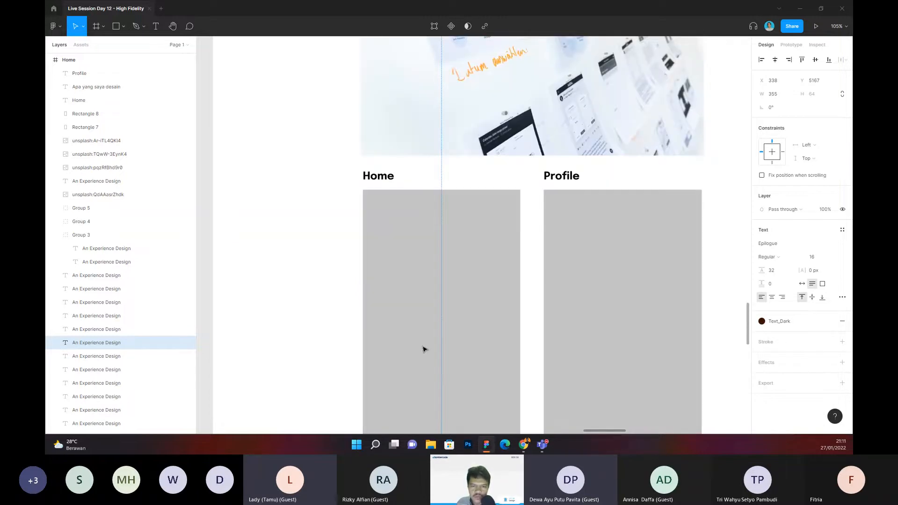
{"action": "left_click", "coordinate": [335, 339]}
{"action": "scroll", "coordinate": [335, 340], "scroll_direction": "down", "scroll_amount": 3}
{"action": "left_click_drag", "start_coordinate": [334, 339], "coordinate": [336, 267]}
{"action": "scroll", "coordinate": [337, 267], "scroll_direction": "up", "scroll_amount": 6}
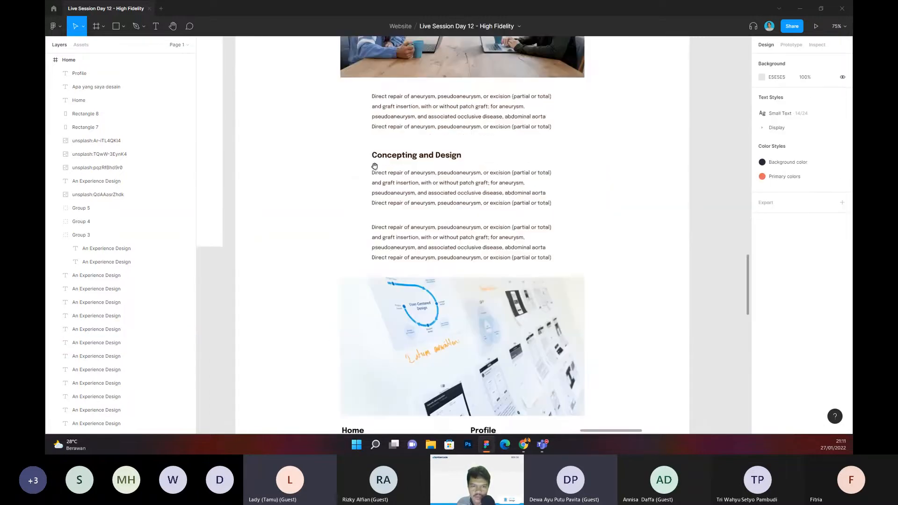
{"action": "scroll", "coordinate": [367, 146], "scroll_direction": "down", "scroll_amount": 4}
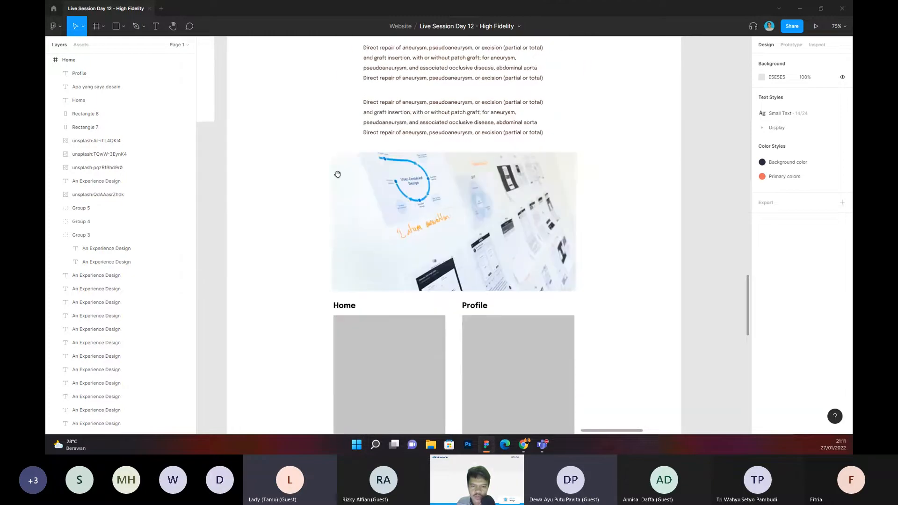
{"action": "scroll", "coordinate": [335, 260], "scroll_direction": "down", "scroll_amount": 3}
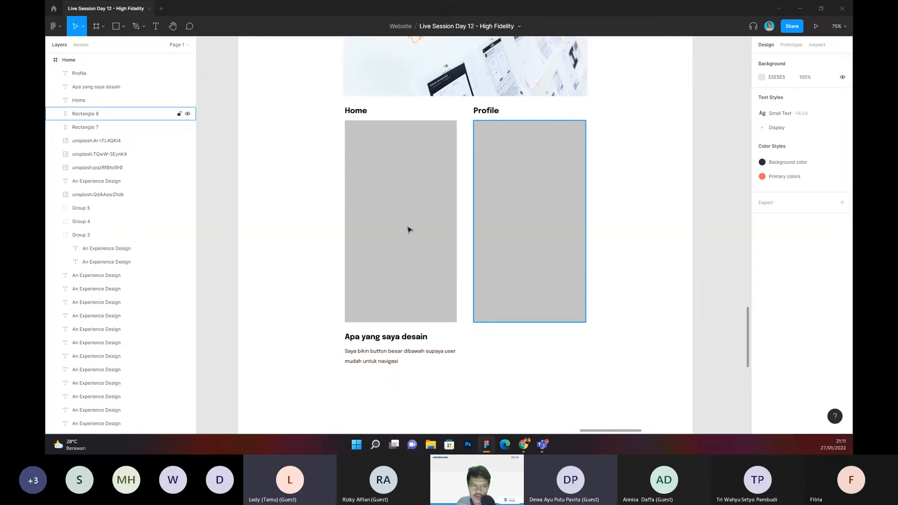
{"action": "scroll", "coordinate": [321, 183], "scroll_direction": "down", "scroll_amount": 1}
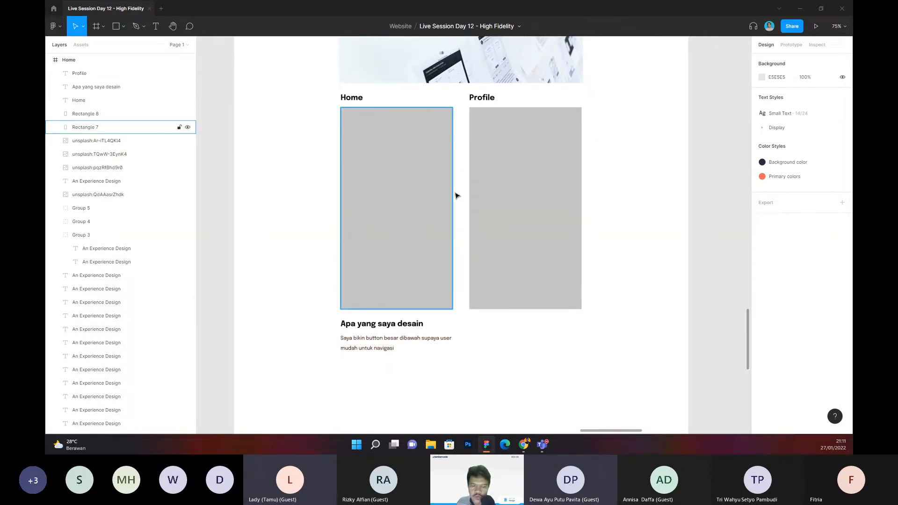
{"action": "scroll", "coordinate": [327, 146], "scroll_direction": "down", "scroll_amount": 1}
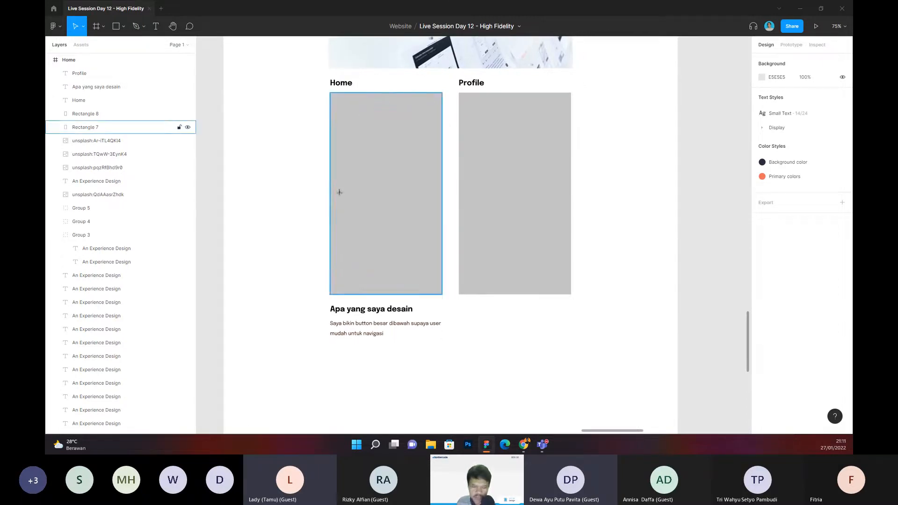
Step: Draw a button bar about 251 × 52 inside the Home placeholder and fill it with dark brown-grey 5E5252
{"action": "key", "text": "r"}
{"action": "left_click_drag", "start_coordinate": [347, 215], "coordinate": [426, 232]}
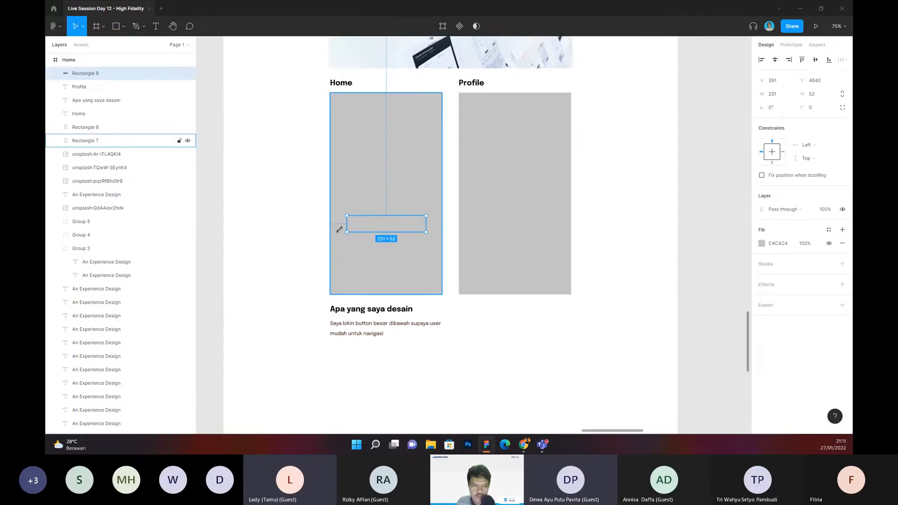
{"action": "left_click", "coordinate": [762, 243]}
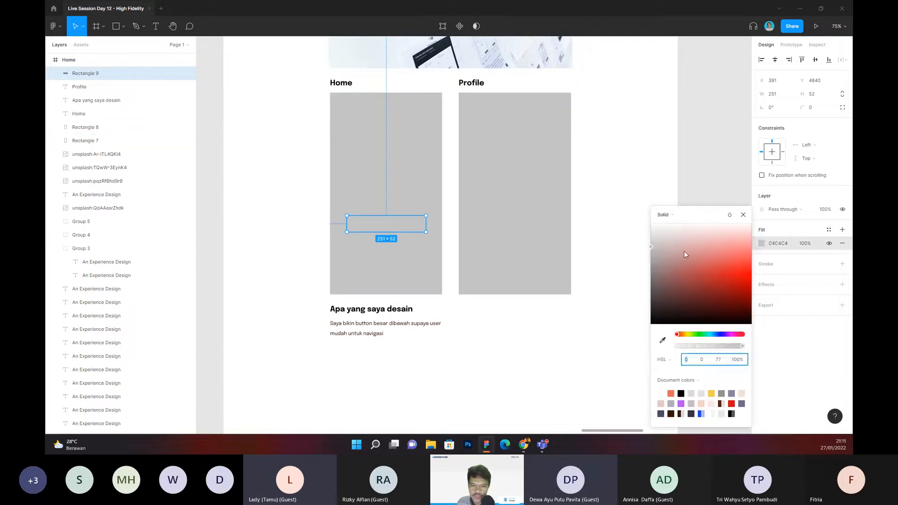
{"action": "left_click_drag", "start_coordinate": [685, 254], "coordinate": [657, 289]}
Step: Move the bar to the lower part of the Home placeholder and remove its duplicate fills, keeping a single 5E5252 fill
{"action": "left_click_drag", "start_coordinate": [401, 231], "coordinate": [420, 145]}
{"action": "key", "text": "ctrl+c"}
{"action": "key", "text": "ctrl+v"}
{"action": "key", "text": "ctrl+z"}
{"action": "key", "text": "ctrl+v"}
{"action": "left_click_drag", "start_coordinate": [409, 256], "coordinate": [413, 222]}
{"action": "key", "text": "ctrl+z"}
{"action": "scroll", "coordinate": [97, 88], "scroll_direction": "up", "scroll_amount": 3}
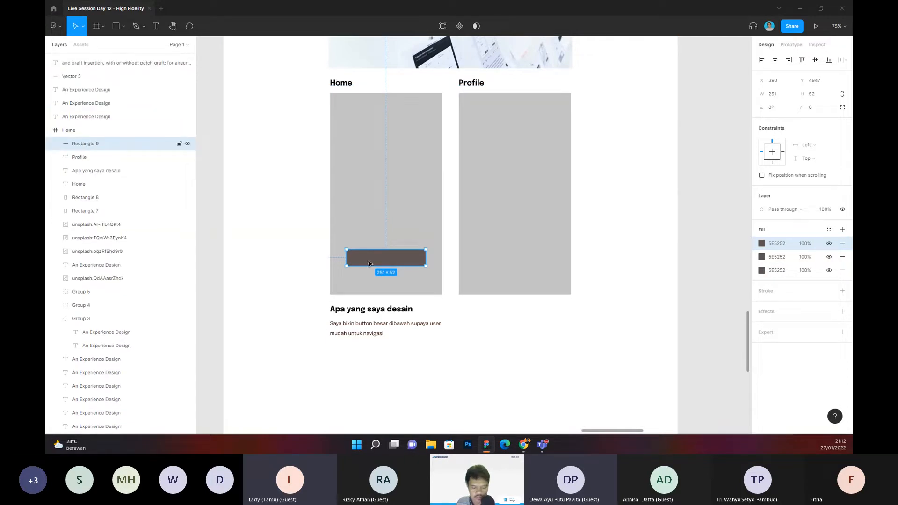
{"action": "left_click_drag", "start_coordinate": [369, 252], "coordinate": [369, 235]}
{"action": "key", "text": "ctrl+z"}
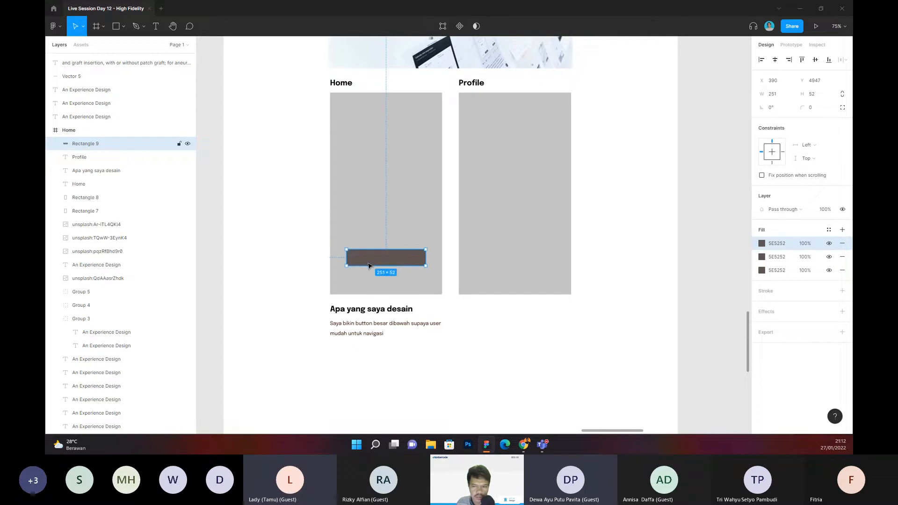
{"action": "left_click", "coordinate": [842, 243]}
{"action": "left_click", "coordinate": [842, 243]}
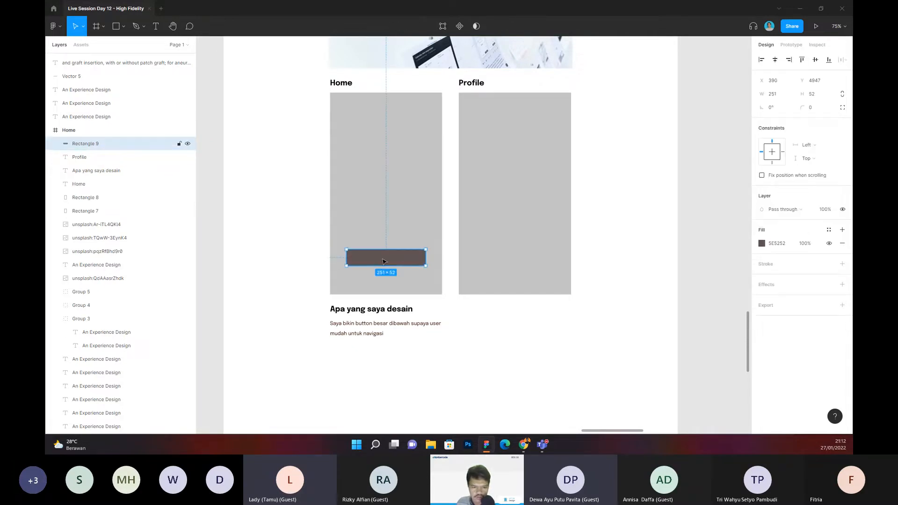
Step: Duplicate the bar and reshape the copies into a small block at the Home placeholder's upper right and cards about 93 × 136
{"action": "key", "text": "ctrl+d"}
{"action": "left_click_drag", "start_coordinate": [382, 262], "coordinate": [329, 267]}
{"action": "key", "text": "ctrl+d"}
{"action": "key", "text": "ctrl+d"}
{"action": "double_click", "coordinate": [293, 280]}
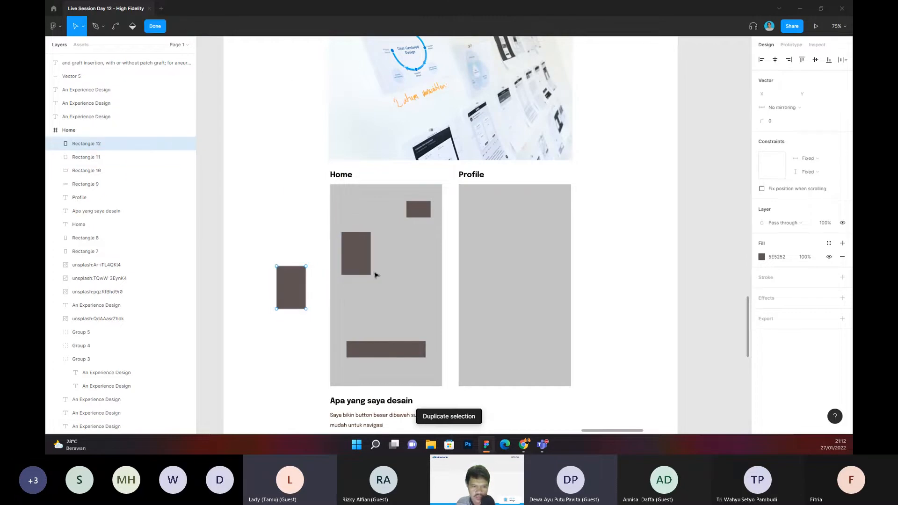
Step: Place the spare card beside the first and duplicate it to form a row of three cards in the Home placeholder
{"action": "key", "text": "Escape"}
{"action": "left_click_drag", "start_coordinate": [295, 284], "coordinate": [426, 253]}
{"action": "key", "text": "ctrl+d"}
{"action": "left_click", "coordinate": [311, 265]}
{"action": "scroll", "coordinate": [327, 248], "scroll_direction": "up", "scroll_amount": 2}
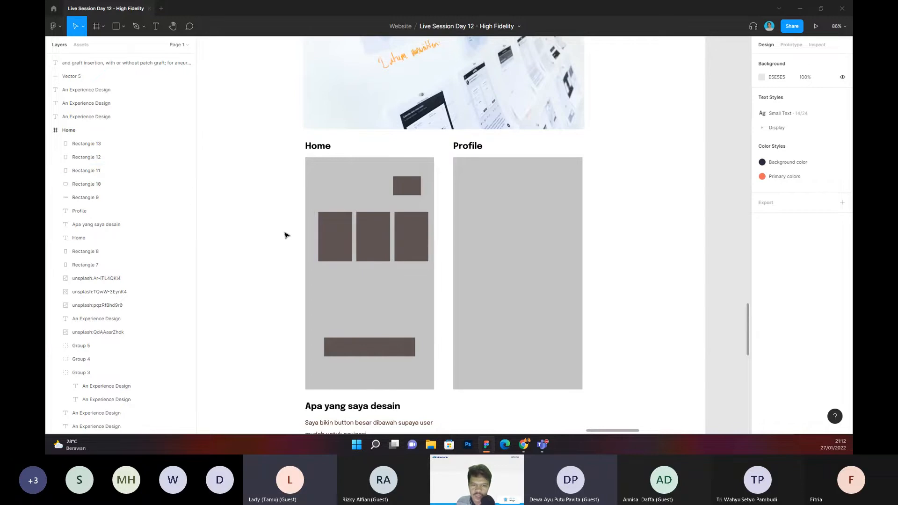
Step: Select the three cards together and centre the row horizontally within the Home placeholder
{"action": "left_click_drag", "start_coordinate": [294, 242], "coordinate": [287, 237]}
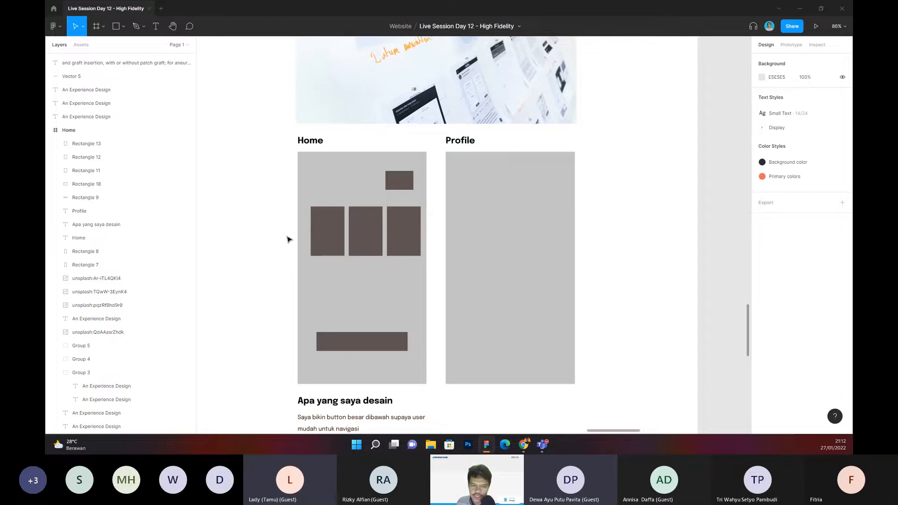
{"action": "left_click_drag", "start_coordinate": [286, 239], "coordinate": [261, 236]}
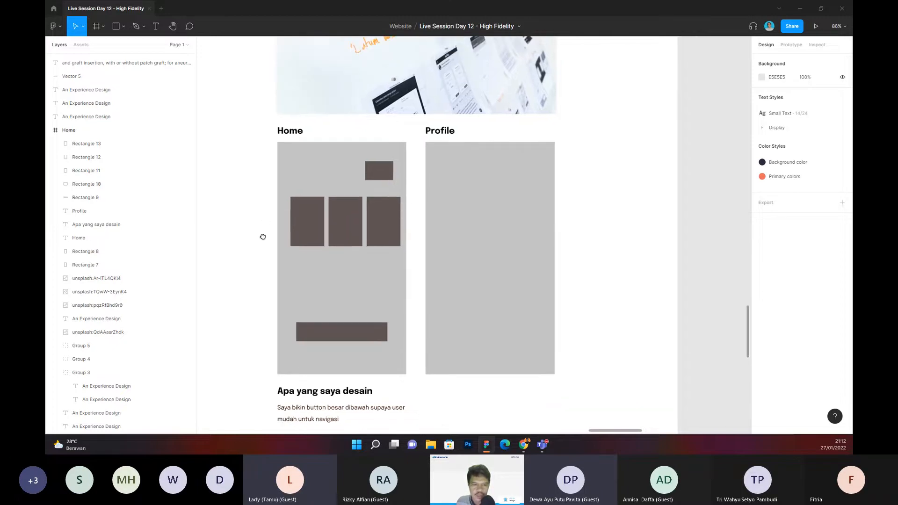
{"action": "left_click", "coordinate": [308, 222]}
{"action": "left_click", "coordinate": [346, 222], "text": "shift"}
{"action": "left_click", "coordinate": [392, 223], "text": "shift"}
{"action": "left_click_drag", "start_coordinate": [392, 223], "coordinate": [388, 223]}
{"action": "scroll", "coordinate": [298, 273], "scroll_direction": "down", "scroll_amount": 2}
{"action": "scroll", "coordinate": [298, 273], "scroll_direction": "down", "scroll_amount": 3}
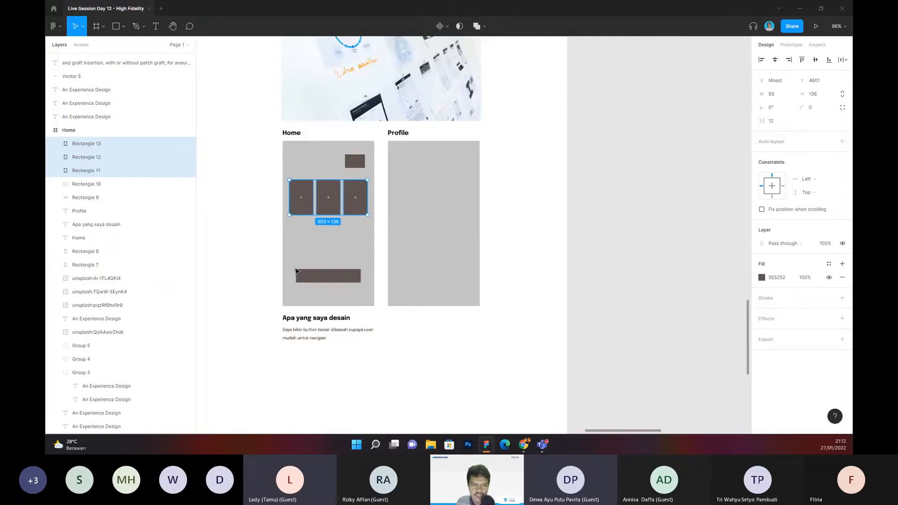
Step: Review the finished Home mockup in the context of the Concepting and Design text and wireframe photo
{"action": "left_click", "coordinate": [261, 236]}
{"action": "left_click_drag", "start_coordinate": [257, 231], "coordinate": [281, 265]}
{"action": "scroll", "coordinate": [280, 266], "scroll_direction": "up", "scroll_amount": 5}
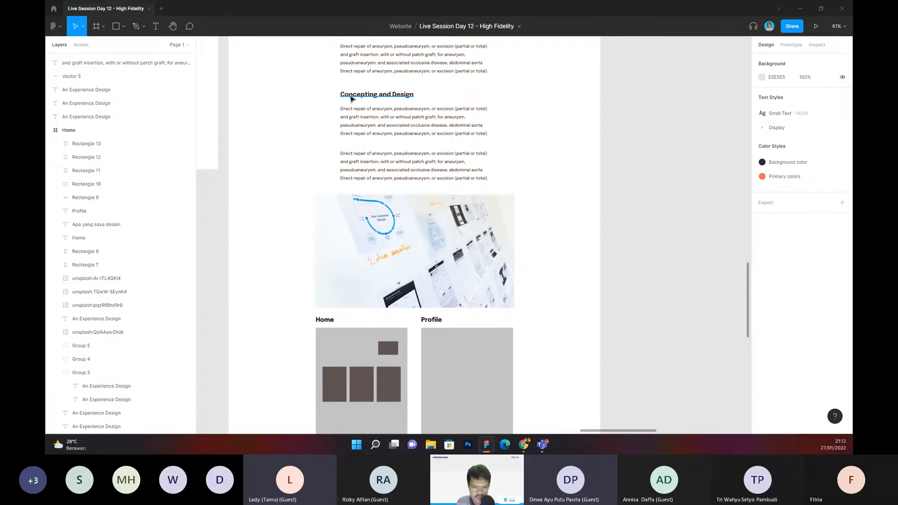
{"action": "scroll", "coordinate": [346, 140], "scroll_direction": "down", "scroll_amount": 6}
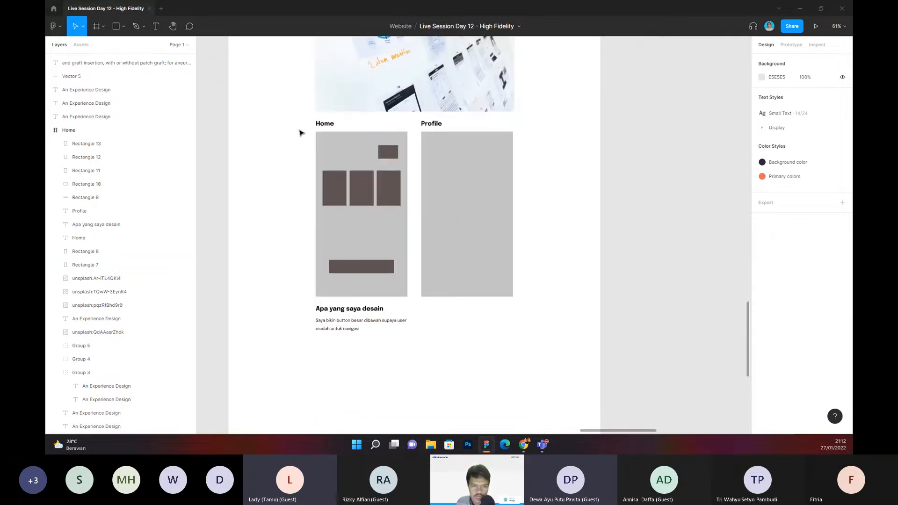
{"action": "left_click_drag", "start_coordinate": [293, 126], "coordinate": [414, 272]}
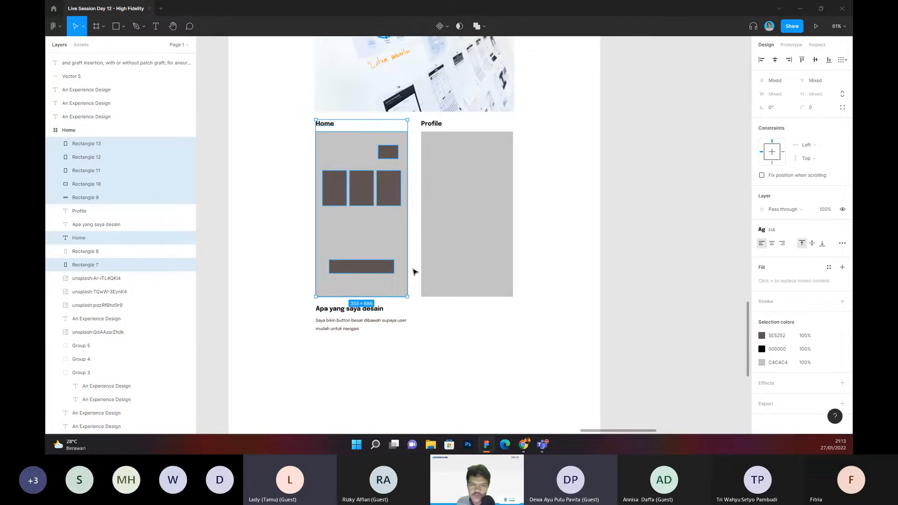
{"action": "left_click", "coordinate": [416, 353]}
Step: Duplicate the "Apa yang saya desain" heading together with its description below the placeholders
{"action": "scroll", "coordinate": [361, 301], "scroll_direction": "down", "scroll_amount": 1}
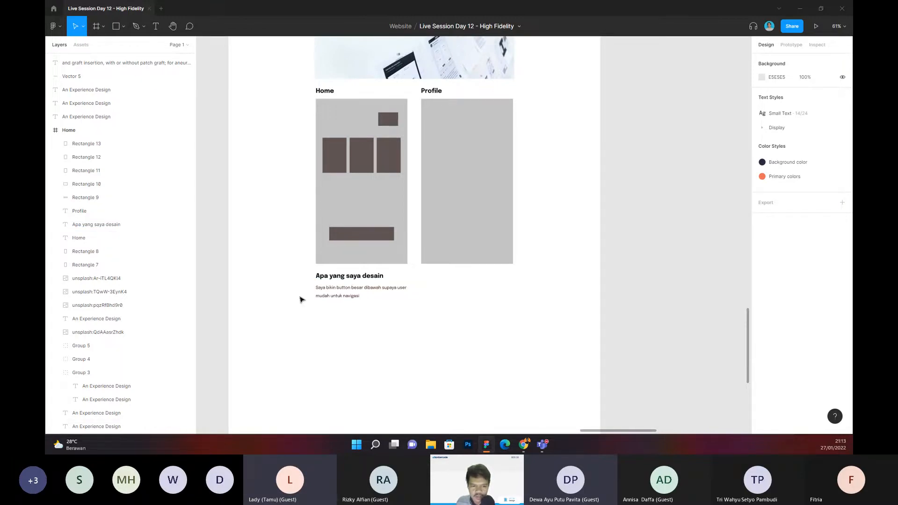
{"action": "left_click_drag", "start_coordinate": [301, 299], "coordinate": [455, 305]}
{"action": "key", "text": "ctrl+d"}
{"action": "left_click", "coordinate": [483, 344]}
{"action": "mouse_move", "coordinate": [483, 344]}
{"action": "left_mouse_down"}
{"action": "mouse_move", "coordinate": [475, 312]}
{"action": "mouse_move", "coordinate": [483, 299]}
{"action": "mouse_move", "coordinate": [462, 238]}
{"action": "mouse_move", "coordinate": [480, 288]}
{"action": "mouse_move", "coordinate": [484, 346]}
{"action": "mouse_move", "coordinate": [476, 274]}
{"action": "mouse_move", "coordinate": [490, 397]}
{"action": "left_mouse_up"}
{"action": "scroll", "coordinate": [480, 316], "scroll_direction": "down", "scroll_amount": 2}
{"action": "scroll", "coordinate": [477, 211], "scroll_direction": "down", "scroll_amount": 3}
{"action": "left_click_drag", "start_coordinate": [483, 188], "coordinate": [489, 341]}
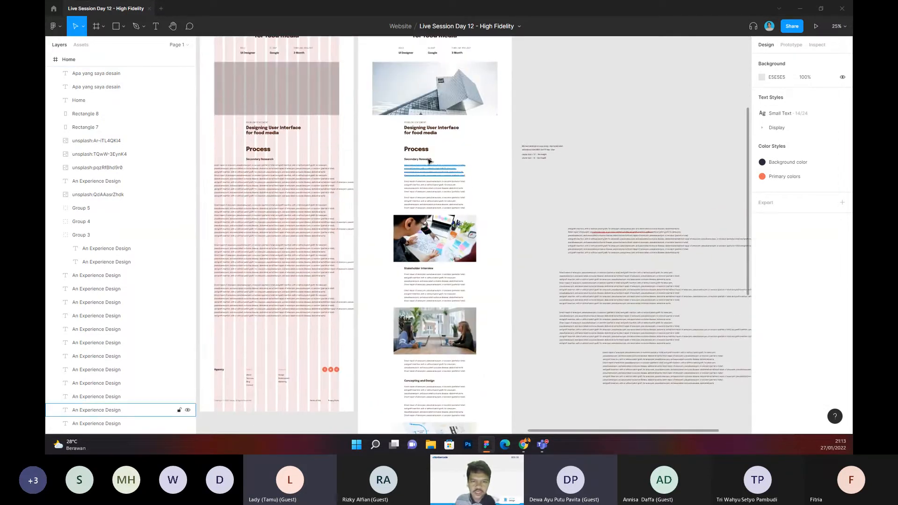
Step: Review the page from the Process section down through Stakeholder Interview to the Home and Profile placeholders
{"action": "scroll", "coordinate": [498, 171], "scroll_direction": "up", "scroll_amount": 5}
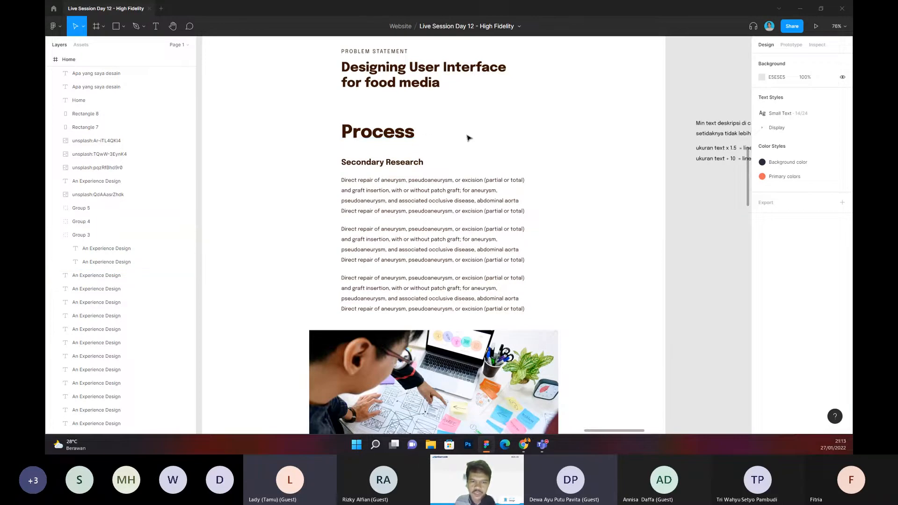
{"action": "scroll", "coordinate": [467, 137], "scroll_direction": "down", "scroll_amount": 1}
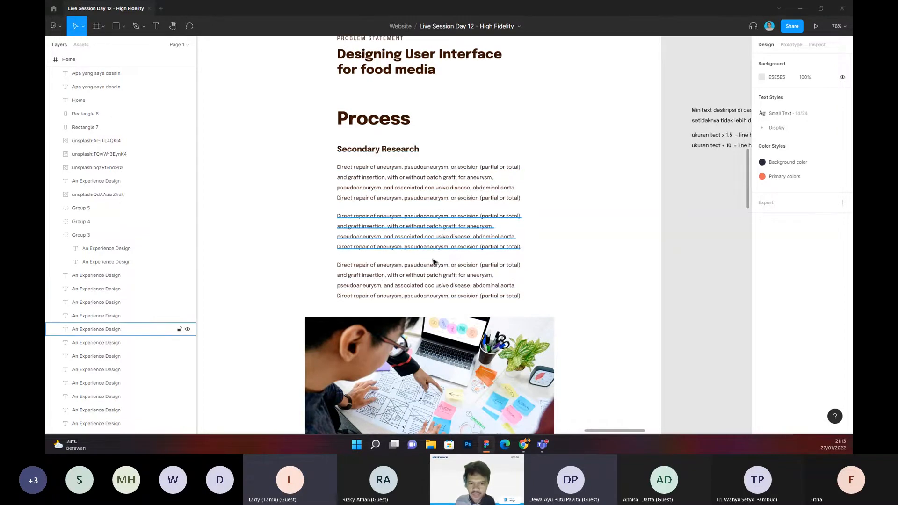
{"action": "scroll", "coordinate": [440, 220], "scroll_direction": "down", "scroll_amount": 2}
{"action": "scroll", "coordinate": [440, 220], "scroll_direction": "down", "scroll_amount": 7}
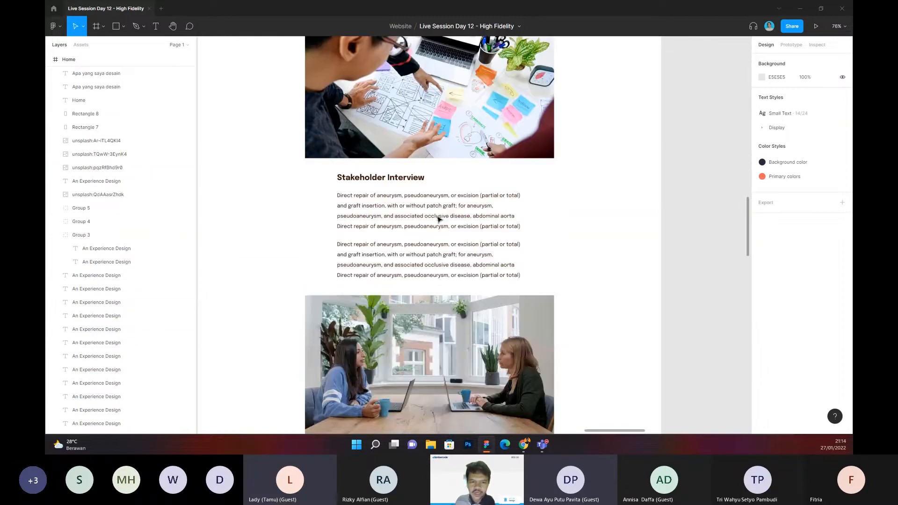
{"action": "scroll", "coordinate": [539, 185], "scroll_direction": "up", "scroll_amount": 2}
{"action": "scroll", "coordinate": [395, 189], "scroll_direction": "down", "scroll_amount": 15}
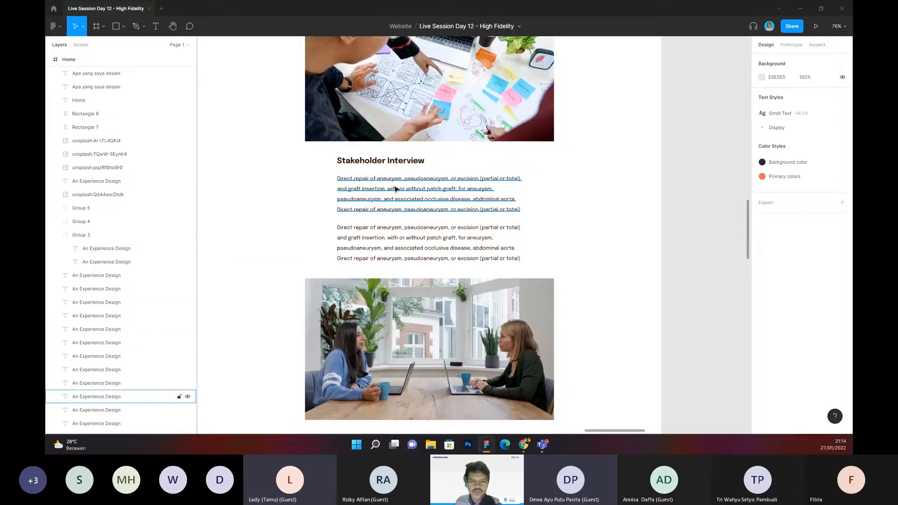
{"action": "scroll", "coordinate": [414, 175], "scroll_direction": "down", "scroll_amount": 9}
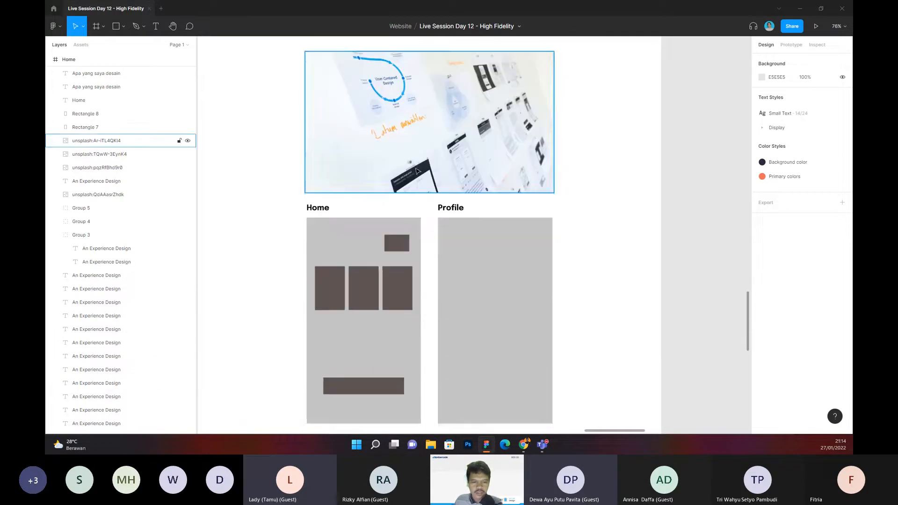
{"action": "scroll", "coordinate": [417, 168], "scroll_direction": "down", "scroll_amount": 3}
{"action": "scroll", "coordinate": [536, 234], "scroll_direction": "down", "scroll_amount": 4}
{"action": "scroll", "coordinate": [537, 235], "scroll_direction": "up", "scroll_amount": 10}
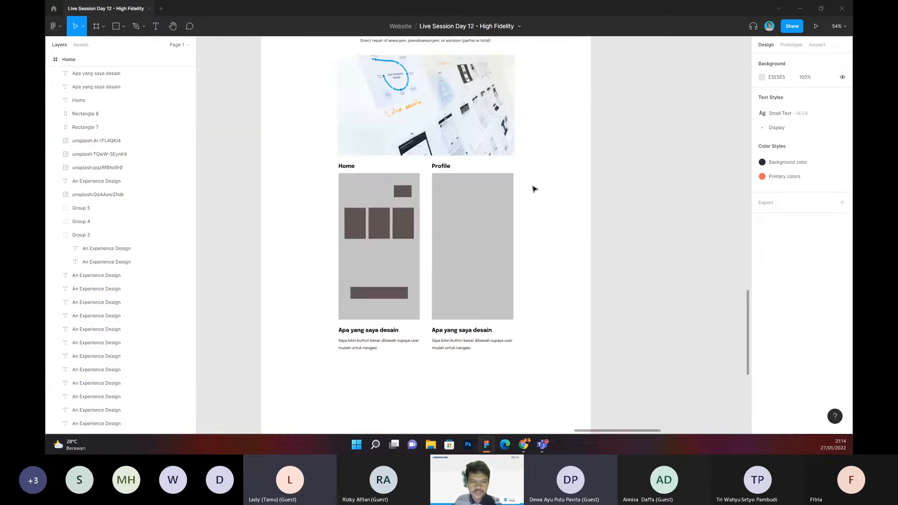
Step: Copy the Concepting and Design heading with its paragraph below the placeholder explanations and retitle the copied heading "Lesson Learning"
{"action": "left_click_drag", "start_coordinate": [350, 97], "coordinate": [420, 348]}
{"action": "scroll", "coordinate": [392, 312], "scroll_direction": "up", "scroll_amount": 5}
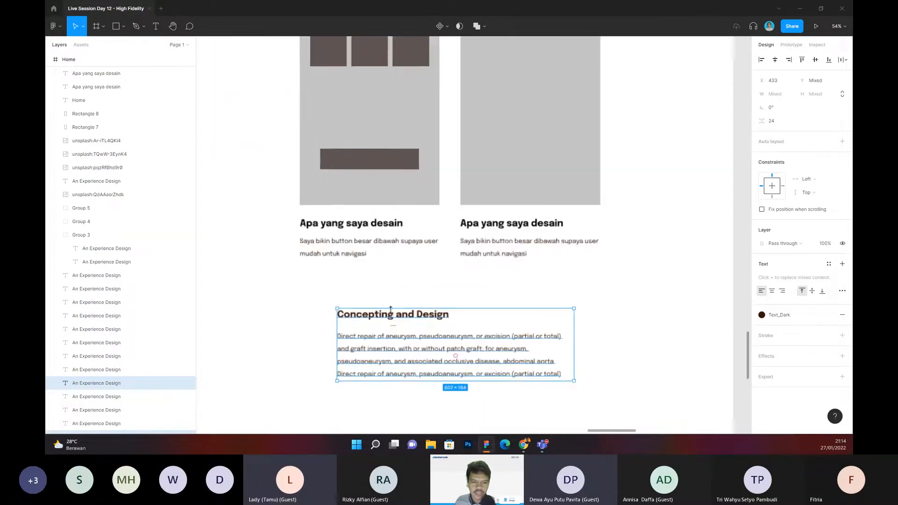
{"action": "key", "text": "Escape"}
{"action": "left_click", "coordinate": [369, 315]}
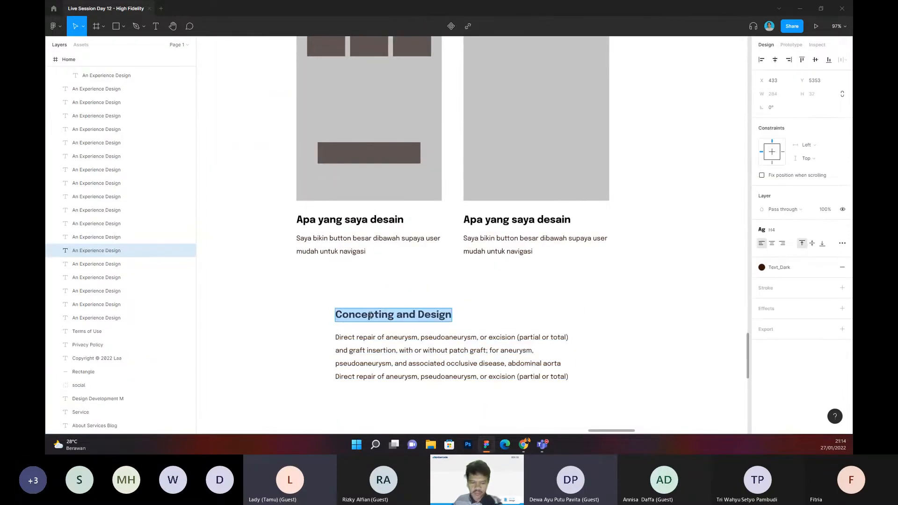
{"action": "type", "text": "Lesson Learning"}
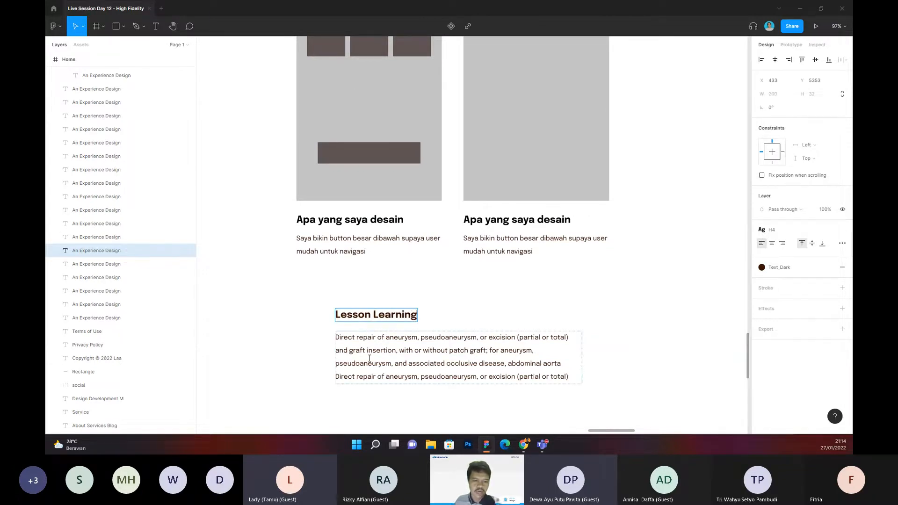
Step: Examine the Lesson Learning heading and paragraph in relation to the placeholder explanations above and the footer below
{"action": "double_click", "coordinate": [370, 359]}
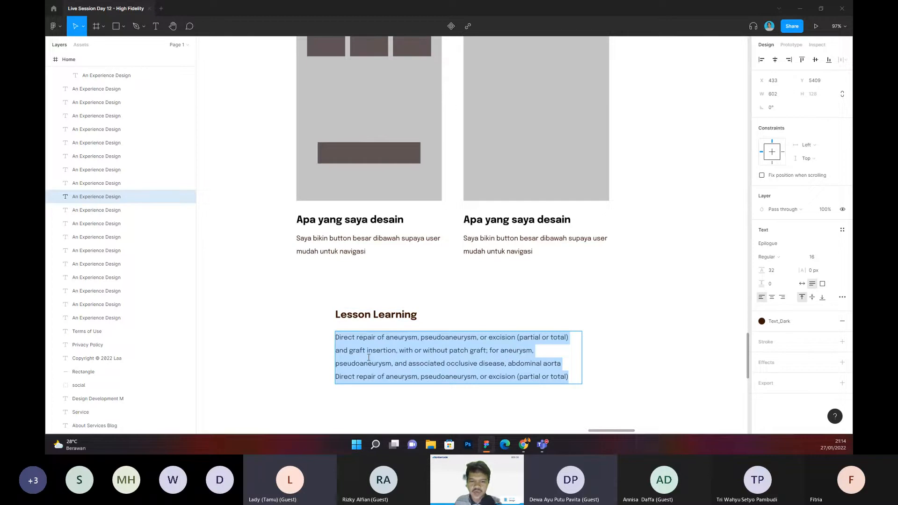
{"action": "key", "text": "Escape"}
{"action": "scroll", "coordinate": [462, 295], "scroll_direction": "down", "scroll_amount": 2}
{"action": "left_click", "coordinate": [548, 287]}
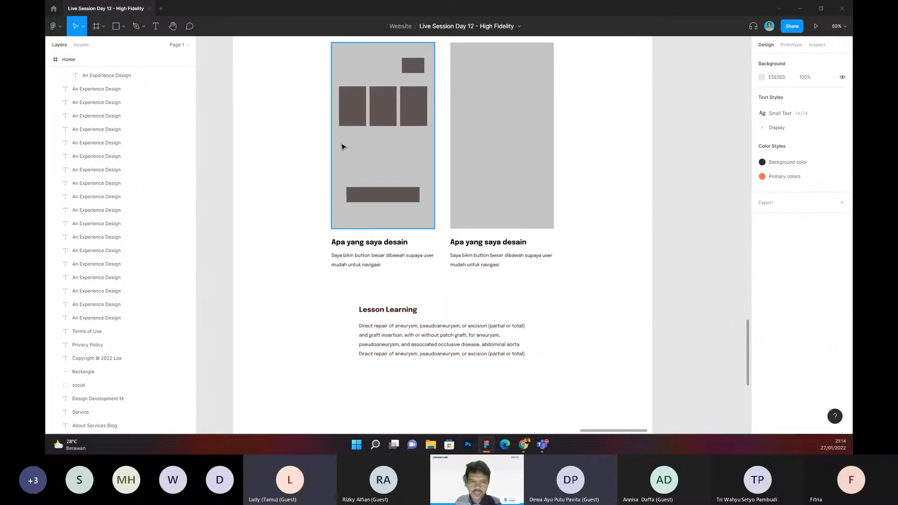
{"action": "scroll", "coordinate": [343, 147], "scroll_direction": "up", "scroll_amount": 1}
{"action": "scroll", "coordinate": [360, 224], "scroll_direction": "down", "scroll_amount": 3}
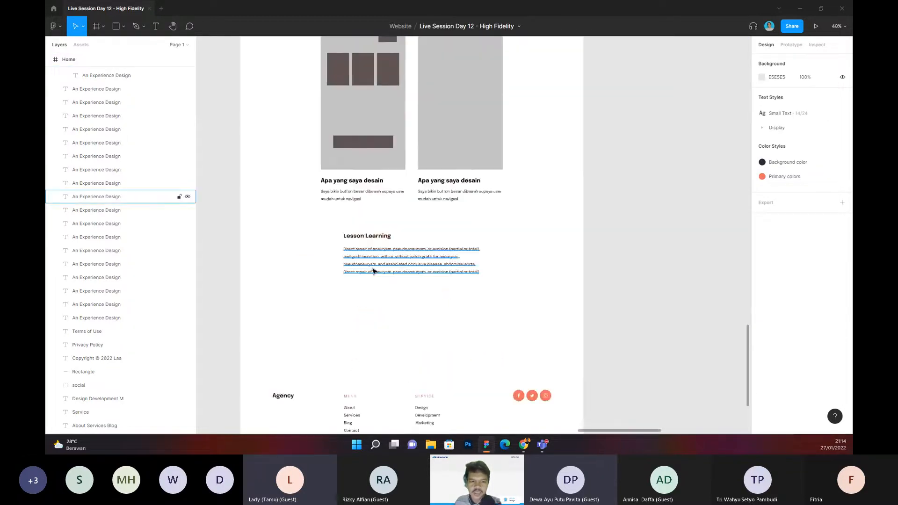
{"action": "scroll", "coordinate": [352, 239], "scroll_direction": "up", "scroll_amount": 2}
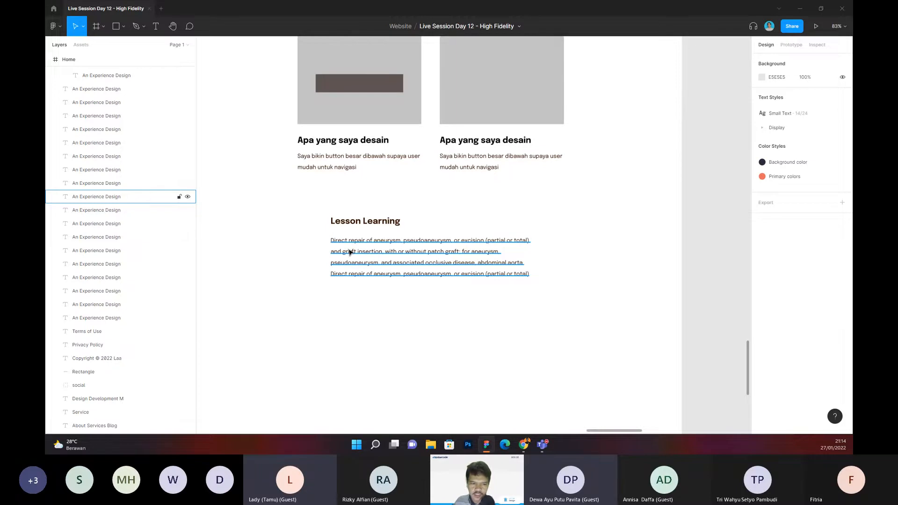
{"action": "double_click", "coordinate": [350, 252]}
{"action": "key", "text": "Escape"}
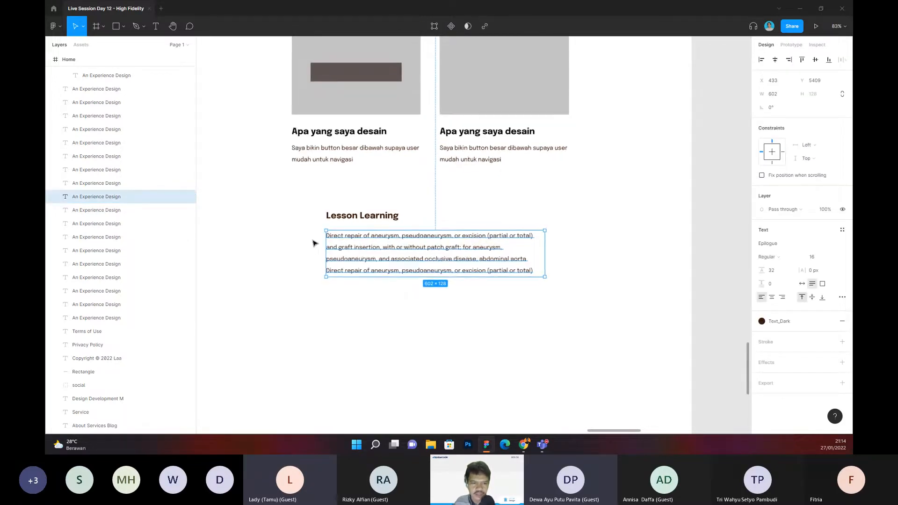
{"action": "scroll", "coordinate": [313, 243], "scroll_direction": "up", "scroll_amount": 3}
{"action": "key", "text": "Return"}
{"action": "key", "text": "Escape"}
{"action": "key", "text": "Escape"}
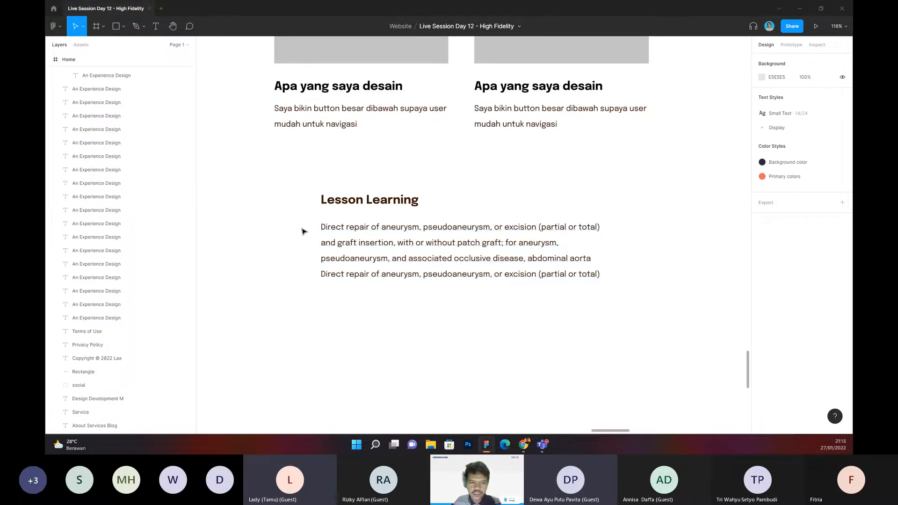
{"action": "scroll", "coordinate": [301, 227], "scroll_direction": "down", "scroll_amount": 5}
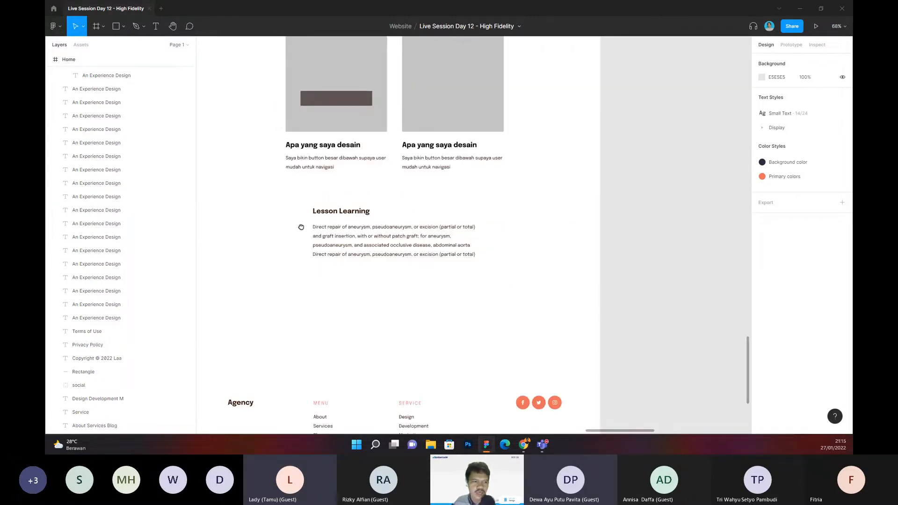
{"action": "scroll", "coordinate": [301, 230], "scroll_direction": "up", "scroll_amount": 3}
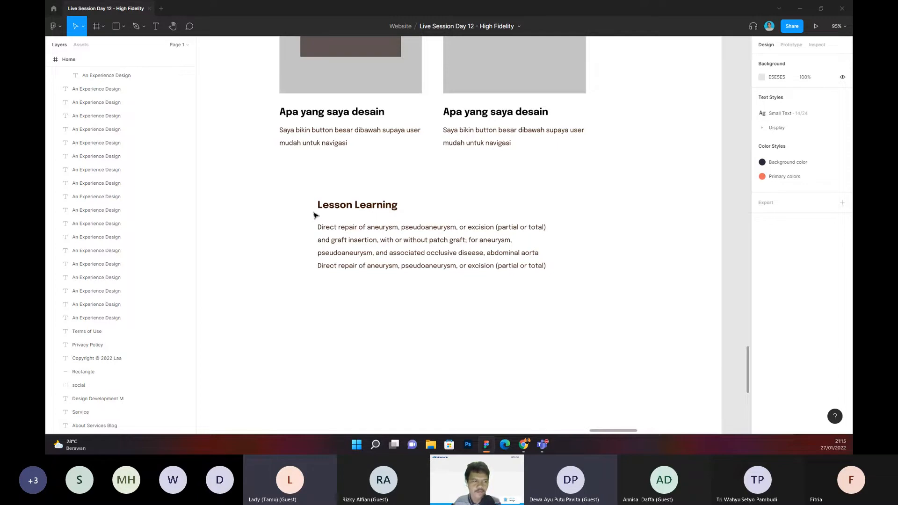
Step: Move the footer up closer to the Lesson Learning section and shorten the case-study frame from its bottom edge to match
{"action": "scroll", "coordinate": [267, 198], "scroll_direction": "down", "scroll_amount": 5, "text": "ctrl"}
{"action": "scroll", "coordinate": [281, 211], "scroll_direction": "down", "scroll_amount": 3}
{"action": "scroll", "coordinate": [280, 211], "scroll_direction": "left", "scroll_amount": 2}
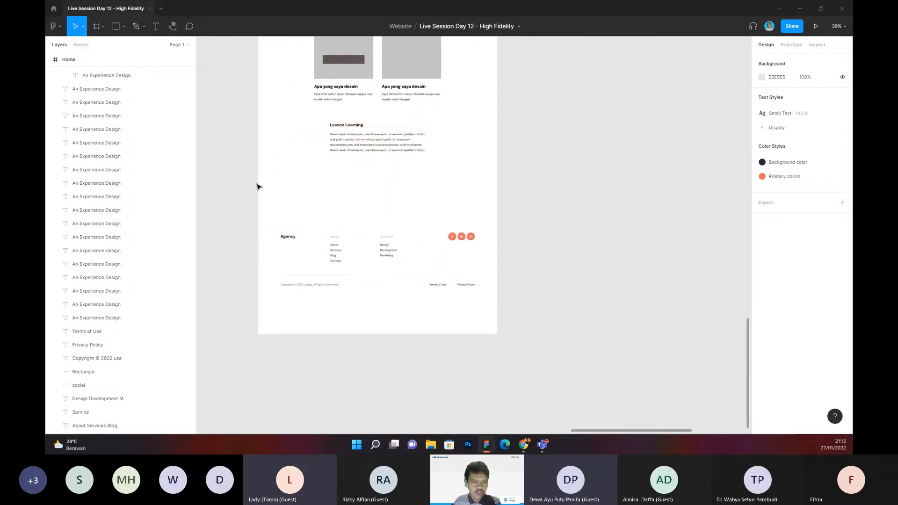
{"action": "left_click_drag", "start_coordinate": [257, 183], "coordinate": [562, 329]}
{"action": "left_click_drag", "start_coordinate": [450, 274], "coordinate": [449, 250]}
{"action": "left_click", "coordinate": [514, 242]}
{"action": "scroll", "coordinate": [514, 242], "scroll_direction": "down", "scroll_amount": 3, "text": "ctrl"}
{"action": "left_click", "coordinate": [489, 213], "text": "ctrl"}
{"action": "left_click_drag", "start_coordinate": [462, 296], "coordinate": [469, 270]}
{"action": "left_click", "coordinate": [542, 231]}
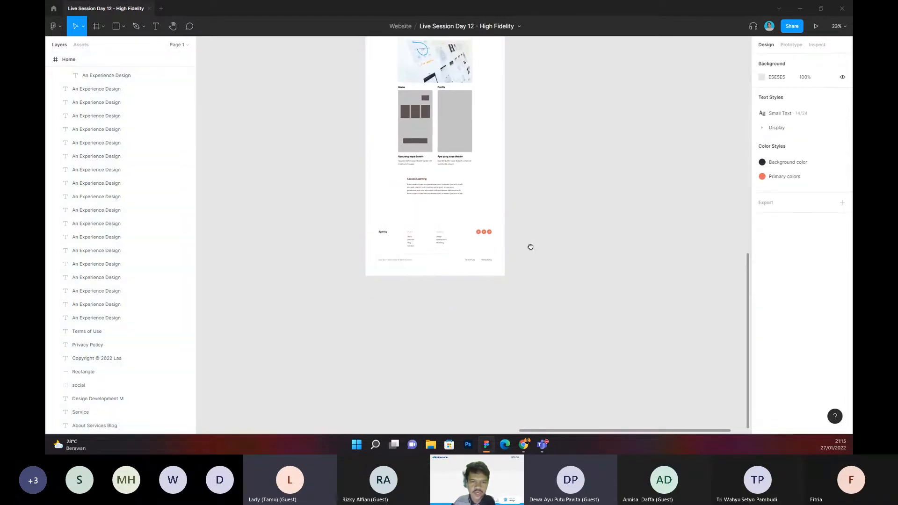
Step: Review the finished case-study page from the header down through the photos, inspecting the Secondary Research paragraphs
{"action": "scroll", "coordinate": [514, 220], "scroll_direction": "up", "scroll_amount": 5}
{"action": "scroll", "coordinate": [494, 215], "scroll_direction": "up", "scroll_amount": 5}
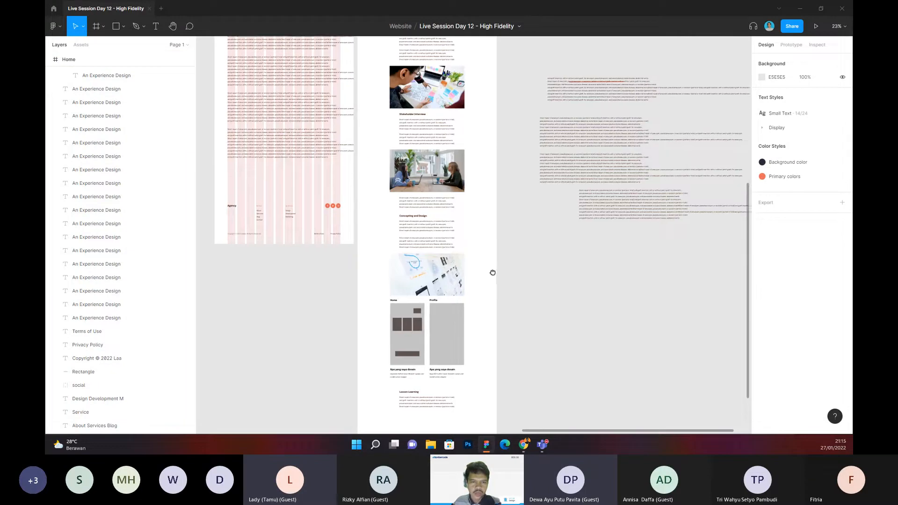
{"action": "scroll", "coordinate": [499, 266], "scroll_direction": "up", "scroll_amount": 4}
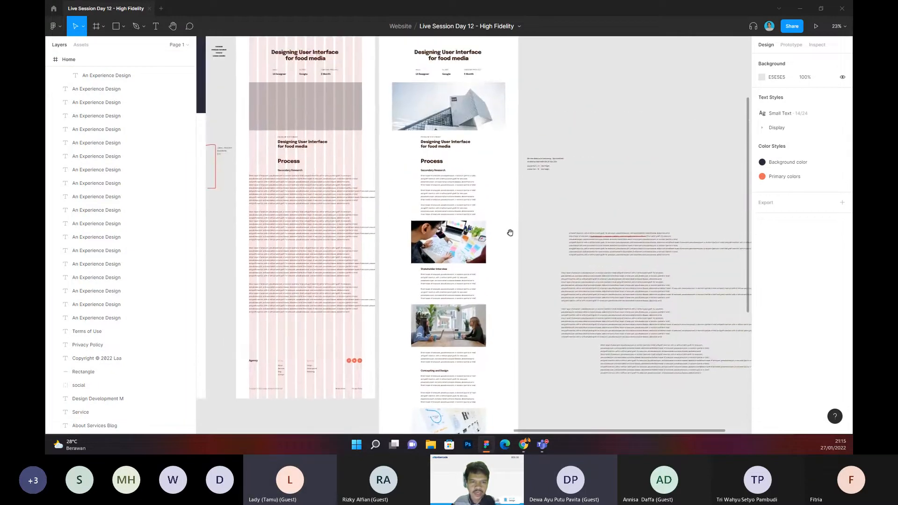
{"action": "scroll", "coordinate": [559, 134], "scroll_direction": "up", "scroll_amount": 5}
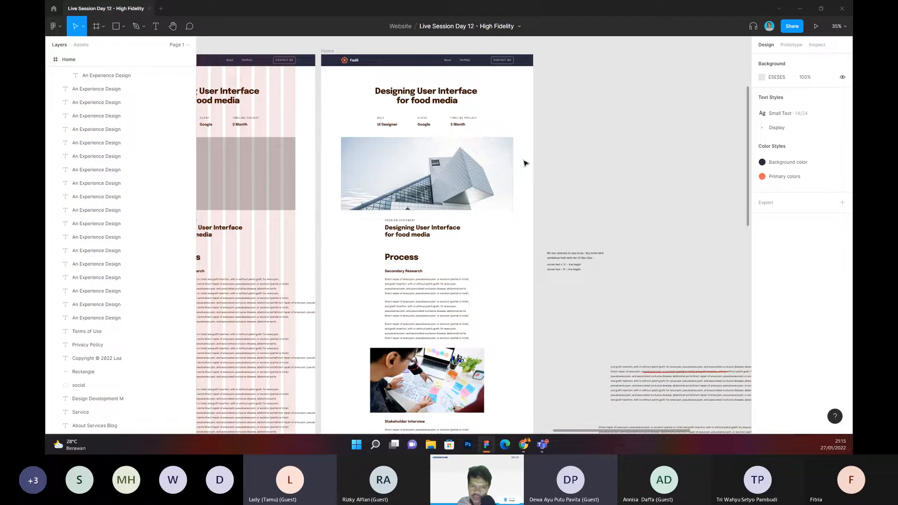
{"action": "scroll", "coordinate": [397, 96], "scroll_direction": "down", "scroll_amount": 1}
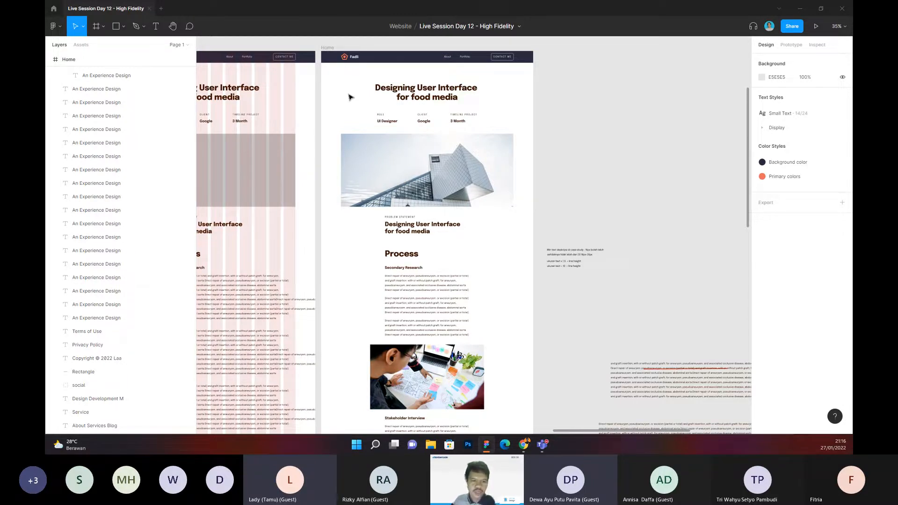
{"action": "scroll", "coordinate": [348, 97], "scroll_direction": "down", "scroll_amount": 5}
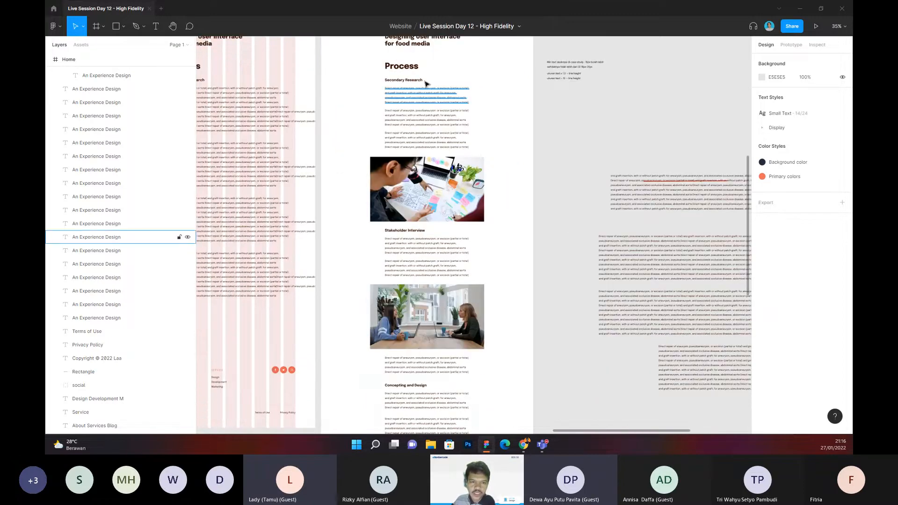
{"action": "scroll", "coordinate": [316, 109], "scroll_direction": "up", "scroll_amount": 5}
{"action": "left_click", "coordinate": [321, 112]}
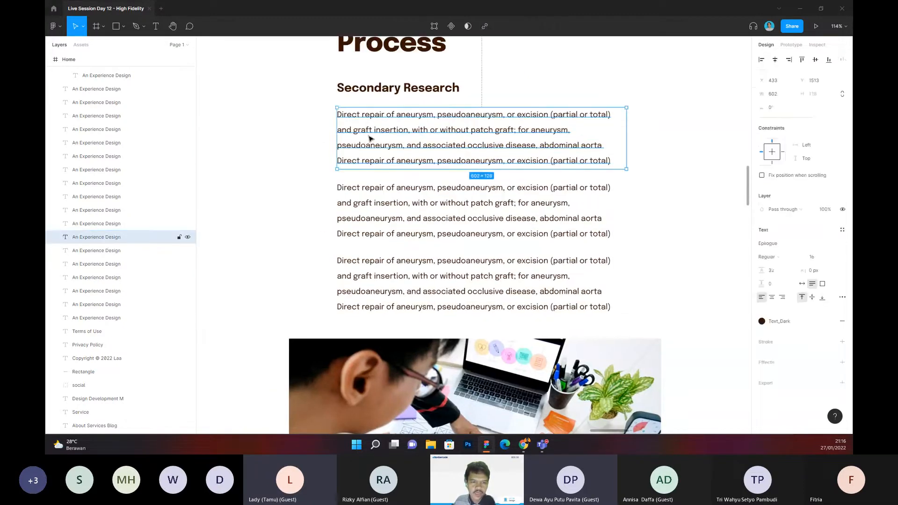
{"action": "scroll", "coordinate": [330, 151], "scroll_direction": "down", "scroll_amount": 4}
{"action": "left_click", "coordinate": [308, 158]}
{"action": "left_click_drag", "start_coordinate": [303, 159], "coordinate": [528, 123]}
Step: Hide the 12-column layout grid on the earlier Home frame with the wide text blocks
{"action": "scroll", "coordinate": [528, 124], "scroll_direction": "down", "scroll_amount": 7}
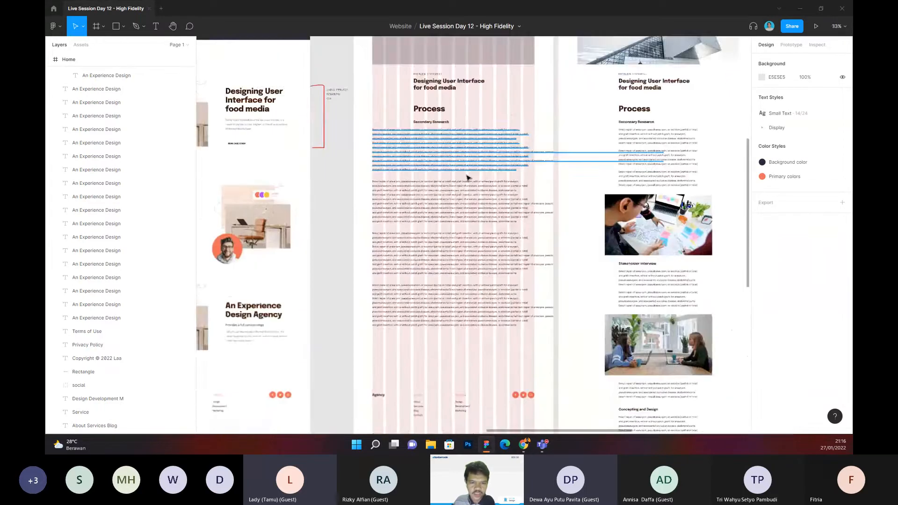
{"action": "scroll", "coordinate": [449, 90], "scroll_direction": "up", "scroll_amount": 6}
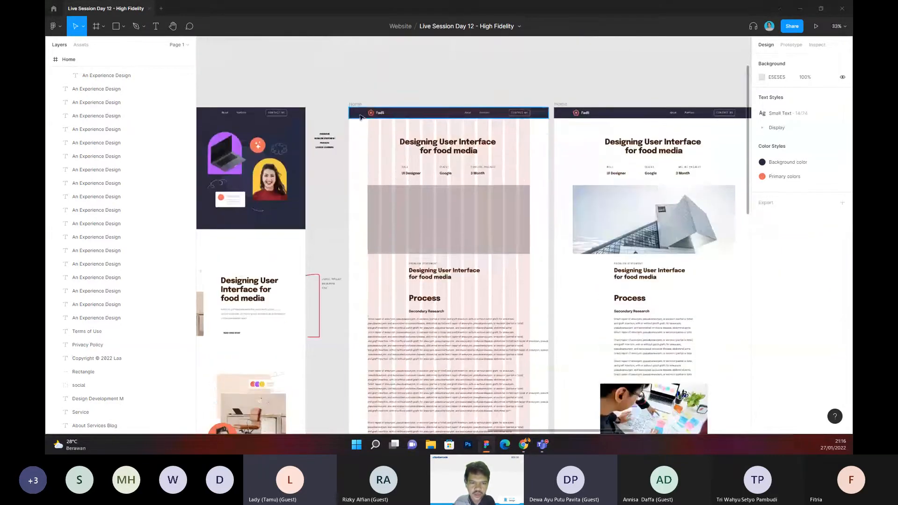
{"action": "left_click", "coordinate": [360, 106]}
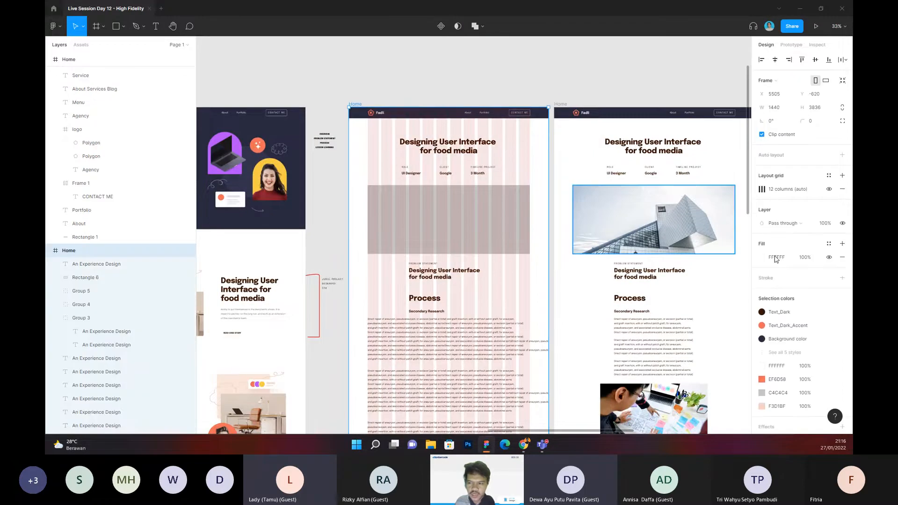
{"action": "left_click", "coordinate": [829, 189]}
Step: Compare the wide text blocks in the earlier Home frame with the narrow Secondary Research paragraphs in the finished page
{"action": "scroll", "coordinate": [432, 195], "scroll_direction": "down", "scroll_amount": 4}
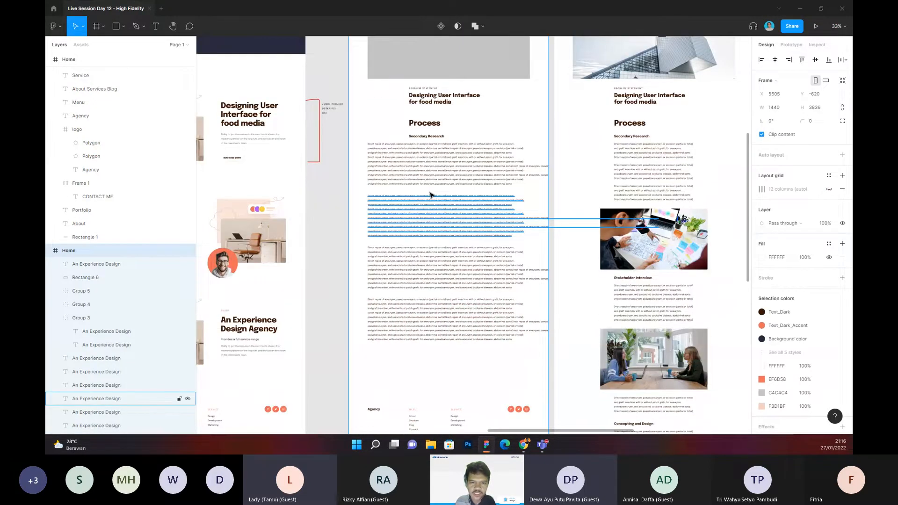
{"action": "scroll", "coordinate": [432, 195], "scroll_direction": "up", "scroll_amount": 2}
{"action": "scroll", "coordinate": [431, 178], "scroll_direction": "up", "scroll_amount": 3}
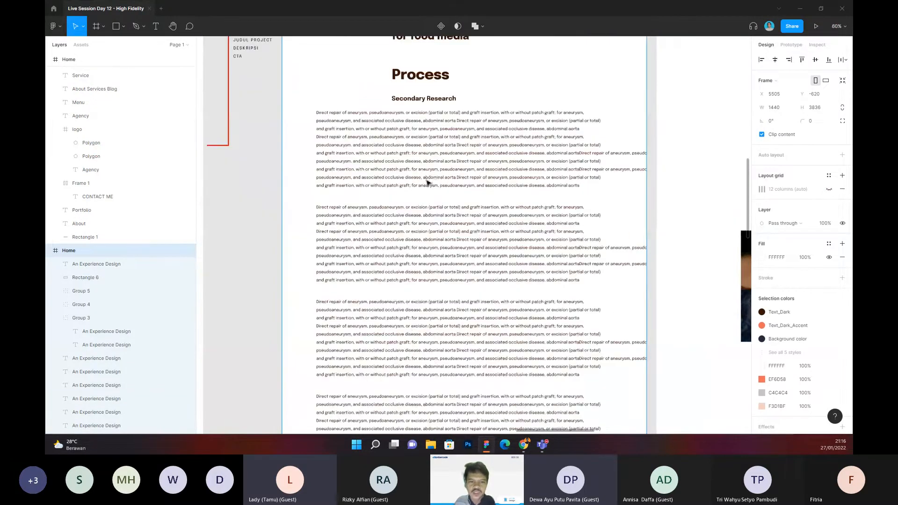
{"action": "scroll", "coordinate": [427, 182], "scroll_direction": "down", "scroll_amount": 3}
{"action": "left_click", "coordinate": [646, 136]}
{"action": "left_click_drag", "start_coordinate": [646, 137], "coordinate": [455, 131]}
{"action": "scroll", "coordinate": [456, 130], "scroll_direction": "up", "scroll_amount": 5}
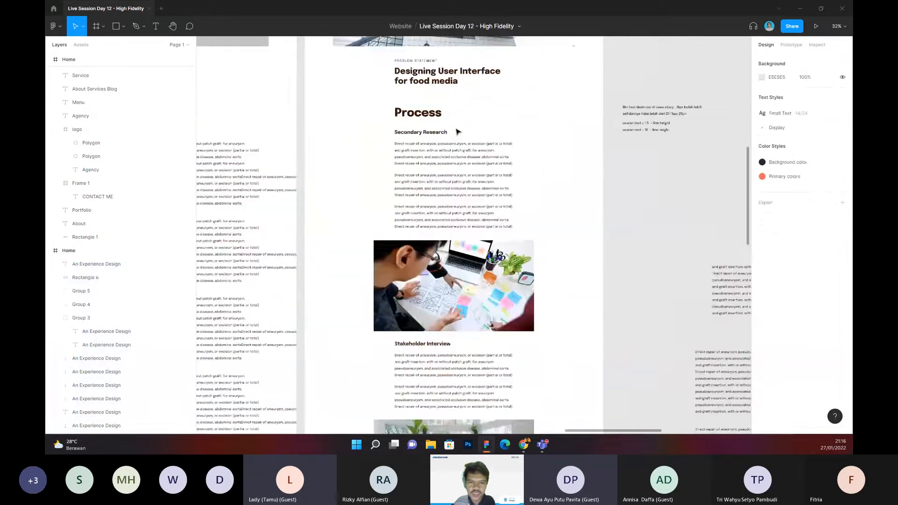
{"action": "scroll", "coordinate": [486, 119], "scroll_direction": "down", "scroll_amount": 2}
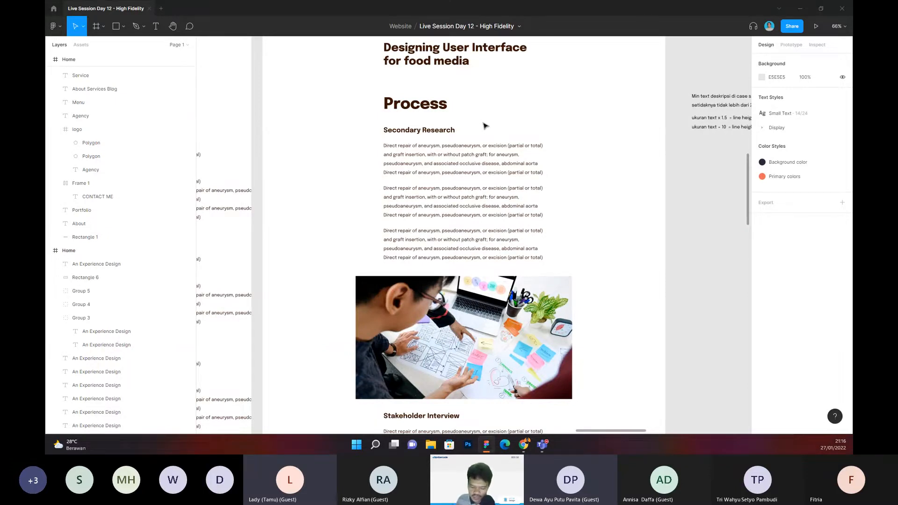
Step: Draw a grey rectangle about 301 × 468 beside the Secondary Research text and move it outside the frame onto the canvas
{"action": "key", "text": "r"}
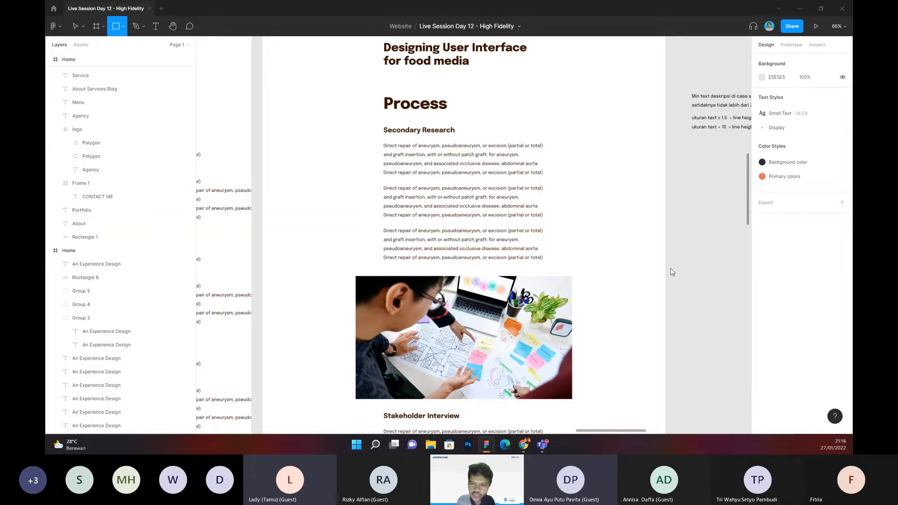
{"action": "left_click_drag", "start_coordinate": [592, 137], "coordinate": [673, 270]}
{"action": "left_click_drag", "start_coordinate": [649, 218], "coordinate": [648, 219]}
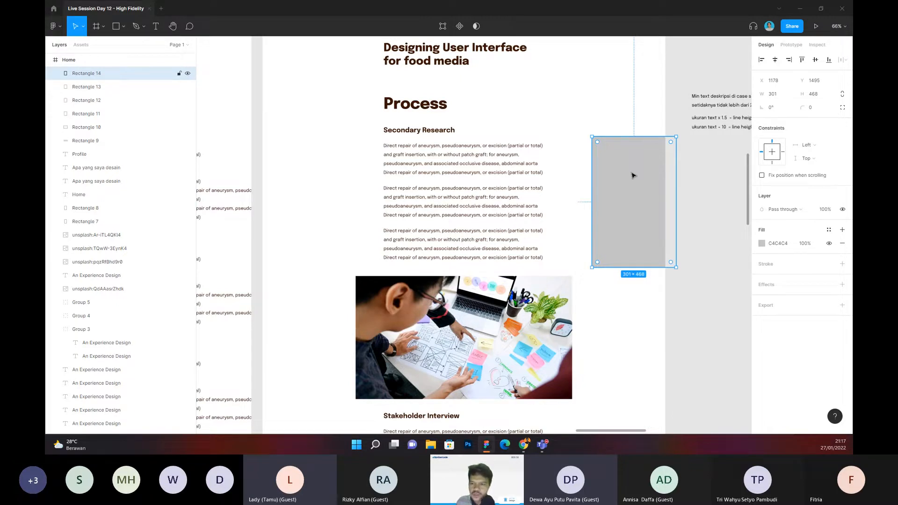
{"action": "left_click_drag", "start_coordinate": [632, 175], "coordinate": [711, 223]}
{"action": "scroll", "coordinate": [585, 213], "scroll_direction": "down", "scroll_amount": 3}
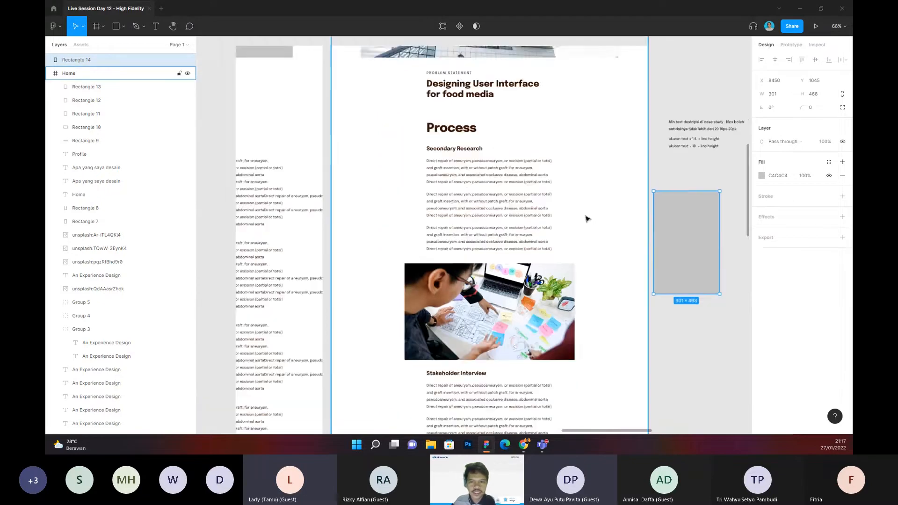
Step: Survey all three portfolio frames, examining the landing page's hero, project list and the annotation notes beside them
{"action": "left_click", "coordinate": [650, 130]}
{"action": "left_click_drag", "start_coordinate": [654, 130], "coordinate": [624, 129]}
{"action": "scroll", "coordinate": [638, 187], "scroll_direction": "down", "scroll_amount": 5}
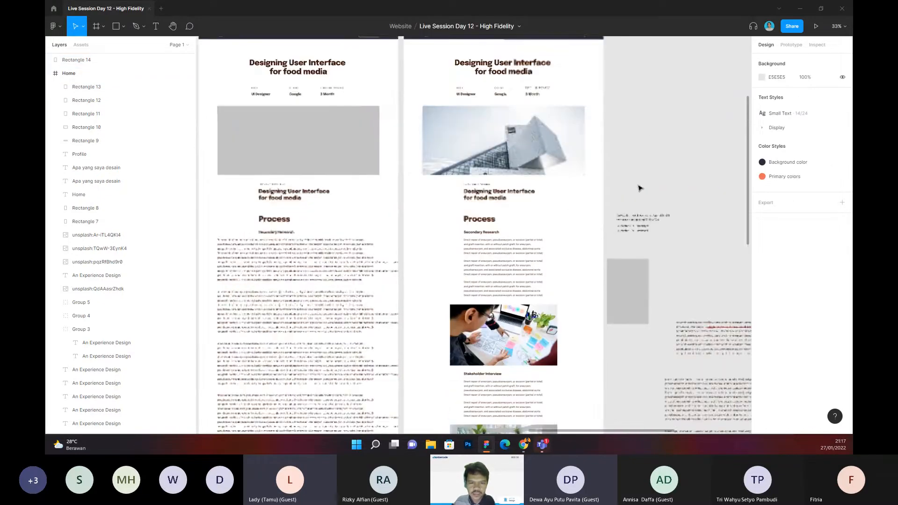
{"action": "scroll", "coordinate": [657, 215], "scroll_direction": "down", "scroll_amount": 3}
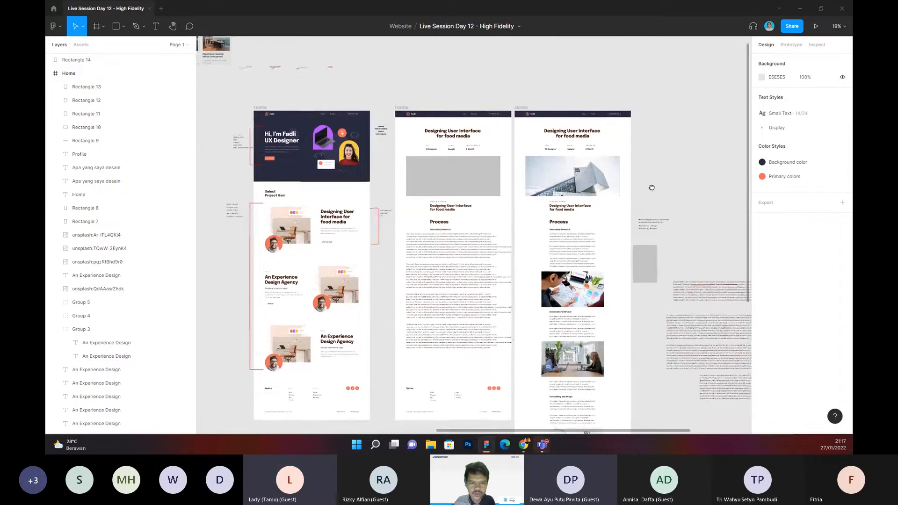
{"action": "scroll", "coordinate": [346, 165], "scroll_direction": "left", "scroll_amount": 3}
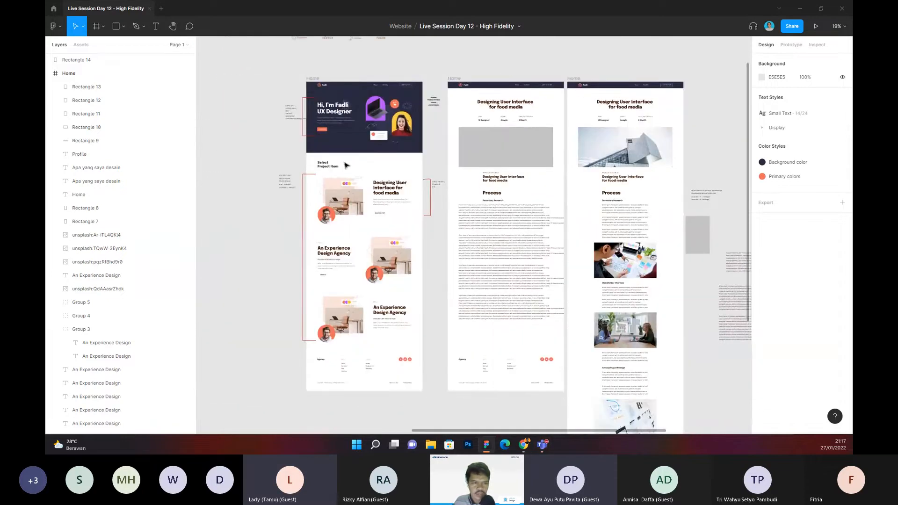
{"action": "scroll", "coordinate": [346, 166], "scroll_direction": "up", "scroll_amount": 5}
{"action": "scroll", "coordinate": [377, 104], "scroll_direction": "down", "scroll_amount": 2}
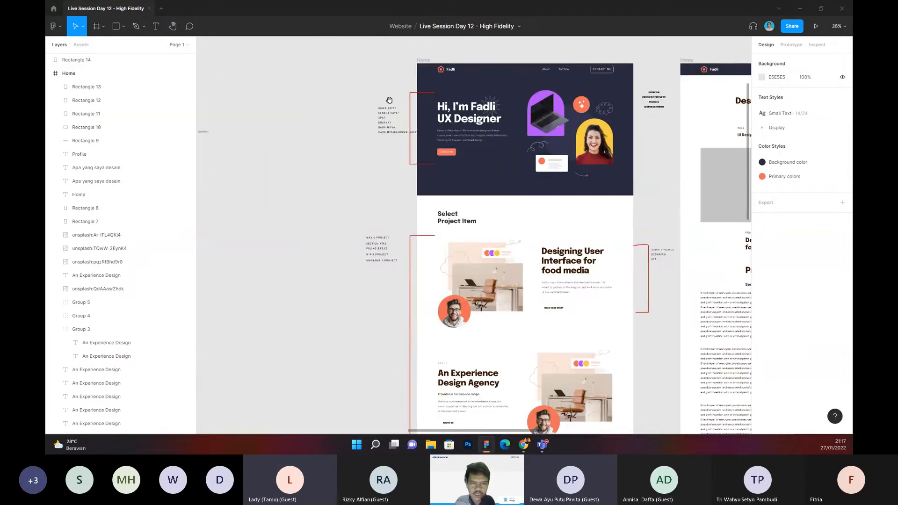
{"action": "left_click_drag", "start_coordinate": [347, 59], "coordinate": [596, 160]}
{"action": "scroll", "coordinate": [360, 178], "scroll_direction": "down", "scroll_amount": 3}
{"action": "left_click", "coordinate": [358, 175]}
{"action": "left_click_drag", "start_coordinate": [307, 93], "coordinate": [655, 201]}
{"action": "left_click", "coordinate": [316, 202]}
Step: Compare the landing page's project items with the finished case-study page's header, returning to the landing page's hero
{"action": "scroll", "coordinate": [477, 165], "scroll_direction": "right", "scroll_amount": 5}
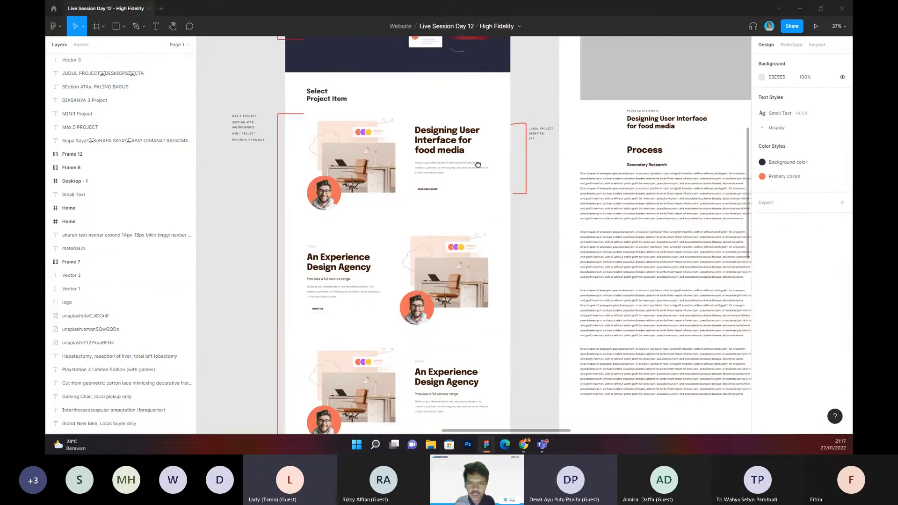
{"action": "scroll", "coordinate": [478, 165], "scroll_direction": "right", "scroll_amount": 9}
{"action": "scroll", "coordinate": [457, 172], "scroll_direction": "up", "scroll_amount": 2}
{"action": "scroll", "coordinate": [457, 172], "scroll_direction": "up", "scroll_amount": 3}
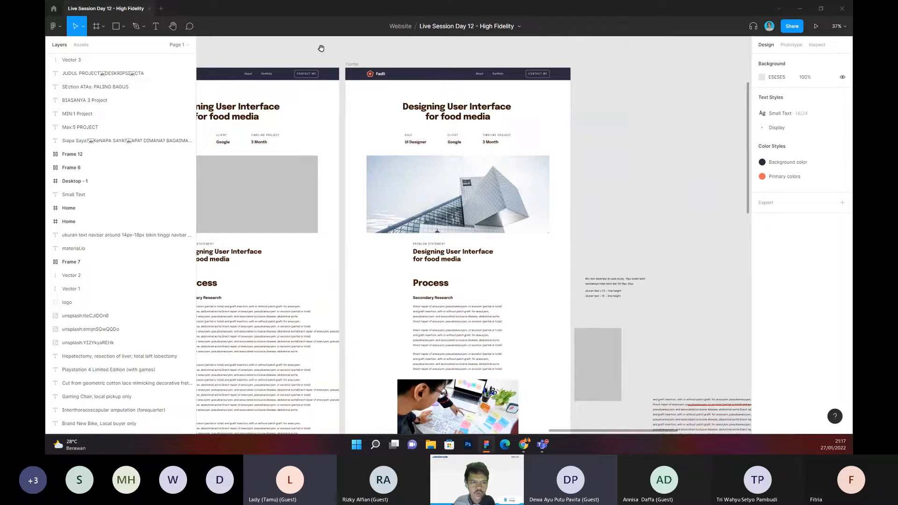
{"action": "scroll", "coordinate": [320, 48], "scroll_direction": "left", "scroll_amount": 15}
{"action": "scroll", "coordinate": [473, 83], "scroll_direction": "up", "scroll_amount": 3}
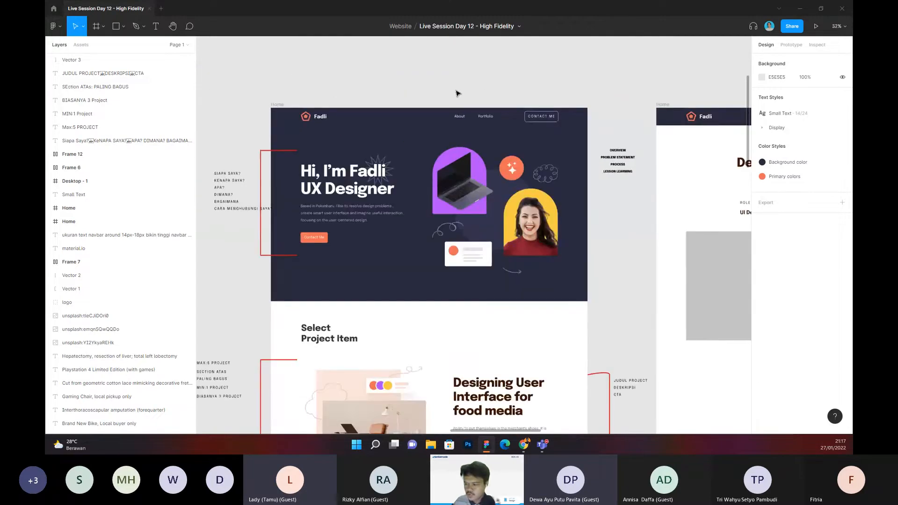
{"action": "scroll", "coordinate": [458, 94], "scroll_direction": "up", "scroll_amount": 2}
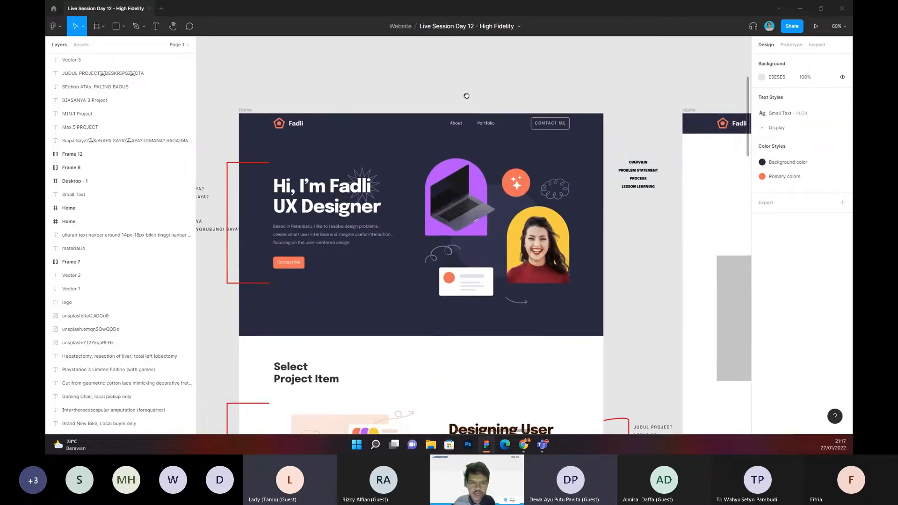
{"action": "scroll", "coordinate": [466, 95], "scroll_direction": "down", "scroll_amount": 2}
{"action": "scroll", "coordinate": [407, 136], "scroll_direction": "up", "scroll_amount": 3}
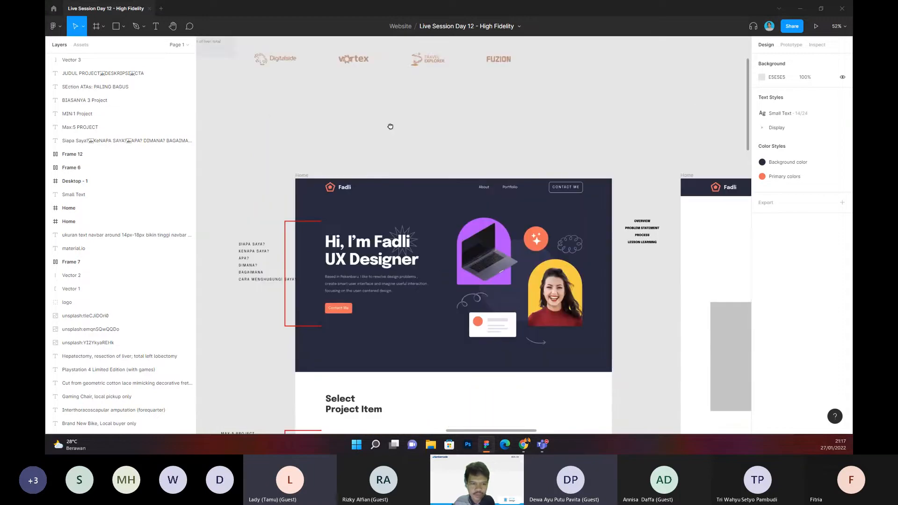
Step: Duplicate the "Siapa saya?" question note beside the hero and place the copy on the canvas above the landing-page frame
{"action": "left_click_drag", "start_coordinate": [390, 127], "coordinate": [453, 122]}
{"action": "left_click", "coordinate": [326, 242]}
{"action": "key", "text": "ctrl+d"}
{"action": "left_click_drag", "start_coordinate": [326, 252], "coordinate": [463, 116]}
{"action": "scroll", "coordinate": [463, 116], "scroll_direction": "up", "scroll_amount": 10}
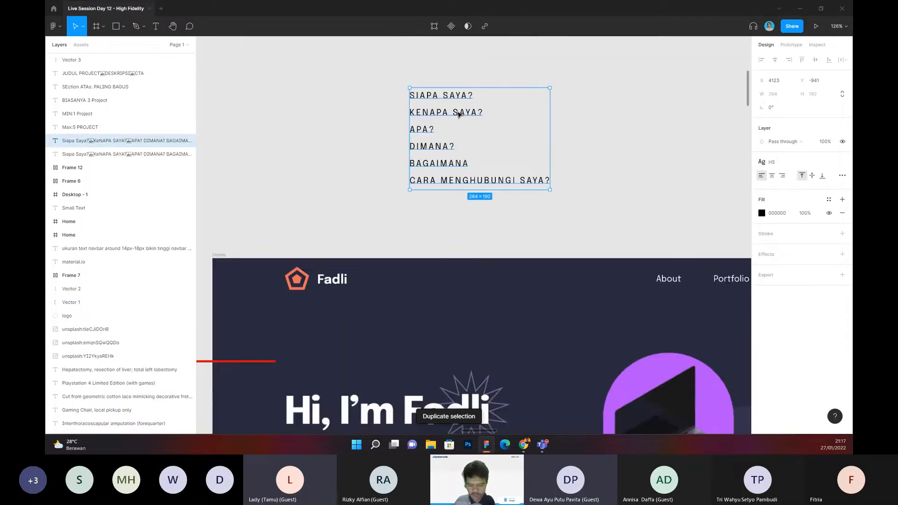
Step: Replace the copied note's text with the lines "Halaman ABOUT" and "Itu menjelaskan TENTANG DIRI KITA"
{"action": "key", "text": "Return"}
{"action": "type", "text": "Halaman"}
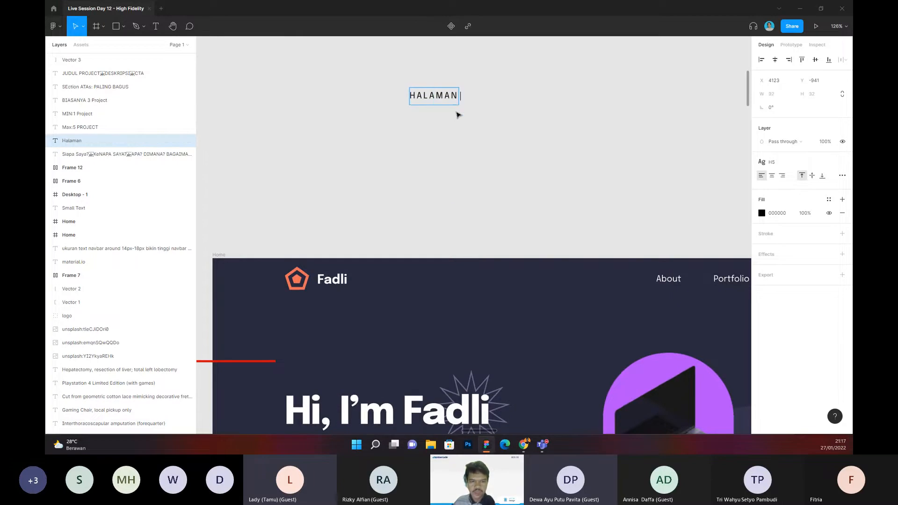
{"action": "type", "text": " ABOUT"}
{"action": "key", "text": "Return"}
{"action": "type", "text": "Itu m"}
{"action": "type", "text": "elasak"}
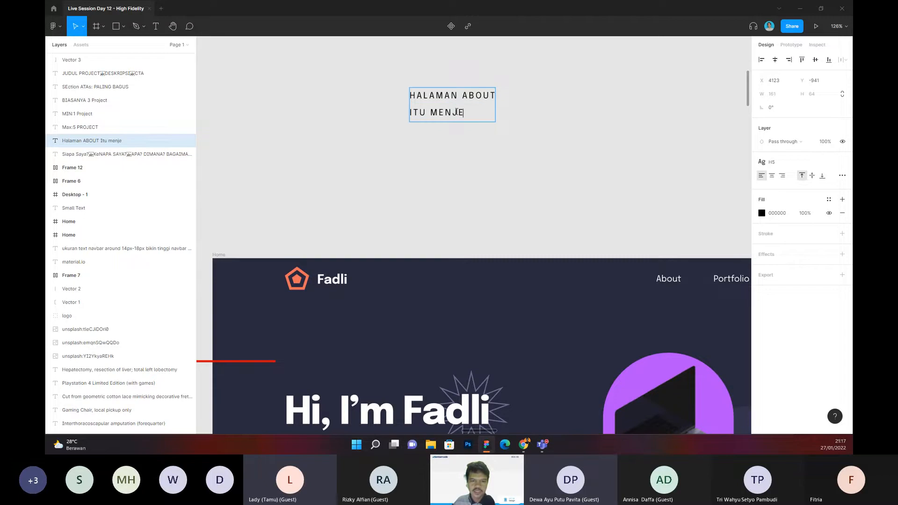
{"action": "type", "text": "n"}
{"action": "key", "text": "BackSpace"}
{"action": "key", "text": "BackSpace"}
{"action": "key", "text": "BackSpace"}
{"action": "key", "text": "BackSpace"}
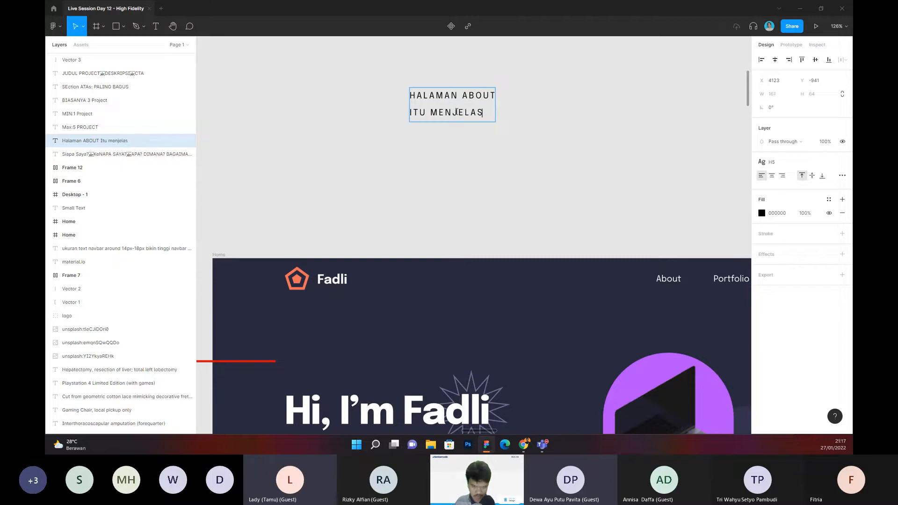
{"action": "type", "text": "skan"}
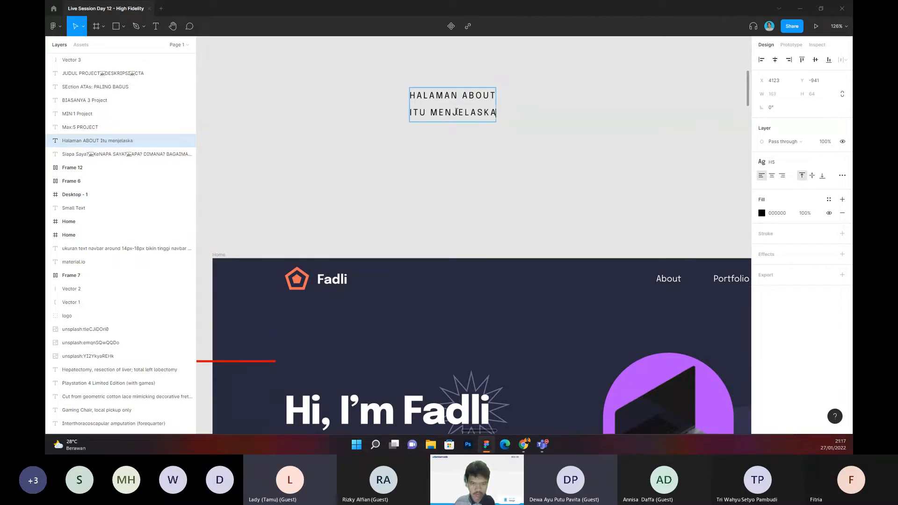
{"action": "type", "text": " TEN"}
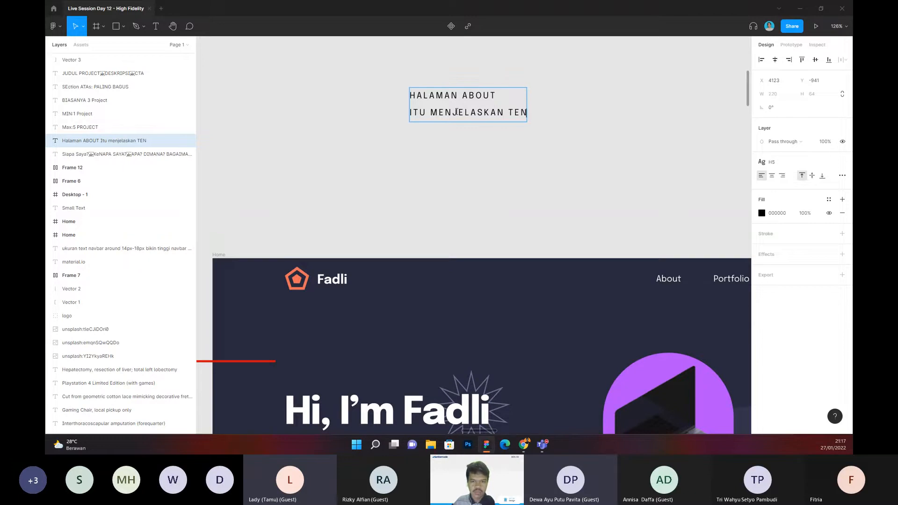
{"action": "type", "text": "TANG D"}
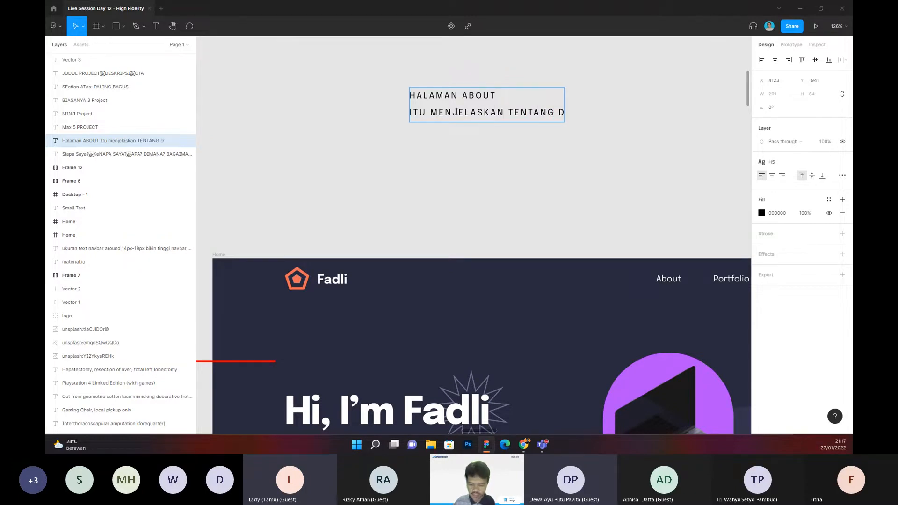
{"action": "type", "text": "IRI KITA"}
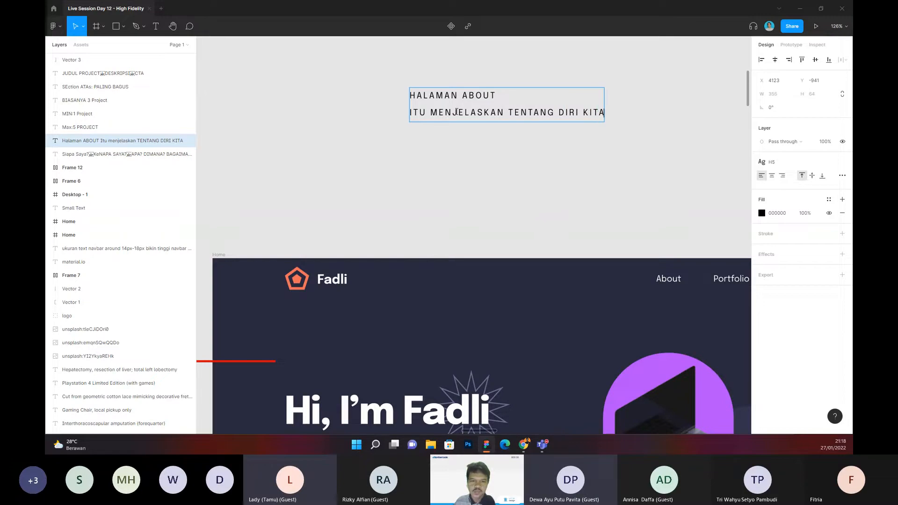
{"action": "key", "text": "Return"}
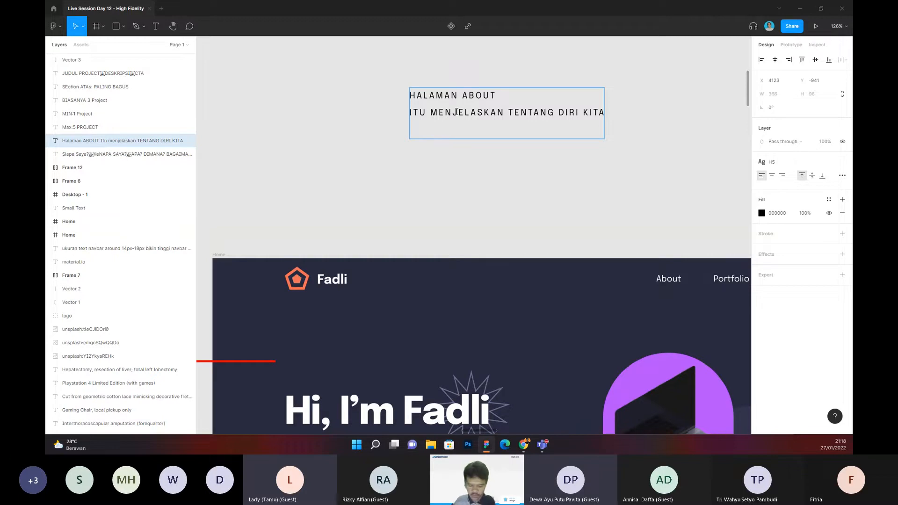
Step: Add the lines "SIAPA", "PKERJAAN", "HOBI" and "FUTSAL" to the About-page note
{"action": "type", "text": "SIAPA"}
{"action": "key", "text": "Return"}
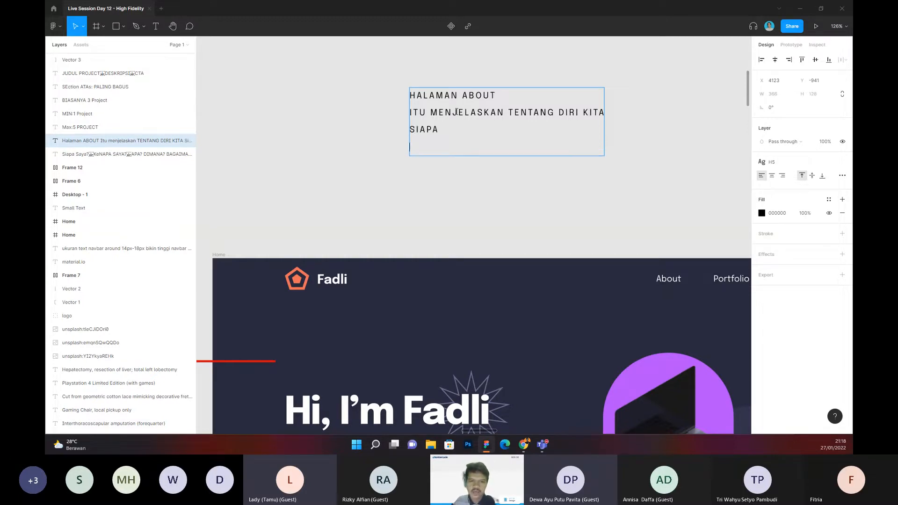
{"action": "type", "text": "PKERJAAN"}
{"action": "key", "text": "Return"}
{"action": "type", "text": "HOBI"}
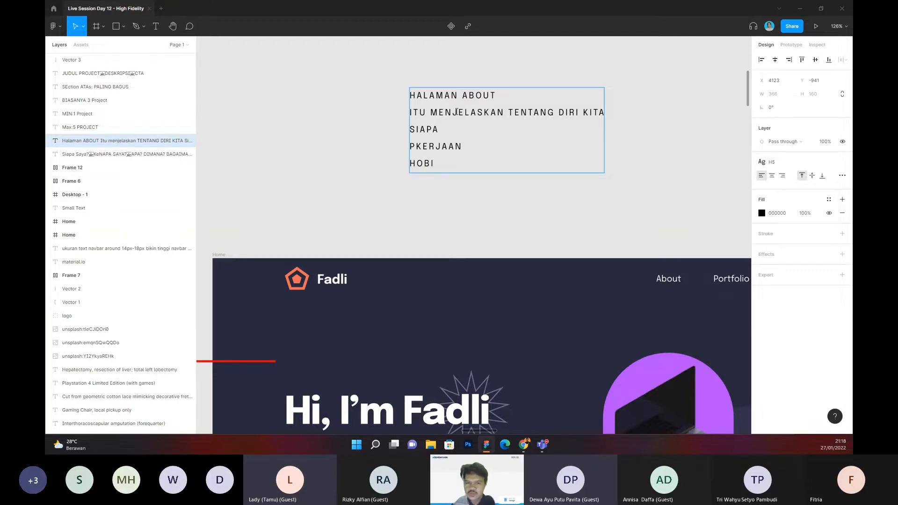
{"action": "key", "text": "Return"}
{"action": "type", "text": "FUTSAL"}
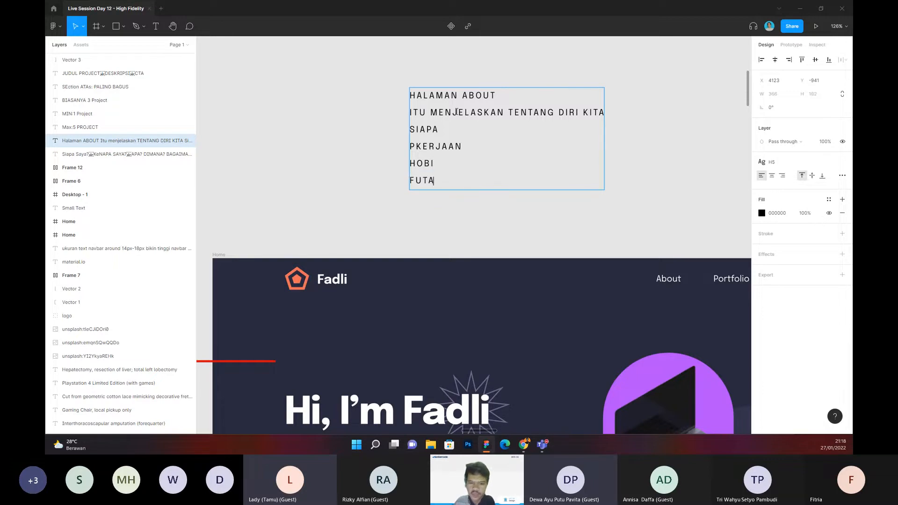
Step: Append the lines "CV", "SKILL" and "ORGANISASI" to the About-page note and finish editing it
{"action": "key", "text": "Return"}
{"action": "type", "text": "CV"}
{"action": "key", "text": "Return"}
{"action": "key", "text": "Return"}
{"action": "key", "text": "BackSpace"}
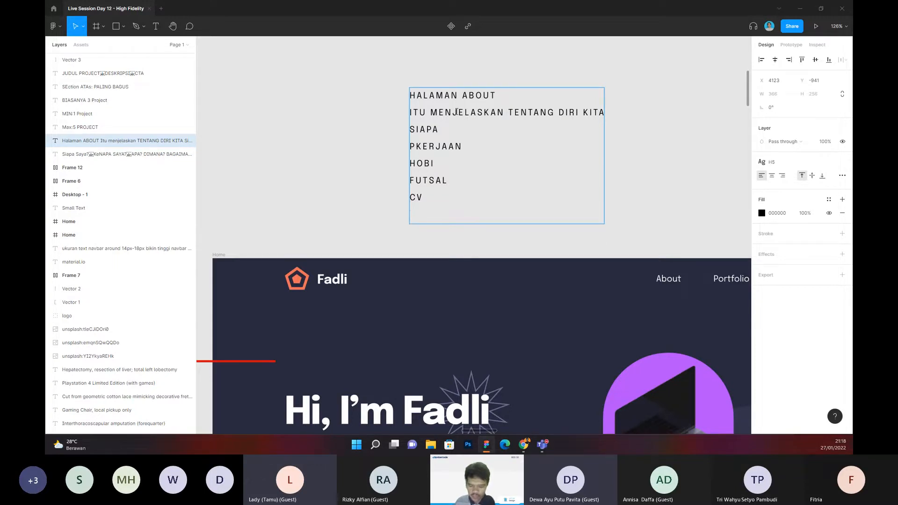
{"action": "type", "text": "SKILL"}
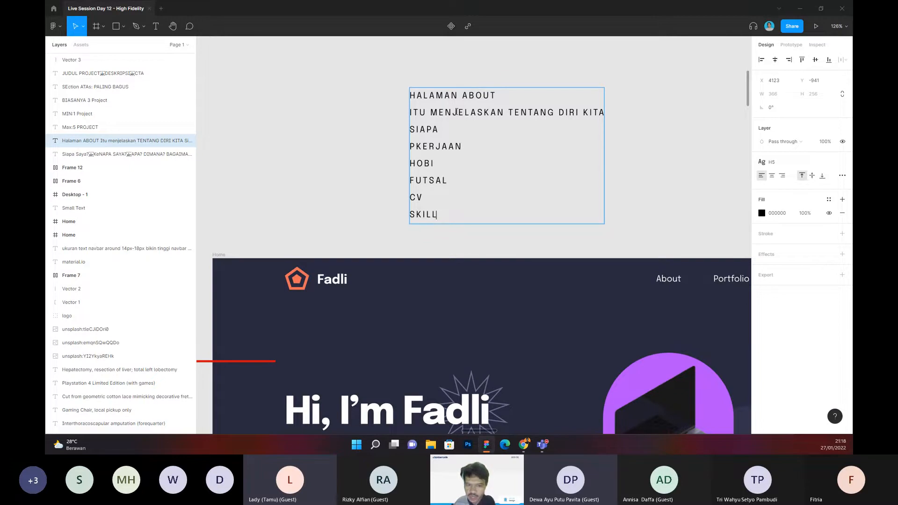
{"action": "key", "text": "Return"}
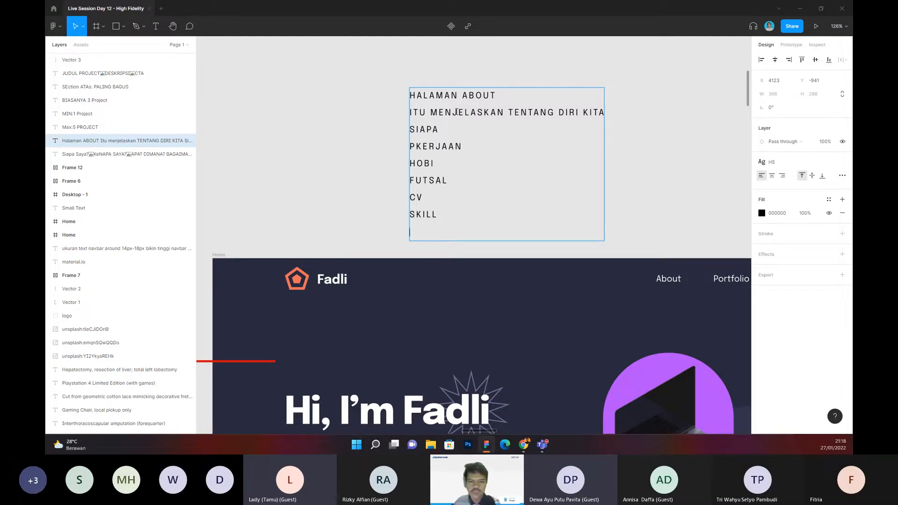
{"action": "type", "text": "ORGANISASI"}
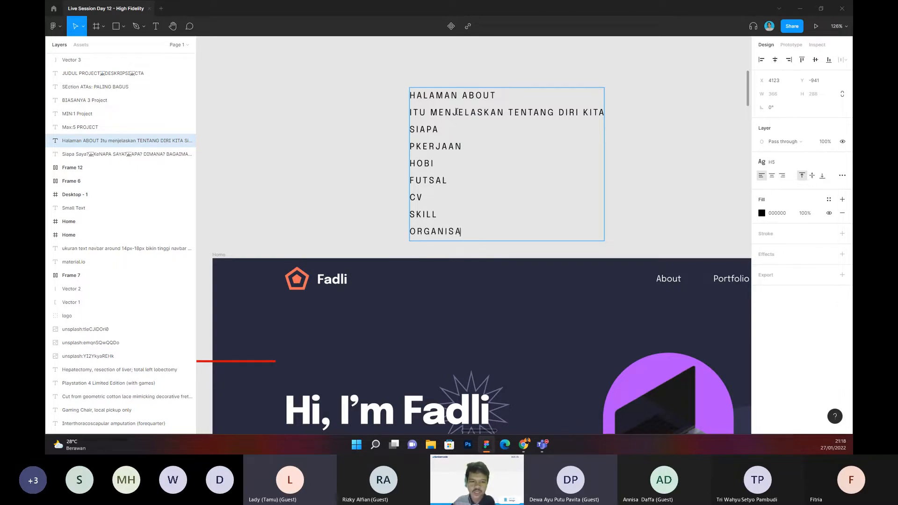
{"action": "left_click", "coordinate": [352, 109]}
{"action": "left_click_drag", "start_coordinate": [352, 107], "coordinate": [343, 120]}
{"action": "left_click", "coordinate": [377, 124]}
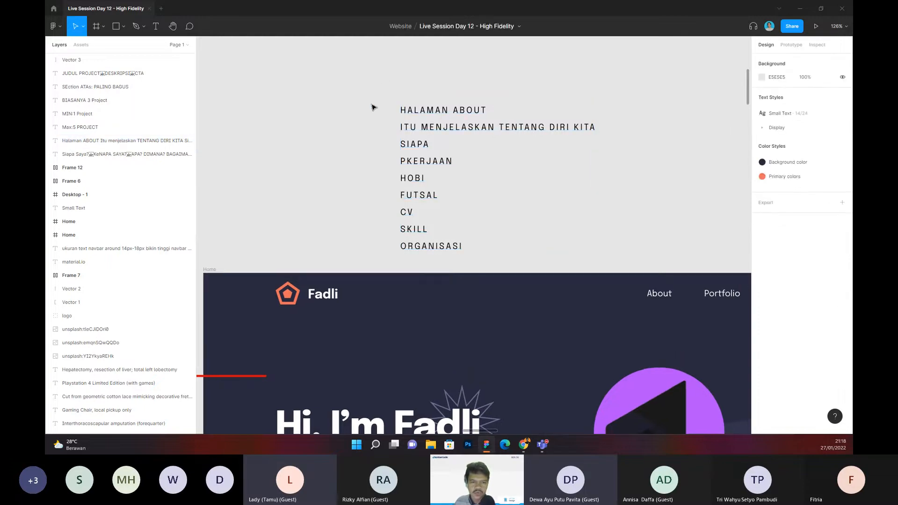
Step: Move the About-page note slightly higher above the landing-page frame, to Y -1025
{"action": "scroll", "coordinate": [373, 107], "scroll_direction": "down", "scroll_amount": 3}
{"action": "left_click_drag", "start_coordinate": [407, 133], "coordinate": [402, 100]}
{"action": "scroll", "coordinate": [395, 86], "scroll_direction": "up", "scroll_amount": 1}
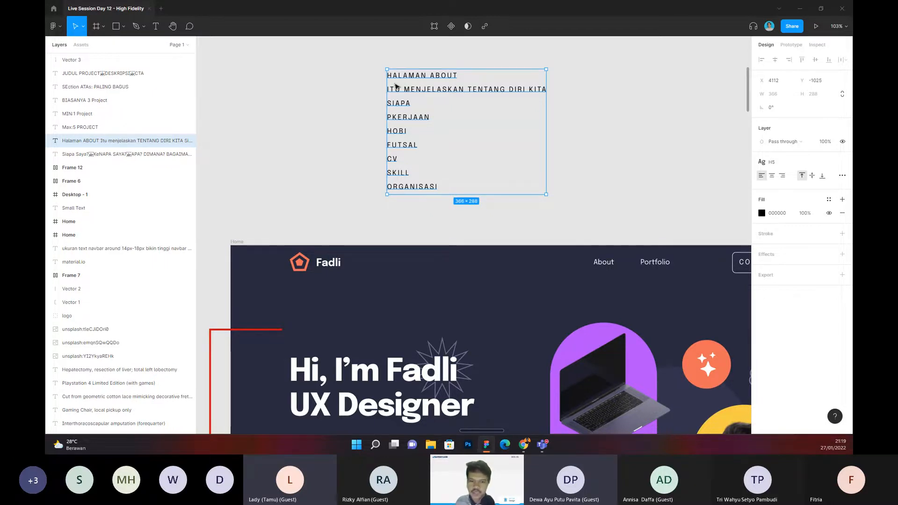
Step: Go over the lines of the About-page note above the landing-page frame
{"action": "left_click_drag", "start_coordinate": [331, 65], "coordinate": [571, 220]}
{"action": "left_click", "coordinate": [618, 183]}
{"action": "left_click_drag", "start_coordinate": [344, 72], "coordinate": [516, 185]}
{"action": "left_click", "coordinate": [346, 79]}
{"action": "left_click_drag", "start_coordinate": [345, 73], "coordinate": [363, 160]}
{"action": "left_click_drag", "start_coordinate": [369, 60], "coordinate": [414, 154]}
{"action": "left_click", "coordinate": [302, 122]}
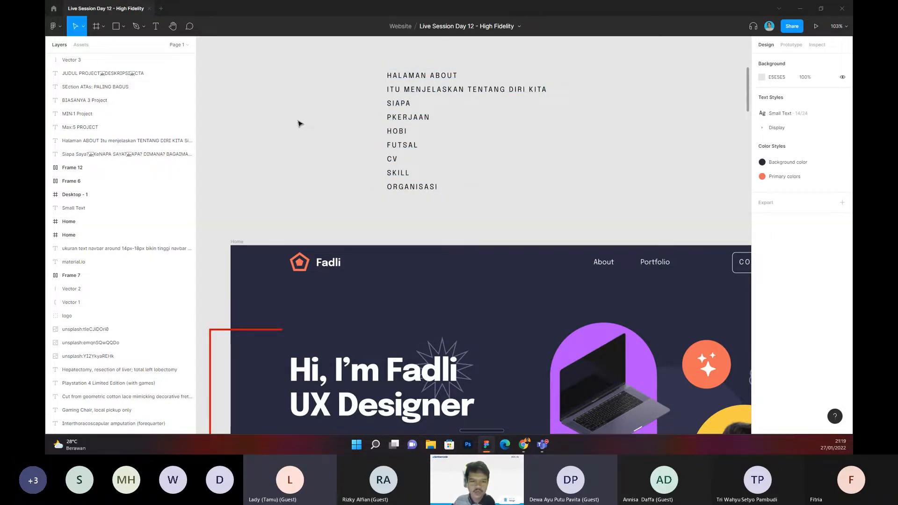
Step: Review the landing page from its hero and contact button down to the project items and their notes
{"action": "scroll", "coordinate": [300, 123], "scroll_direction": "down", "scroll_amount": 5}
{"action": "left_click_drag", "start_coordinate": [306, 131], "coordinate": [295, 94]}
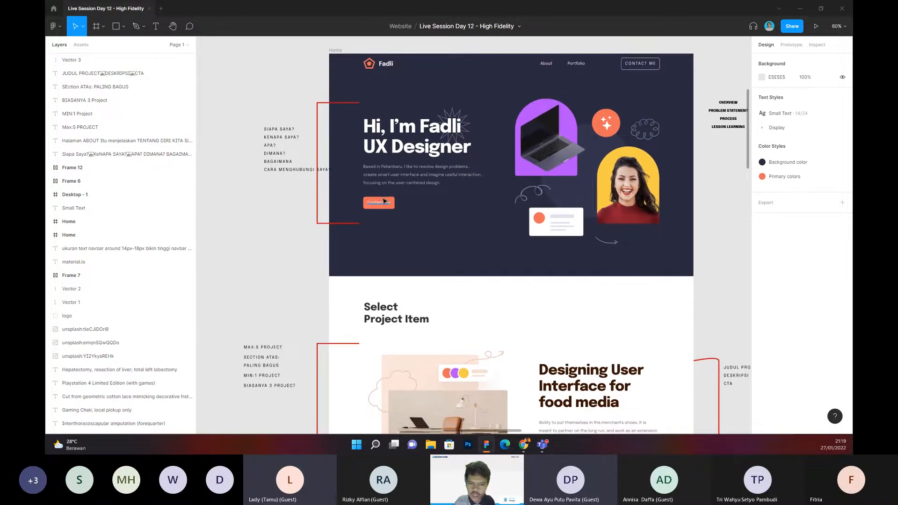
{"action": "scroll", "coordinate": [384, 201], "scroll_direction": "up", "scroll_amount": 3}
{"action": "scroll", "coordinate": [384, 201], "scroll_direction": "down", "scroll_amount": 3}
{"action": "scroll", "coordinate": [286, 221], "scroll_direction": "down", "scroll_amount": 5}
{"action": "scroll", "coordinate": [307, 154], "scroll_direction": "down", "scroll_amount": 1}
{"action": "left_click_drag", "start_coordinate": [309, 168], "coordinate": [309, 142]}
{"action": "left_click_drag", "start_coordinate": [518, 148], "coordinate": [332, 173]}
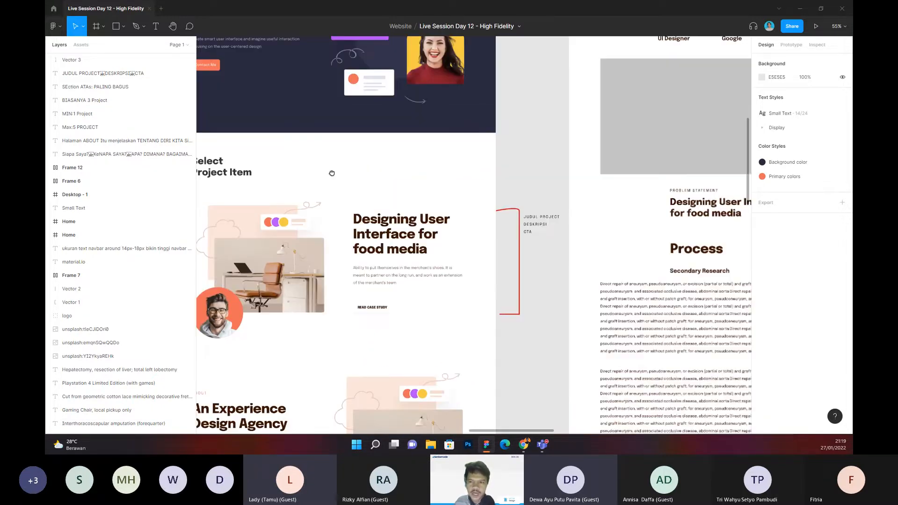
Step: Examine the earlier case-study frame's Process section and its wide Secondary Research text blocks
{"action": "left_click_drag", "start_coordinate": [722, 161], "coordinate": [374, 188]}
{"action": "left_click_drag", "start_coordinate": [640, 187], "coordinate": [385, 159]}
{"action": "left_click_drag", "start_coordinate": [228, 156], "coordinate": [423, 136]}
{"action": "left_click_drag", "start_coordinate": [391, 211], "coordinate": [386, 134]}
{"action": "left_click_drag", "start_coordinate": [365, 166], "coordinate": [380, 111]}
{"action": "left_click_drag", "start_coordinate": [246, 143], "coordinate": [317, 139]}
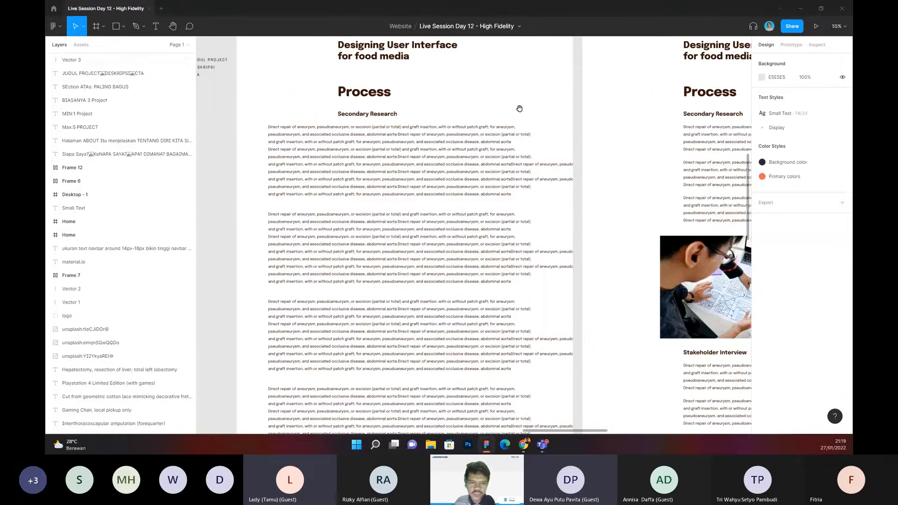
{"action": "left_click_drag", "start_coordinate": [520, 108], "coordinate": [475, 109]}
{"action": "left_click_drag", "start_coordinate": [663, 112], "coordinate": [527, 112]}
Step: Review the finished case-study page's research, interview and Concepting and Design sections, returning to its header
{"action": "scroll", "coordinate": [527, 113], "scroll_direction": "right", "scroll_amount": 2}
{"action": "scroll", "coordinate": [533, 141], "scroll_direction": "down", "scroll_amount": 5}
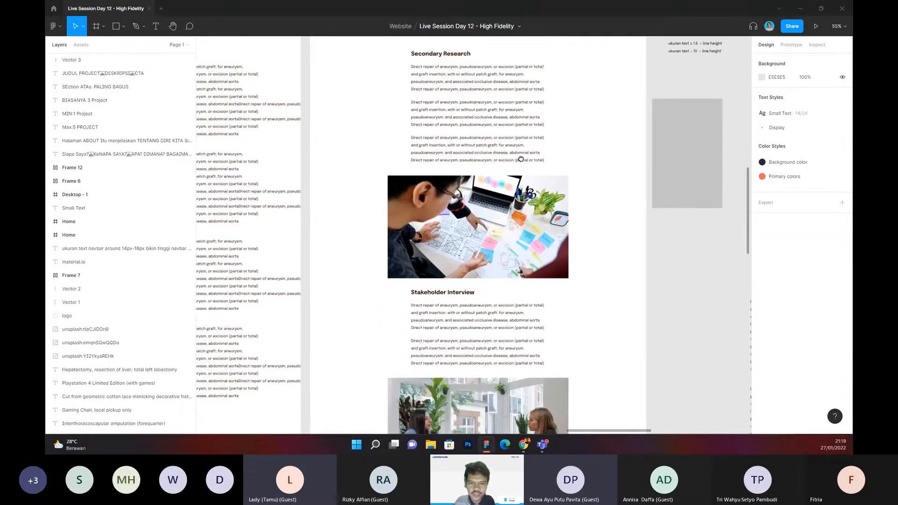
{"action": "scroll", "coordinate": [540, 146], "scroll_direction": "down", "scroll_amount": 3}
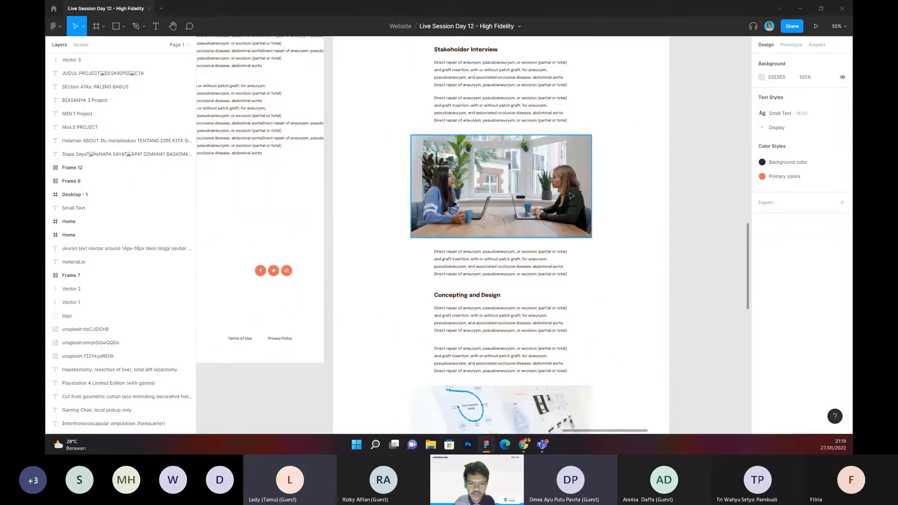
{"action": "scroll", "coordinate": [594, 145], "scroll_direction": "down", "scroll_amount": 3, "text": "ctrl"}
{"action": "scroll", "coordinate": [594, 146], "scroll_direction": "right", "scroll_amount": 2}
{"action": "scroll", "coordinate": [590, 165], "scroll_direction": "up", "scroll_amount": 5}
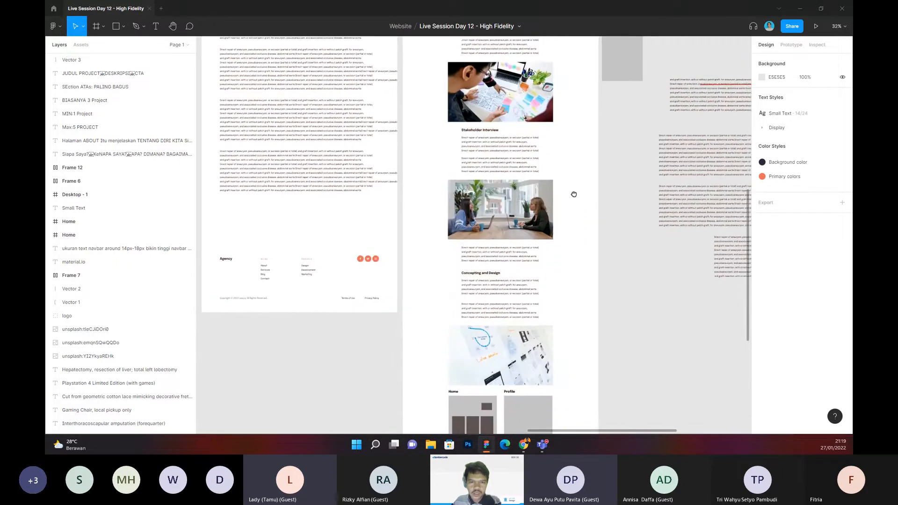
{"action": "scroll", "coordinate": [549, 227], "scroll_direction": "up", "scroll_amount": 2}
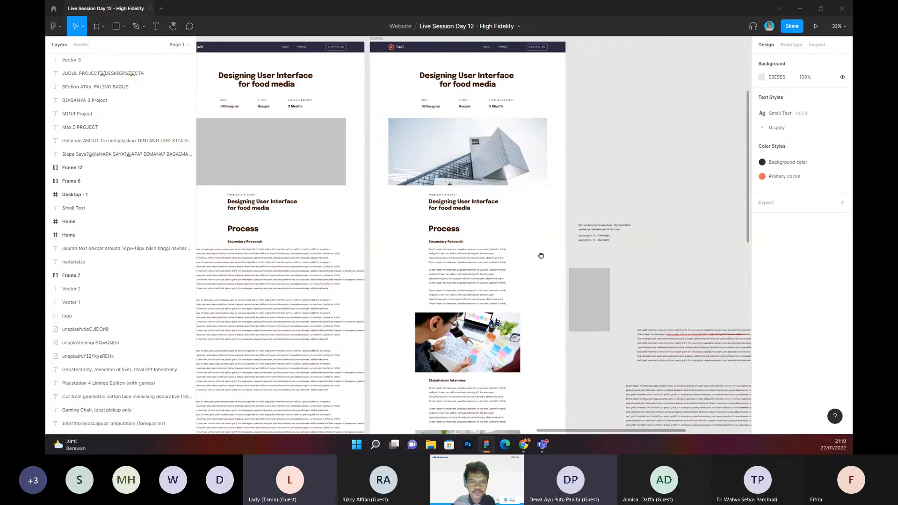
Step: Review the two case-study frames' header and Process sections, returning to the landing page's hero and its notes
{"action": "scroll", "coordinate": [543, 258], "scroll_direction": "up", "scroll_amount": 1}
{"action": "scroll", "coordinate": [517, 192], "scroll_direction": "down", "scroll_amount": 2}
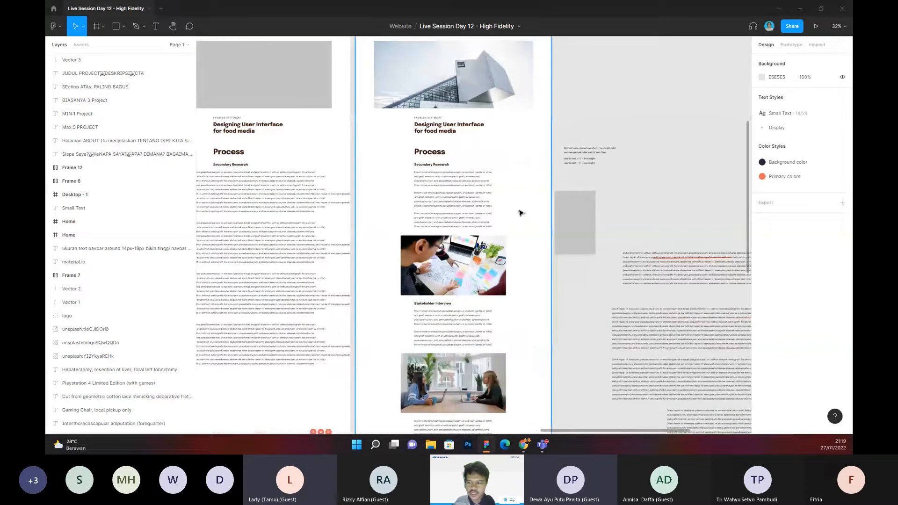
{"action": "scroll", "coordinate": [520, 213], "scroll_direction": "down", "scroll_amount": 1}
{"action": "left_click_drag", "start_coordinate": [516, 197], "coordinate": [580, 298]}
{"action": "left_click_drag", "start_coordinate": [402, 202], "coordinate": [497, 205]}
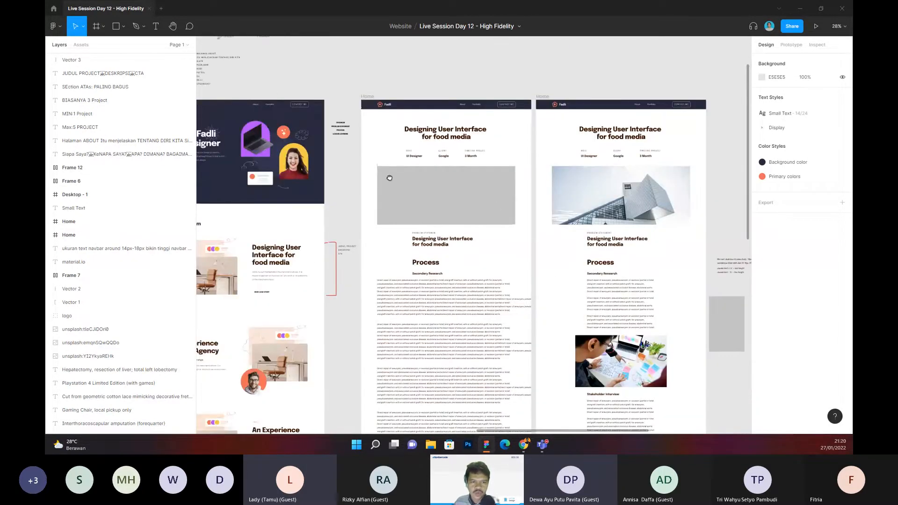
{"action": "left_click_drag", "start_coordinate": [389, 177], "coordinate": [447, 188]}
{"action": "left_click_drag", "start_coordinate": [368, 167], "coordinate": [463, 234]}
{"action": "left_click_drag", "start_coordinate": [390, 187], "coordinate": [420, 192]}
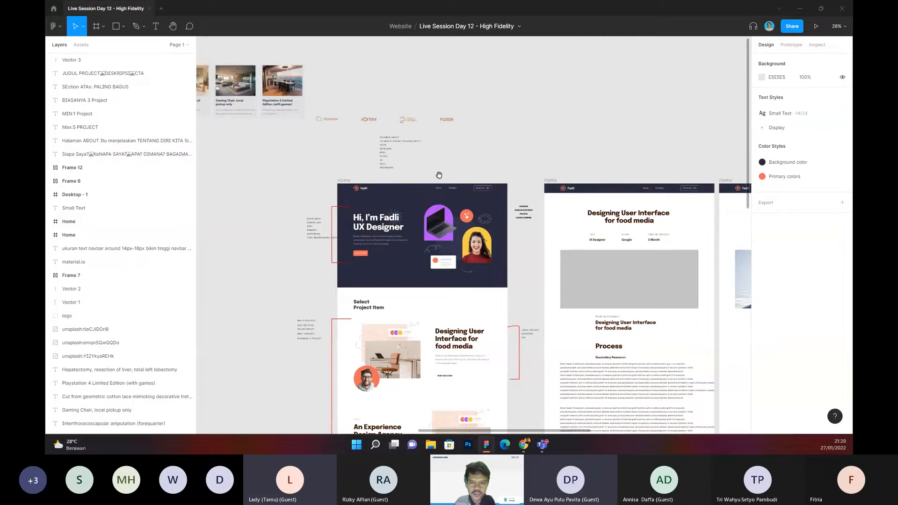
Step: Compare the earlier and finished case-study frames from their headers down to the research and interview sections
{"action": "scroll", "coordinate": [475, 155], "scroll_direction": "right", "scroll_amount": 5}
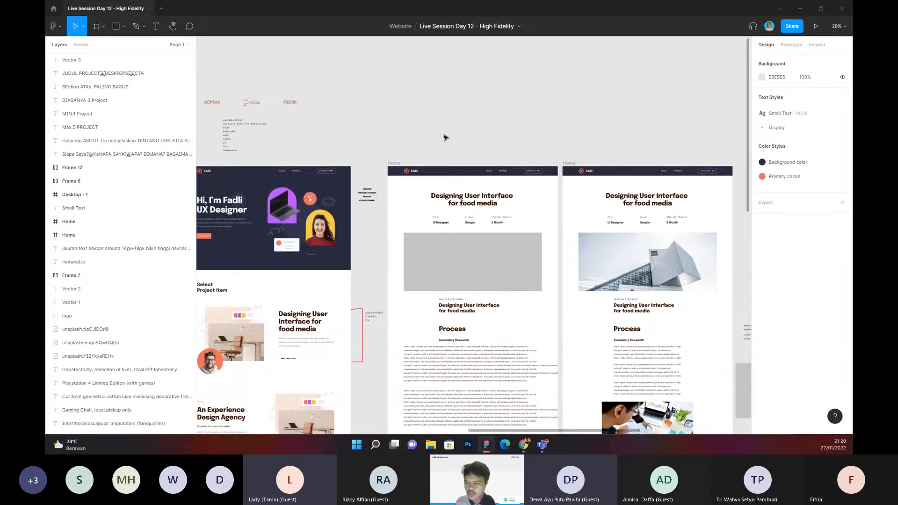
{"action": "scroll", "coordinate": [444, 133], "scroll_direction": "down", "scroll_amount": 2}
{"action": "scroll", "coordinate": [495, 137], "scroll_direction": "right", "scroll_amount": 2}
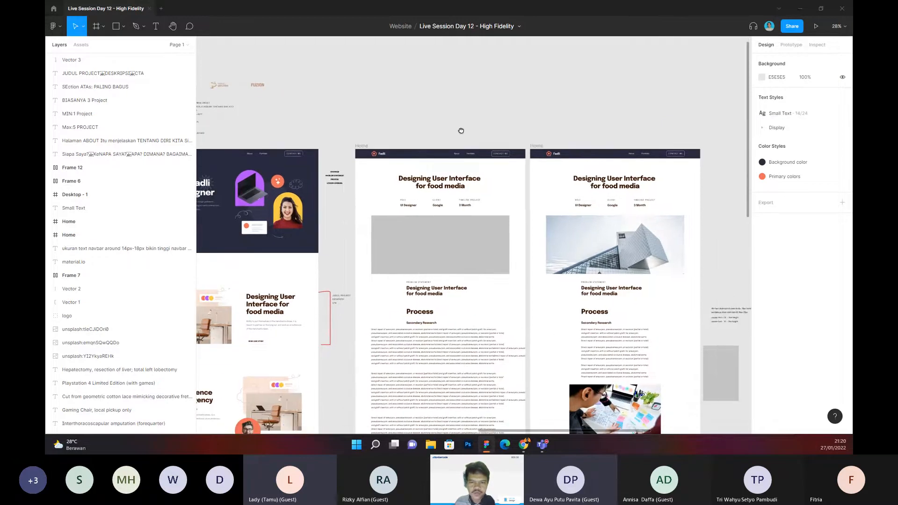
{"action": "scroll", "coordinate": [461, 131], "scroll_direction": "right", "scroll_amount": 5}
{"action": "scroll", "coordinate": [461, 131], "scroll_direction": "down", "scroll_amount": 2}
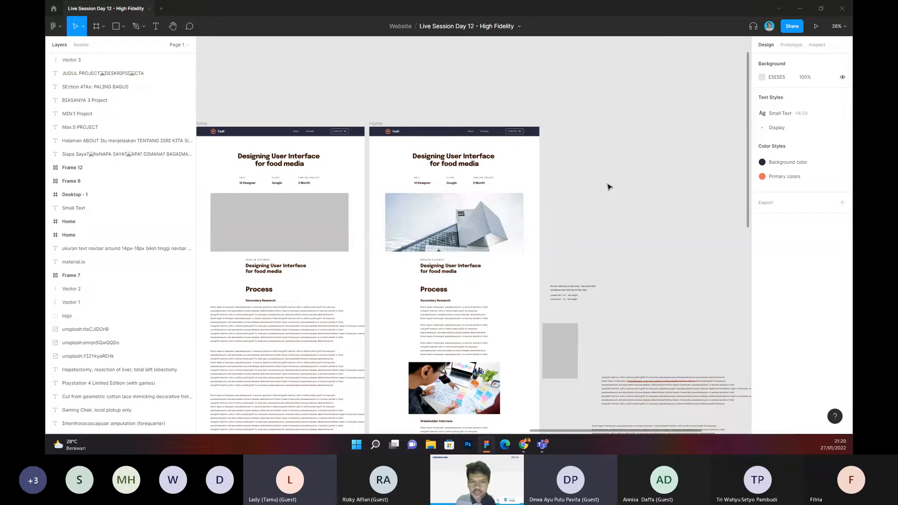
{"action": "scroll", "coordinate": [594, 177], "scroll_direction": "down", "scroll_amount": 4}
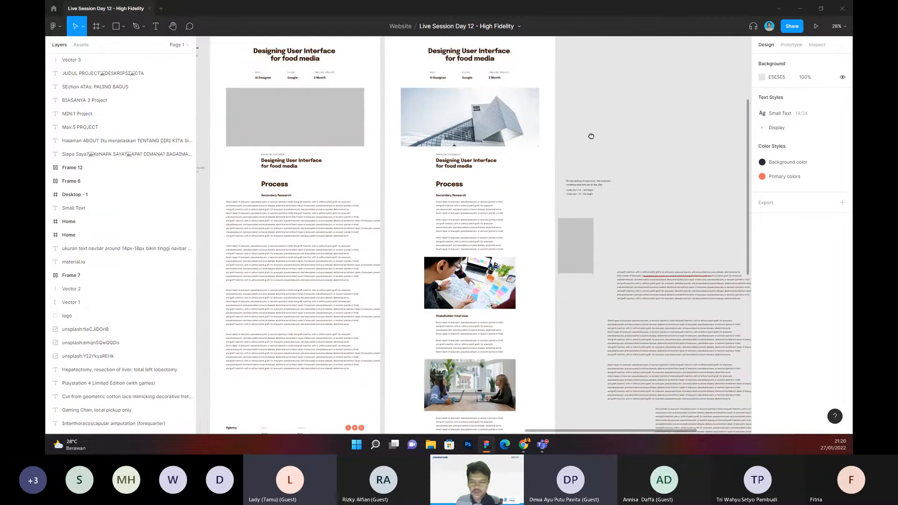
{"action": "left_click_drag", "start_coordinate": [591, 136], "coordinate": [582, 124]}
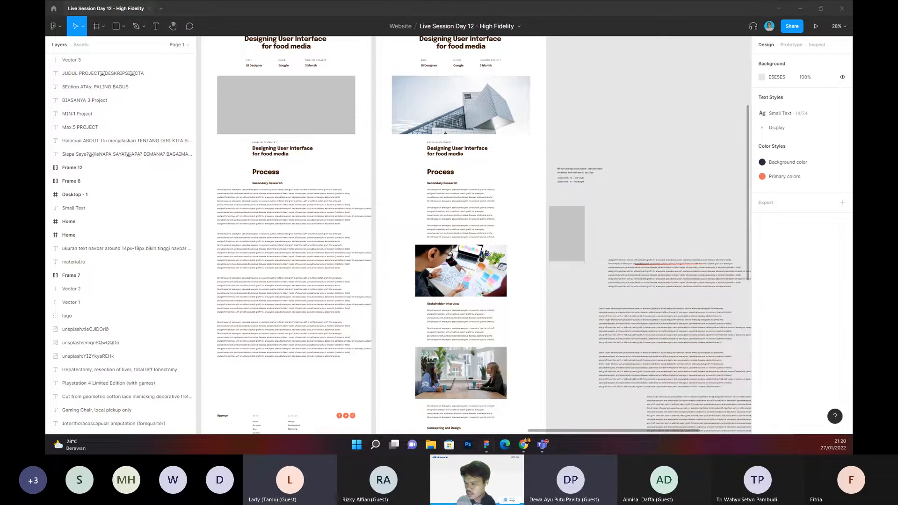
Step: Switch to the Teams meeting window and stop sharing the screen
{"action": "key", "text": "alt+Tab"}
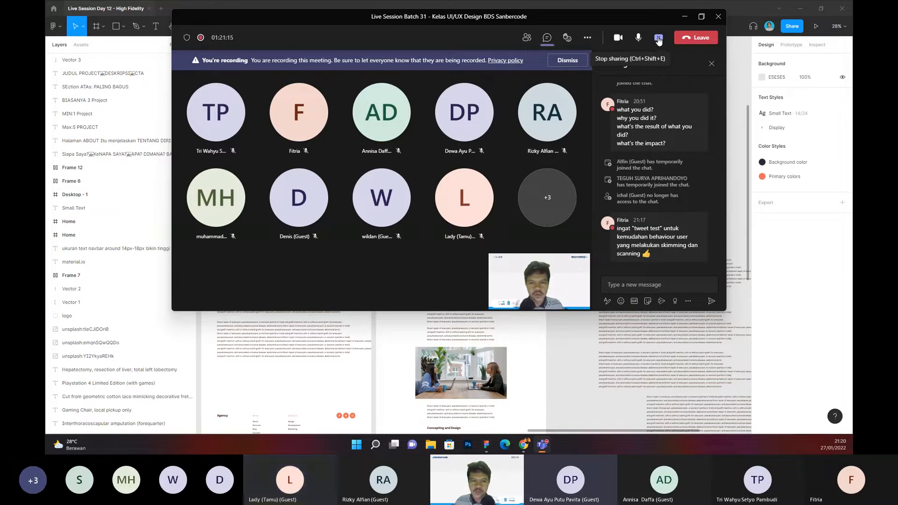
{"action": "left_click", "coordinate": [658, 40]}
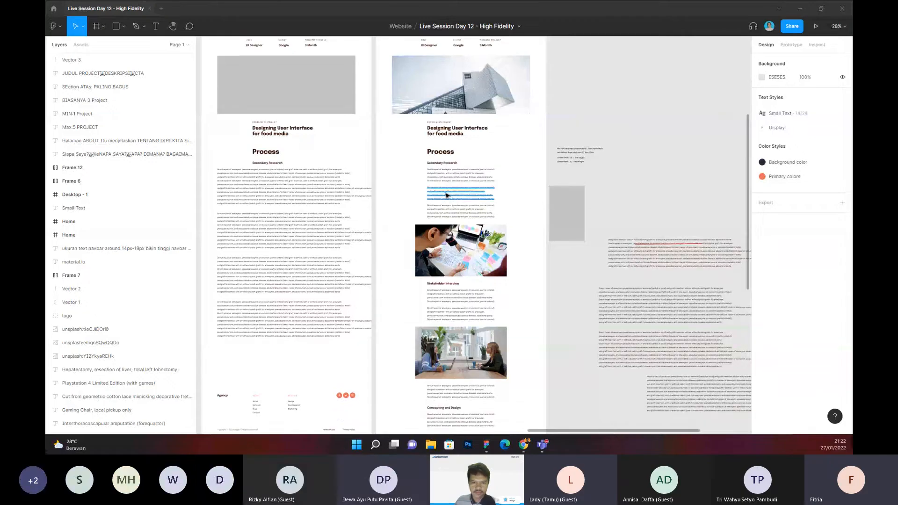
Step: Compare the finished case study's narrow Secondary Research paragraphs with the wide text blocks in the earlier frame
{"action": "scroll", "coordinate": [448, 195], "scroll_direction": "up", "scroll_amount": 5}
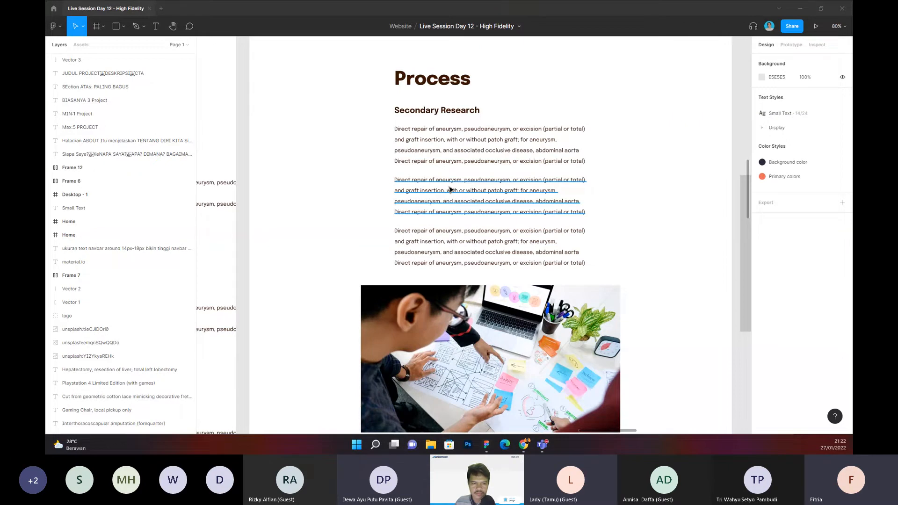
{"action": "scroll", "coordinate": [450, 189], "scroll_direction": "down", "scroll_amount": 5}
{"action": "left_click", "coordinate": [444, 171]}
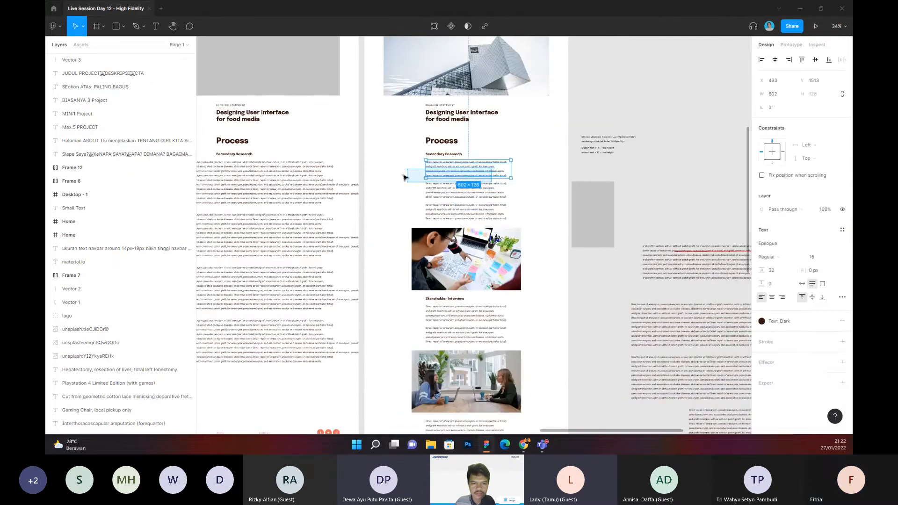
{"action": "left_click_drag", "start_coordinate": [405, 178], "coordinate": [521, 169]}
{"action": "scroll", "coordinate": [346, 170], "scroll_direction": "up", "scroll_amount": 3}
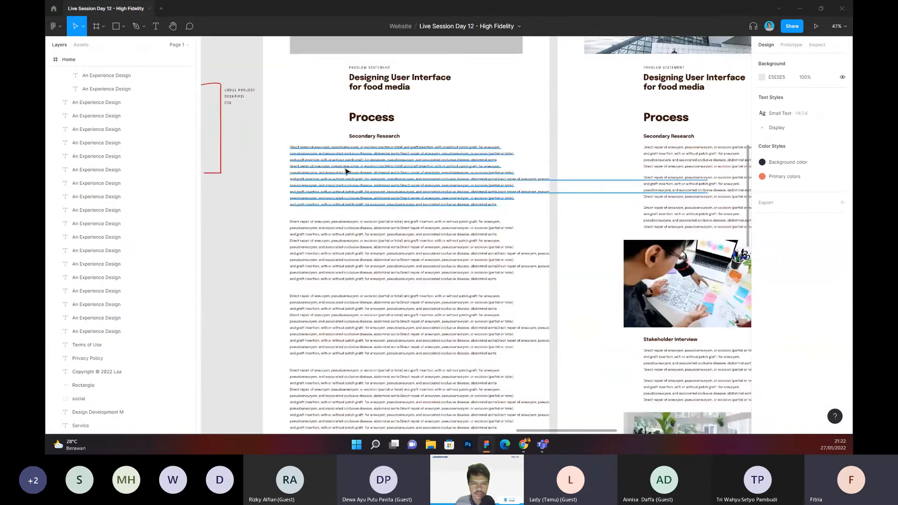
{"action": "scroll", "coordinate": [346, 171], "scroll_direction": "up", "scroll_amount": 1}
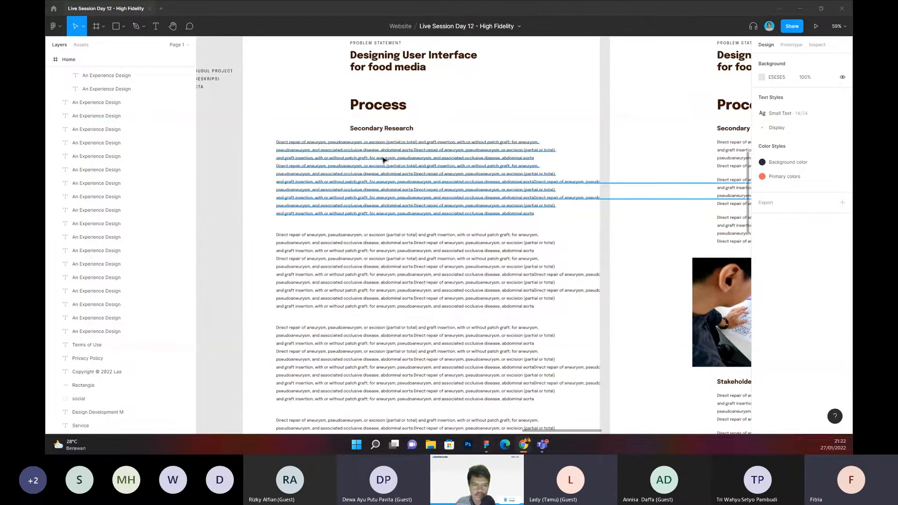
Step: Move the earlier case-study frame's Process and Secondary Research headings to X 135, flush with the body text's left edge
{"action": "left_click", "coordinate": [376, 104]}
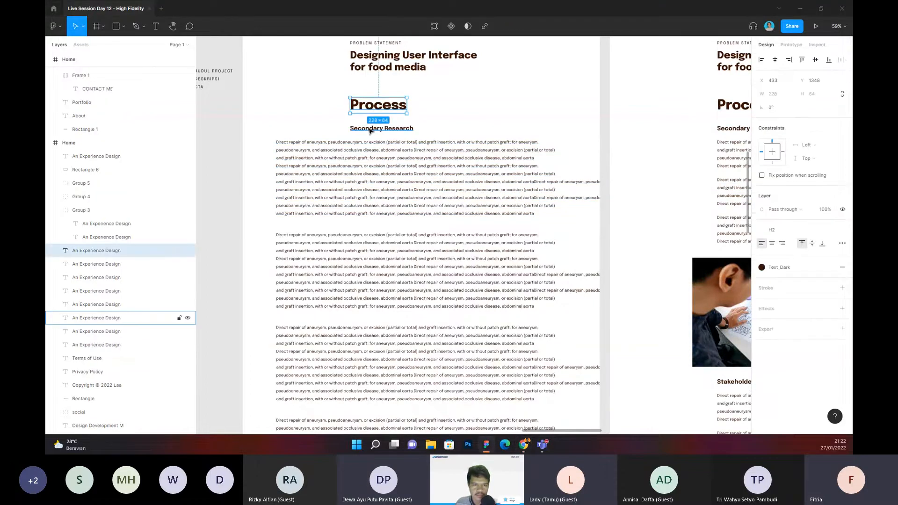
{"action": "left_click", "coordinate": [356, 129], "text": "shift"}
{"action": "left_click_drag", "start_coordinate": [353, 132], "coordinate": [296, 132]}
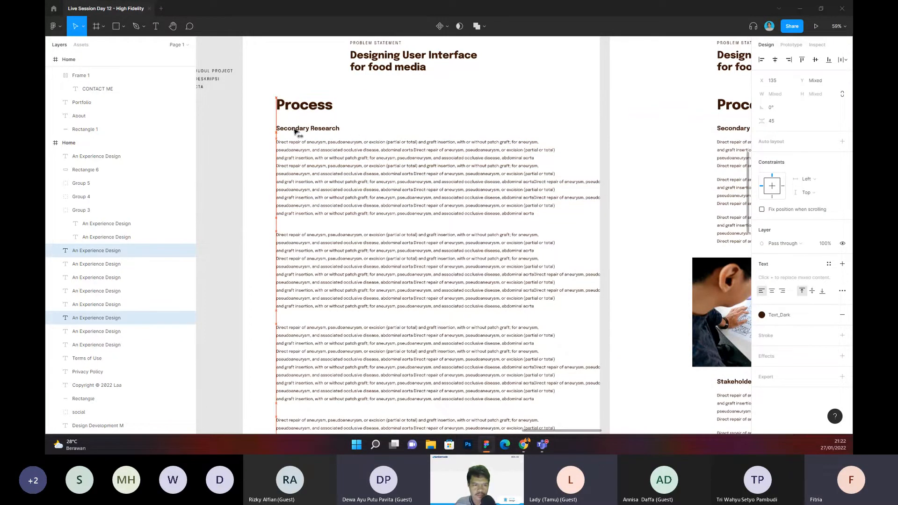
{"action": "left_click", "coordinate": [387, 124]}
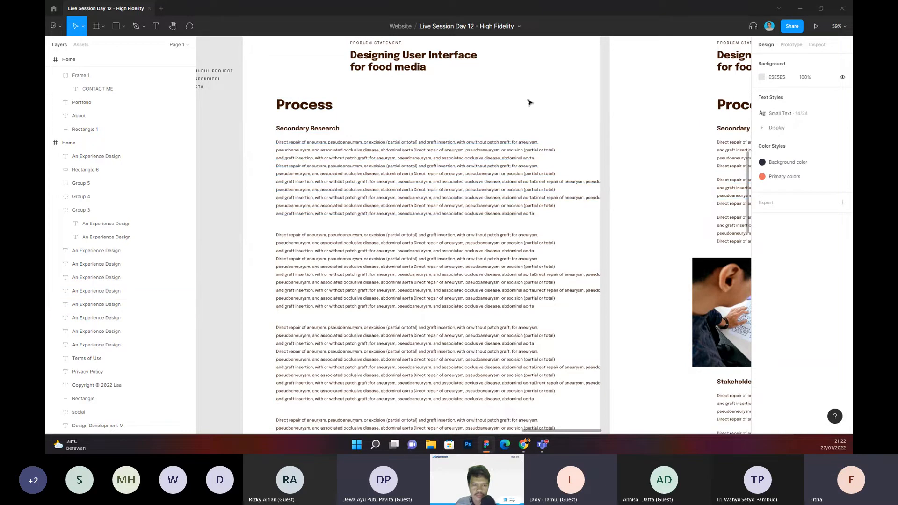
Step: Move the Problem Statement label and its title to X 135, flush with the Process heading in the earlier case-study frame
{"action": "left_click_drag", "start_coordinate": [517, 106], "coordinate": [513, 174]}
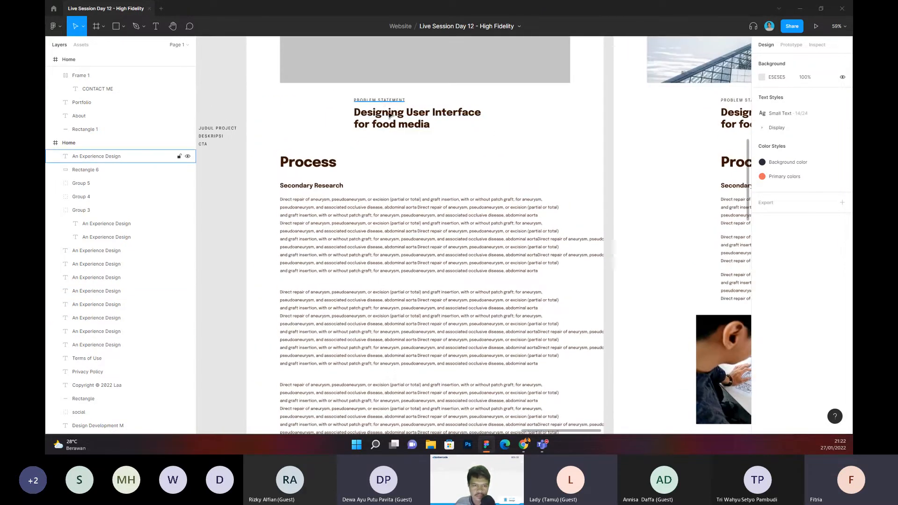
{"action": "left_click", "coordinate": [386, 100]}
{"action": "left_click", "coordinate": [352, 122], "text": "shift"}
{"action": "left_click_drag", "start_coordinate": [351, 122], "coordinate": [290, 123]}
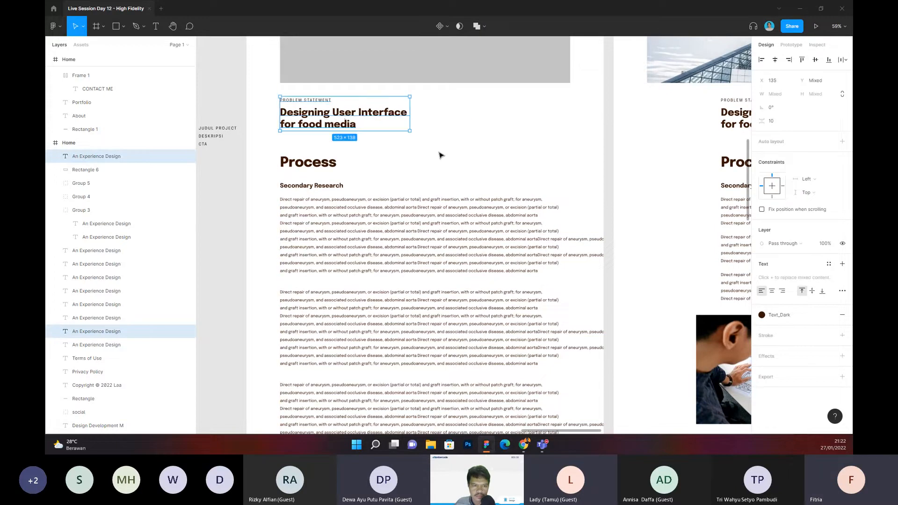
{"action": "left_click", "coordinate": [444, 162]}
{"action": "scroll", "coordinate": [468, 140], "scroll_direction": "down", "scroll_amount": 2}
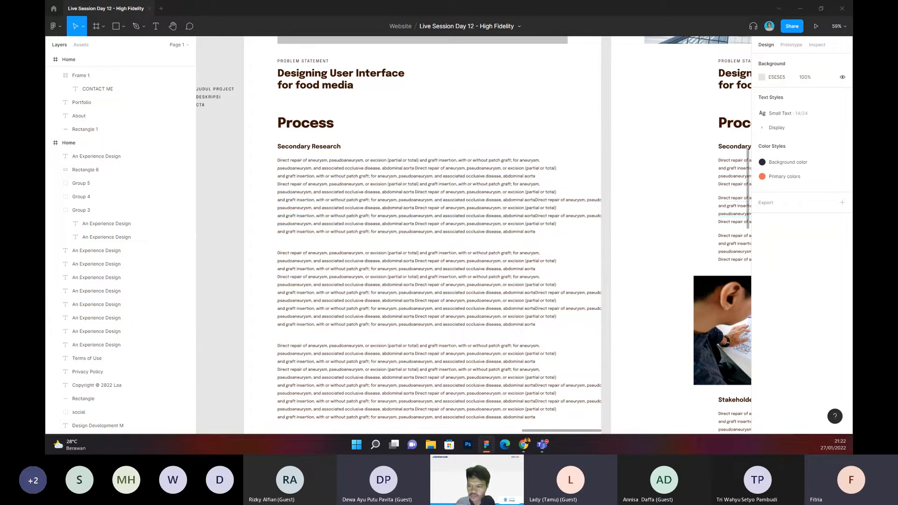
{"action": "key", "text": "alt+Tab"}
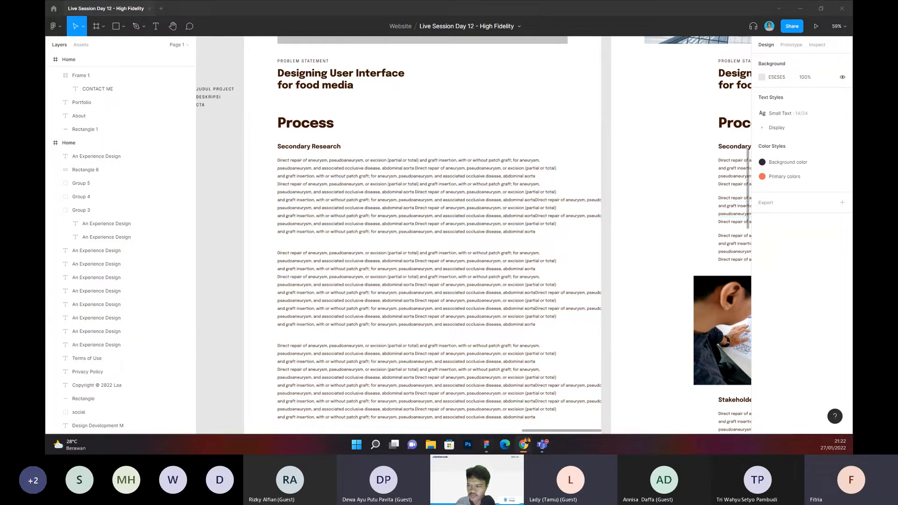
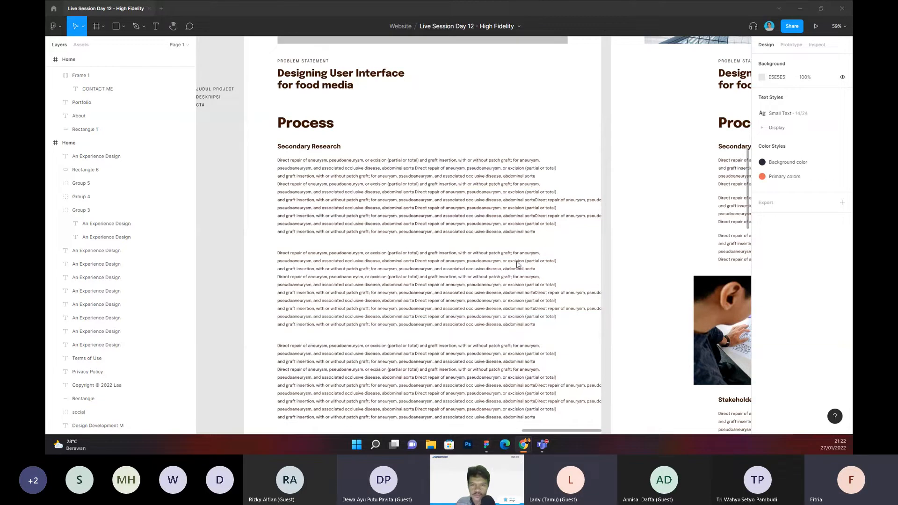
Step: Try a font size of 18 on the three Secondary Research paragraphs of the case study with the photos
{"action": "left_click", "coordinate": [595, 178]}
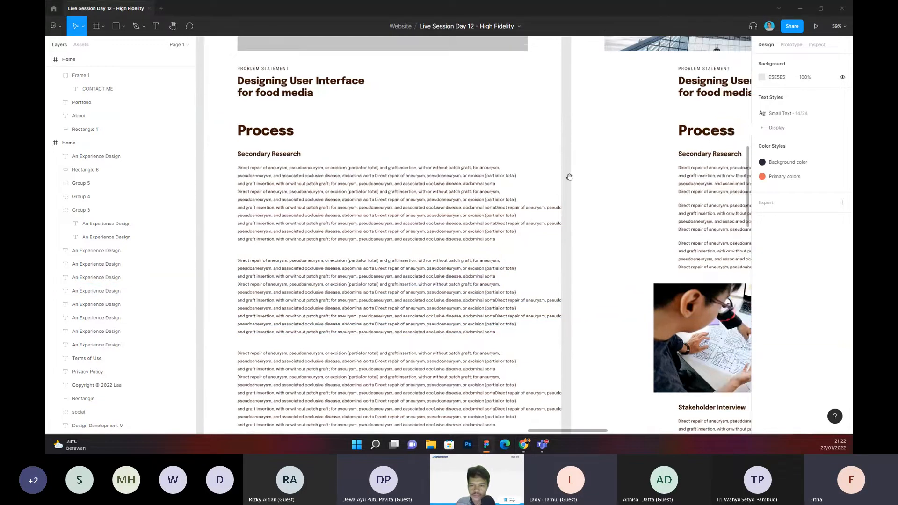
{"action": "scroll", "coordinate": [568, 176], "scroll_direction": "right", "scroll_amount": 5}
{"action": "scroll", "coordinate": [427, 207], "scroll_direction": "up", "scroll_amount": 3}
{"action": "scroll", "coordinate": [427, 206], "scroll_direction": "right", "scroll_amount": 3}
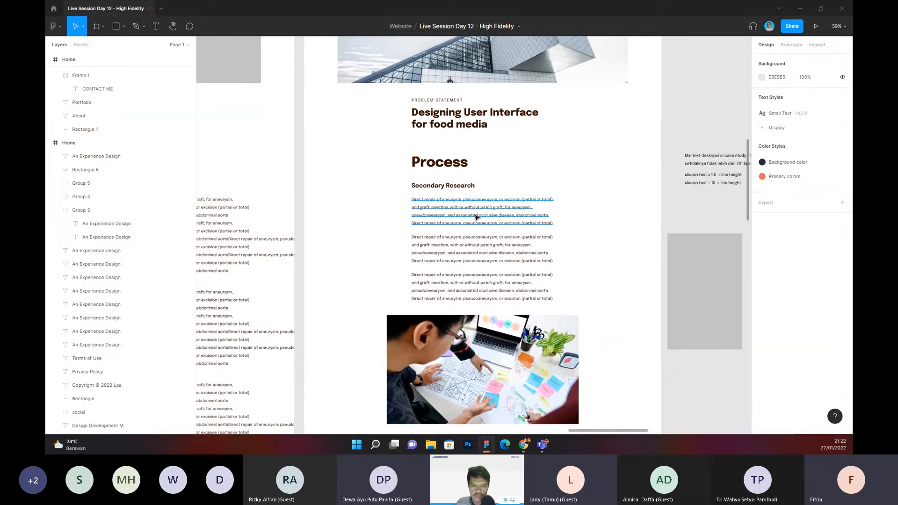
{"action": "scroll", "coordinate": [472, 224], "scroll_direction": "up", "scroll_amount": 5, "text": "ctrl"}
{"action": "scroll", "coordinate": [478, 217], "scroll_direction": "down", "scroll_amount": 3}
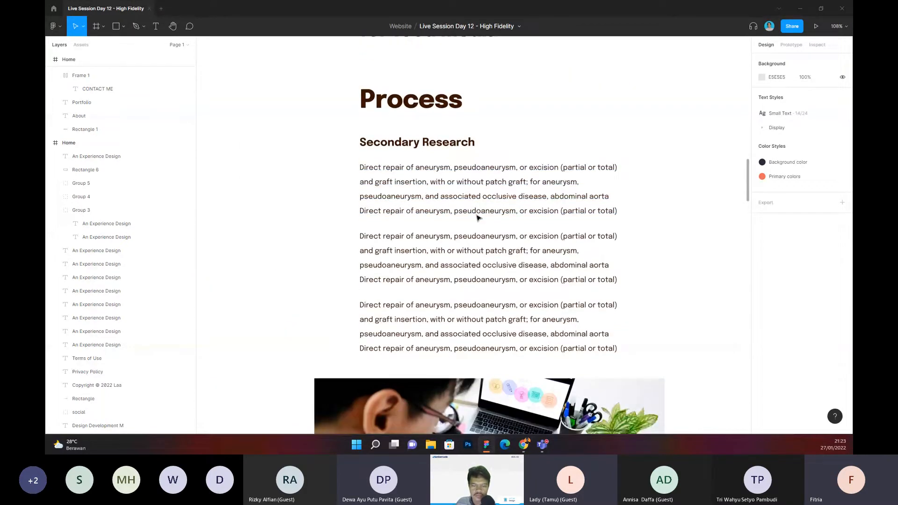
{"action": "scroll", "coordinate": [478, 218], "scroll_direction": "down", "scroll_amount": 3, "text": "ctrl"}
{"action": "left_click", "coordinate": [475, 206]}
{"action": "left_click", "coordinate": [472, 246], "text": "shift"}
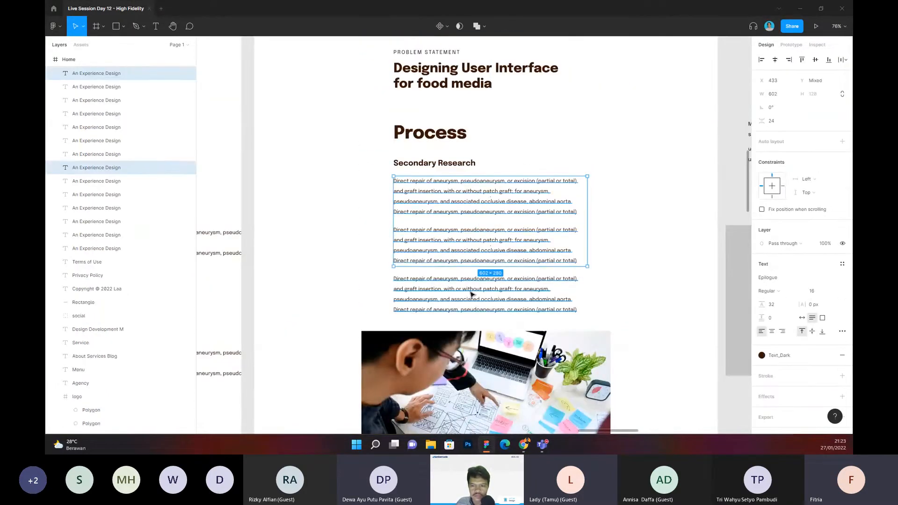
{"action": "left_click", "coordinate": [473, 294], "text": "shift"}
{"action": "left_click", "coordinate": [814, 291]}
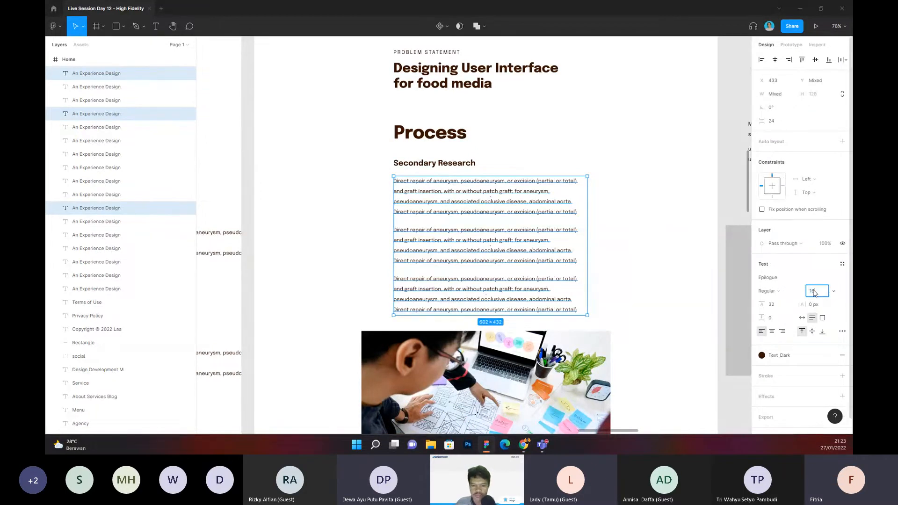
{"action": "type", "text": "18"}
{"action": "key", "text": "Return"}
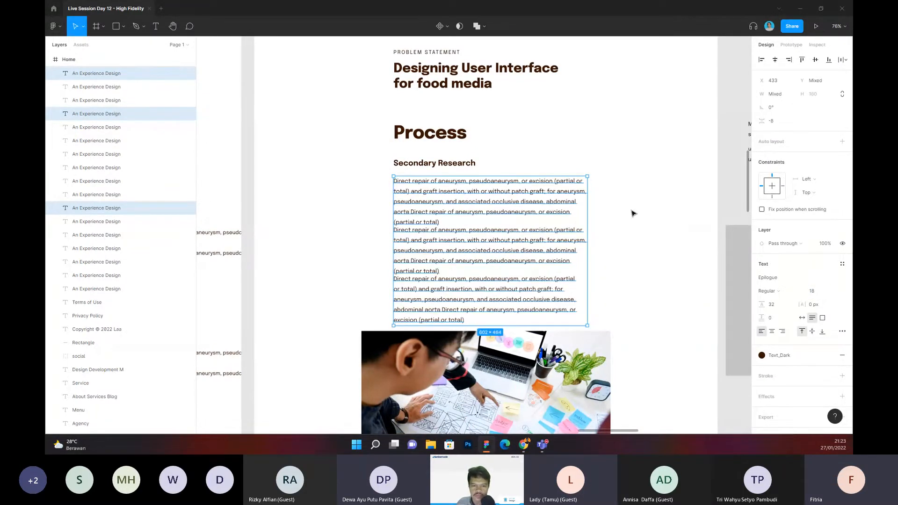
{"action": "key", "text": "ctrl+z"}
{"action": "left_click", "coordinate": [630, 233]}
Step: Review the case study's layout from the header and Process section down to the Stakeholder Interview section
{"action": "scroll", "coordinate": [635, 239], "scroll_direction": "down", "scroll_amount": 1}
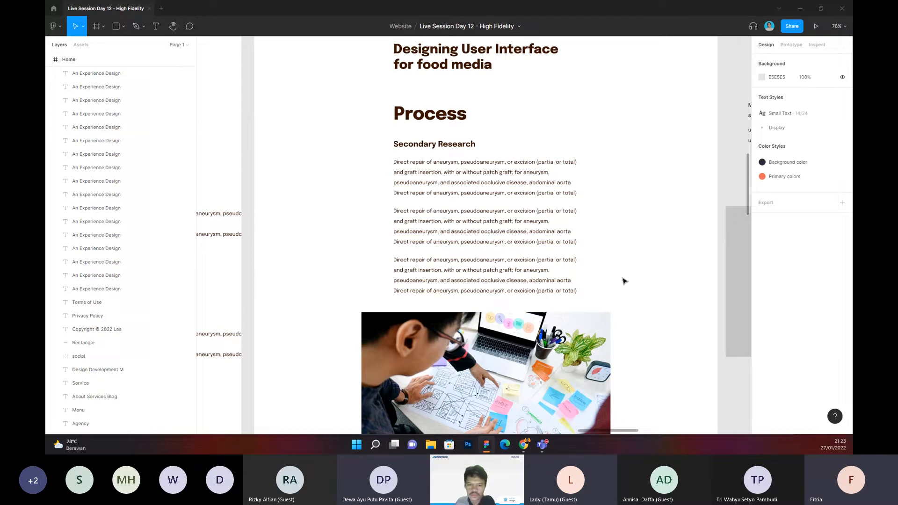
{"action": "left_click_drag", "start_coordinate": [671, 241], "coordinate": [658, 245]}
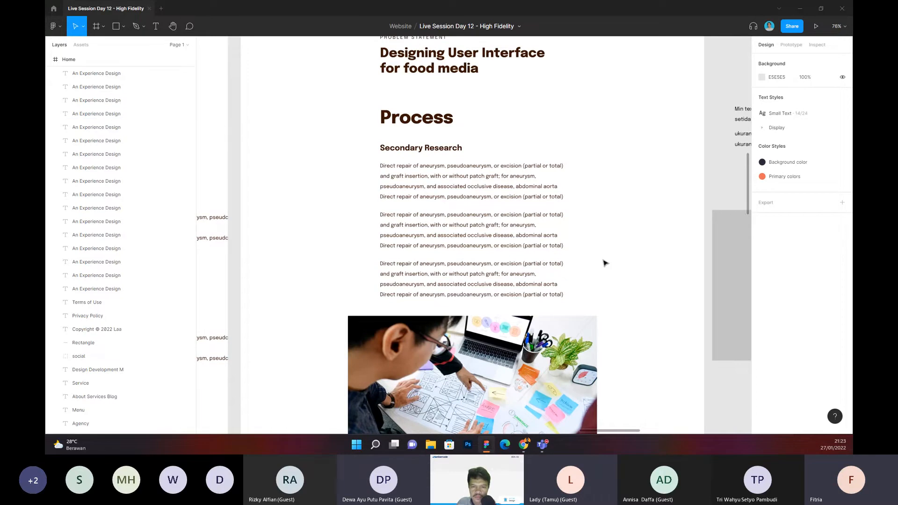
{"action": "scroll", "coordinate": [603, 263], "scroll_direction": "down", "scroll_amount": 2}
{"action": "scroll", "coordinate": [603, 263], "scroll_direction": "down", "scroll_amount": 5}
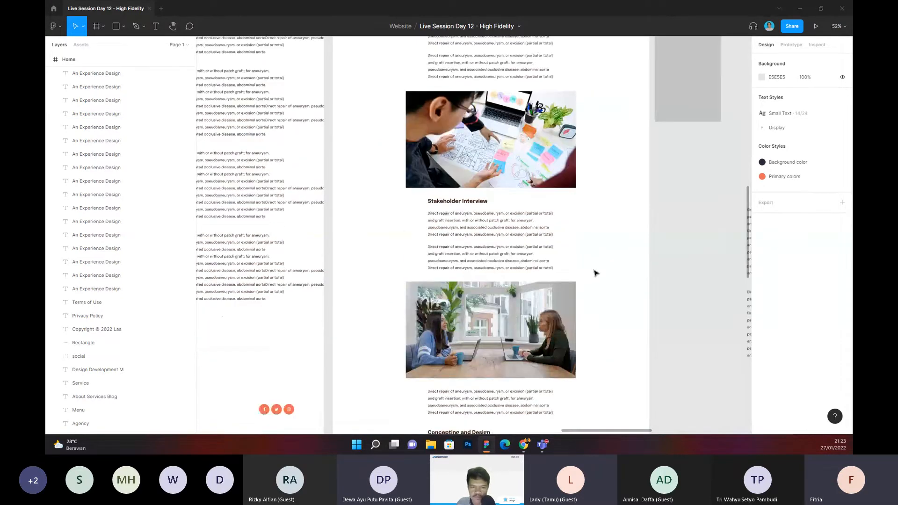
{"action": "scroll", "coordinate": [590, 285], "scroll_direction": "up", "scroll_amount": 1}
{"action": "scroll", "coordinate": [589, 288], "scroll_direction": "up", "scroll_amount": 4}
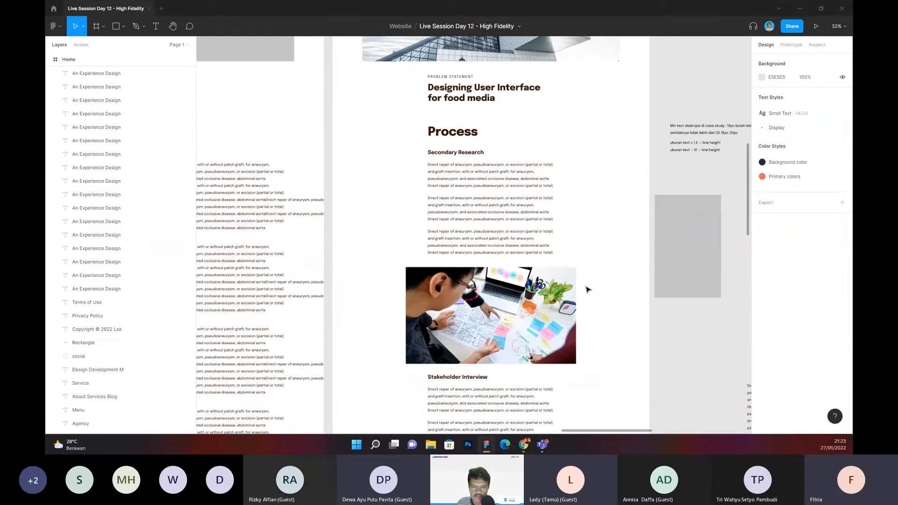
{"action": "scroll", "coordinate": [587, 289], "scroll_direction": "up", "scroll_amount": 5}
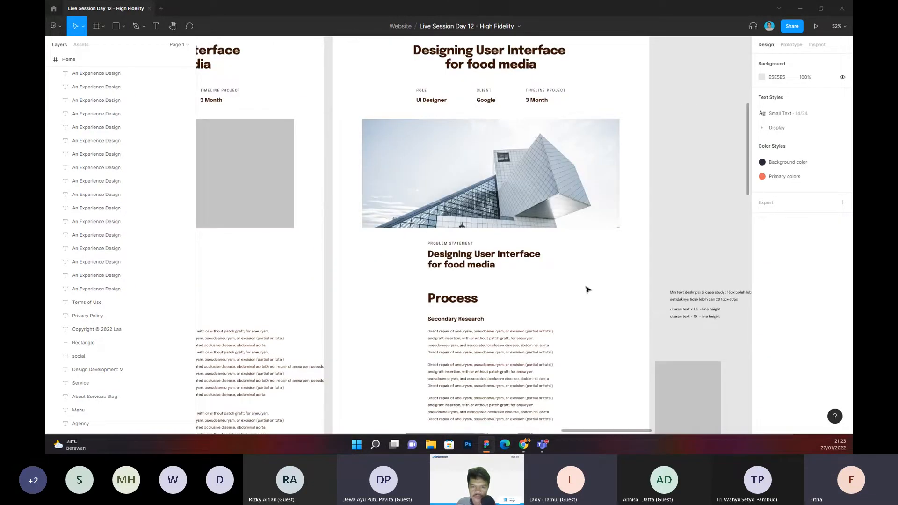
{"action": "left_click", "coordinate": [588, 290]}
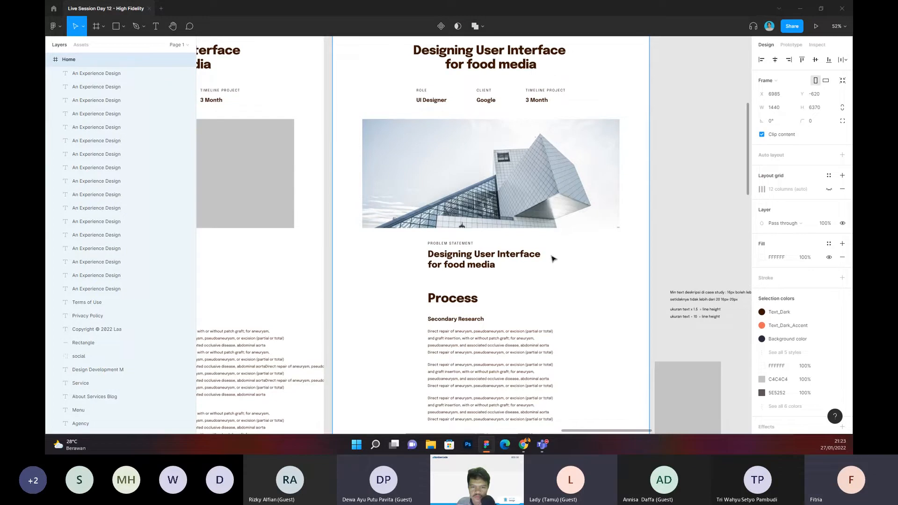
Step: Draw a red bracket with the Pen tool outside the case study frame, alongside its title and project details
{"action": "scroll", "coordinate": [554, 259], "scroll_direction": "up", "scroll_amount": 2}
{"action": "left_click", "coordinate": [687, 184]}
{"action": "left_click_drag", "start_coordinate": [686, 183], "coordinate": [644, 184]}
{"action": "key", "text": "p"}
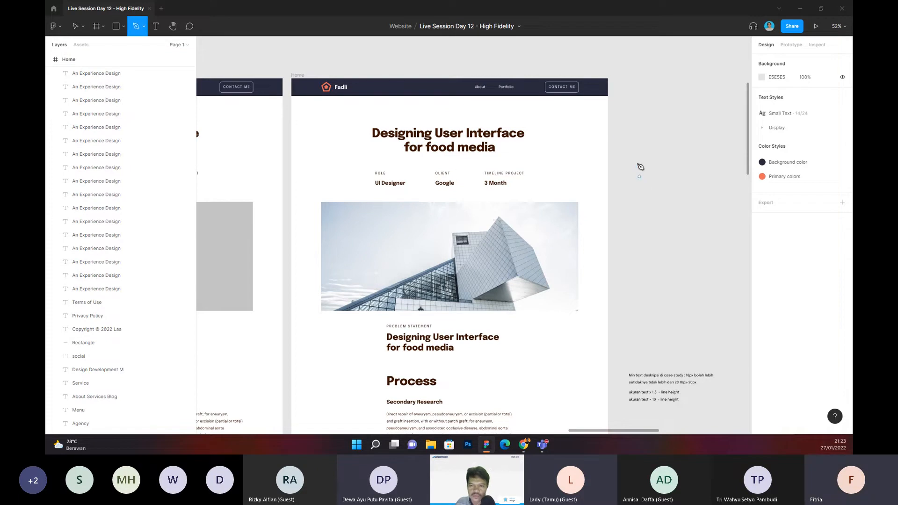
{"action": "left_click", "coordinate": [620, 121]}
{"action": "left_click_drag", "start_coordinate": [640, 122], "coordinate": [640, 129]}
{"action": "left_click", "coordinate": [640, 191]}
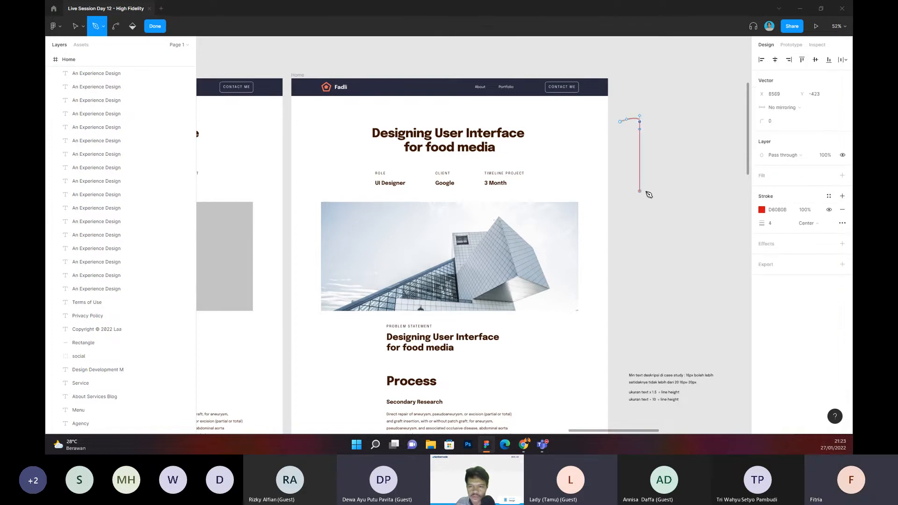
{"action": "left_click", "coordinate": [616, 191]}
{"action": "key", "text": "Escape"}
{"action": "left_click", "coordinate": [630, 215]}
Step: Duplicate the case study title, place the copy beside the red bracket outside the frame, and change its text to "Overview"
{"action": "left_click", "coordinate": [495, 149]}
{"action": "key", "text": "ctrl+d"}
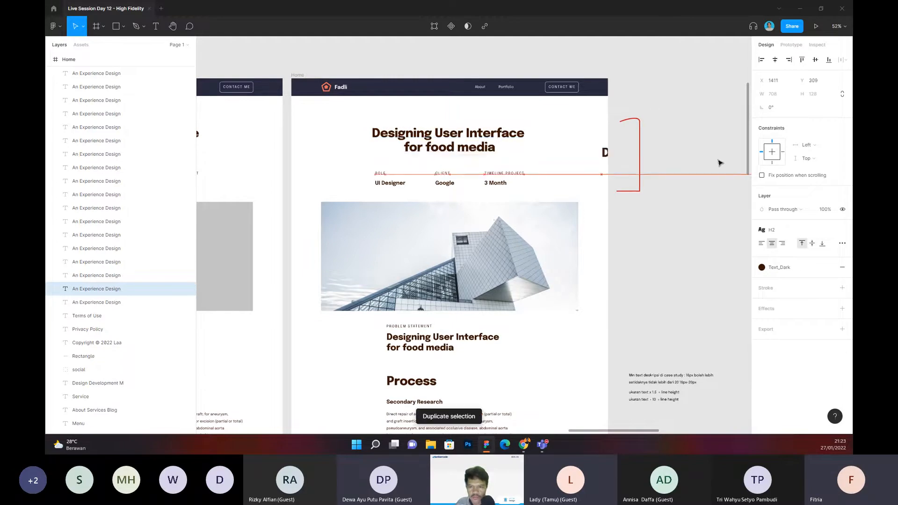
{"action": "left_click_drag", "start_coordinate": [734, 153], "coordinate": [744, 155]}
{"action": "left_click_drag", "start_coordinate": [686, 113], "coordinate": [594, 115]}
{"action": "double_click", "coordinate": [605, 160]}
{"action": "type", "text": "Over"}
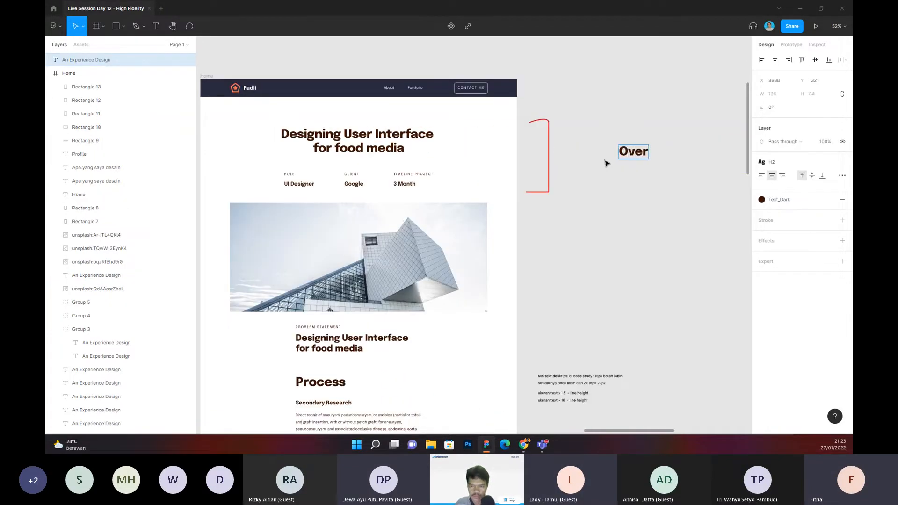
{"action": "type", "text": "view"}
{"action": "key", "text": "Escape"}
{"action": "left_click_drag", "start_coordinate": [631, 154], "coordinate": [588, 154]}
{"action": "left_click", "coordinate": [577, 220]}
Step: Duplicate the red bracket, place it beside the frame's problem statement section, and shorten it to about 188 px high
{"action": "scroll", "coordinate": [569, 256], "scroll_direction": "down", "scroll_amount": 3}
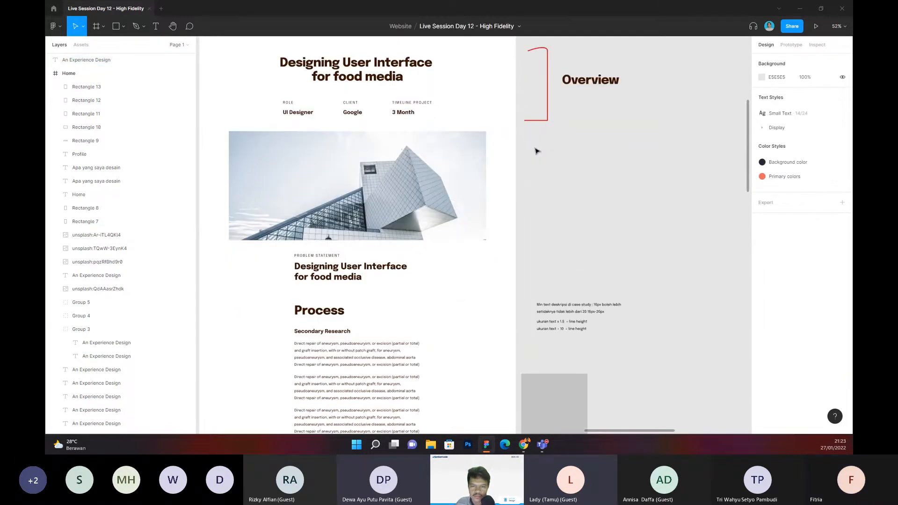
{"action": "left_click", "coordinate": [536, 119]}
{"action": "key", "text": "ctrl+d"}
{"action": "left_click_drag", "start_coordinate": [540, 102], "coordinate": [542, 265]}
{"action": "left_click_drag", "start_coordinate": [545, 212], "coordinate": [544, 246]}
Step: Duplicate the Overview label, place the copy beside the lower bracket, and change its text to "Problem statement"
{"action": "left_click", "coordinate": [615, 100]}
{"action": "left_click", "coordinate": [599, 83]}
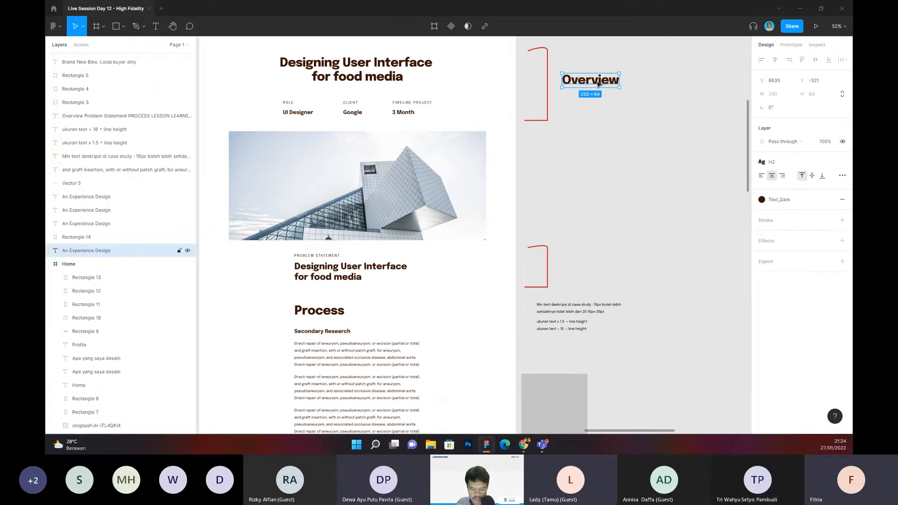
{"action": "key", "text": "ctrl+d"}
{"action": "left_click_drag", "start_coordinate": [598, 84], "coordinate": [590, 268]}
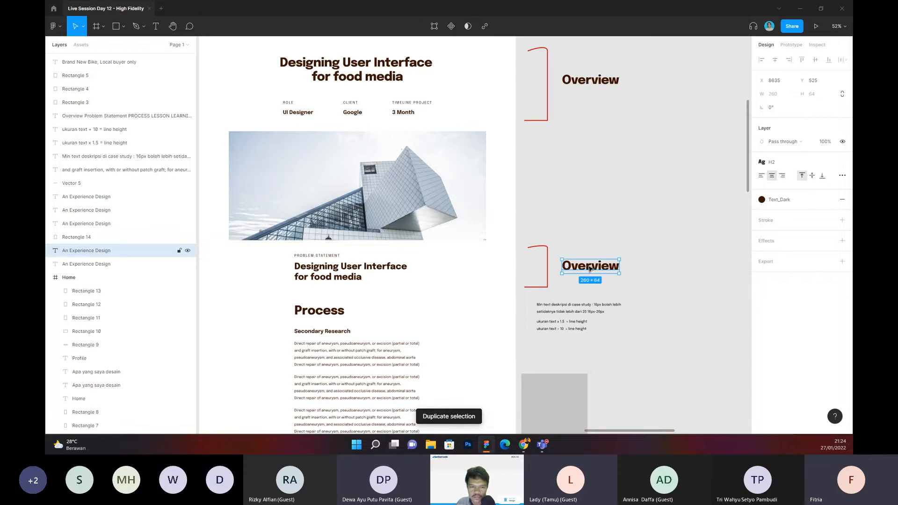
{"action": "double_click", "coordinate": [590, 268]}
{"action": "type", "text": "PR"}
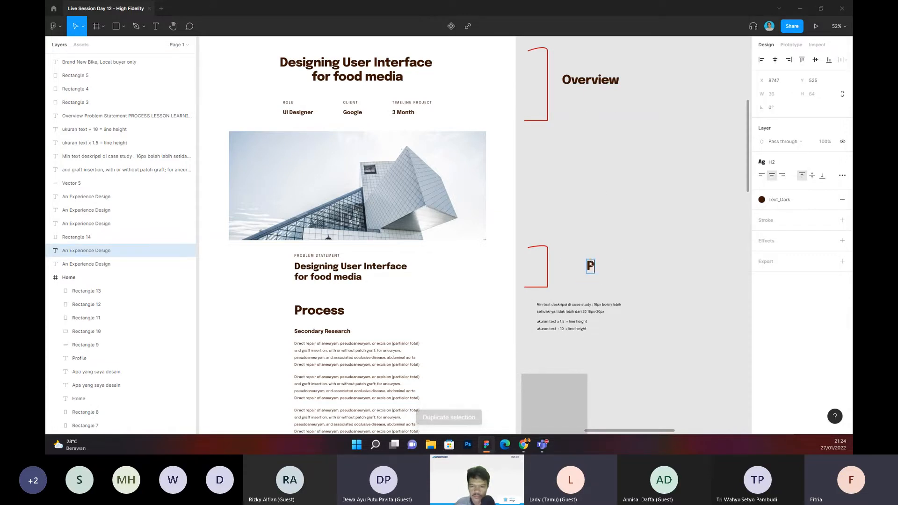
{"action": "key", "text": "BackSpace"}
{"action": "type", "text": "ov"}
{"action": "key", "text": "BackSpace"}
{"action": "key", "text": "BackSpace"}
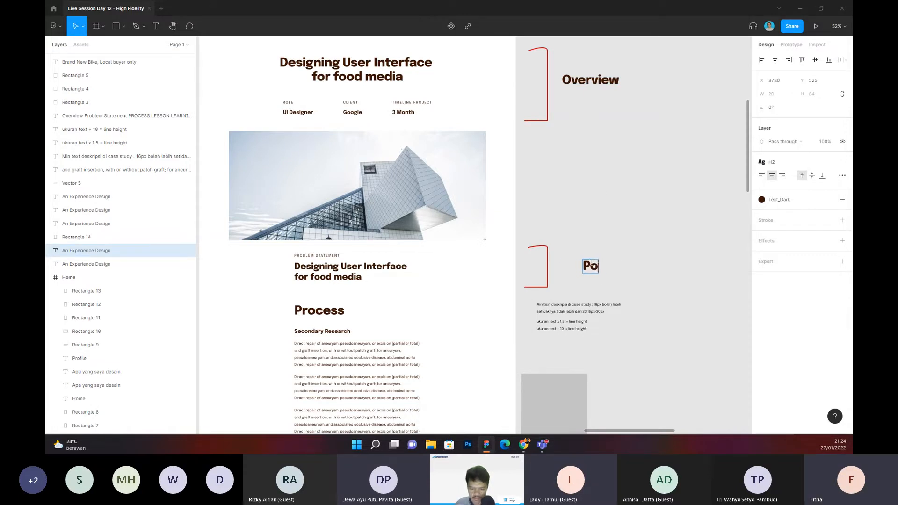
{"action": "type", "text": "roblem s"}
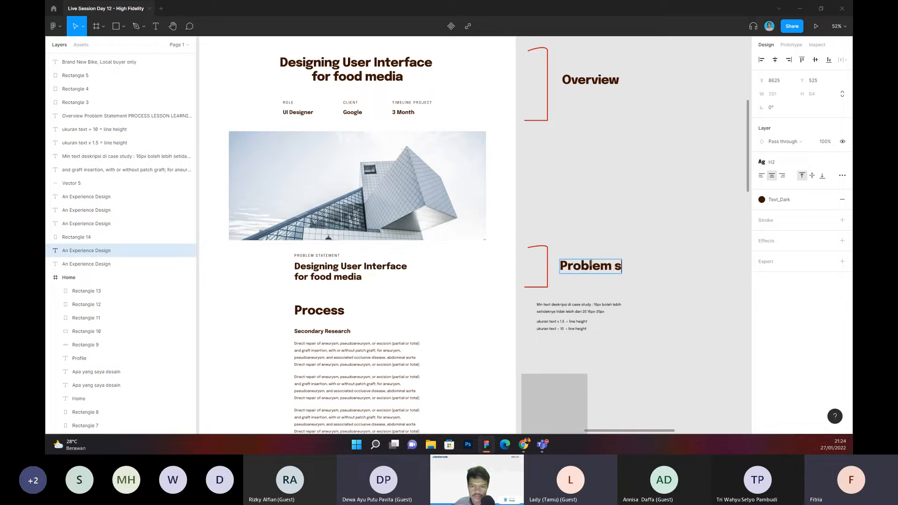
{"action": "type", "text": "tatement"}
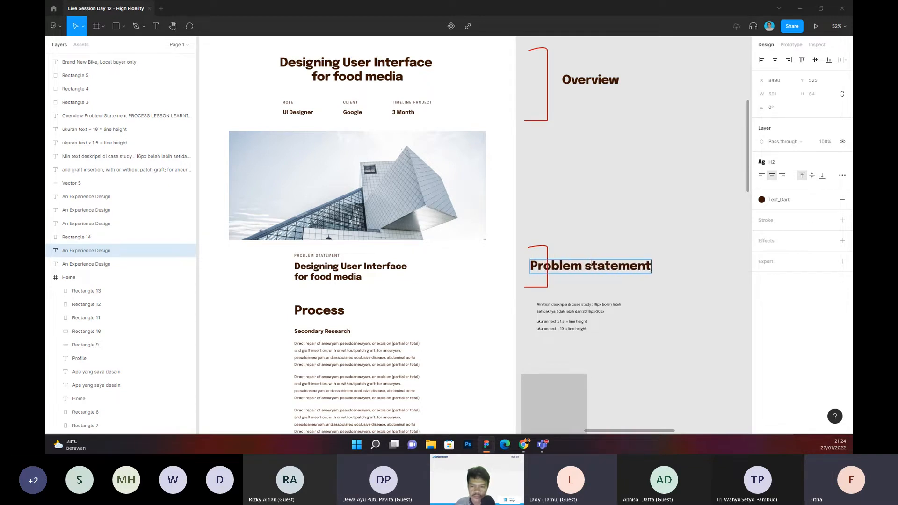
{"action": "key", "text": "Escape"}
{"action": "left_click_drag", "start_coordinate": [567, 269], "coordinate": [598, 269]}
{"action": "key", "text": "Escape"}
Step: Move the text size and line height notes from under the Problem statement label up to the Overview label
{"action": "scroll", "coordinate": [626, 248], "scroll_direction": "down", "scroll_amount": 3}
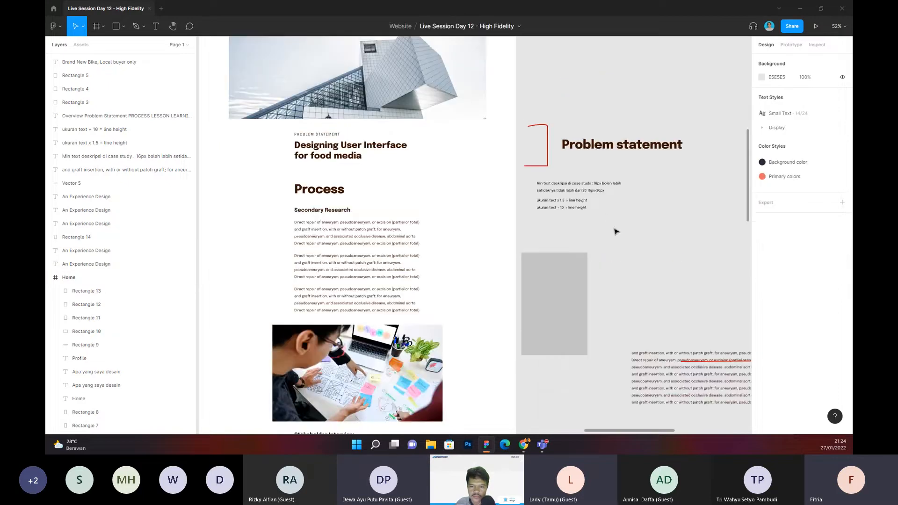
{"action": "scroll", "coordinate": [615, 230], "scroll_direction": "down", "scroll_amount": 3}
{"action": "left_click_drag", "start_coordinate": [590, 193], "coordinate": [590, 219]}
{"action": "left_click_drag", "start_coordinate": [590, 209], "coordinate": [670, 99]}
{"action": "left_click", "coordinate": [660, 234]}
{"action": "left_click_drag", "start_coordinate": [657, 234], "coordinate": [604, 180]}
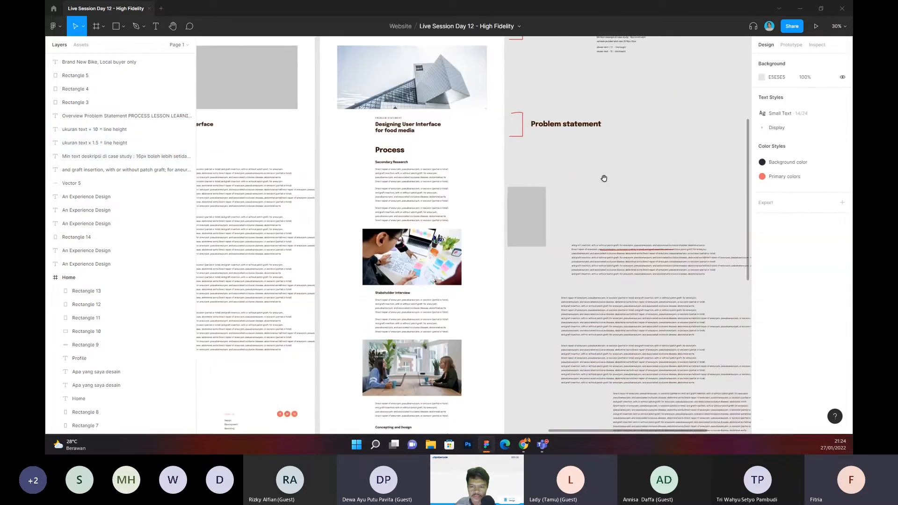
Step: Move the grey rectangle aside and duplicate the Problem statement bracket, stretching the copy alongside the whole Process section
{"action": "scroll", "coordinate": [604, 179], "scroll_direction": "up", "scroll_amount": 1}
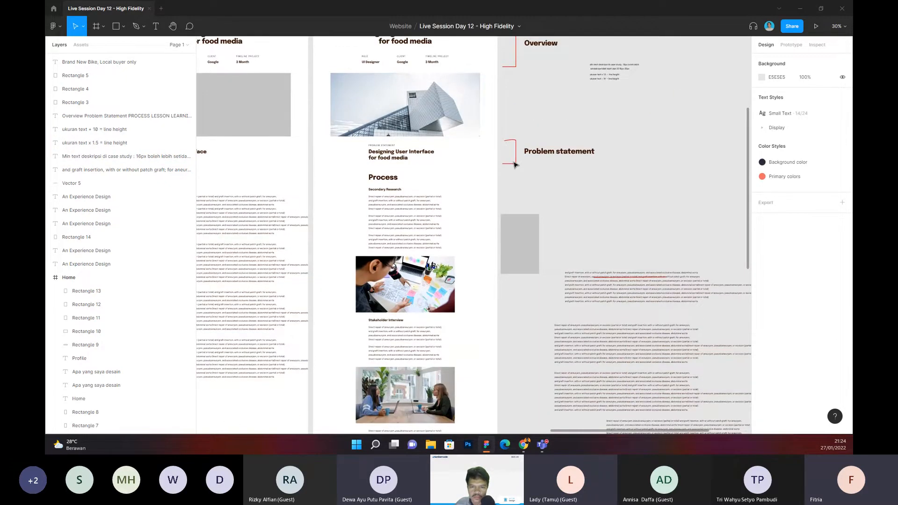
{"action": "left_click", "coordinate": [515, 165]}
{"action": "key", "text": "ctrl+d"}
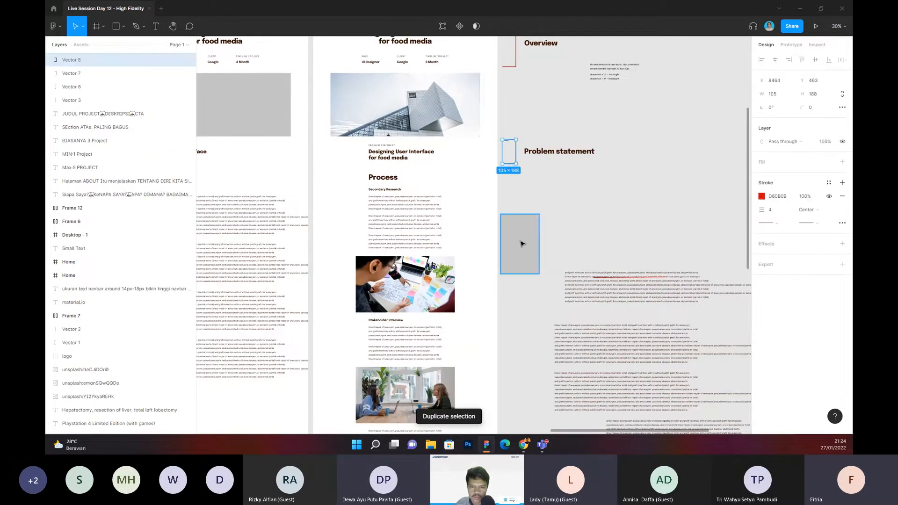
{"action": "left_click_drag", "start_coordinate": [521, 244], "coordinate": [704, 243]}
{"action": "left_click", "coordinate": [511, 164]}
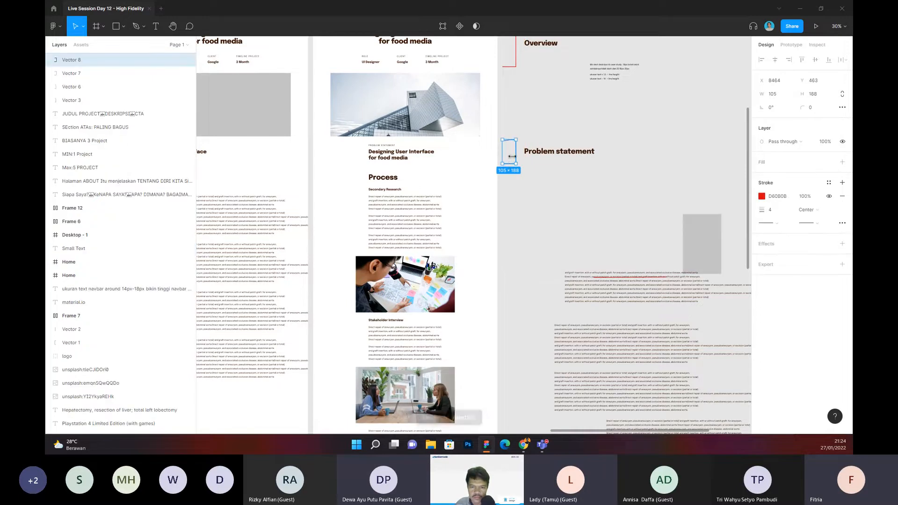
{"action": "left_click_drag", "start_coordinate": [510, 162], "coordinate": [527, 452]}
{"action": "left_click", "coordinate": [533, 373]}
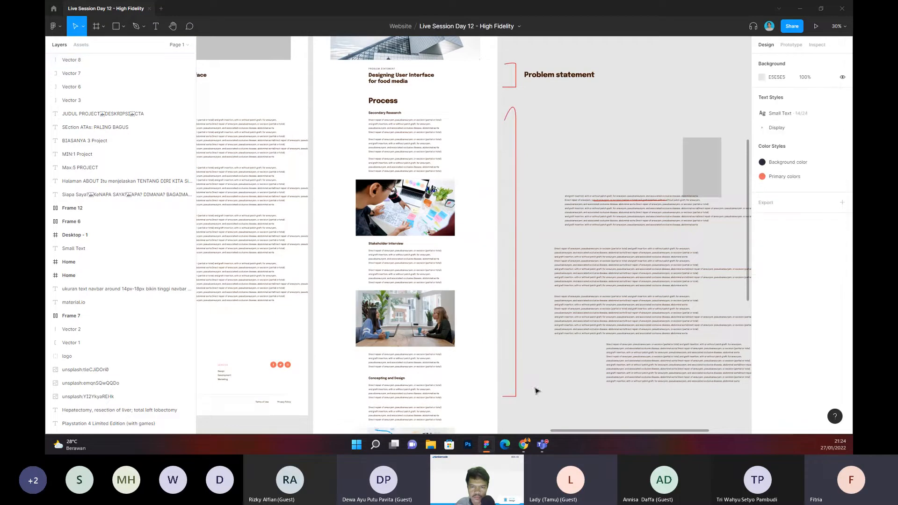
Step: Move the loose placeholder paragraphs and the grey rectangle farther away from the case study frame
{"action": "scroll", "coordinate": [613, 193], "scroll_direction": "down", "scroll_amount": 2}
{"action": "left_click_drag", "start_coordinate": [615, 159], "coordinate": [643, 380]}
{"action": "left_click_drag", "start_coordinate": [582, 299], "coordinate": [736, 299]}
{"action": "left_click", "coordinate": [573, 263]}
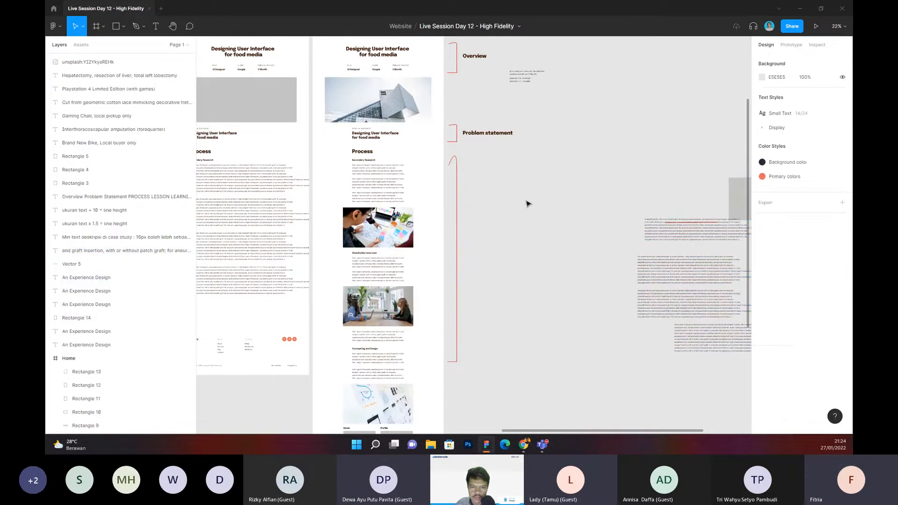
Step: Duplicate the Problem statement label, place the copy beside the tall bracket, and change its text to "Process"
{"action": "left_click", "coordinate": [478, 135]}
{"action": "key", "text": "ctrl+d"}
{"action": "left_click_drag", "start_coordinate": [478, 138], "coordinate": [480, 236]}
{"action": "type", "text": "Process"}
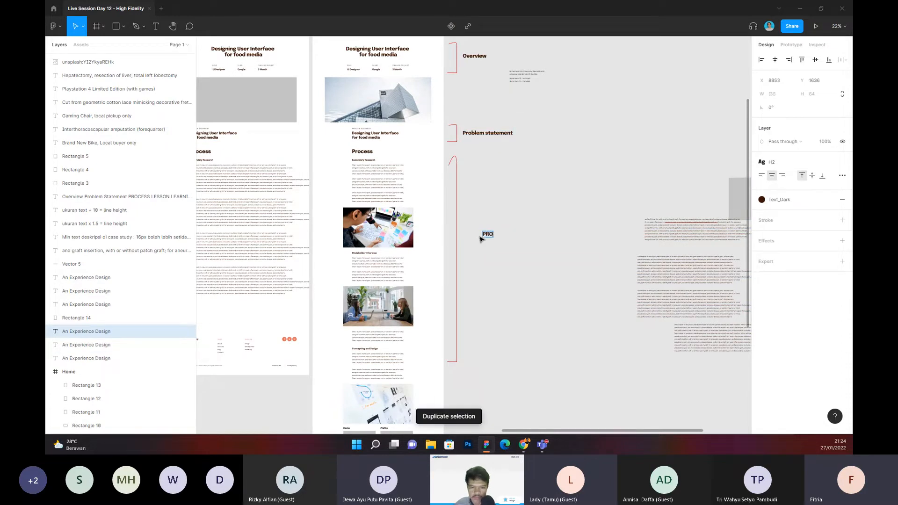
{"action": "key", "text": "Escape"}
{"action": "left_click_drag", "start_coordinate": [492, 238], "coordinate": [477, 238]}
{"action": "left_click", "coordinate": [486, 258]}
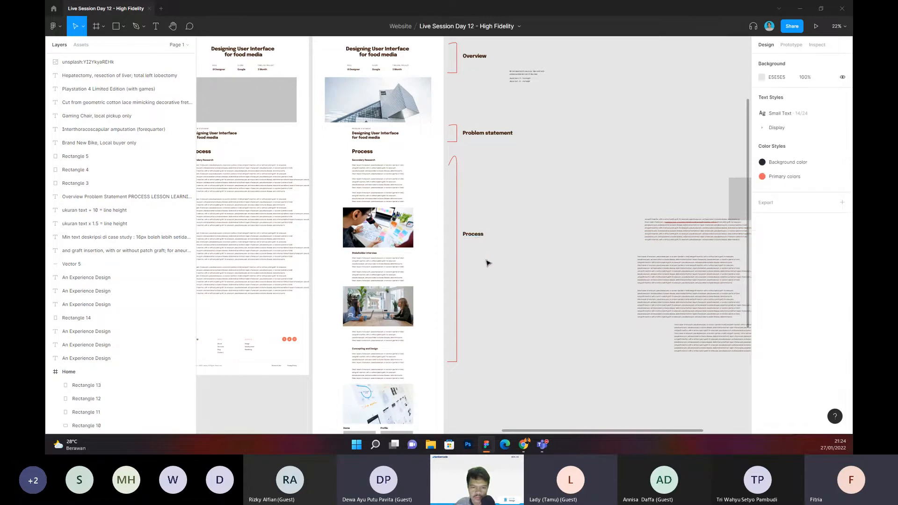
{"action": "scroll", "coordinate": [488, 262], "scroll_direction": "down", "scroll_amount": 5}
{"action": "scroll", "coordinate": [487, 264], "scroll_direction": "up", "scroll_amount": 3}
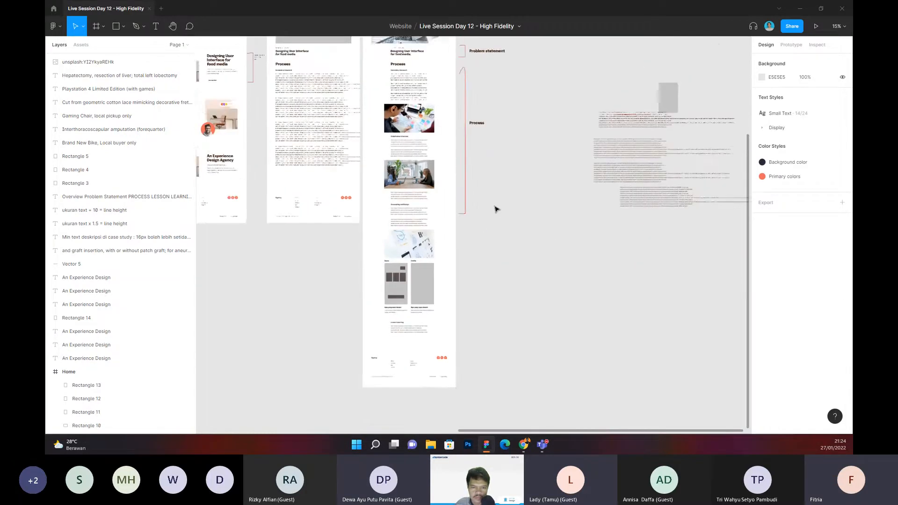
{"action": "scroll", "coordinate": [495, 206], "scroll_direction": "down", "scroll_amount": 2}
{"action": "scroll", "coordinate": [499, 229], "scroll_direction": "up", "scroll_amount": 3}
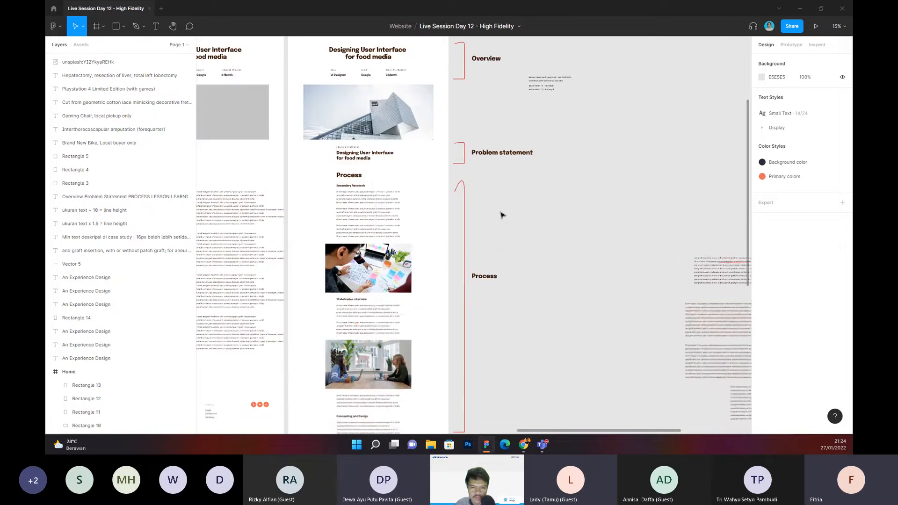
{"action": "scroll", "coordinate": [496, 241], "scroll_direction": "down", "scroll_amount": 5}
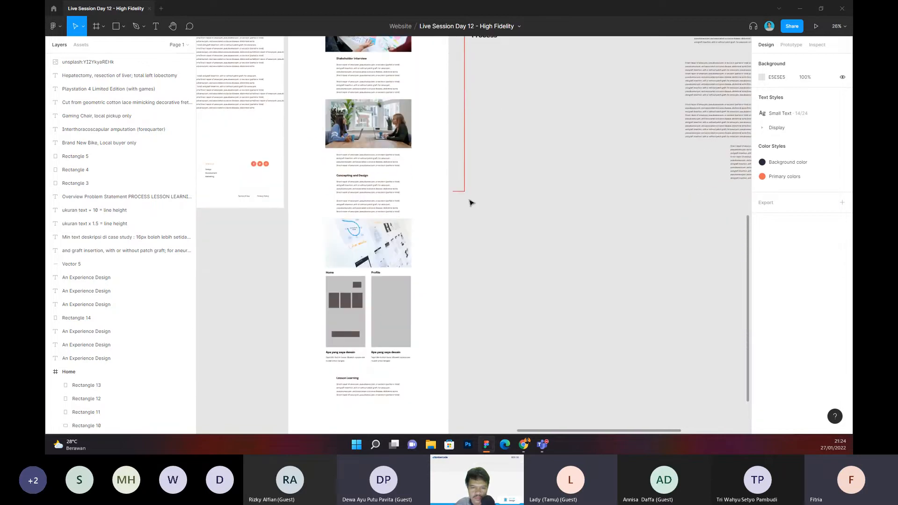
Step: Duplicate the tall Process bracket and shorten the copy so it spans the Lesson Learning section lower on the page
{"action": "left_click", "coordinate": [460, 191]}
{"action": "key", "text": "ctrl+d"}
{"action": "left_click_drag", "start_coordinate": [463, 159], "coordinate": [461, 245]}
{"action": "left_click_drag", "start_coordinate": [459, 126], "coordinate": [458, 196]}
{"action": "left_click", "coordinate": [495, 190]}
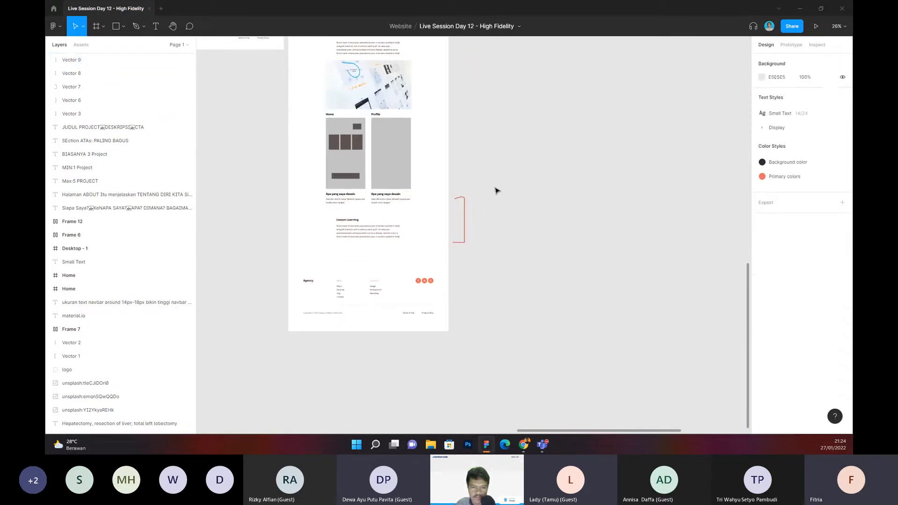
Step: Duplicate the Process label, place the copy beside the lowest bracket, and change its text to "Lesson Learning"
{"action": "scroll", "coordinate": [499, 153], "scroll_direction": "down", "scroll_amount": 3, "text": "ctrl"}
{"action": "left_click_drag", "start_coordinate": [499, 152], "coordinate": [473, 332]}
{"action": "left_click", "coordinate": [469, 117]}
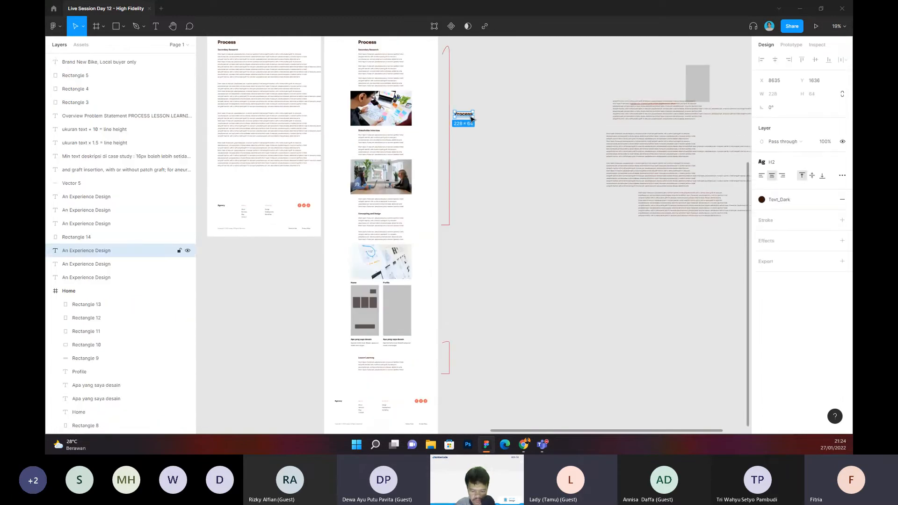
{"action": "key", "text": "ctrl+d"}
{"action": "left_click_drag", "start_coordinate": [468, 117], "coordinate": [464, 356]}
{"action": "type", "text": "Les"}
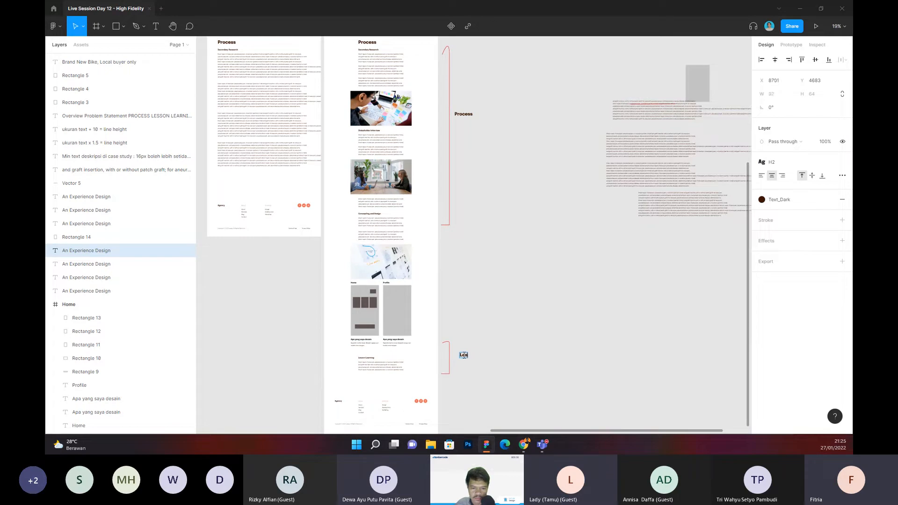
{"action": "type", "text": "son Learnign"}
{"action": "key", "text": "BackSpace"}
{"action": "key", "text": "BackSpace"}
{"action": "type", "text": "ng"}
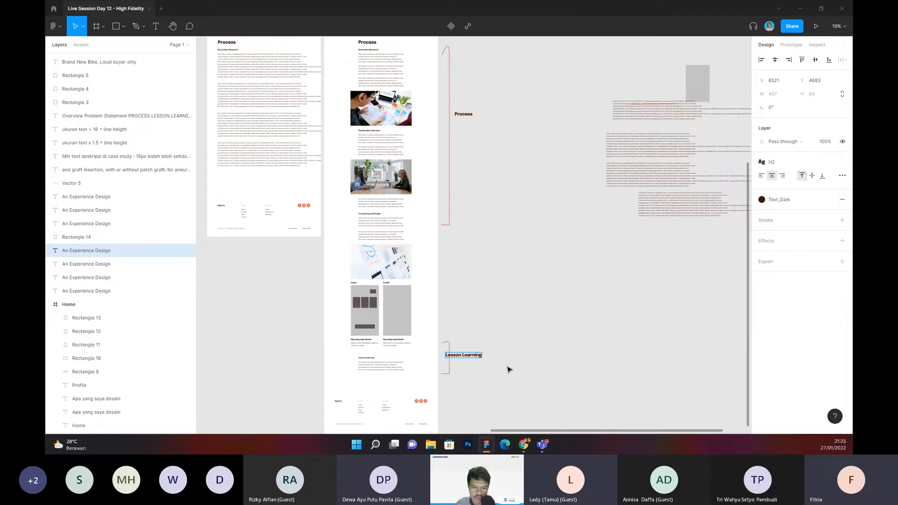
{"action": "left_click_drag", "start_coordinate": [468, 355], "coordinate": [478, 355]}
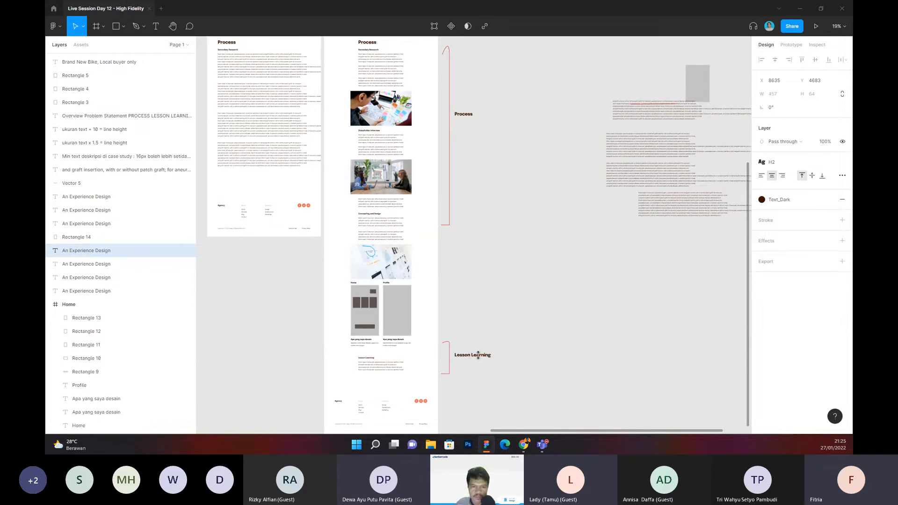
{"action": "left_click", "coordinate": [508, 314]}
Step: Review the annotated case study frame from the Overview label through Problem statement and Process to Lesson Learning
{"action": "scroll", "coordinate": [507, 314], "scroll_direction": "down", "scroll_amount": 3}
{"action": "left_click_drag", "start_coordinate": [508, 313], "coordinate": [540, 364]}
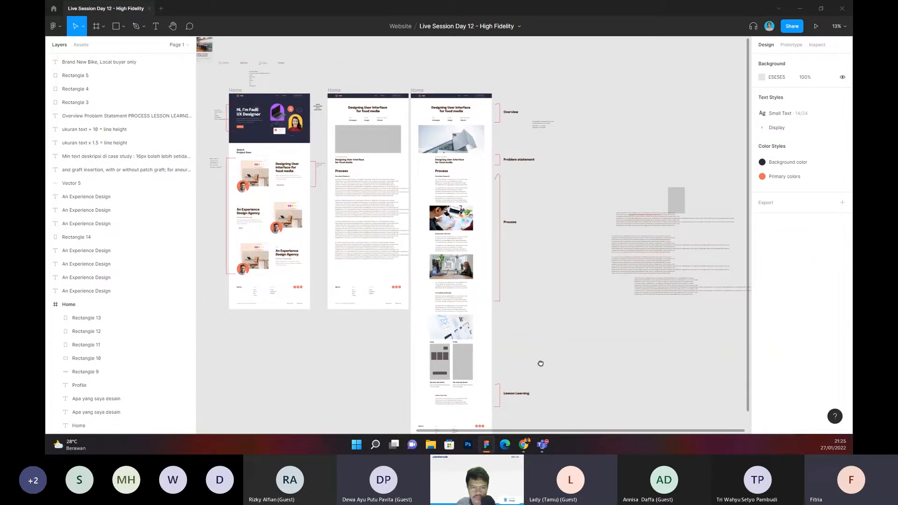
{"action": "scroll", "coordinate": [472, 263], "scroll_direction": "up", "scroll_amount": 3}
{"action": "left_click_drag", "start_coordinate": [552, 181], "coordinate": [562, 319]}
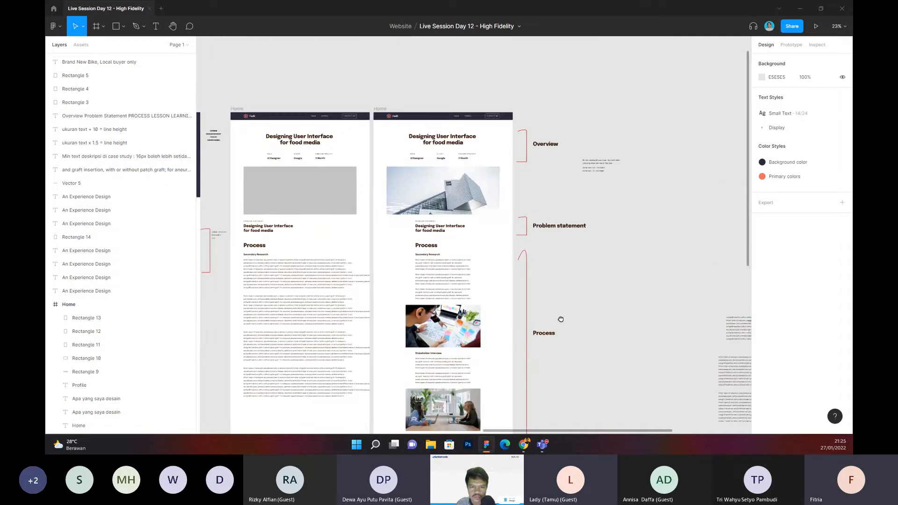
{"action": "left_click_drag", "start_coordinate": [547, 274], "coordinate": [563, 281]}
{"action": "scroll", "coordinate": [565, 188], "scroll_direction": "up", "scroll_amount": 2}
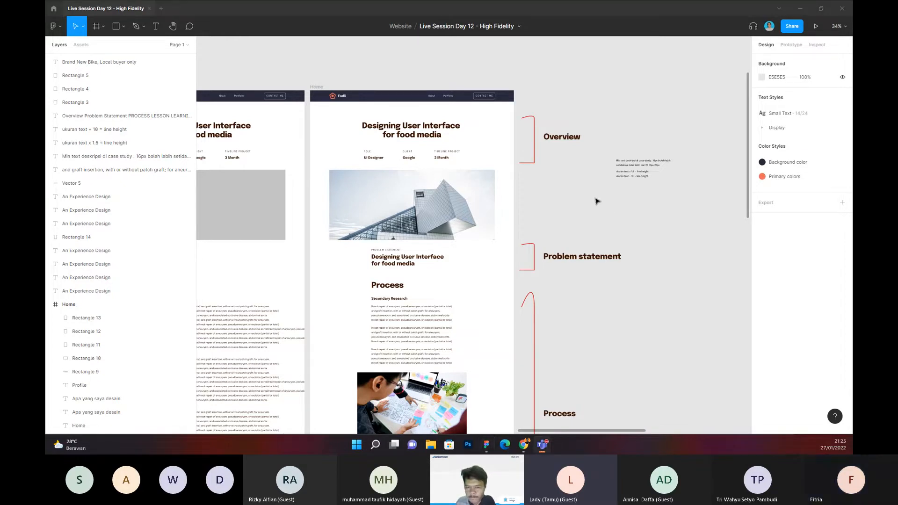
{"action": "scroll", "coordinate": [592, 200], "scroll_direction": "down", "scroll_amount": 10}
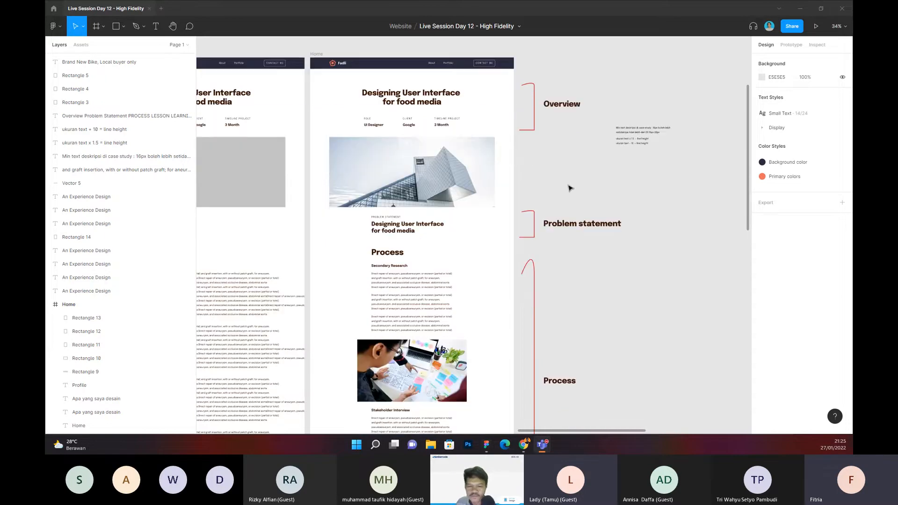
{"action": "scroll", "coordinate": [576, 190], "scroll_direction": "down", "scroll_amount": 4}
{"action": "scroll", "coordinate": [557, 169], "scroll_direction": "up", "scroll_amount": 5}
{"action": "scroll", "coordinate": [557, 168], "scroll_direction": "down", "scroll_amount": 3}
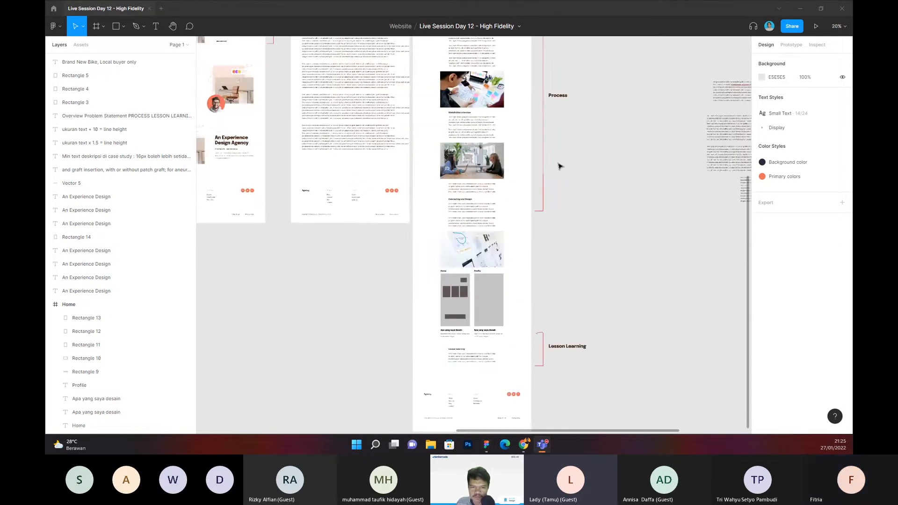
{"action": "scroll", "coordinate": [575, 187], "scroll_direction": "up", "scroll_amount": 3}
{"action": "left_click_drag", "start_coordinate": [587, 217], "coordinate": [585, 289]}
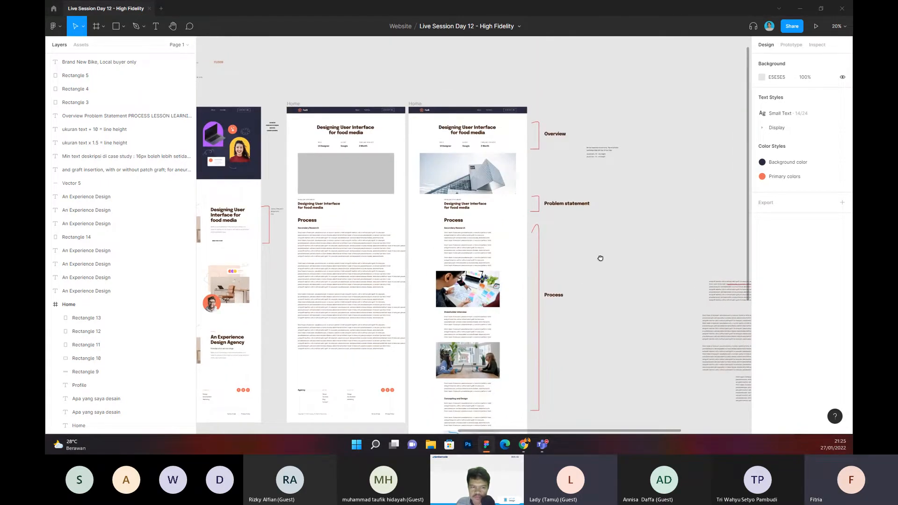
{"action": "mouse_move", "coordinate": [600, 258]}
{"action": "left_mouse_down"}
{"action": "mouse_move", "coordinate": [612, 258]}
{"action": "mouse_move", "coordinate": [593, 257]}
{"action": "left_mouse_up"}
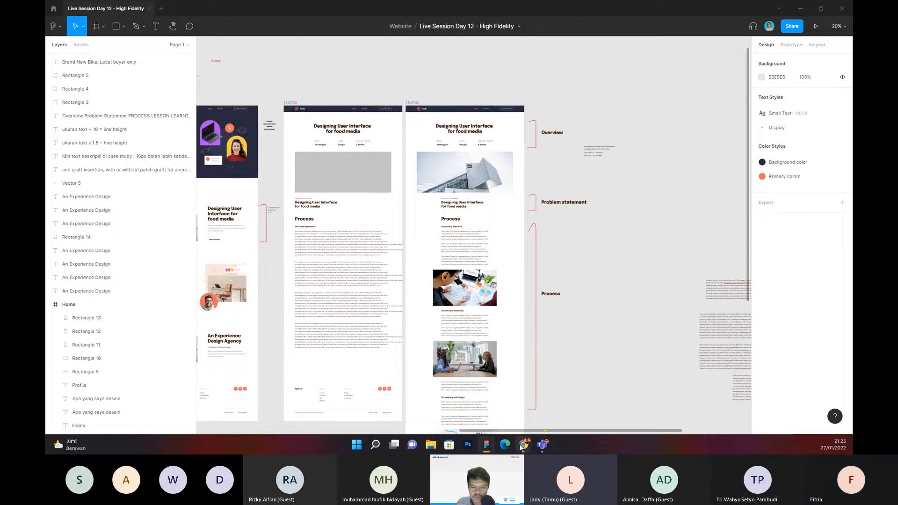
Step: Switch to the Chrome window showing portfolio search results and open medium.com in a new tab
{"action": "mouse_move", "coordinate": [521, 448]}
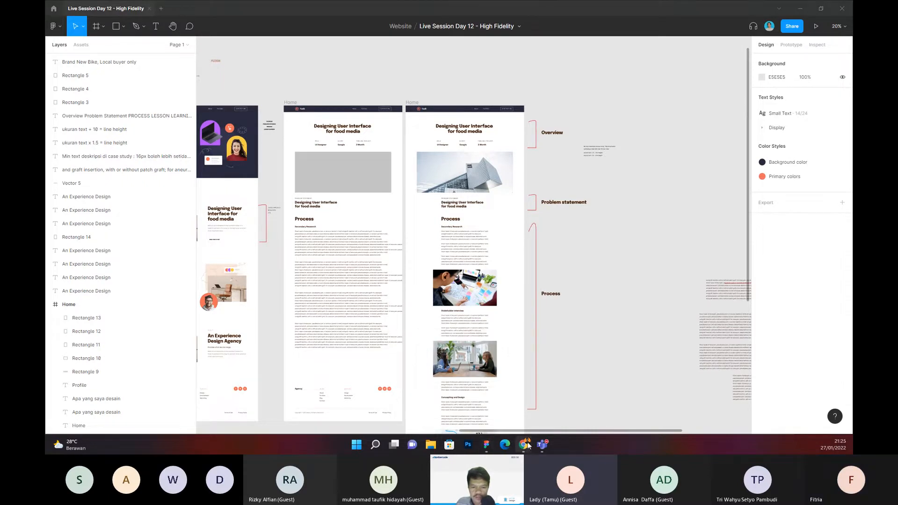
{"action": "left_click", "coordinate": [523, 444]}
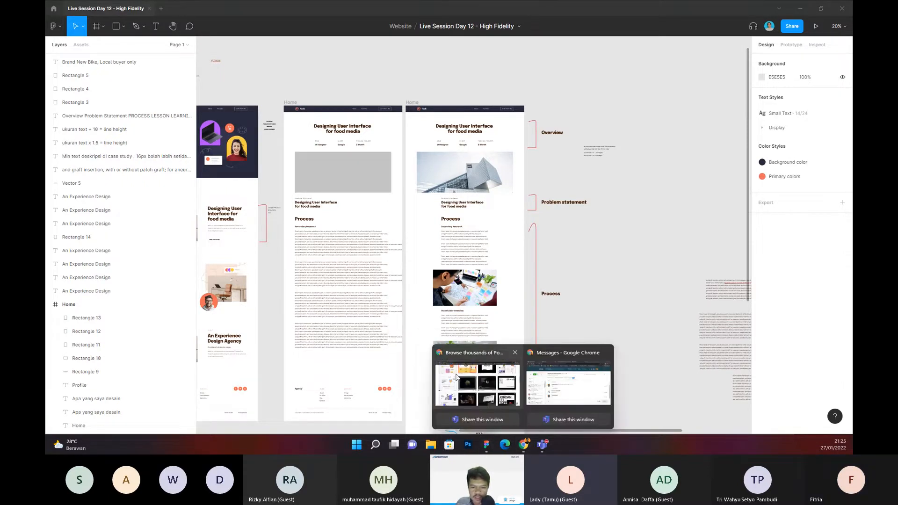
{"action": "left_click", "coordinate": [461, 374]}
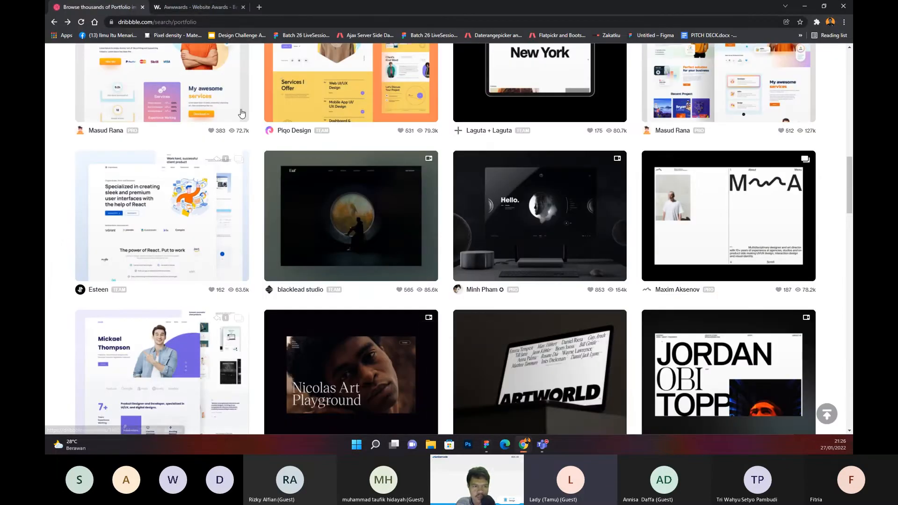
{"action": "left_click", "coordinate": [259, 7]}
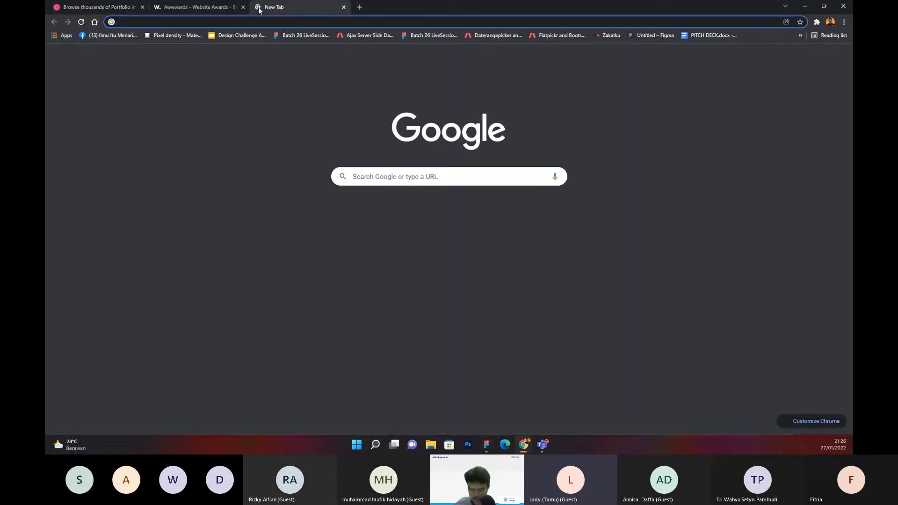
{"action": "type", "text": "medium"}
{"action": "key", "text": "Return"}
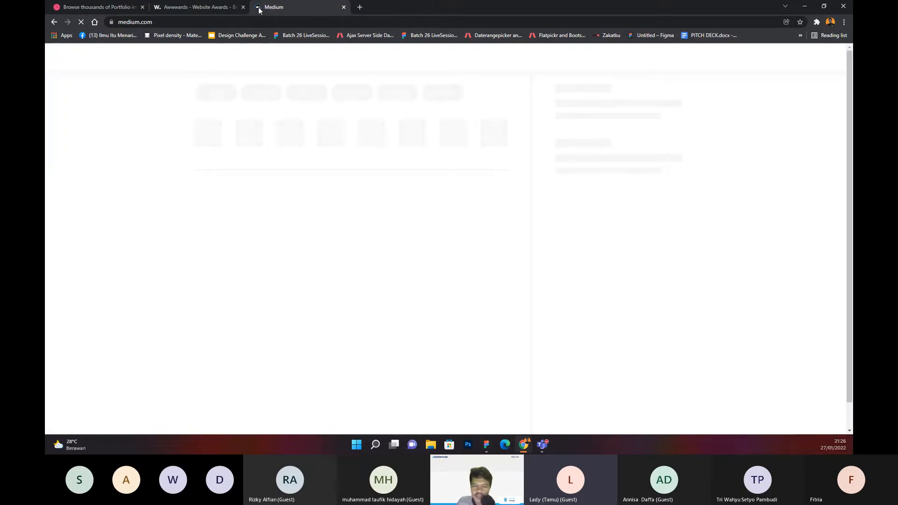
Step: Open the recommended article "Case Study: UI/UX Redesign for Reducing User's Stress Level" from the Medium feed
{"action": "scroll", "coordinate": [421, 183], "scroll_direction": "down", "scroll_amount": 2}
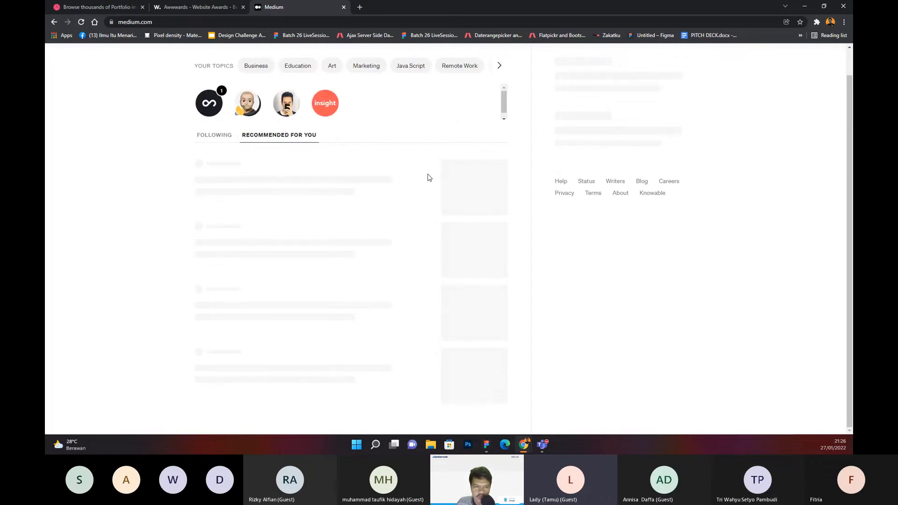
{"action": "scroll", "coordinate": [427, 178], "scroll_direction": "down", "scroll_amount": 3}
{"action": "scroll", "coordinate": [425, 178], "scroll_direction": "down", "scroll_amount": 5}
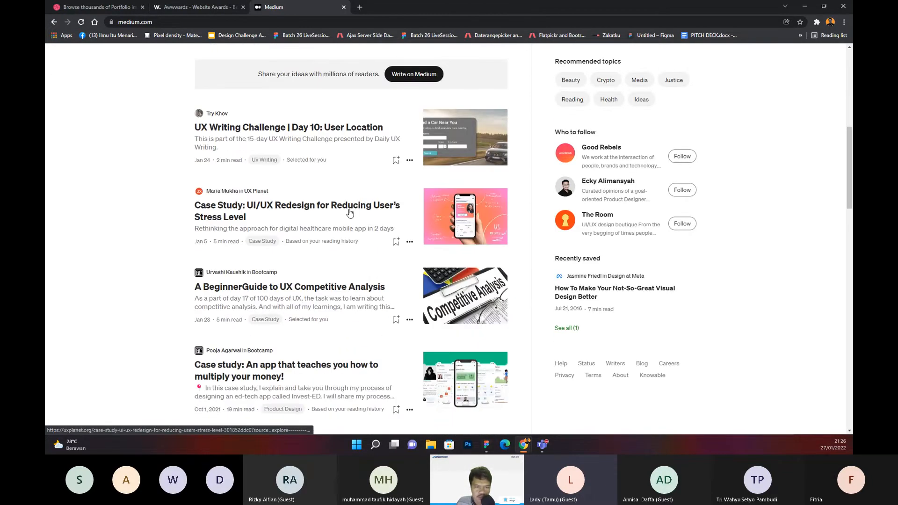
{"action": "left_click", "coordinate": [351, 211]}
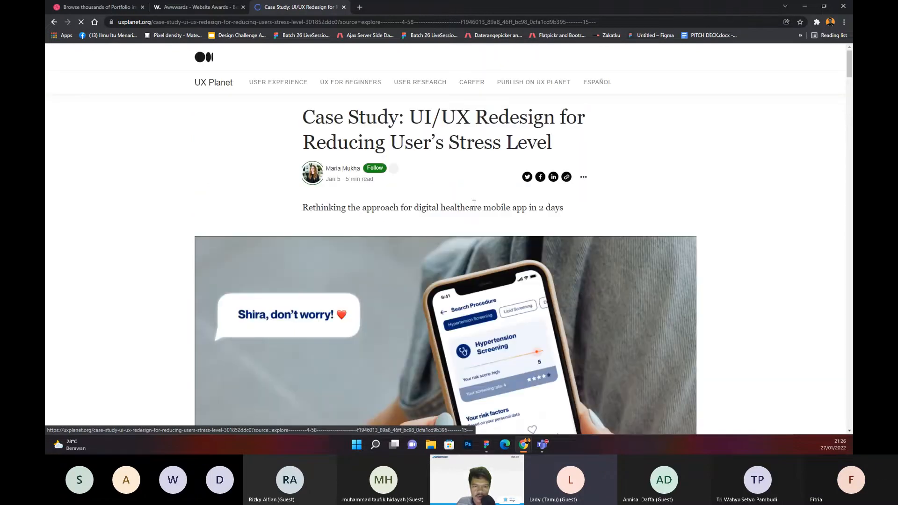
Step: Examine the article's title, hero image and Background section, highlighting the Background text
{"action": "scroll", "coordinate": [399, 164], "scroll_direction": "down", "scroll_amount": 2}
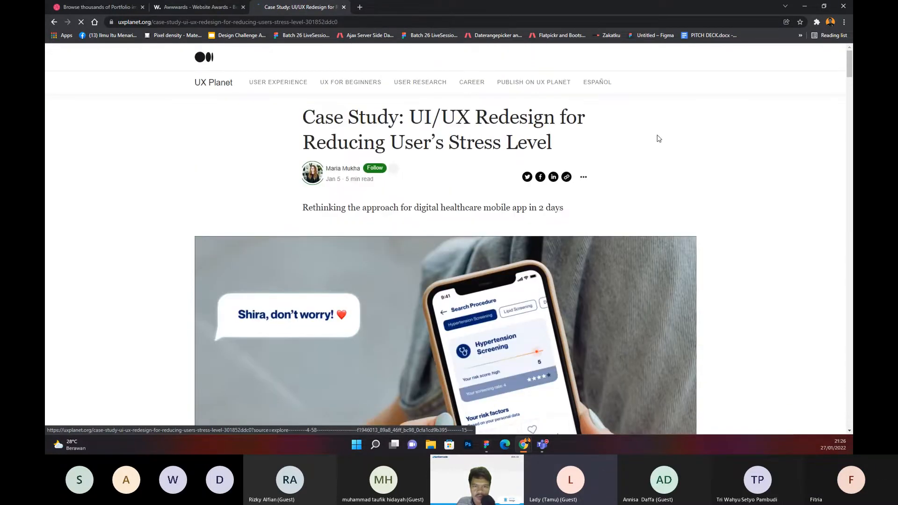
{"action": "scroll", "coordinate": [658, 139], "scroll_direction": "down", "scroll_amount": 4}
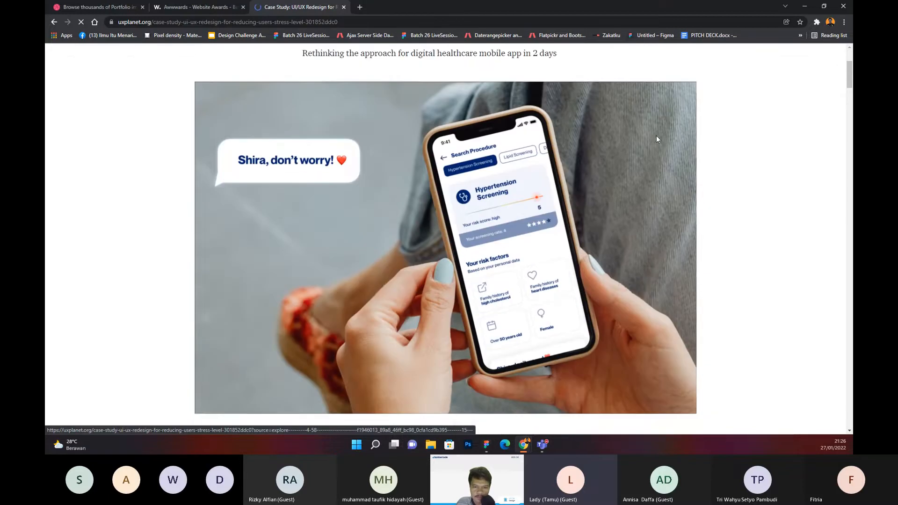
{"action": "scroll", "coordinate": [657, 139], "scroll_direction": "down", "scroll_amount": 3}
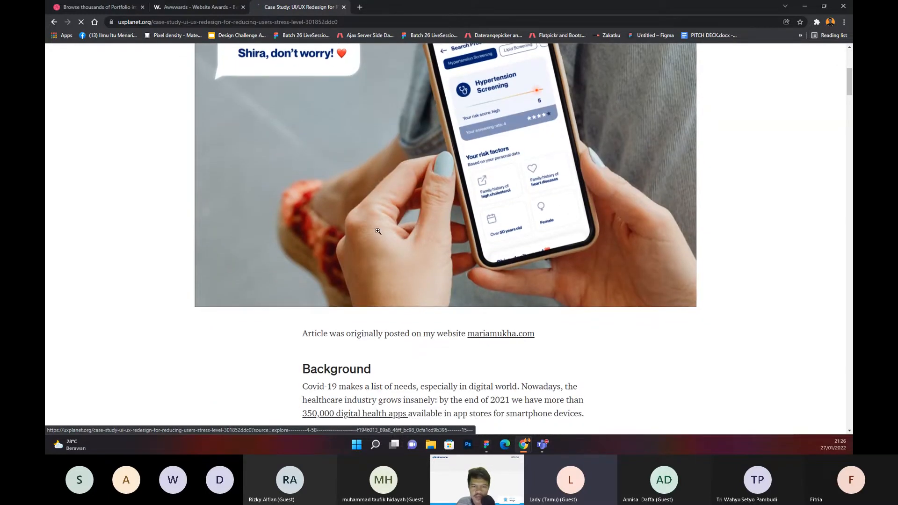
{"action": "scroll", "coordinate": [323, 236], "scroll_direction": "down", "scroll_amount": 4}
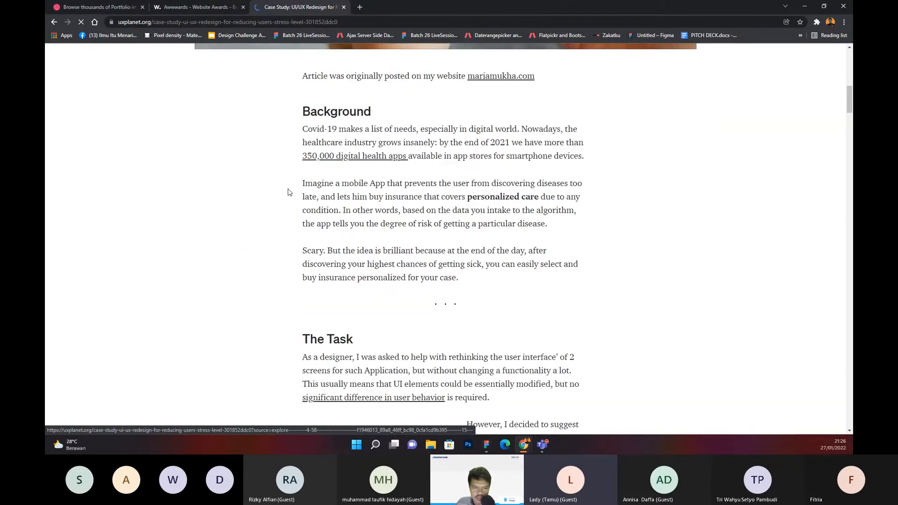
{"action": "scroll", "coordinate": [288, 164], "scroll_direction": "up", "scroll_amount": 1}
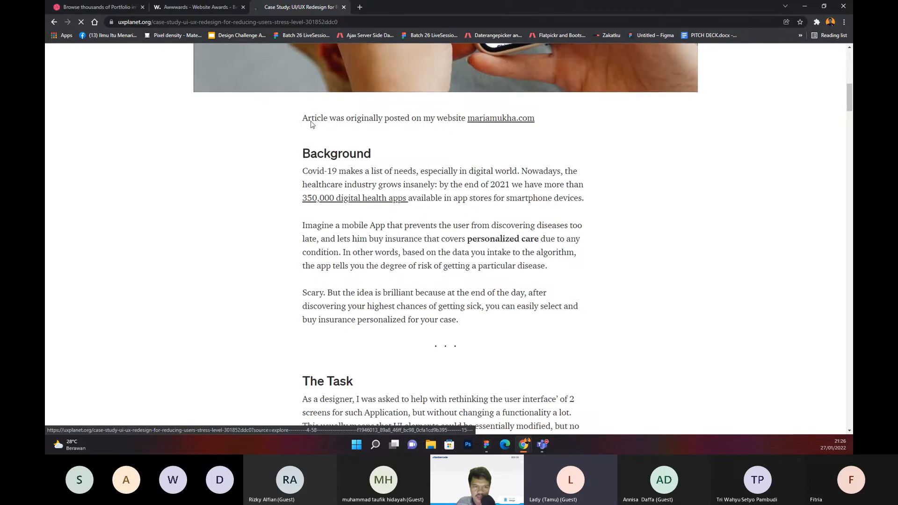
{"action": "left_click_drag", "start_coordinate": [337, 136], "coordinate": [632, 227]}
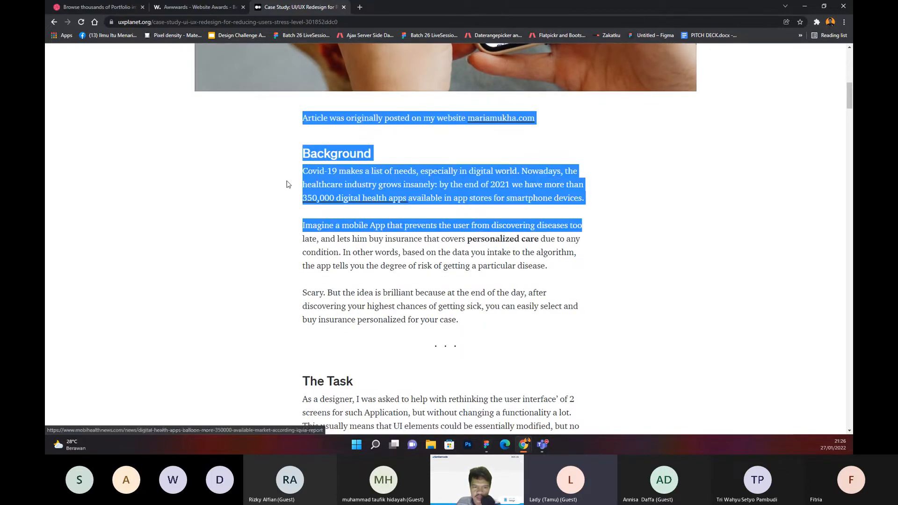
{"action": "left_click", "coordinate": [271, 174]}
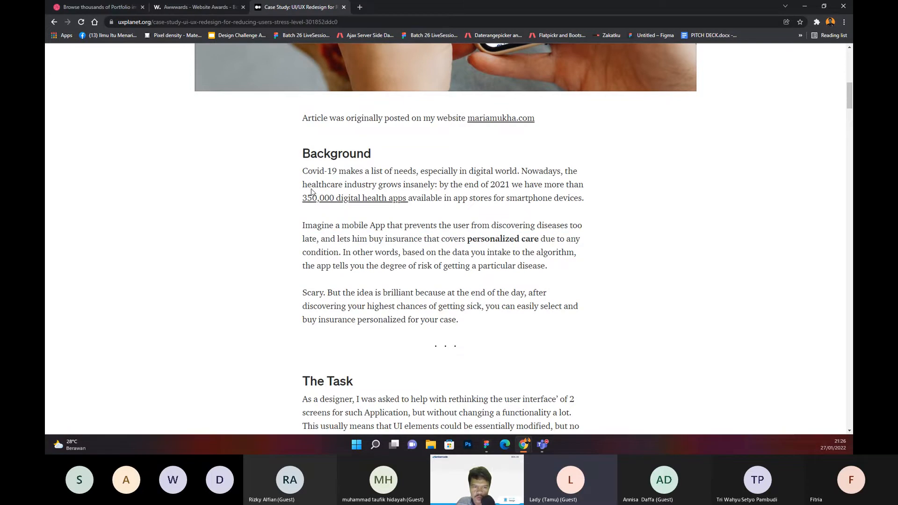
{"action": "left_click_drag", "start_coordinate": [288, 149], "coordinate": [702, 286]}
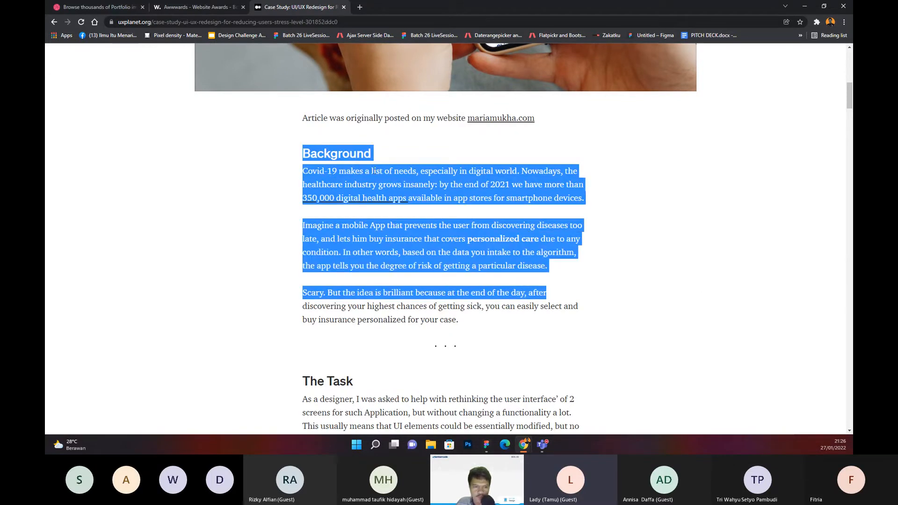
{"action": "left_click", "coordinate": [230, 164]}
Step: Compare the Background heading with its body paragraphs and look through The Task section with its app screens
{"action": "scroll", "coordinate": [241, 173], "scroll_direction": "down", "scroll_amount": 7}
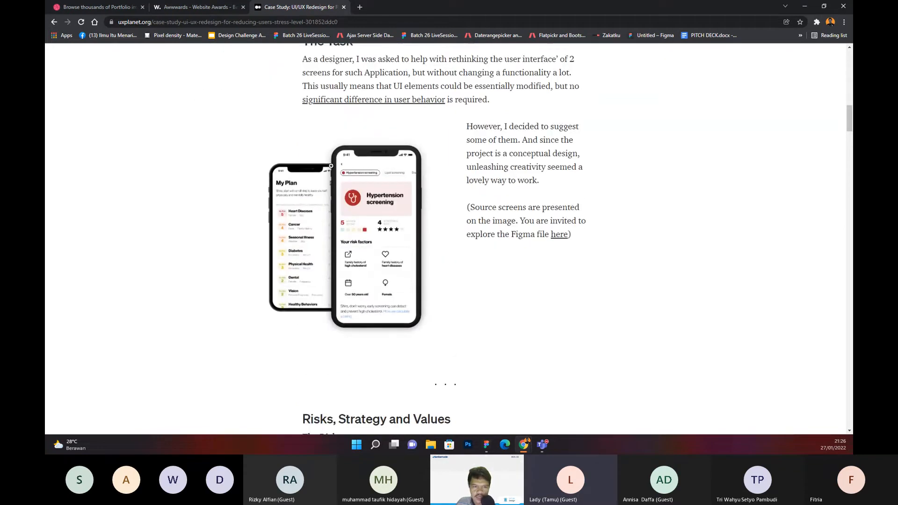
{"action": "scroll", "coordinate": [280, 168], "scroll_direction": "up", "scroll_amount": 6}
{"action": "scroll", "coordinate": [332, 163], "scroll_direction": "up", "scroll_amount": 3}
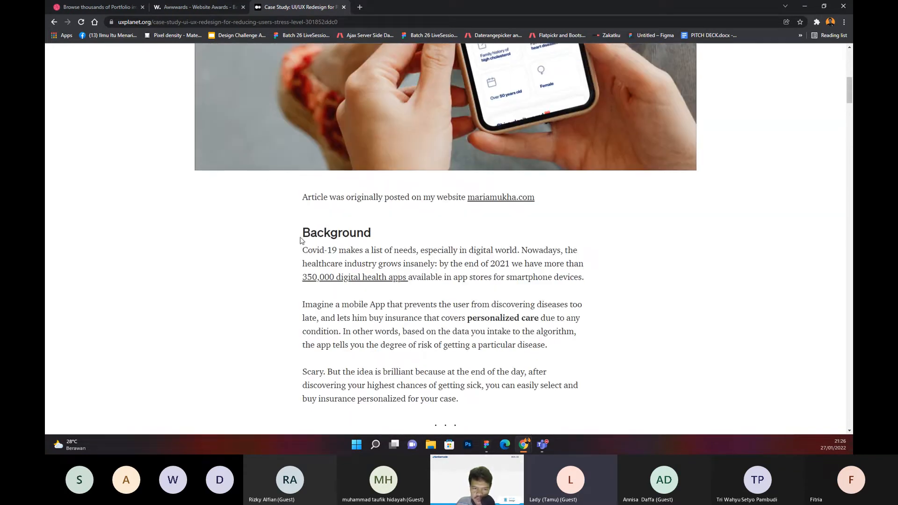
{"action": "left_click_drag", "start_coordinate": [300, 240], "coordinate": [448, 240]}
{"action": "scroll", "coordinate": [432, 226], "scroll_direction": "down", "scroll_amount": 1}
{"action": "left_click_drag", "start_coordinate": [282, 206], "coordinate": [708, 297]}
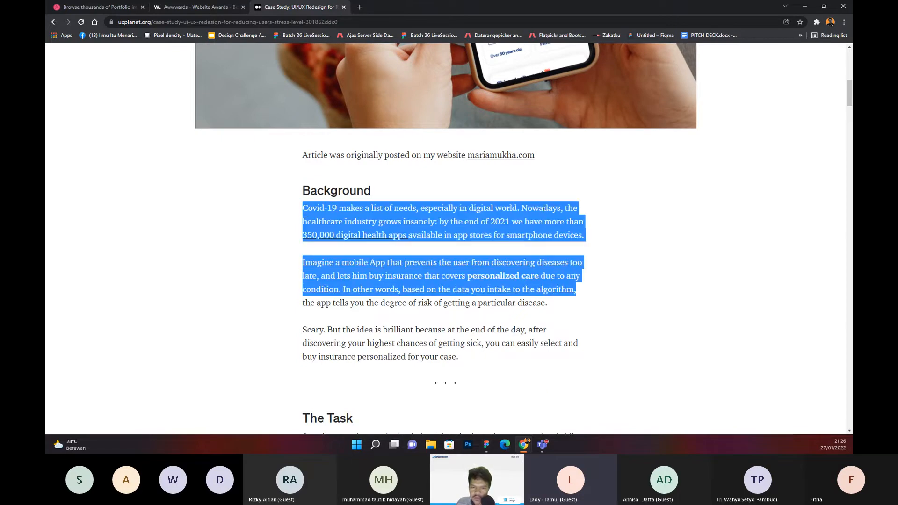
{"action": "left_click", "coordinate": [318, 185]}
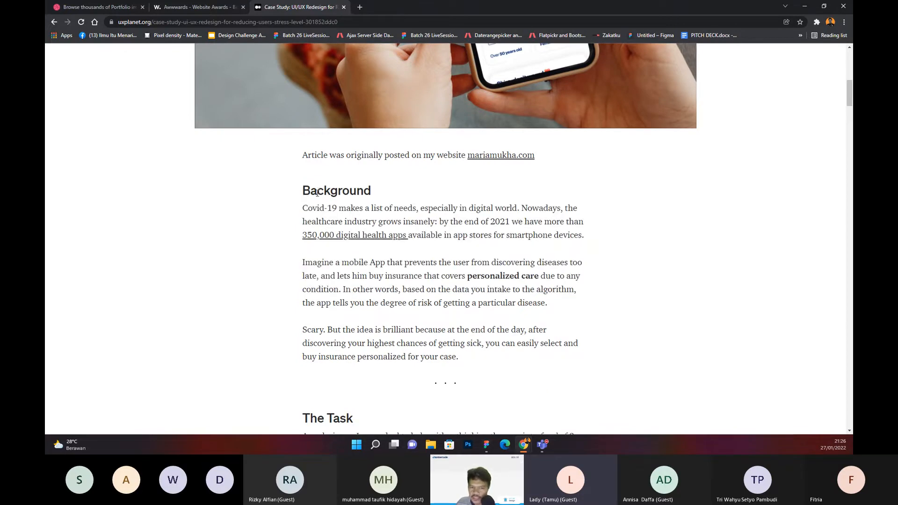
{"action": "left_click_drag", "start_coordinate": [298, 194], "coordinate": [439, 194]}
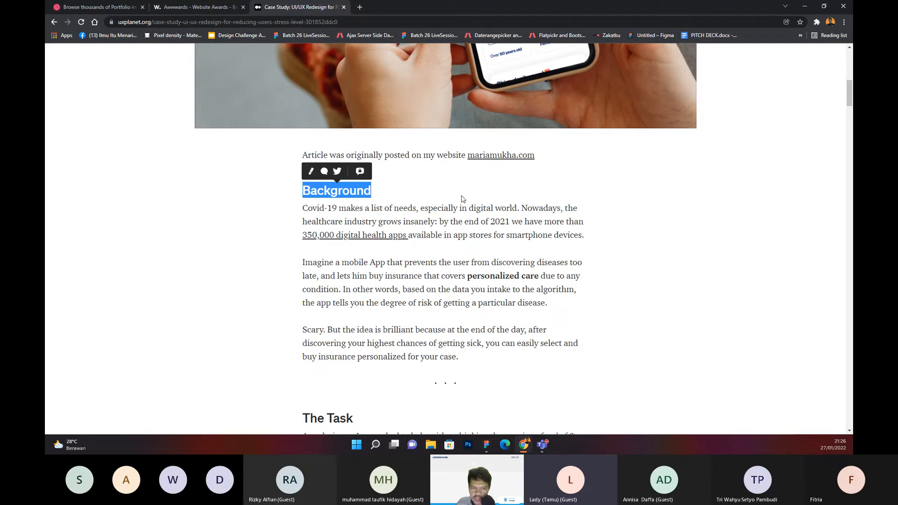
{"action": "left_click_drag", "start_coordinate": [237, 200], "coordinate": [661, 297]}
{"action": "scroll", "coordinate": [658, 284], "scroll_direction": "down", "scroll_amount": 1}
{"action": "scroll", "coordinate": [658, 284], "scroll_direction": "down", "scroll_amount": 5}
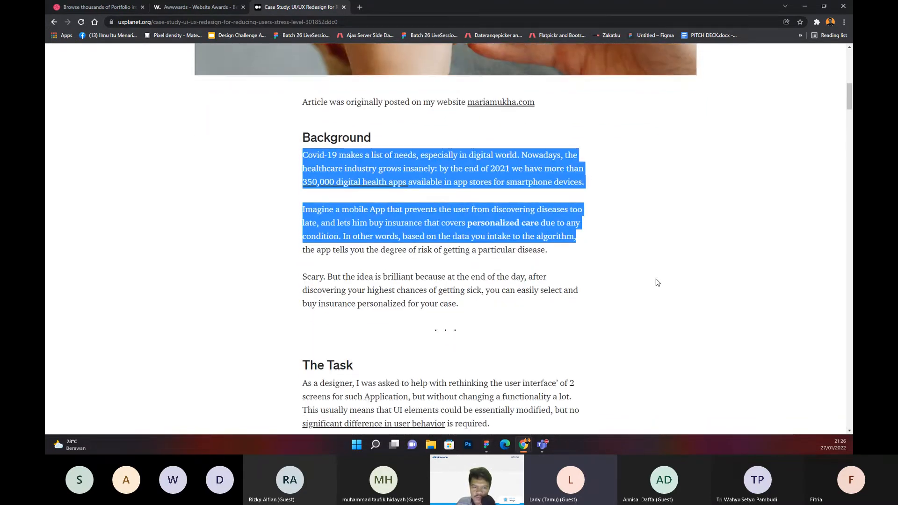
{"action": "scroll", "coordinate": [566, 186], "scroll_direction": "down", "scroll_amount": 2}
{"action": "scroll", "coordinate": [575, 197], "scroll_direction": "up", "scroll_amount": 2}
{"action": "scroll", "coordinate": [582, 204], "scroll_direction": "down", "scroll_amount": 8}
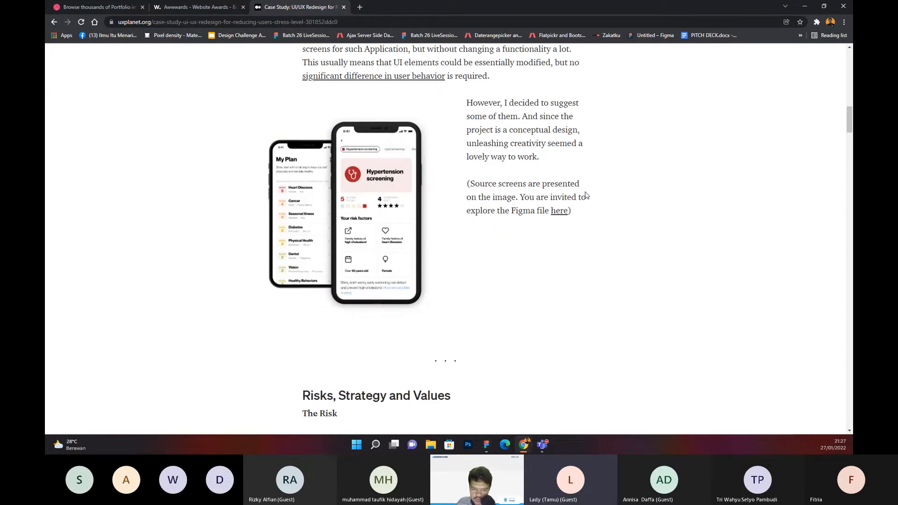
Step: Move on through the case study to its Analysis section and read the Design Evaluation Checklist
{"action": "scroll", "coordinate": [477, 215], "scroll_direction": "down", "scroll_amount": 7}
{"action": "scroll", "coordinate": [473, 215], "scroll_direction": "down", "scroll_amount": 7}
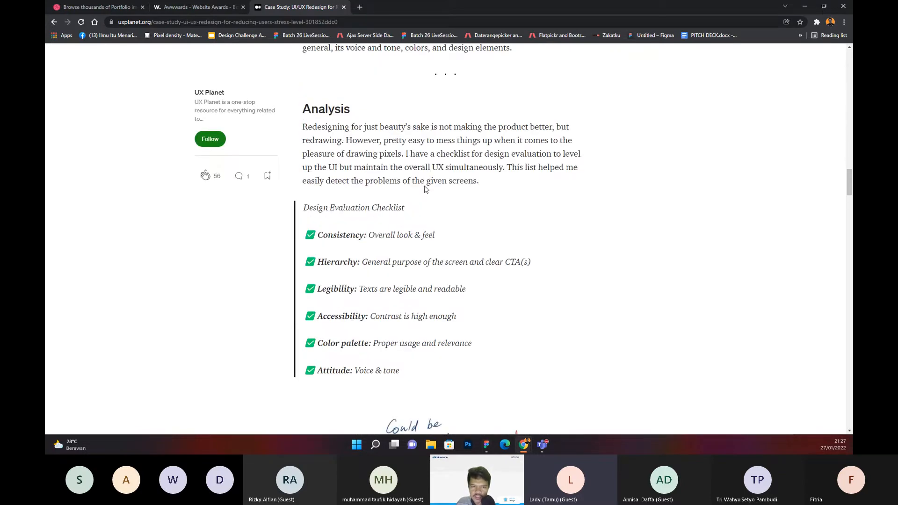
{"action": "scroll", "coordinate": [403, 178], "scroll_direction": "up", "scroll_amount": 1}
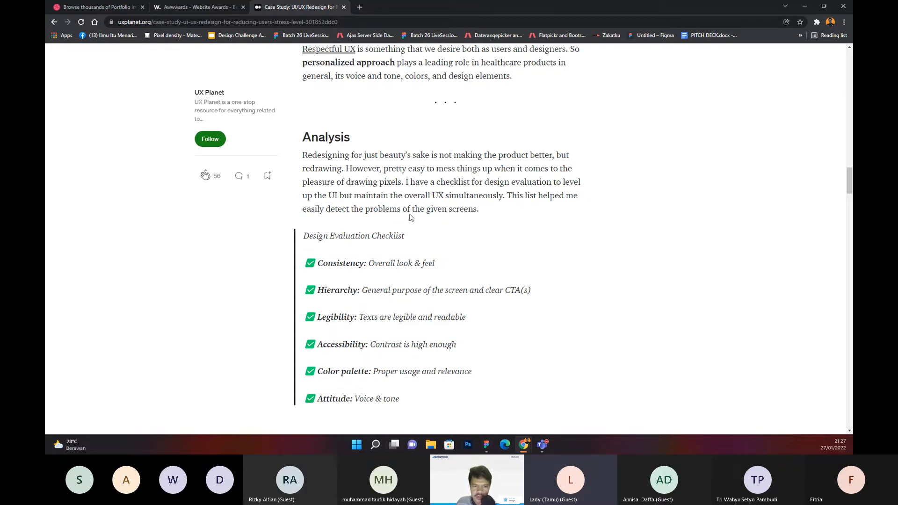
Step: Examine the annotated My Plan phone mockup and its handwritten notes on contrast, font size, kerning and the call to action
{"action": "scroll", "coordinate": [411, 218], "scroll_direction": "down", "scroll_amount": 6}
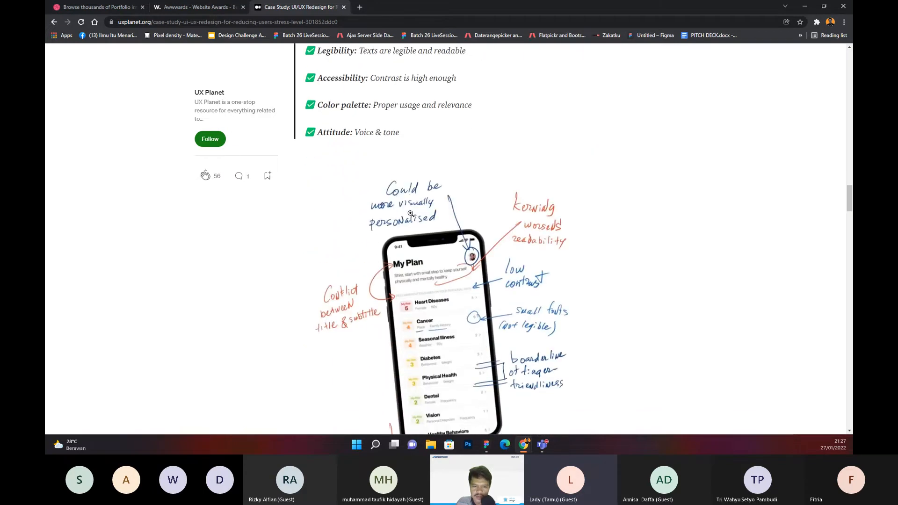
{"action": "scroll", "coordinate": [435, 243], "scroll_direction": "down", "scroll_amount": 2}
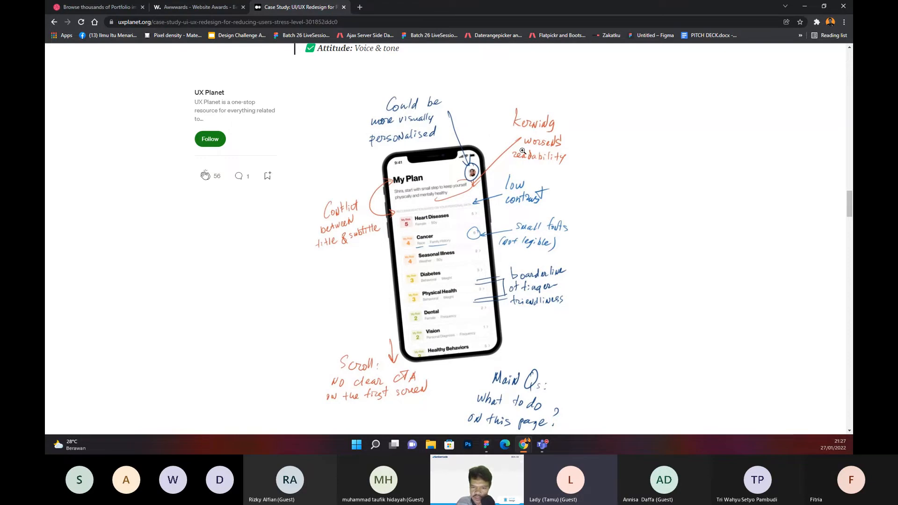
{"action": "scroll", "coordinate": [521, 152], "scroll_direction": "down", "scroll_amount": 1}
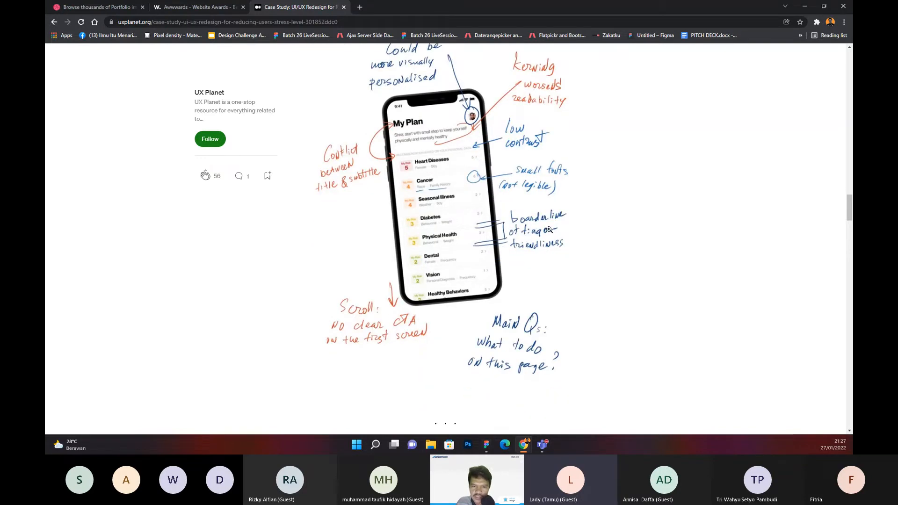
{"action": "scroll", "coordinate": [535, 232], "scroll_direction": "up", "scroll_amount": 1}
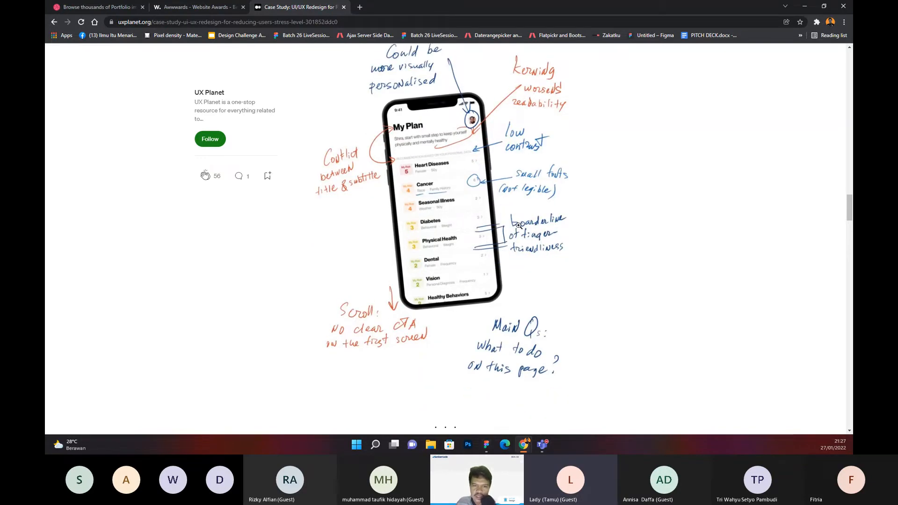
{"action": "scroll", "coordinate": [519, 225], "scroll_direction": "up", "scroll_amount": 1}
{"action": "scroll", "coordinate": [509, 202], "scroll_direction": "down", "scroll_amount": 1}
{"action": "scroll", "coordinate": [473, 154], "scroll_direction": "down", "scroll_amount": 1}
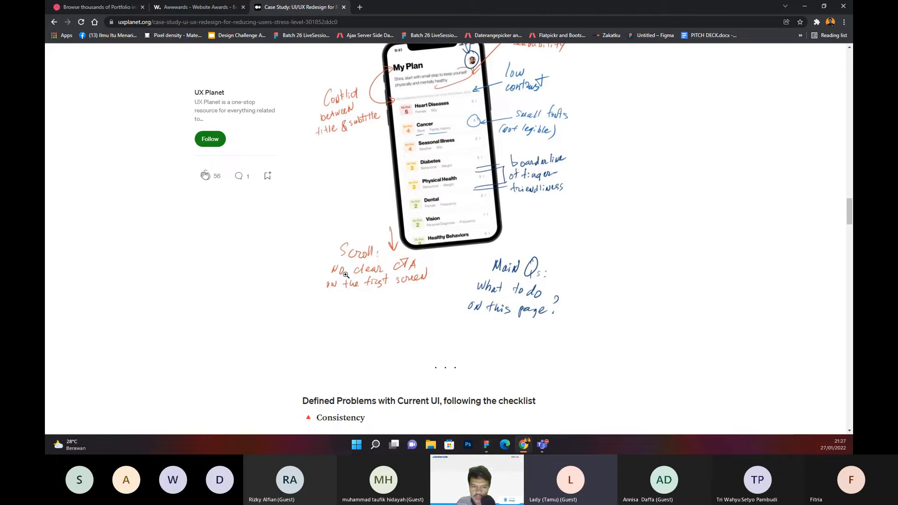
{"action": "scroll", "coordinate": [497, 273], "scroll_direction": "down", "scroll_amount": 1}
{"action": "scroll", "coordinate": [421, 224], "scroll_direction": "up", "scroll_amount": 2}
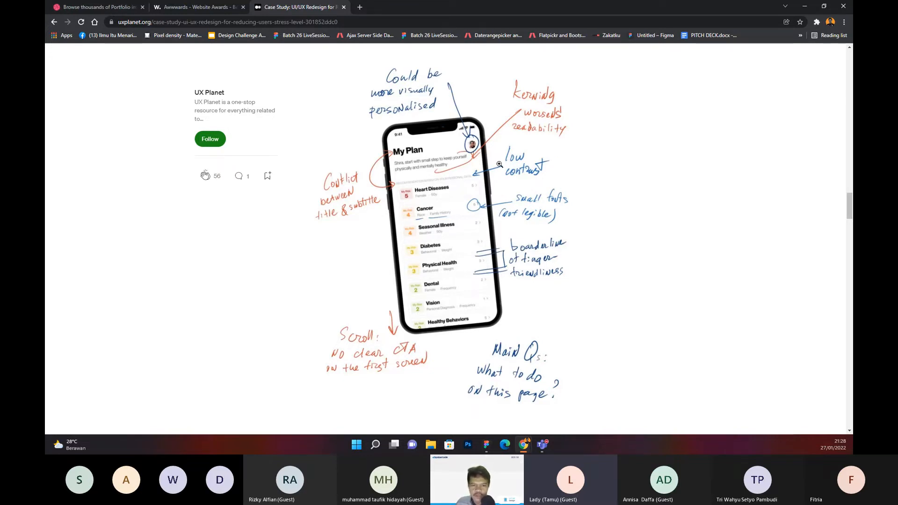
Step: Review the "Defined Problems with Current UI, following the checklist" section, highlighting part of its heading
{"action": "scroll", "coordinate": [496, 165], "scroll_direction": "down", "scroll_amount": 6}
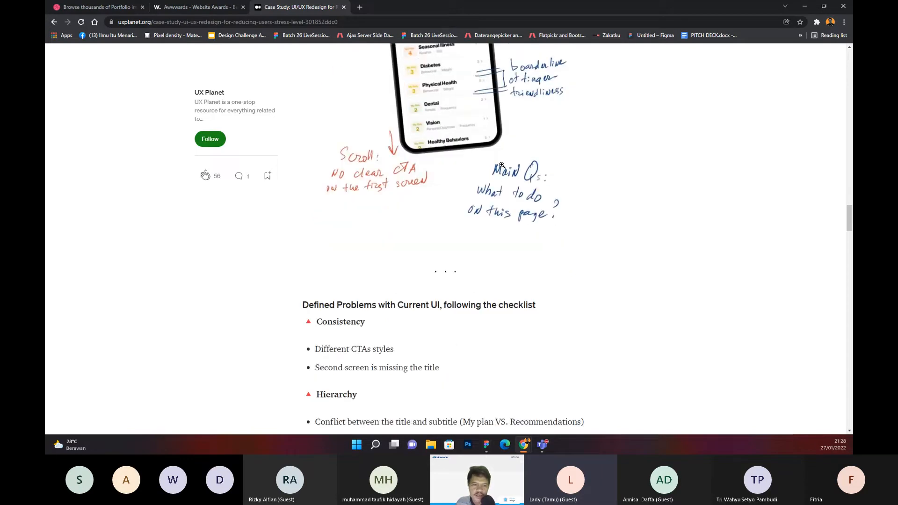
{"action": "left_click_drag", "start_coordinate": [313, 149], "coordinate": [537, 153]}
{"action": "scroll", "coordinate": [505, 176], "scroll_direction": "down", "scroll_amount": 1}
{"action": "left_click", "coordinate": [441, 186]}
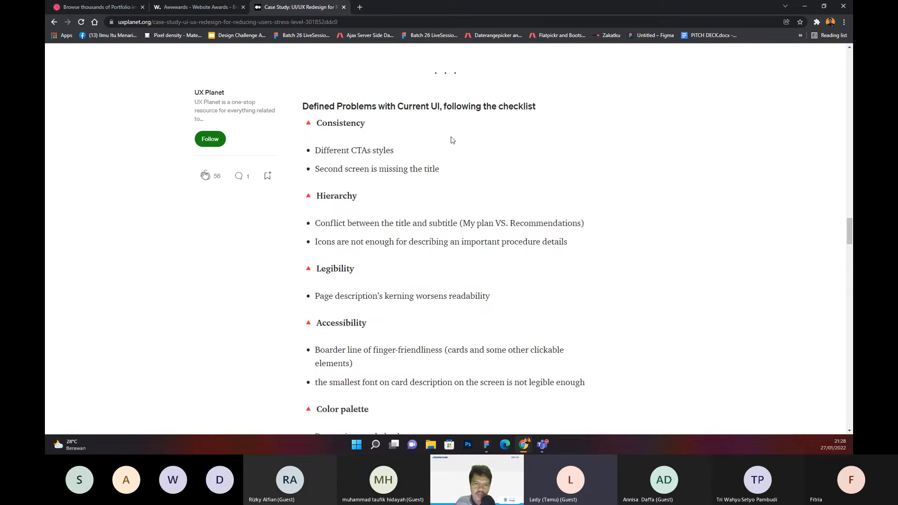
{"action": "left_click_drag", "start_coordinate": [379, 109], "coordinate": [509, 108]}
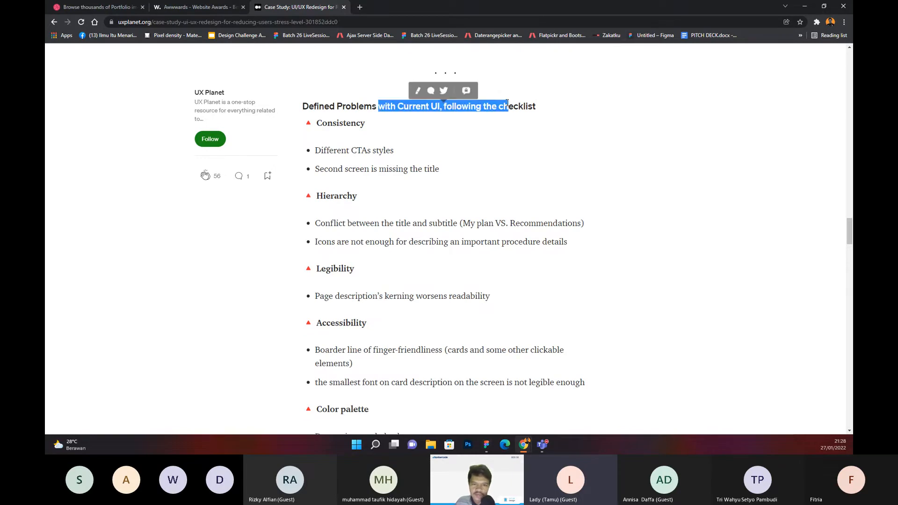
{"action": "scroll", "coordinate": [497, 121], "scroll_direction": "down", "scroll_amount": 5}
{"action": "scroll", "coordinate": [497, 122], "scroll_direction": "down", "scroll_amount": 7}
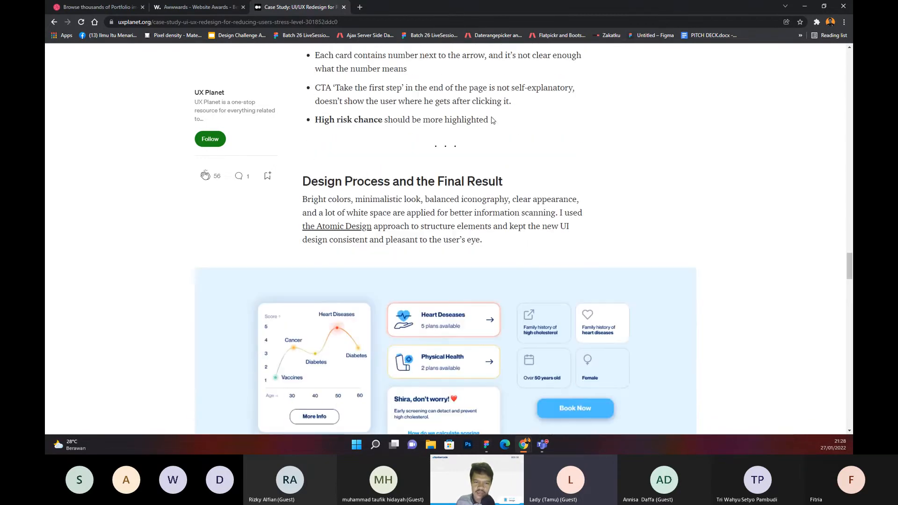
Step: Highlight the "Design Process and the Final Result" heading and review the added items and the old versus new screen comparisons
{"action": "left_click_drag", "start_coordinate": [328, 111], "coordinate": [543, 113]}
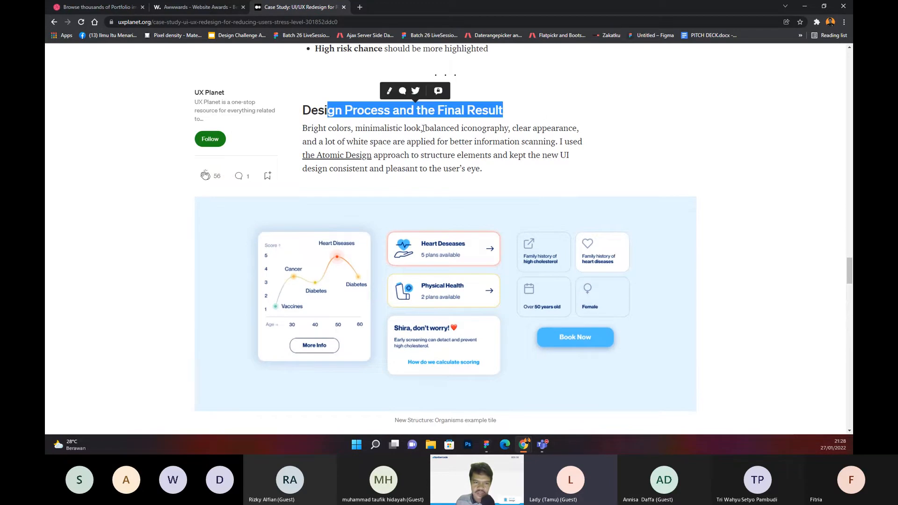
{"action": "scroll", "coordinate": [413, 127], "scroll_direction": "down", "scroll_amount": 1}
{"action": "scroll", "coordinate": [413, 127], "scroll_direction": "down", "scroll_amount": 12}
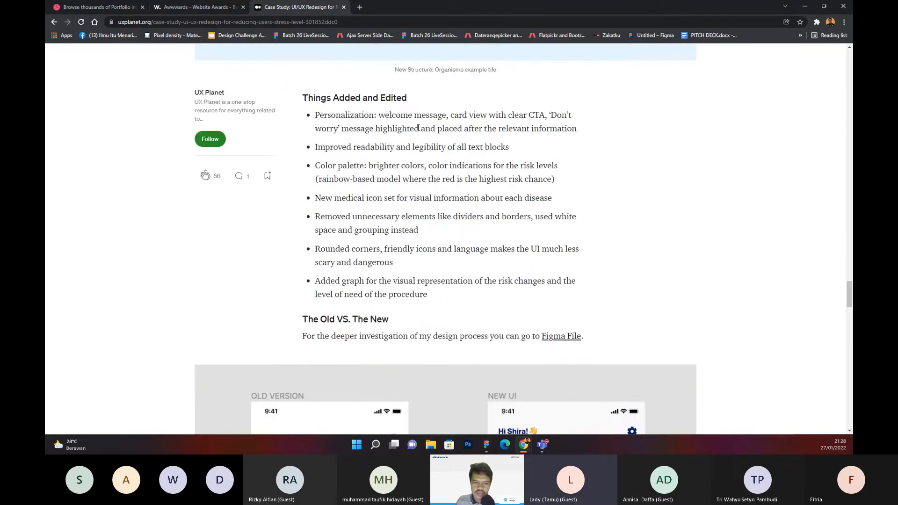
{"action": "scroll", "coordinate": [423, 125], "scroll_direction": "up", "scroll_amount": 1}
{"action": "scroll", "coordinate": [283, 150], "scroll_direction": "down", "scroll_amount": 1}
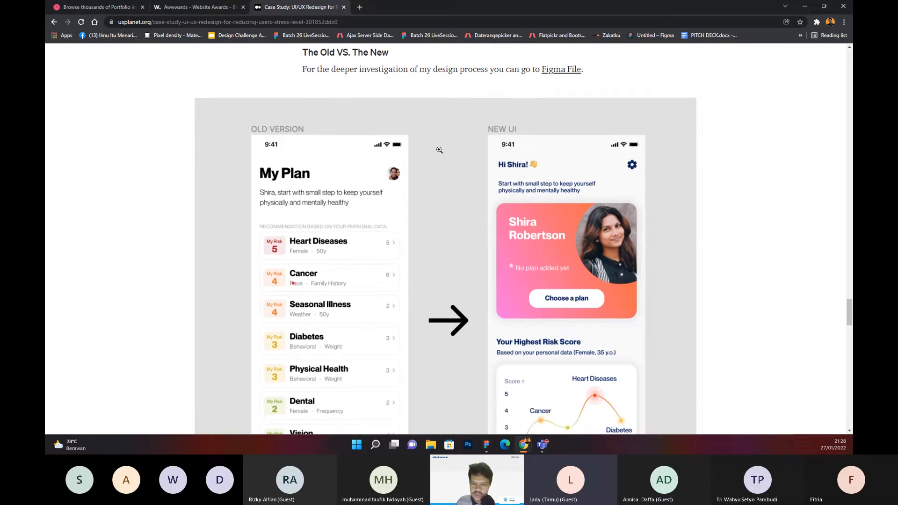
{"action": "scroll", "coordinate": [442, 149], "scroll_direction": "down", "scroll_amount": 6}
{"action": "scroll", "coordinate": [447, 151], "scroll_direction": "down", "scroll_amount": 9}
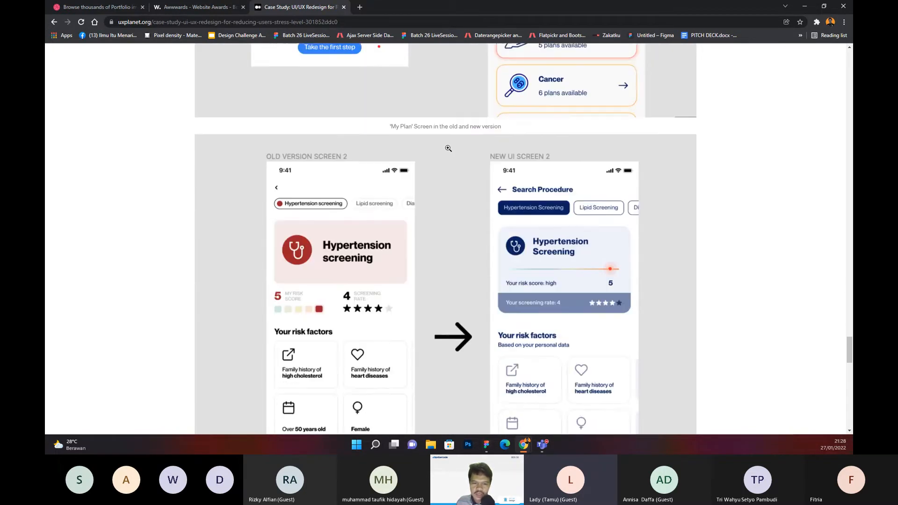
Step: Examine the Takeaways section, the additional presentation images and the article's closing contact note
{"action": "scroll", "coordinate": [450, 144], "scroll_direction": "down", "scroll_amount": 12}
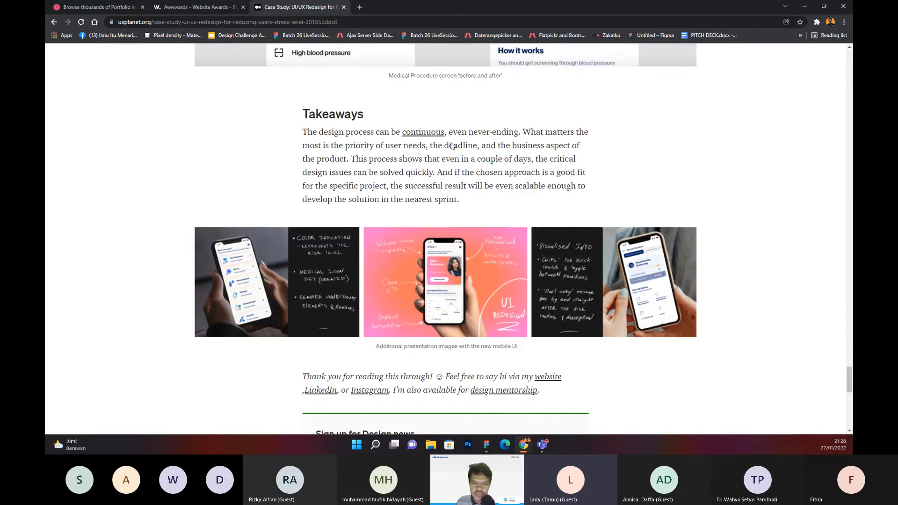
{"action": "scroll", "coordinate": [271, 157], "scroll_direction": "up", "scroll_amount": 2}
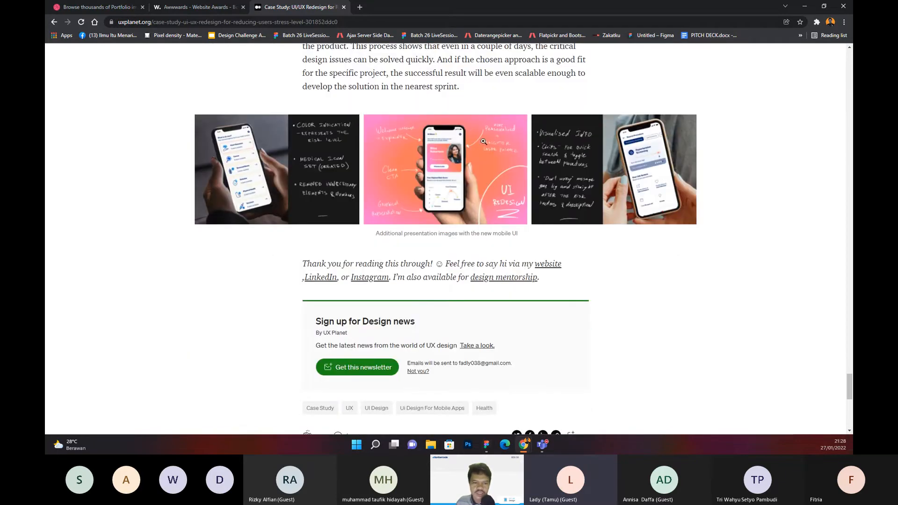
{"action": "scroll", "coordinate": [483, 141], "scroll_direction": "down", "scroll_amount": 3}
{"action": "scroll", "coordinate": [571, 144], "scroll_direction": "up", "scroll_amount": 2}
{"action": "scroll", "coordinate": [447, 145], "scroll_direction": "down", "scroll_amount": 2}
{"action": "scroll", "coordinate": [448, 145], "scroll_direction": "down", "scroll_amount": 3}
{"action": "scroll", "coordinate": [572, 112], "scroll_direction": "up", "scroll_amount": 5}
{"action": "scroll", "coordinate": [571, 111], "scroll_direction": "up", "scroll_amount": 2}
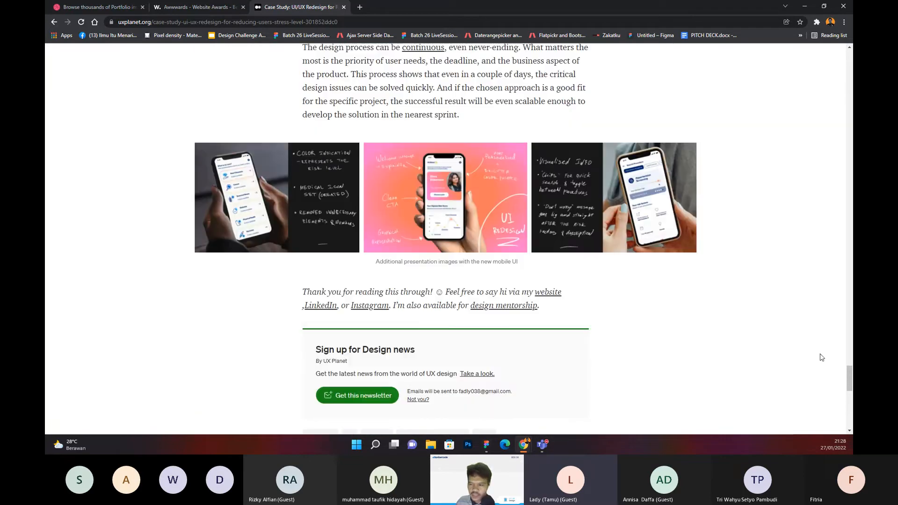
Step: Return through Risks, Strategy and Values to the article's Background and The Task sections, and switch to the Teams window
{"action": "left_click_drag", "start_coordinate": [851, 379], "coordinate": [788, 197]}
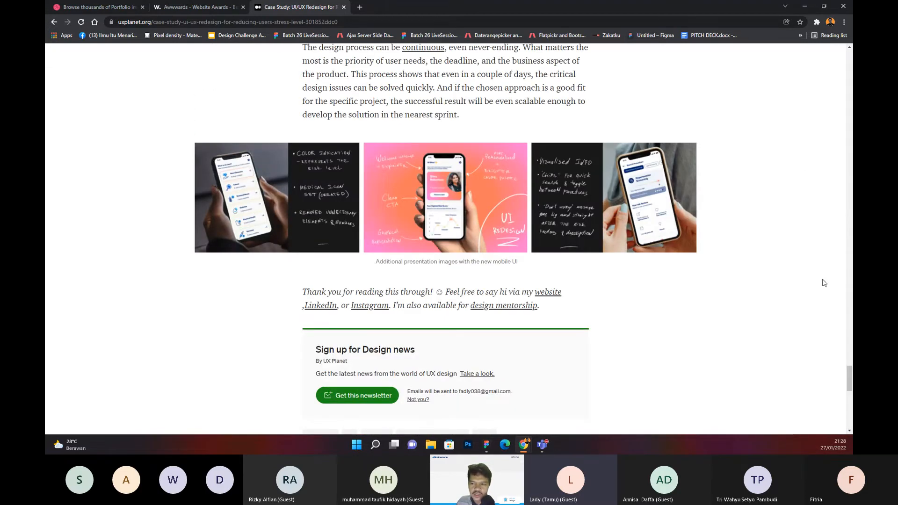
{"action": "mouse_move", "coordinate": [849, 384]}
{"action": "left_mouse_down"}
{"action": "mouse_move", "coordinate": [822, 293]}
{"action": "mouse_move", "coordinate": [814, 168]}
{"action": "left_mouse_up"}
{"action": "scroll", "coordinate": [654, 239], "scroll_direction": "up", "scroll_amount": 4}
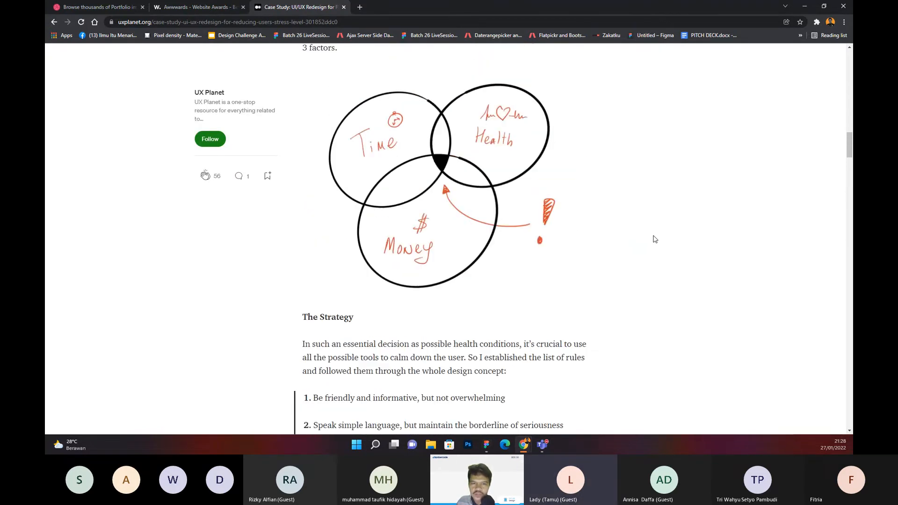
{"action": "scroll", "coordinate": [655, 240], "scroll_direction": "up", "scroll_amount": 6}
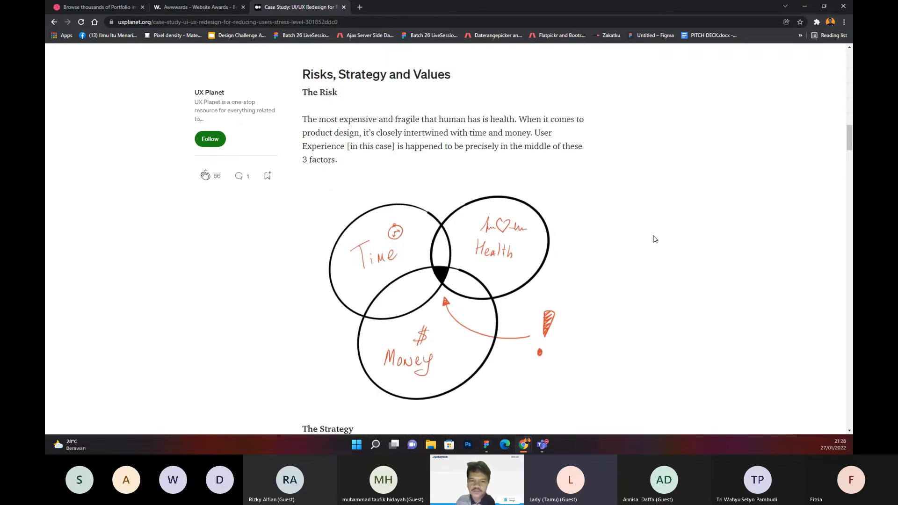
{"action": "scroll", "coordinate": [655, 240], "scroll_direction": "up", "scroll_amount": 8}
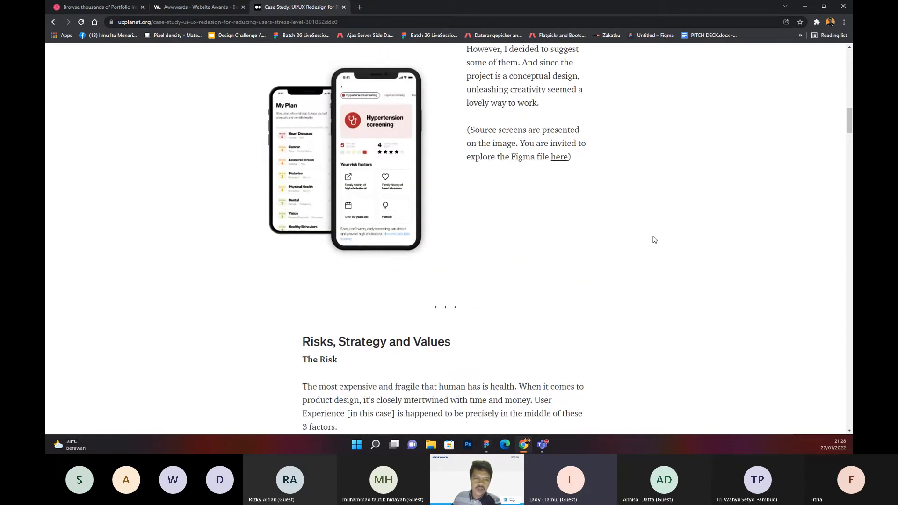
{"action": "scroll", "coordinate": [652, 240], "scroll_direction": "up", "scroll_amount": 2}
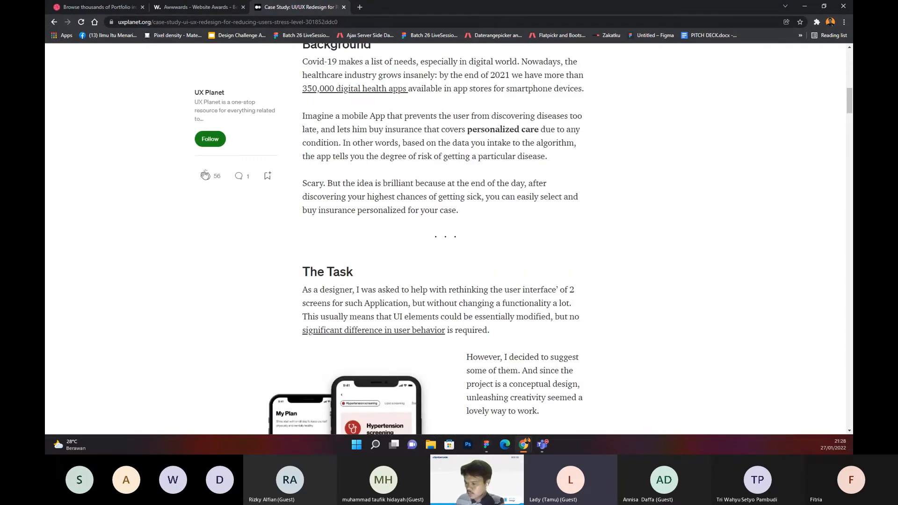
{"action": "key", "text": "alt+Tab"}
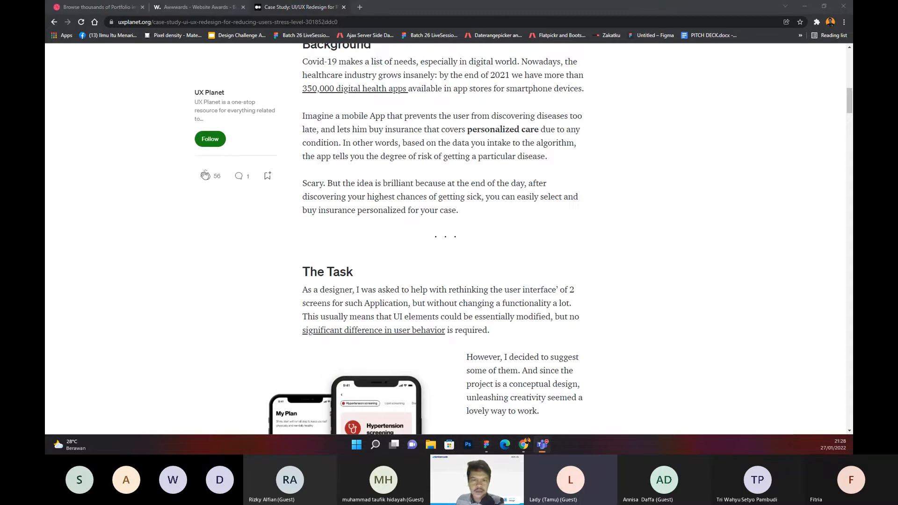